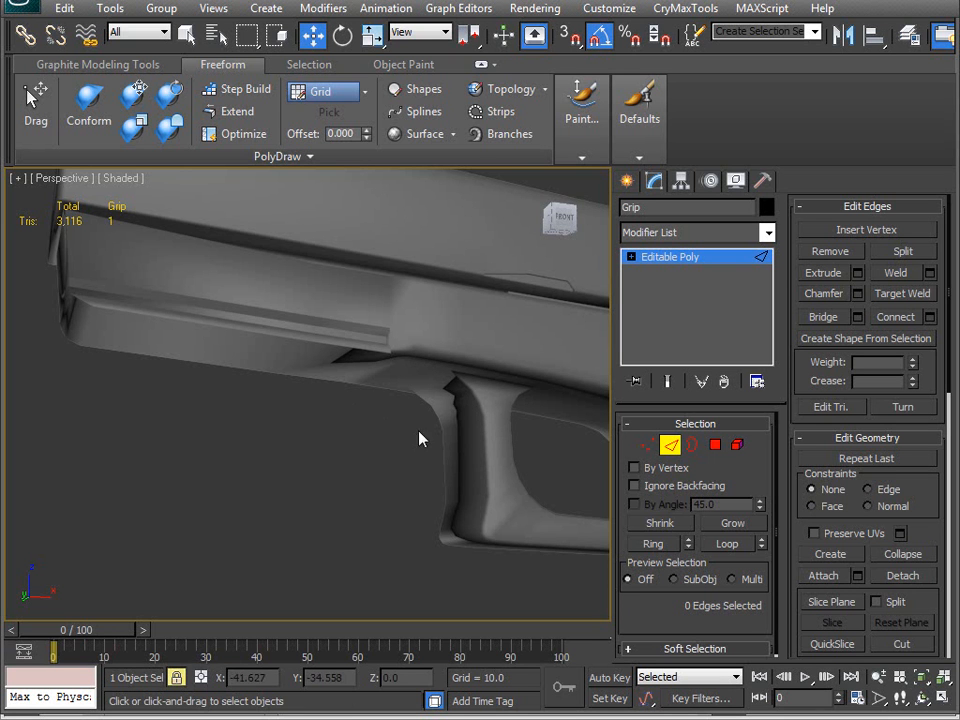
- Leave edge editing on the Grip and hide all unselected objects so only the Grip is displayed
middle_click_drag(489, 387, 476, 345, "alt")
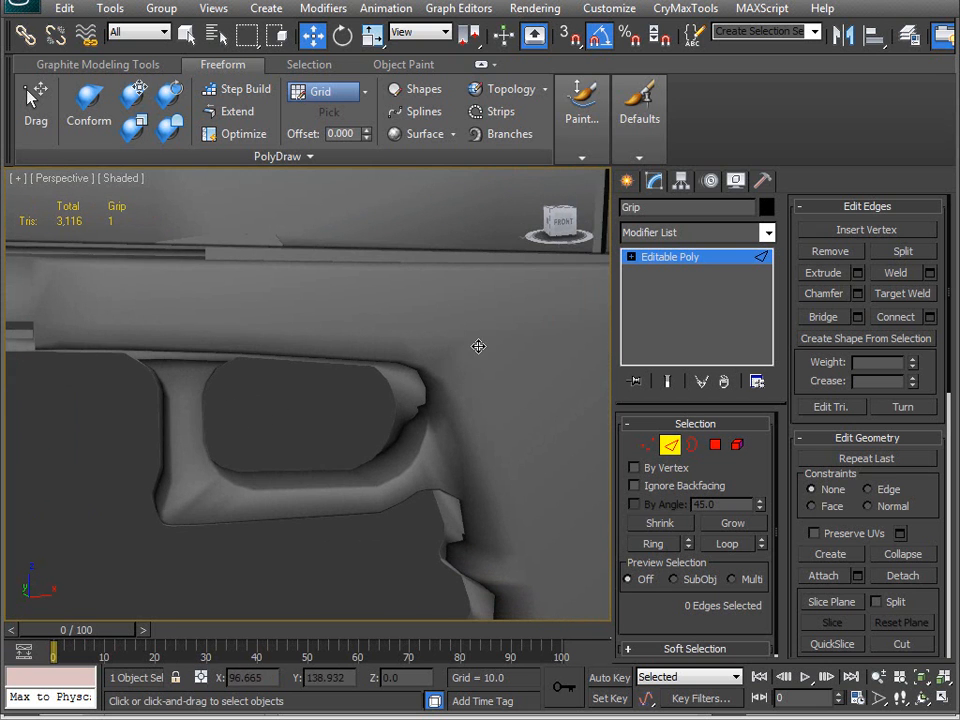
left_click(479, 346)
left_click(671, 447)
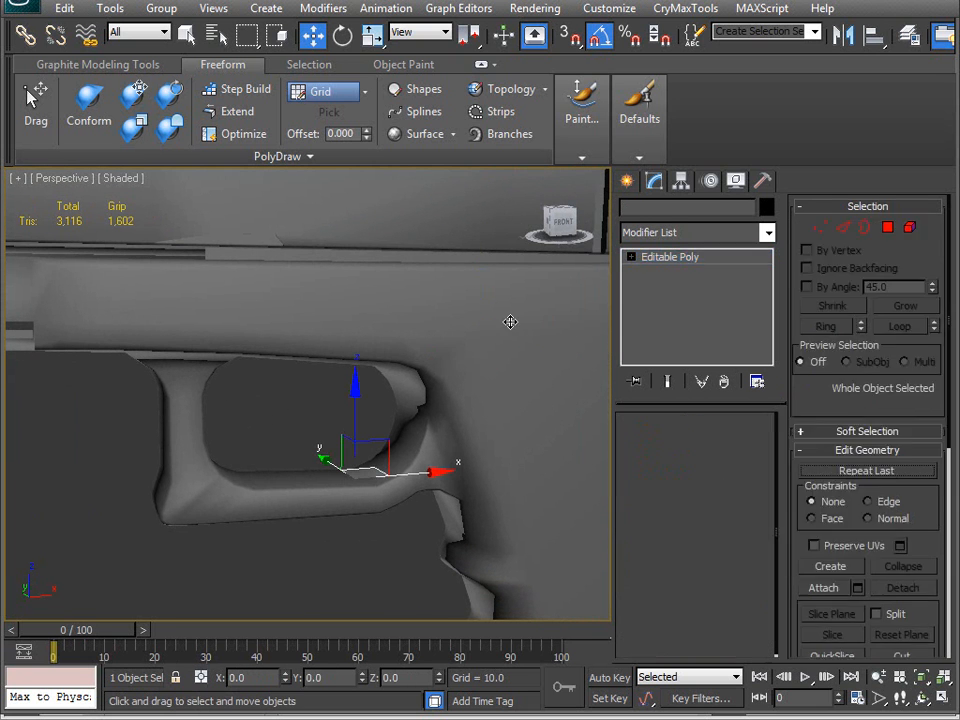
right_click(507, 317)
left_click(563, 250)
key("z")
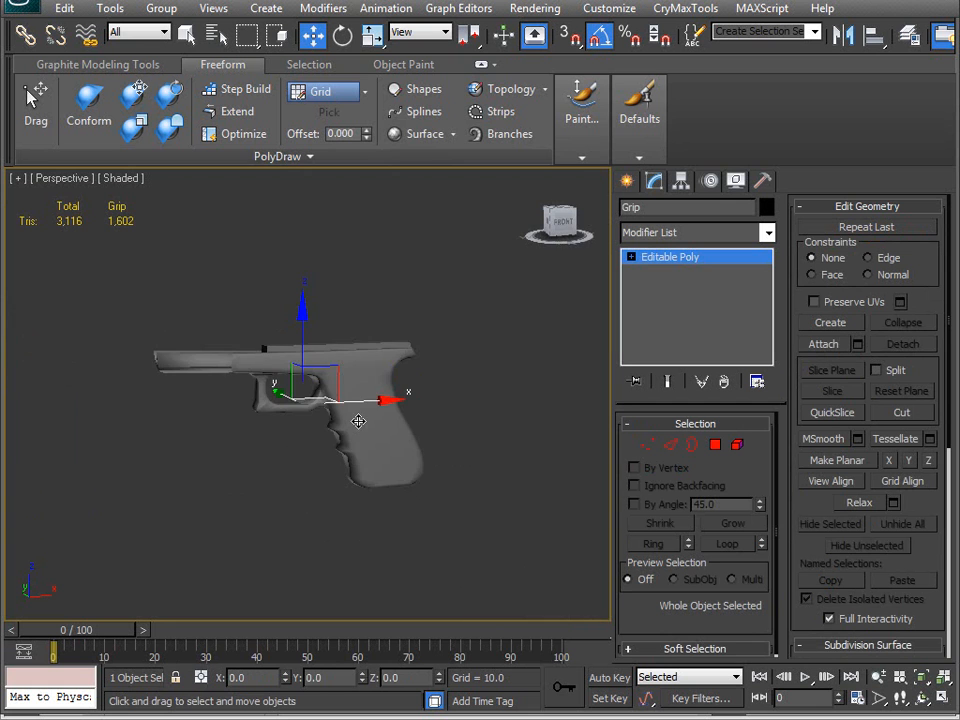
- Create a standard cylinder beside the trigger guard with a radius of about 4.4 and a height of about 37.3
scroll(358, 421, "up", 5)
scroll(356, 460, "down", 5)
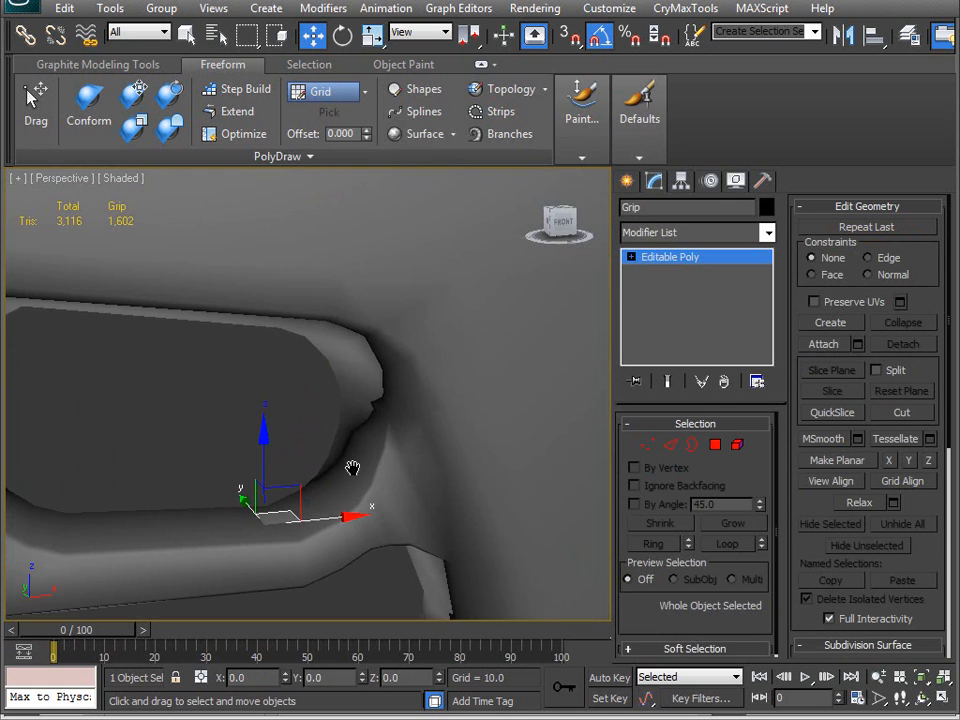
middle_click_drag(365, 475, 390, 410, "alt")
left_click(627, 180)
left_click(660, 341)
middle_click_drag(314, 466, 345, 510, "alt")
left_click_drag(340, 522, 364, 484)
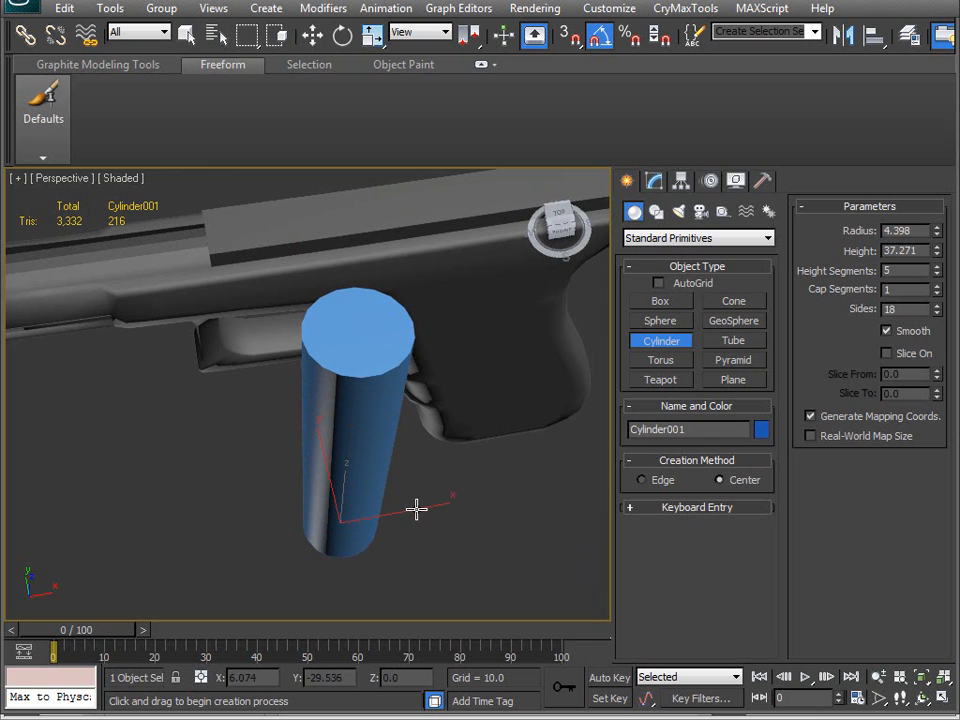
- Show edged faces in the viewport and reduce the cylinder to 1 height segment
key("F4")
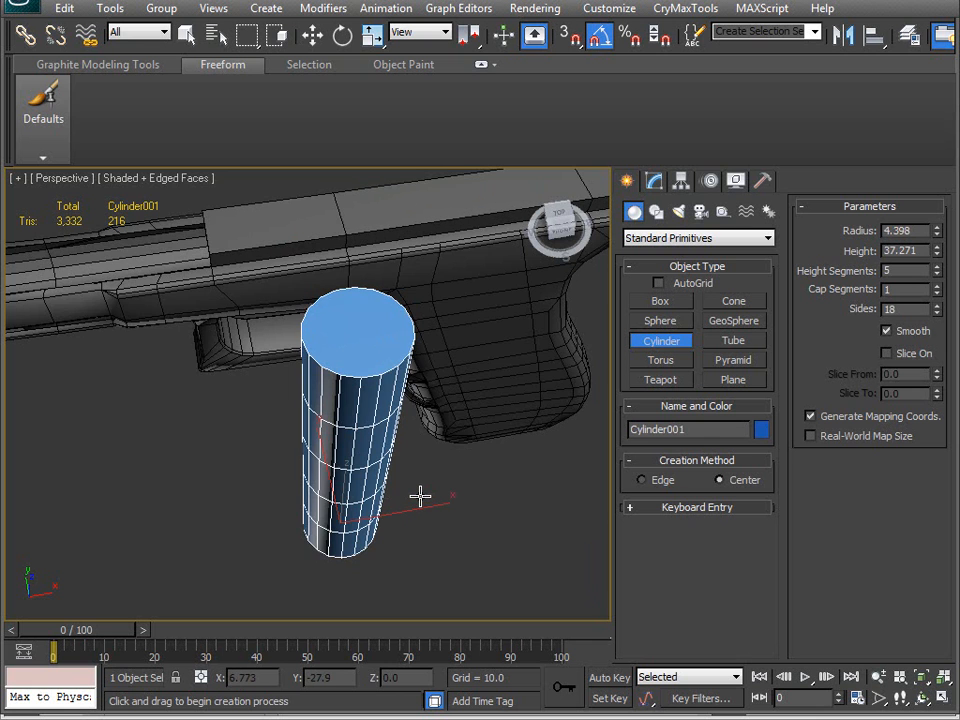
middle_click_drag(420, 496, 567, 413, "alt")
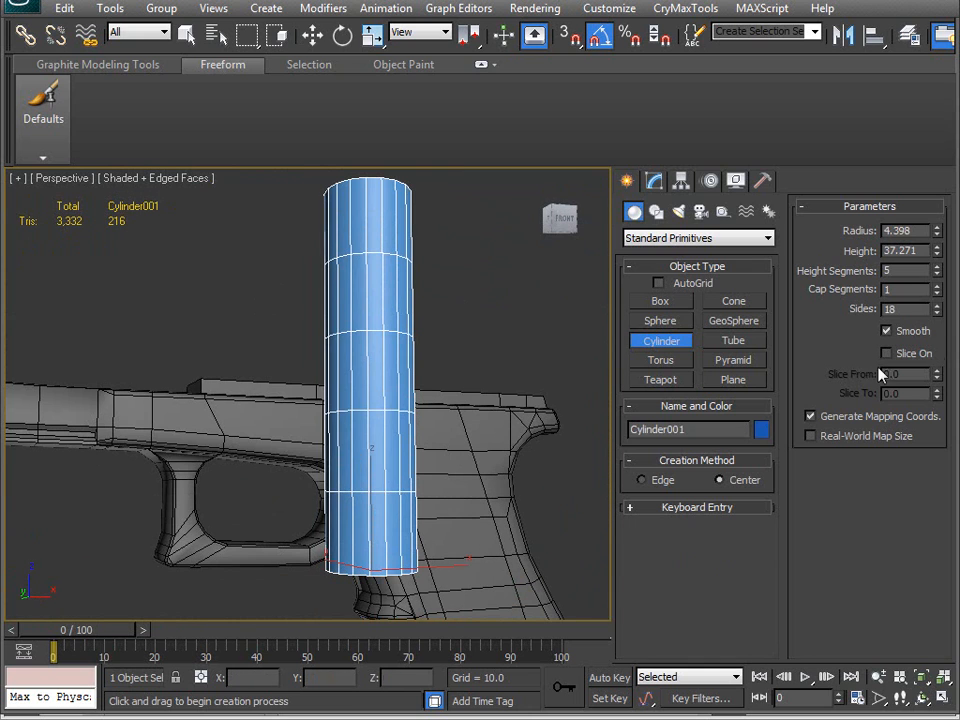
right_click(938, 274)
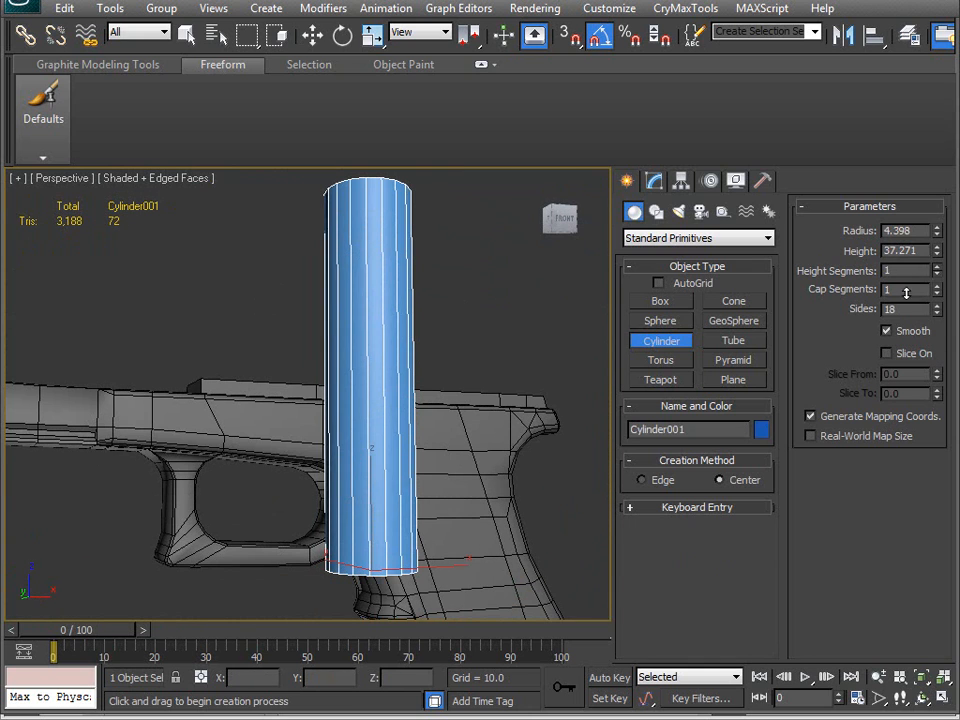
- Display the new cylinder in see-through mode
middle_click_drag(446, 325, 390, 520, "alt")
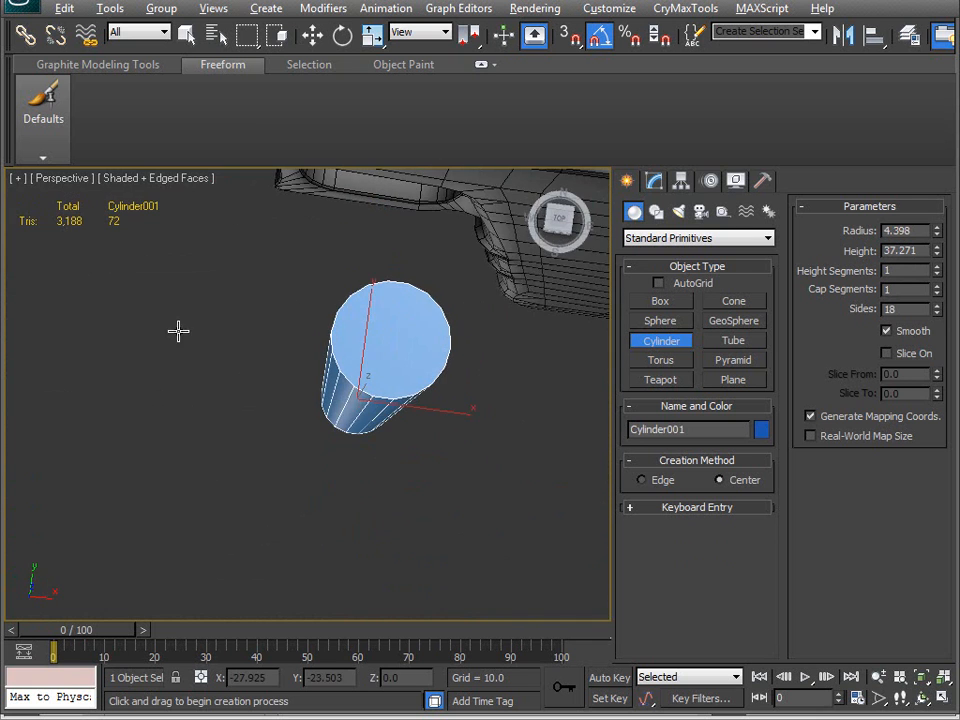
middle_click_drag(219, 337, 223, 231, "alt")
middle_click_drag(189, 362, 174, 270, "alt")
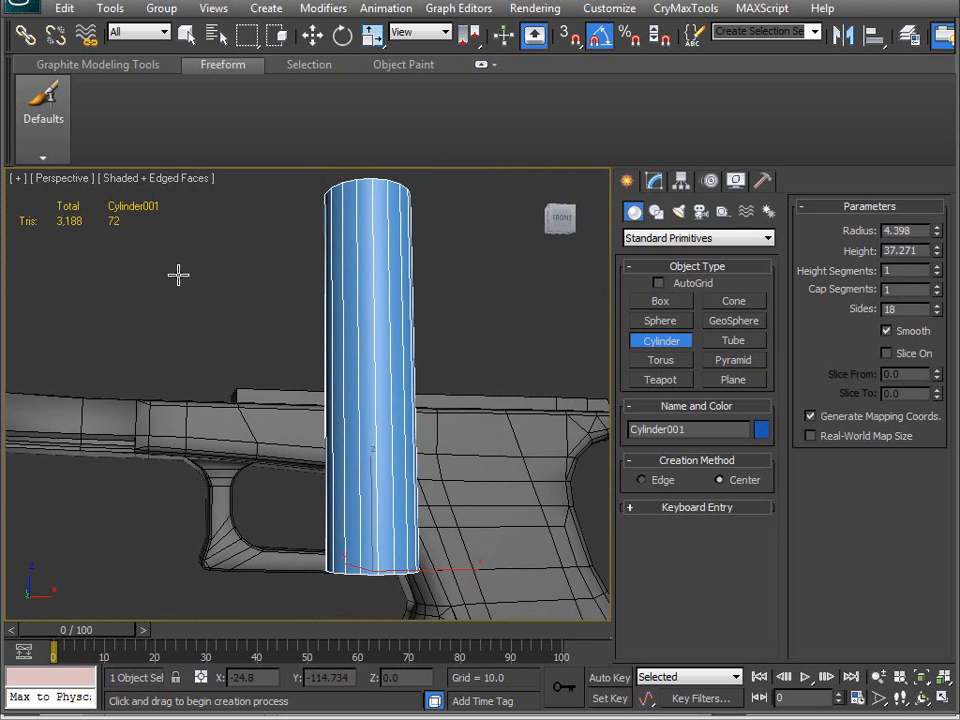
key("alt+x")
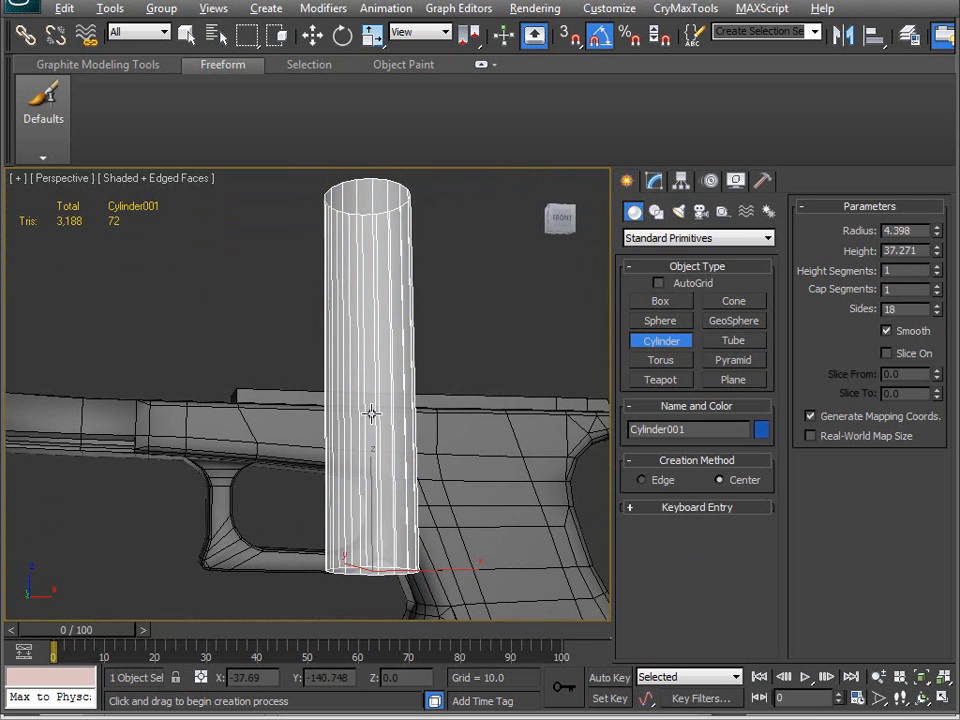
- Finish cylinder creation, select the Grip, and unhide the pistol reference image plane by name
right_click(514, 369)
left_click(515, 341)
middle_click_drag(516, 341, 452, 362, "alt")
right_click(445, 279)
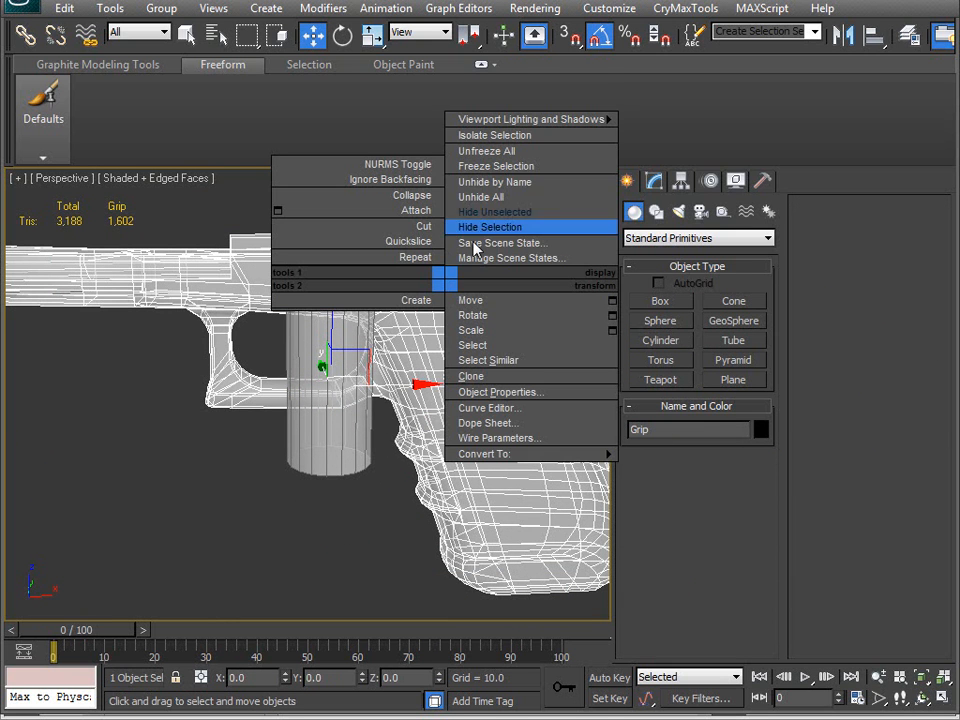
left_click(495, 183)
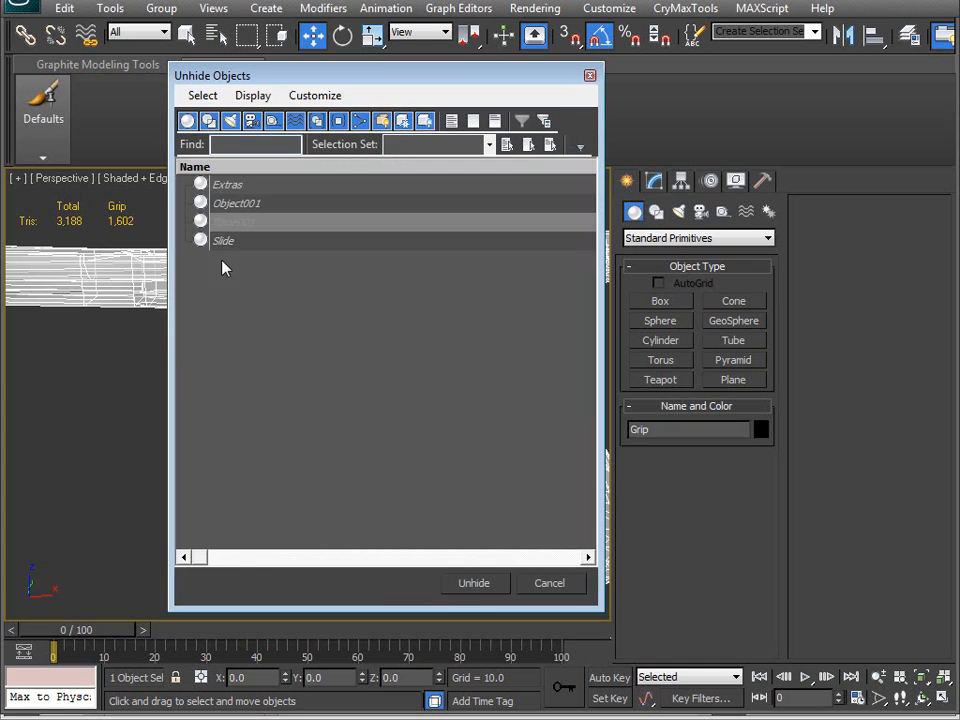
left_click(205, 222)
double_click(205, 222)
- Hide the Grip so that the reference image and the cylinder are left in view
middle_click_drag(151, 166, 407, 390)
left_click(560, 316)
right_click(555, 311)
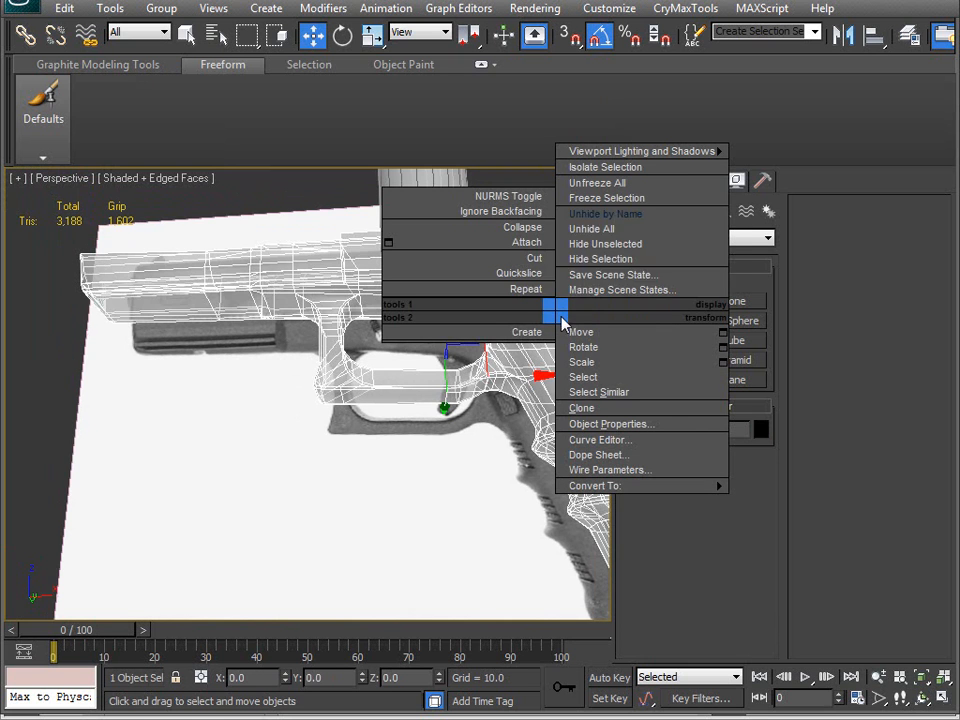
left_click(603, 259)
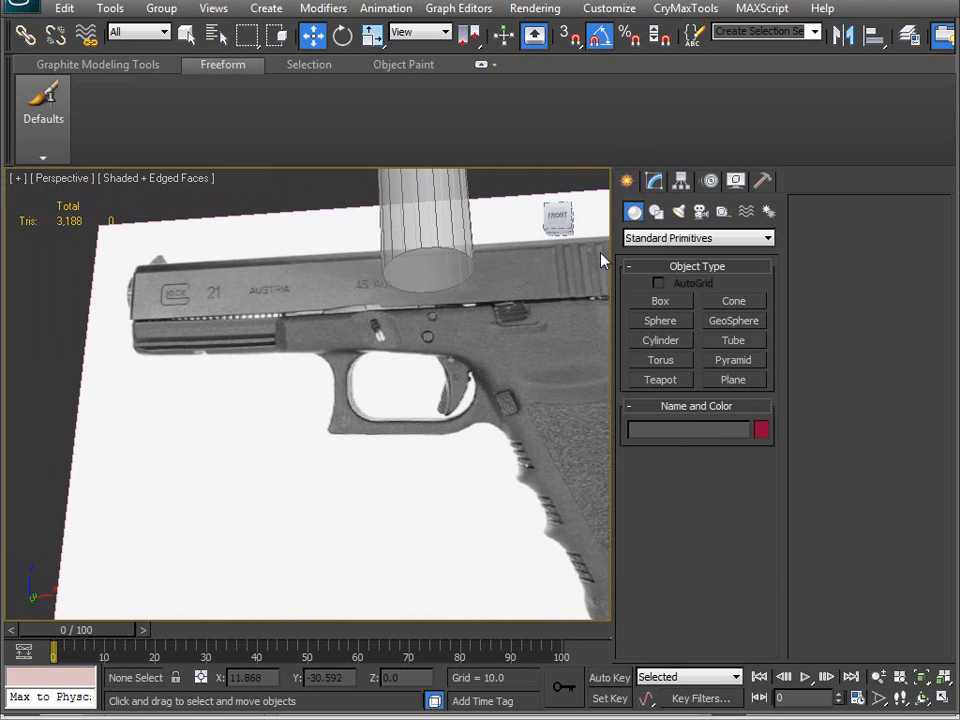
- Switch to the Front view and move the cylinder up so its lower end sits in the trigger guard opening
middle_click_drag(423, 332, 338, 369)
left_click(328, 252)
key("v")
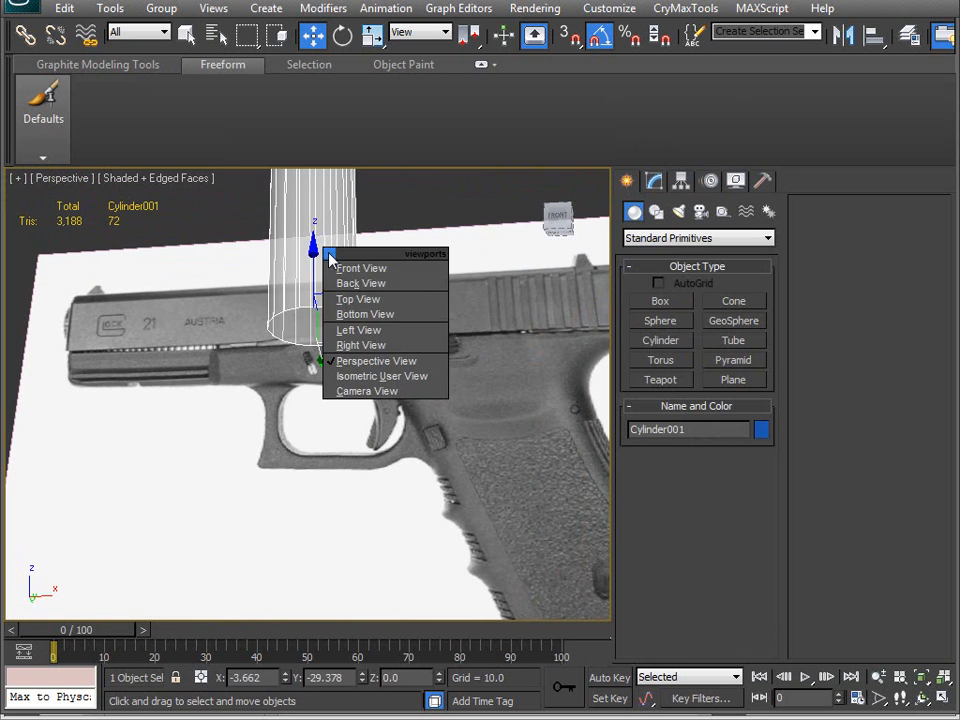
left_click(352, 265)
key("z")
middle_click_drag(310, 350, 347, 324)
left_click_drag(388, 427, 405, 343)
middle_click_drag(308, 415, 316, 480)
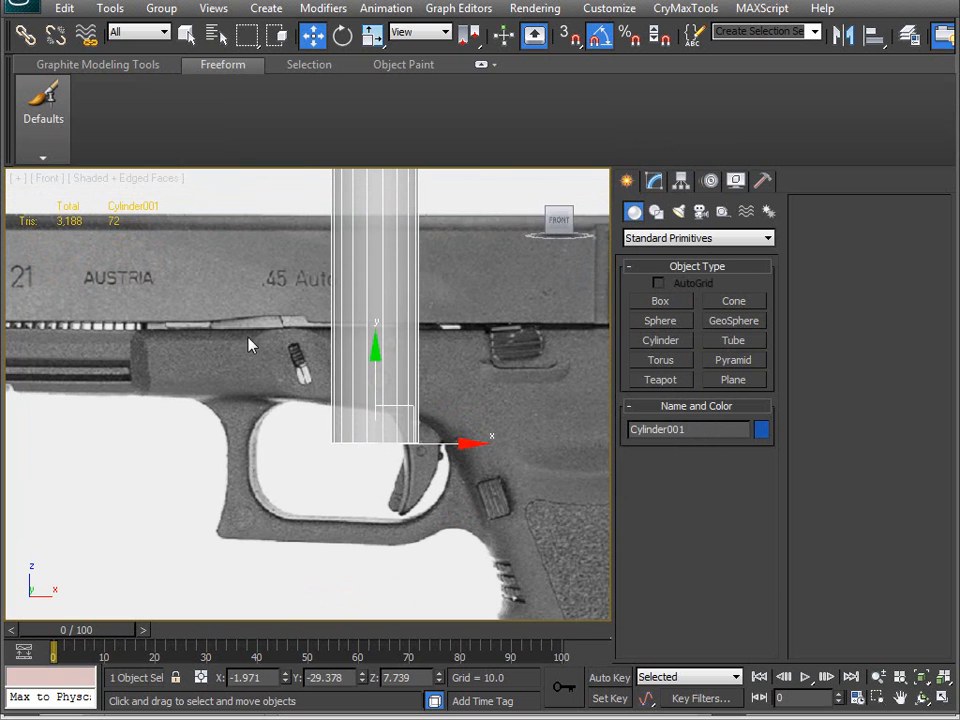
middle_click_drag(282, 411, 321, 482)
- Tilt the cylinder toward the muzzle and reposition it in the trigger guard at about X -5.2, Z 2.5
key("e")
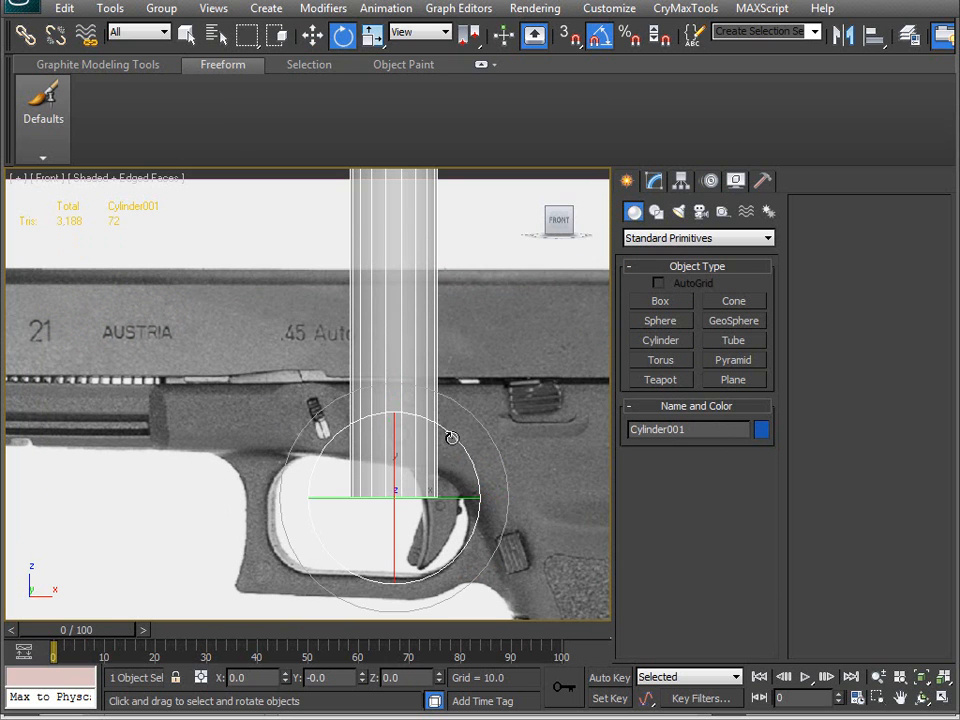
left_click_drag(458, 441, 397, 513)
key("w")
key("e")
key("w")
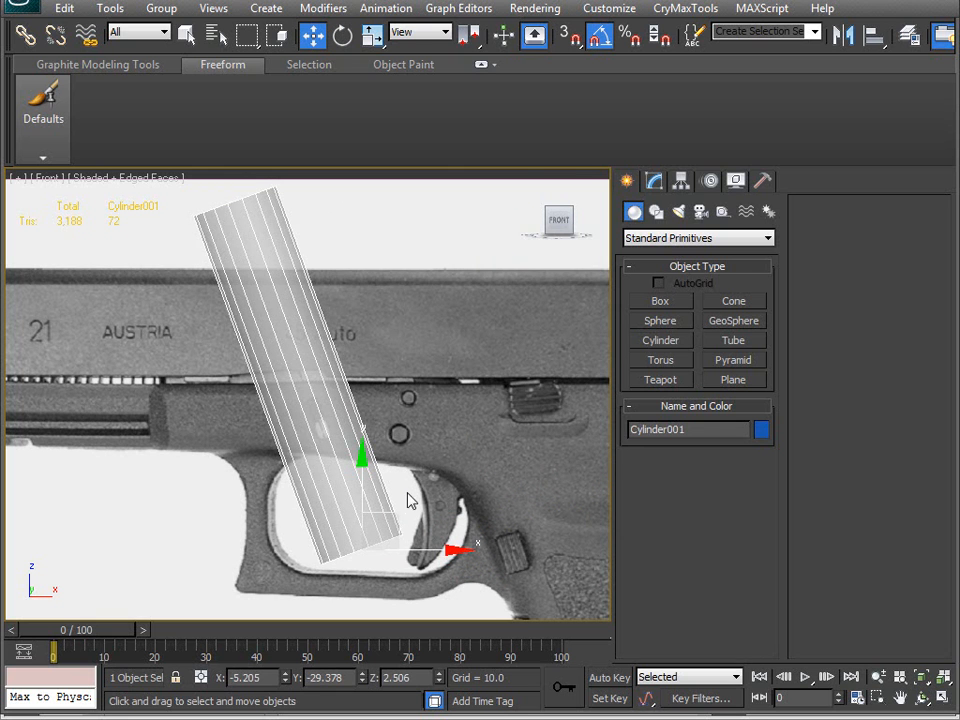
- Set the cylinder's radius to 3.167 and raise it slightly to about Z 3.86
left_click(654, 181)
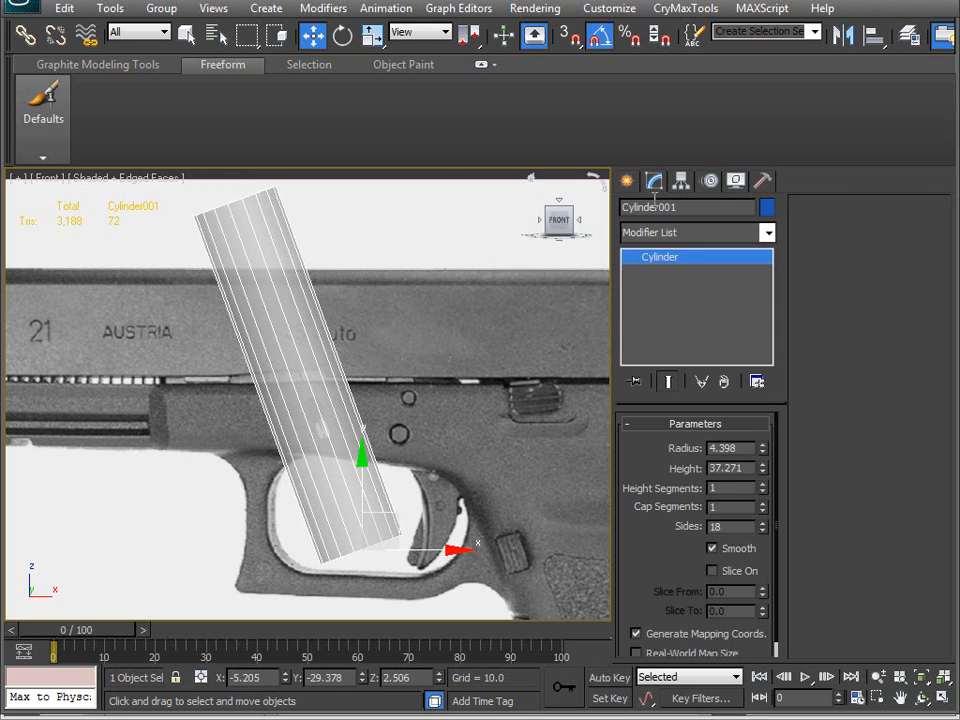
mouse_move(762, 452)
left_mouse_down()
mouse_move(764, 460)
mouse_move(754, 444)
left_mouse_up()
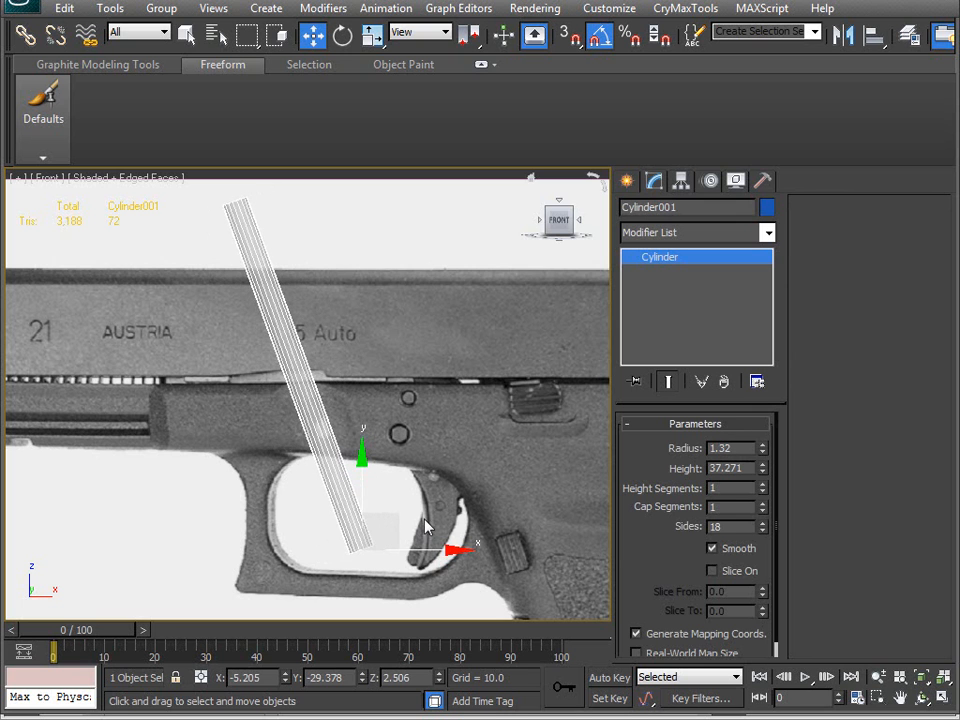
left_click_drag(399, 511, 399, 496)
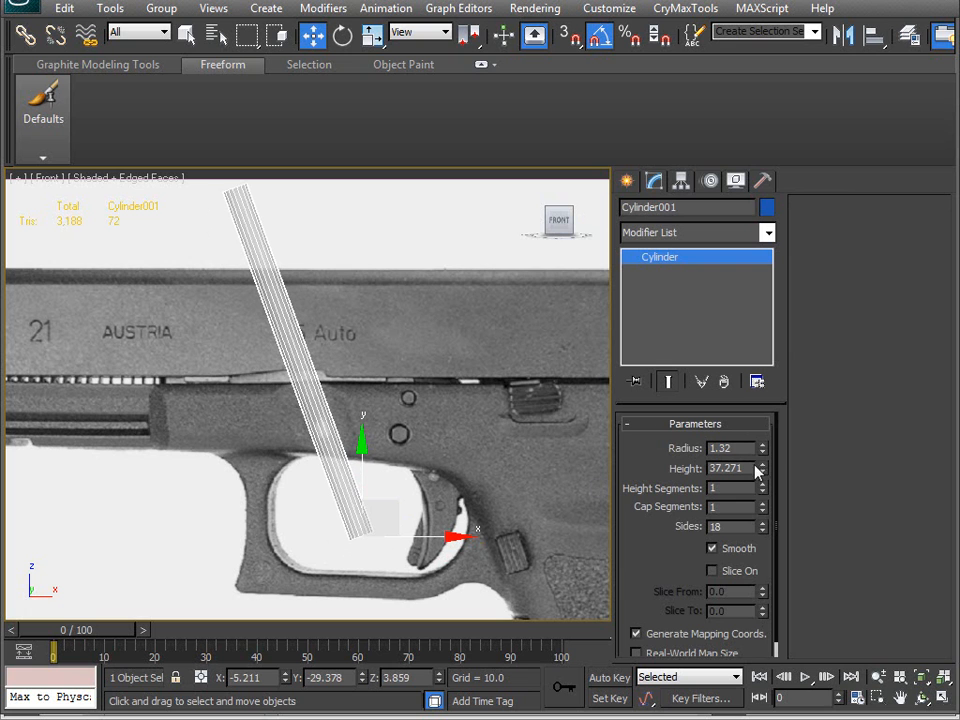
mouse_move(765, 451)
left_mouse_down()
mouse_move(773, 405)
mouse_move(777, 460)
left_mouse_up()
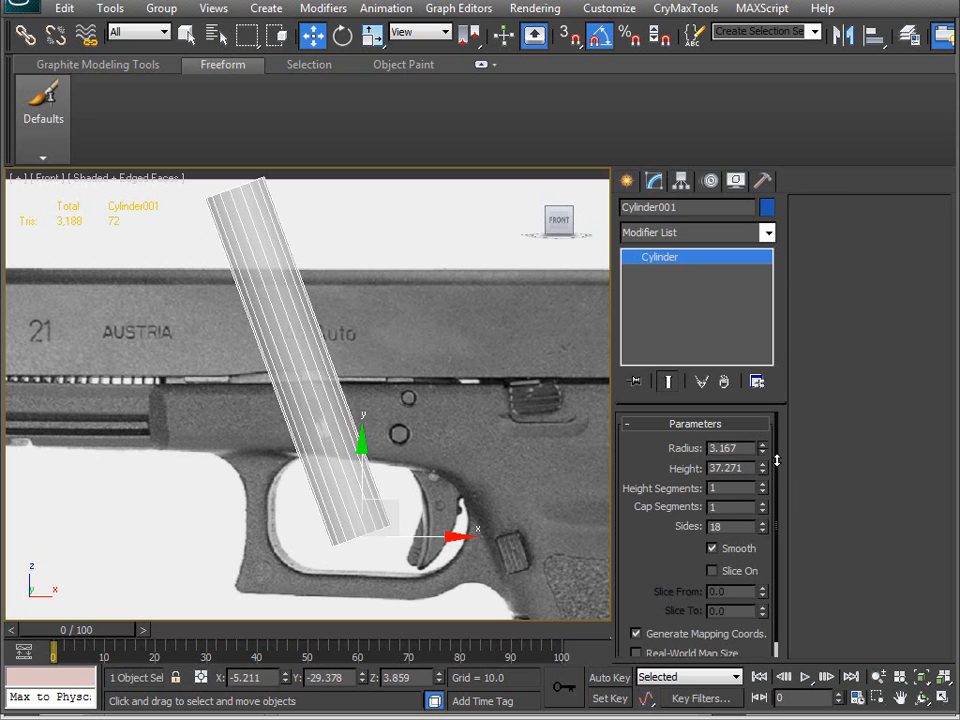
middle_click_drag(338, 528, 343, 506)
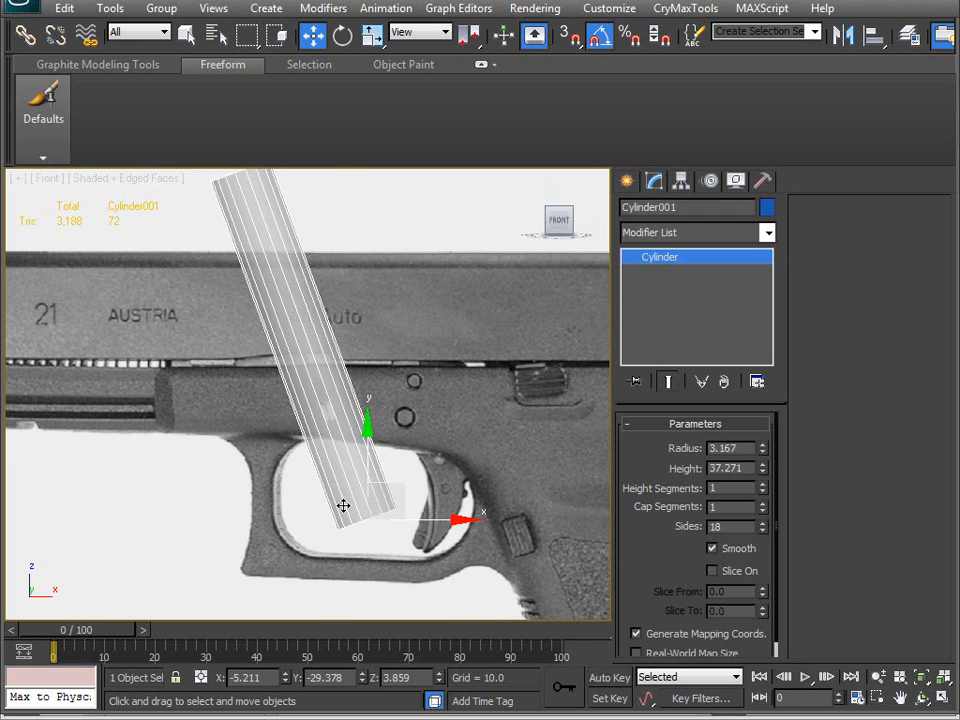
- Return to the Perspective view and unhide all objects
key("p")
scroll(375, 462, "down", 5)
middle_click_drag(369, 459, 506, 491, "alt")
right_click(435, 425)
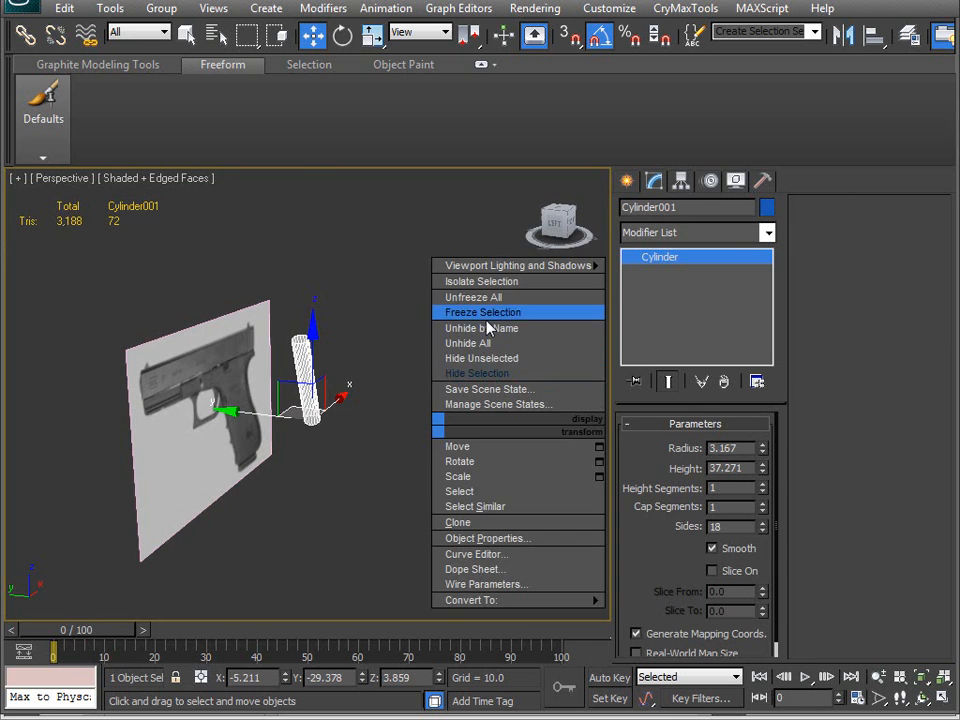
left_click(477, 344)
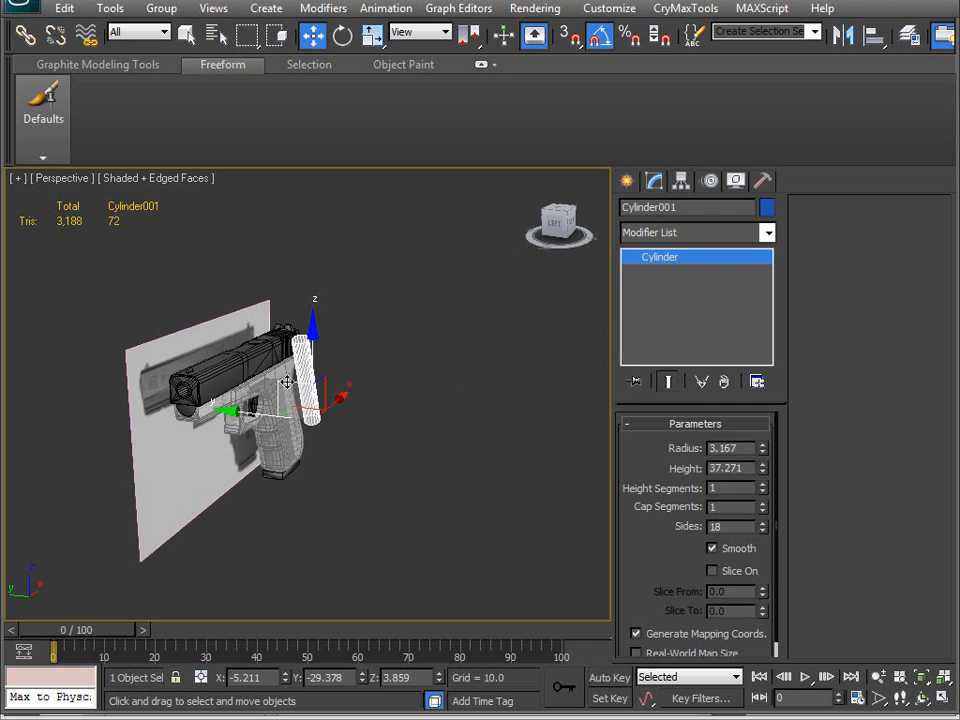
- Select the Grip together with the cylinder and hide all unselected objects
left_click(230, 390, "ctrl")
right_click(390, 354)
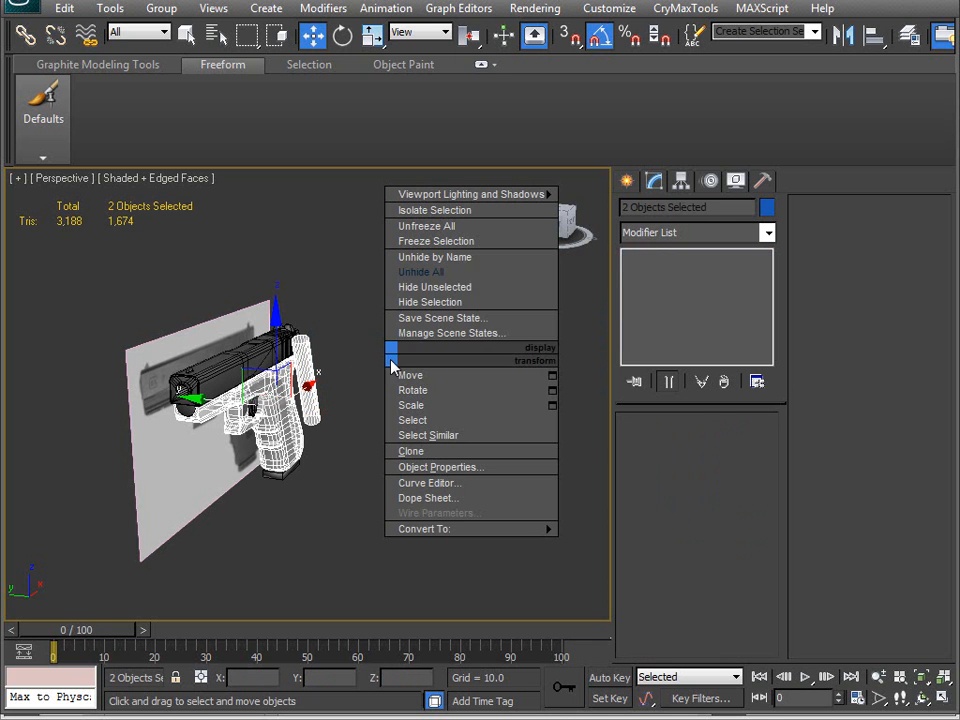
left_click(440, 288)
middle_click_drag(420, 336, 310, 500, "alt")
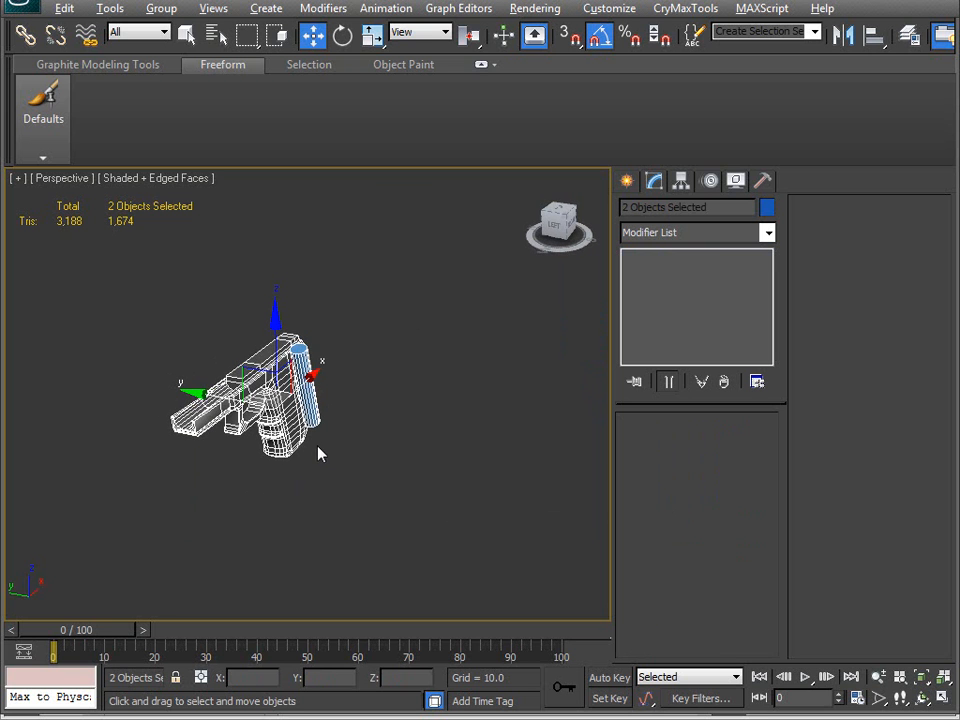
- Try moving the cylinder along Y into the side of the Grip, to about Y -8
left_click(362, 433)
middle_click_drag(334, 463, 336, 403, "alt")
scroll(290, 463, "up", 5)
left_click(542, 456)
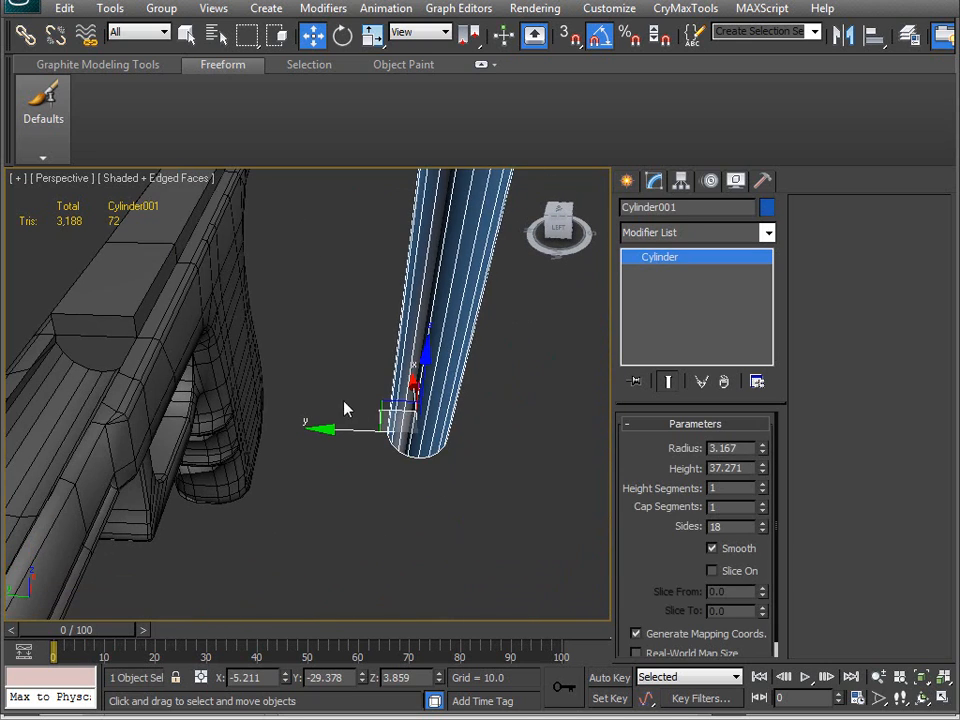
left_click_drag(352, 430, 160, 458)
middle_click_drag(160, 458, 288, 497, "alt")
scroll(288, 498, "up", 4)
middle_click_drag(170, 388, 312, 545)
middle_click_drag(312, 545, 270, 552, "alt")
middle_click_drag(270, 552, 228, 456)
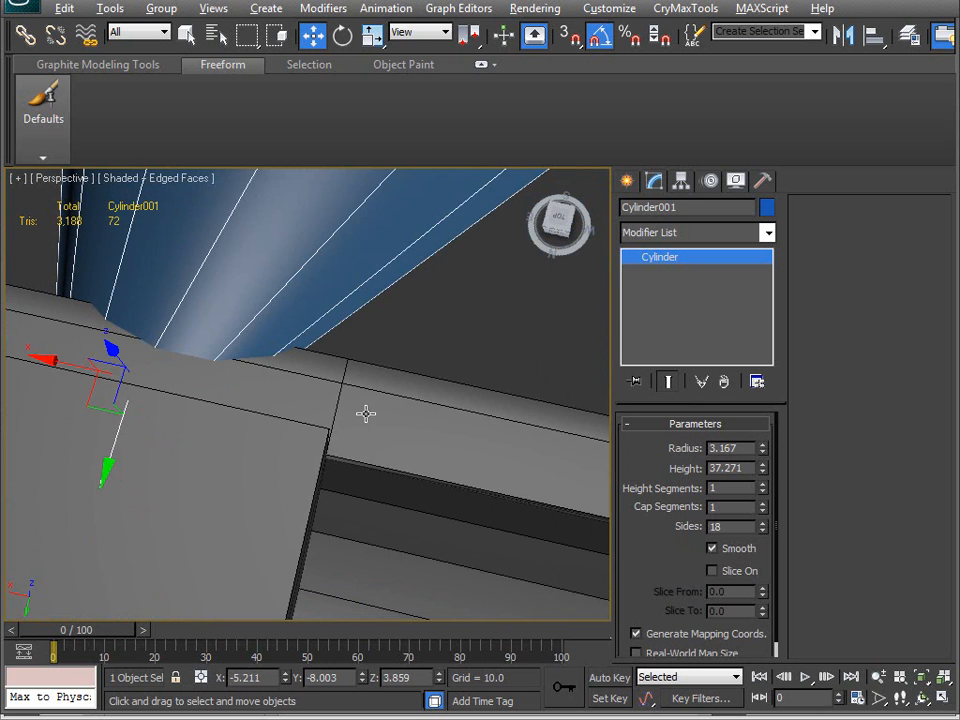
- Back the cylinder off slightly along Y to -8.12 where it meets the Grip's side
middle_click_drag(347, 385, 313, 397, "alt")
middle_click_drag(264, 311, 206, 356, "alt")
middle_click_drag(56, 349, 305, 513, "alt")
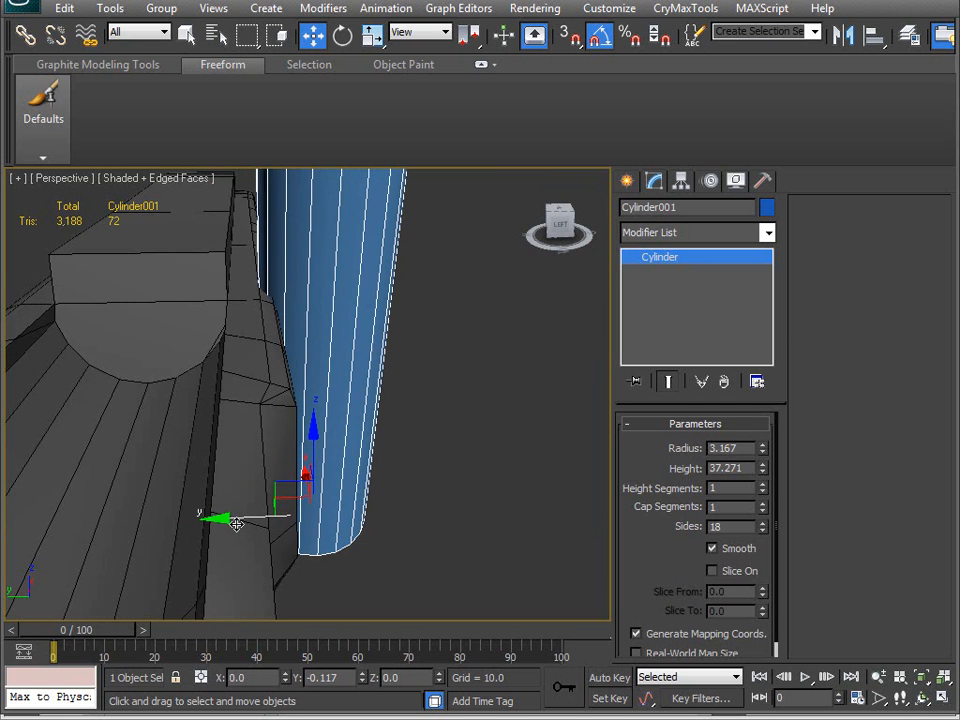
scroll(242, 390, "up", 5)
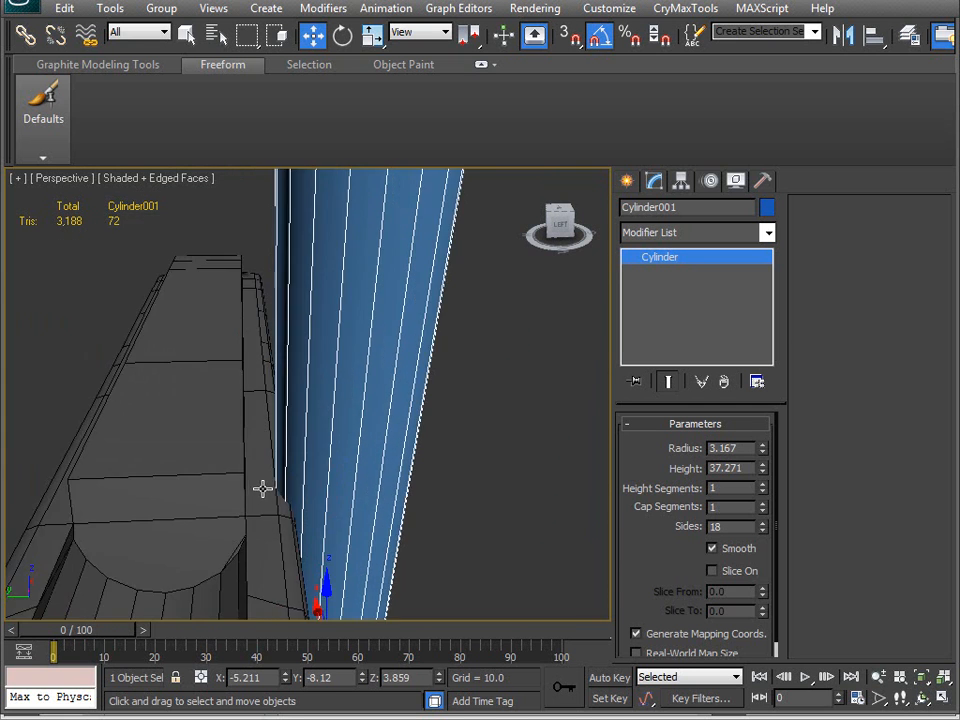
- Check the cylinder's overlap with the Grip, and move it clear of the Grip along Y to about -18.96
middle_click_drag(282, 367, 242, 392, "alt")
scroll(349, 454, "down", 3)
scroll(172, 398, "down", 2)
middle_click_drag(172, 398, 207, 381, "alt")
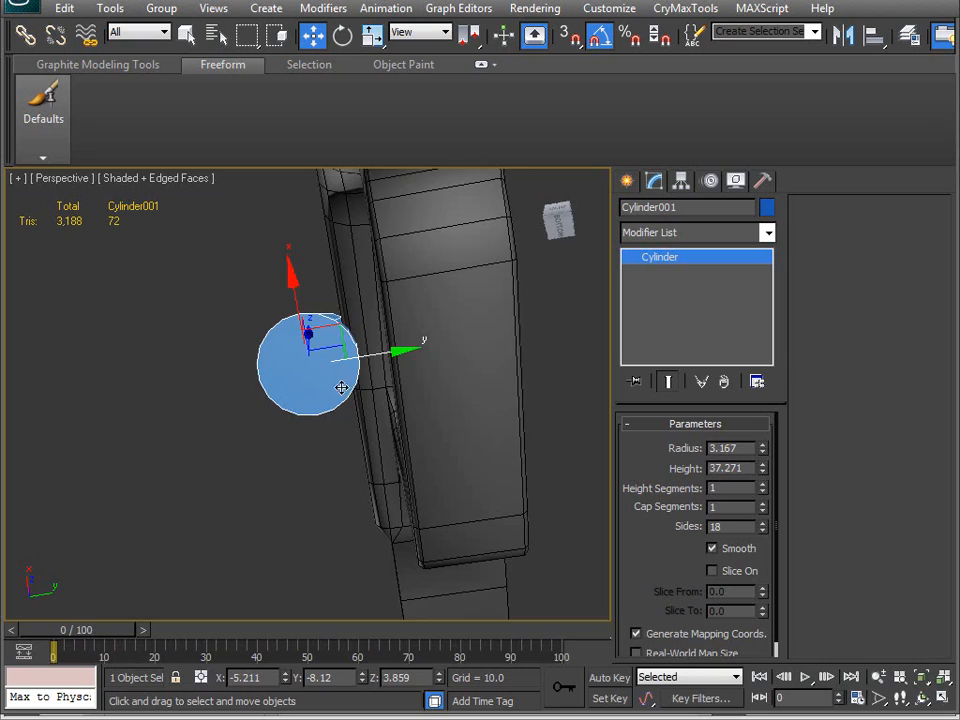
middle_click_drag(339, 386, 193, 452, "alt")
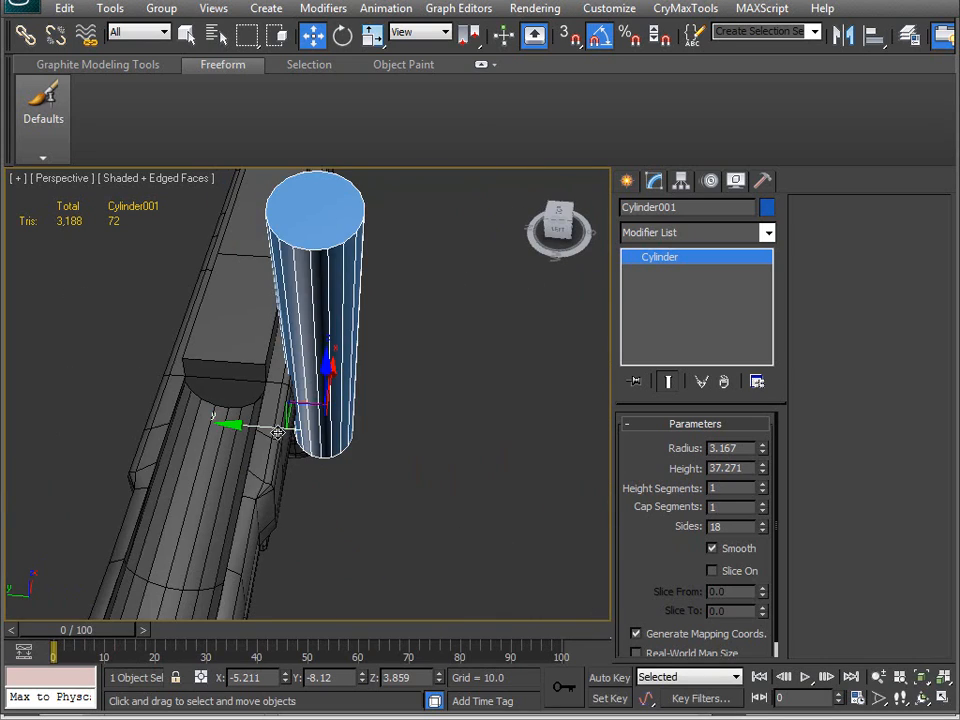
left_click_drag(262, 427, 360, 442)
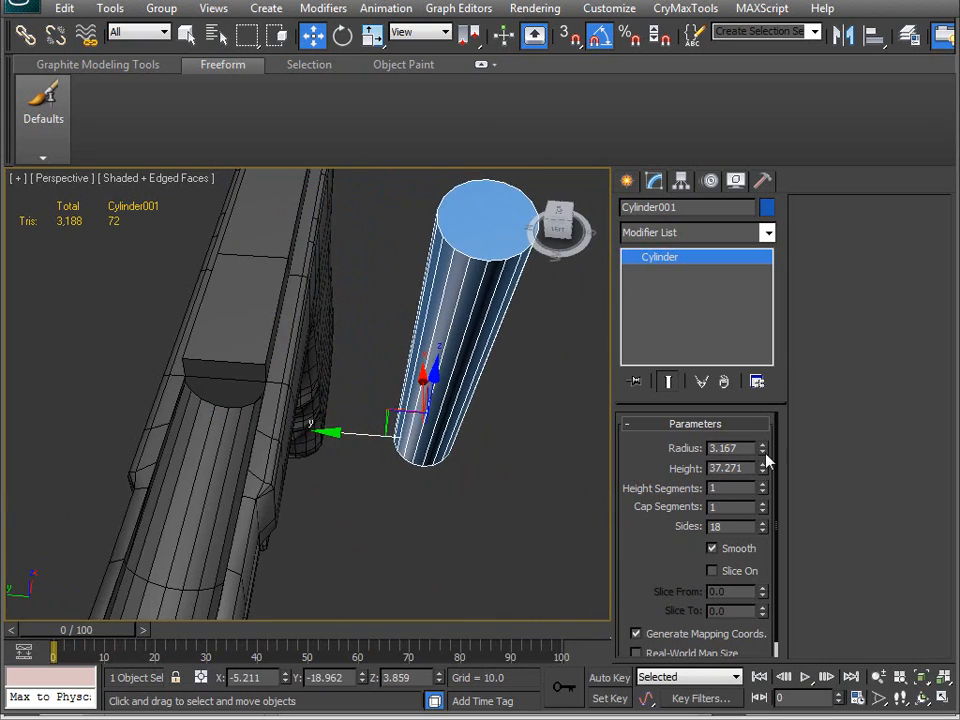
- Try a different radius for the cylinder and undo the change
left_click_drag(763, 450, 758, 429)
middle_click_drag(266, 401, 260, 478, "alt")
key("ctrl+z")
- Flatten the cylinder along the Y axis with non-uniform scaling
key("r")
middle_click_drag(258, 419, 311, 493, "alt")
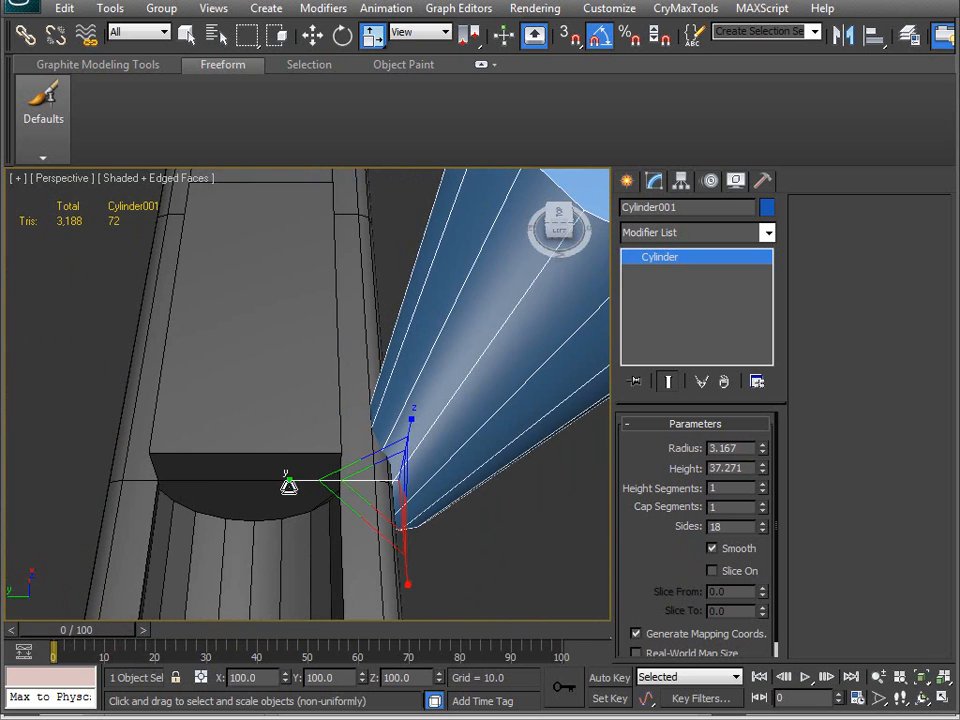
left_click_drag(288, 480, 394, 499)
- Move the flattened cylinder along Y to about -6.45, into the Grip's side, and check how deep it cuts in
middle_click_drag(394, 499, 386, 410)
key("w")
left_click_drag(304, 458, 274, 458)
middle_click_drag(417, 442, 412, 588, "alt")
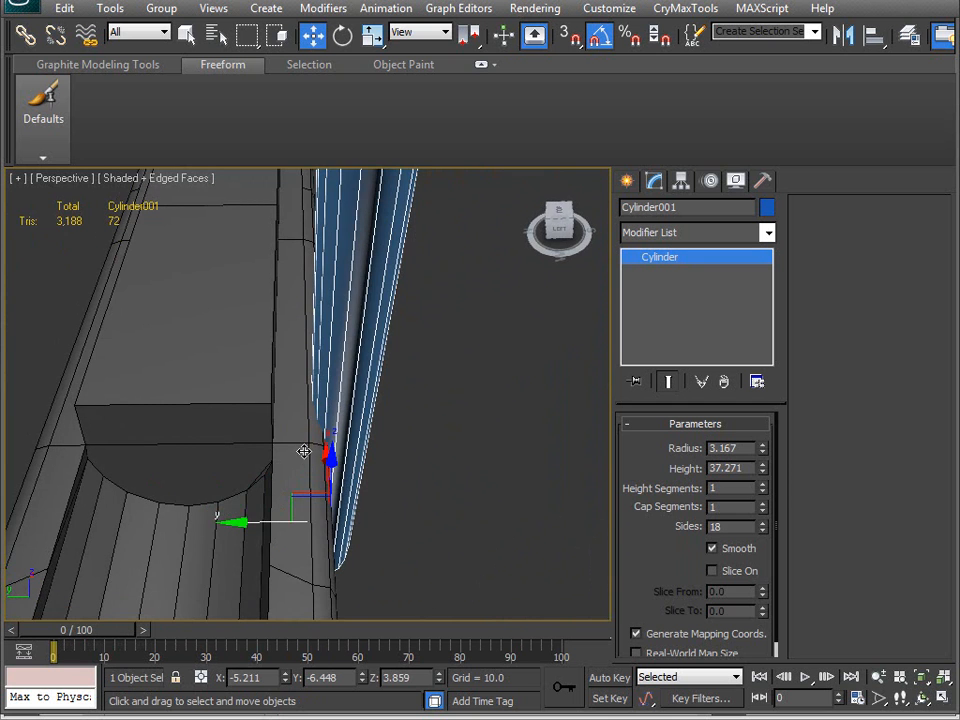
middle_click_drag(320, 438, 340, 498, "alt")
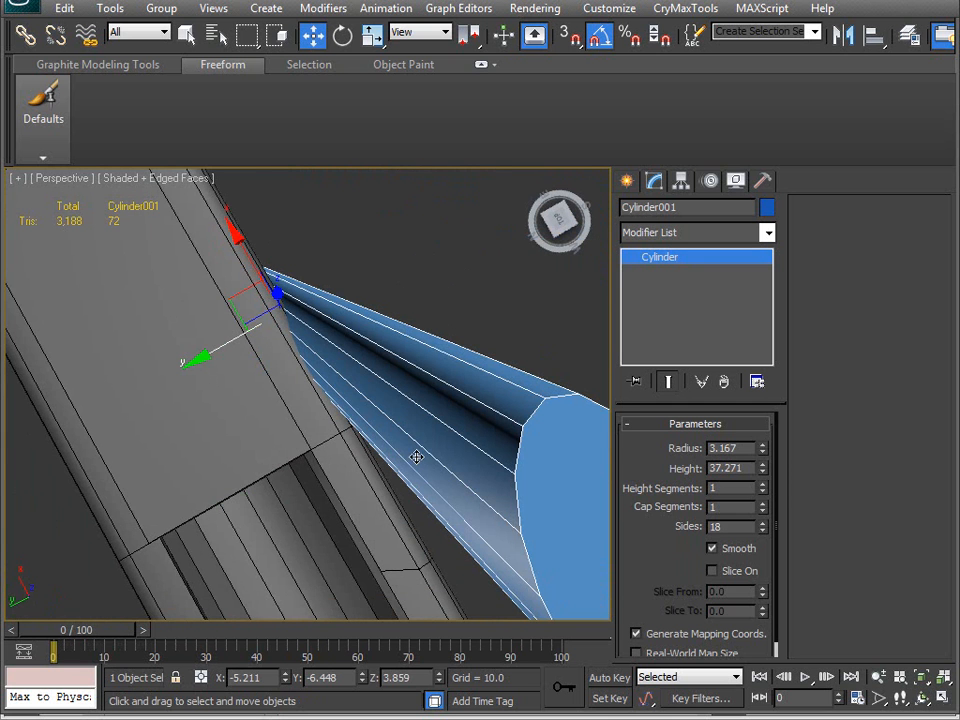
middle_click_drag(313, 352, 287, 330, "alt")
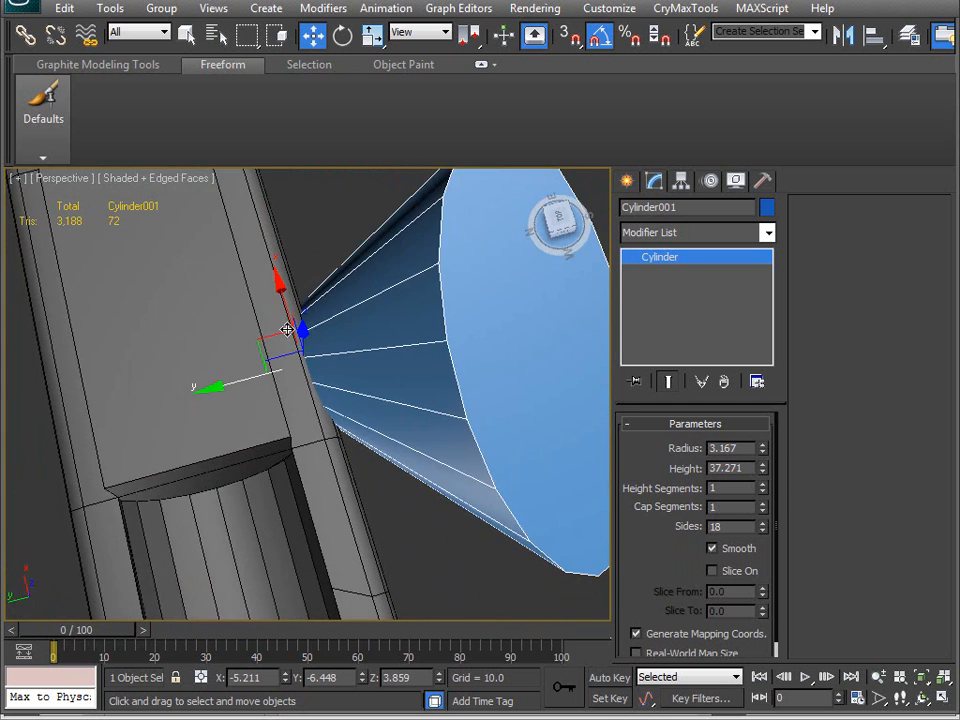
middle_click_drag(336, 481, 410, 340, "alt")
- Check the Grip for all mesh error types with an STL Check modifier, and remove the modifier
left_click(273, 302)
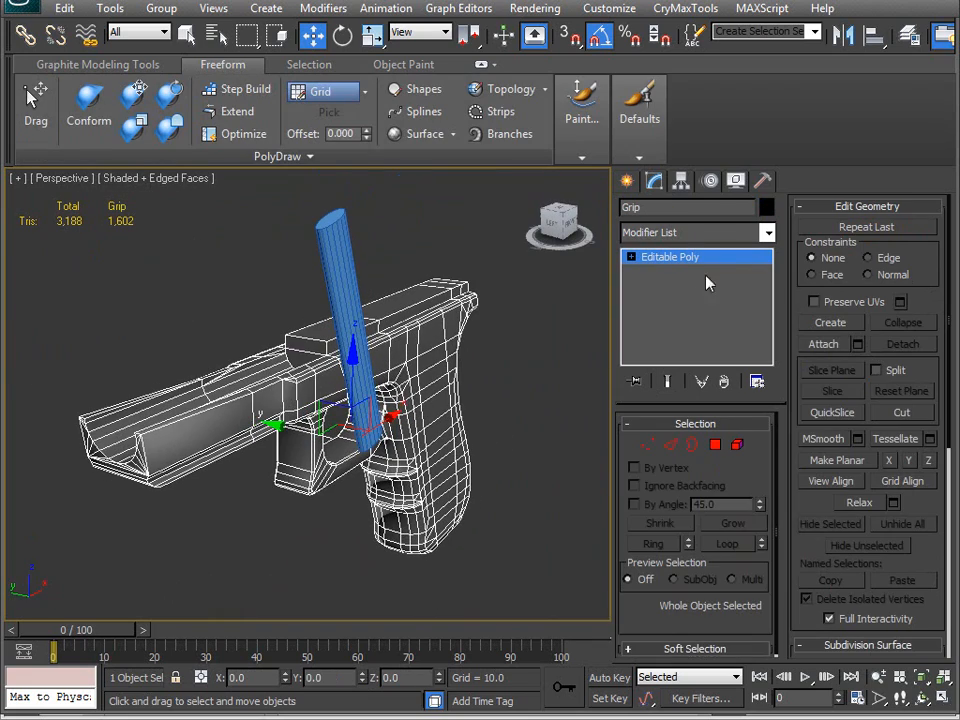
left_click(766, 232)
scroll(697, 480, "down", 15)
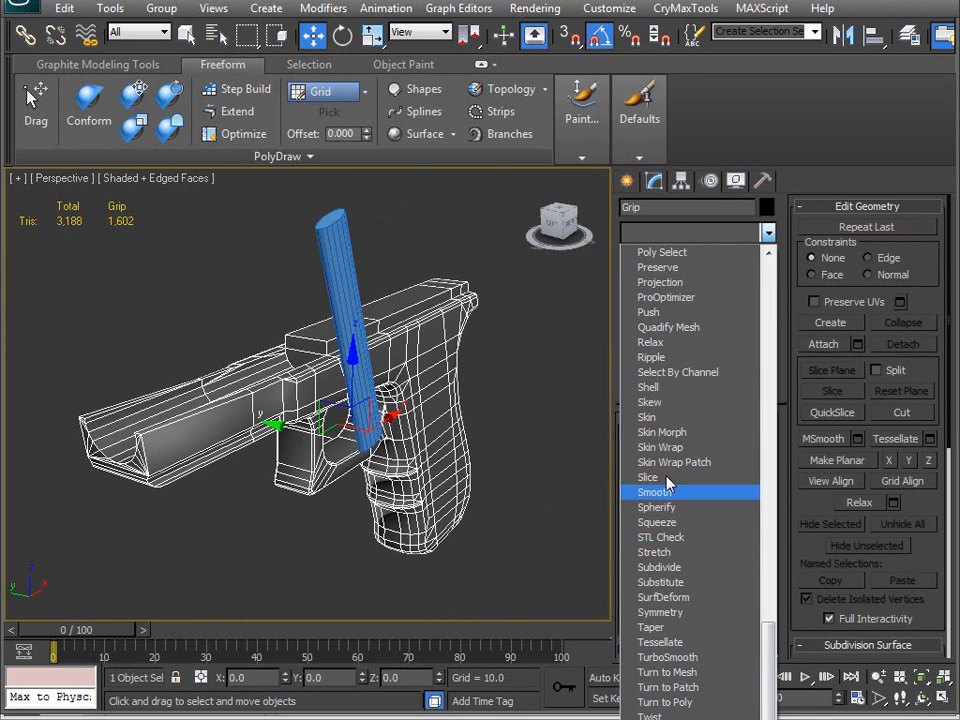
left_click(668, 538)
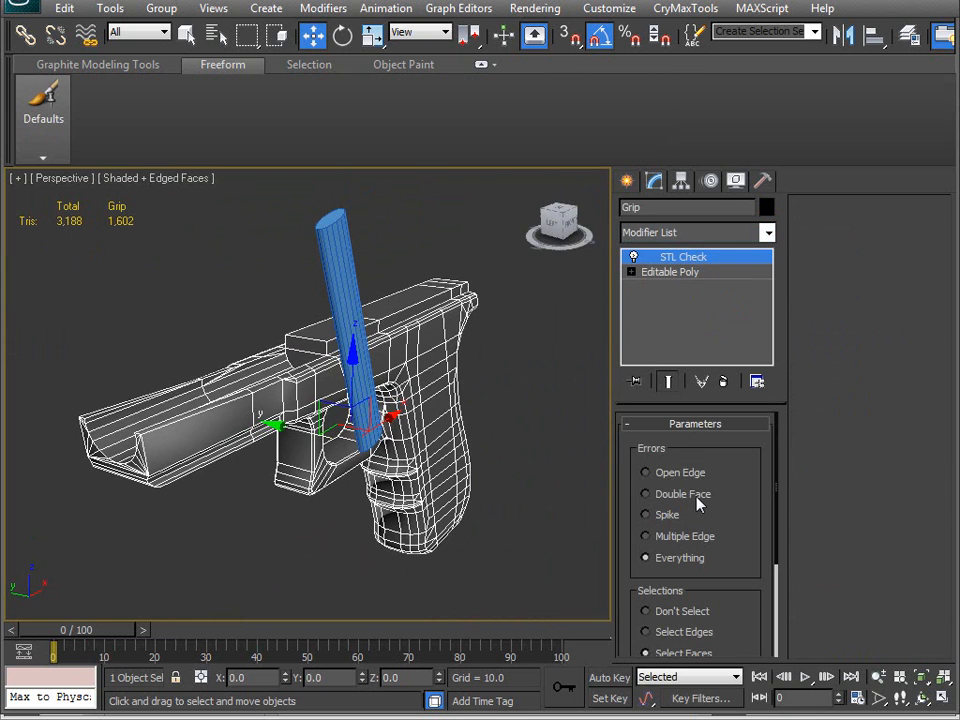
scroll(749, 516, "down", 5)
left_click(636, 545)
scroll(725, 515, "up", 2)
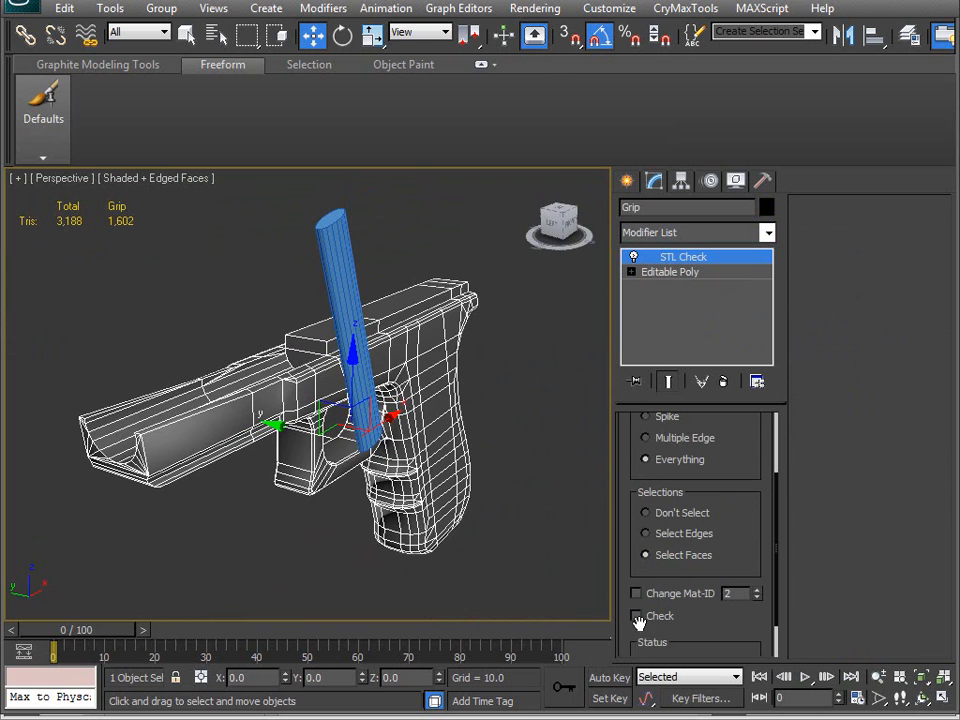
scroll(700, 590, "down", 2)
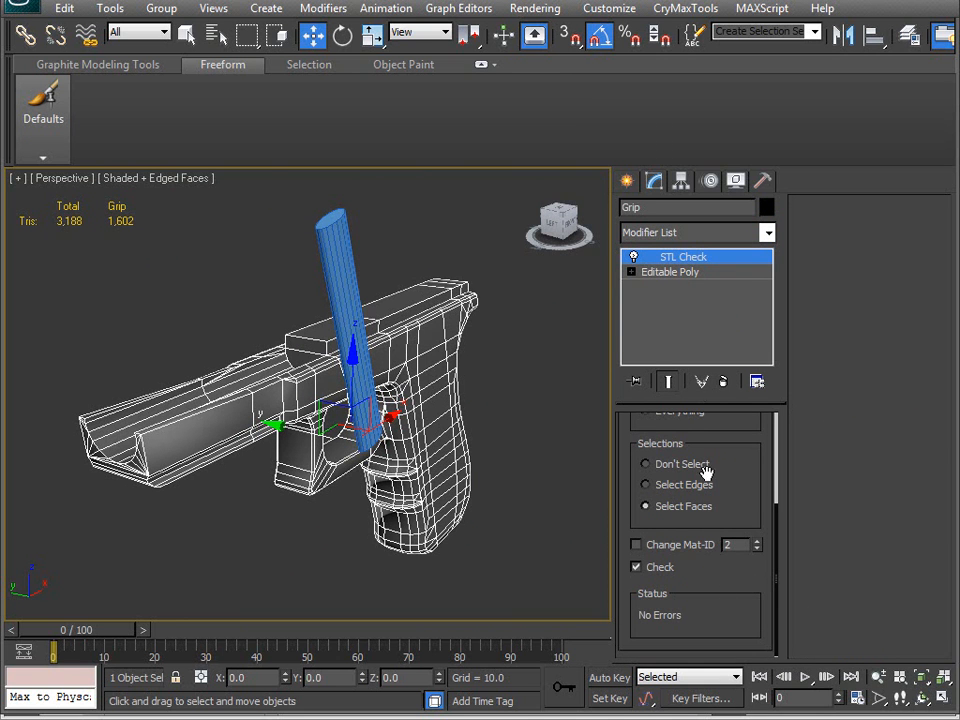
left_click(723, 382)
- Try moving a single Grip vertex at the rear of the trigger guard, and undo the move
middle_click_drag(250, 480, 390, 390, "alt")
scroll(418, 430, "up", 4)
middle_click_drag(422, 458, 465, 305, "alt")
scroll(311, 414, "up", 2)
scroll(318, 420, "down", 3)
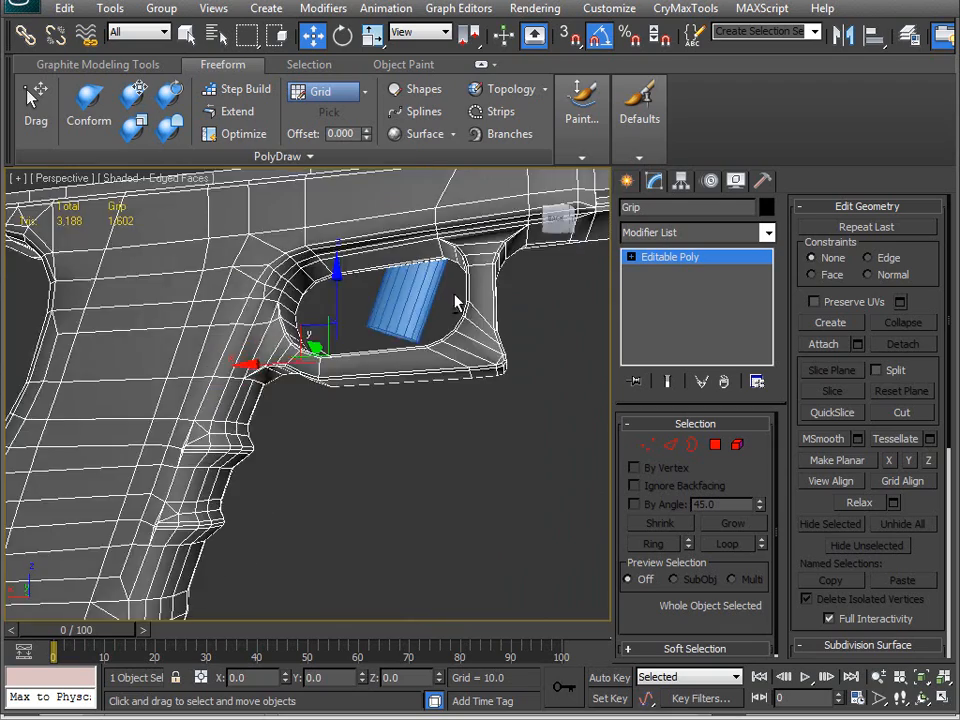
scroll(470, 330, "up", 5)
middle_click_drag(322, 362, 238, 453, "alt")
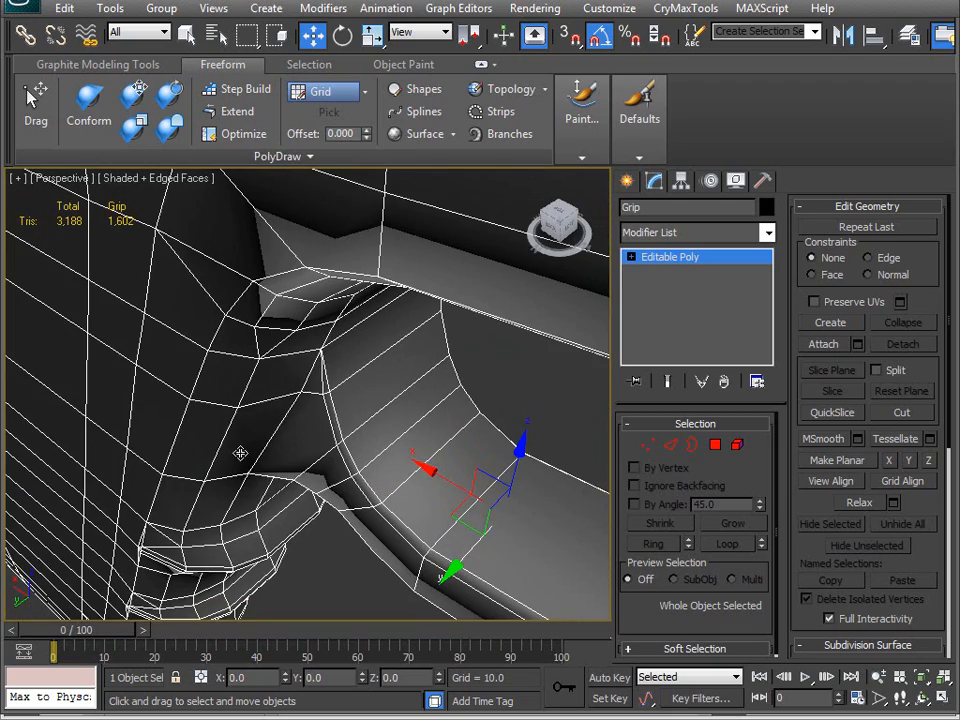
key("1")
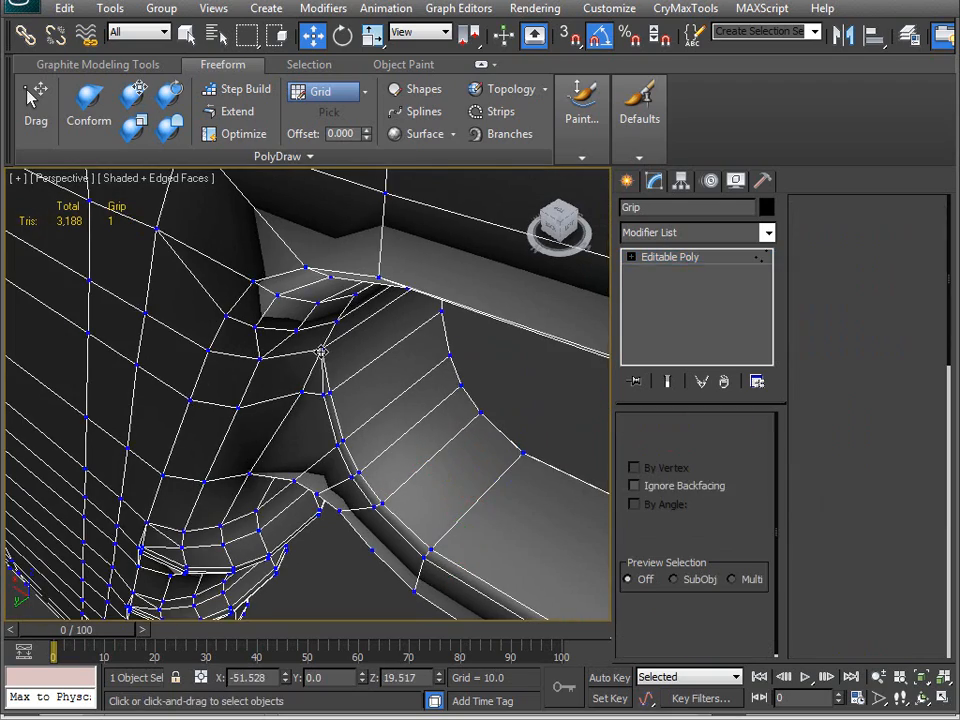
left_click(300, 330)
scroll(262, 330, "up", 3)
left_click_drag(273, 337, 240, 425)
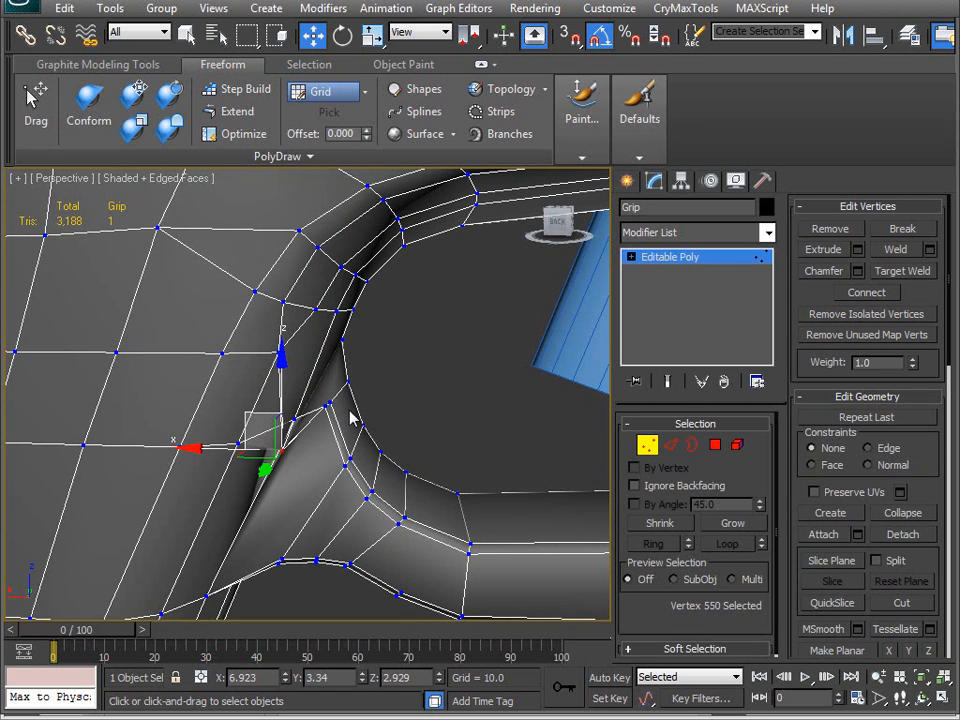
key("ctrl+z")
- Examine the cylinder's overlap with the Grip's side from the front and from above
middle_click_drag(354, 392, 342, 302, "alt")
middle_click_drag(410, 405, 330, 397, "alt")
middle_click_drag(186, 470, 500, 460, "alt")
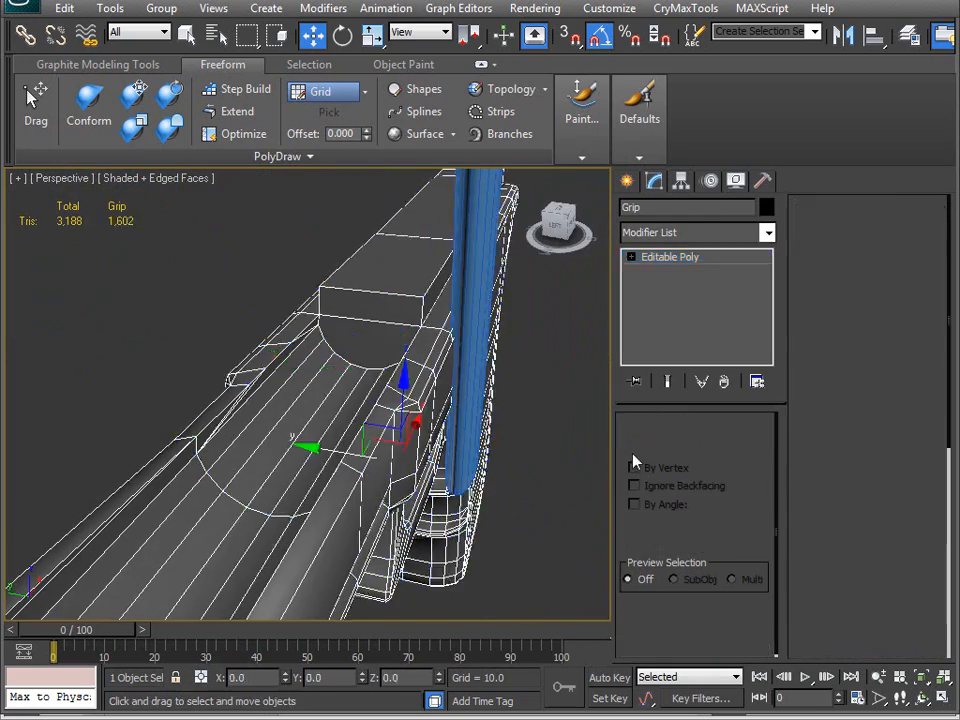
middle_click_drag(396, 420, 380, 361, "alt")
scroll(418, 411, "down", 5)
middle_click_drag(418, 411, 385, 340, "alt")
scroll(399, 396, "up", 5)
scroll(264, 349, "up", 3)
middle_click_drag(264, 349, 275, 394)
scroll(272, 431, "up", 4)
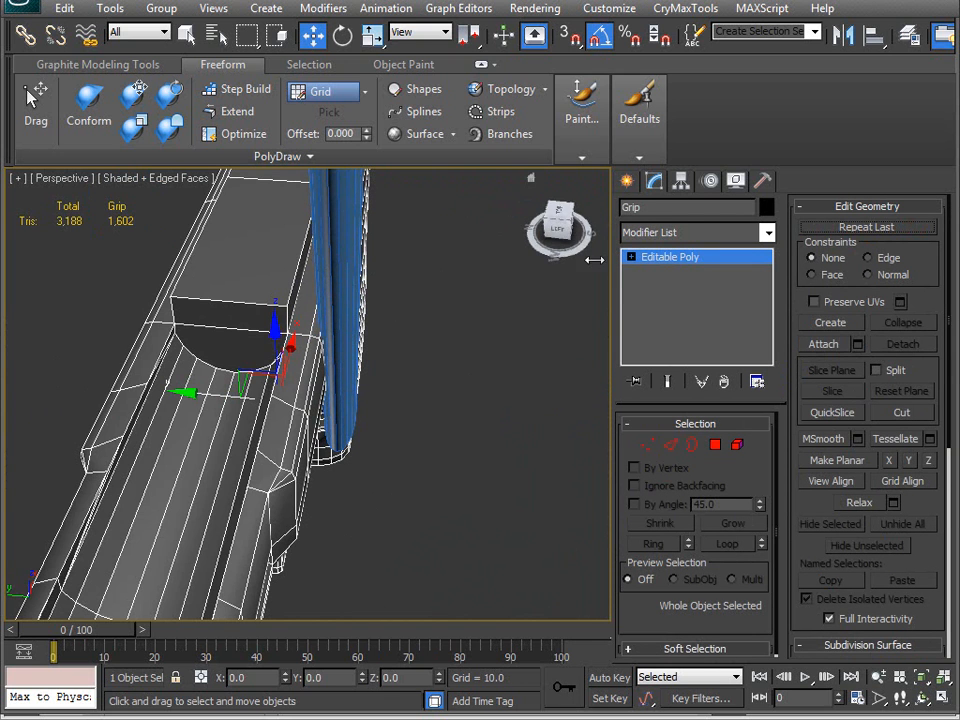
- Subtract the cylinder from the Grip with a Boolean Subtraction (A-B) compound object
left_click(636, 185)
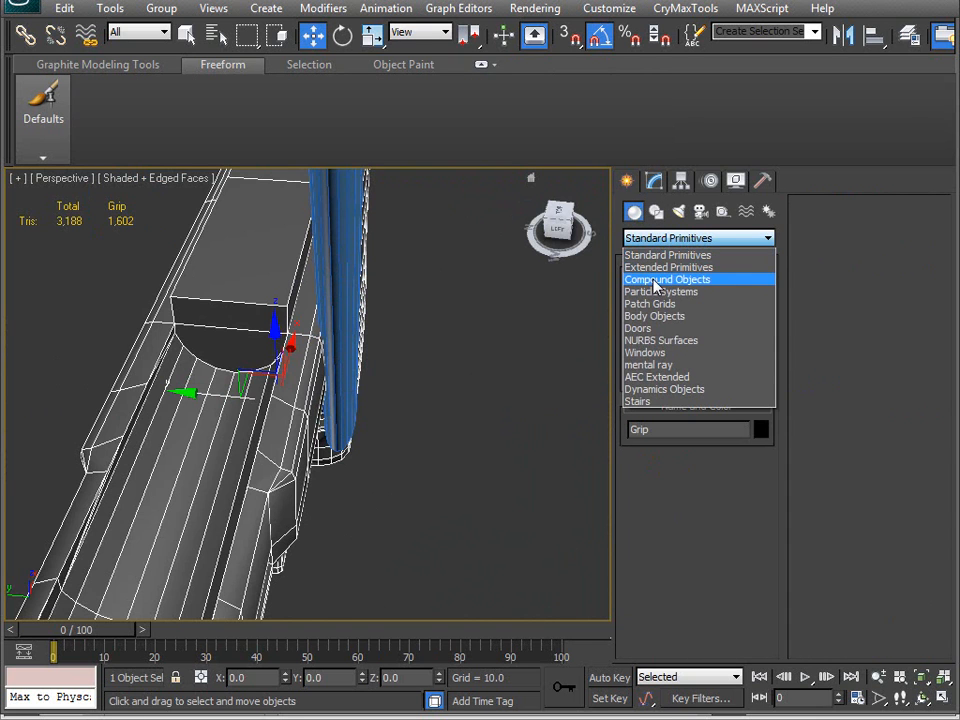
left_click(655, 281)
left_click(656, 362)
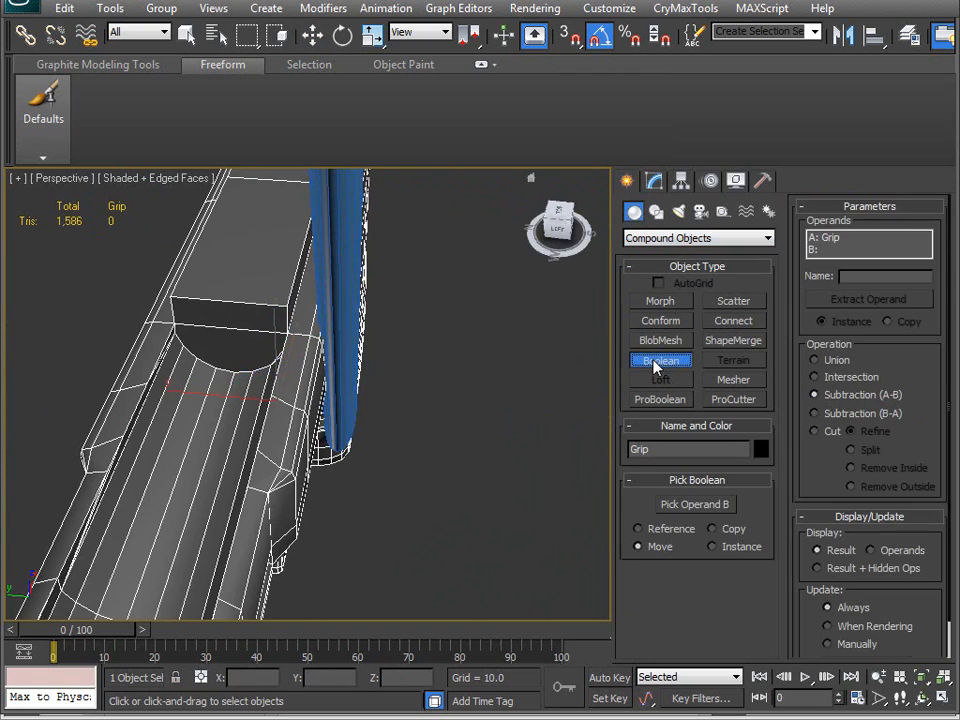
left_click(700, 505)
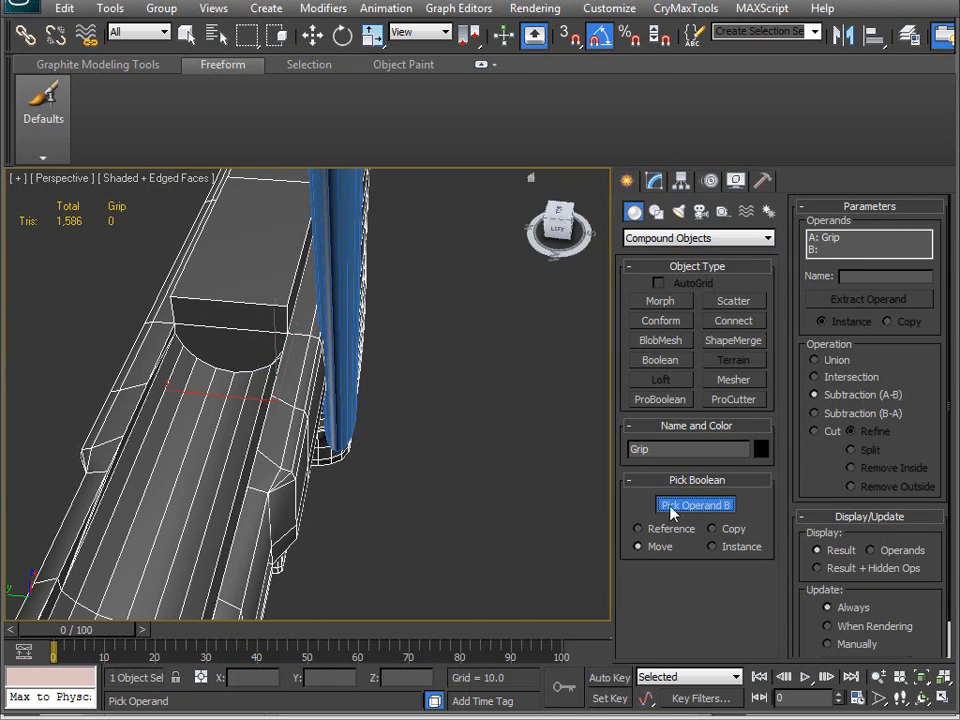
left_click(336, 242)
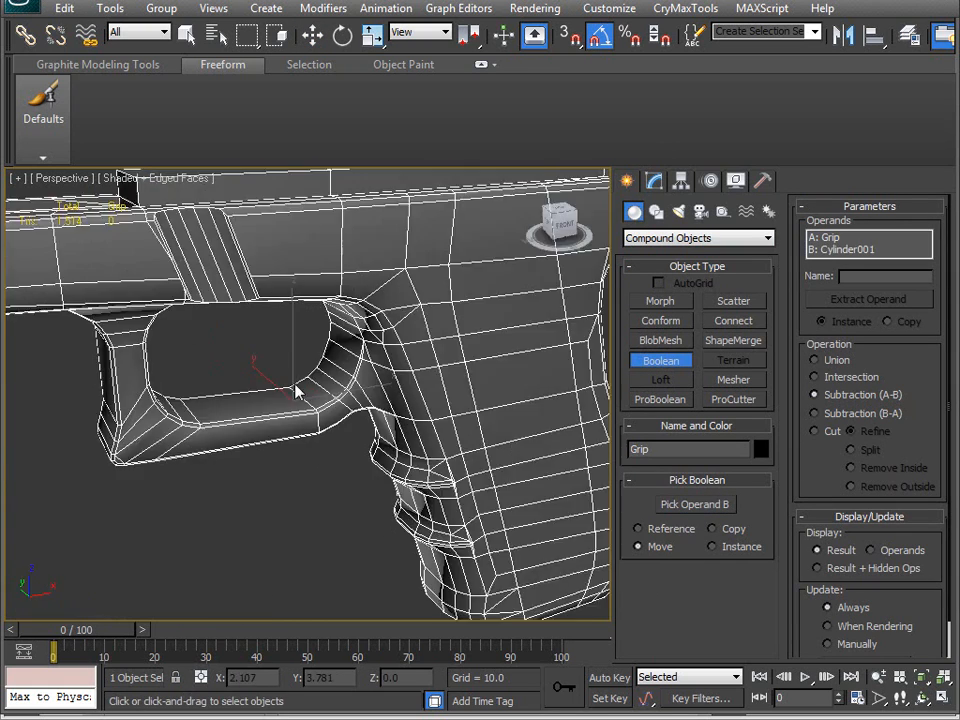
- Examine the recess cut into the Grip's side above the trigger guard, including its edges and inner faces
scroll(296, 391, "up", 10)
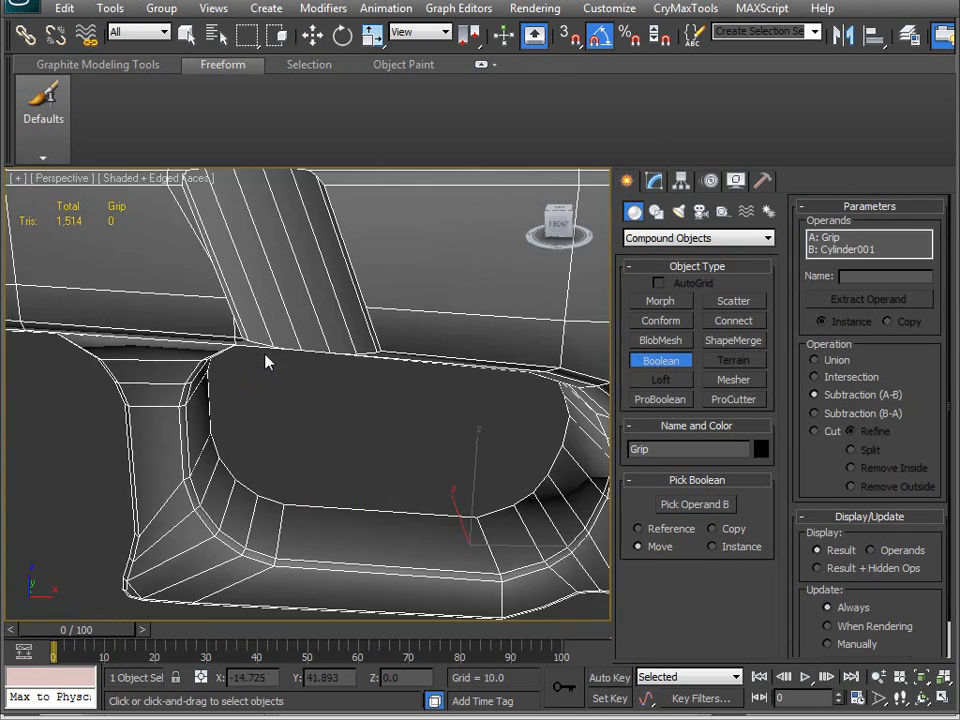
scroll(330, 440, "down", 5)
scroll(326, 377, "up", 5)
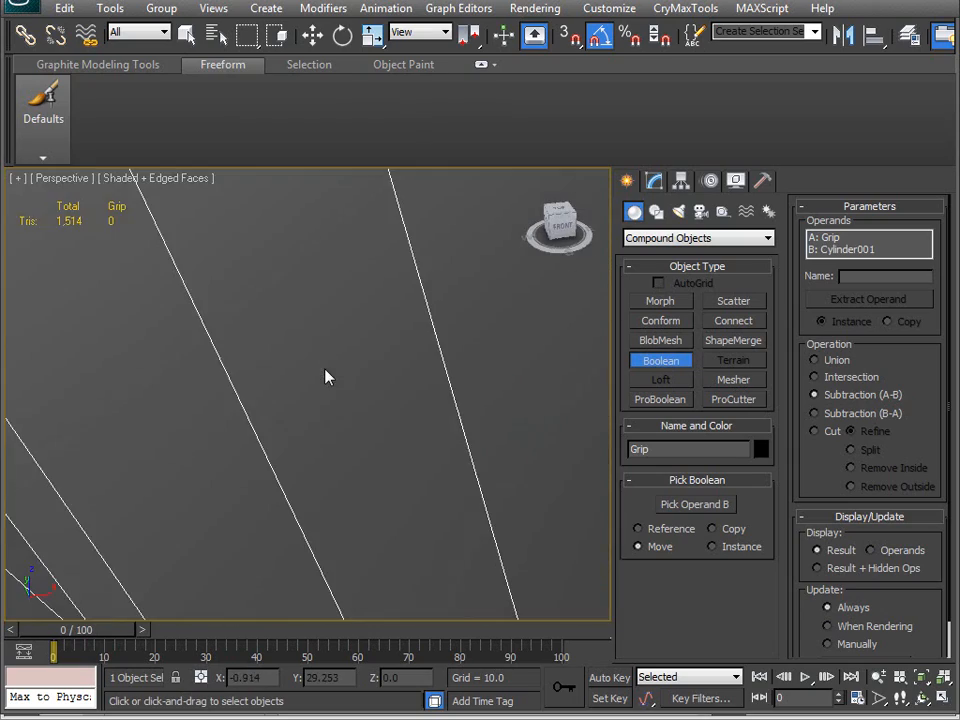
scroll(326, 377, "down", 4)
scroll(370, 456, "up", 2)
middle_click_drag(370, 456, 335, 394, "alt")
middle_click_drag(382, 442, 521, 365, "alt")
middle_click_drag(428, 494, 423, 405, "alt")
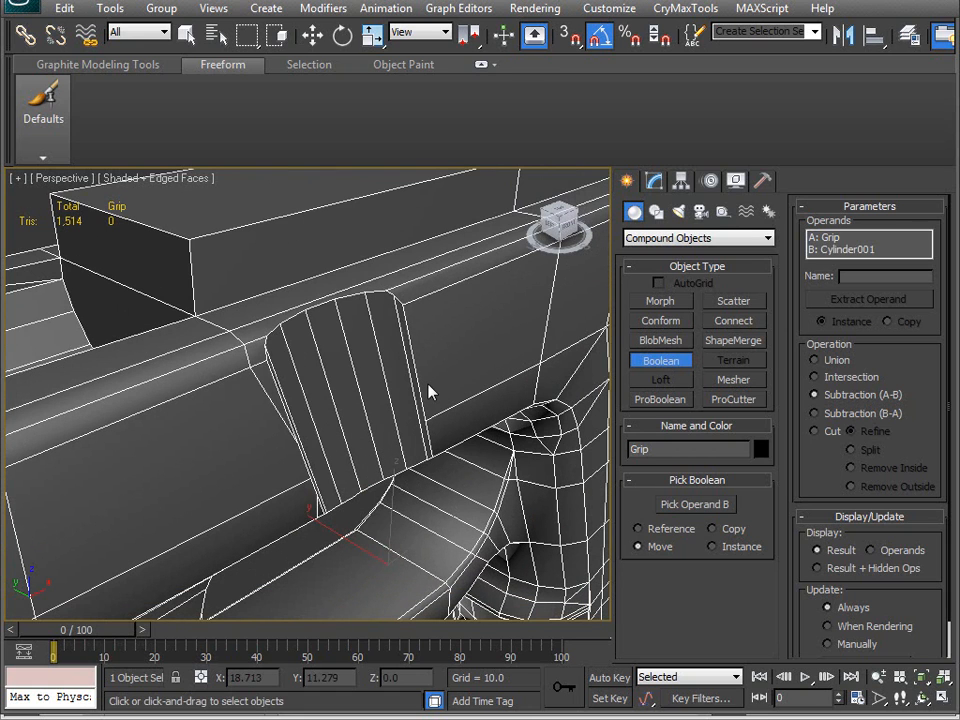
- Convert the Boolean Grip back to an Editable Poly
left_click(656, 181)
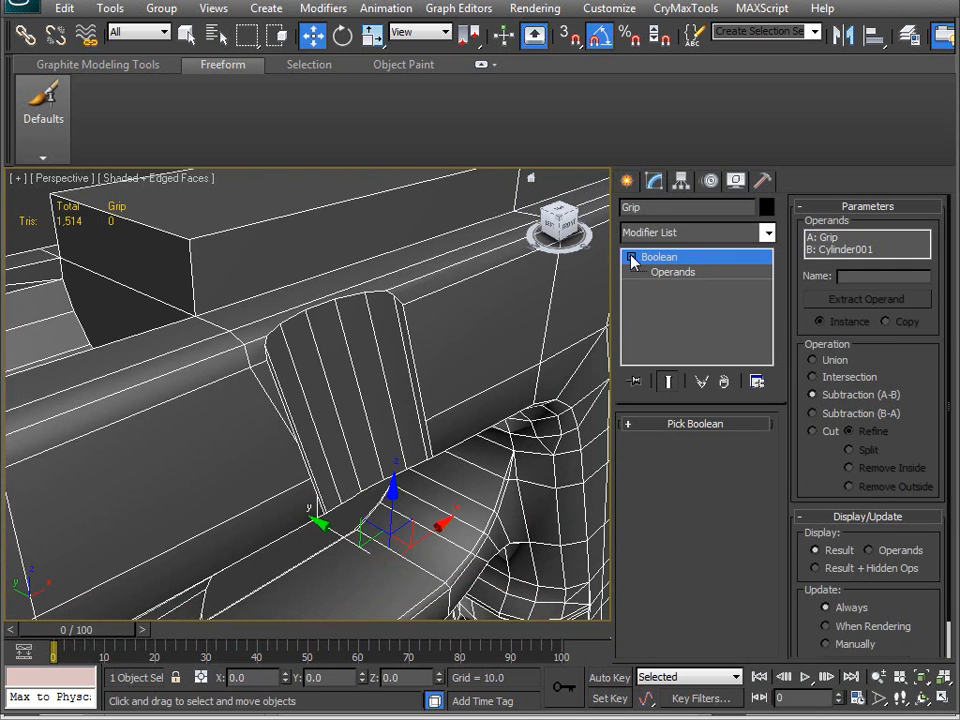
middle_click_drag(430, 392, 375, 408, "alt")
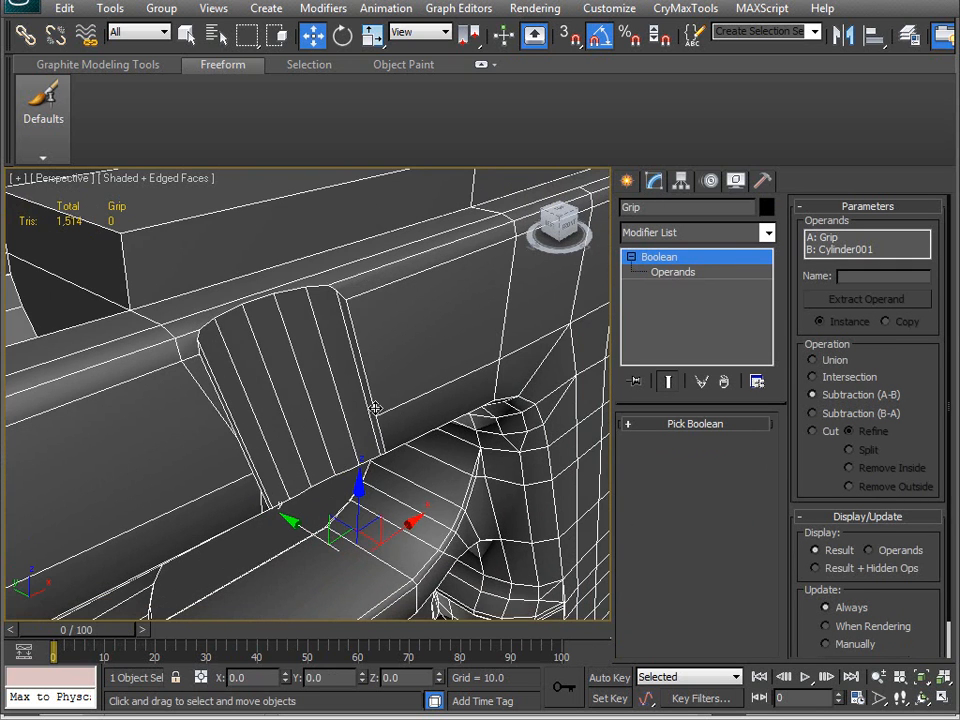
key("ctrl+e")
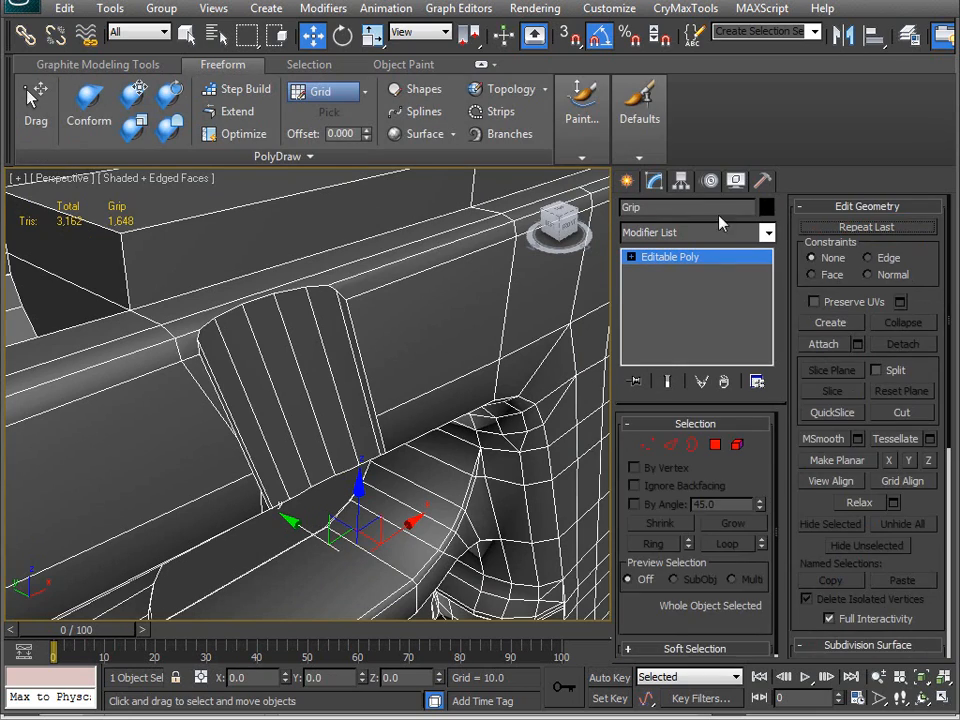
- Merge the stray vertex partway down the recess's front edge into its neighbour with the Optimize tool
scroll(414, 317, "up", 3)
middle_click_drag(414, 317, 414, 330, "alt")
key("1")
scroll(347, 376, "up", 2)
middle_click_drag(347, 376, 242, 266, "alt")
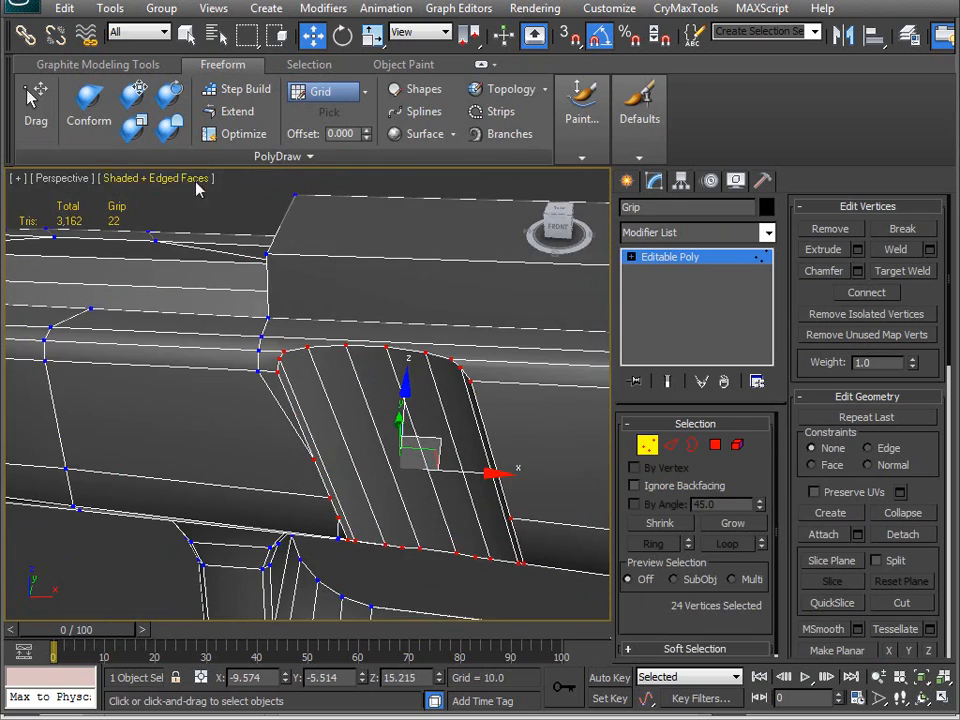
left_click(264, 132)
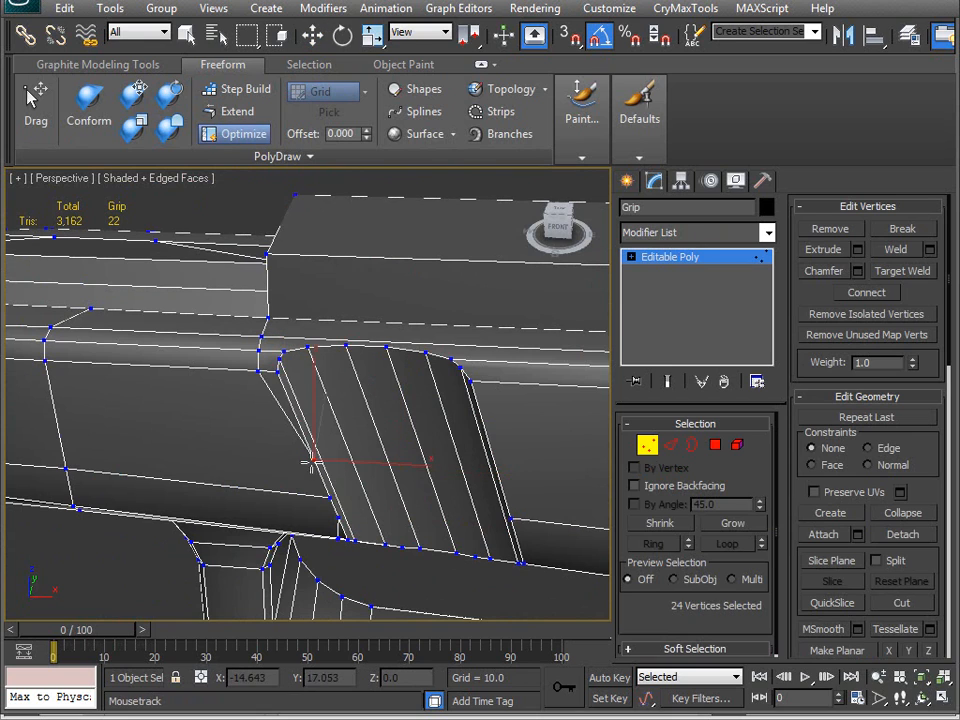
middle_click_drag(280, 368, 212, 416, "alt")
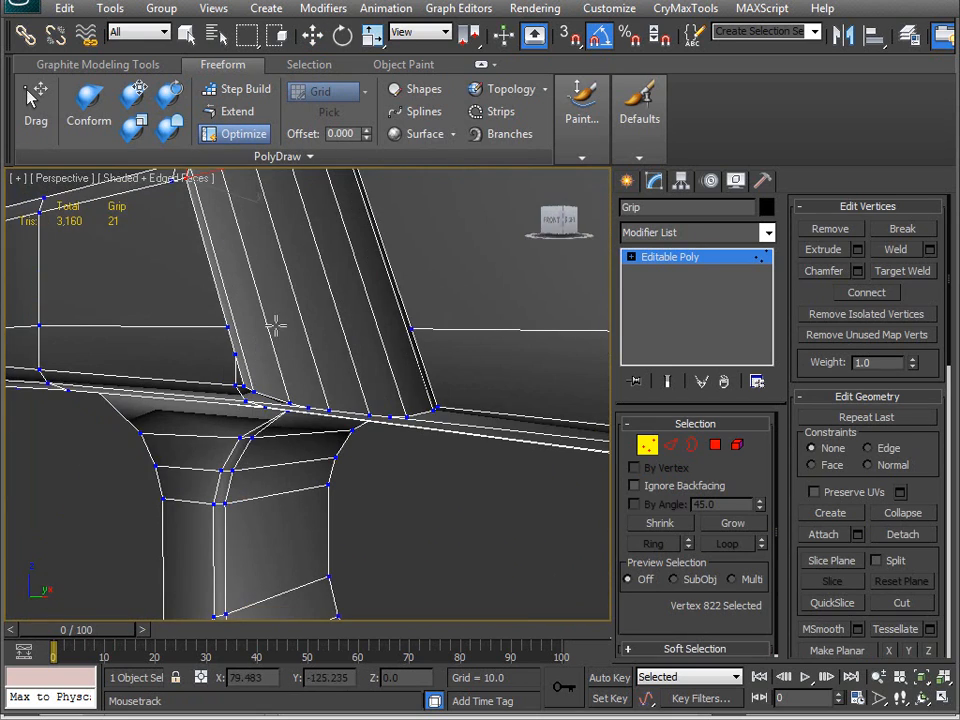
- Merge the extra vertex at the recess's lower front corner into its neighbour with Optimize
middle_click_drag(474, 330, 135, 393, "alt")
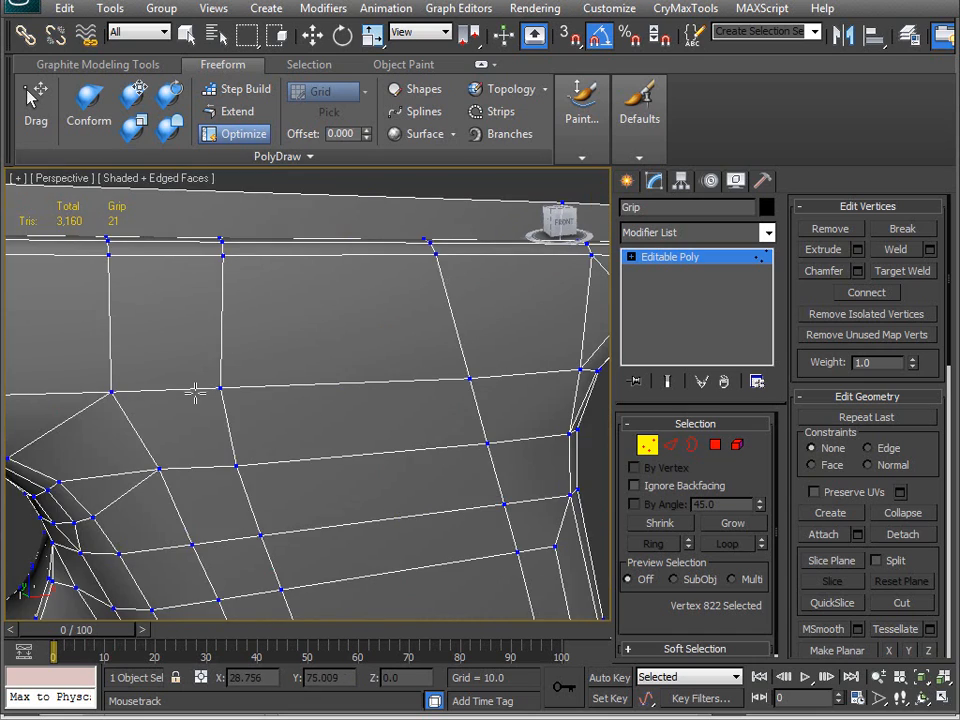
scroll(392, 381, "down", 6)
middle_click_drag(460, 341, 395, 328, "alt")
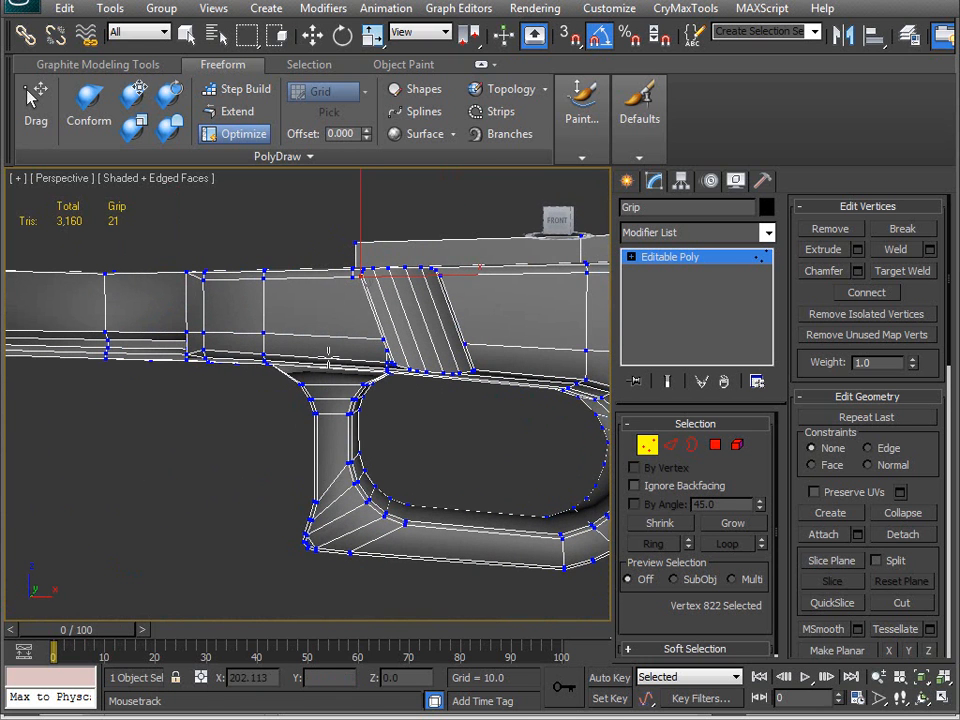
scroll(468, 393, "up", 3)
scroll(429, 420, "up", 3)
scroll(431, 420, "down", 3)
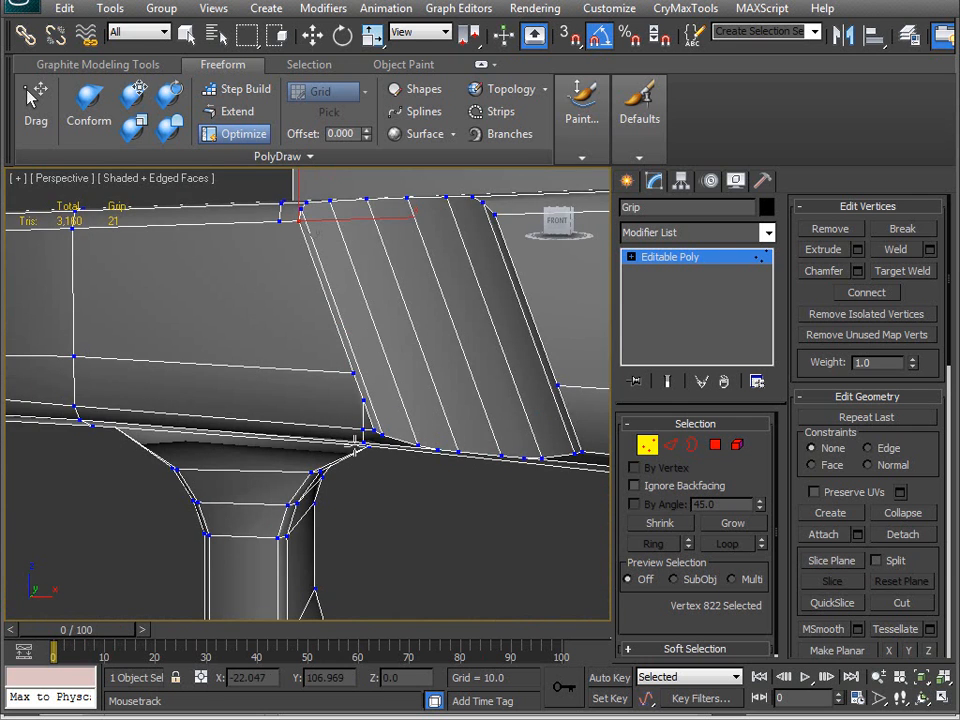
middle_click_drag(360, 456, 302, 390, "alt")
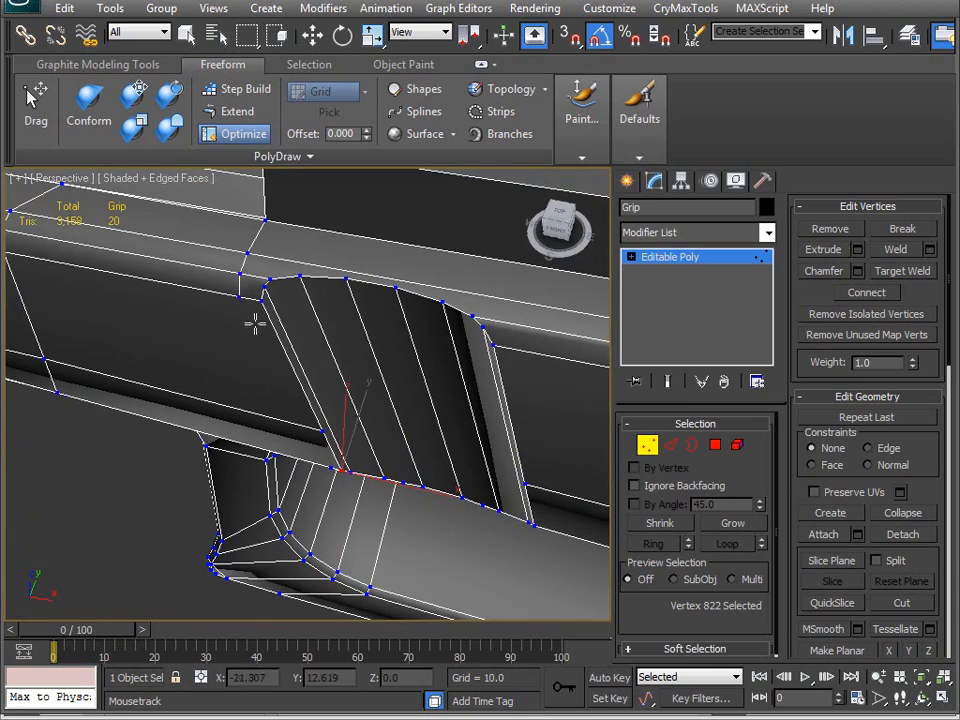
- Merge the remaining doubled vertices along the recess's front edge, and undo the last extra edit
middle_click_drag(258, 298, 497, 565, "alt")
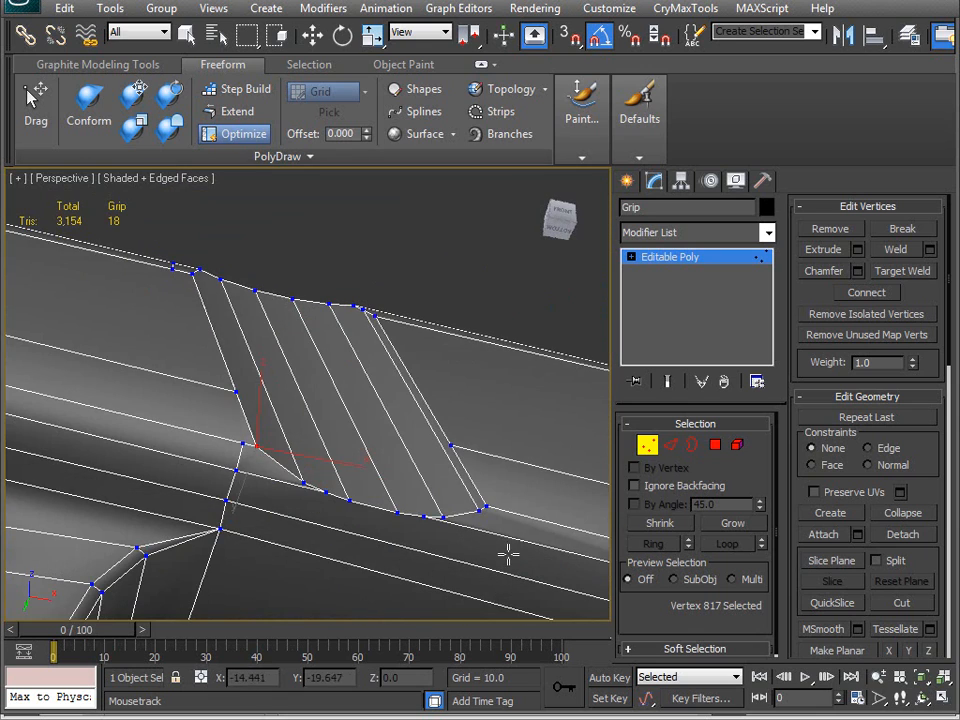
middle_click_drag(424, 369, 431, 450, "alt")
key("ctrl+z")
- Connect the five lengthwise edges inside the slanted recess with a new row of edges running across it
middle_click_drag(475, 490, 362, 367)
middle_click_drag(428, 412, 381, 435, "alt")
key("w")
key("2")
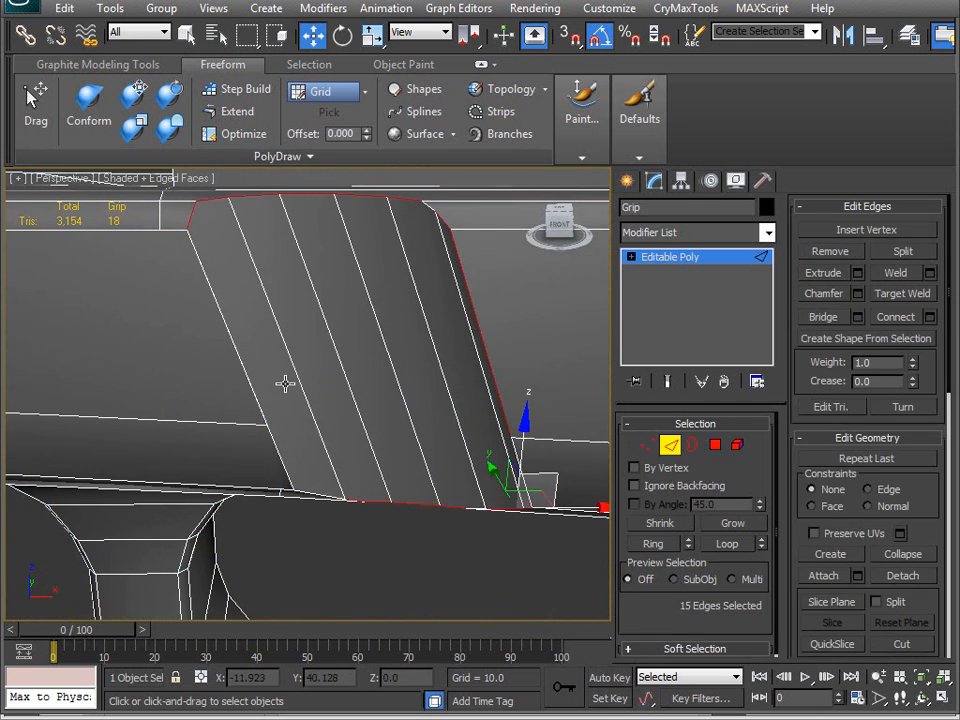
left_click(295, 384)
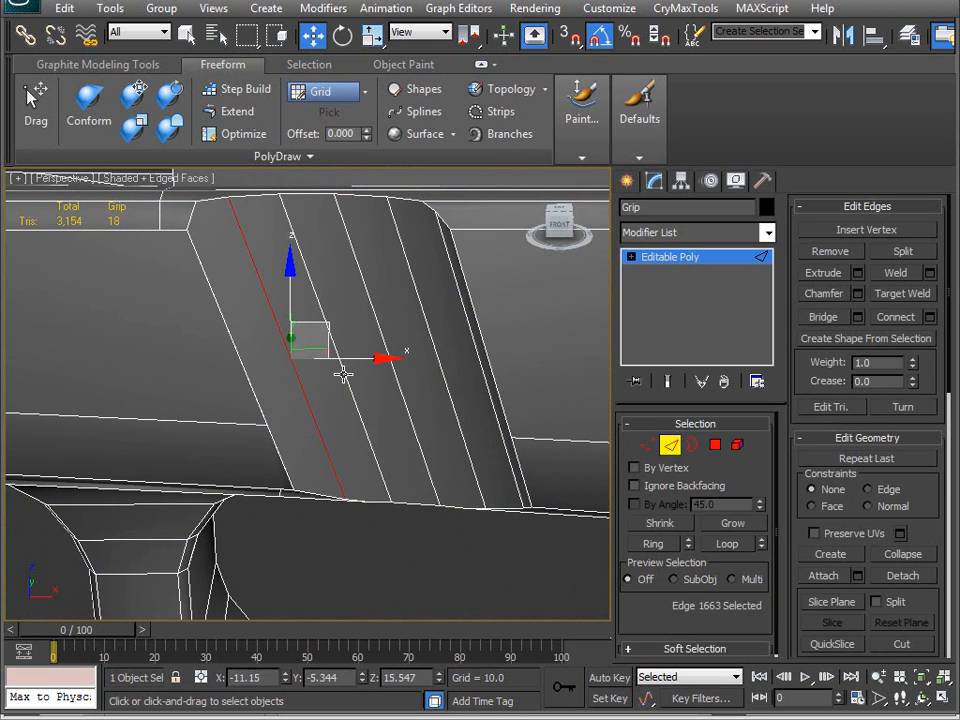
left_click(440, 370, "ctrl")
left_click(488, 379, "ctrl")
middle_click_drag(336, 409, 330, 372, "alt")
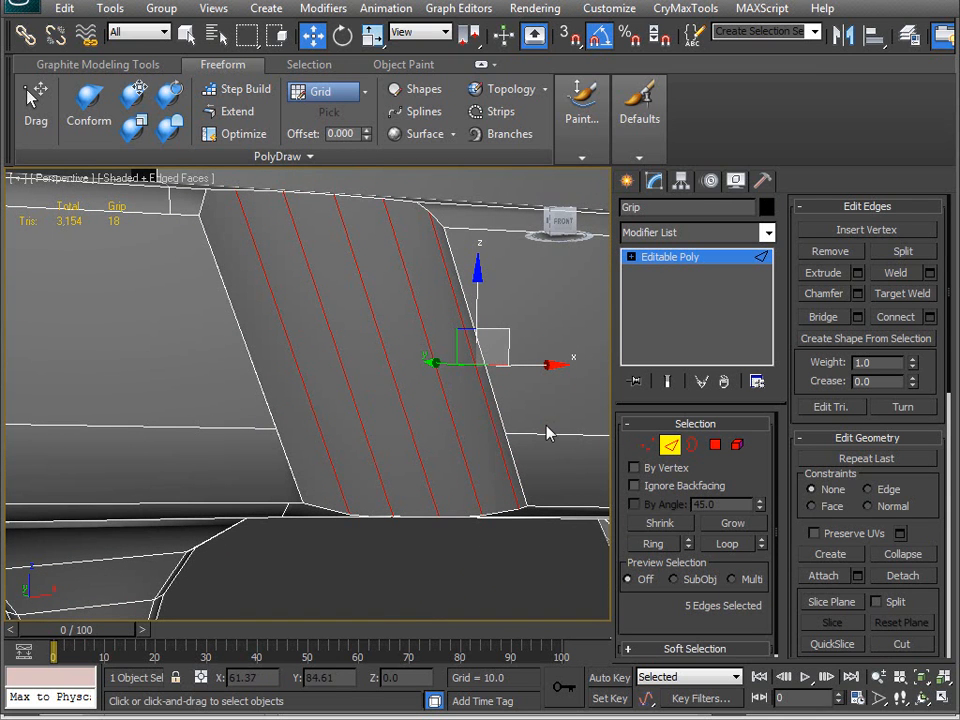
left_click(896, 317)
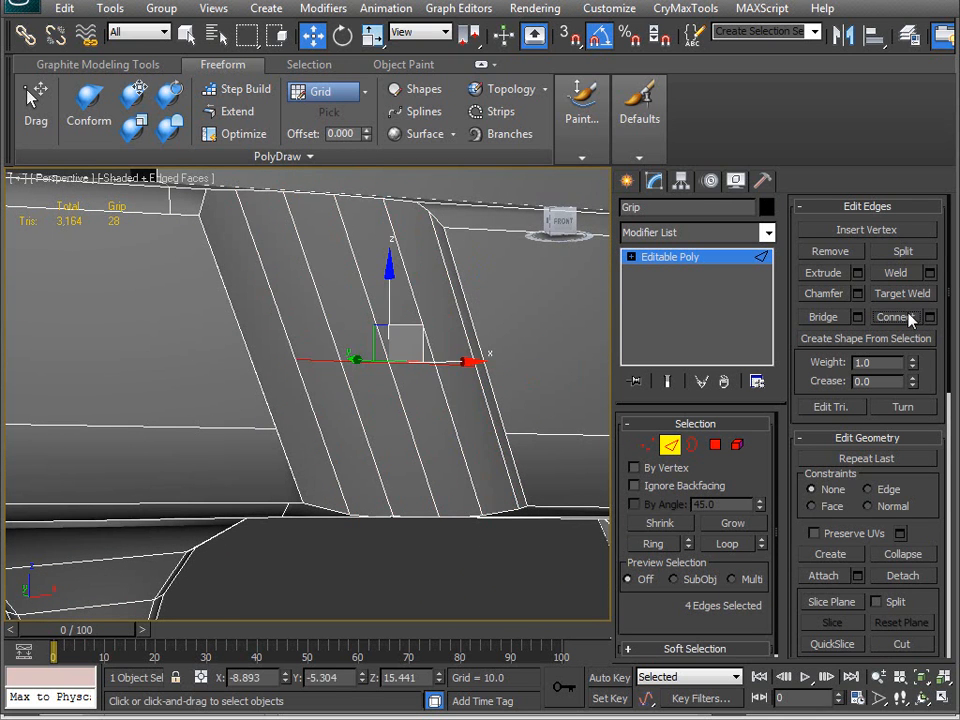
middle_click_drag(266, 334, 385, 370, "alt")
key("ctrl+z")
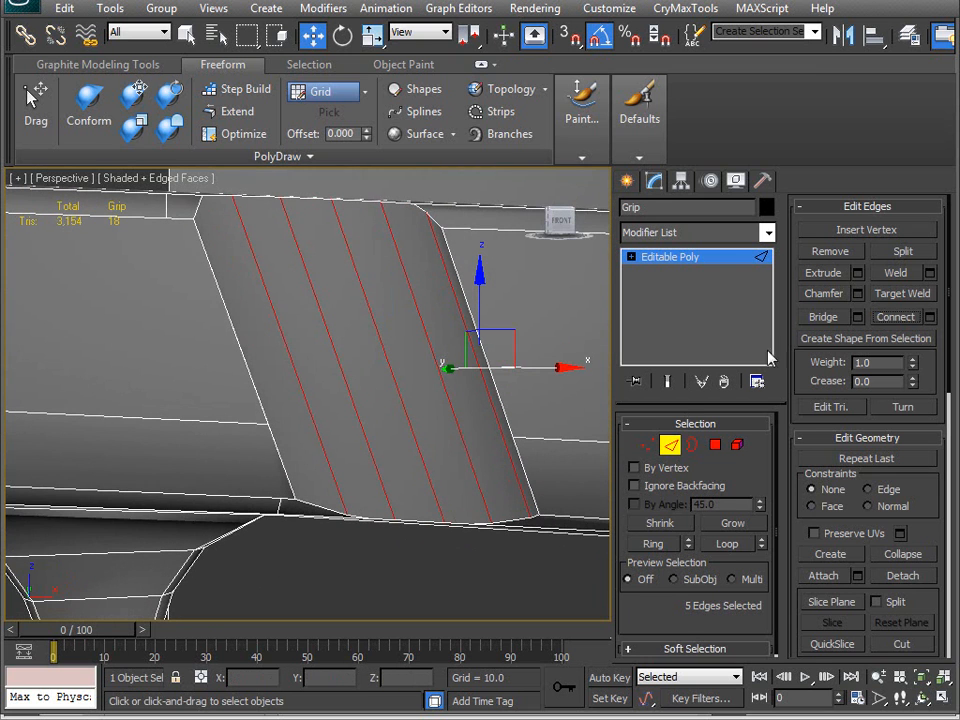
left_click(896, 317)
- Constrain movement to edges and slide the new cross row down the recess, level with the adjoining horizontal body edges
middle_click_drag(302, 384, 350, 413, "alt")
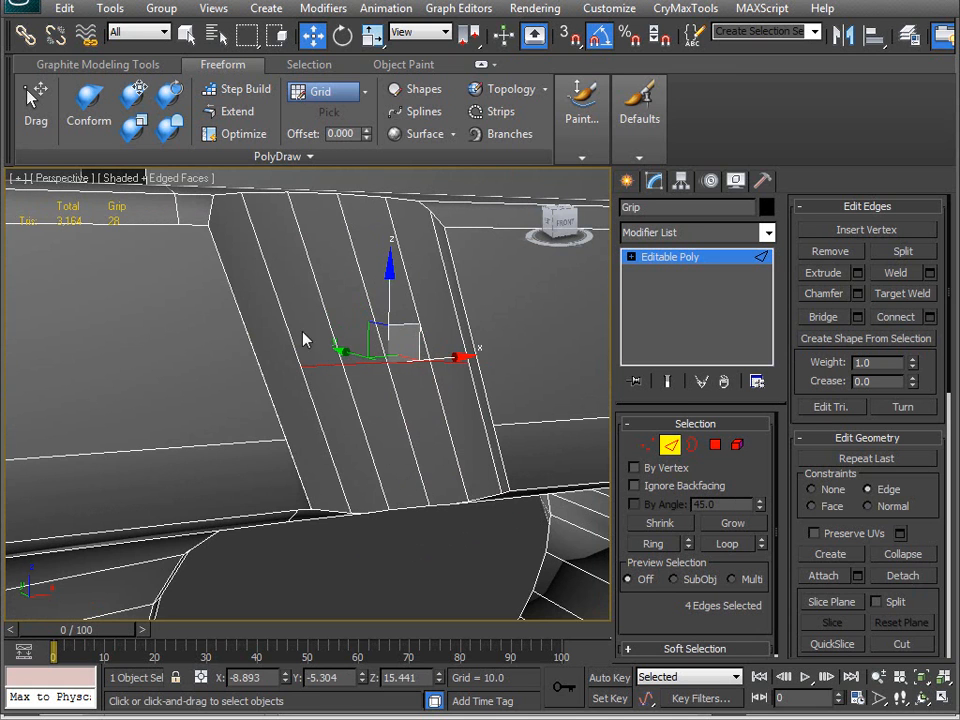
left_click_drag(937, 532, 932, 239)
middle_click_drag(400, 362, 310, 357, "alt")
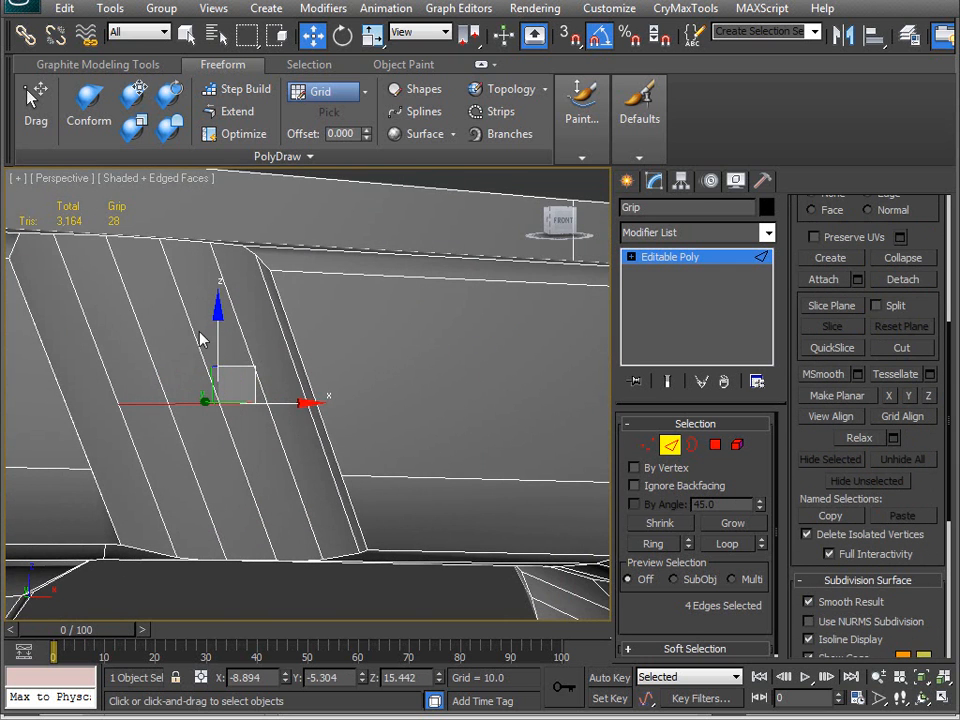
left_click_drag(230, 380, 255, 486)
middle_click_drag(255, 486, 253, 455)
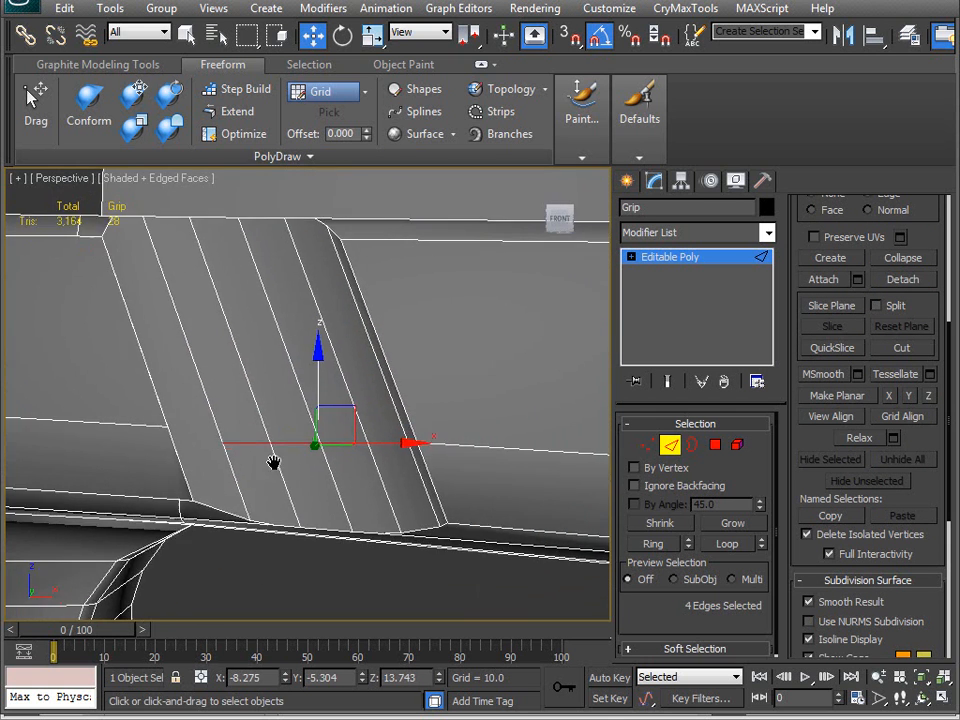
- Try moving the vertex partway down the recess's front edge away from the doubled edge, and undo the move
key("o")
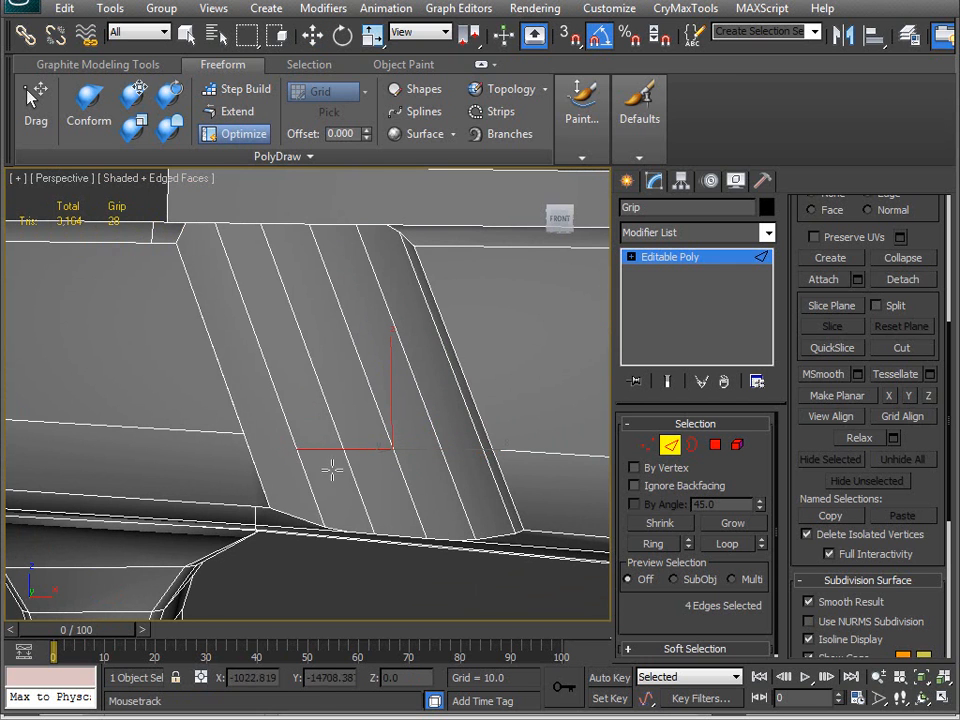
middle_click_drag(264, 435, 349, 470, "alt")
key("1")
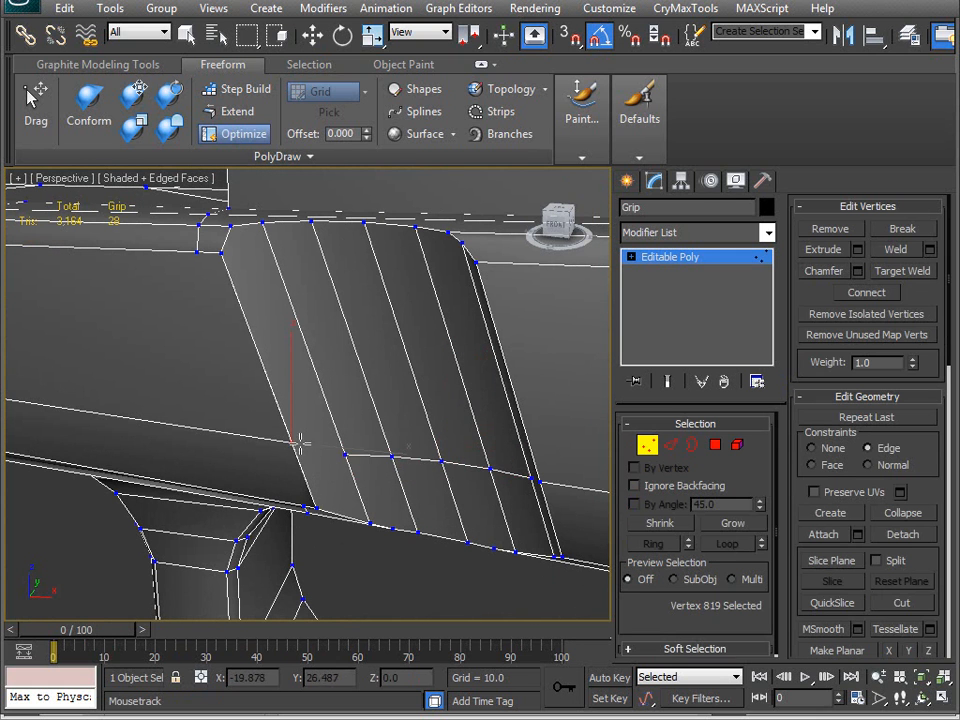
key("w")
left_click(292, 444)
left_click(291, 441)
left_click(291, 442)
mouse_move(292, 444)
left_mouse_down()
mouse_move(320, 449)
mouse_move(298, 443)
left_mouse_up()
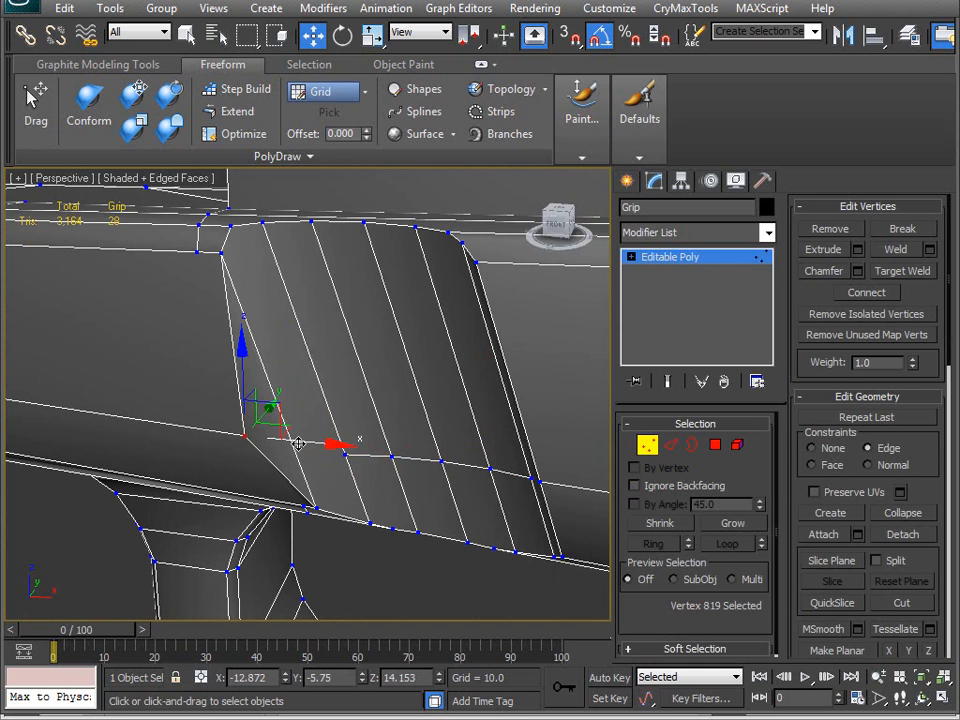
key("shift+z")
key("shift+y")
key("shift+z")
key("2")
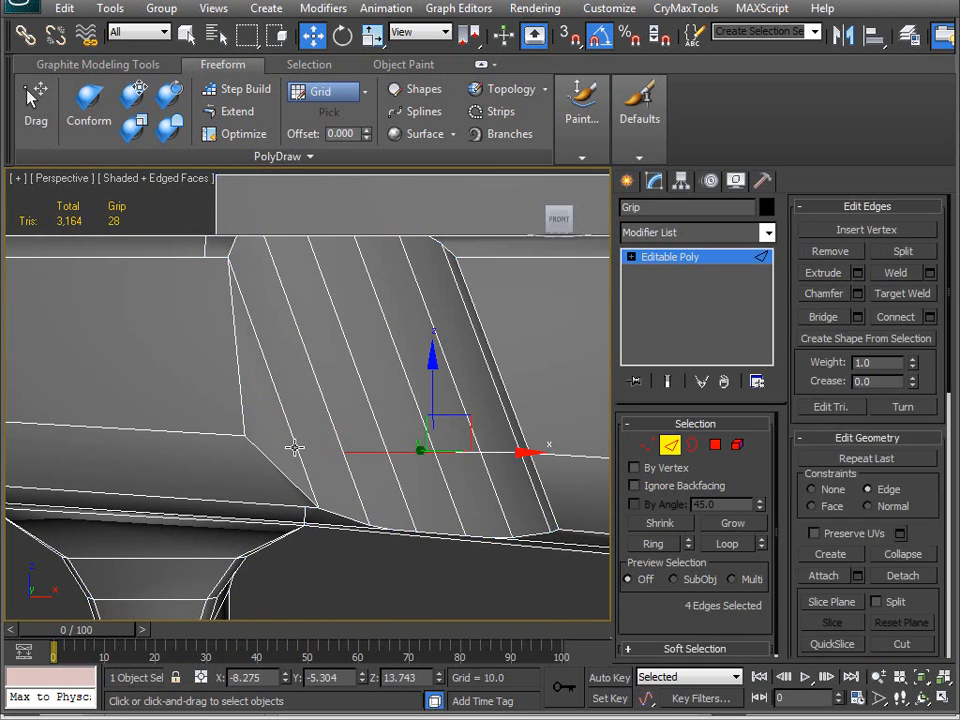
key("1")
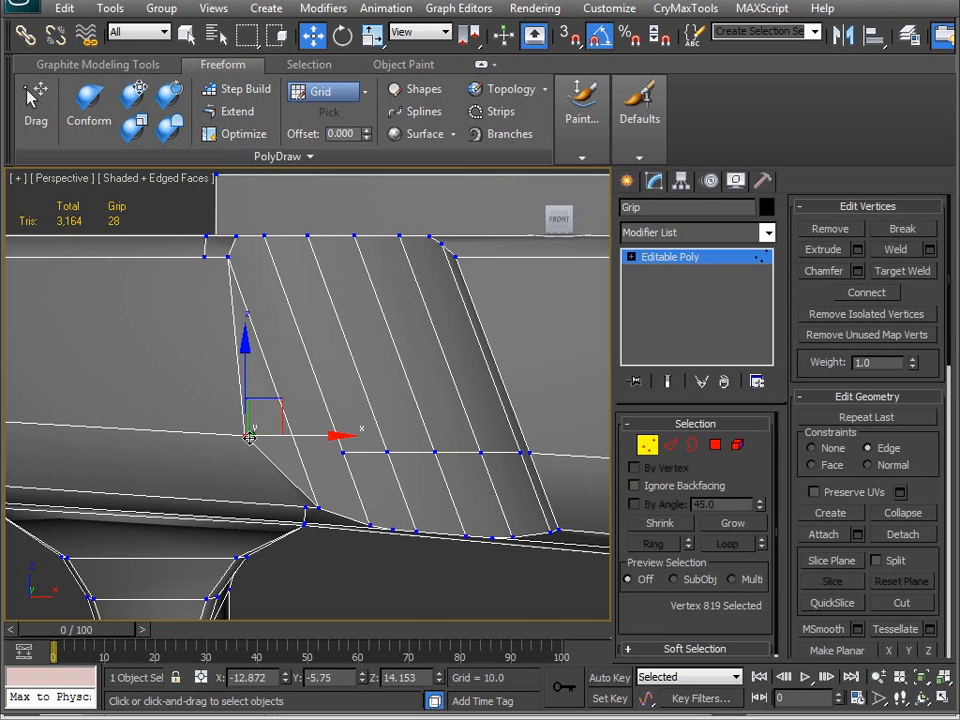
key("ctrl+x")
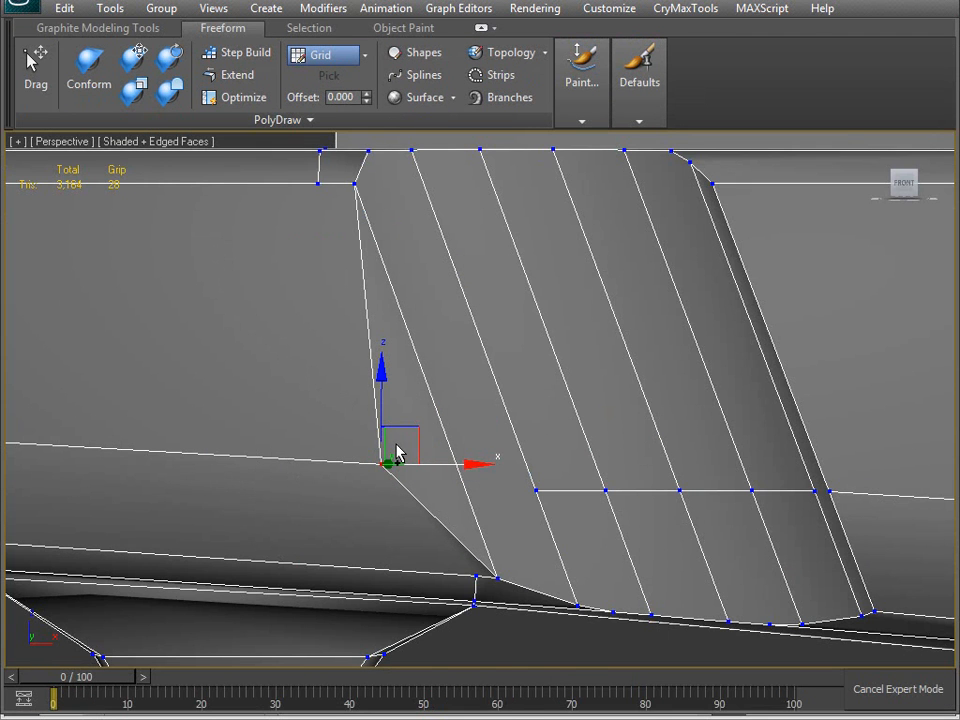
key("ctrl+x")
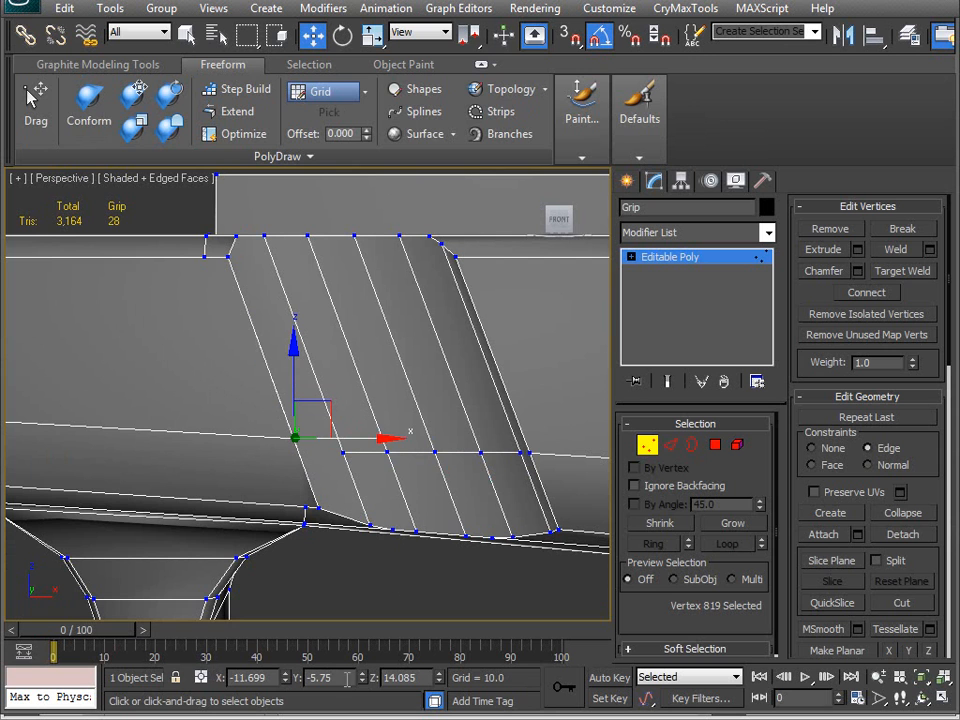
- Copy the X value of the vertex partway down the recess's front edge and pull the vertex forward off the recess
double_click(262, 677)
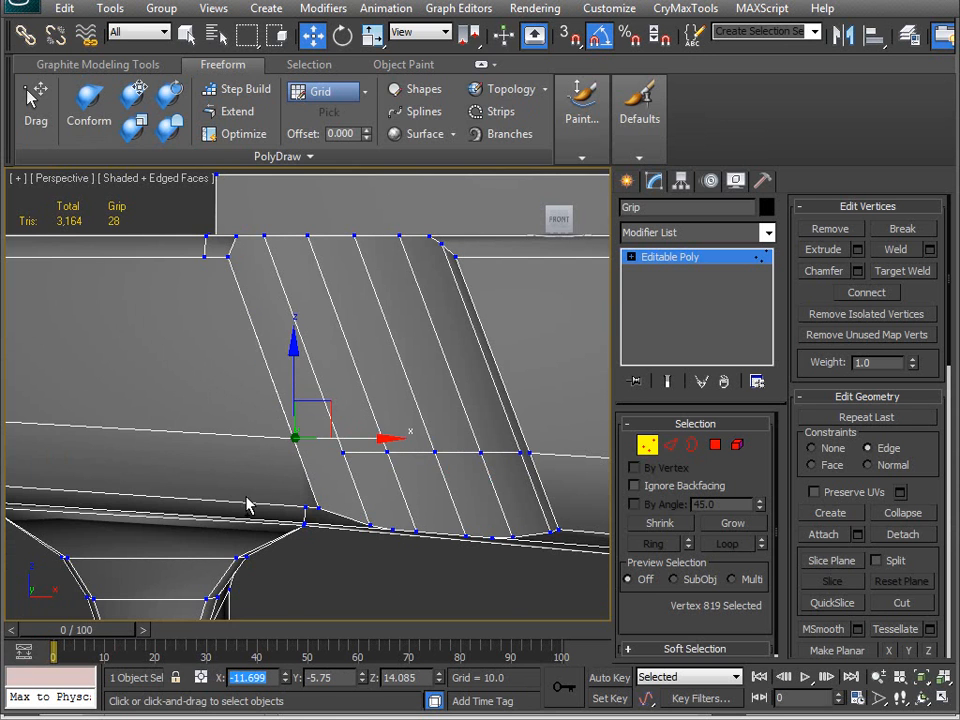
middle_click_drag(237, 512, 212, 600)
left_click_drag(365, 522, 289, 612)
middle_click_drag(289, 612, 326, 420, "alt")
- Remove the stray doubled edge running along the recess's front side
key("1")
key("2")
left_click(343, 396)
middle_click_drag(344, 397, 290, 421)
- Connect the pulled-out front vertex to the nearest end of the recess's cross row with the Optimize tool
key("1")
left_click(236, 133)
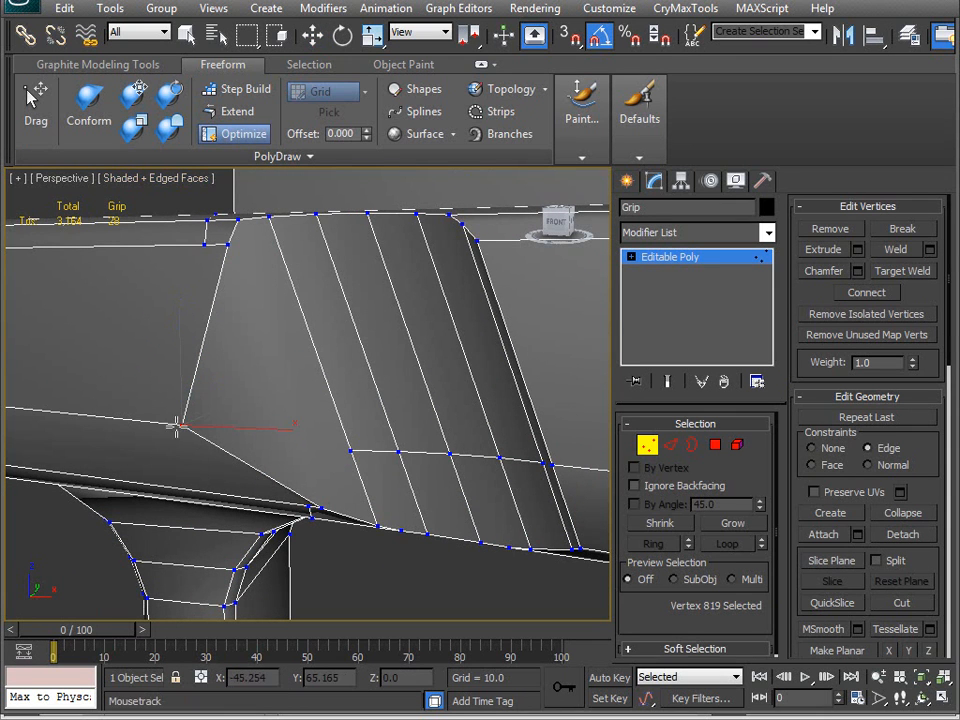
key("w")
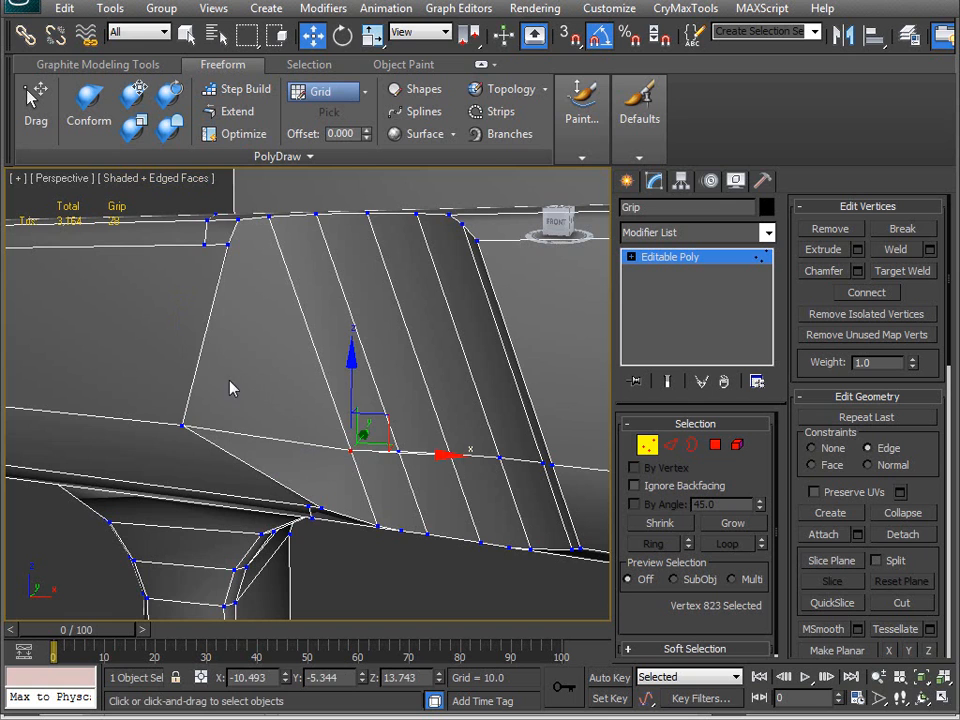
- Return the pulled-out front vertex to the recess edge by setting its X to -11.699
left_click(181, 424)
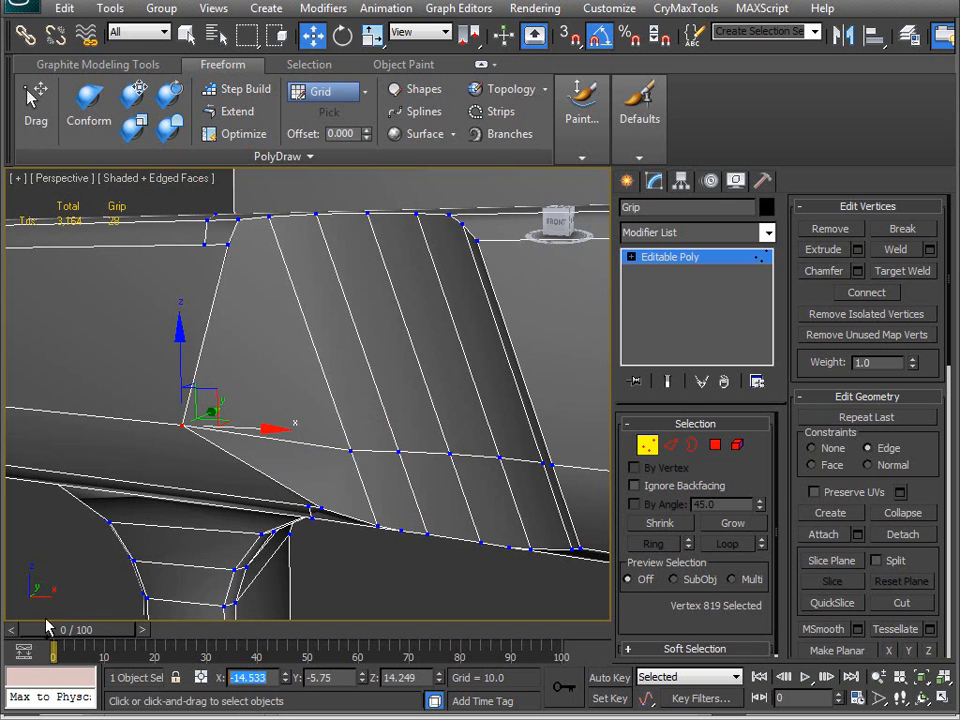
middle_click_drag(386, 388, 349, 463, "alt")
left_click(322, 446)
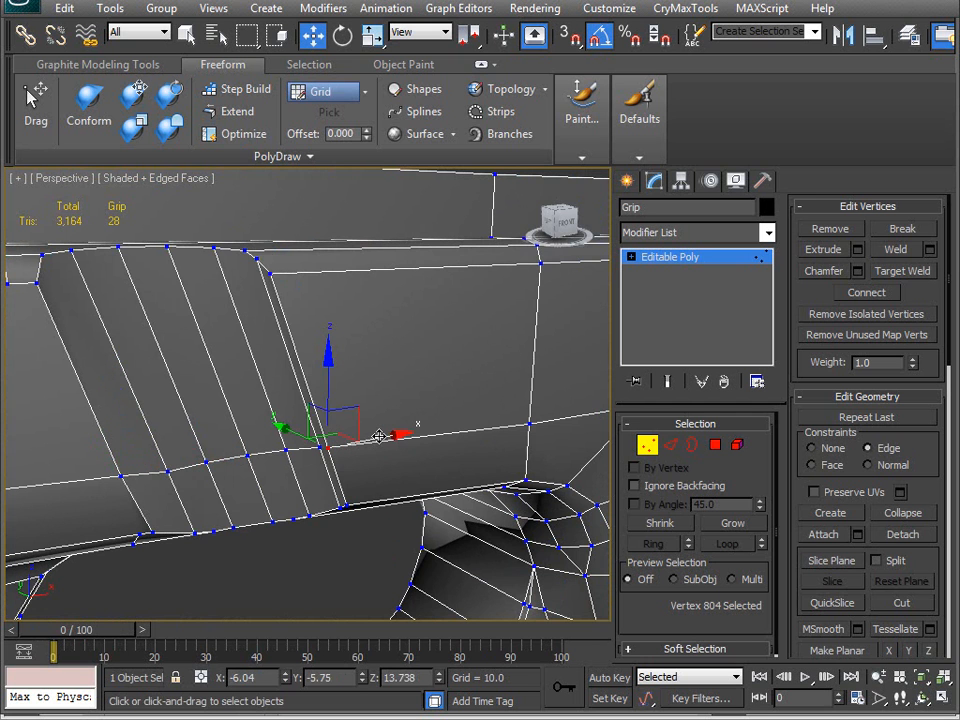
middle_click_drag(394, 467, 40, 340, "alt")
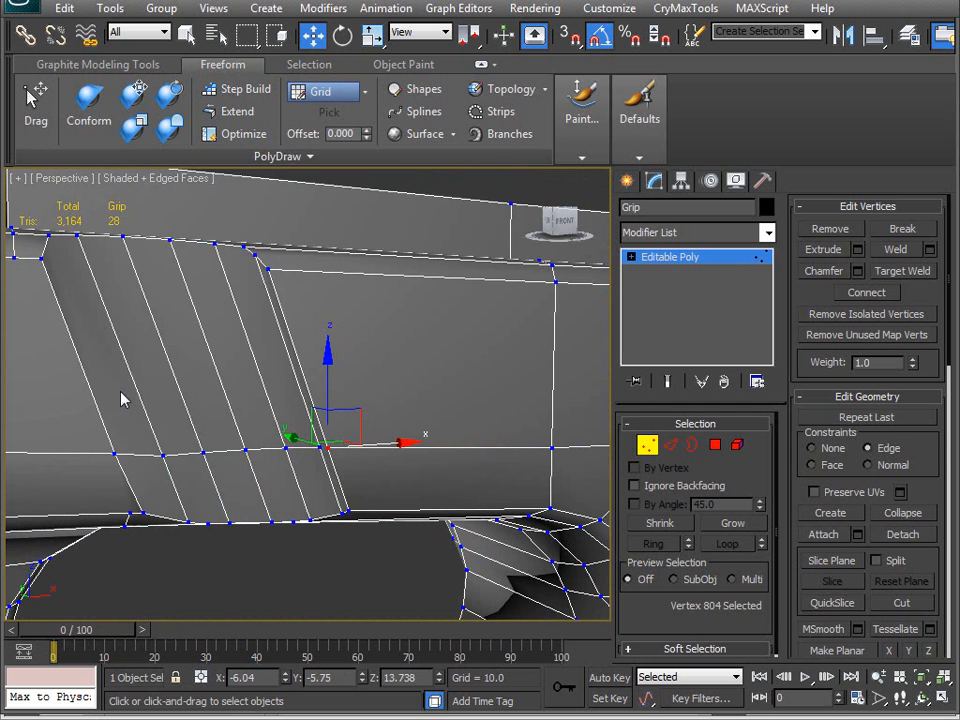
middle_click_drag(112, 412, 310, 478, "alt")
- Compare the Y positions of the front-edge vertex and the recess's lower front corner vertex, and copy the corner's Y value
left_click(304, 423)
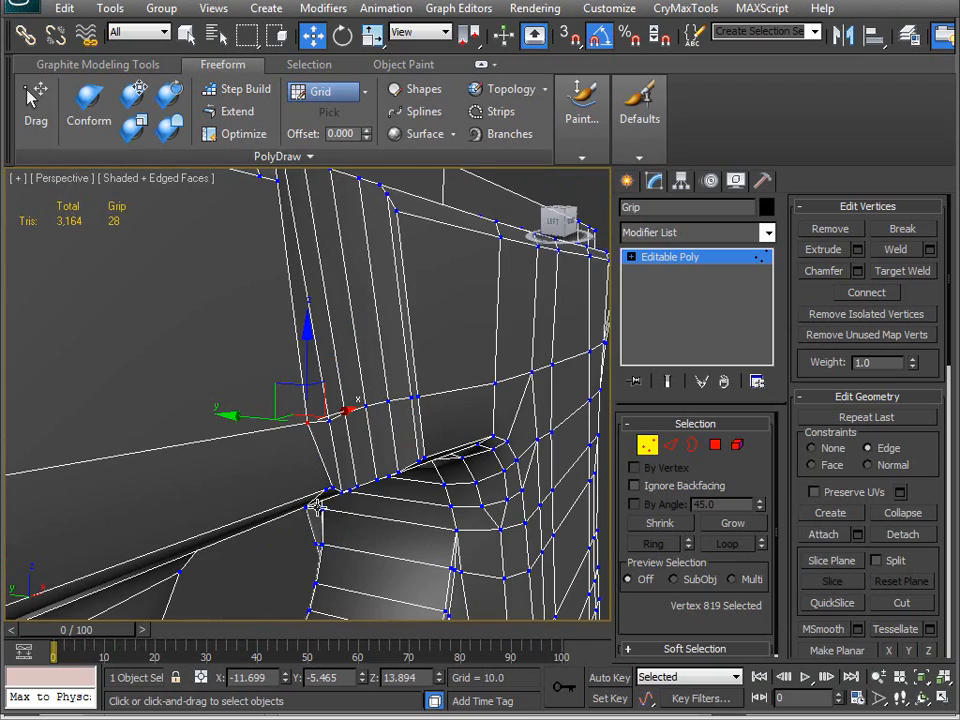
left_click(332, 491)
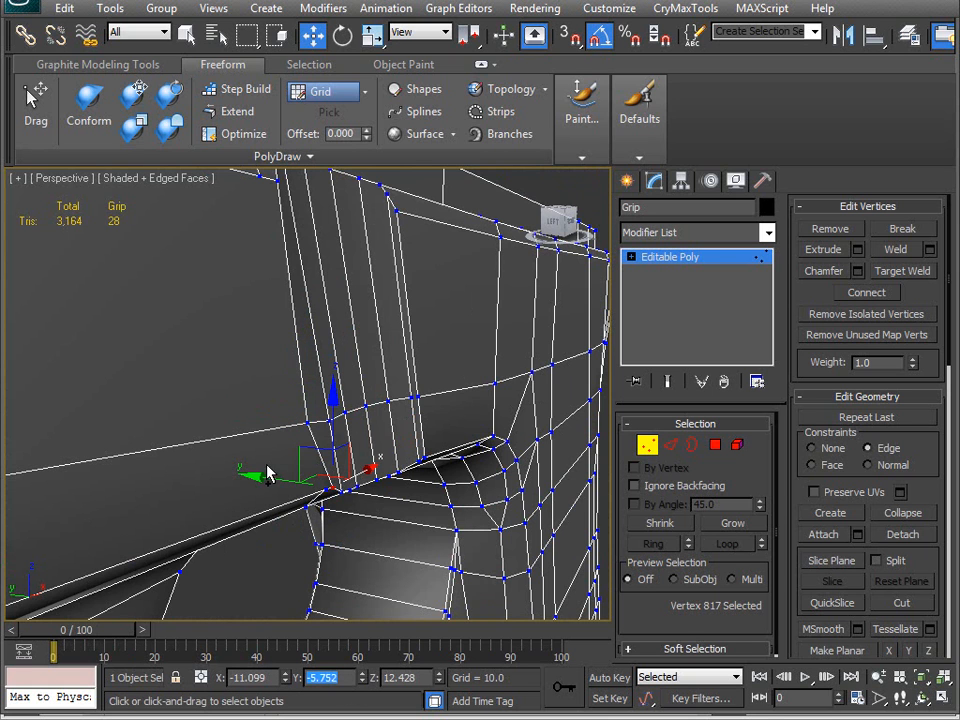
left_click(308, 425)
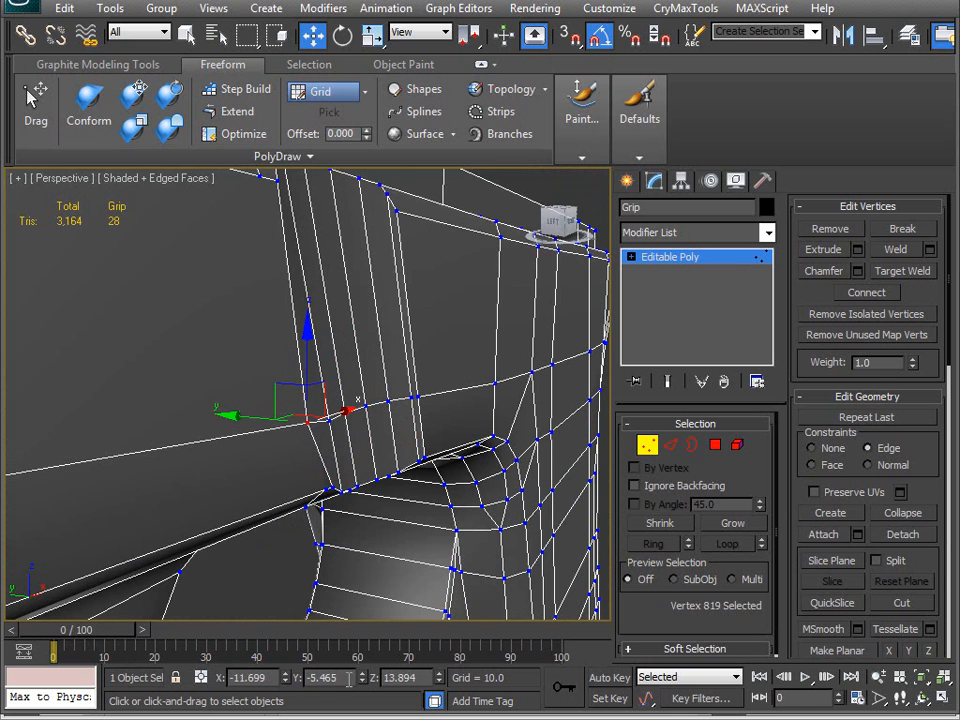
left_click_drag(392, 429, 422, 430)
middle_click_drag(422, 430, 415, 475, "alt")
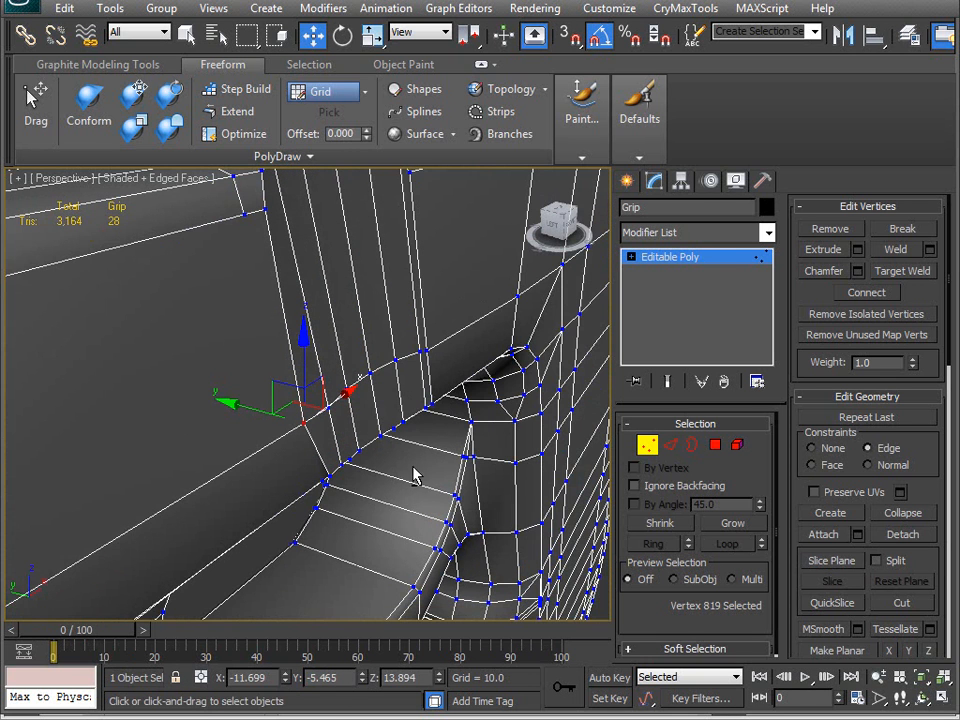
left_click(345, 683)
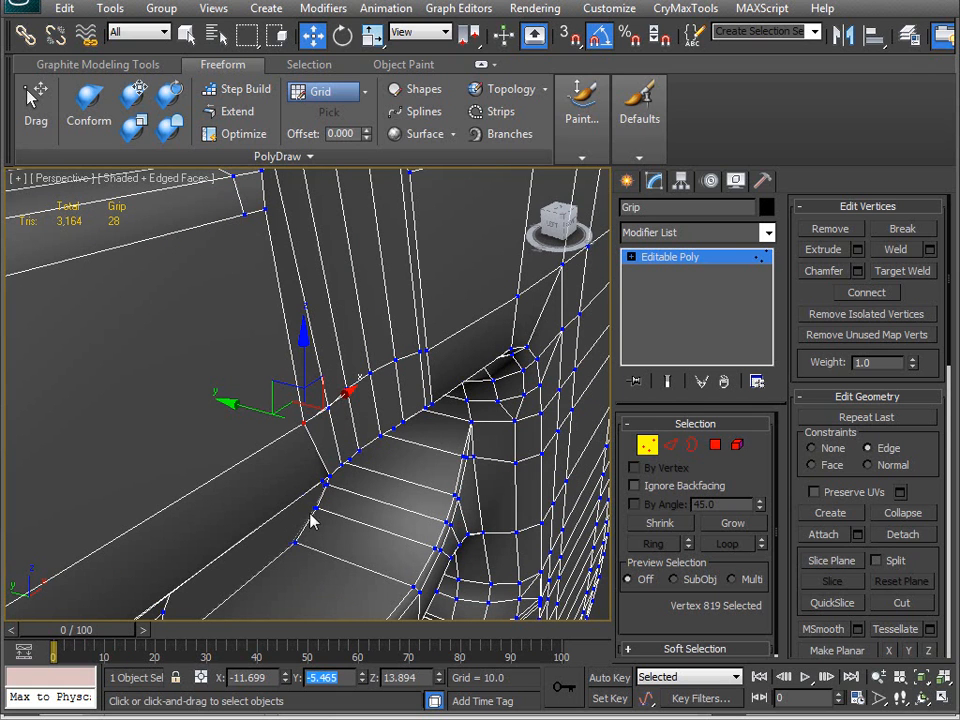
left_click(327, 480)
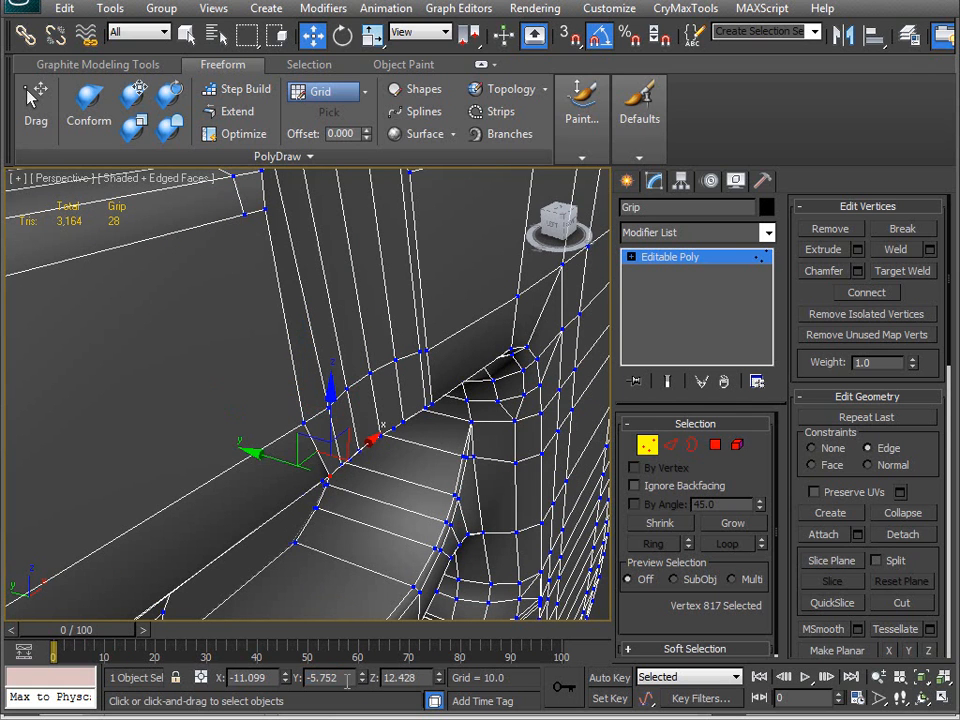
- Try setting the front-edge vertex's Y to -5.752 with the edge constraint active, and undo it
left_click(304, 421)
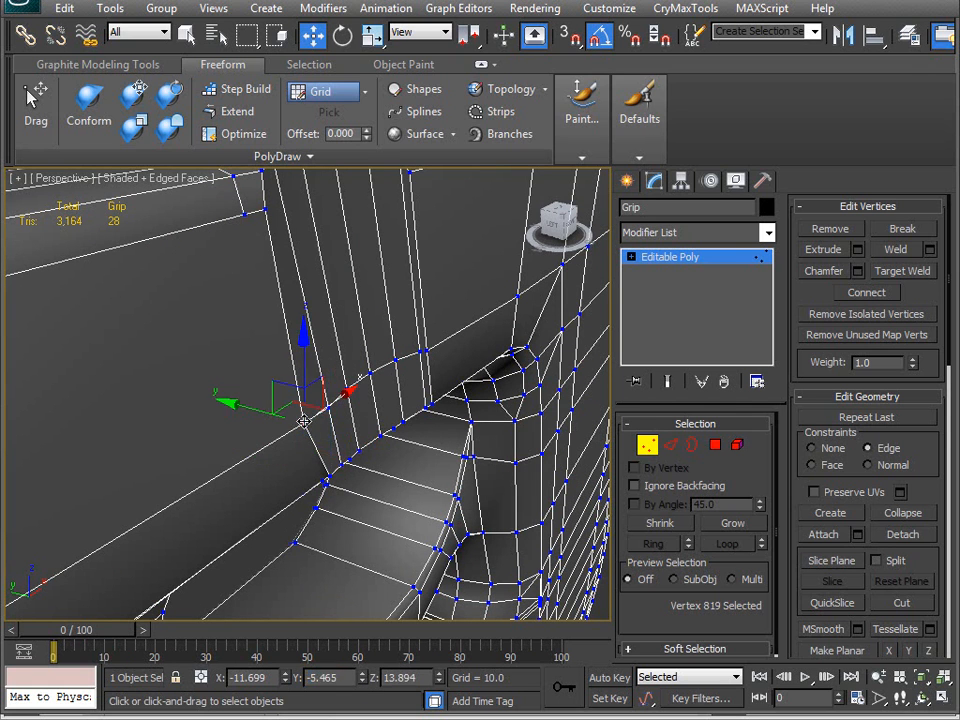
key("ctrl+v")
key("Return")
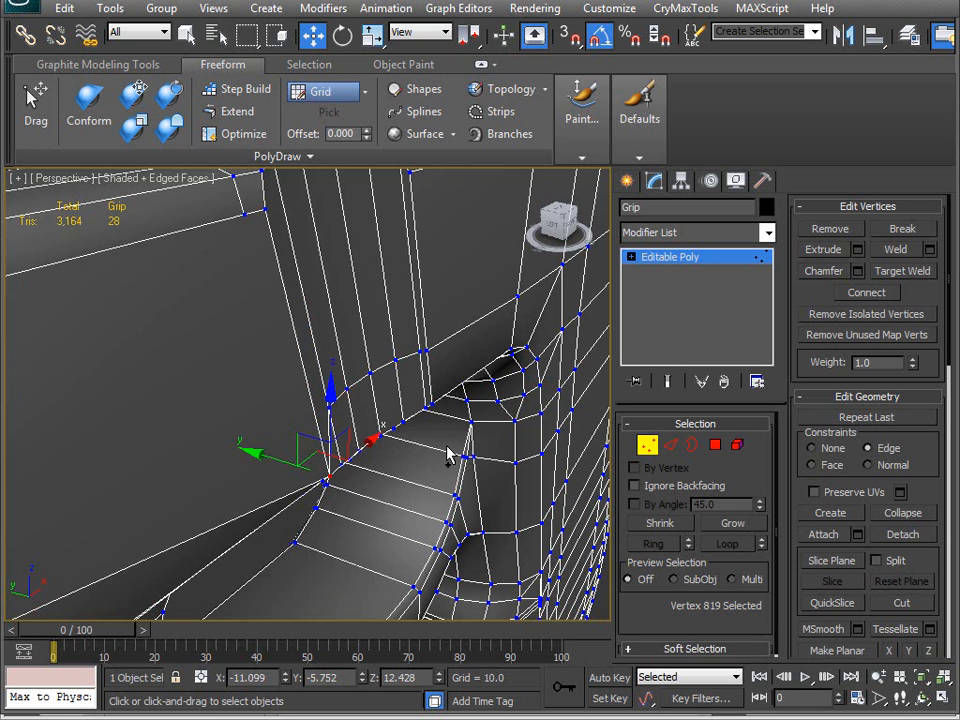
middle_click_drag(419, 482, 385, 469, "alt")
key("ctrl+z")
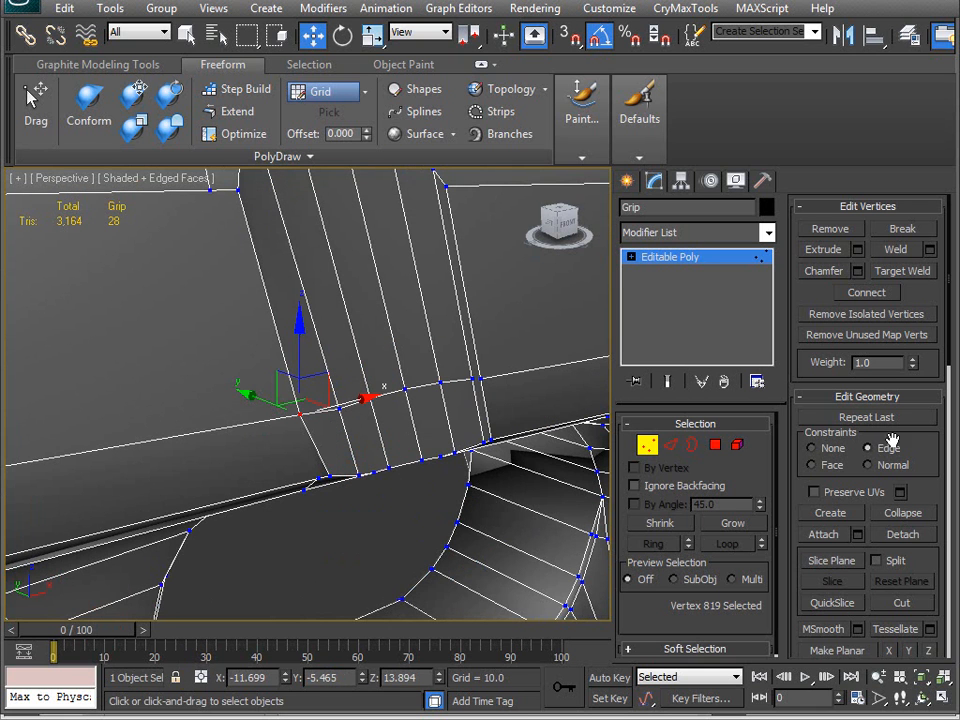
- Set the movement constraint to None and set the front-edge vertex's Y to -5.752
middle_click_drag(276, 327, 286, 376, "alt")
double_click(326, 677)
key("ctrl+v")
middle_click_drag(350, 489, 317, 429, "alt")
- Merge the doubled vertices along the recess's rear edge, from the upper corner to the lower one, with Optimize
left_click(236, 133)
left_click(302, 316)
middle_click_drag(284, 318, 343, 371, "alt")
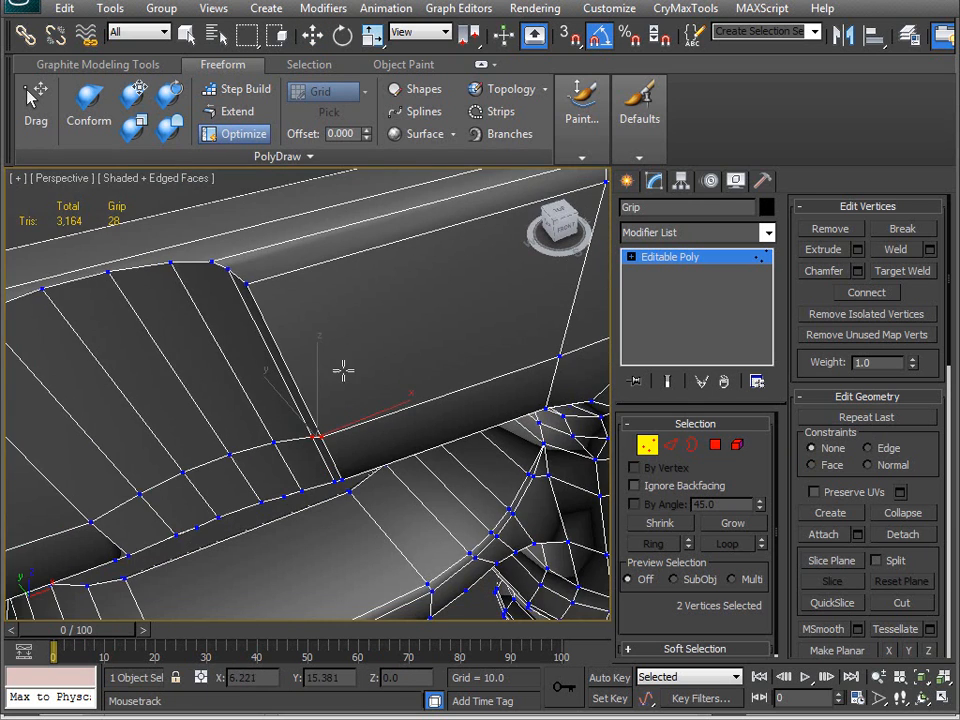
left_click(247, 283)
left_click(316, 437)
middle_click_drag(358, 497, 302, 396, "alt")
- Merge the doubled vertices at the recess's lower front corner with Optimize
middle_click_drag(306, 543, 224, 412, "alt")
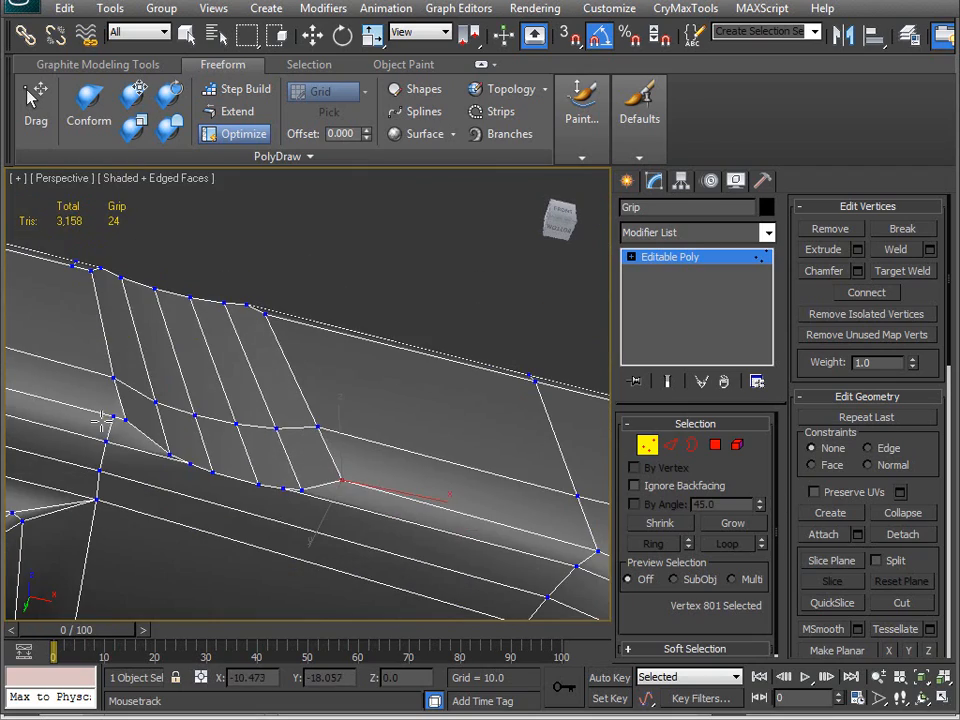
middle_click_drag(124, 479, 380, 487, "alt")
middle_click_drag(238, 358, 178, 510, "alt")
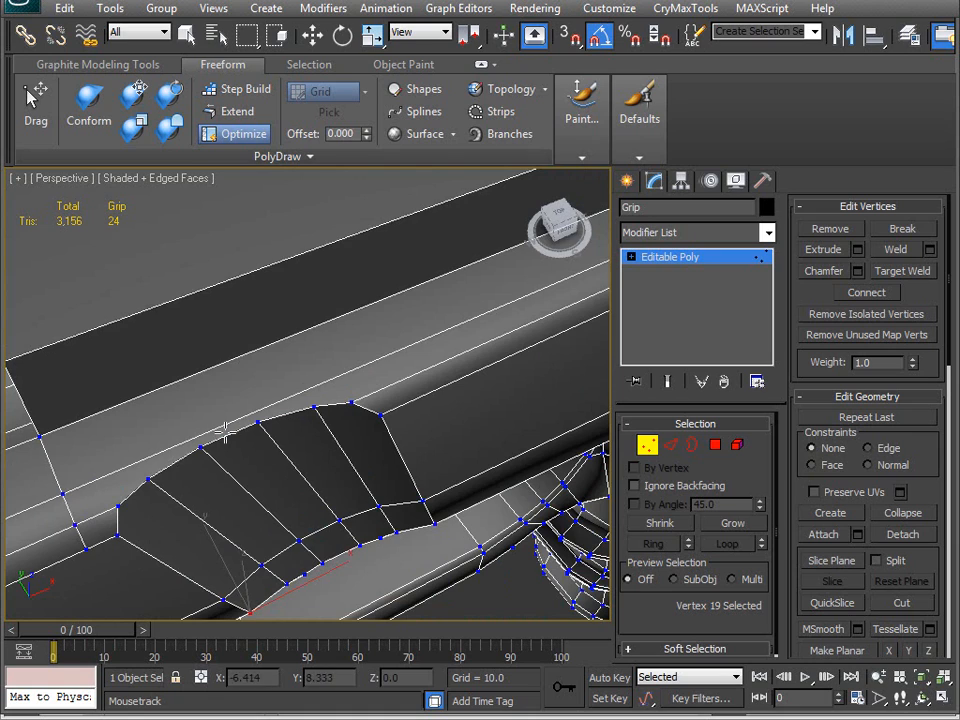
- Connect the body vertex below the recess's front corner to a vertex on the recess's lower edge with Optimize
middle_click_drag(300, 520, 328, 490, "alt")
middle_click_drag(339, 408, 236, 385, "alt")
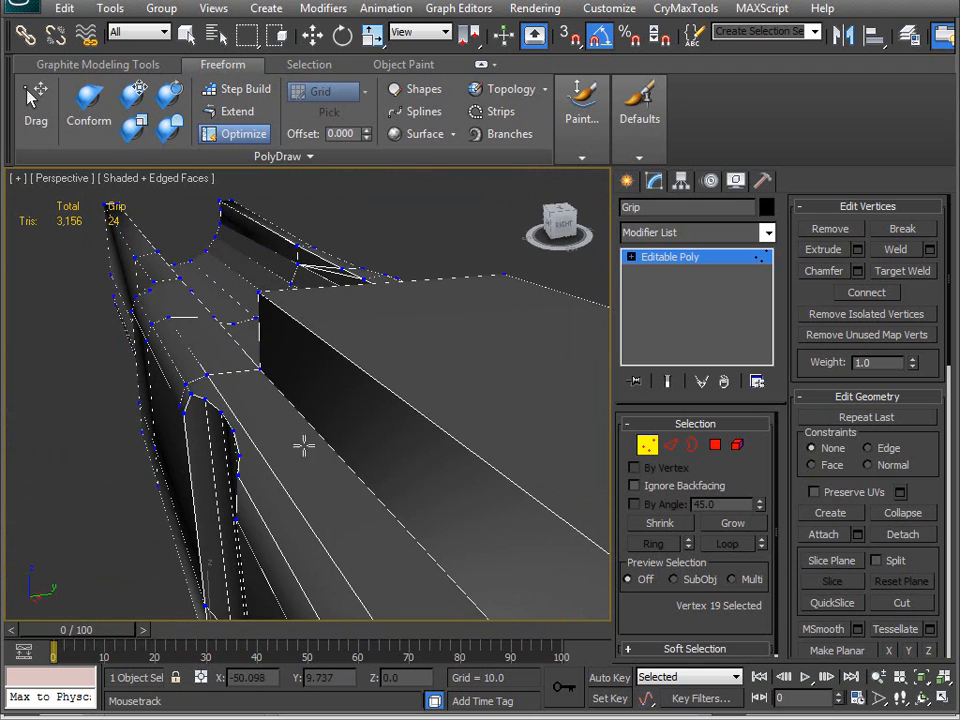
middle_click_drag(158, 396, 276, 355, "alt")
left_click(247, 335)
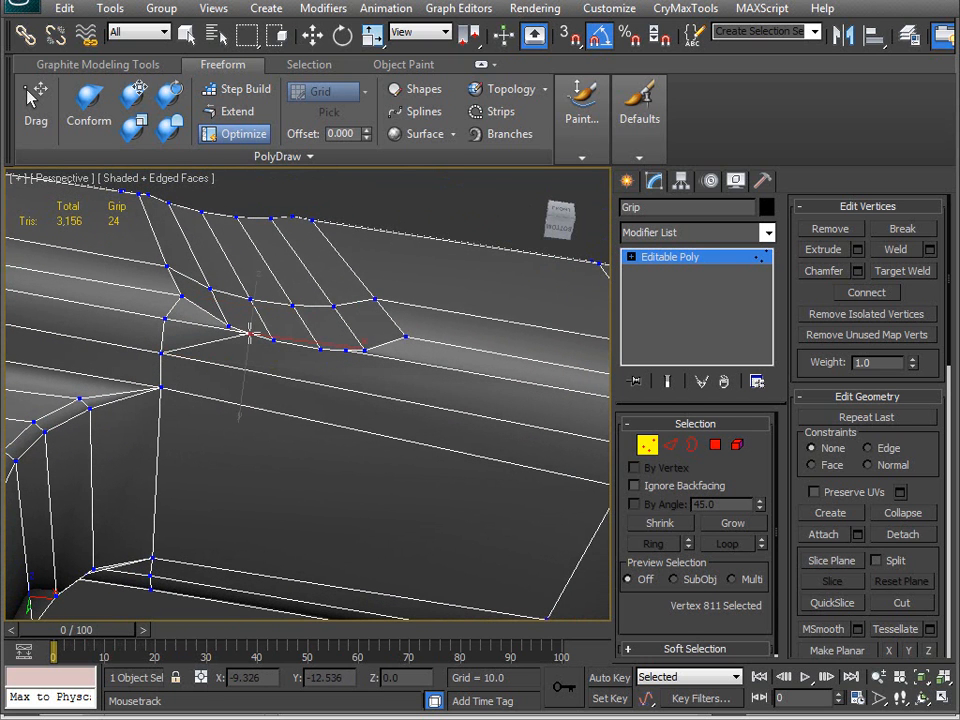
- Connect the recess's lower-edge vertices to the body vertices in front of and behind the recess with Optimize
left_click(122, 268)
middle_click_drag(122, 268, 326, 397, "alt")
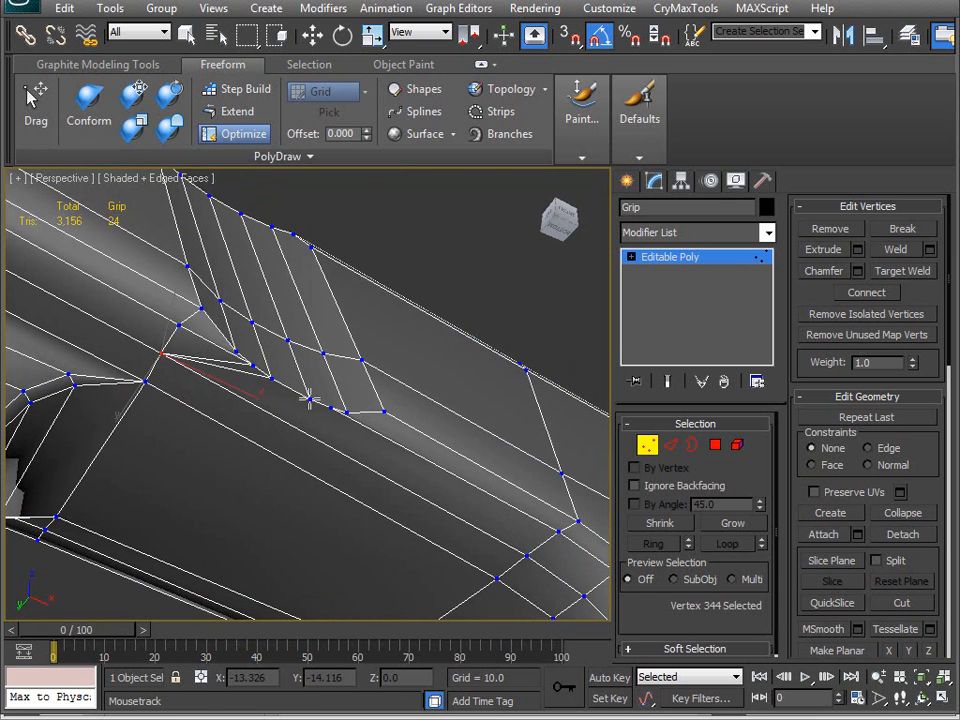
left_click(312, 401)
left_click(525, 555)
left_click(309, 399)
left_click(525, 555)
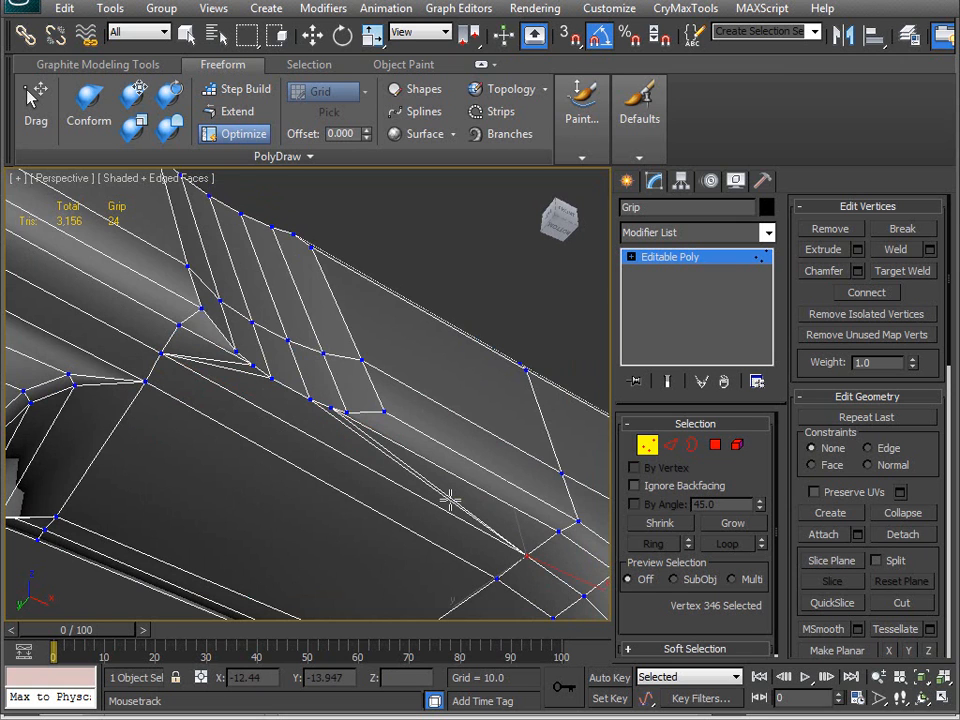
right_click(370, 464)
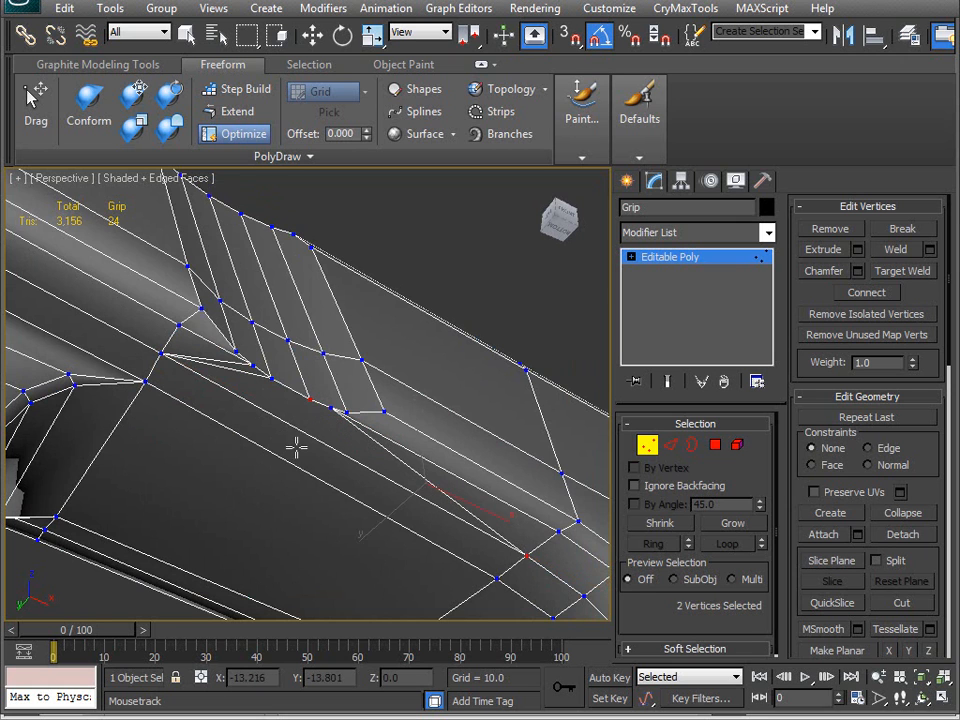
- Extend the fan of edges from the front body vertex to further vertices along the recess's lower edge with Optimize
left_click(308, 400)
left_click(158, 352)
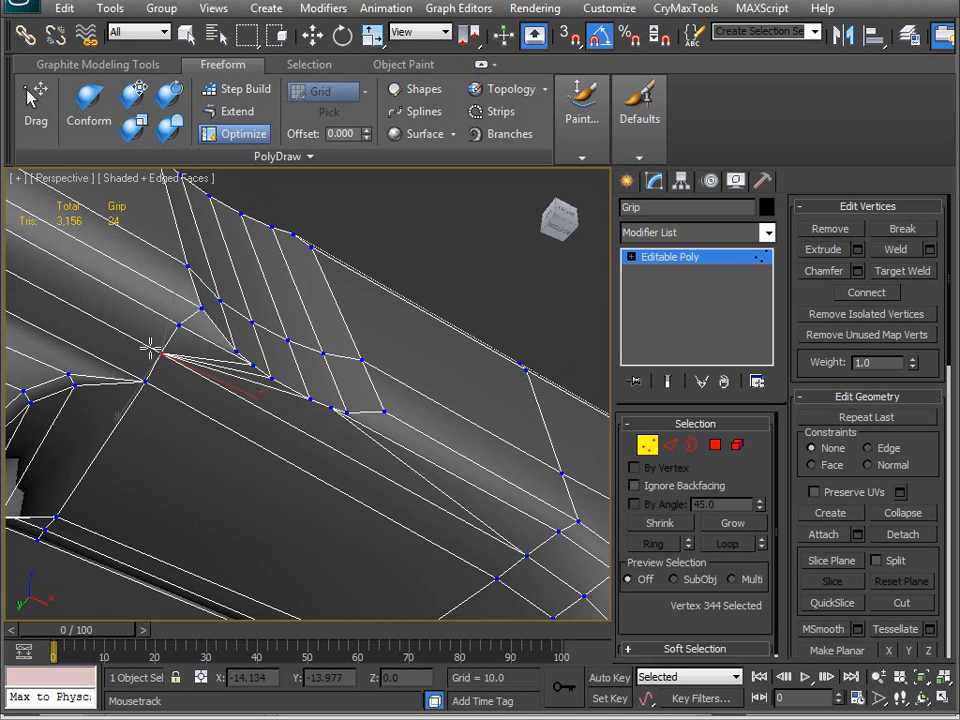
middle_click_drag(292, 453, 349, 354, "alt")
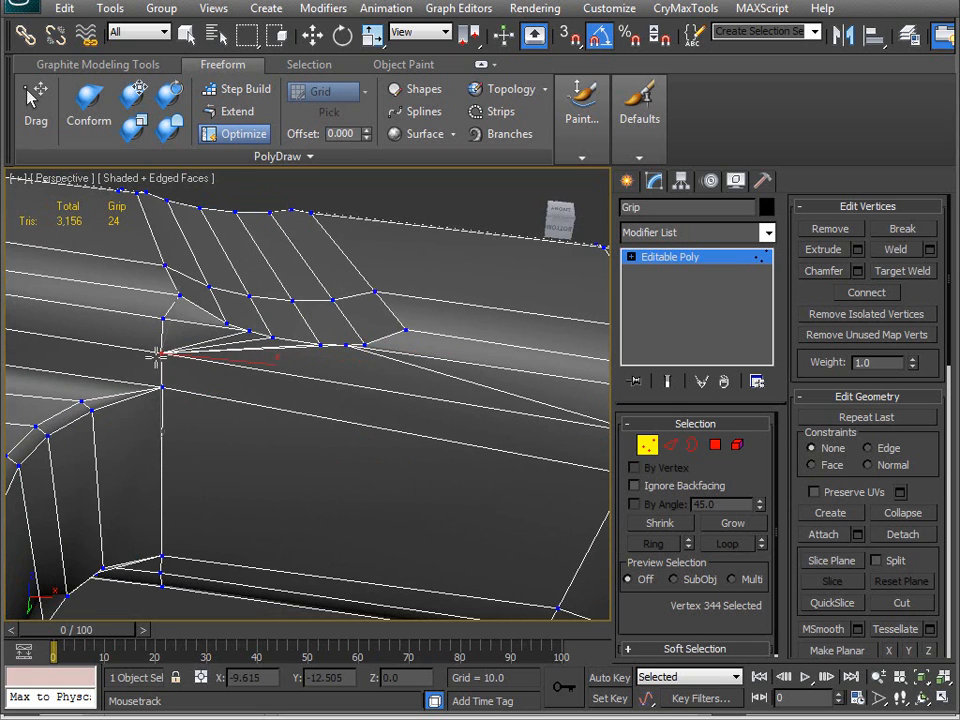
middle_click_drag(300, 377, 328, 453)
left_click(340, 420)
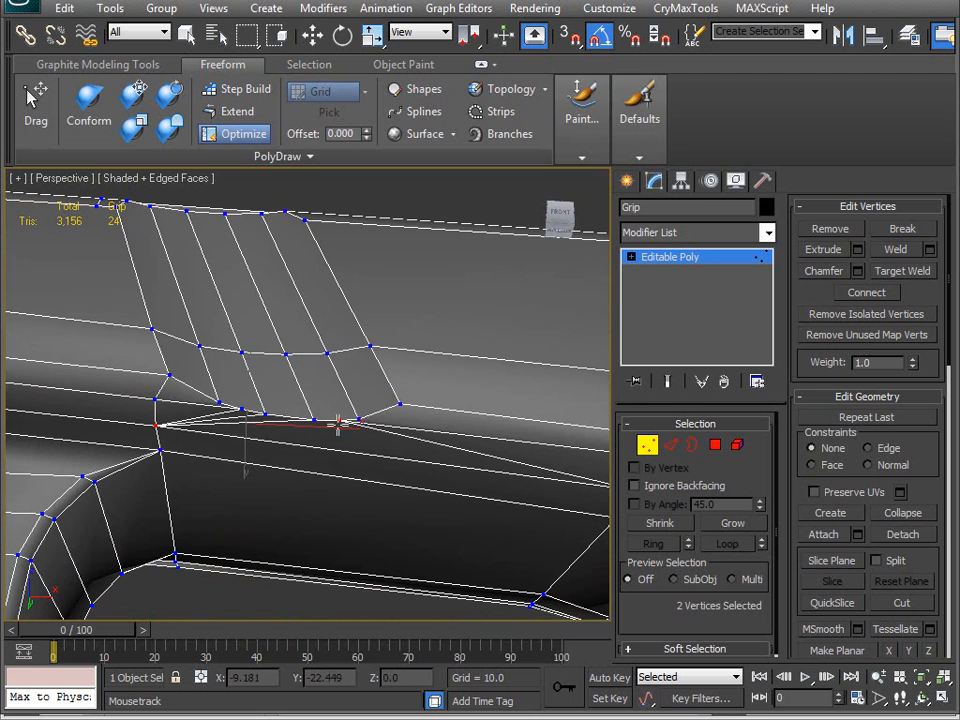
middle_click_drag(483, 465, 195, 378, "alt")
scroll(341, 421, "down", 5)
scroll(315, 354, "up", 5)
middle_click_drag(315, 354, 310, 390)
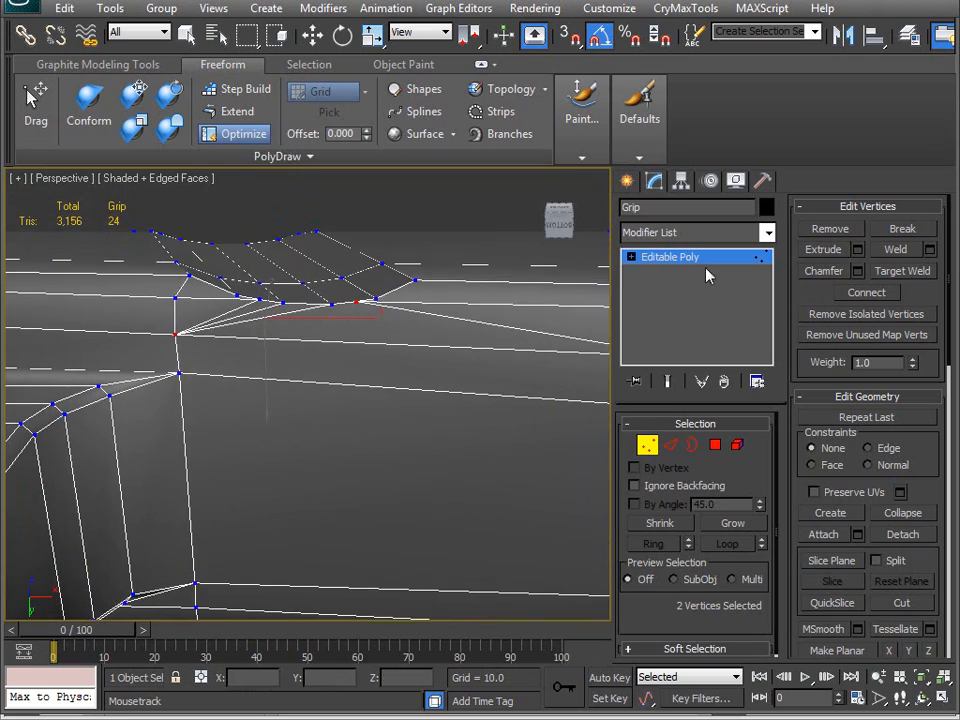
- Insert a vertex on the lengthwise body edge just below the middle of the recess
key("2")
key("w")
key("1")
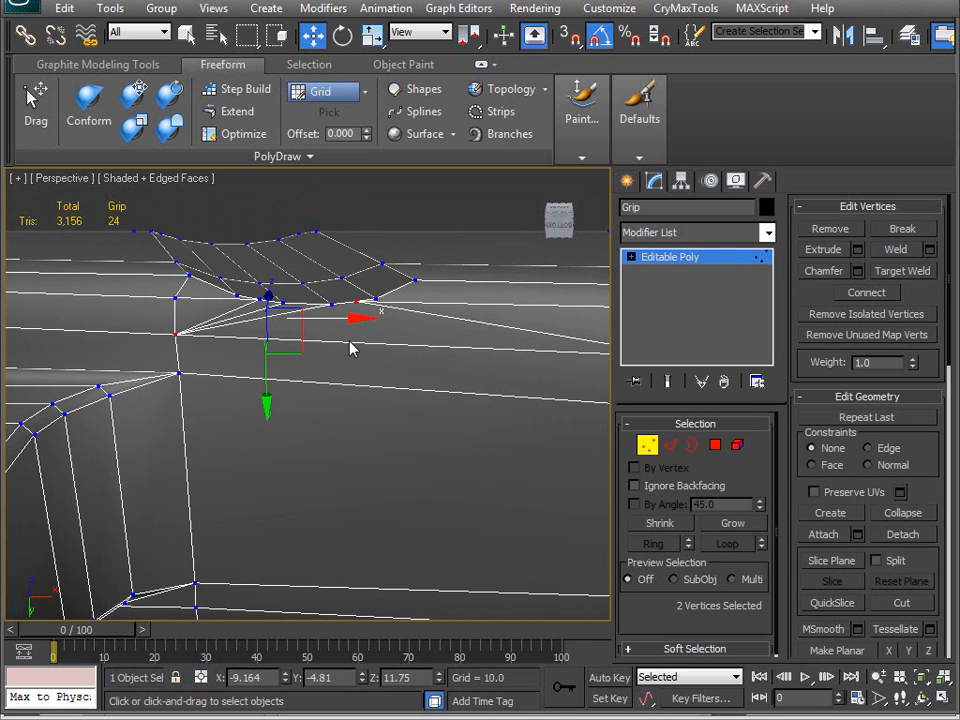
key("2")
left_click(259, 255)
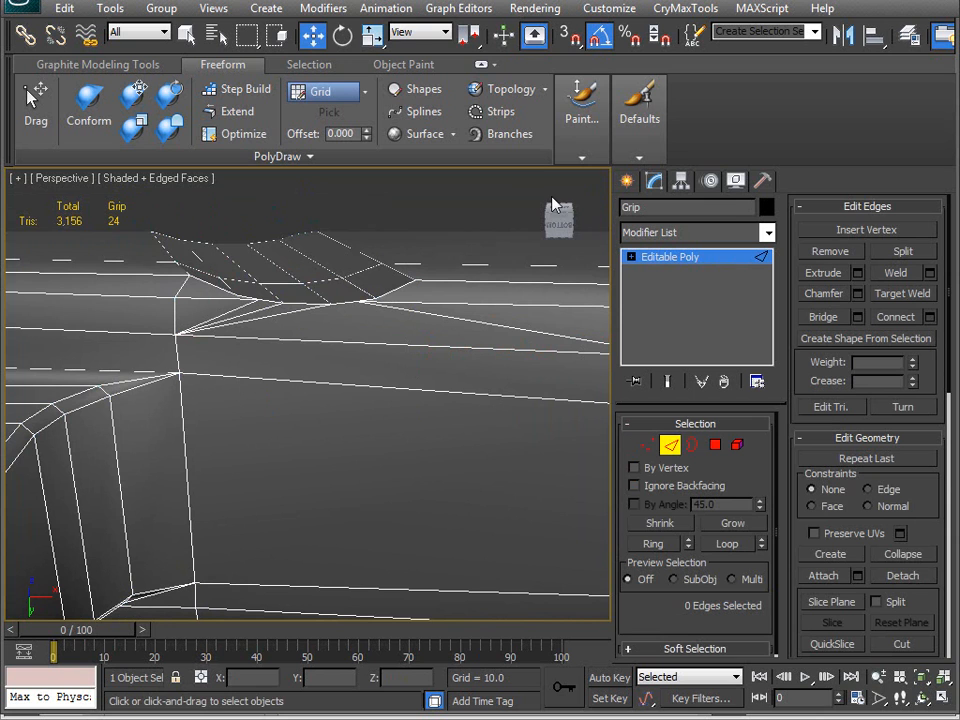
left_click(842, 232)
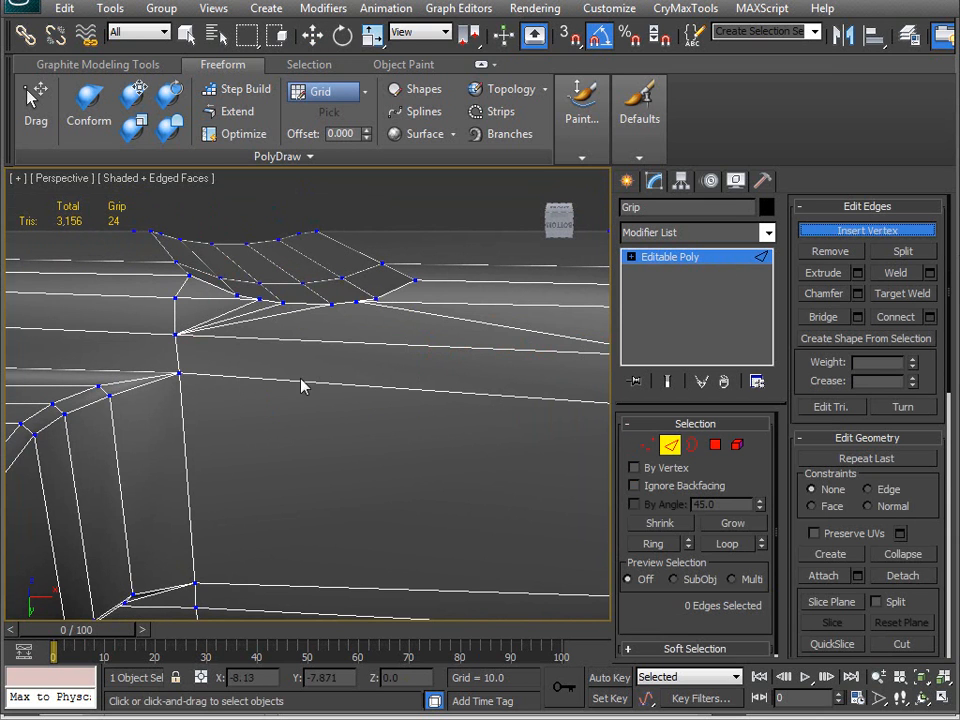
left_click(310, 341)
middle_click_drag(296, 387, 220, 372, "alt")
middle_click_drag(160, 333, 317, 354)
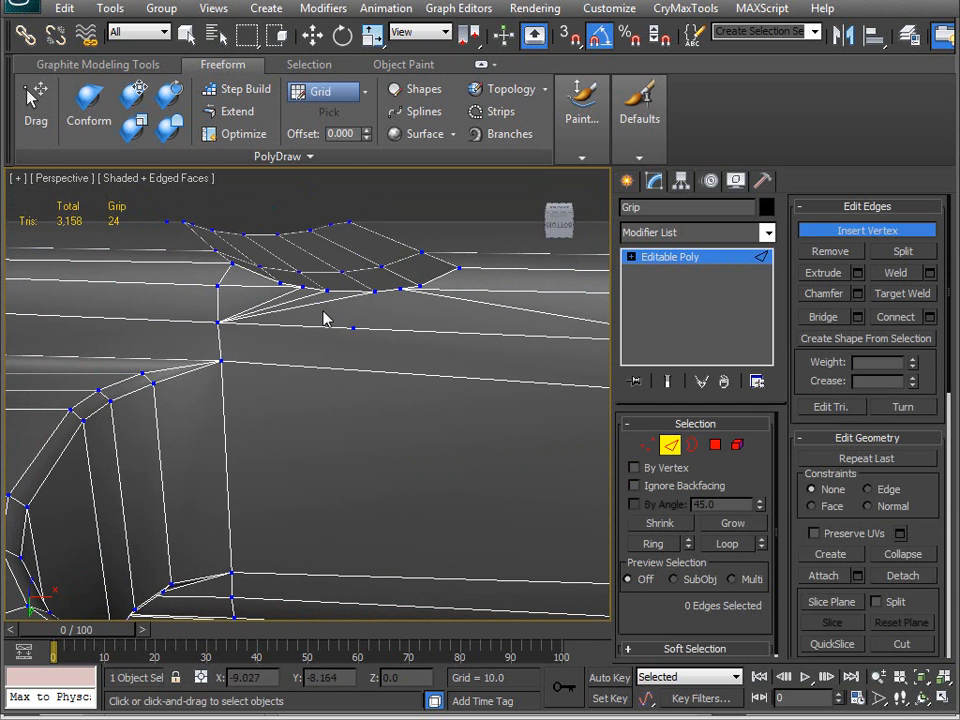
- Remove the fan edges joining the front body vertex to the recess's lower edge
key("w")
left_click(320, 298)
left_click(290, 290, "ctrl")
left_click(279, 296, "ctrl")
key("ctrl+d")
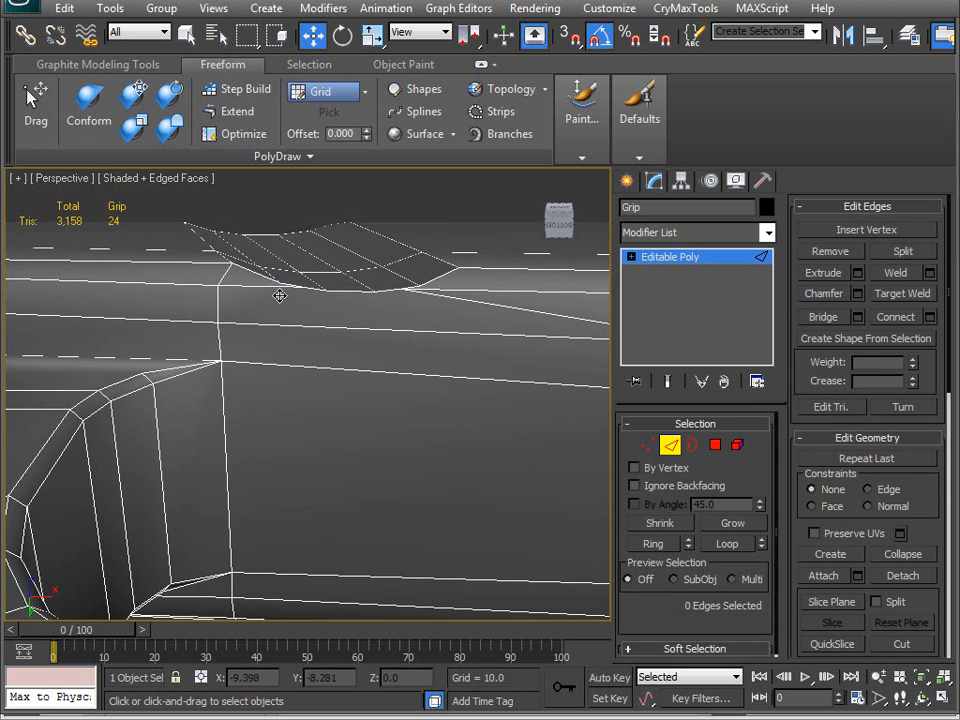
- Connect the inserted vertex below the recess to the four middle vertices of the recess's lower edge with Optimize
middle_click_drag(279, 296, 262, 384, "alt")
key("1")
left_click(238, 133)
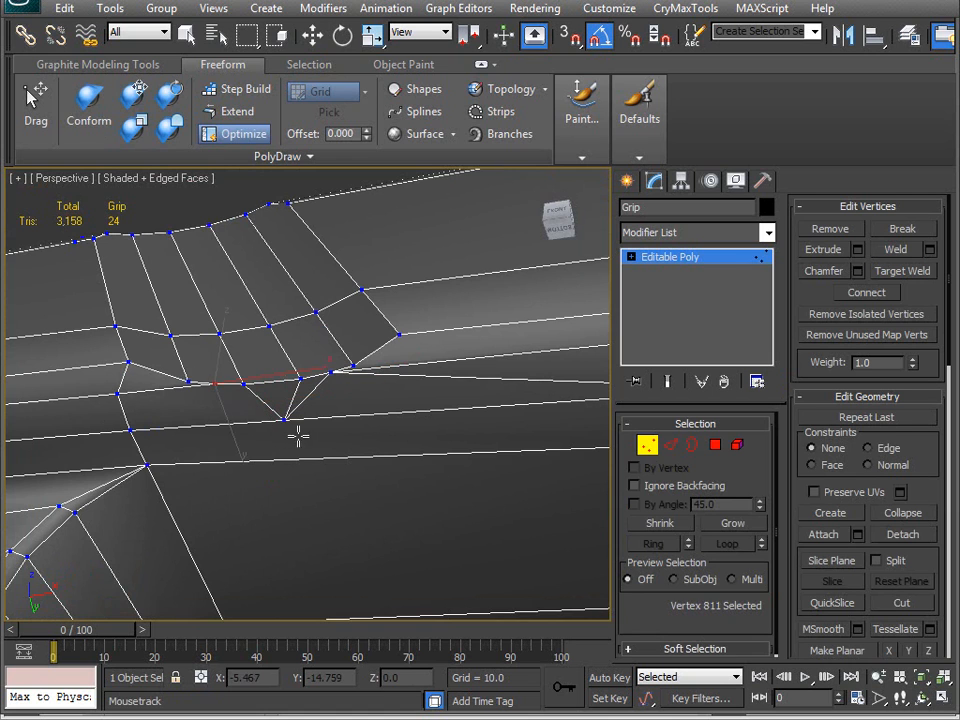
middle_click_drag(218, 463, 293, 426, "alt")
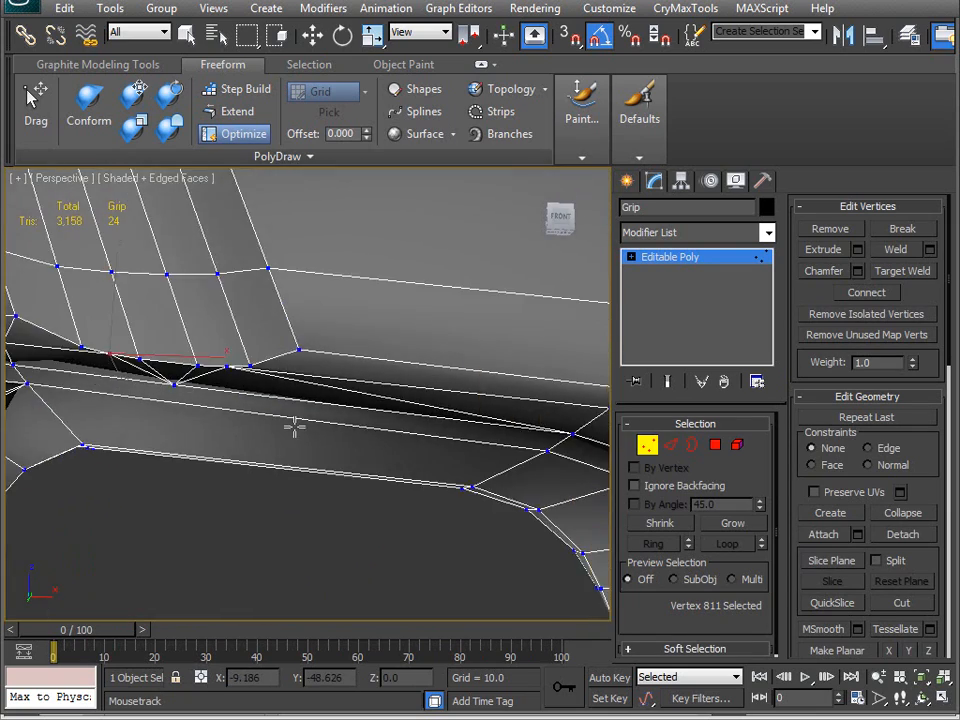
- Examine the closely spaced vertices at the recess's lower rear corner up close and from several angles
key("w")
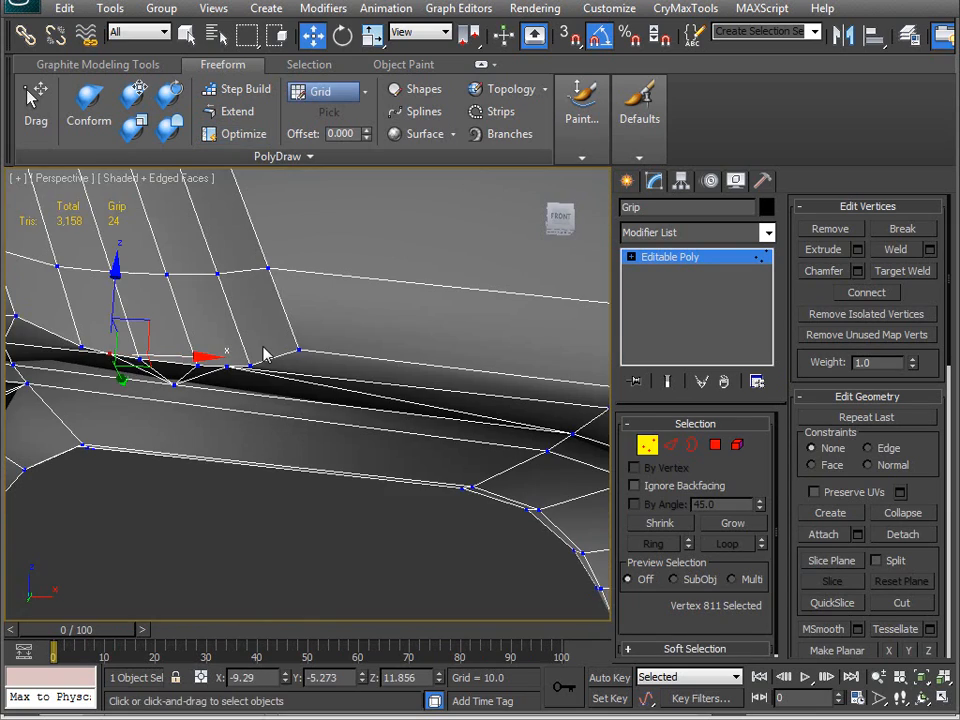
left_click(228, 368, "ctrl")
key("z")
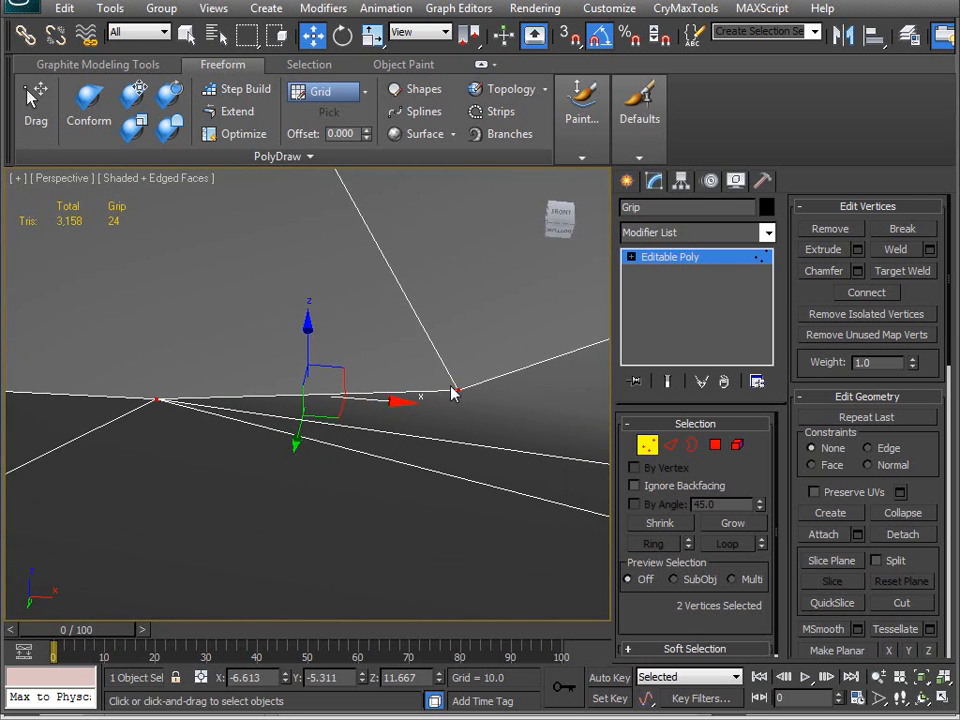
left_click(457, 383)
key("z")
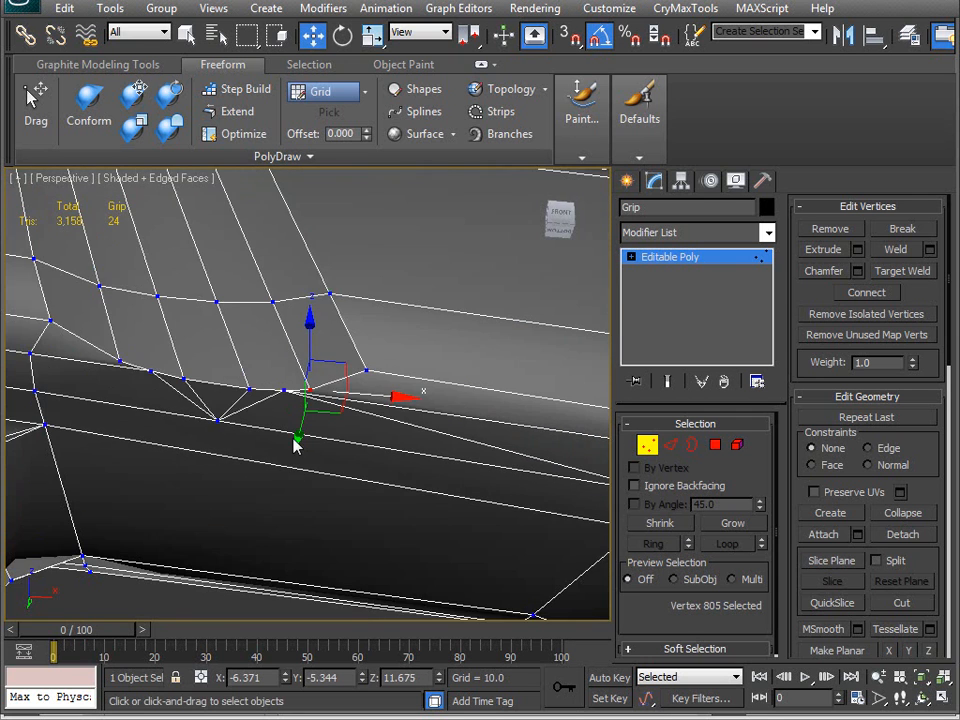
middle_click_drag(308, 449, 377, 457, "alt")
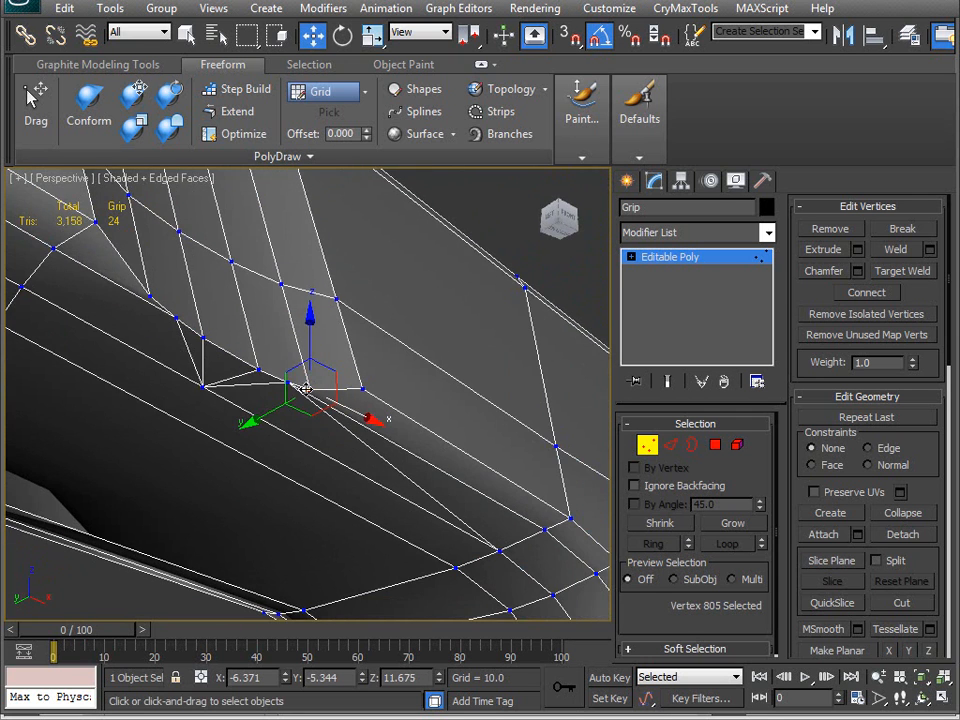
middle_click_drag(305, 400, 117, 377, "alt")
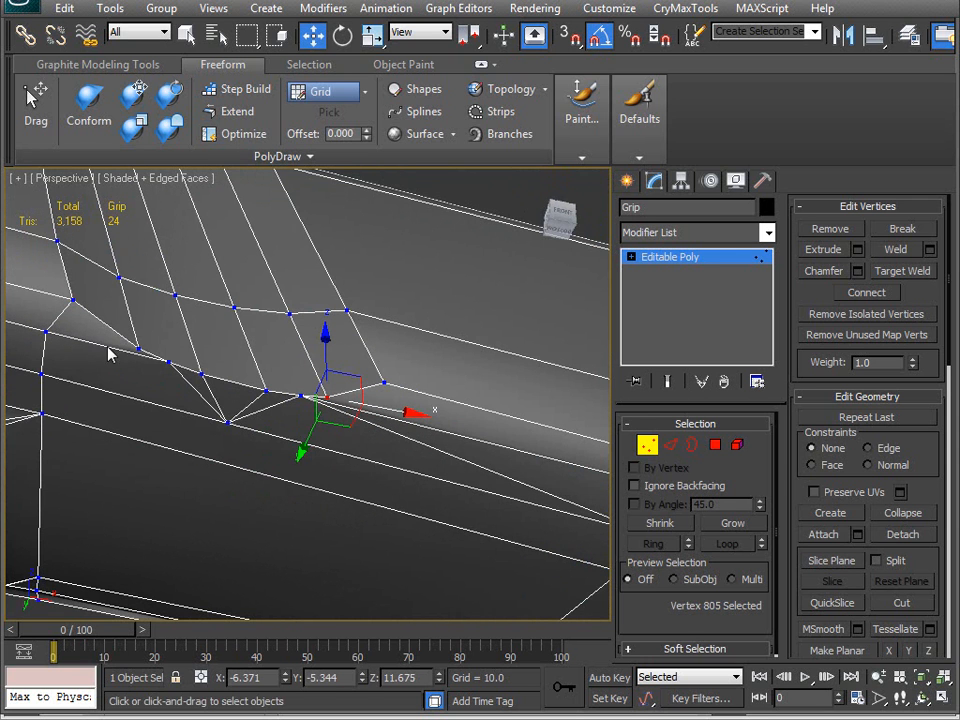
middle_click_drag(142, 380, 260, 431, "alt")
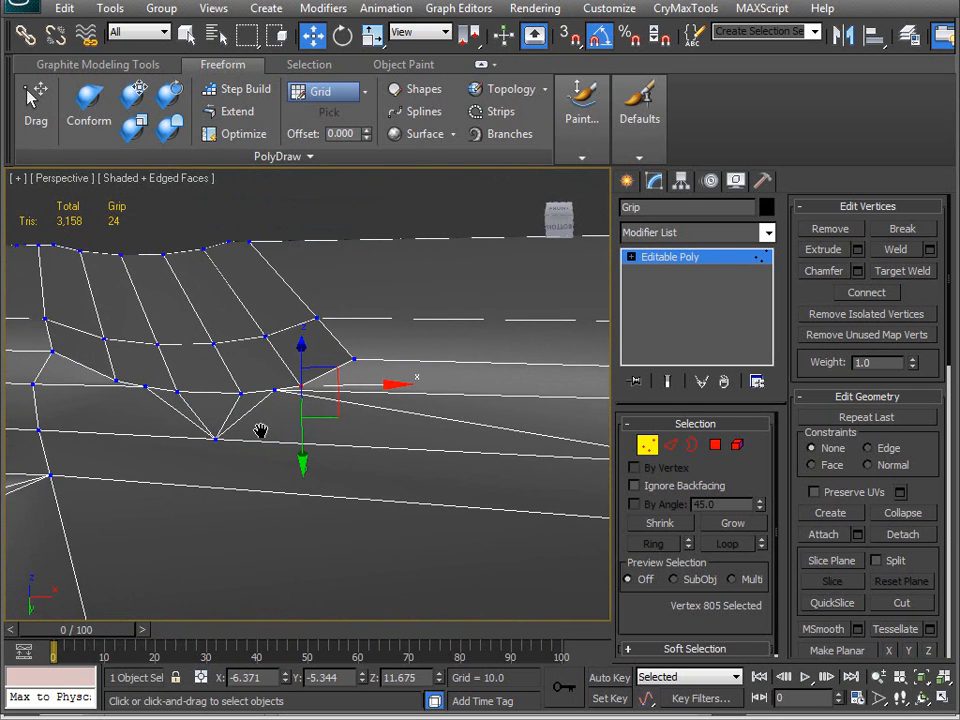
mouse_move(316, 463)
middle_mouse_down("alt")
mouse_move(328, 519)
mouse_move(343, 495)
mouse_move(358, 403)
mouse_move(365, 518)
mouse_move(347, 553)
mouse_move(345, 606)
mouse_move(251, 313)
mouse_move(318, 490)
mouse_move(317, 480)
mouse_move(326, 489)
mouse_move(316, 443)
middle_mouse_up("alt")
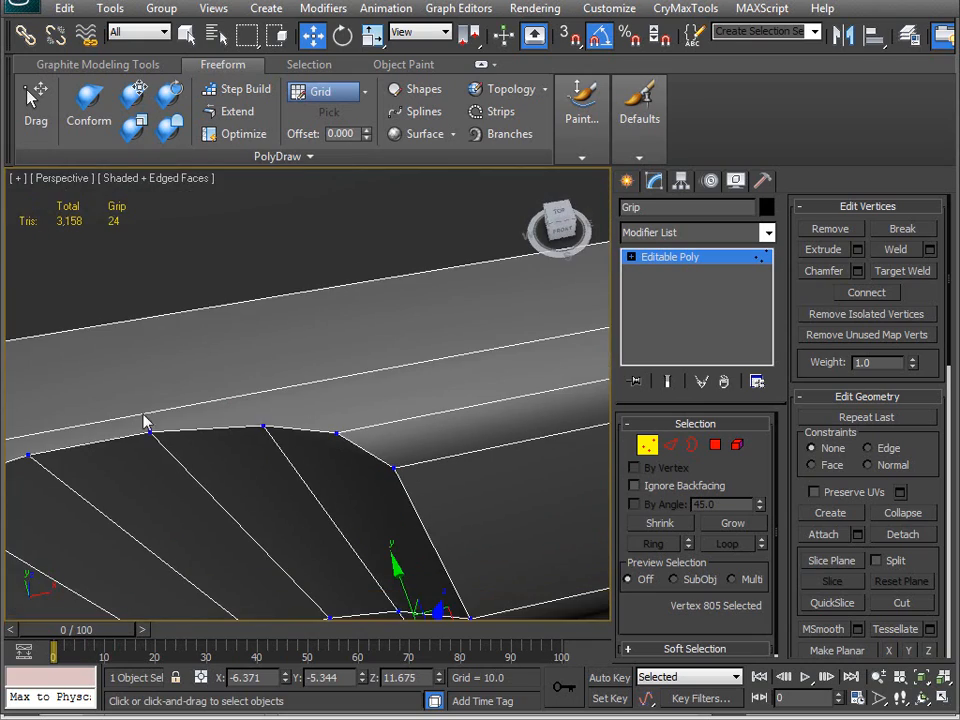
middle_click_drag(325, 530, 343, 489, "alt")
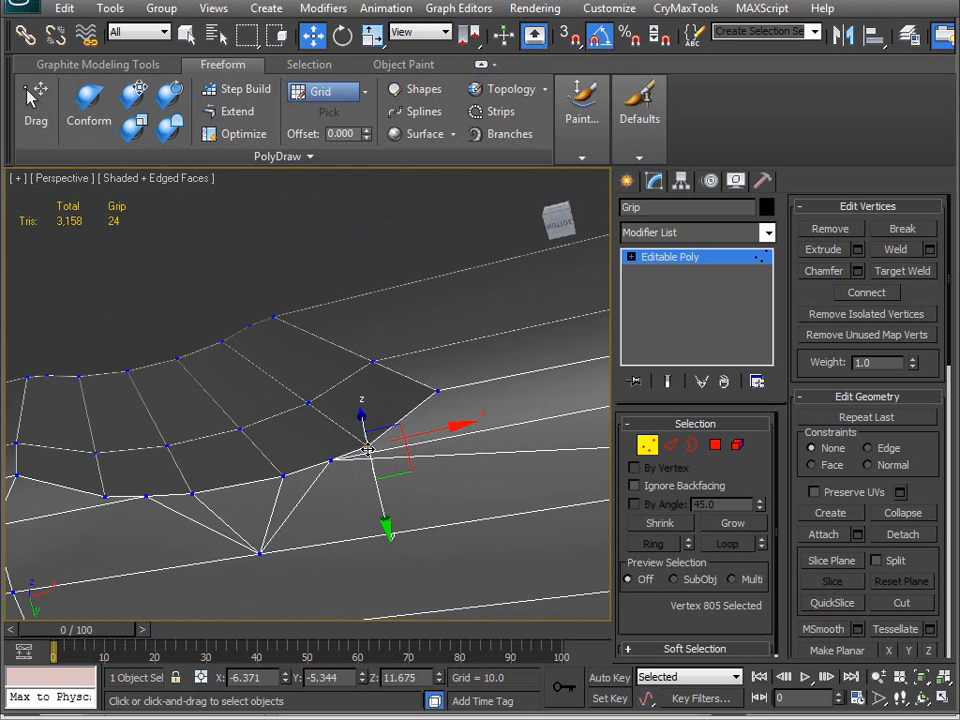
middle_click_drag(349, 415, 455, 457, "alt")
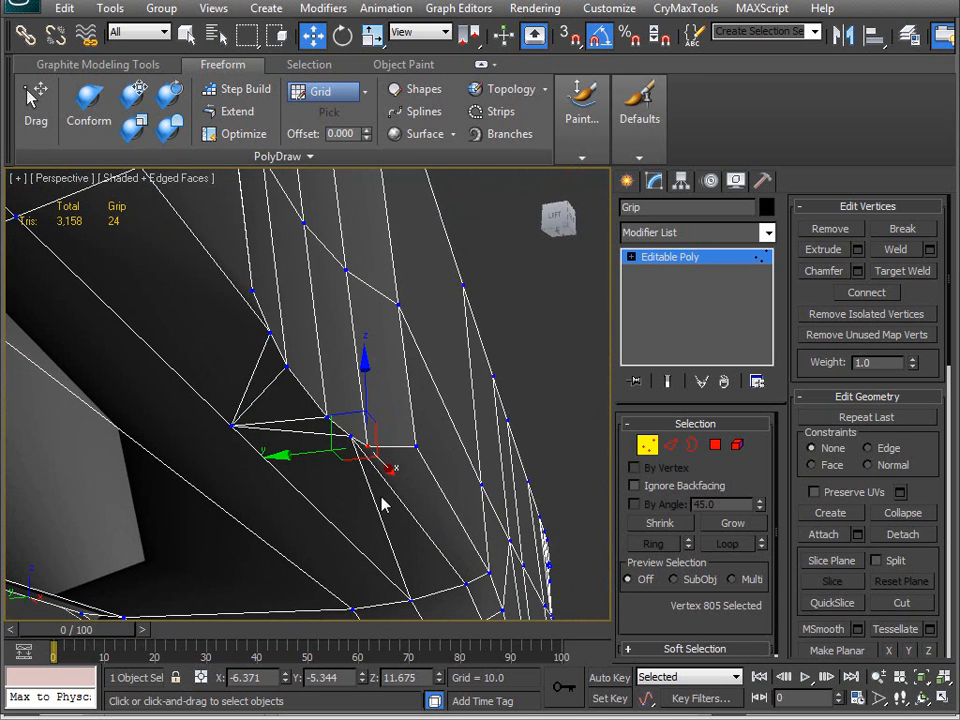
middle_click_drag(250, 455, 283, 474, "alt")
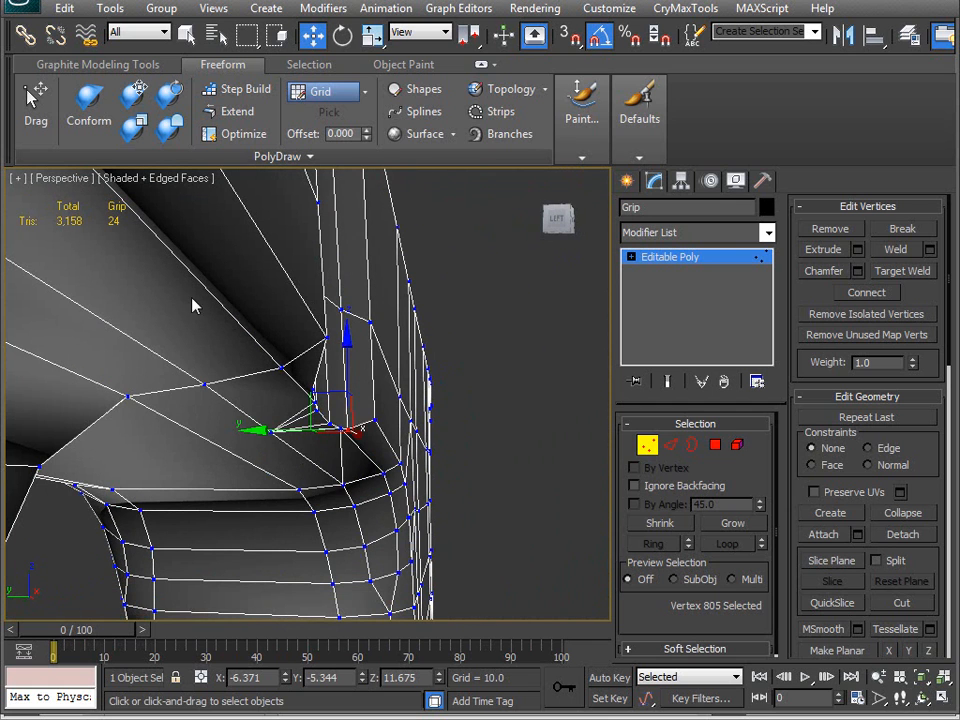
middle_click_drag(389, 465, 353, 405, "alt")
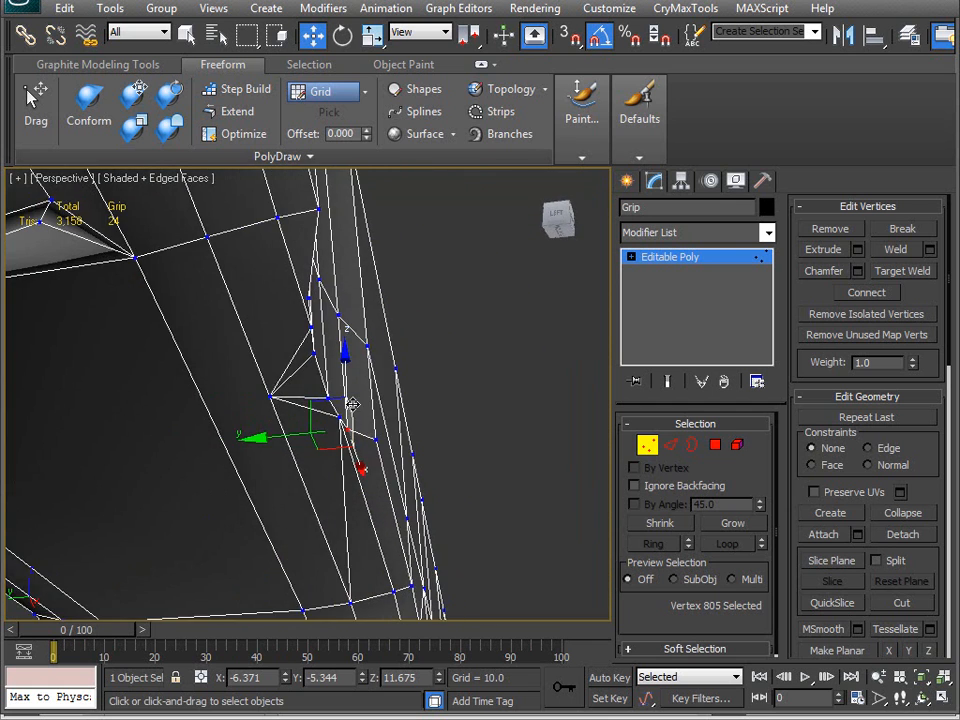
- Examine the vertex beside the recess's lower rear corner and how the surrounding edges run into the trigger guard
left_click(338, 412)
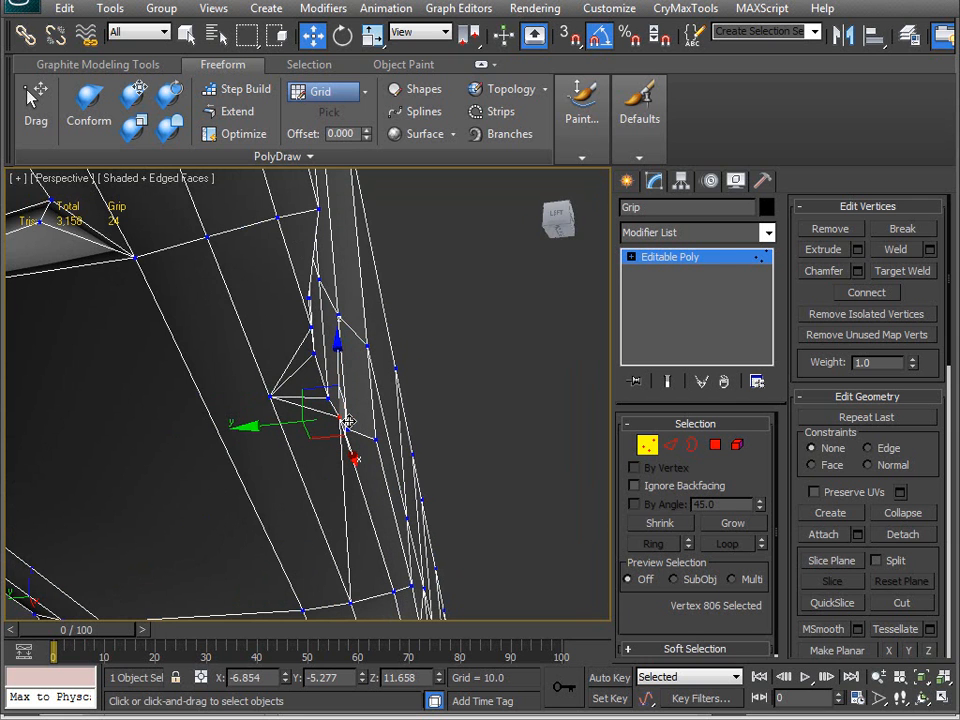
middle_click_drag(341, 422, 28, 427, "alt")
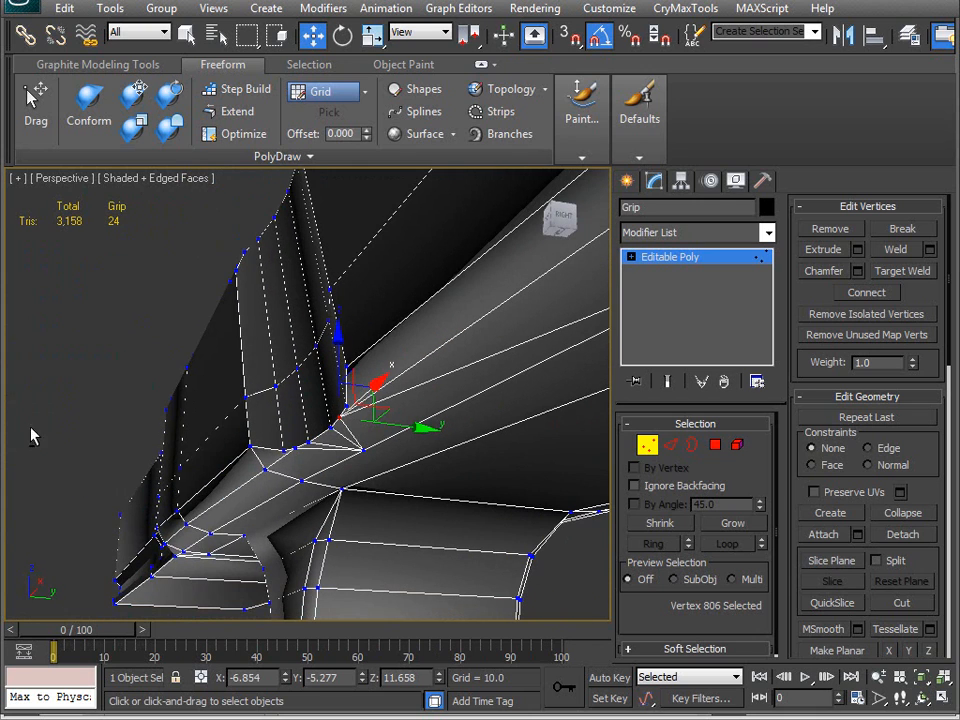
middle_click_drag(517, 297, 281, 428, "alt")
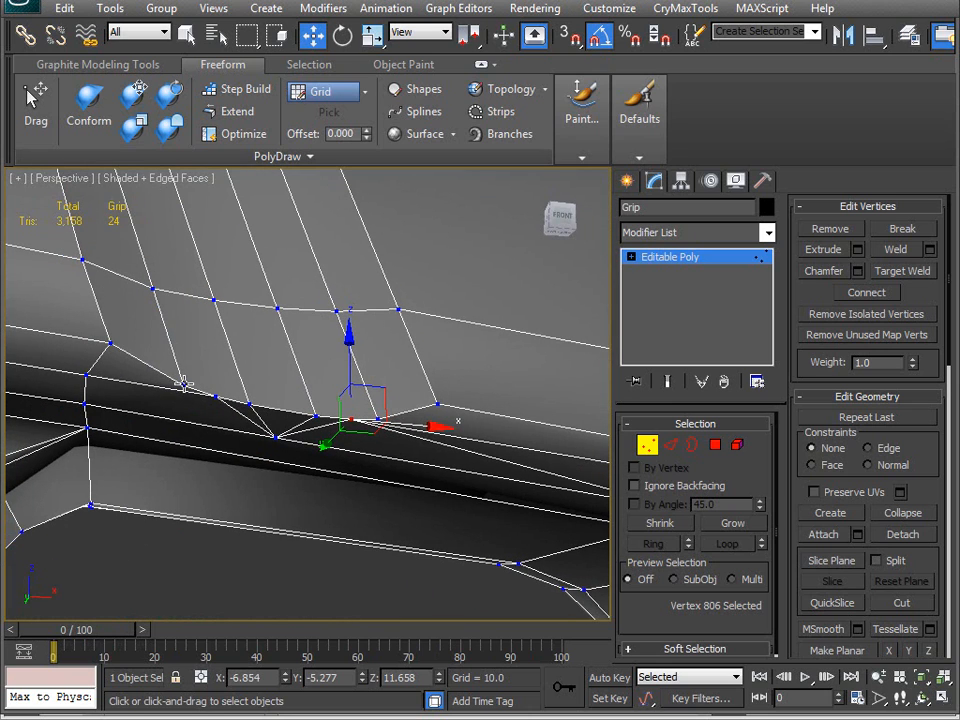
middle_click_drag(222, 440, 365, 416, "alt")
middle_click_drag(224, 437, 50, 430, "alt")
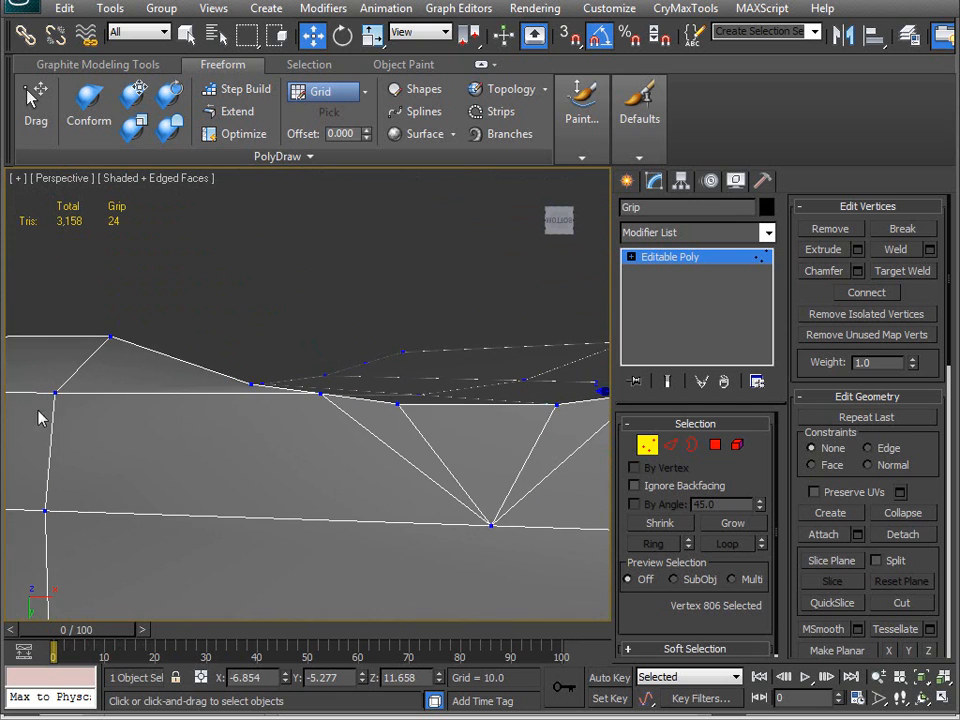
middle_click_drag(272, 392, 397, 453, "alt")
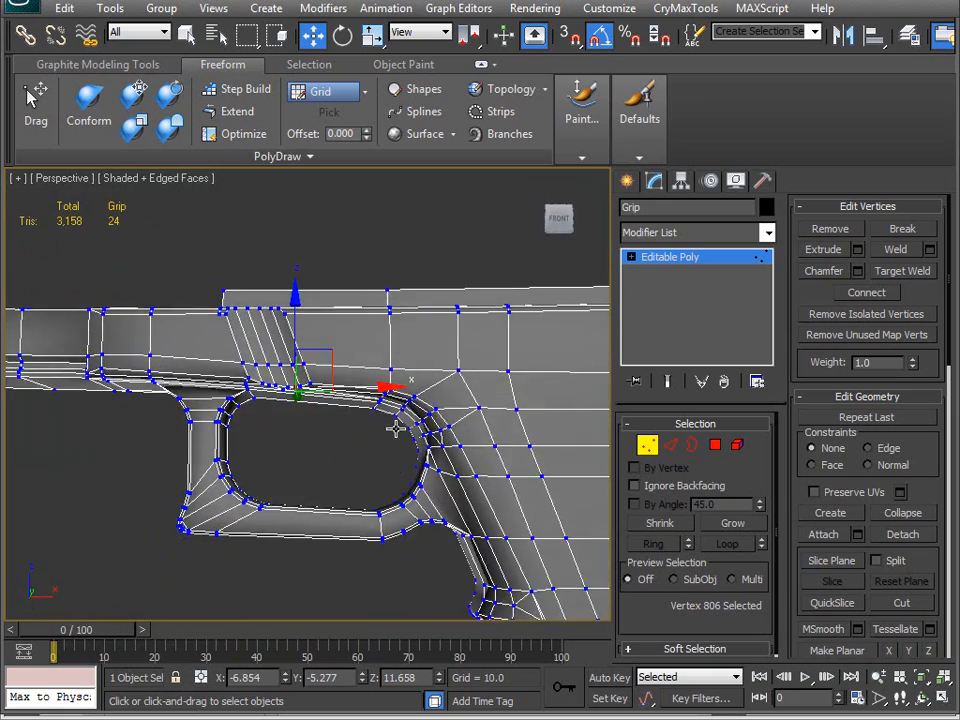
middle_click_drag(336, 460, 369, 421, "alt")
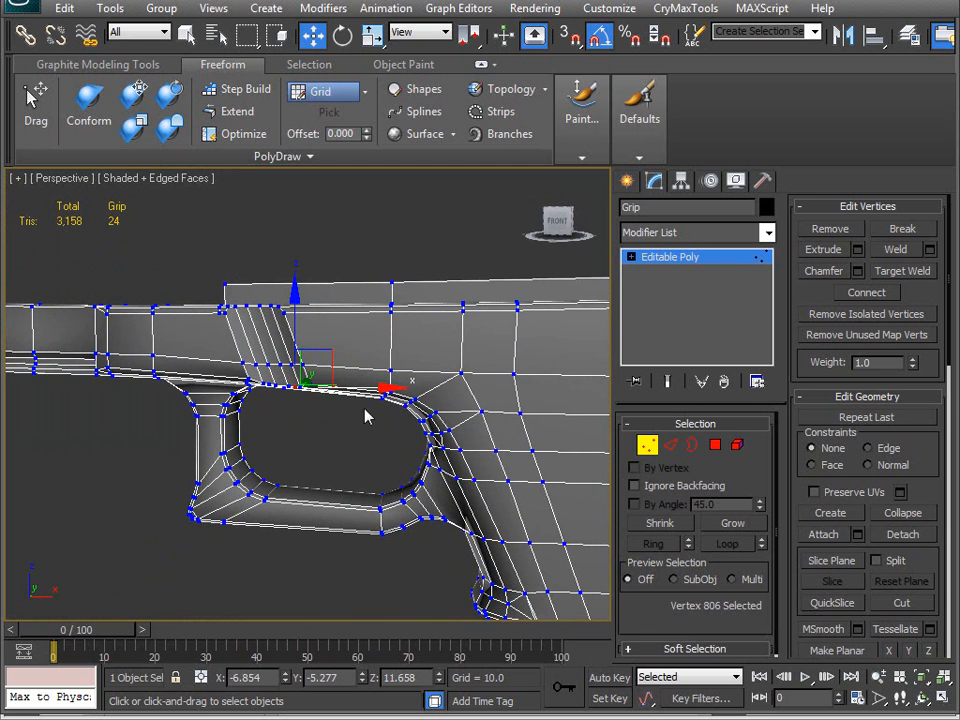
middle_click_drag(314, 470, 311, 417, "alt")
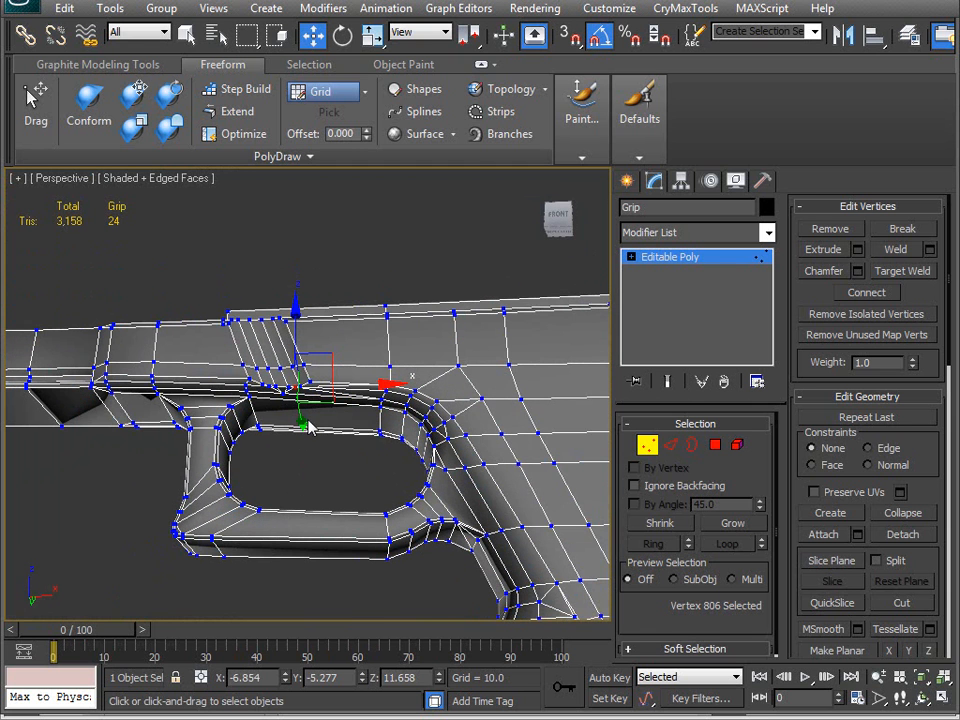
- Select the lengthwise edges behind the recess, and remove the diagonal edge running from its lower edge to the rear body vertex
key("2")
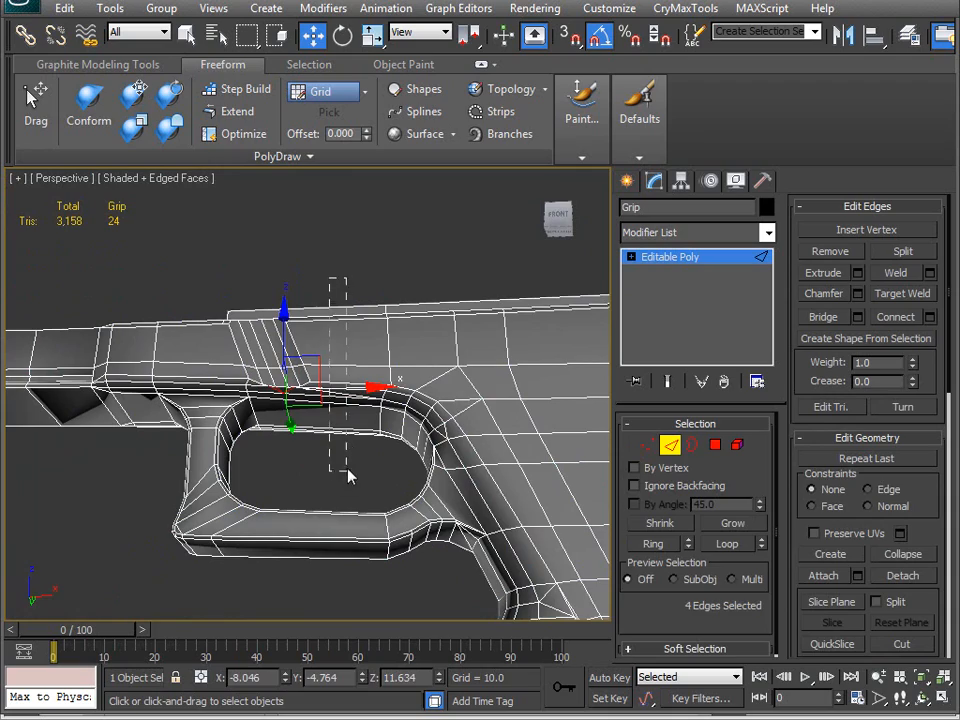
key("alt+l")
middle_click_drag(349, 480, 268, 414, "alt")
scroll(270, 415, "up", 2)
scroll(268, 414, "up", 5)
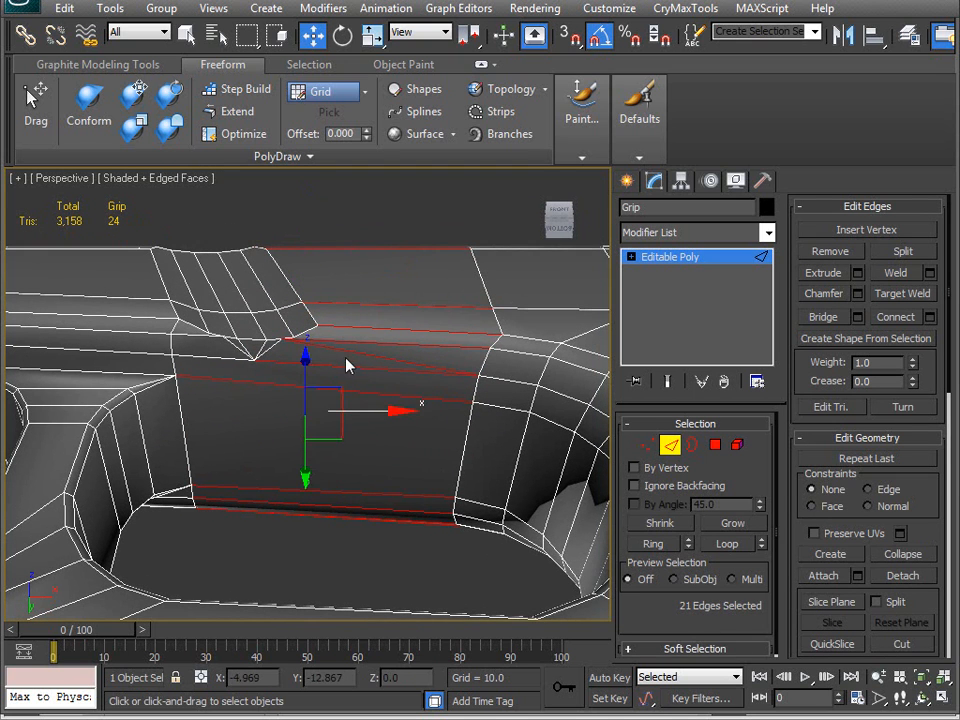
left_click(352, 354)
left_click(354, 356, "alt")
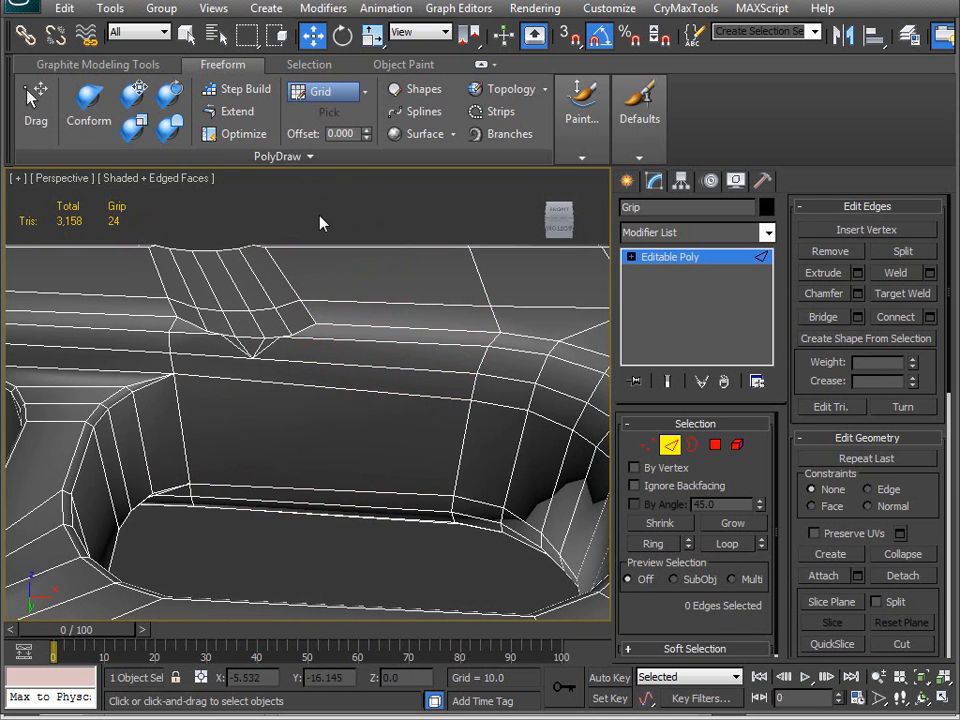
- Select the lengthwise body edges behind the recess and connect them with a new edge loop around the body
left_click_drag(348, 227, 379, 525)
middle_click_drag(379, 525, 246, 487, "alt")
middle_click_drag(336, 229, 268, 351, "alt")
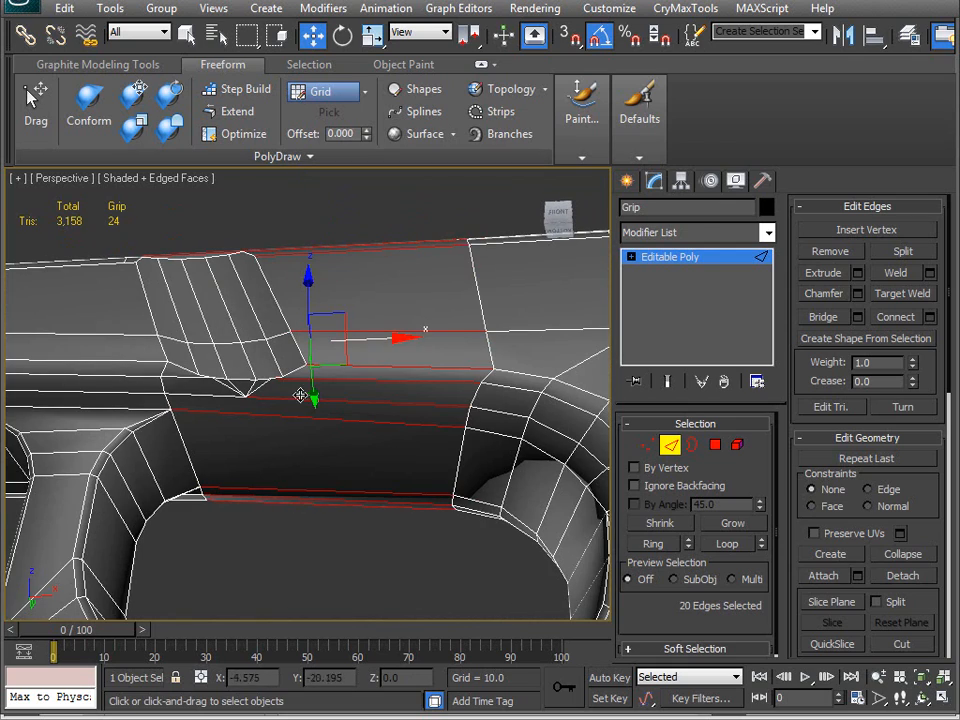
middle_click_drag(324, 369, 257, 492, "alt")
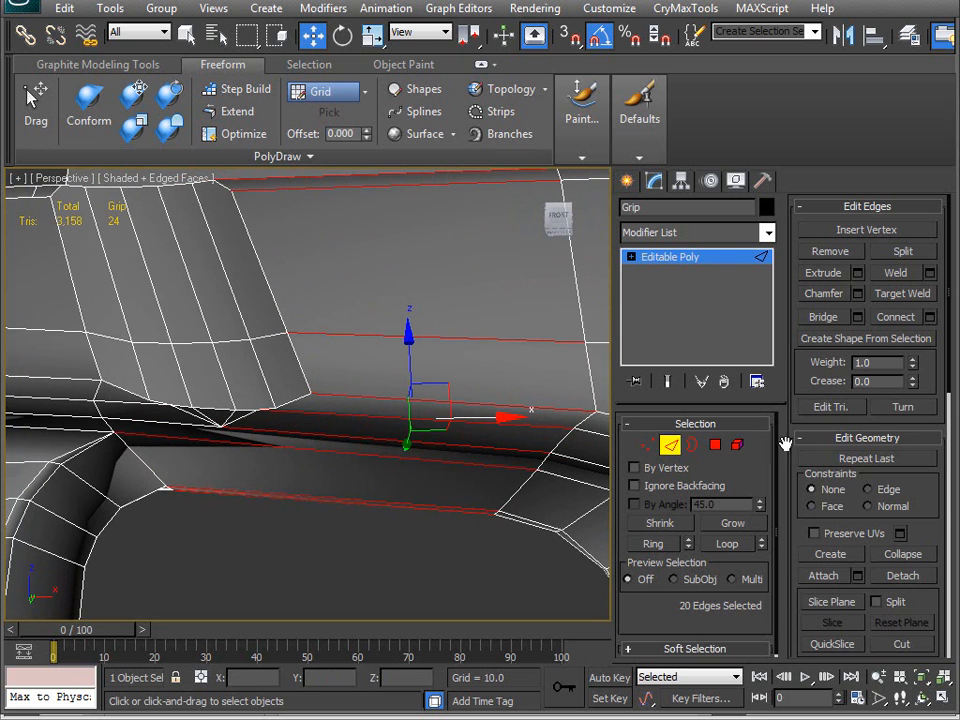
left_click(910, 317)
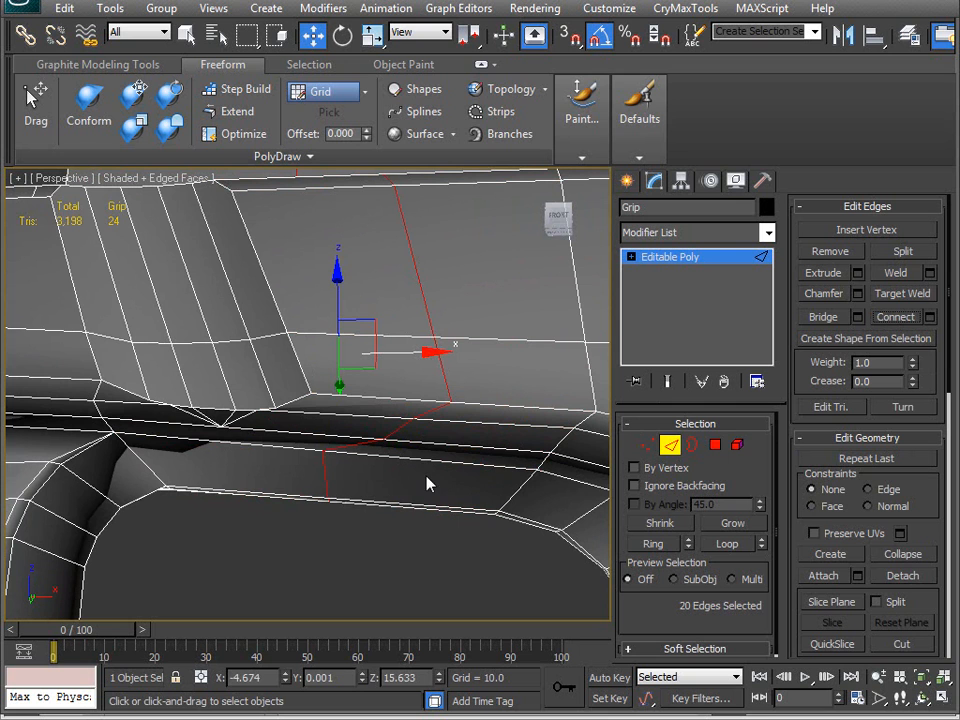
- Make the new loop planar in X and, with the Edge constraint, slide it to the recess's lower rear corner
left_click(867, 490)
left_click_drag(916, 539, 916, 262)
left_click(886, 413)
left_click_drag(411, 348, 392, 367)
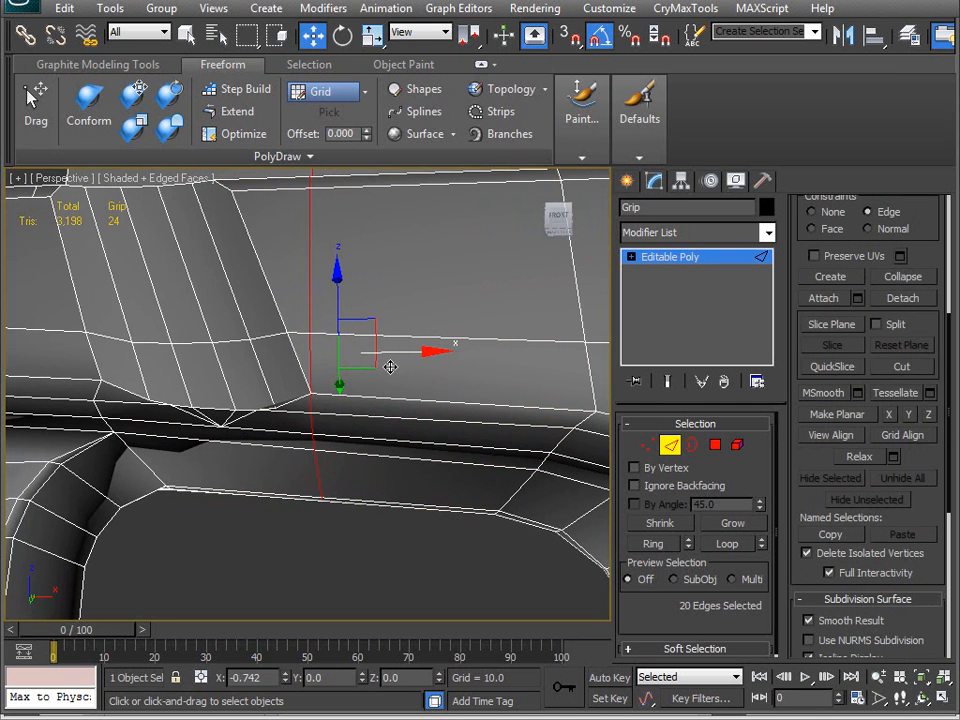
scroll(364, 414, "up", 5)
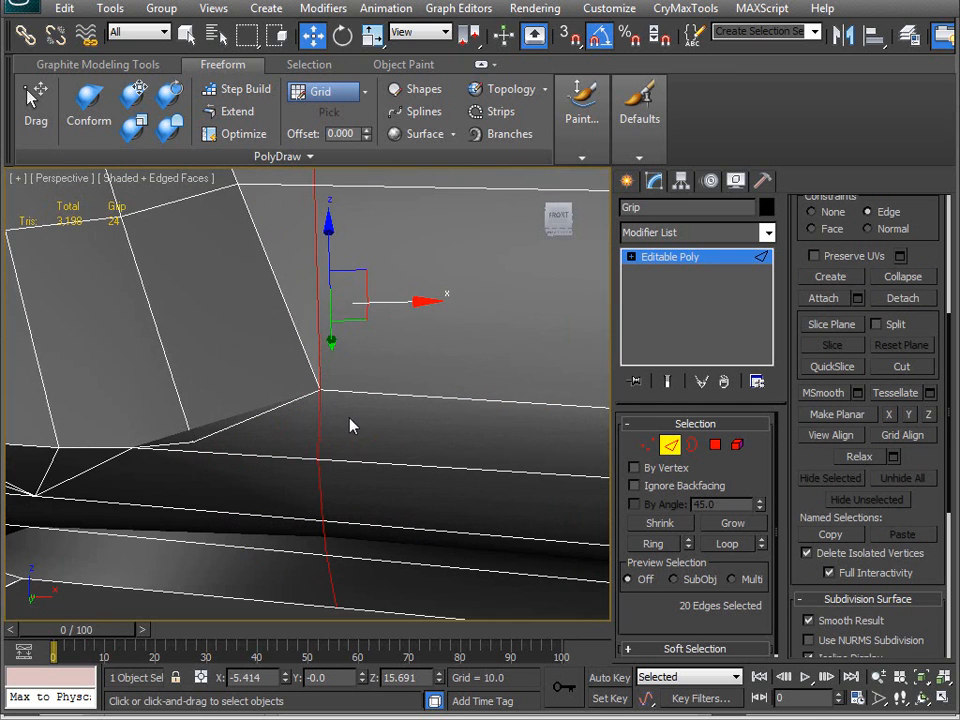
mouse_move(390, 304)
left_mouse_down()
mouse_move(403, 302)
mouse_move(334, 289)
mouse_move(390, 304)
left_mouse_up()
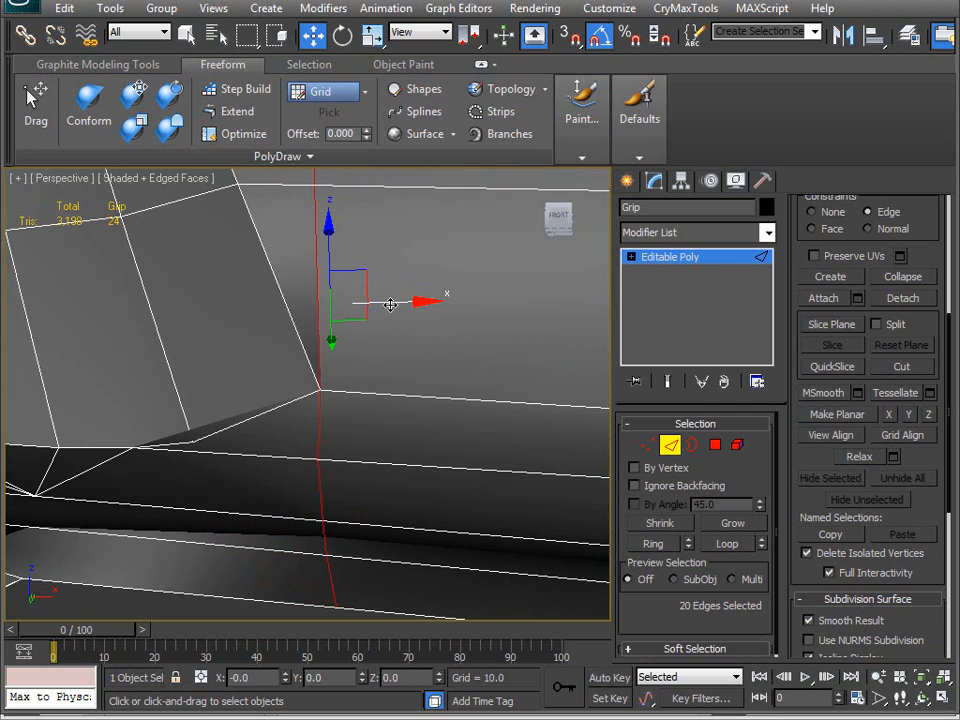
- Weld the recess's lower rear corner vertex to the adjacent vertex of the new loop with a 0.1 threshold
middle_click_drag(392, 308, 388, 411, "alt")
key("1")
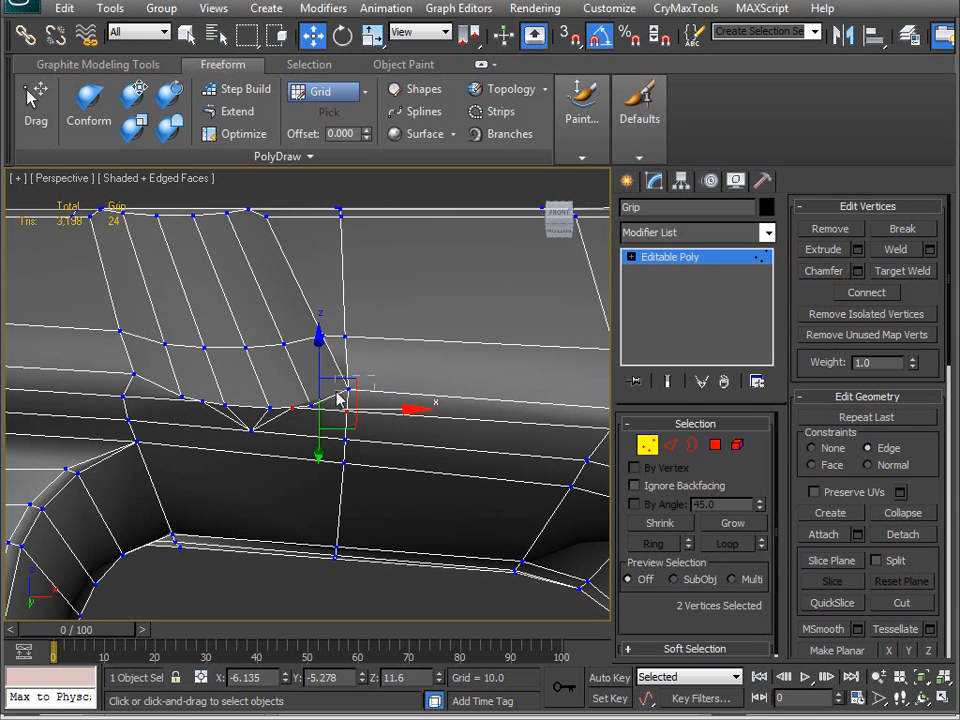
left_click_drag(337, 392, 337, 393)
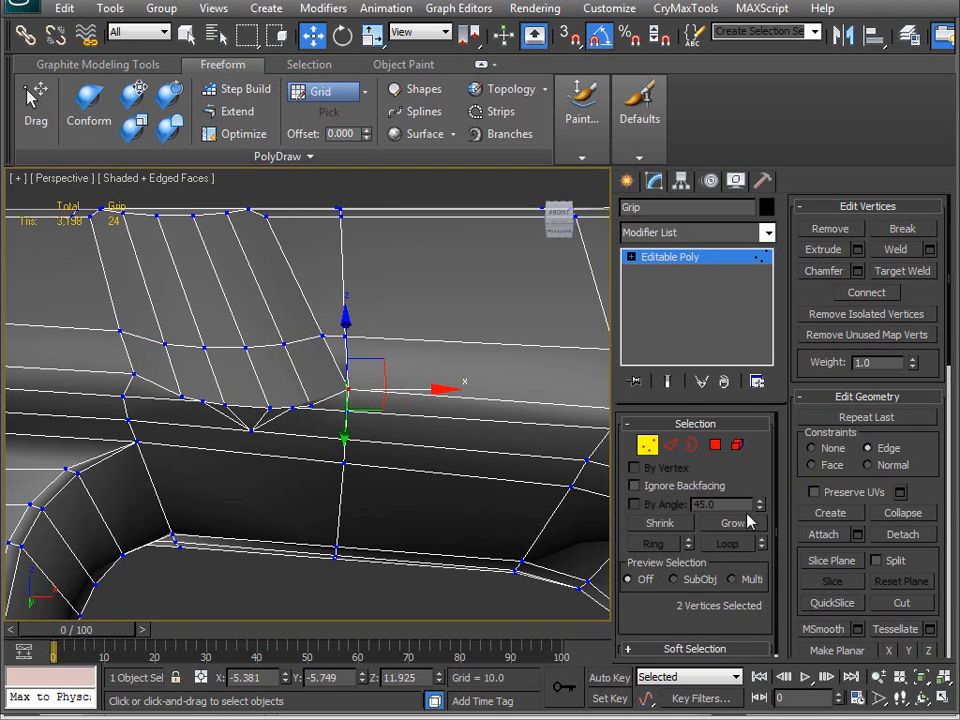
left_click(931, 250)
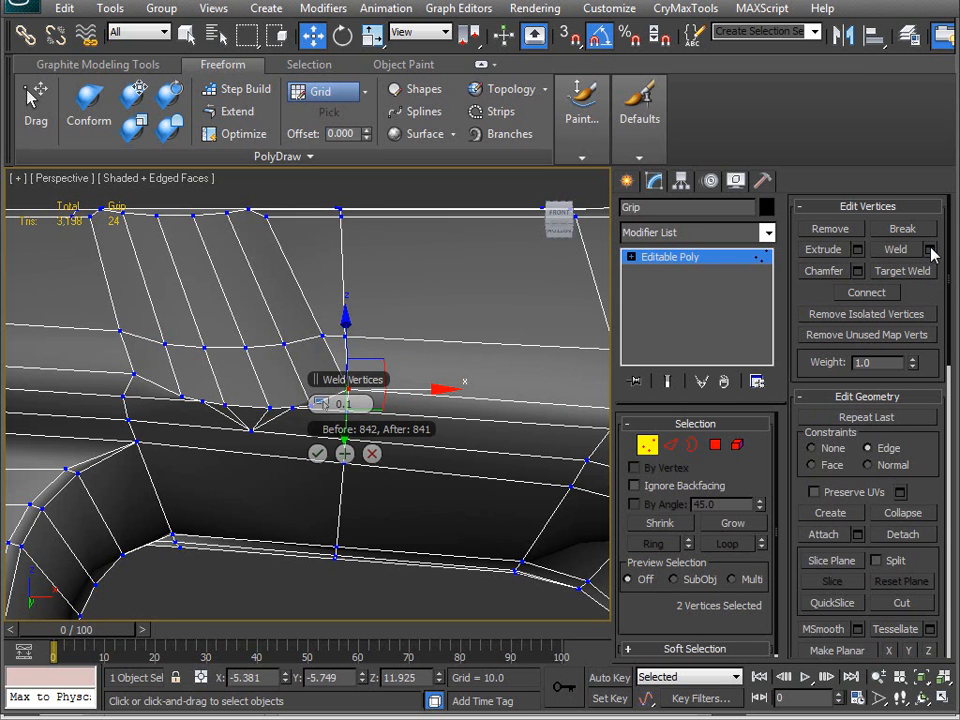
left_click(317, 453)
- Merge the closely spaced vertex pairs near the front and rear ends of the recess's lower edge with Optimize
middle_click_drag(300, 490, 296, 435, "alt")
left_click(237, 133)
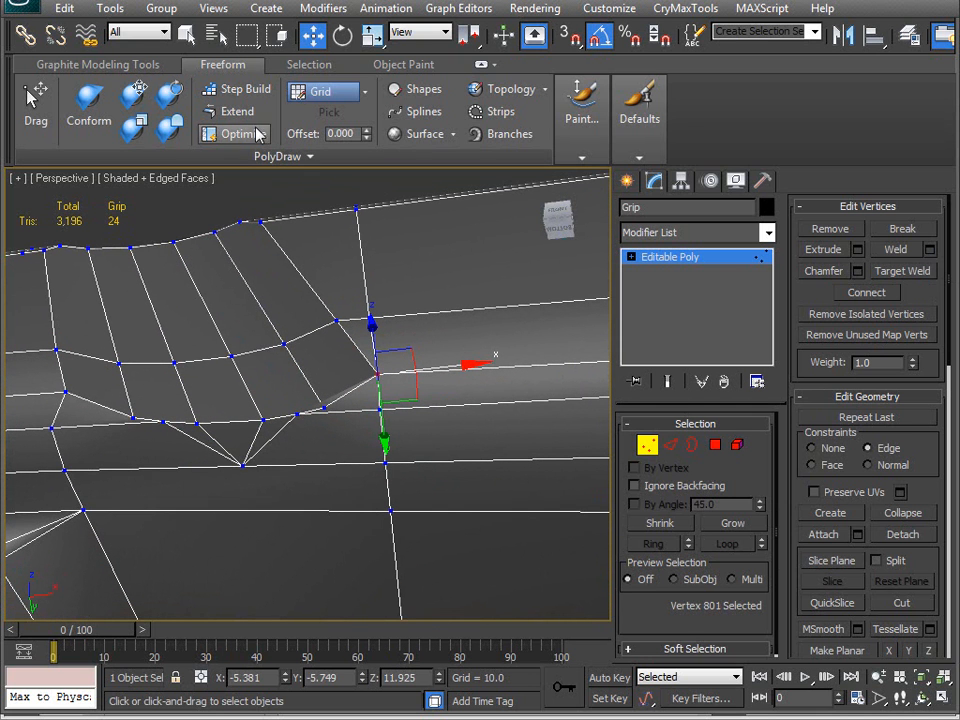
middle_click_drag(325, 410, 332, 445, "alt")
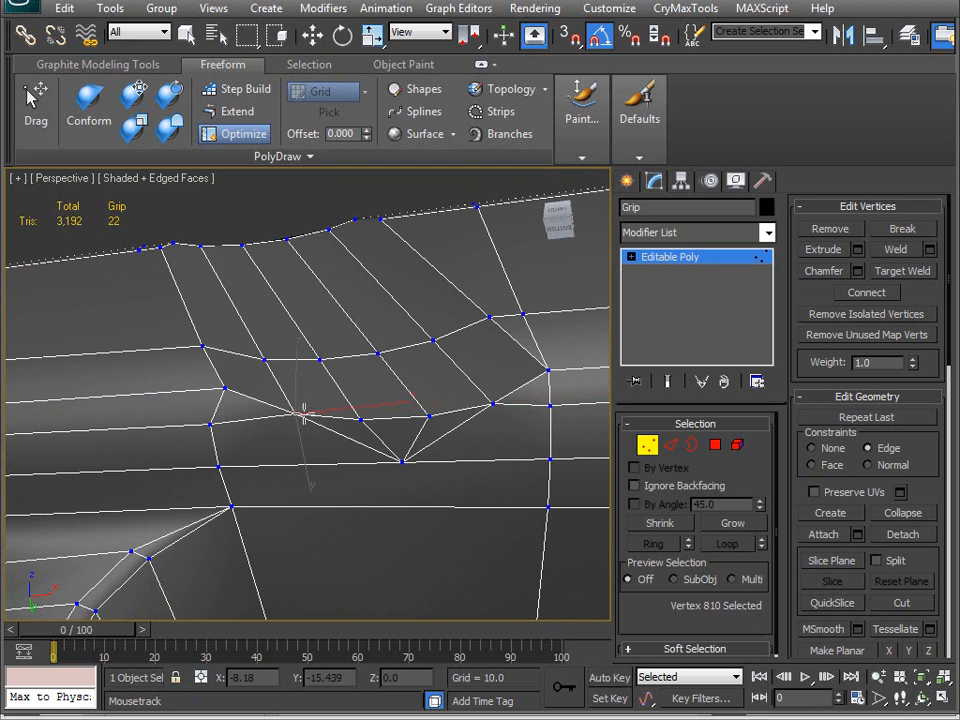
middle_click_drag(226, 478, 270, 413, "alt")
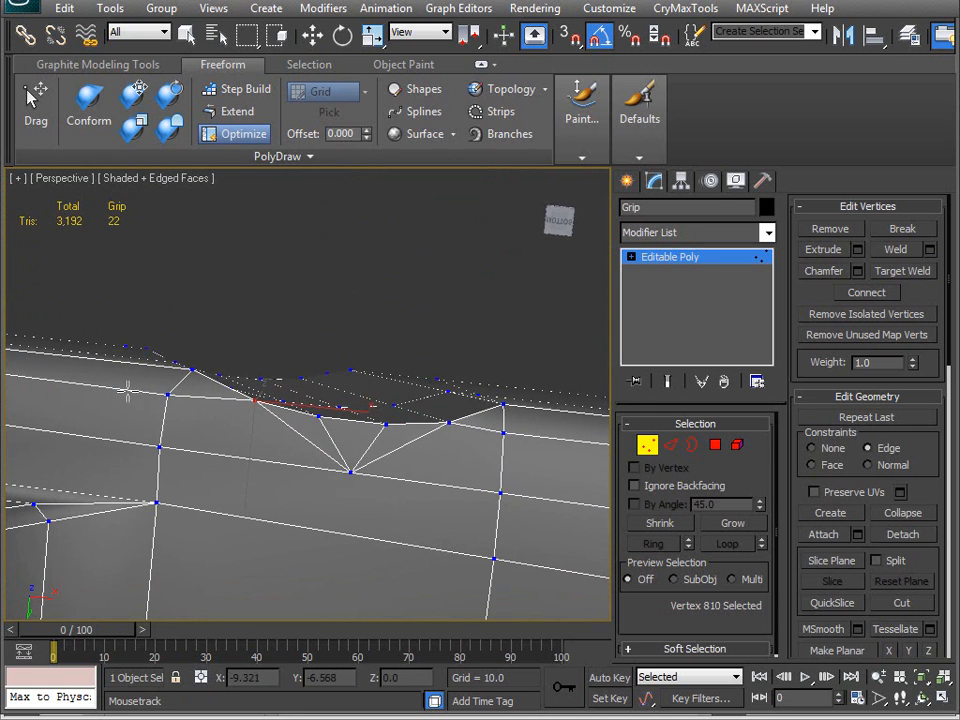
middle_click_drag(150, 392, 292, 447, "alt")
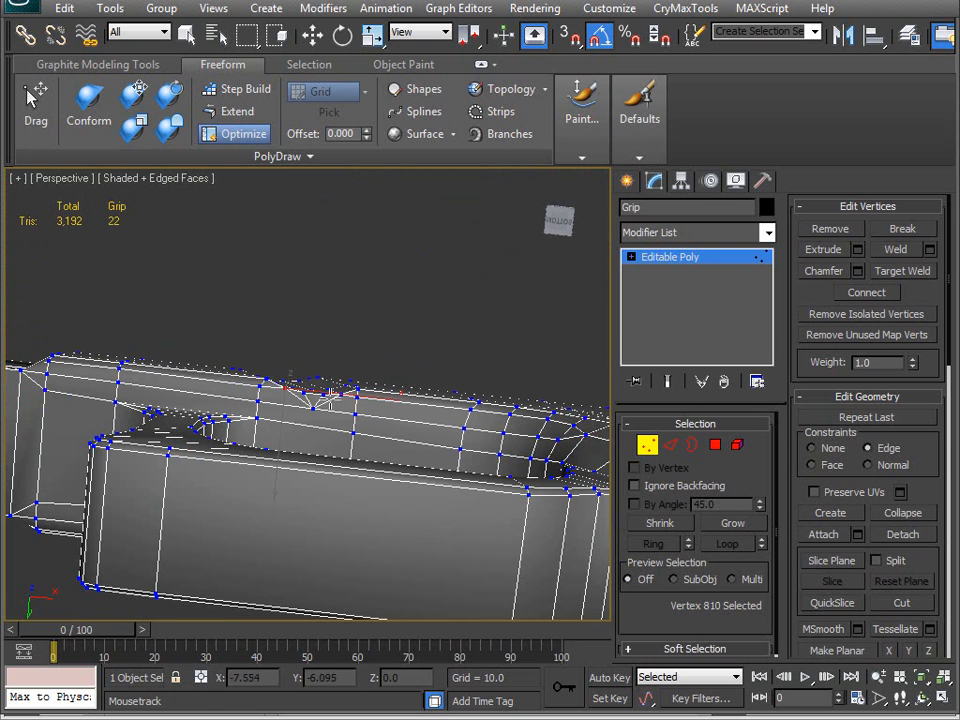
- Try to shift the two merged vertices on the recess's lower edge along Y with the constraint set to None
scroll(317, 403, "up", 5)
middle_click_drag(306, 429, 325, 440)
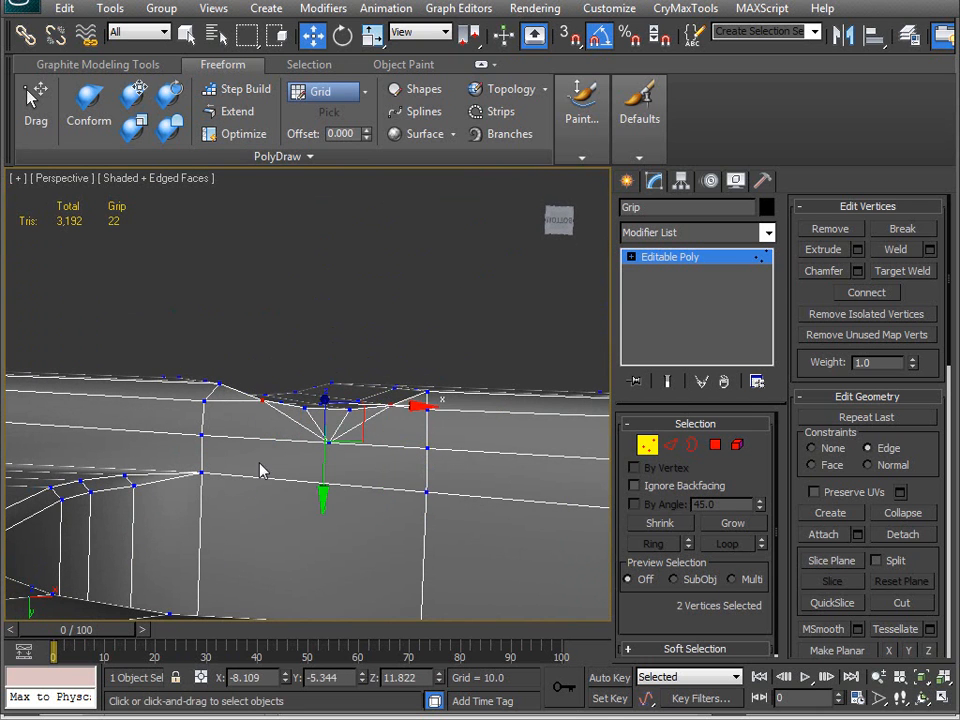
middle_click_drag(260, 481, 260, 481, "alt")
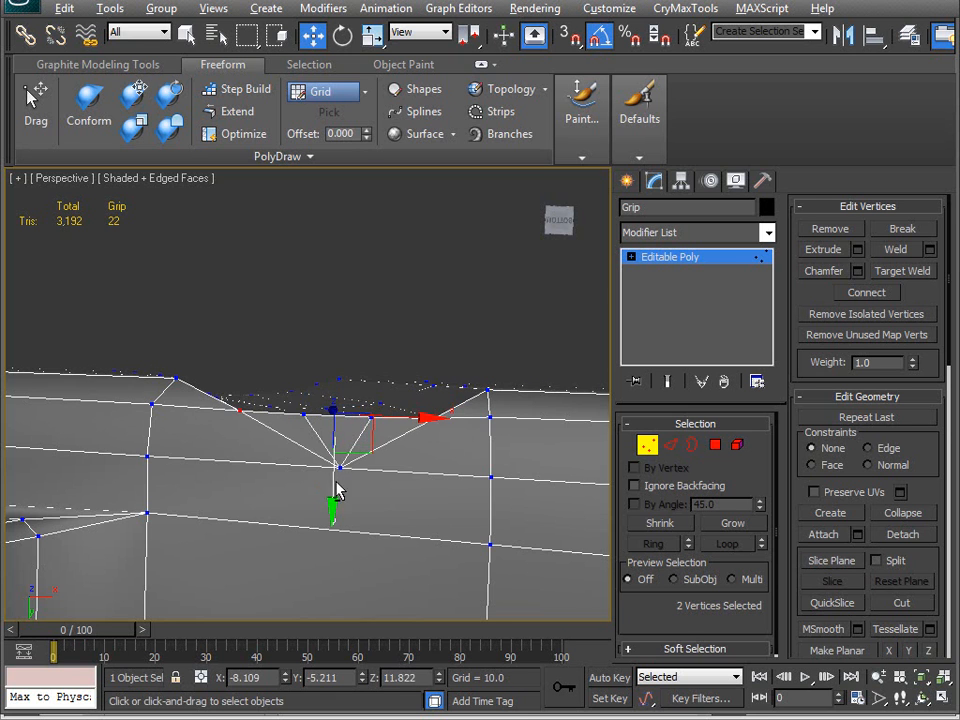
middle_click_drag(333, 480, 345, 555, "alt")
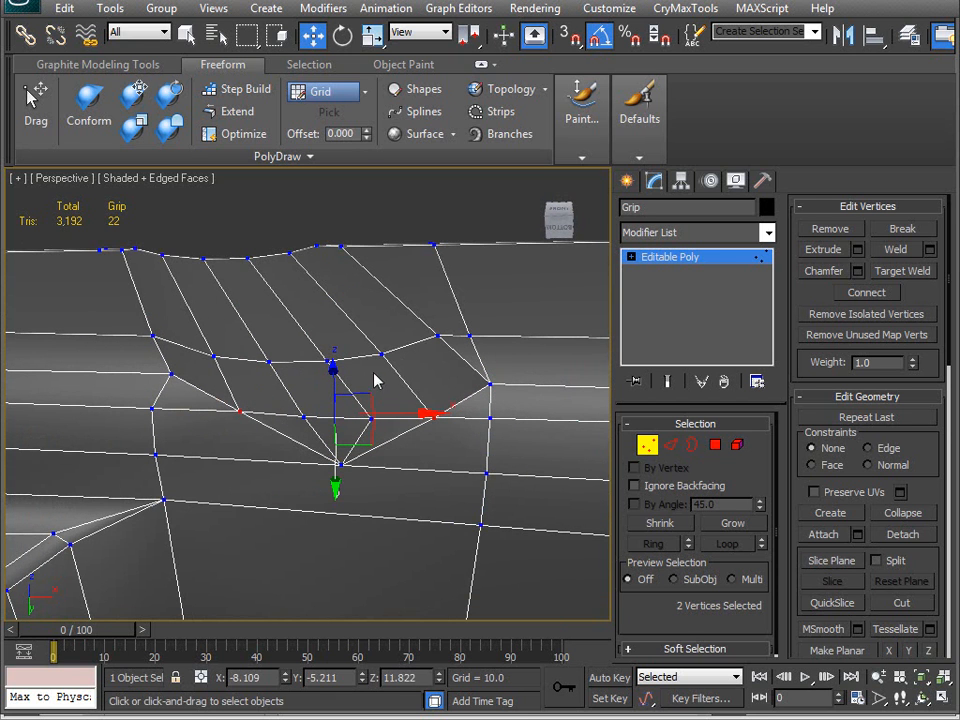
- Insert three vertices along the lengthwise body edge just above the recess's upper rim
middle_click_drag(333, 497, 364, 450, "alt")
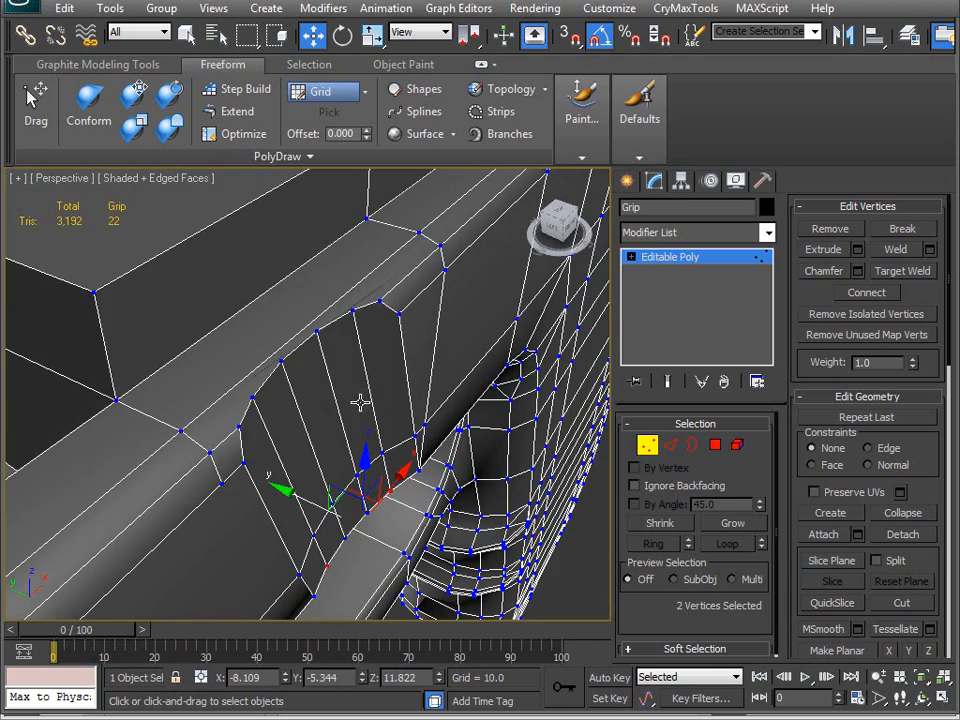
scroll(270, 491, "up", 10)
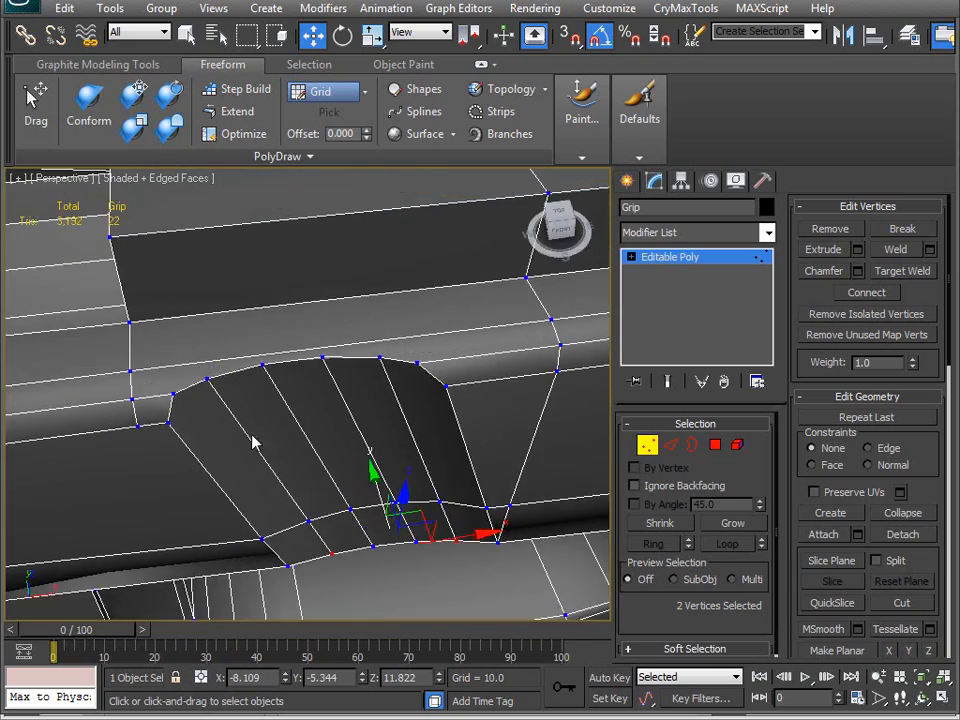
middle_click_drag(253, 441, 302, 404)
scroll(312, 420, "up", 3)
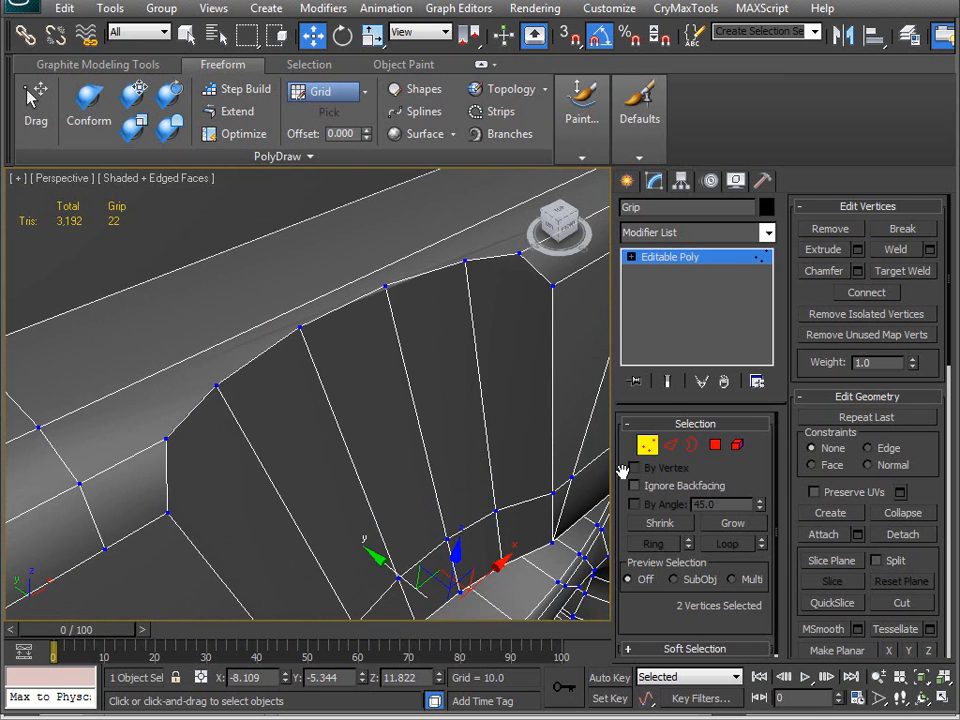
key("2")
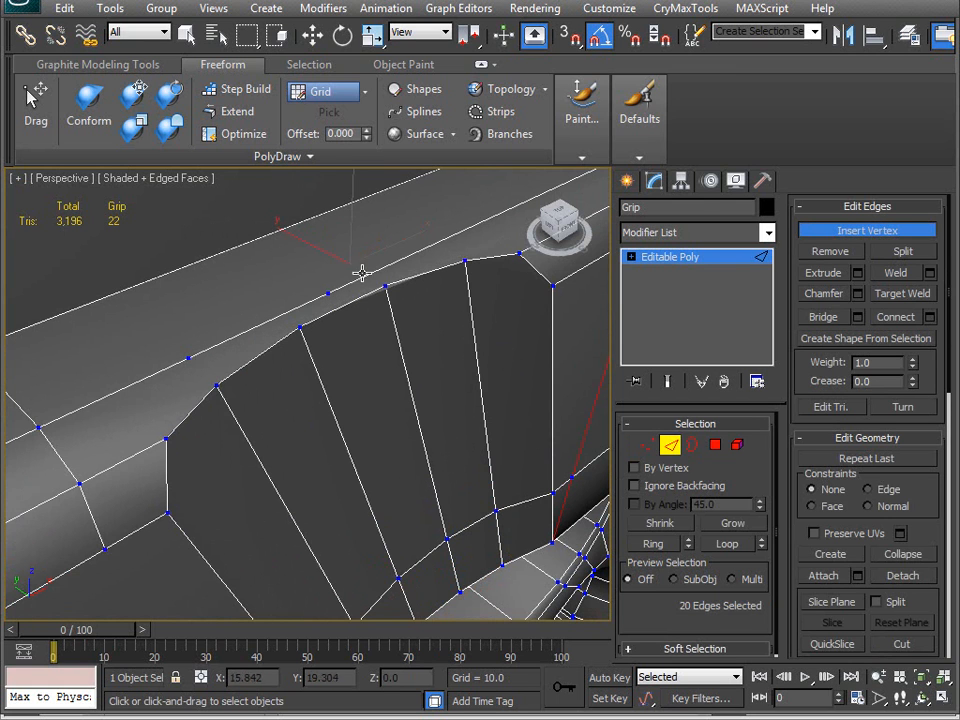
- Connect the three inserted vertices to the nearest vertices on the recess's upper rim with Optimize
middle_click_drag(469, 343, 444, 388, "alt")
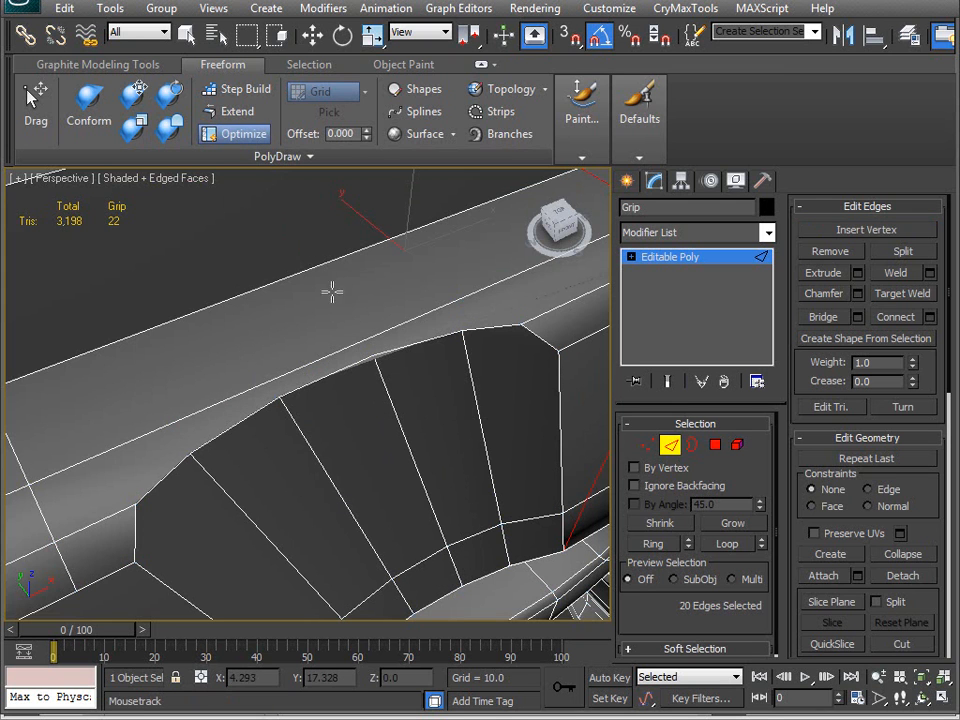
key("1")
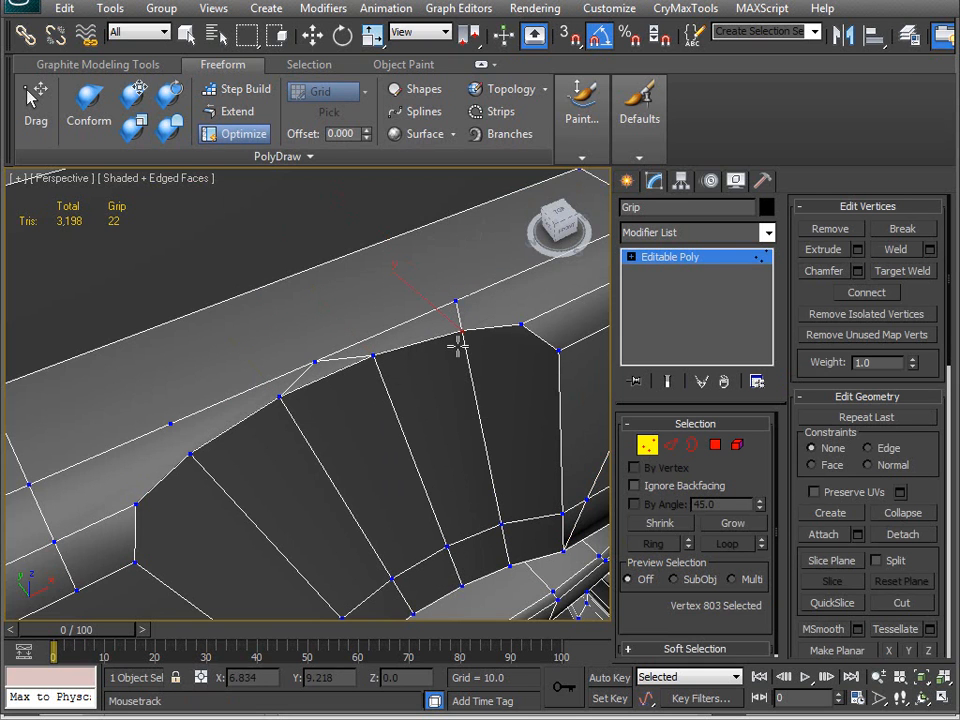
middle_click_drag(133, 475, 187, 467)
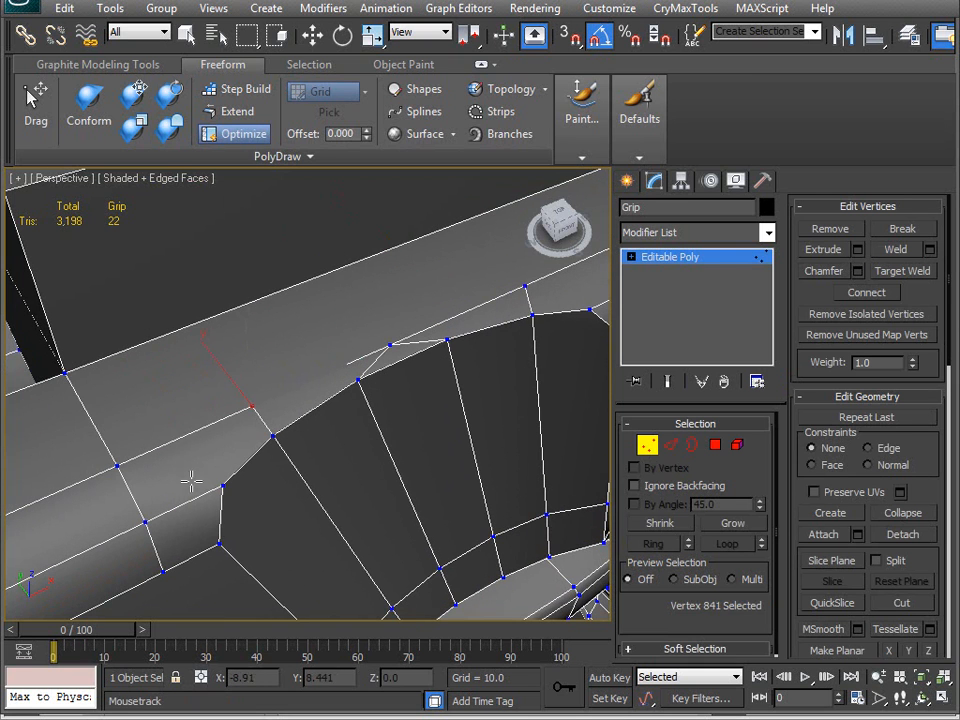
middle_click_drag(73, 461, 206, 513)
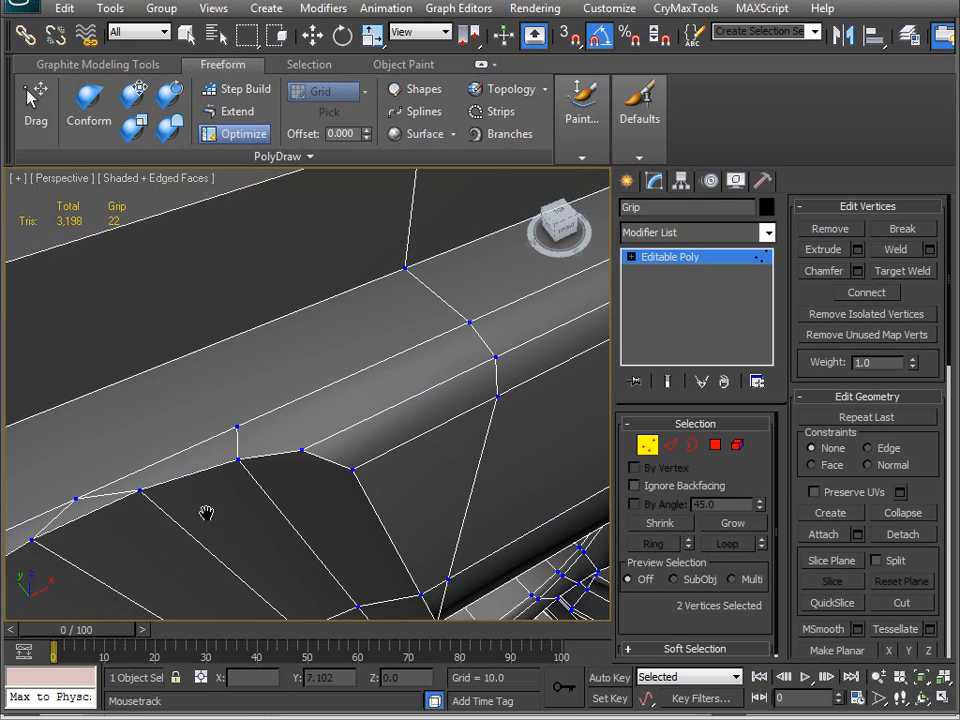
- Remove the stray diagonal edge cutting across the rounded end profile of the body ahead of the recess
middle_click_drag(396, 410, 540, 440, "alt")
middle_click_drag(460, 415, 456, 433, "alt")
key("w")
key("2")
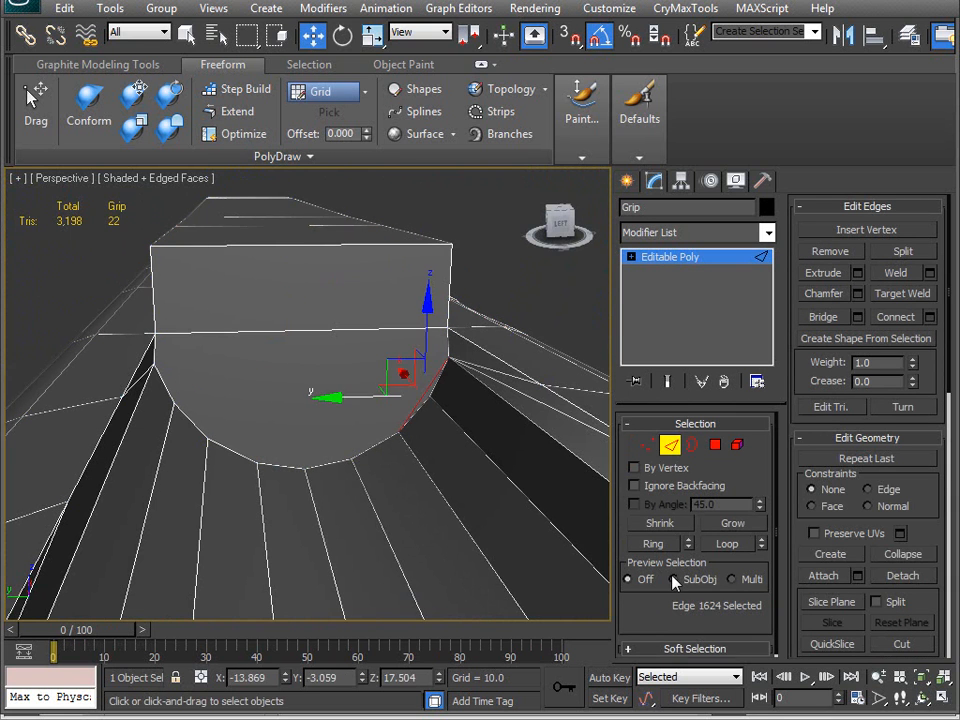
key("BackSpace")
- Connect the inserted vertices and the recess's upper corners to the surrounding body vertices with Optimize
middle_click_drag(577, 499, 231, 456)
scroll(261, 401, "up", 8)
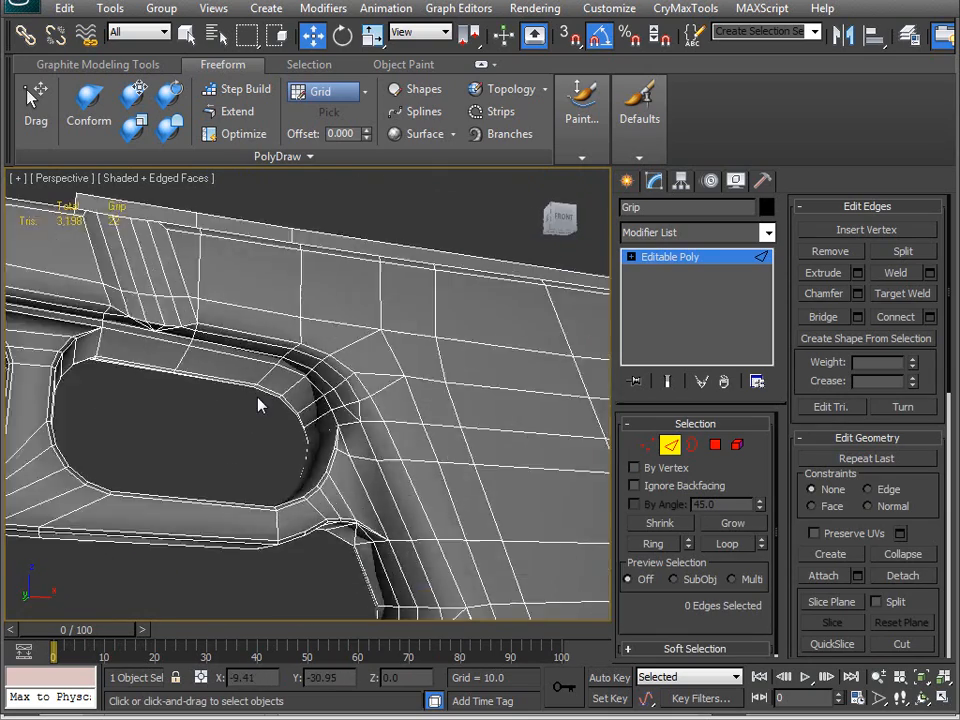
scroll(296, 558, "down", 5)
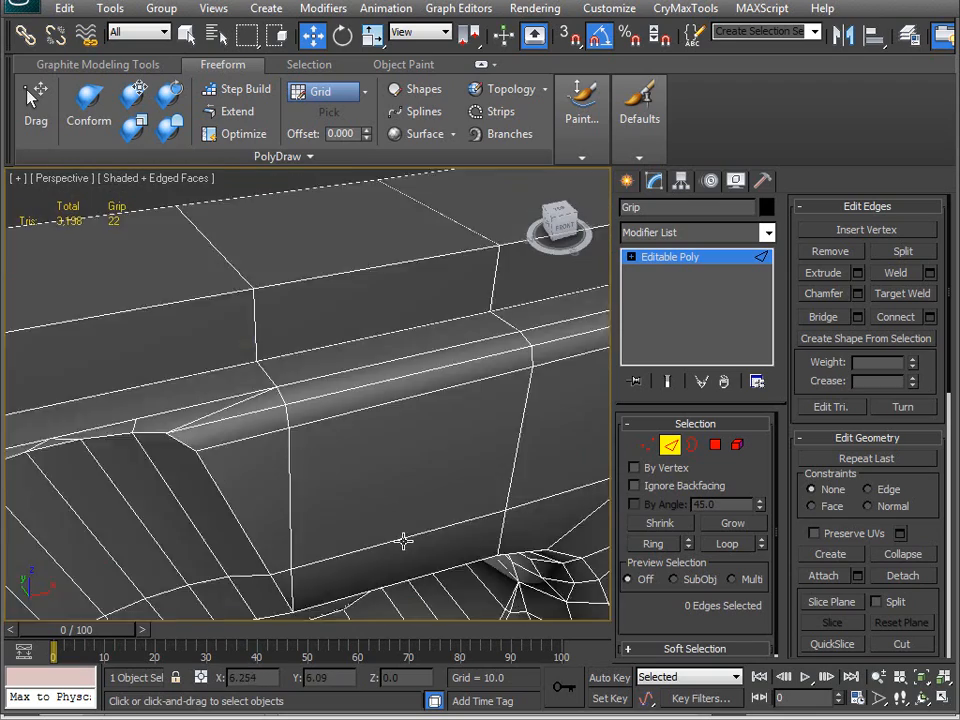
middle_click_drag(447, 452, 356, 411, "alt")
key("1")
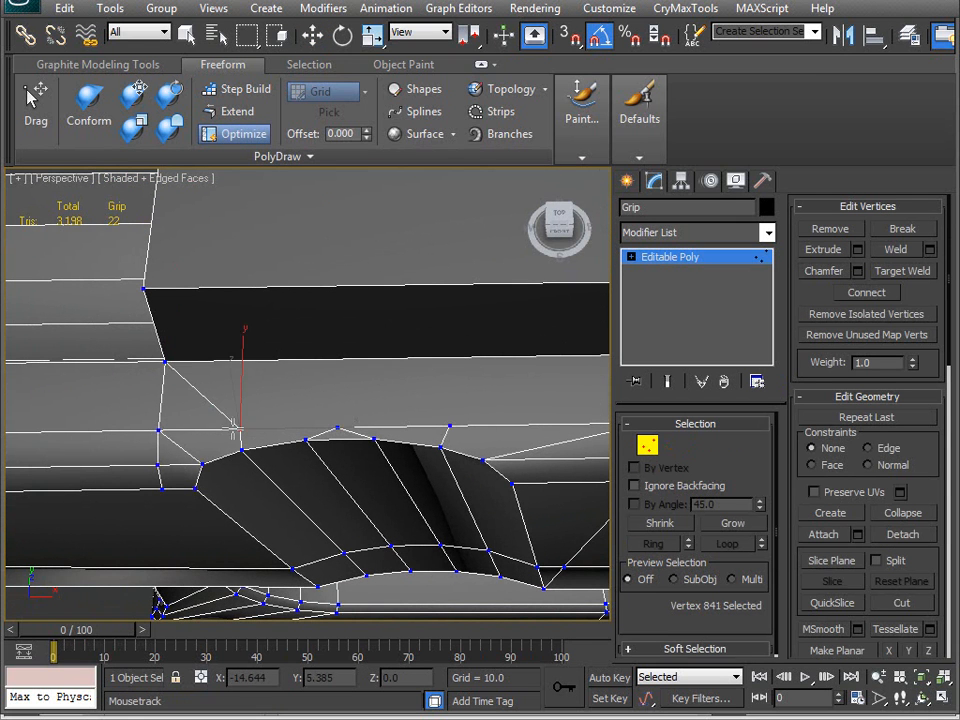
middle_click_drag(402, 408, 292, 425)
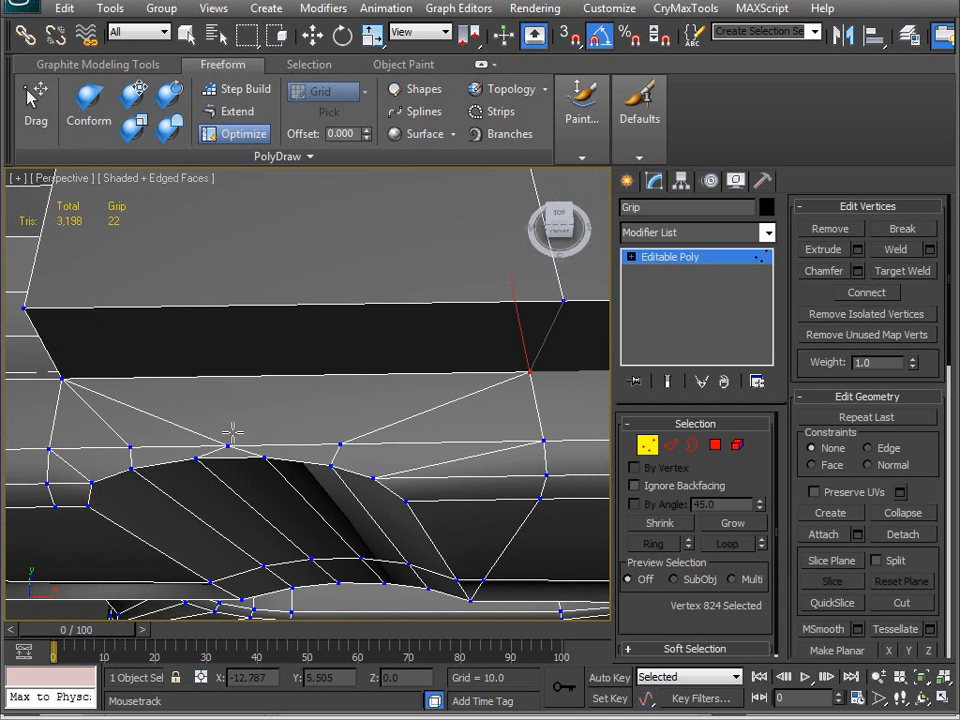
middle_click_drag(225, 442, 311, 488, "alt")
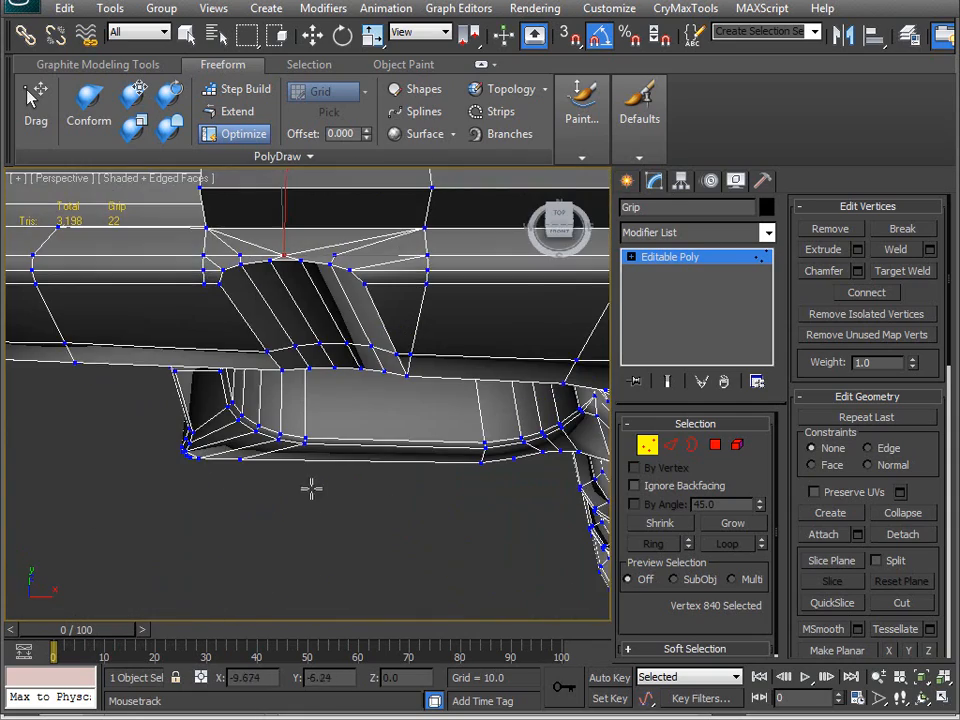
- Replace the diagonal edge where the trigger guard meets the grip's front with a short edge on the opposite side
left_click(647, 445)
middle_click_drag(373, 542, 395, 380, "alt")
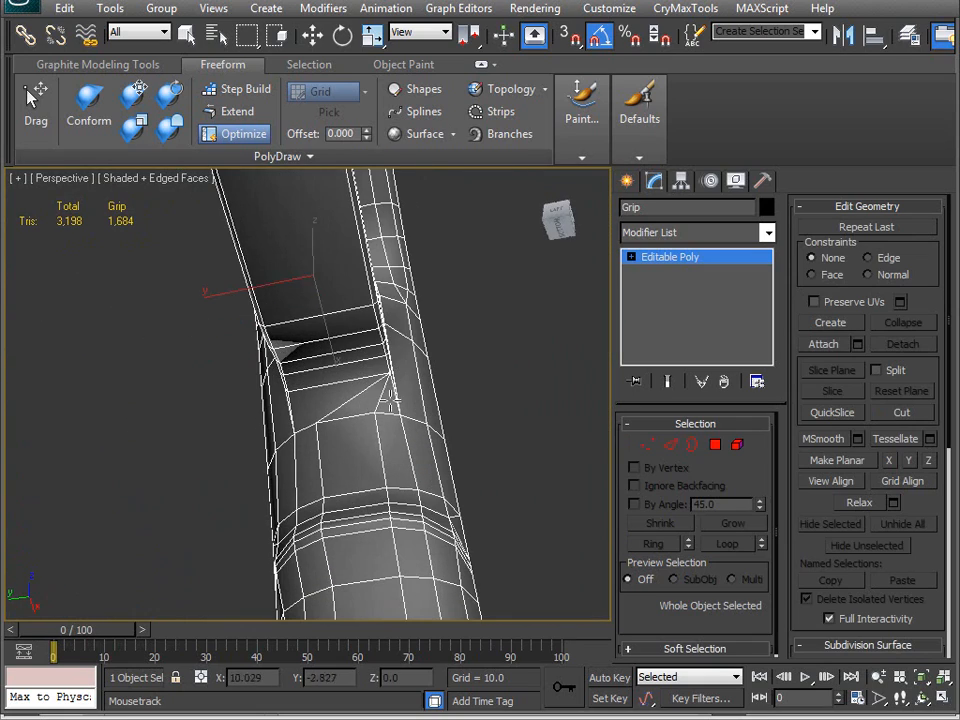
key("2")
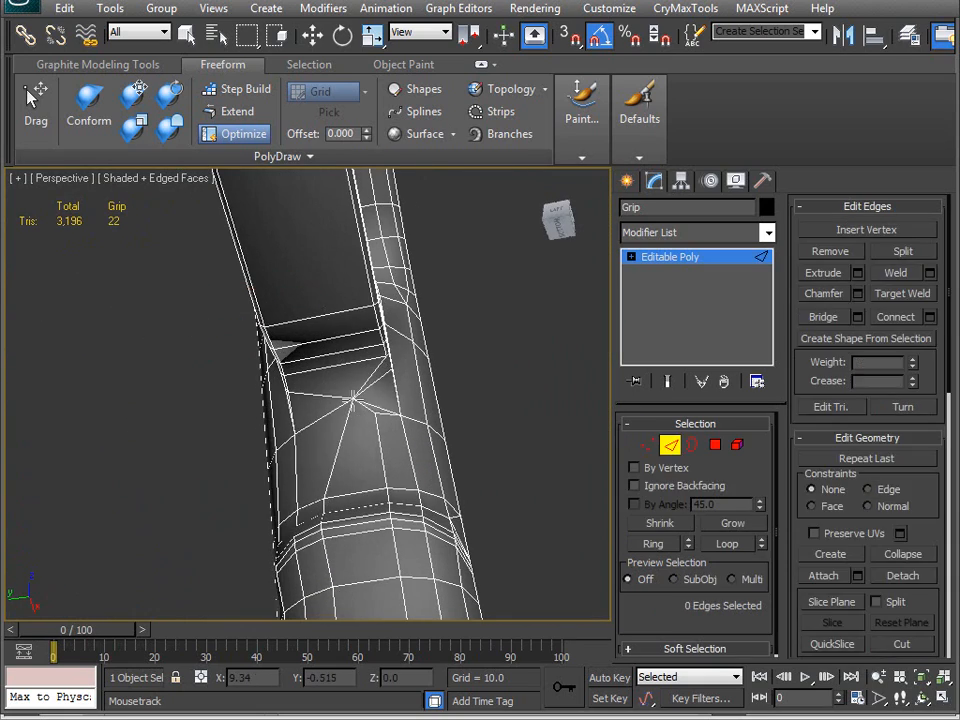
key("w")
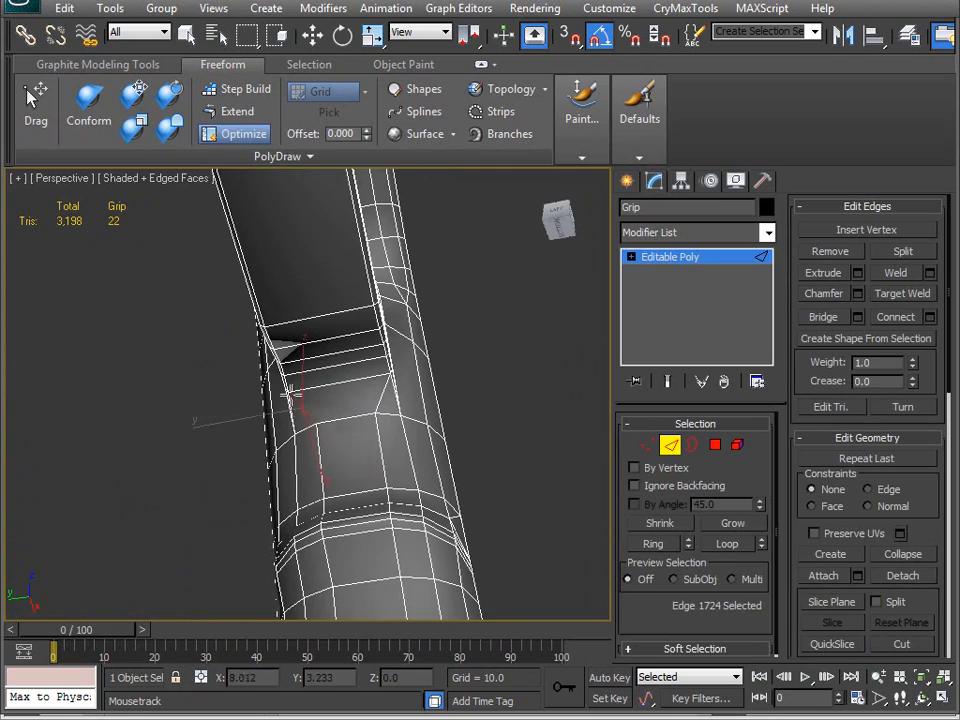
- Examine the mesh around the trigger guard, the slanted recess and the grip's front from several angles
middle_click_drag(452, 418, 242, 522, "alt")
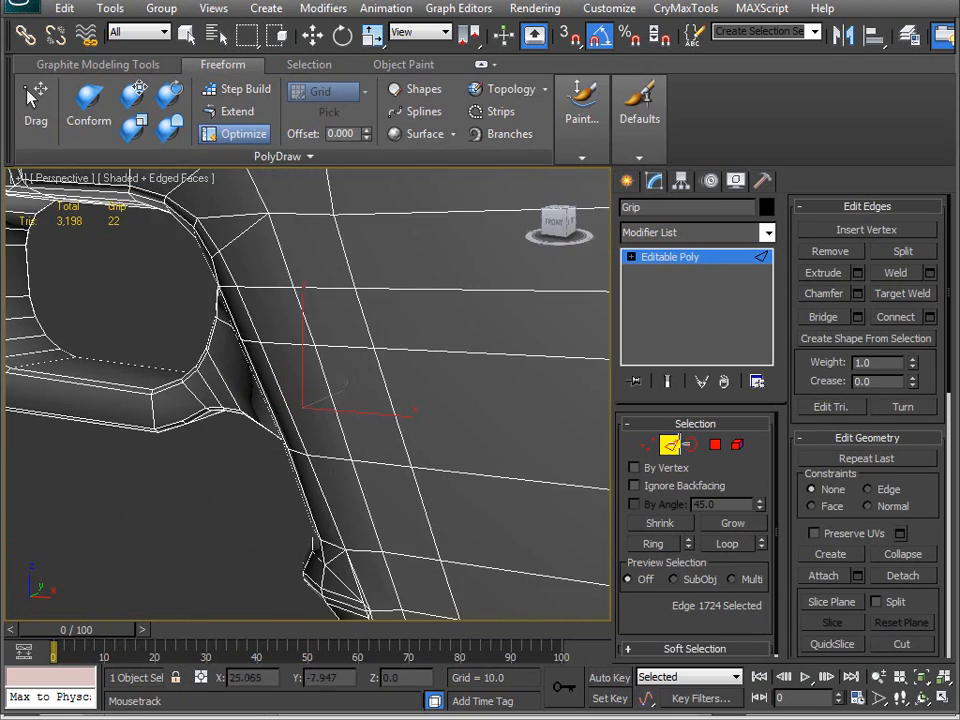
middle_click_drag(141, 489, 241, 442, "alt")
scroll(319, 424, "up", 3)
key("1")
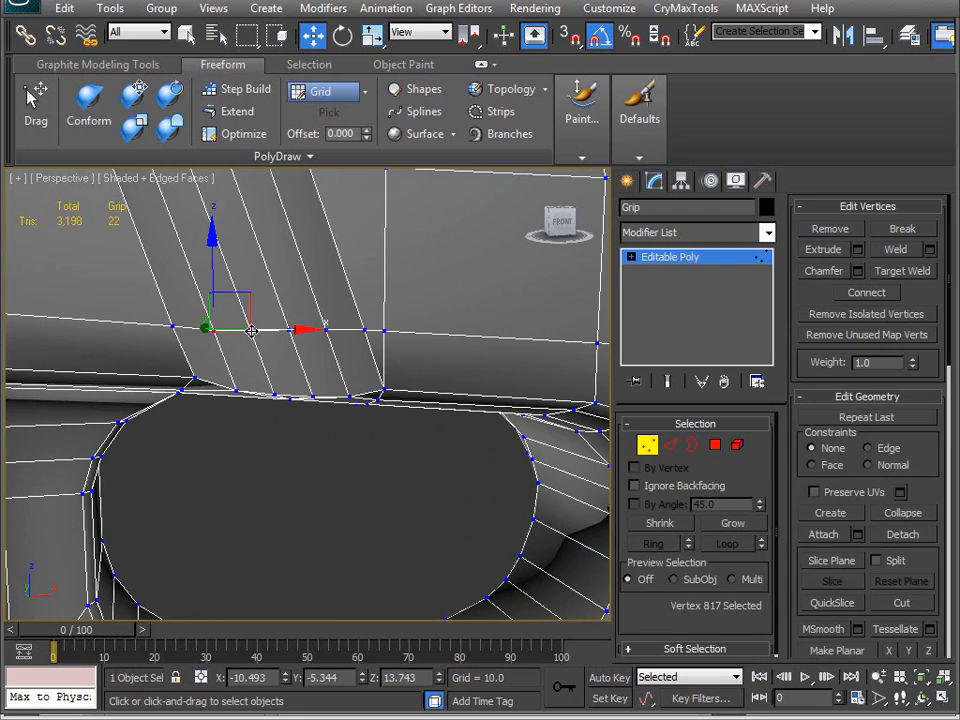
middle_click_drag(316, 446, 462, 457, "alt")
left_click(648, 445)
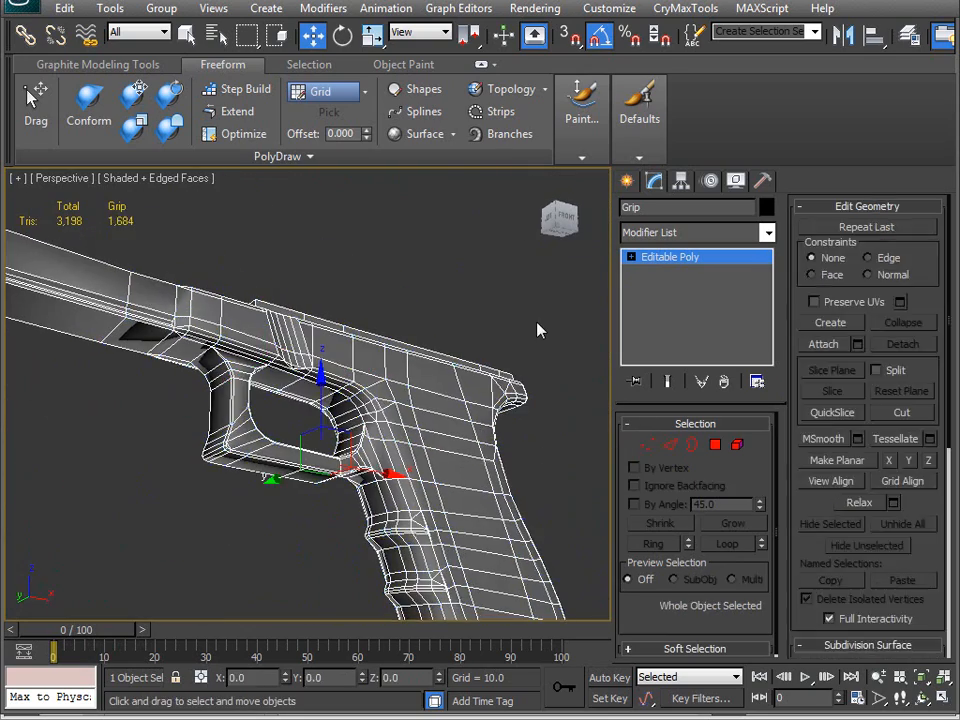
left_click(369, 411)
middle_click_drag(369, 411, 362, 487, "alt")
middle_click_drag(410, 460, 441, 336, "alt")
scroll(455, 415, "down", 5)
scroll(458, 428, "up", 5)
left_click(450, 453)
scroll(450, 453, "down", 5)
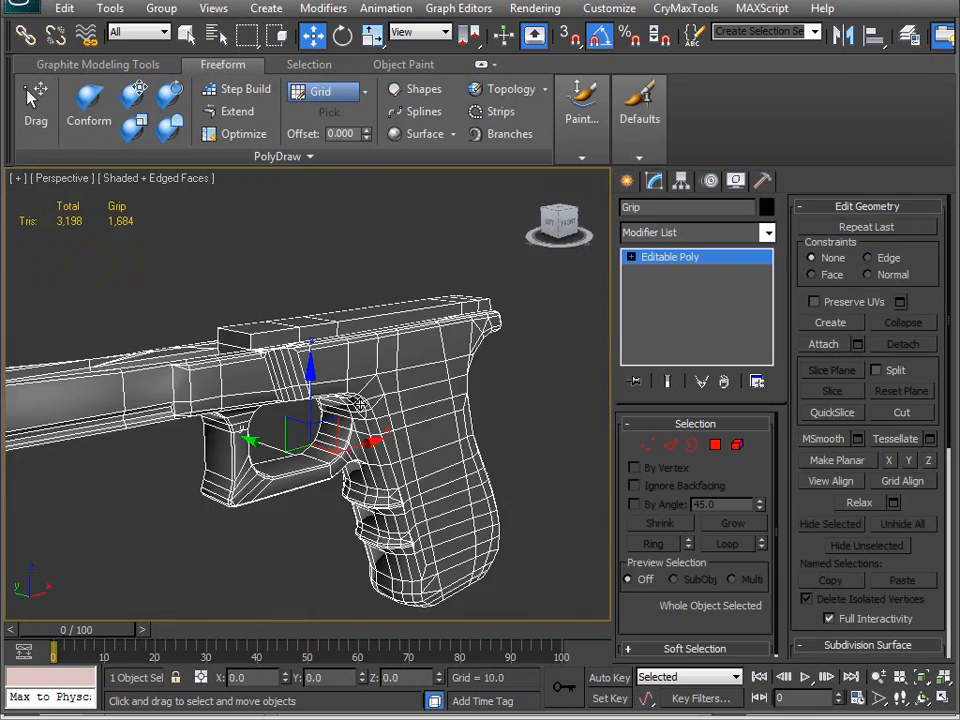
scroll(450, 453, "up", 2)
middle_click_drag(450, 453, 400, 550, "alt")
scroll(300, 580, "up", 3)
middle_click_drag(298, 580, 370, 365, "alt")
scroll(369, 392, "up", 6)
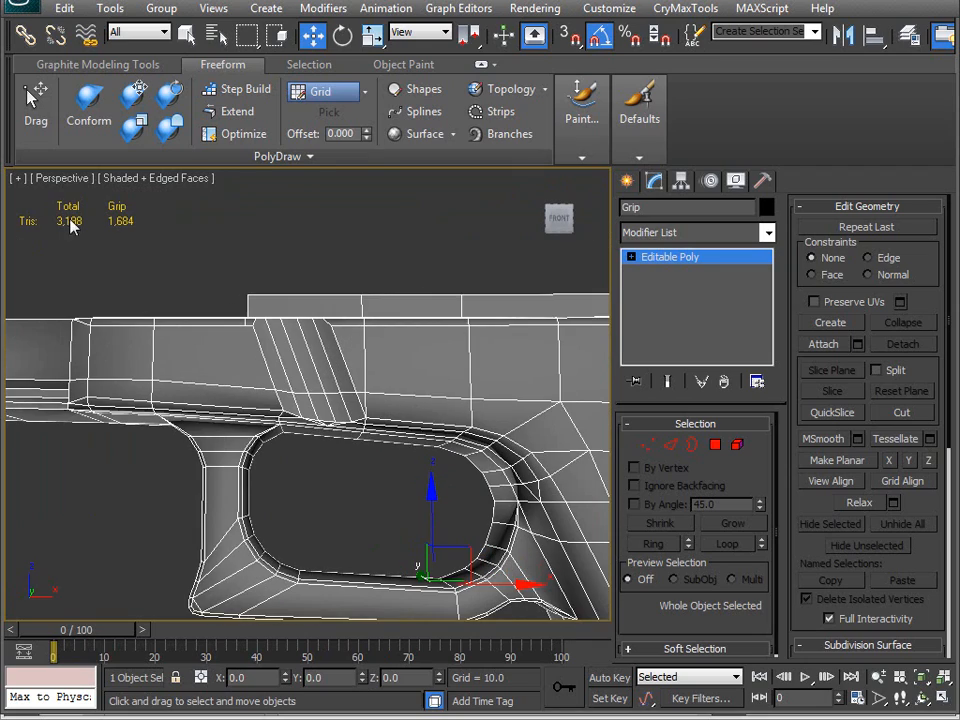
middle_click_drag(278, 495, 309, 478)
middle_click_drag(251, 452, 519, 585, "alt")
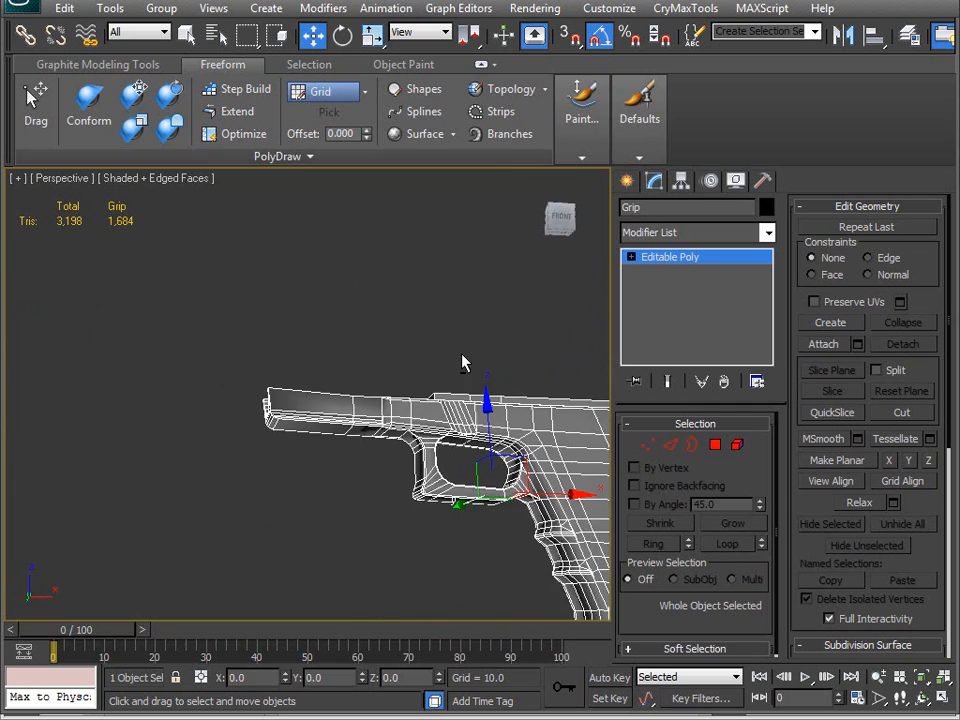
- Inspect the topology of the Grip's front body section and its transition ahead of the trigger guard
scroll(476, 356, "up", 8)
scroll(315, 528, "up", 10)
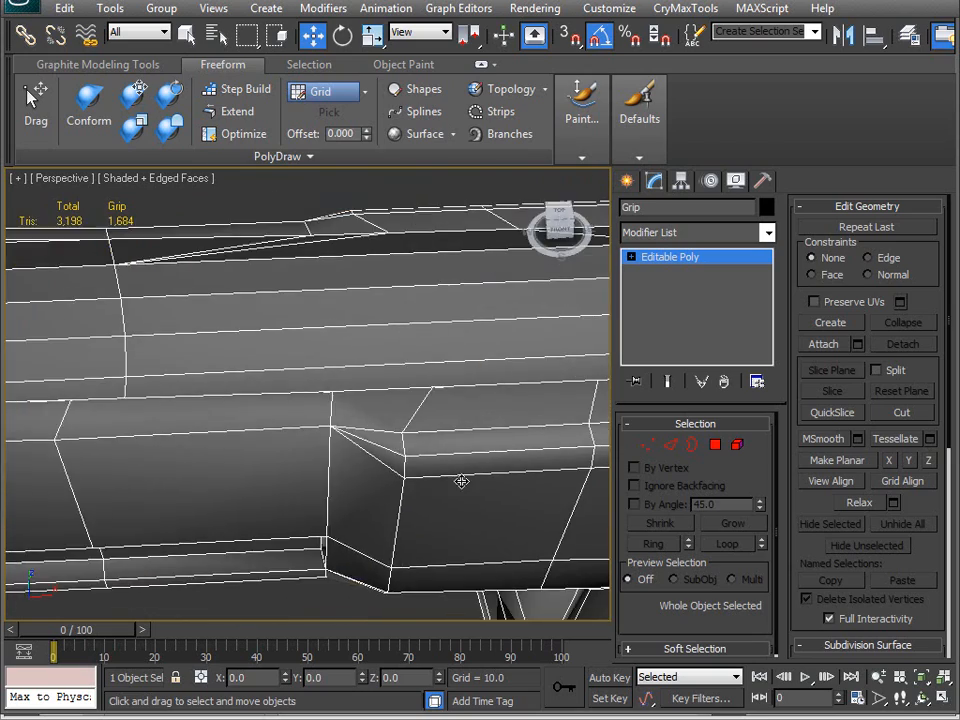
scroll(274, 388, "down", 10)
middle_click_drag(300, 360, 460, 420, "alt")
scroll(460, 450, "up", 8)
middle_click_drag(470, 528, 366, 412, "alt")
scroll(420, 450, "up", 3)
scroll(351, 511, "down", 3)
middle_click_drag(390, 463, 418, 511, "alt")
middle_click_drag(343, 357, 333, 420, "alt")
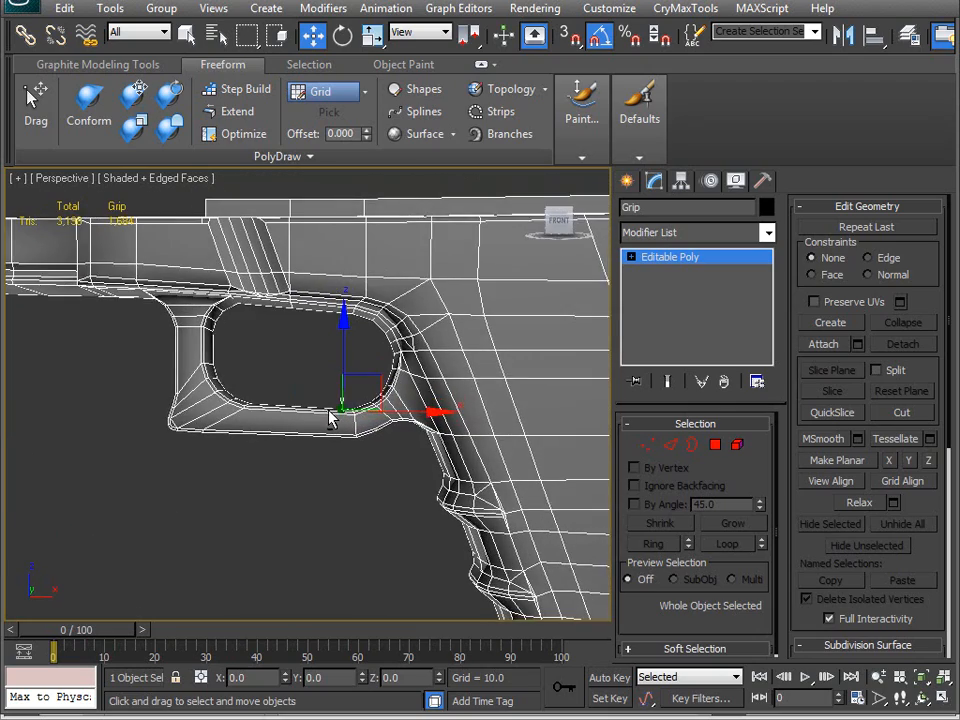
- Inspect the trigger guard's shape, centring on the selected vertices of its lower front corner
scroll(315, 424, "down", 5)
scroll(313, 450, "up", 7)
middle_click_drag(330, 465, 506, 467, "alt")
scroll(365, 470, "down", 2)
scroll(493, 450, "up", 5)
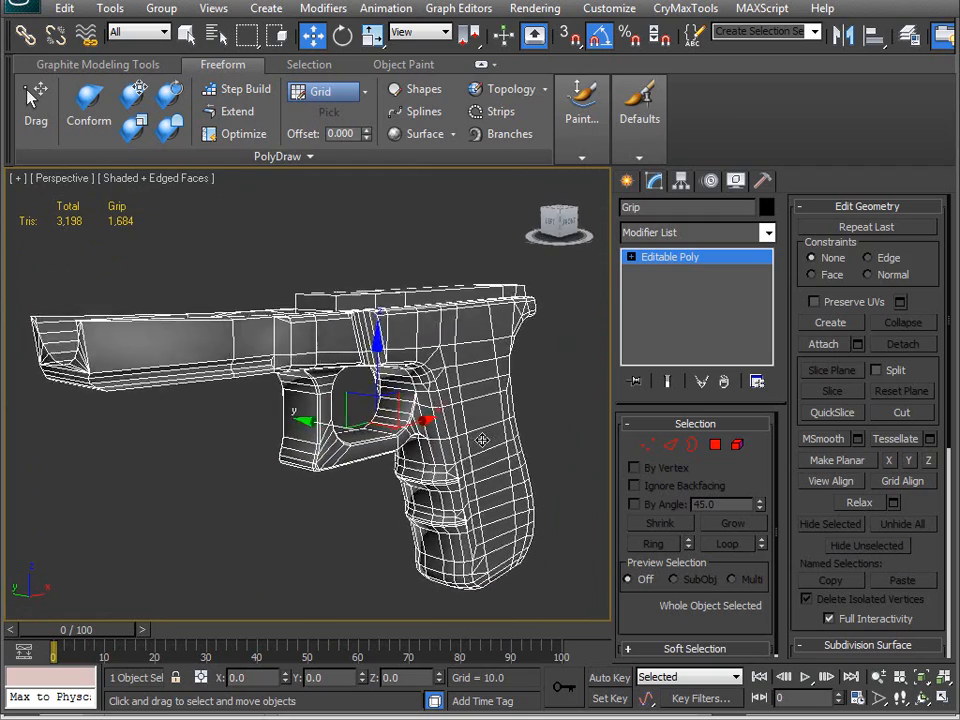
middle_click_drag(437, 439, 223, 493, "alt")
scroll(330, 398, "up", 4)
key("1")
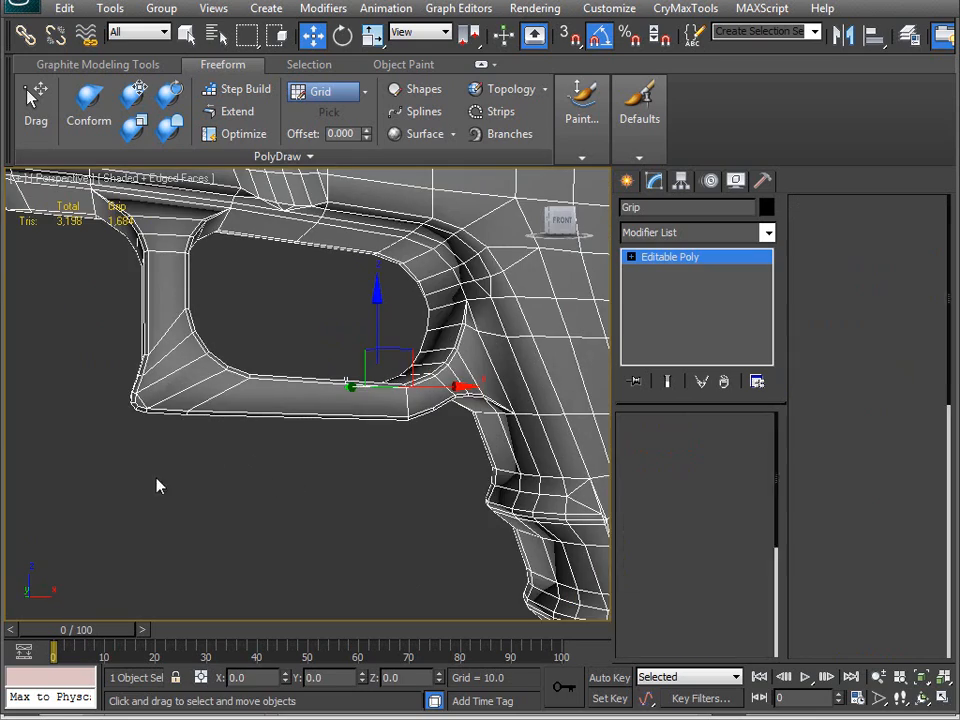
left_click_drag(277, 311, 277, 311)
key("z")
middle_click_drag(321, 371, 352, 526, "alt")
scroll(485, 483, "down", 4)
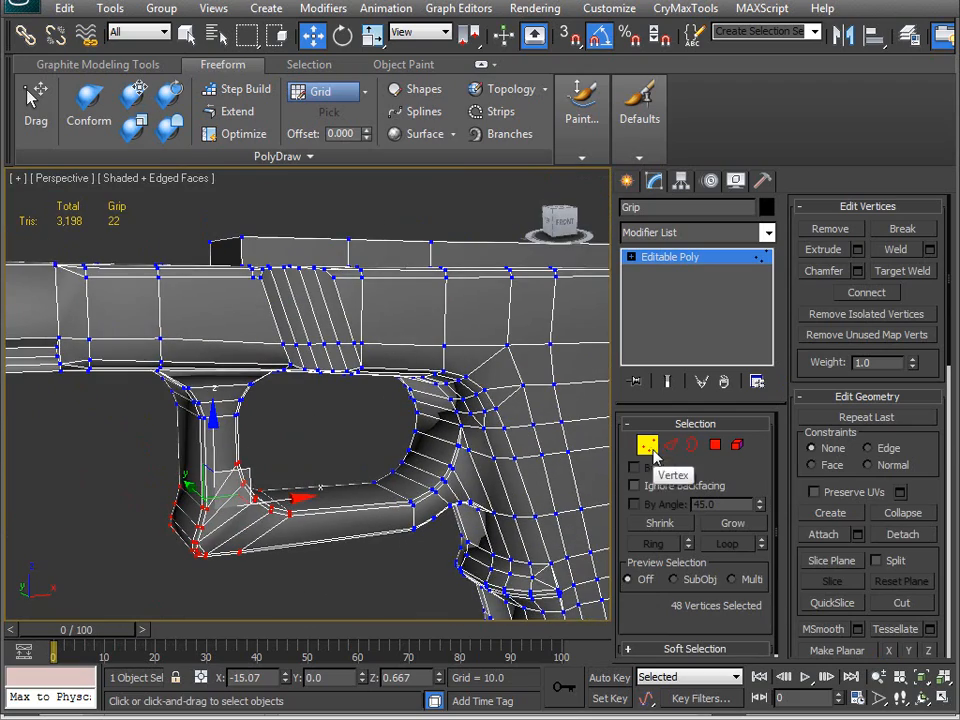
left_click(648, 445)
middle_click_drag(261, 427, 270, 447)
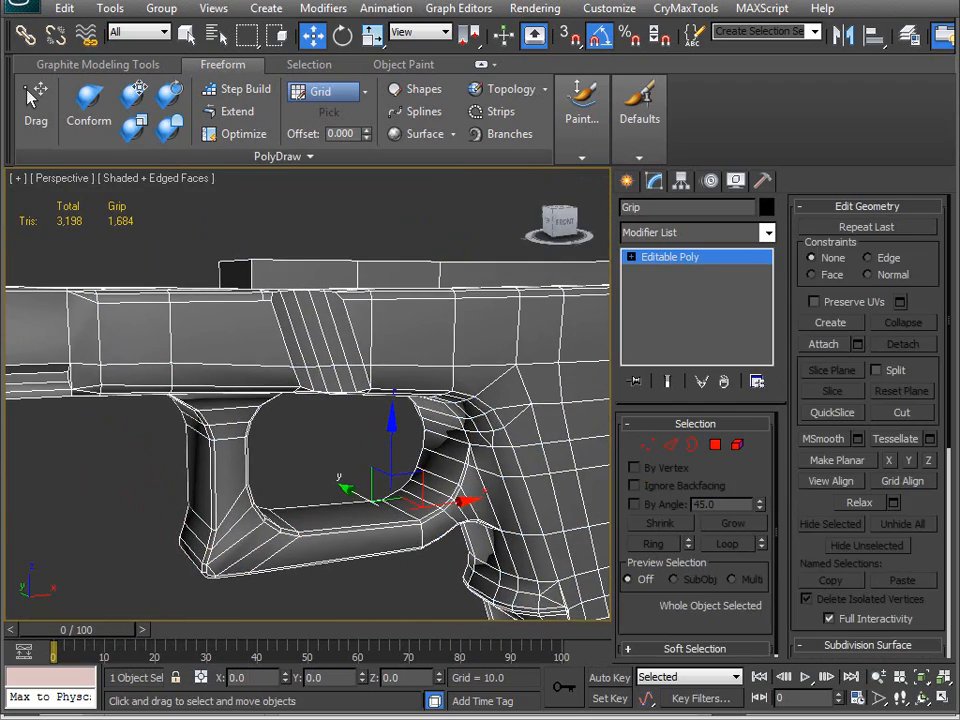
- Switch to Photoshop to check the area above the trigger guard in Gen3.jpg, and compare it with the Grip's recess in 3ds Max
key("alt+Tab")
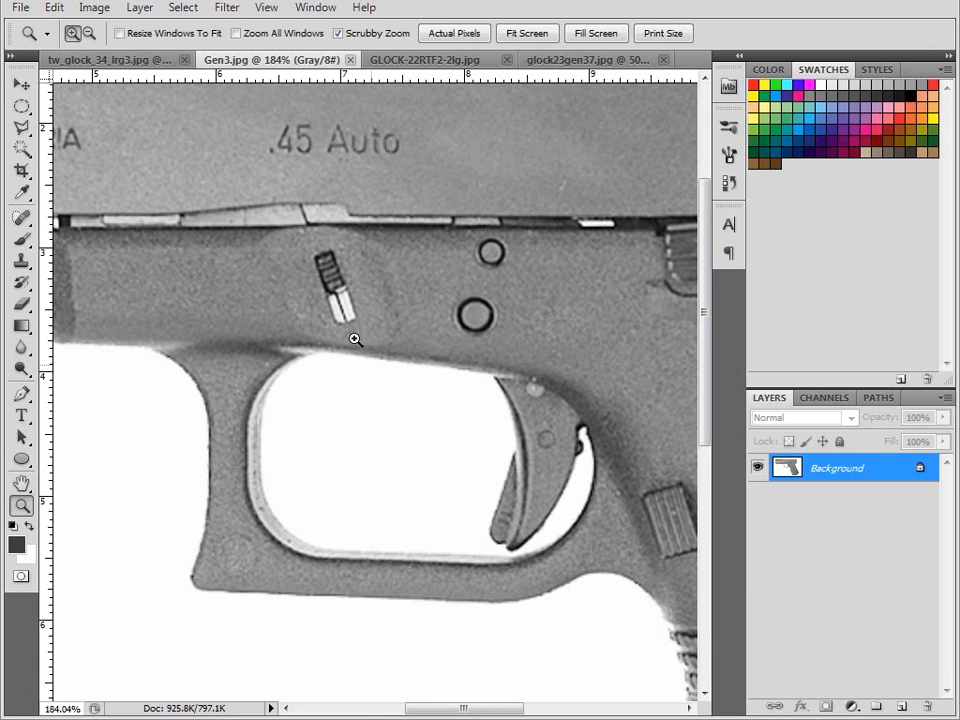
key("alt+Tab")
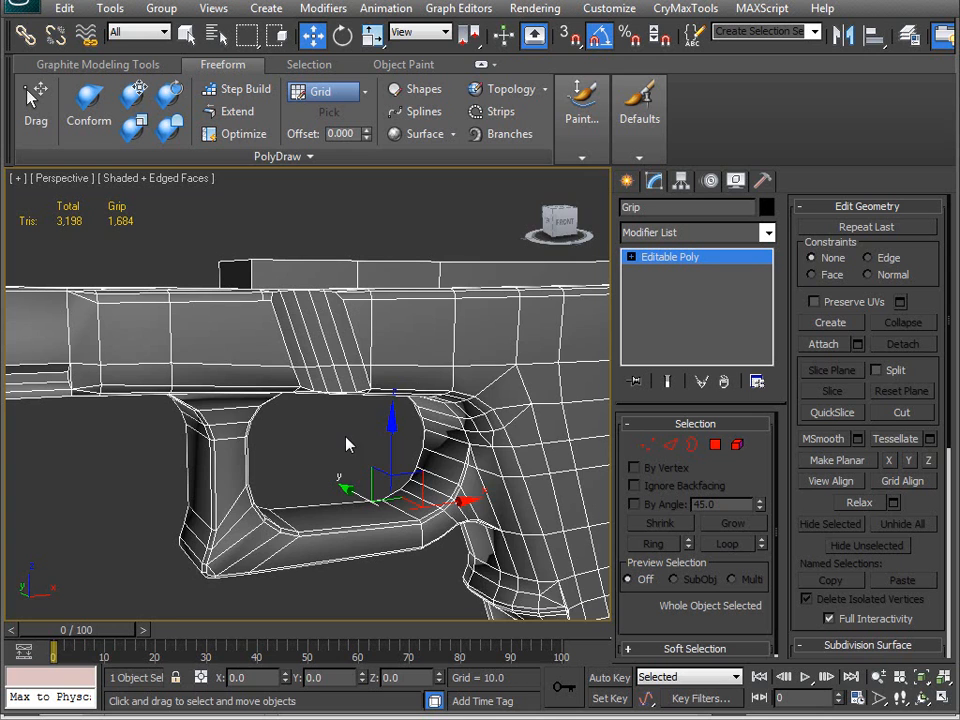
scroll(294, 439, "up", 2)
scroll(358, 463, "up", 2)
scroll(368, 477, "up", 8)
scroll(397, 481, "down", 3)
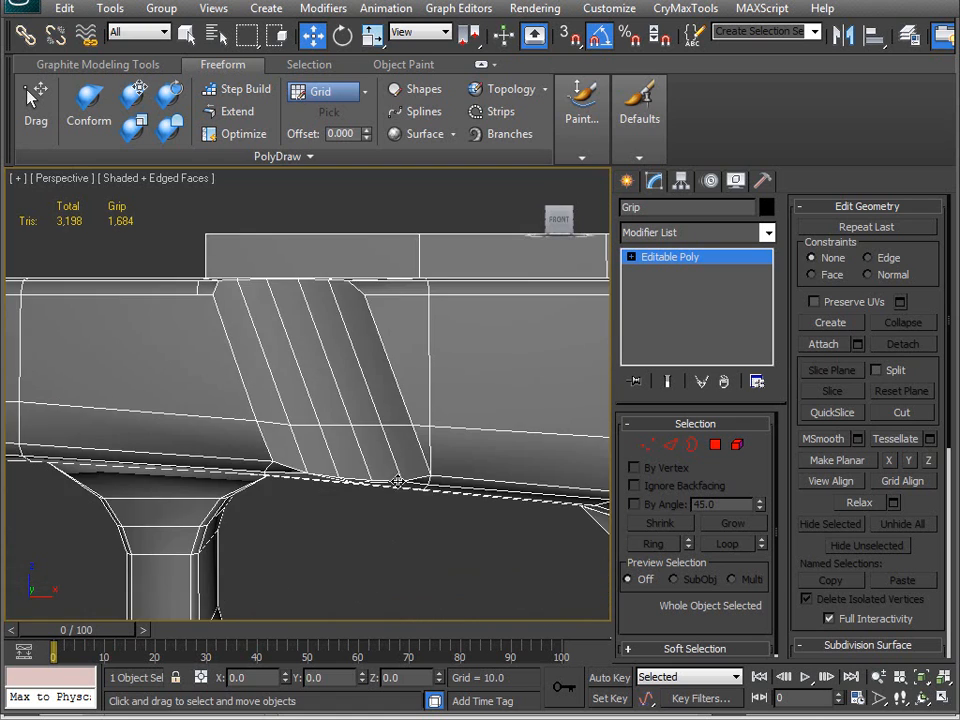
mouse_move(386, 486)
middle_mouse_down("alt")
mouse_move(396, 534)
mouse_move(381, 493)
mouse_move(394, 478)
middle_mouse_up("alt")
scroll(399, 483, "up", 1)
- Set the constraint to Edge and slide the second vertex of the recess's lower cross row slightly up its slanted edge
key("1")
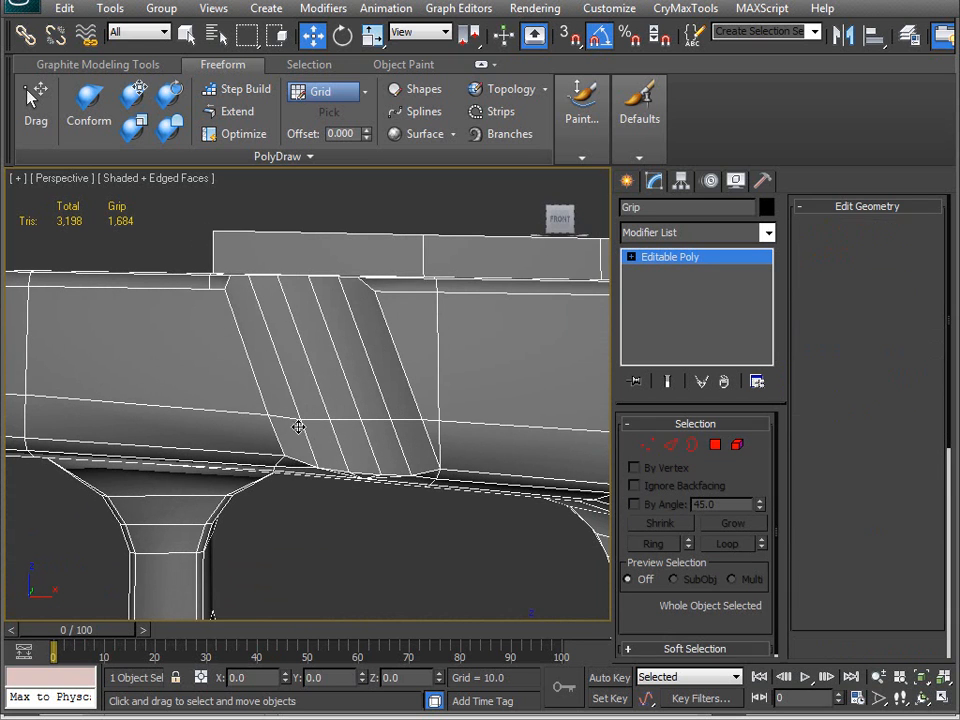
left_click(299, 420)
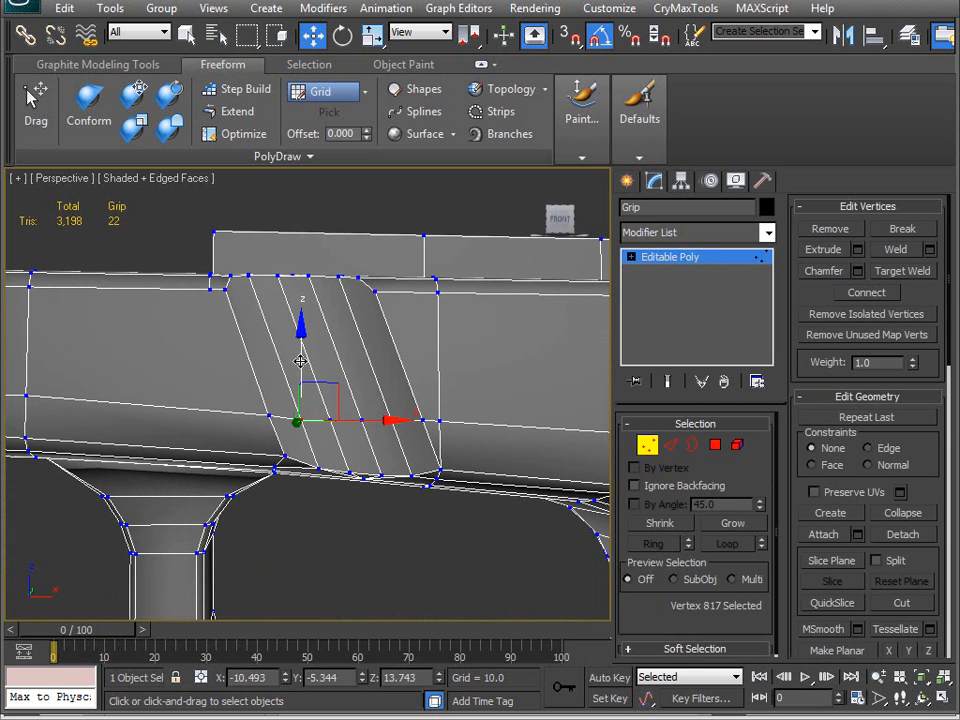
scroll(300, 395, "up", 5)
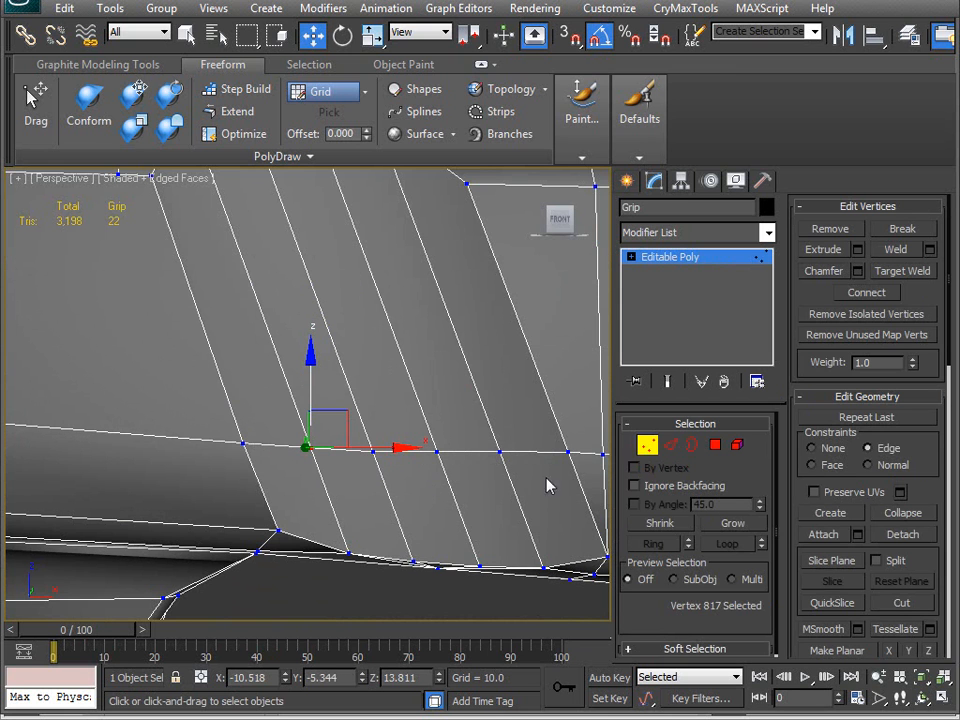
scroll(392, 454, "down", 5)
left_click(394, 540)
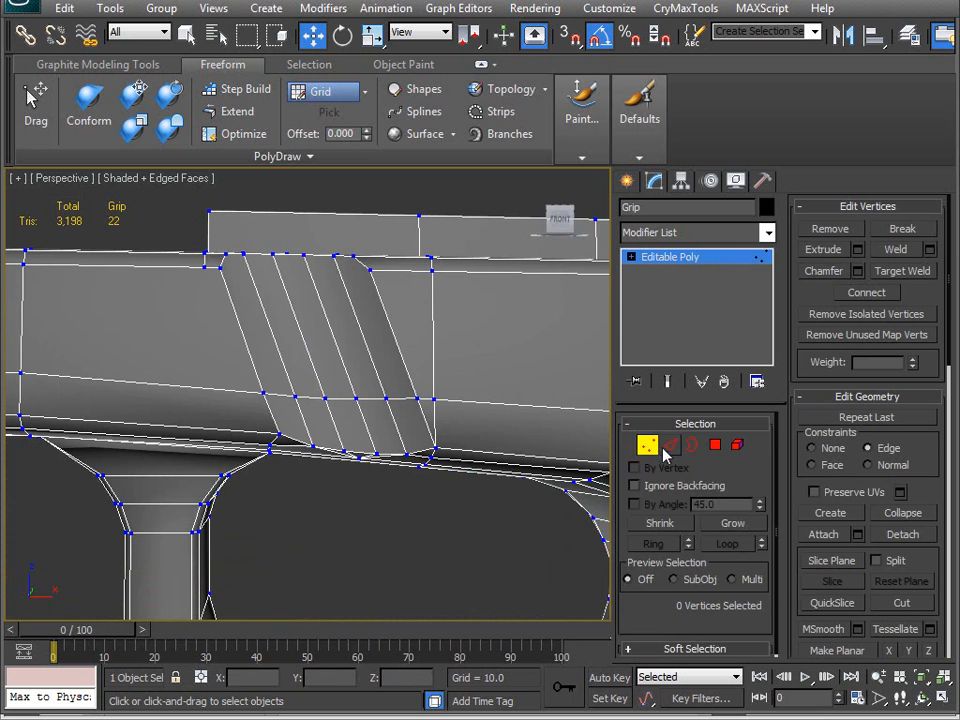
middle_click_drag(340, 395, 420, 475, "alt")
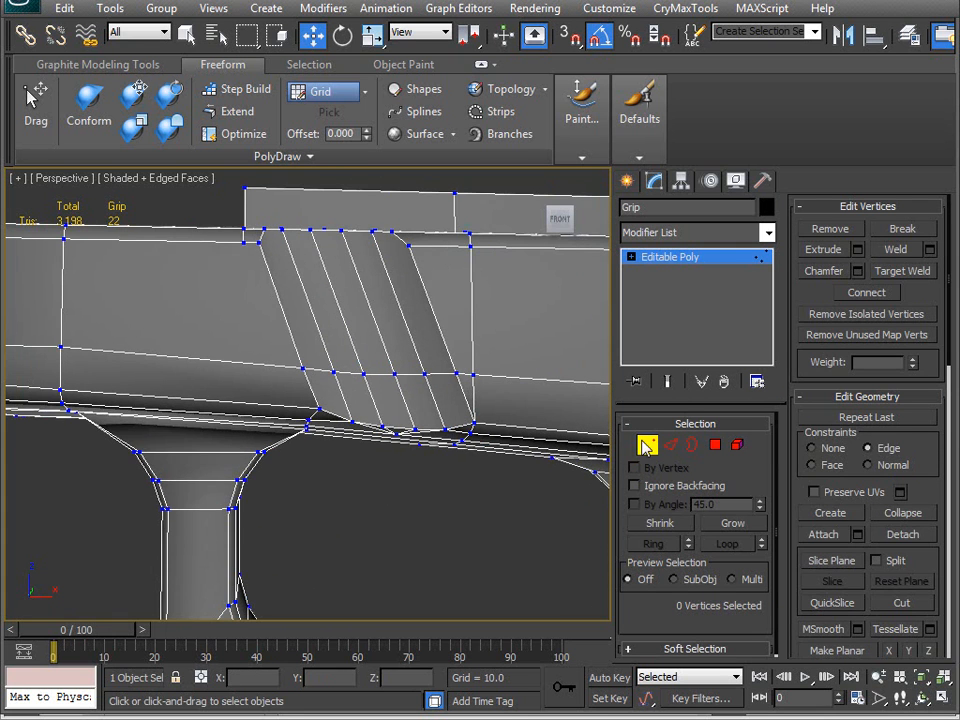
left_click(646, 444)
mouse_move(295, 462)
middle_mouse_down("alt")
mouse_move(281, 489)
mouse_move(300, 478)
middle_mouse_up("alt")
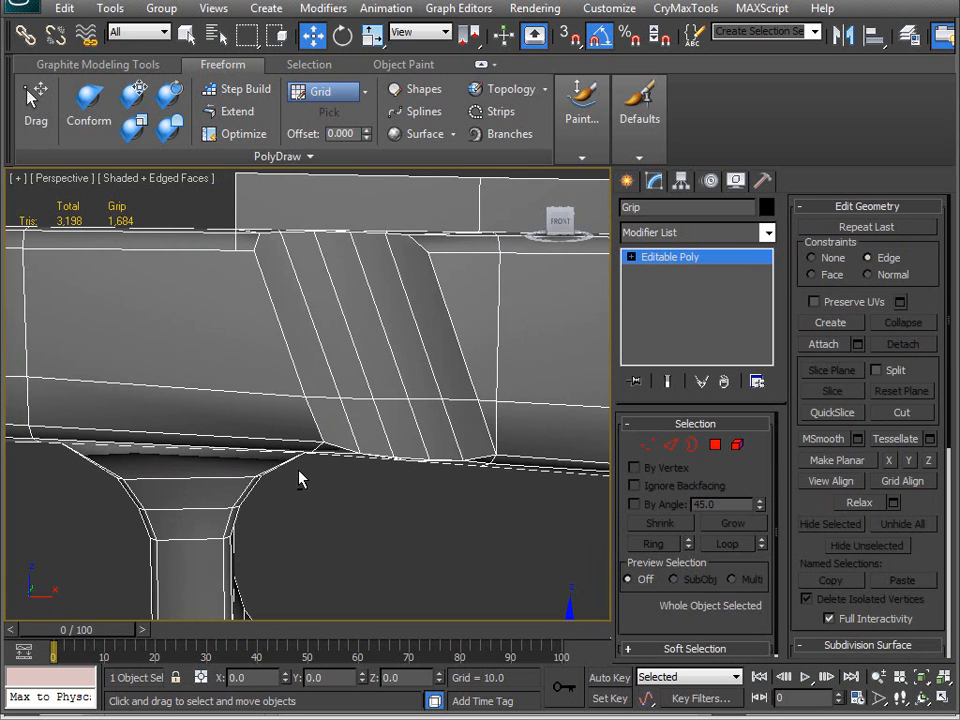
- Make the Grip see-through and unhide the reference image plane by name
middle_click_drag(400, 427, 387, 480, "alt")
right_click(387, 480)
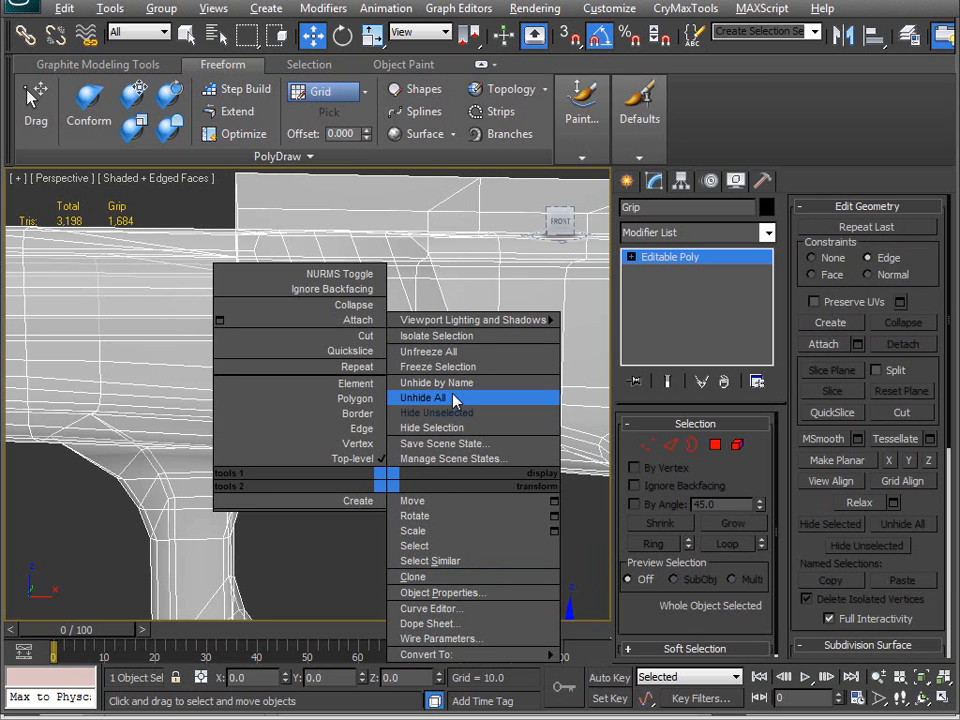
left_click(437, 382)
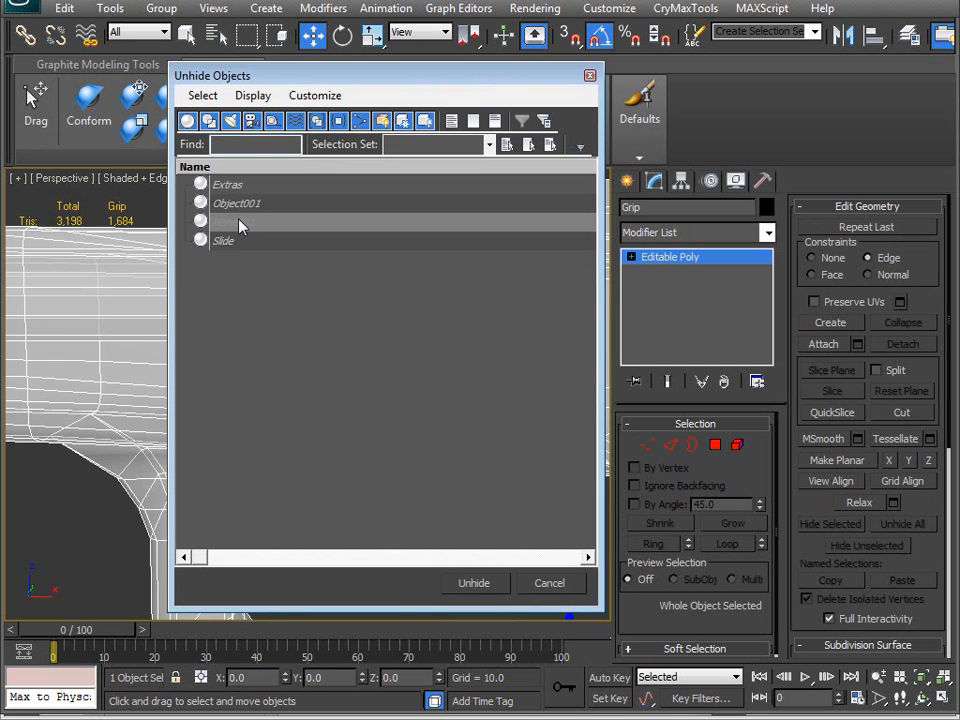
left_click(240, 222)
left_click(474, 583)
- Compare the slanted recess with the reference photo in the Front view and turn the see-through display off
middle_click_drag(390, 398, 362, 318)
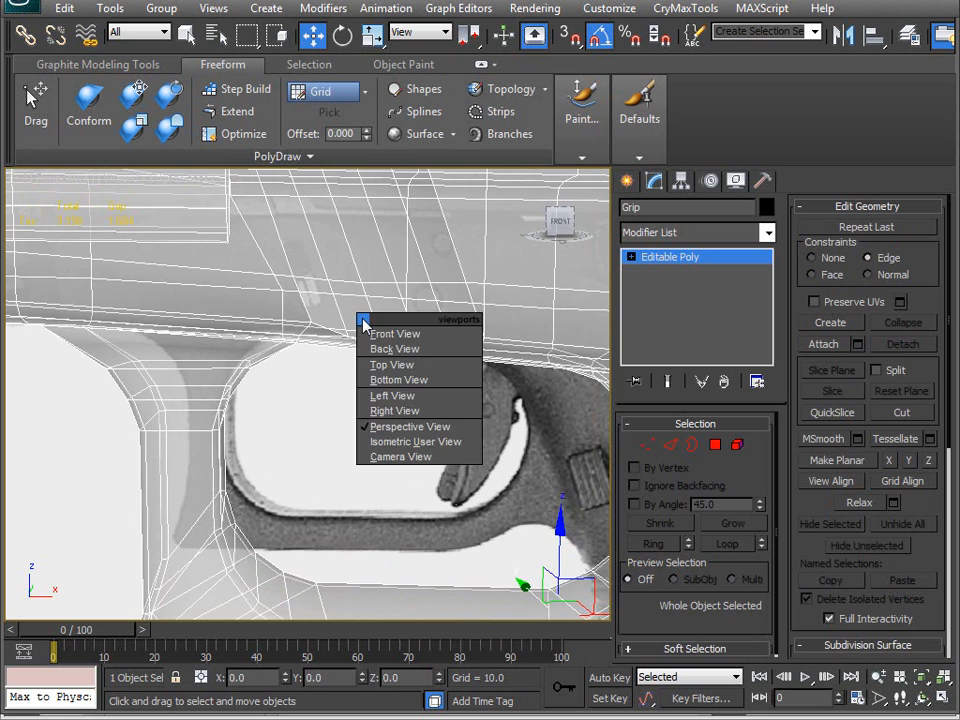
key("f")
scroll(300, 411, "up", 3)
middle_click_drag(300, 411, 369, 476)
scroll(368, 538, "up", 5)
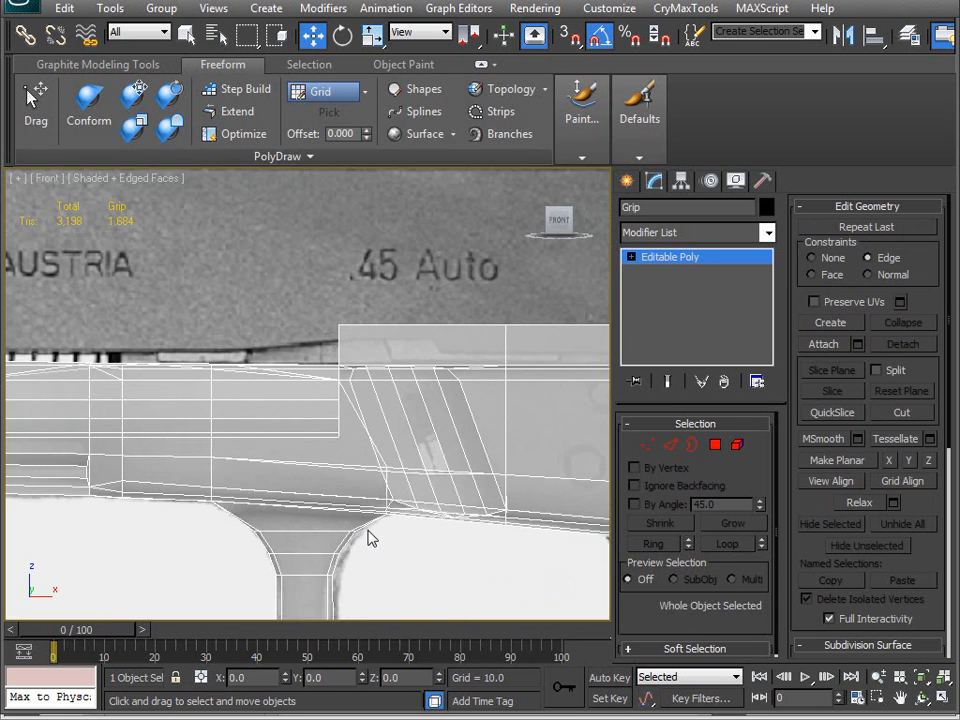
middle_click_drag(403, 533, 336, 464)
scroll(336, 463, "up", 4)
middle_click_drag(410, 470, 315, 487)
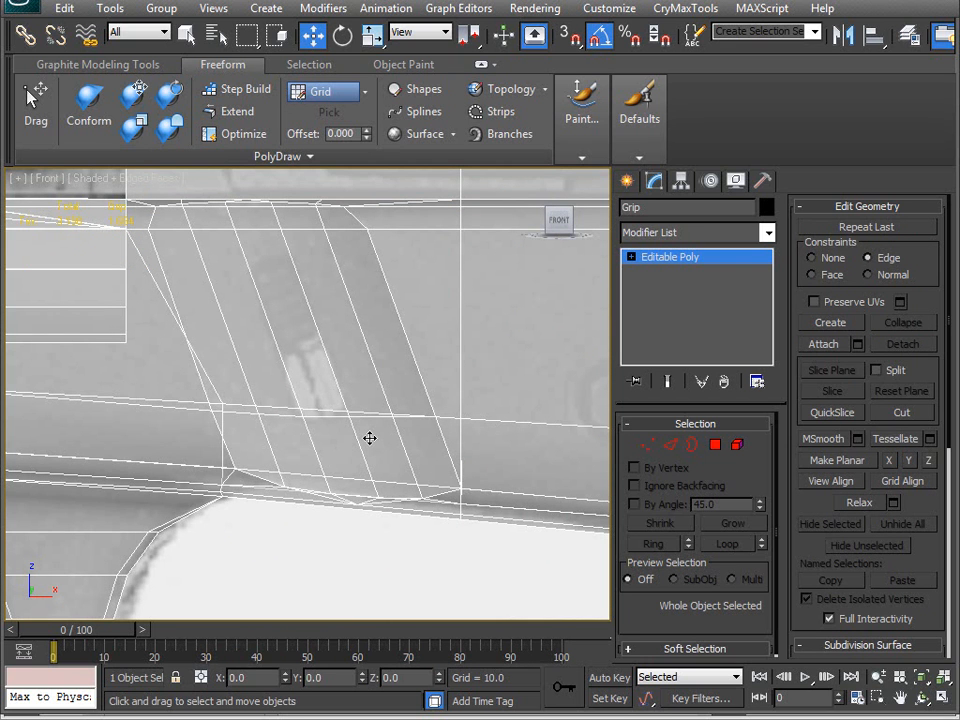
scroll(394, 403, "down", 5)
middle_click_drag(394, 403, 292, 432, "alt")
mouse_move(323, 478)
middle_mouse_down("alt")
mouse_move(354, 436)
mouse_move(330, 476)
middle_mouse_up("alt")
scroll(354, 436, "up", 3)
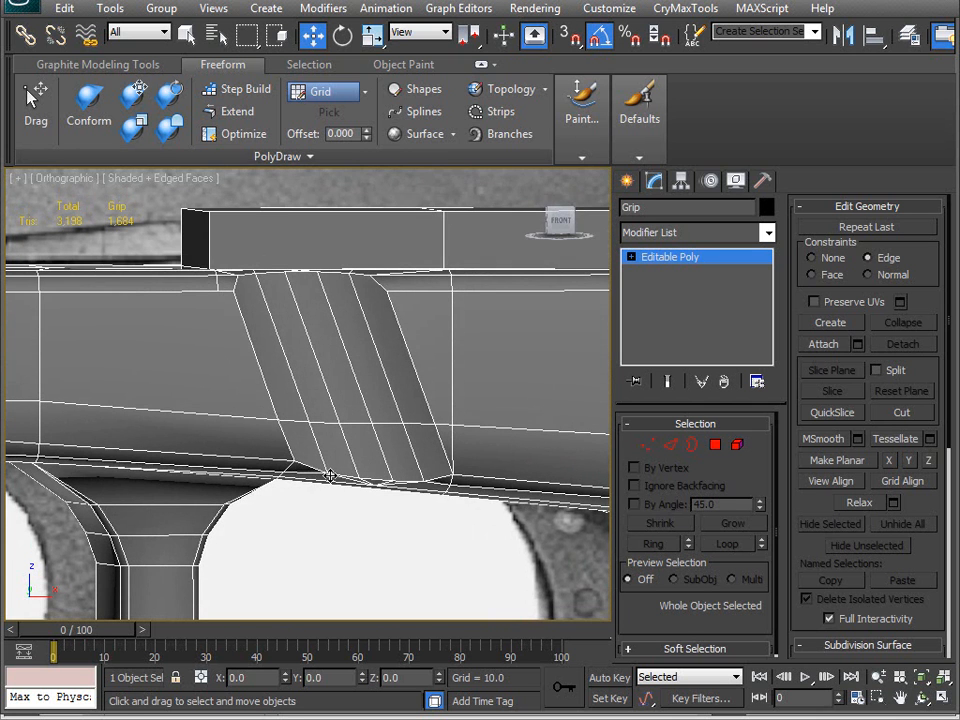
middle_click_drag(327, 412, 328, 418)
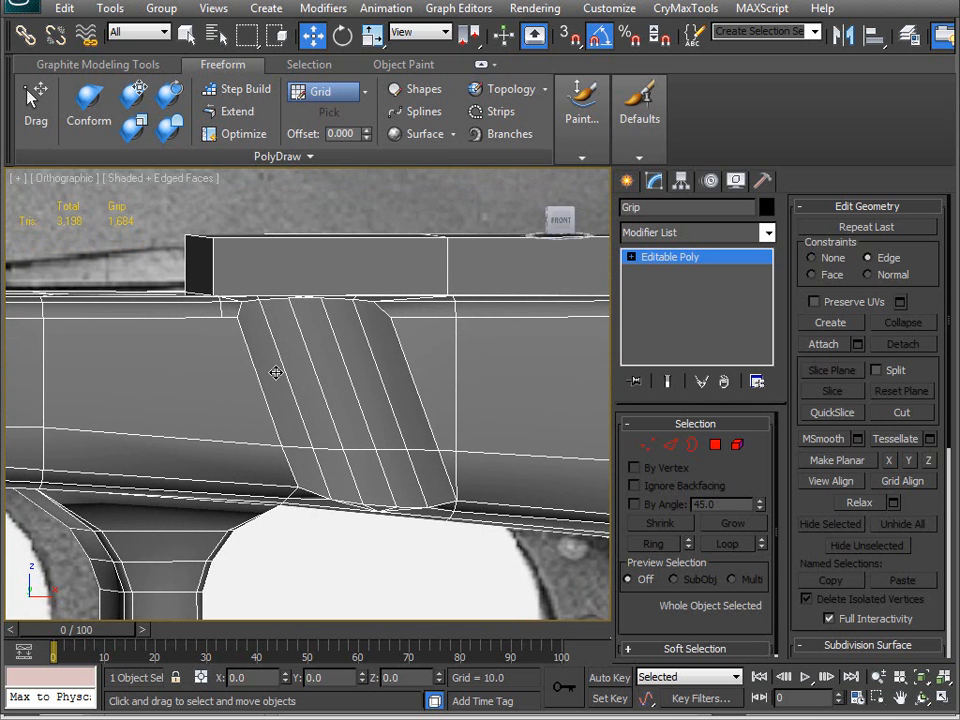
- Connect the recess's inner slanted edges with a crosswise edge row and slide it up near the recess's upper rim
key("2")
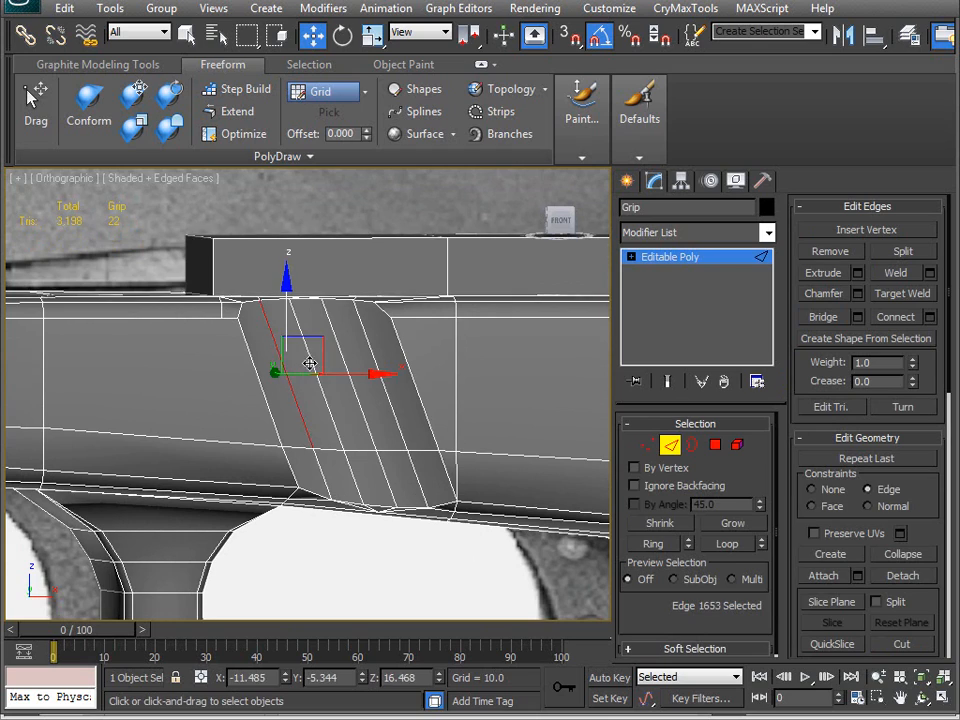
middle_click_drag(345, 482, 390, 487, "alt")
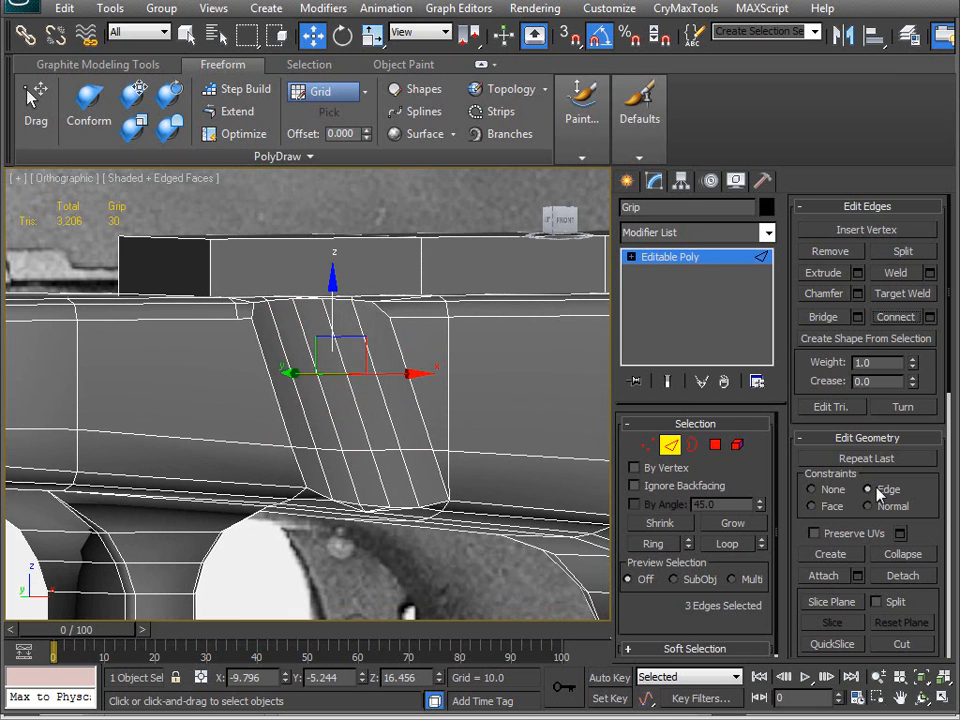
scroll(915, 515, "down", 3)
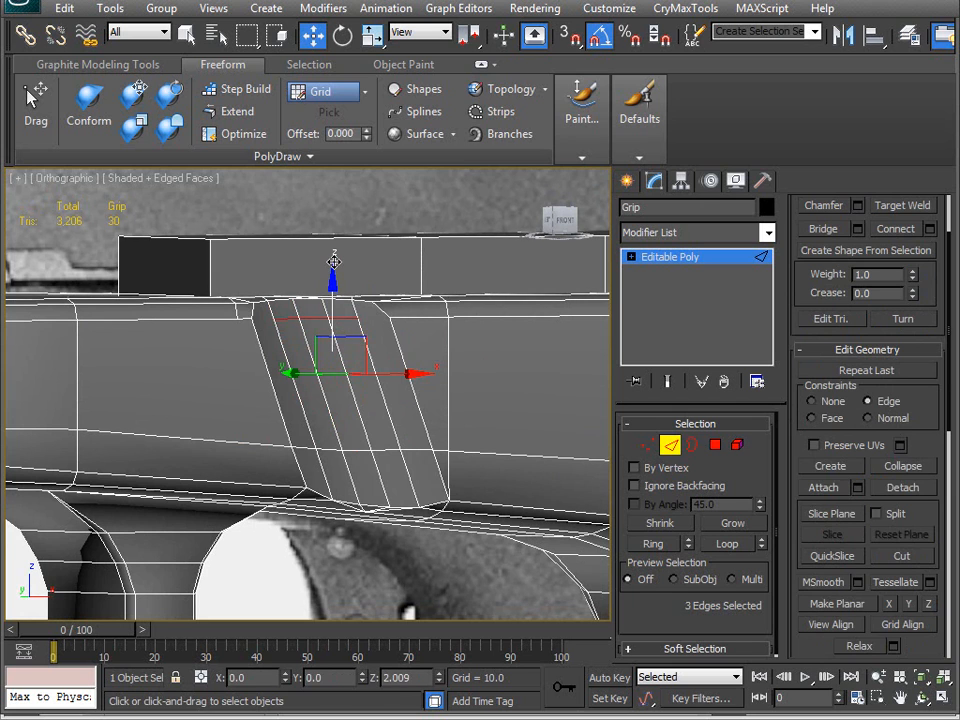
middle_click_drag(341, 363, 206, 365, "alt")
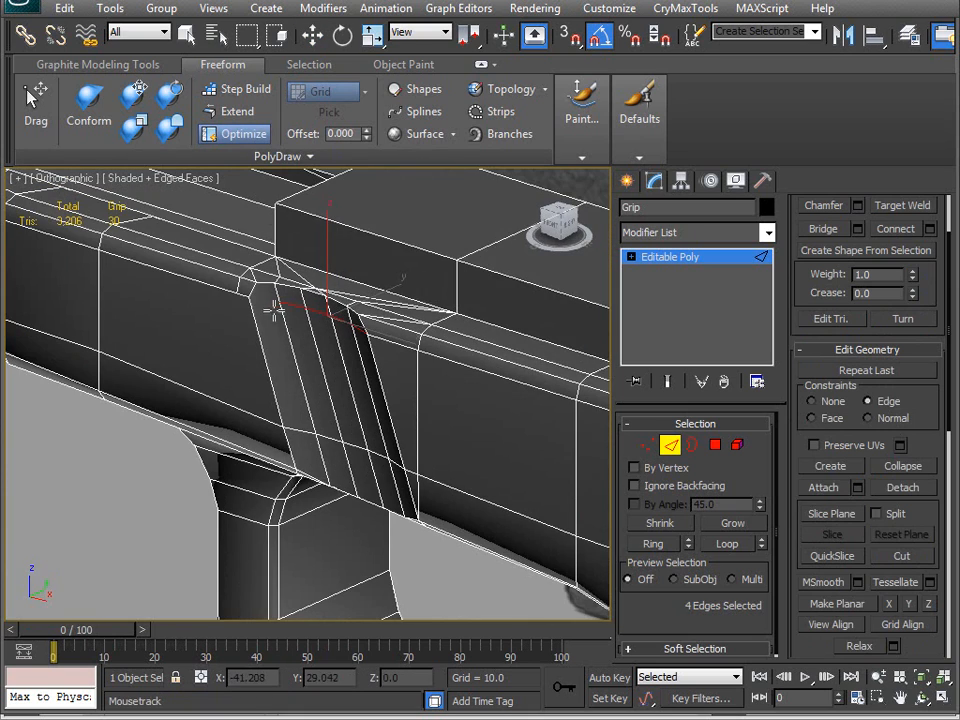
- Extend the new crosswise edge row to the recess's outer corners with Optimize
middle_click_drag(224, 319, 425, 388, "alt")
scroll(293, 373, "up", 2)
middle_click_drag(376, 268, 364, 394, "alt")
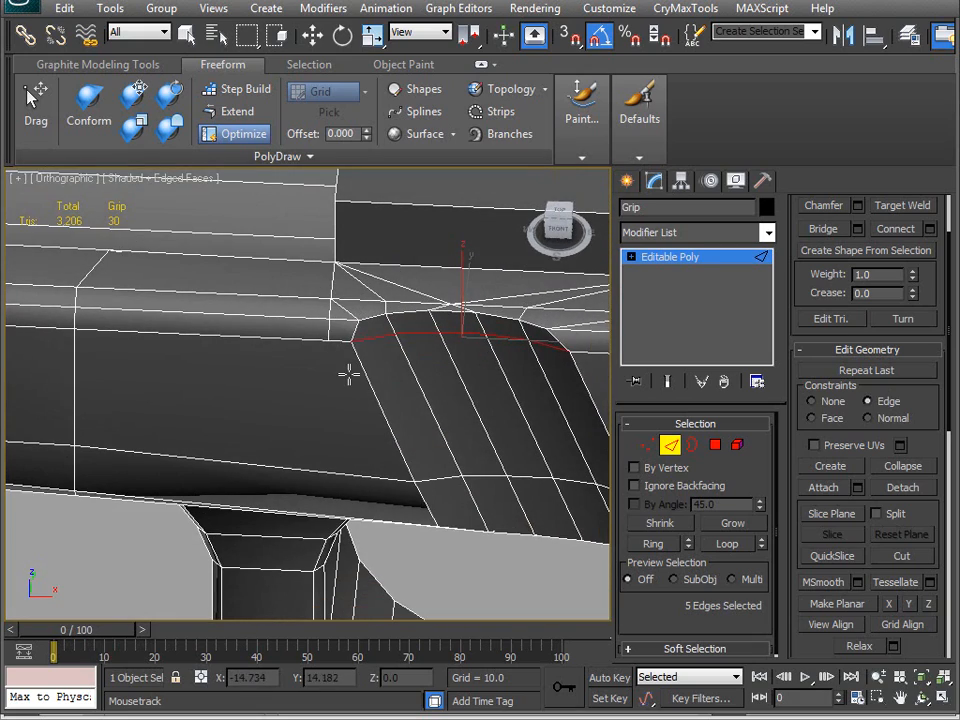
- Weld the stray vertices around both upper corners of the recess to the neighbouring rim vertices with Optimize
key("1")
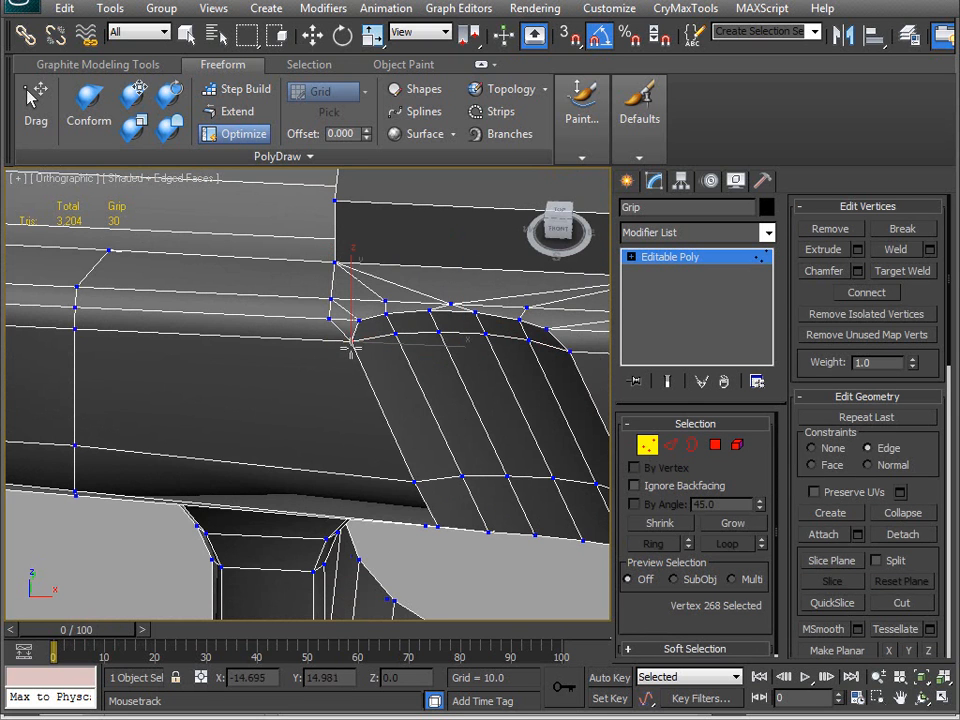
scroll(354, 424, "up", 3)
middle_click_drag(349, 414, 313, 524)
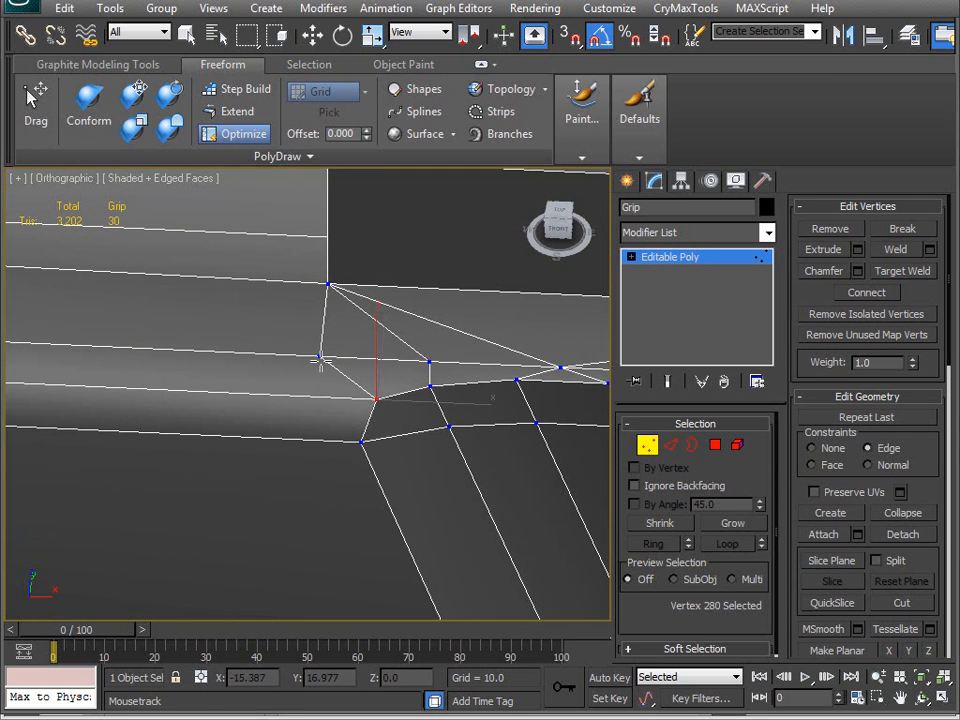
middle_click_drag(304, 420, 265, 470)
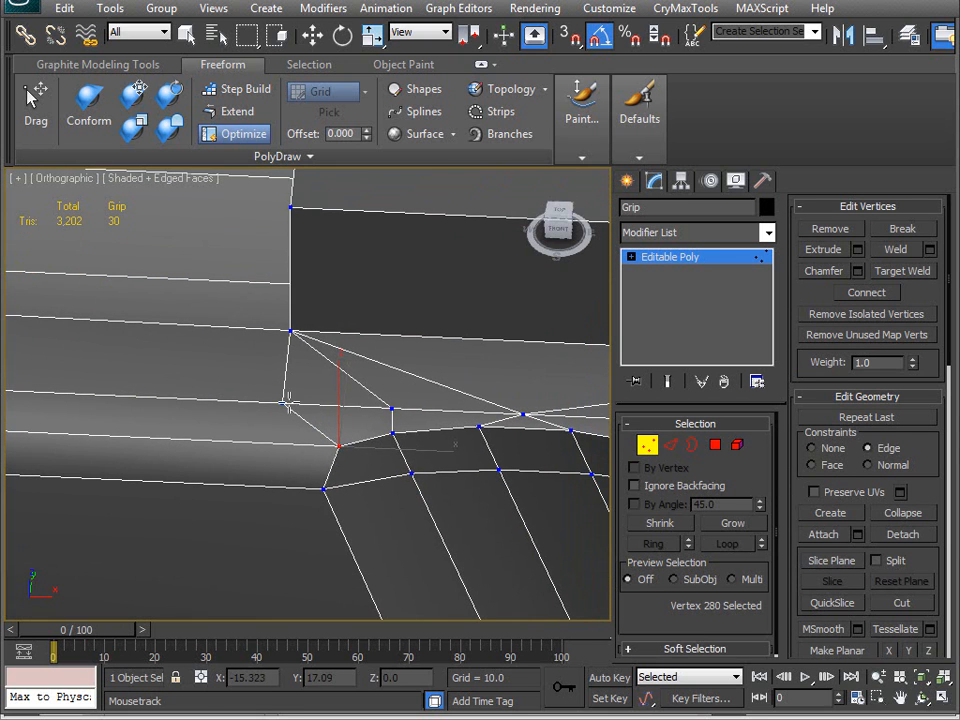
left_click(388, 410)
middle_click_drag(362, 523, 433, 388, "alt")
middle_click_drag(329, 402, 381, 425, "alt")
middle_click_drag(403, 468, 461, 395, "alt")
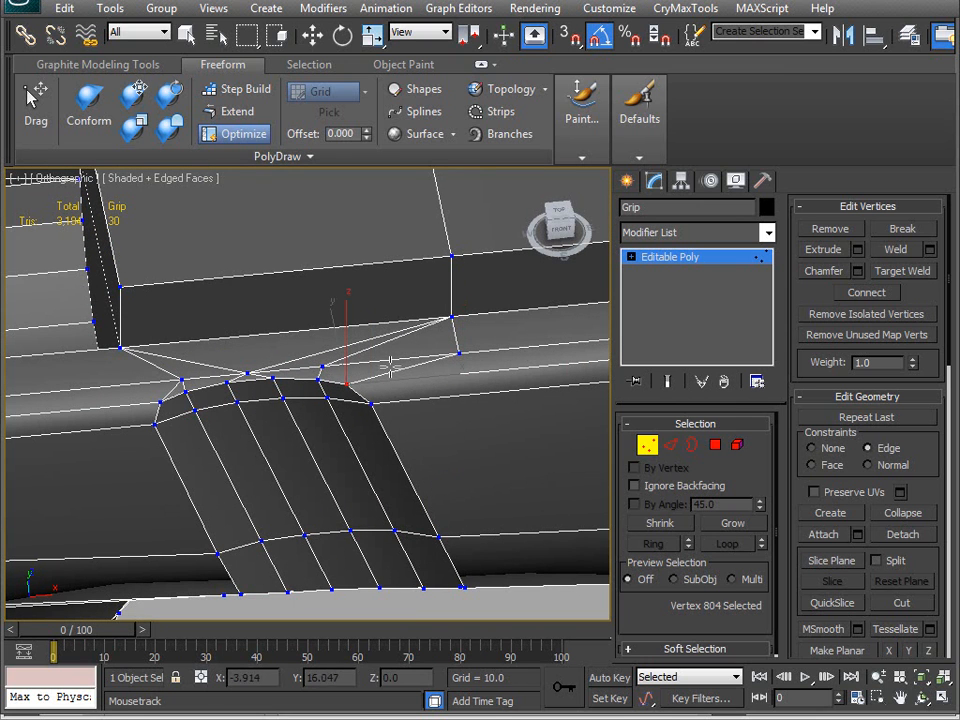
middle_click_drag(341, 474, 410, 481, "alt")
- Switch to a Perspective view and weld the two side vertices below the recess's lower end into the middle vertex
key("v")
key("p")
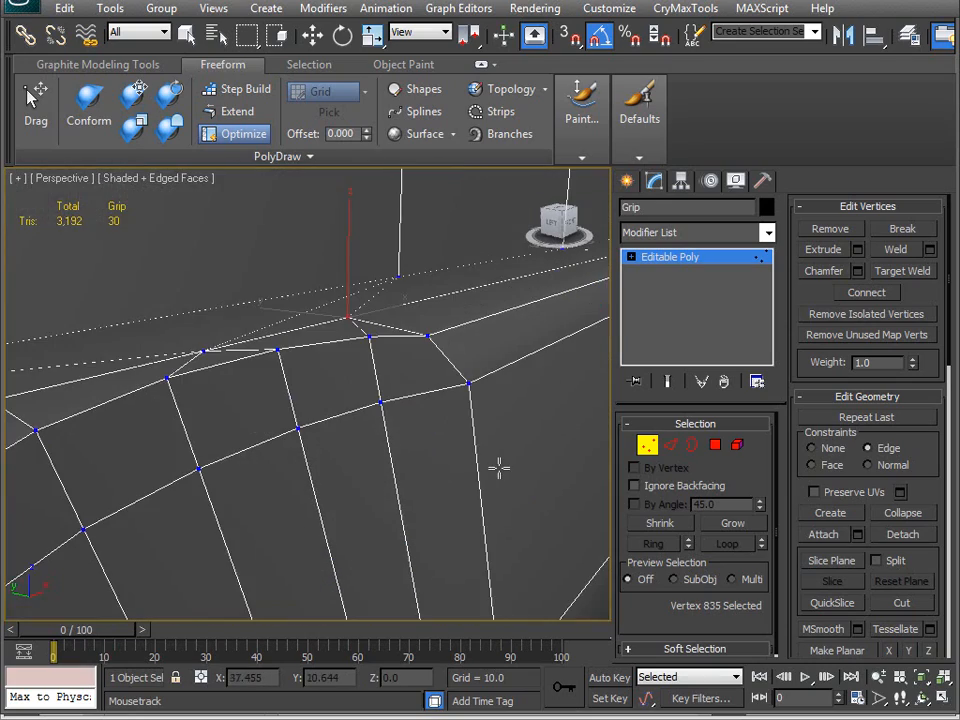
scroll(383, 452, "down", 5)
middle_click_drag(383, 452, 330, 392, "alt")
scroll(320, 515, "up", 4)
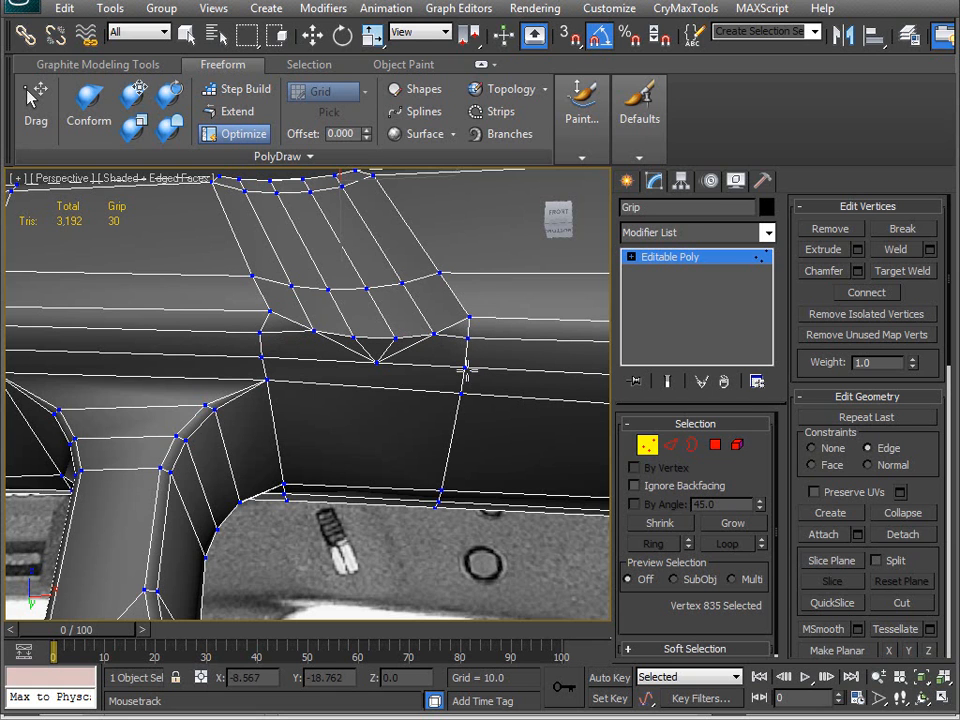
left_click(377, 366)
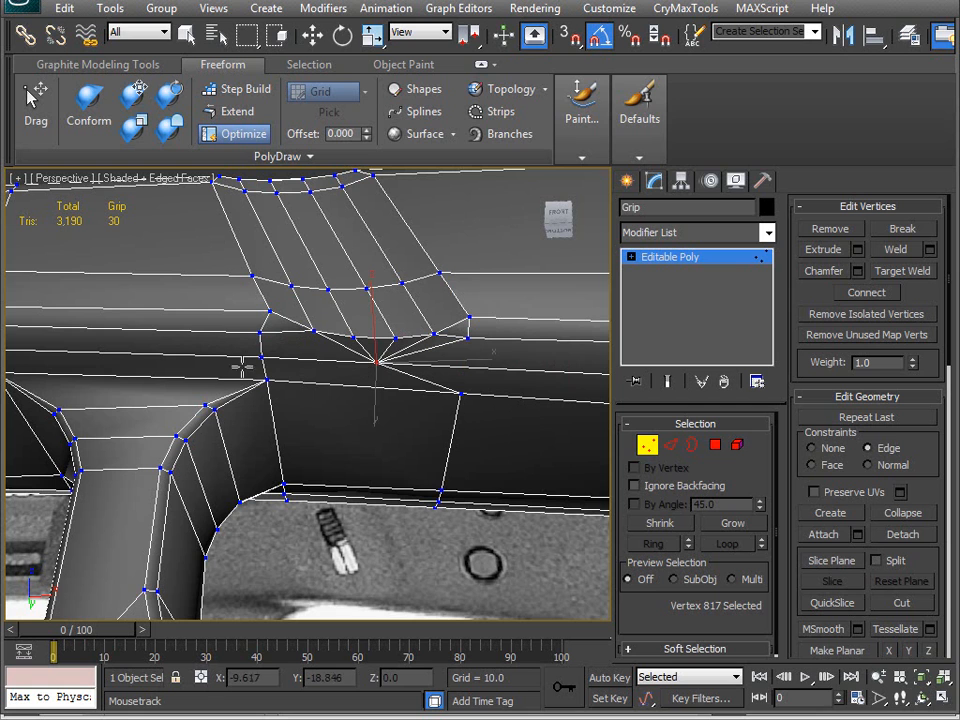
left_click_drag(264, 358, 372, 359)
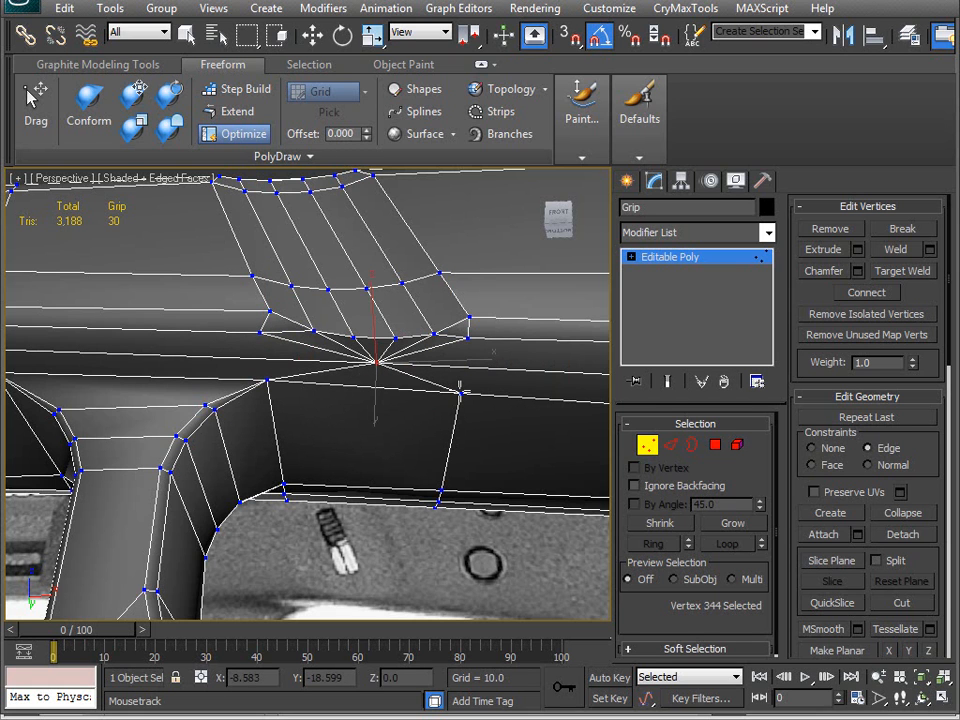
- Leave Optimize and hide everything except the Grip
middle_click_drag(459, 390, 390, 400, "alt")
key("w")
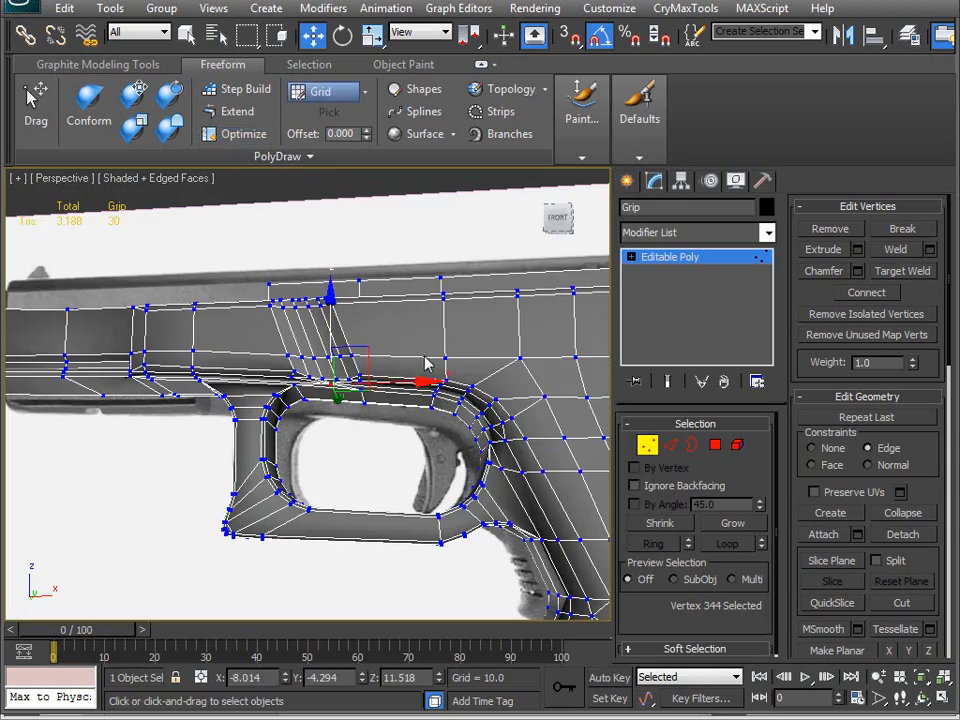
right_click(418, 348)
left_click(487, 283)
middle_click_drag(487, 283, 436, 398, "alt")
middle_click_drag(378, 335, 680, 358, "alt")
scroll(385, 385, "up", 8)
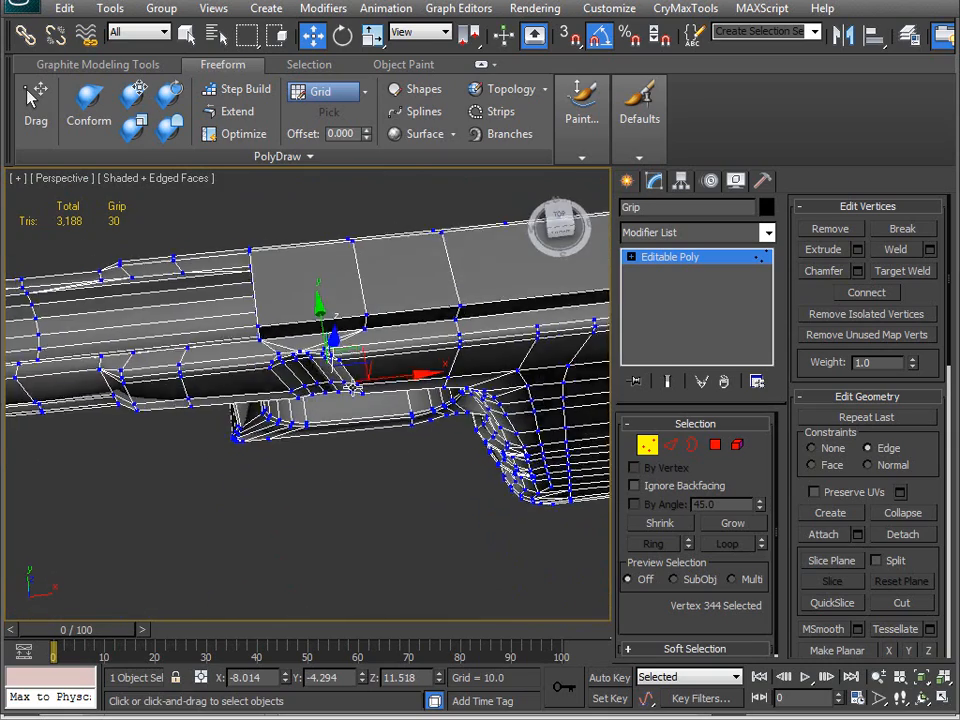
middle_click_drag(364, 375, 302, 376, "alt")
scroll(289, 437, "down", 3)
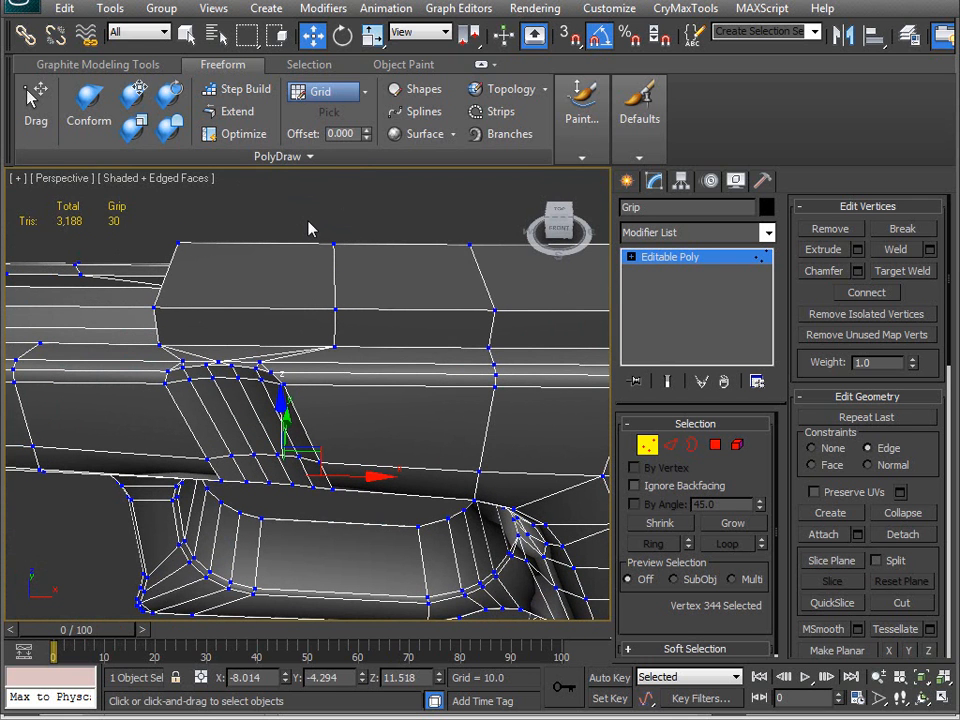
left_click_drag(321, 219, 368, 470)
middle_click_drag(368, 470, 278, 487, "alt")
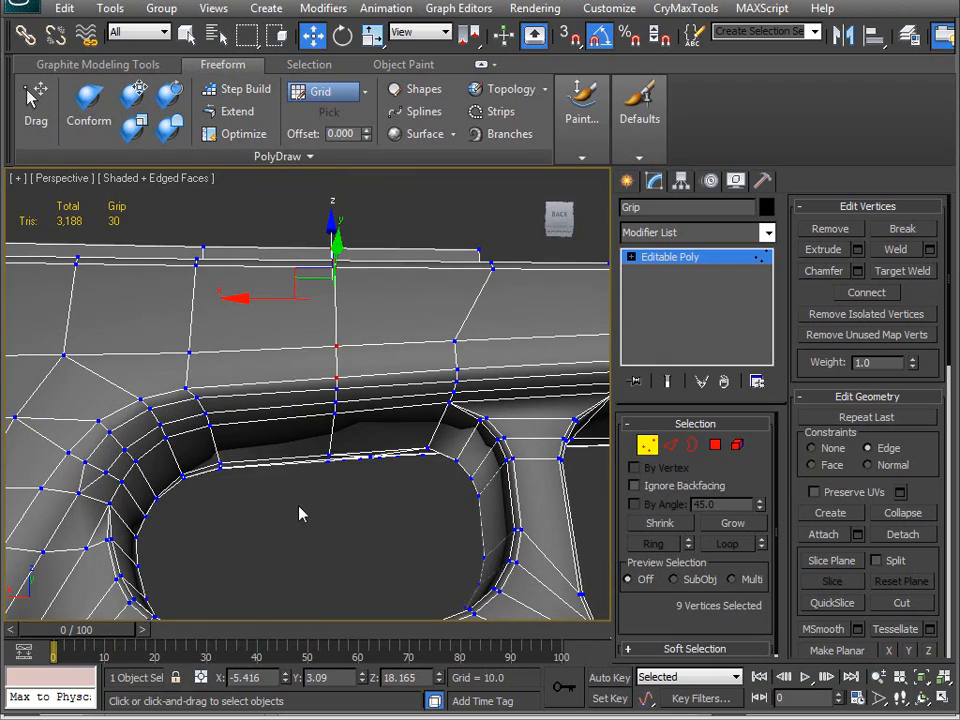
left_click_drag(300, 482, 350, 325)
middle_click_drag(350, 325, 200, 365, "alt")
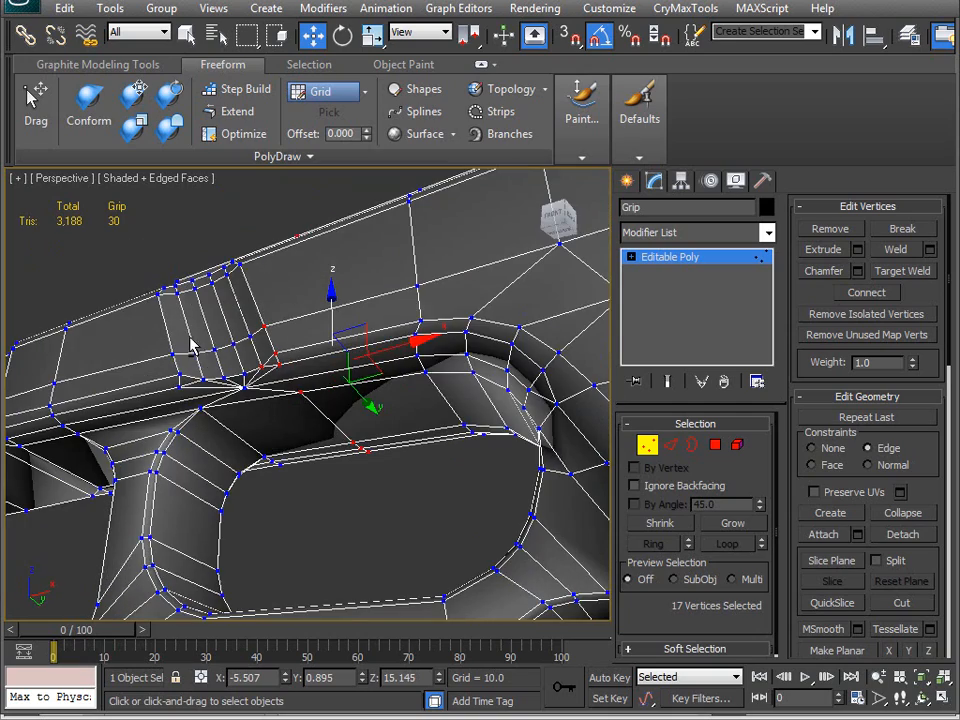
middle_click_drag(308, 392, 330, 442, "alt")
middle_click_drag(403, 381, 350, 287, "alt")
middle_click_drag(360, 354, 197, 232, "alt")
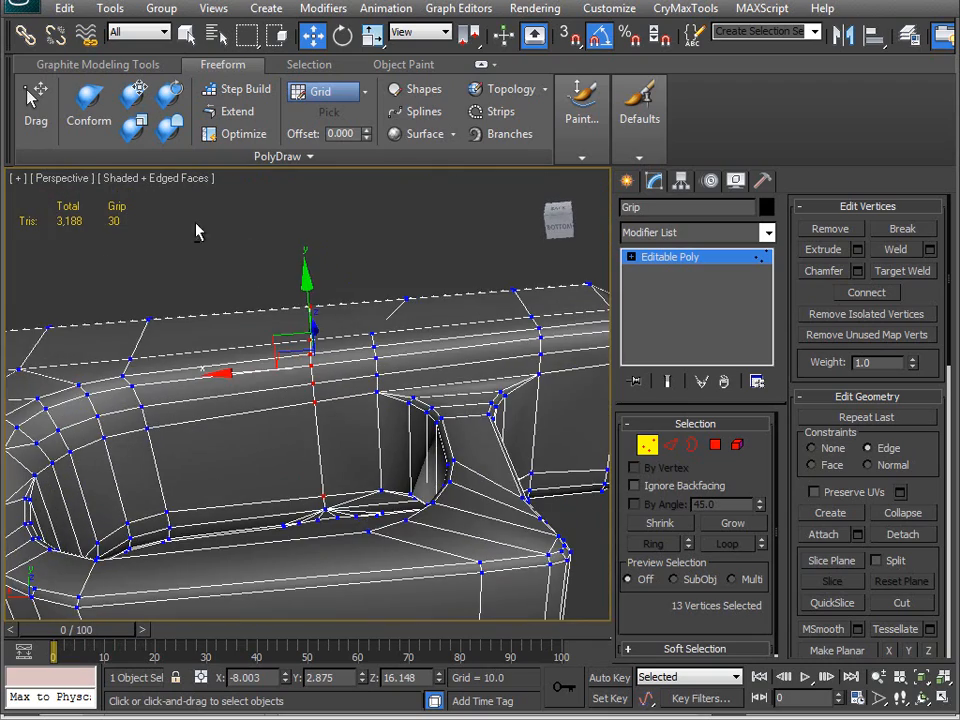
- Weld the extra edge row's vertices on the Grip's far underside to the adjacent row with Optimize
left_click(224, 132)
left_click_drag(313, 401, 372, 393)
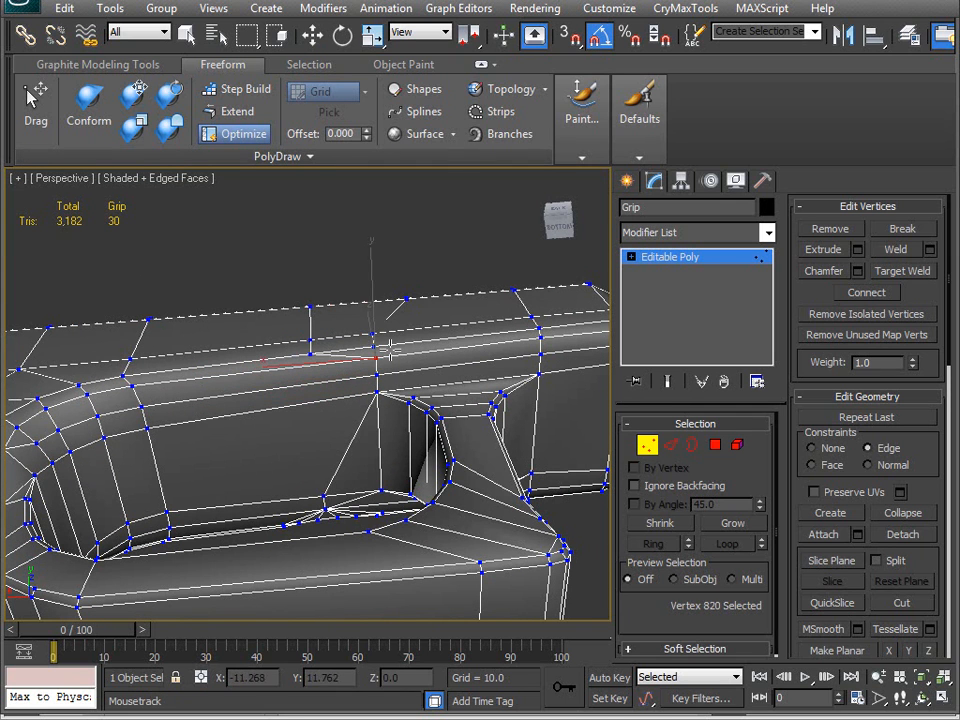
left_click(308, 355, "ctrl")
left_click(340, 350)
middle_click_drag(355, 352, 270, 442, "alt")
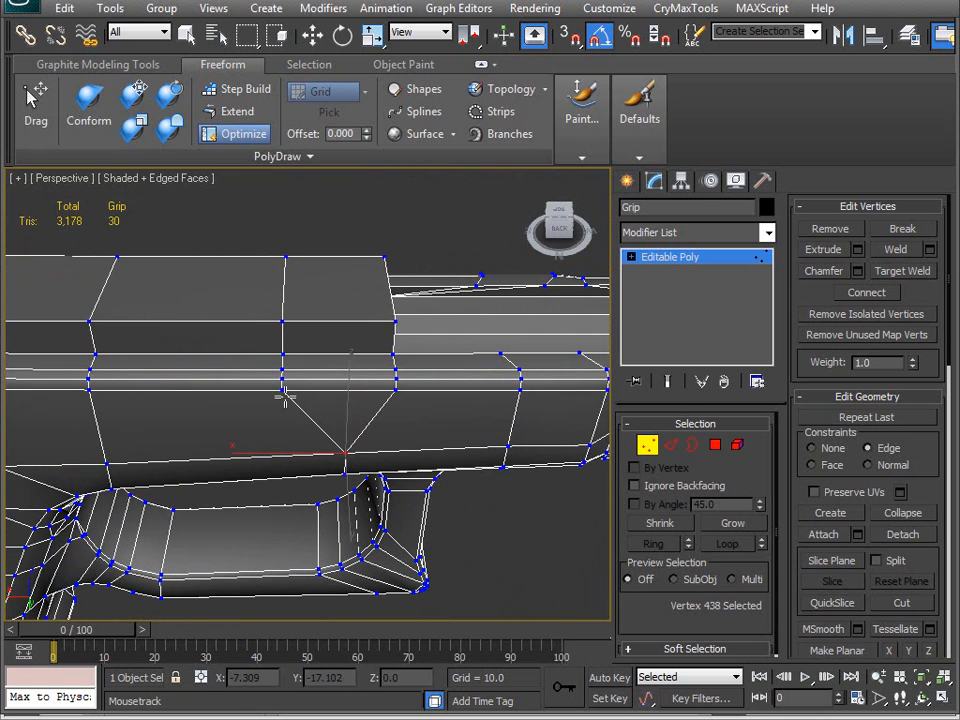
- Weld the extra row's remaining vertices up the Grip's far side and across its top to the adjacent row
left_click_drag(280, 392, 400, 390, "shift")
left_click_drag(282, 381, 396, 381, "shift")
left_click_drag(283, 369, 393, 354, "shift")
left_click_drag(282, 320, 395, 320, "shift")
left_click_drag(281, 256, 392, 257, "shift")
middle_click_drag(392, 257, 317, 392, "alt")
key("w")
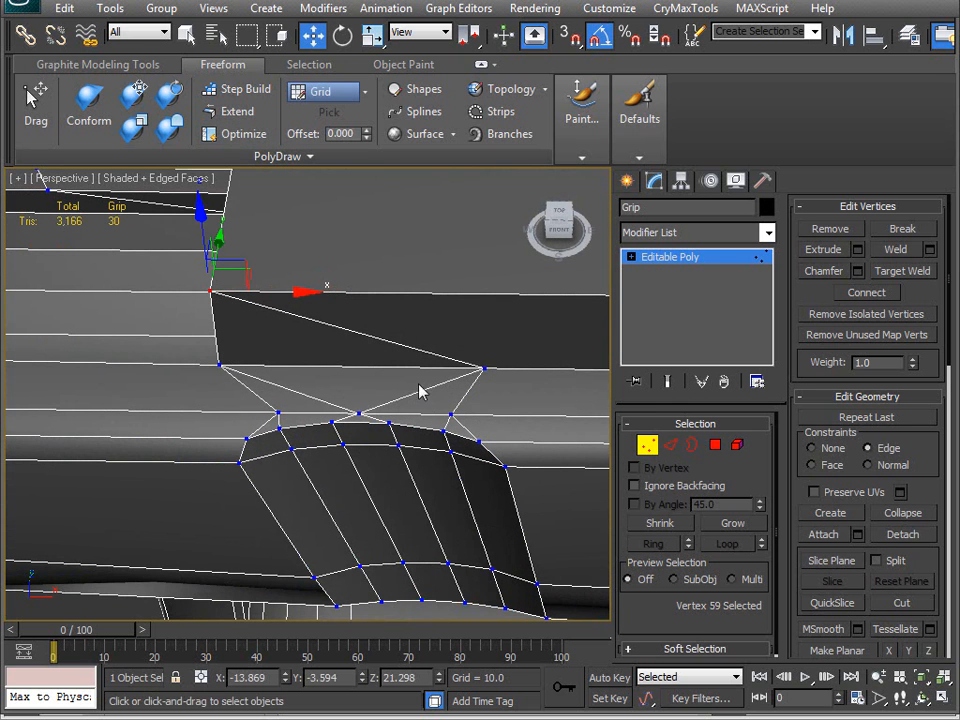
- Slide the vertex above the recess over the rim's middle, remove the long diagonal edge and connect the rim's corner to the moved vertex
left_click(484, 367)
left_click_drag(570, 367, 436, 369)
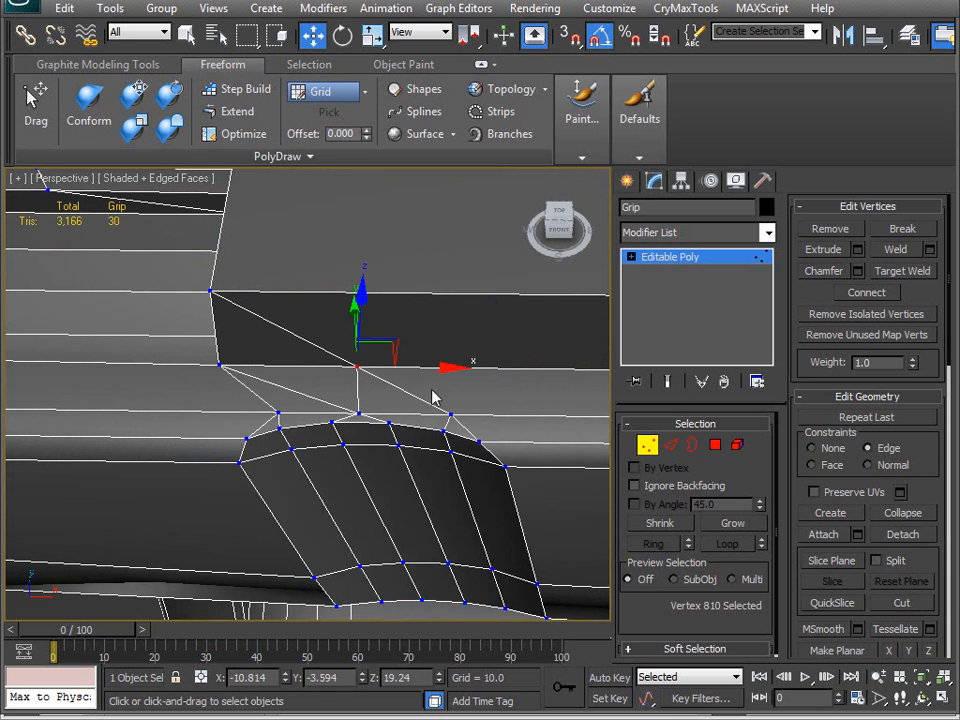
key("2")
left_click(311, 388)
key("BackSpace")
left_click(235, 133)
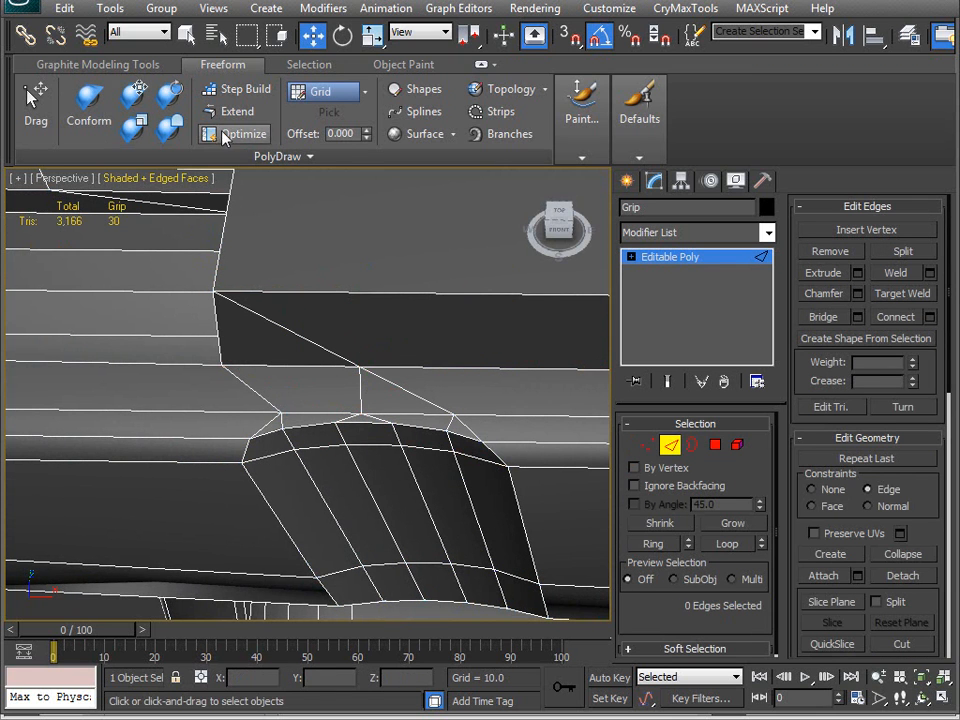
left_click(280, 412)
- Weld the stray vertices below the recess's lower edge to the trigger guard corner and the adjacent recess vertices with Optimize
middle_click_drag(354, 369, 403, 396, "alt")
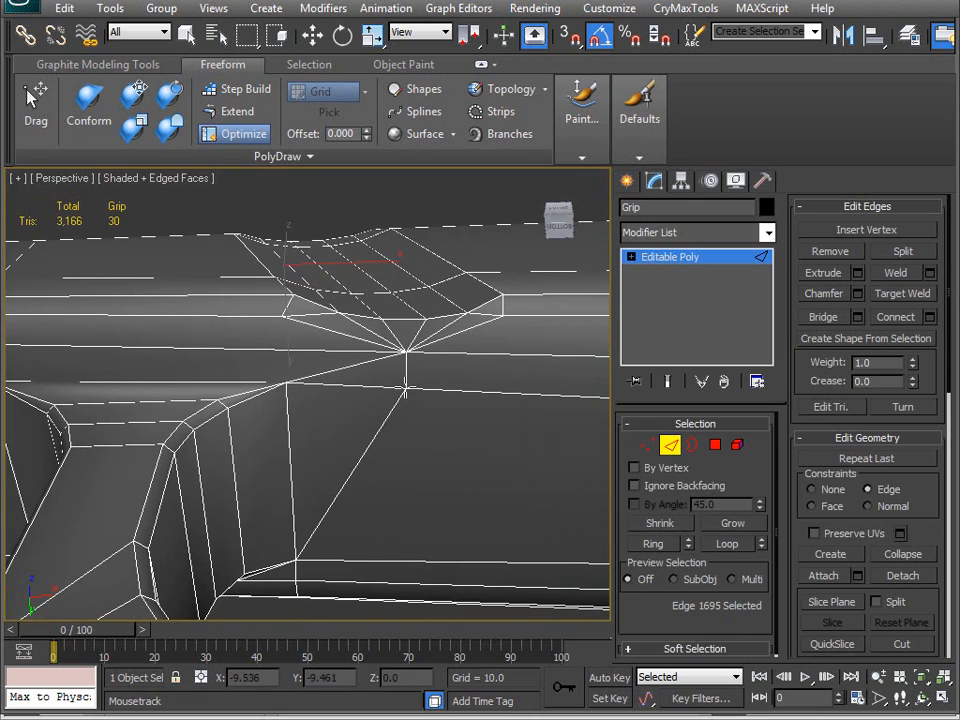
key("w")
key("1")
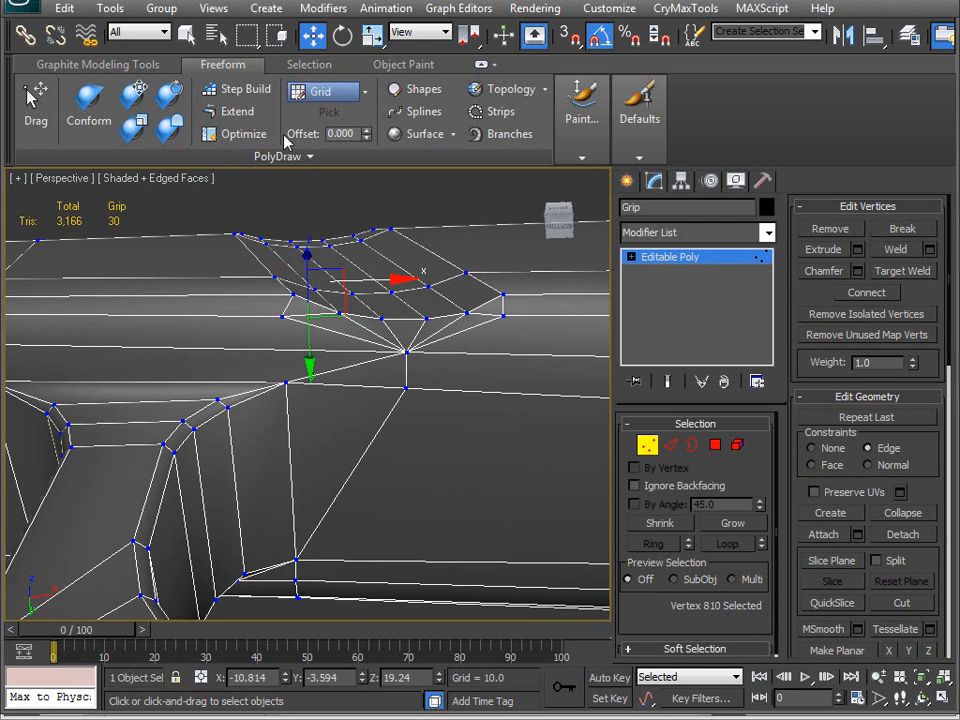
left_click(238, 133)
left_click_drag(375, 388, 290, 383)
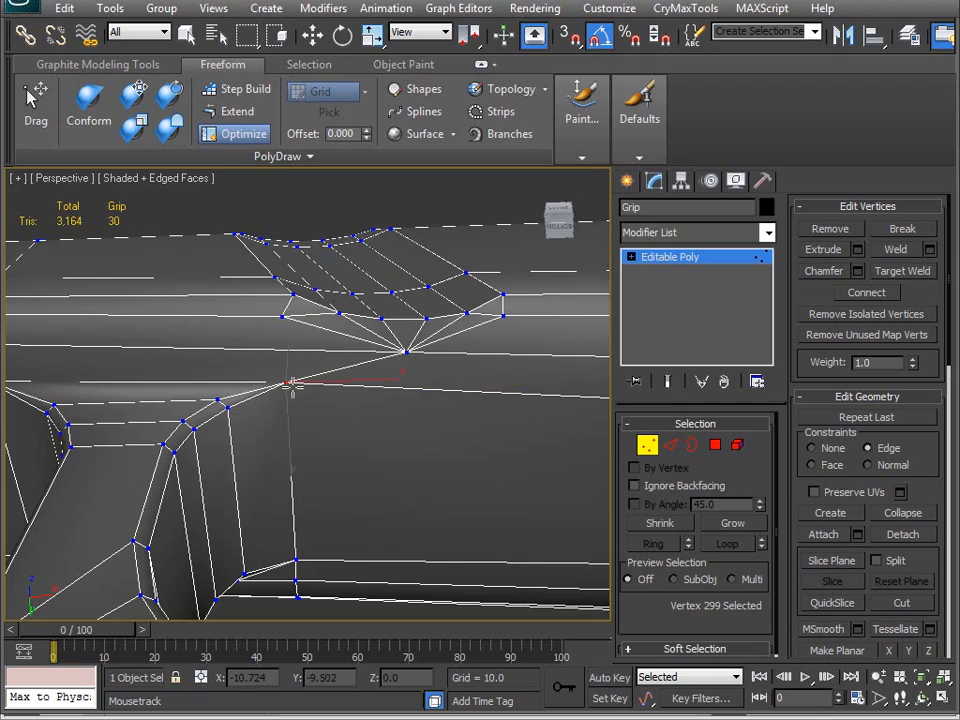
middle_click_drag(362, 412, 196, 416, "alt")
left_click(283, 327)
- Check the shading around the recess's lower end with the edge display off, and turn it back on
middle_click_drag(277, 395, 288, 534, "alt")
key("F4")
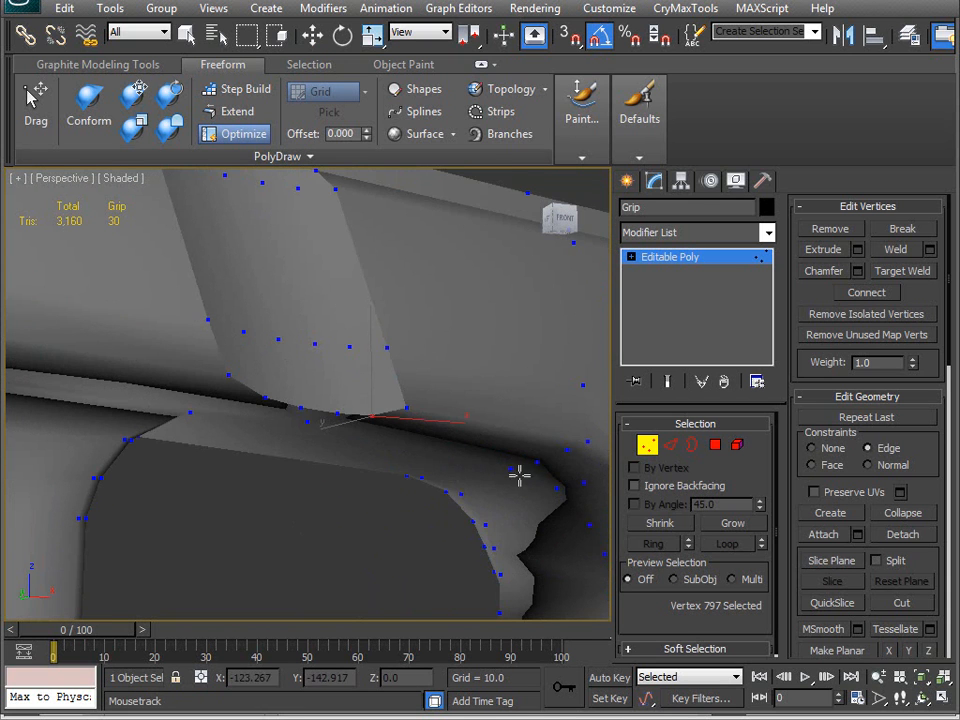
mouse_move(368, 520)
middle_mouse_down("alt")
mouse_move(386, 448)
mouse_move(431, 555)
mouse_move(341, 490)
mouse_move(360, 491)
mouse_move(349, 446)
mouse_move(350, 473)
mouse_move(386, 501)
mouse_move(433, 448)
mouse_move(214, 489)
mouse_move(84, 473)
middle_mouse_up("alt")
key("F4")
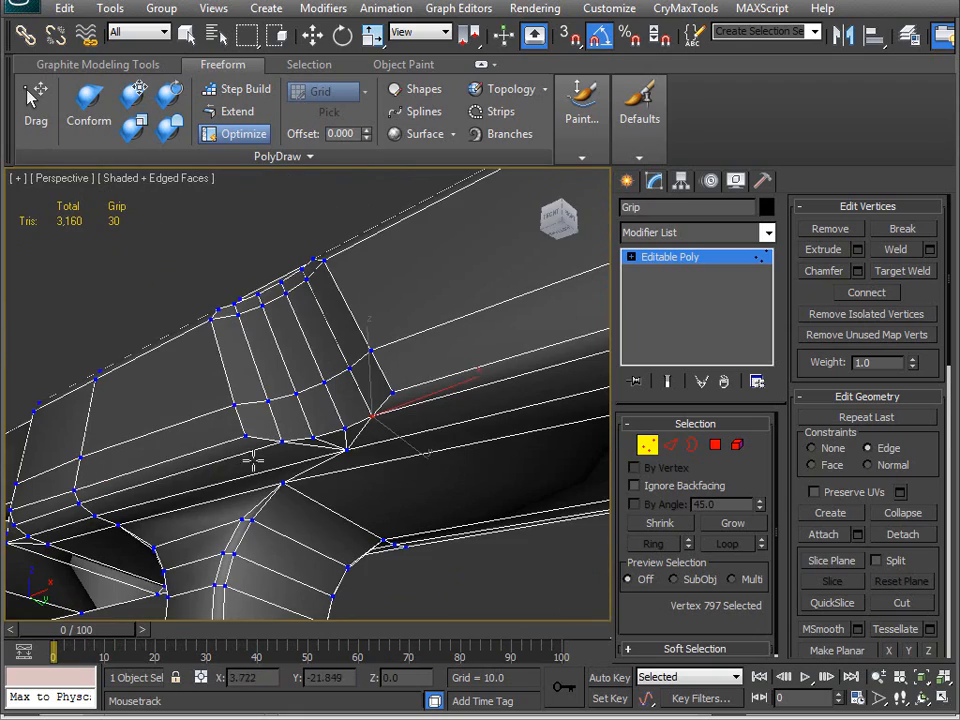
- Try to weld the vertex above the recess into the ledge's lower corner vertex, and undo it
middle_click_drag(128, 400, 255, 500, "alt")
left_click(284, 371)
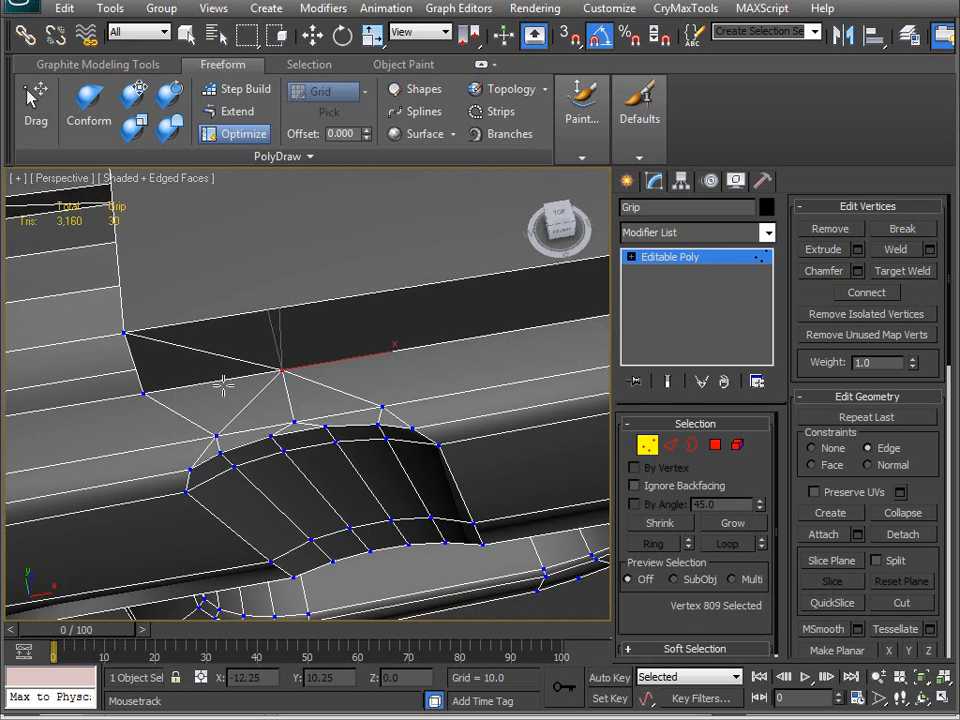
left_click(139, 395)
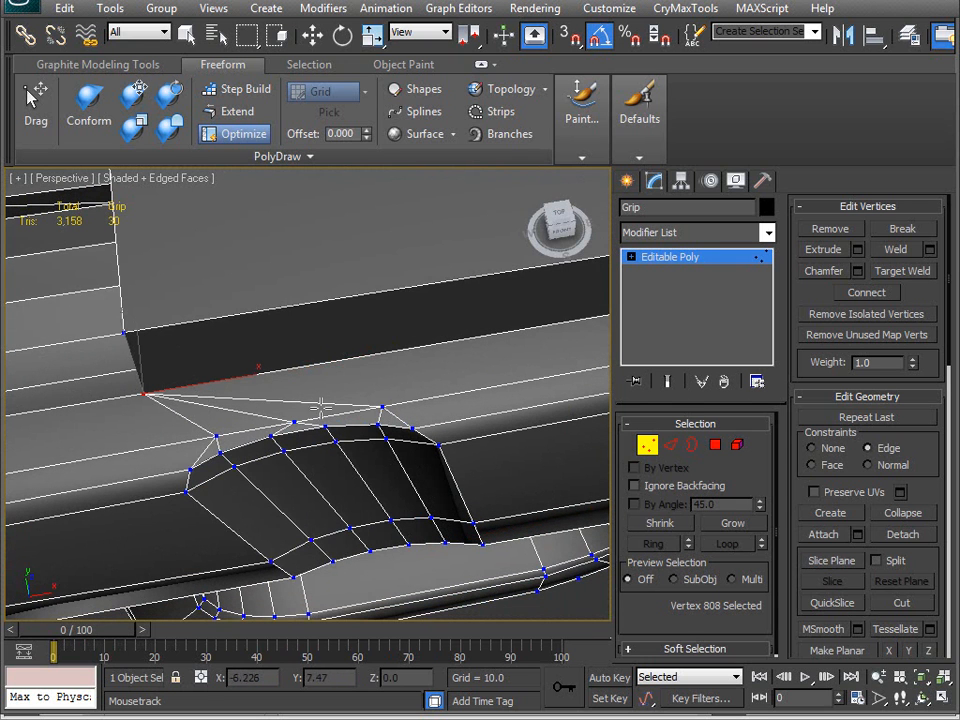
key("ctrl+z")
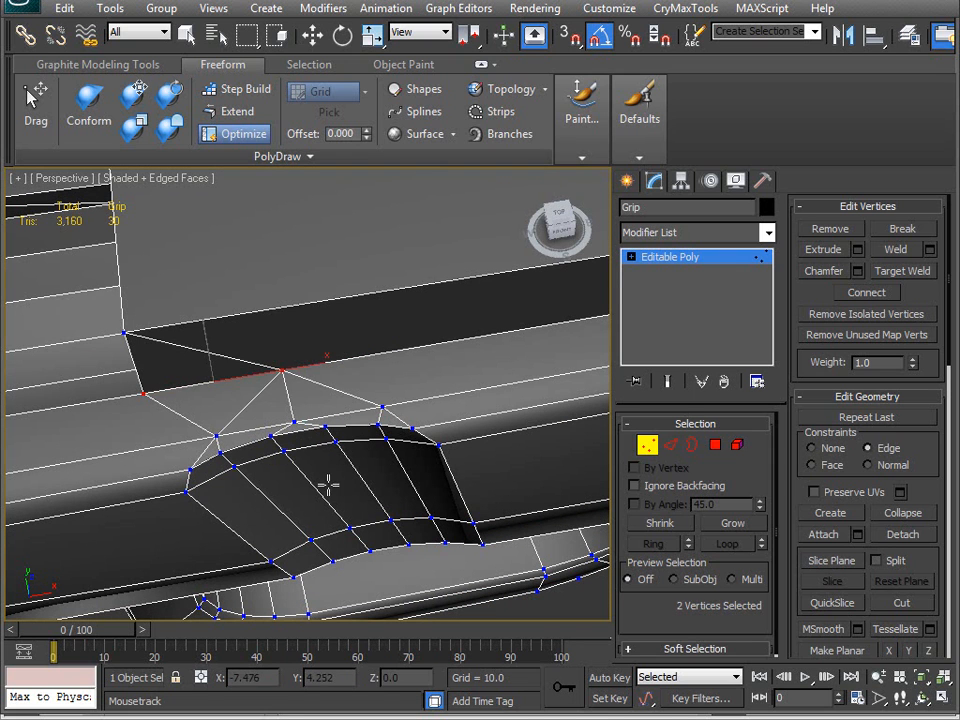
- Select the diagonal edge from the recess's rim corner to the vertex above it and examine the surrounding edge flow
key("w")
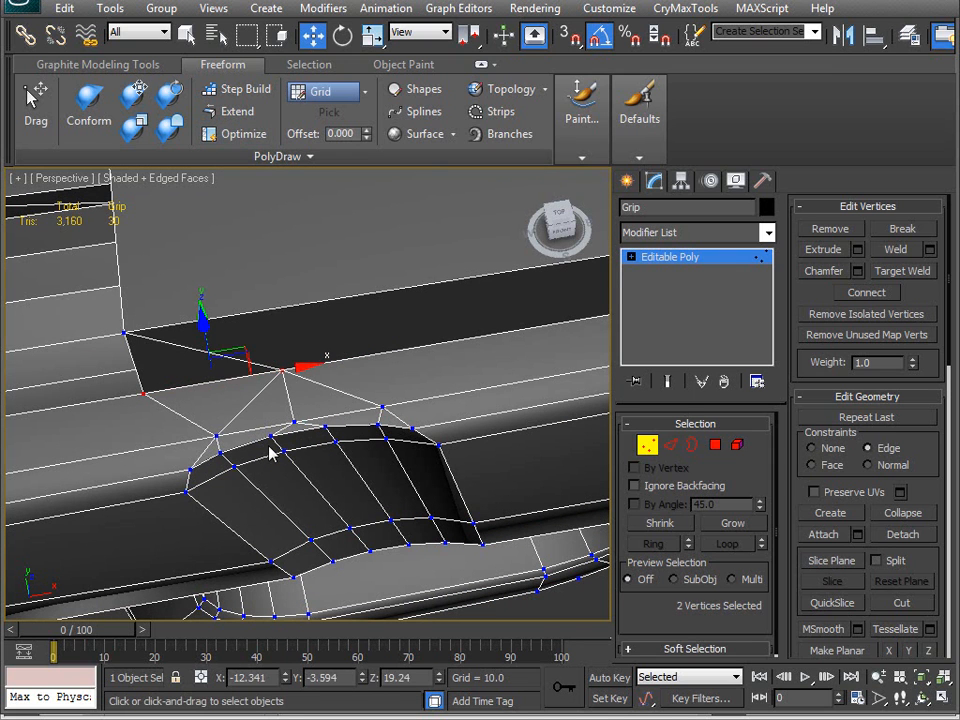
key("2")
left_click(251, 400)
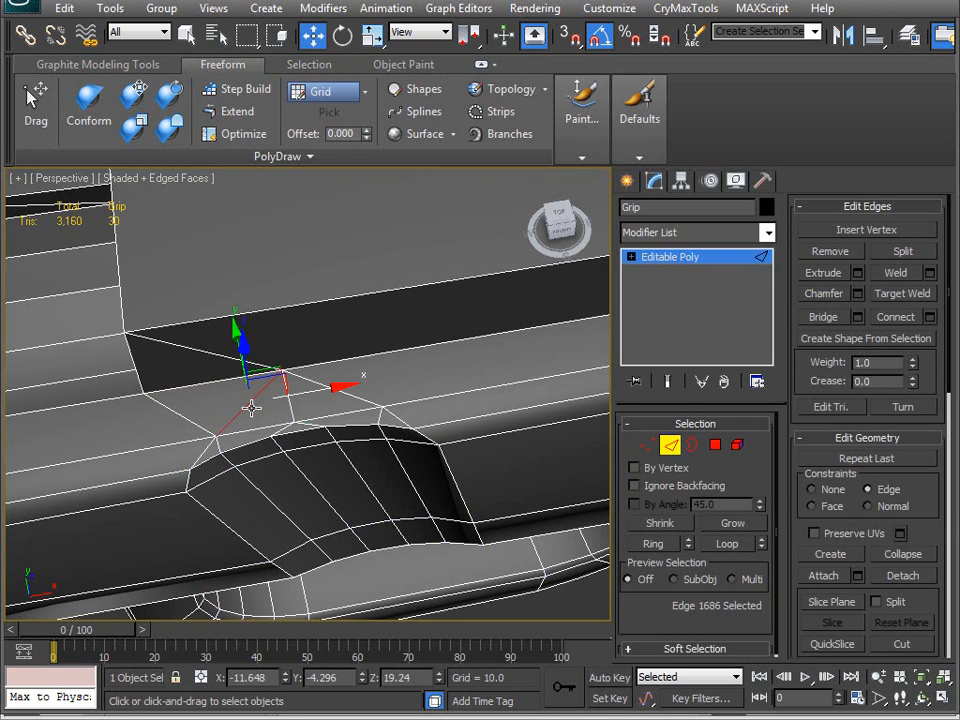
middle_click_drag(264, 420, 227, 508, "alt")
middle_click_drag(178, 383, 132, 388, "alt")
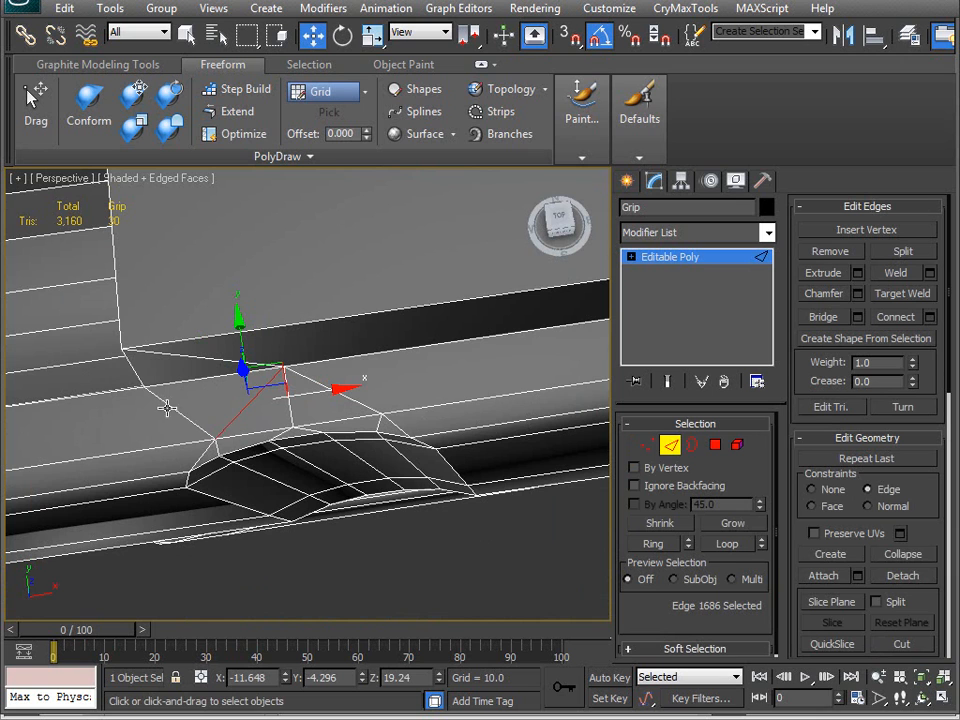
middle_click_drag(445, 533, 356, 375, "alt")
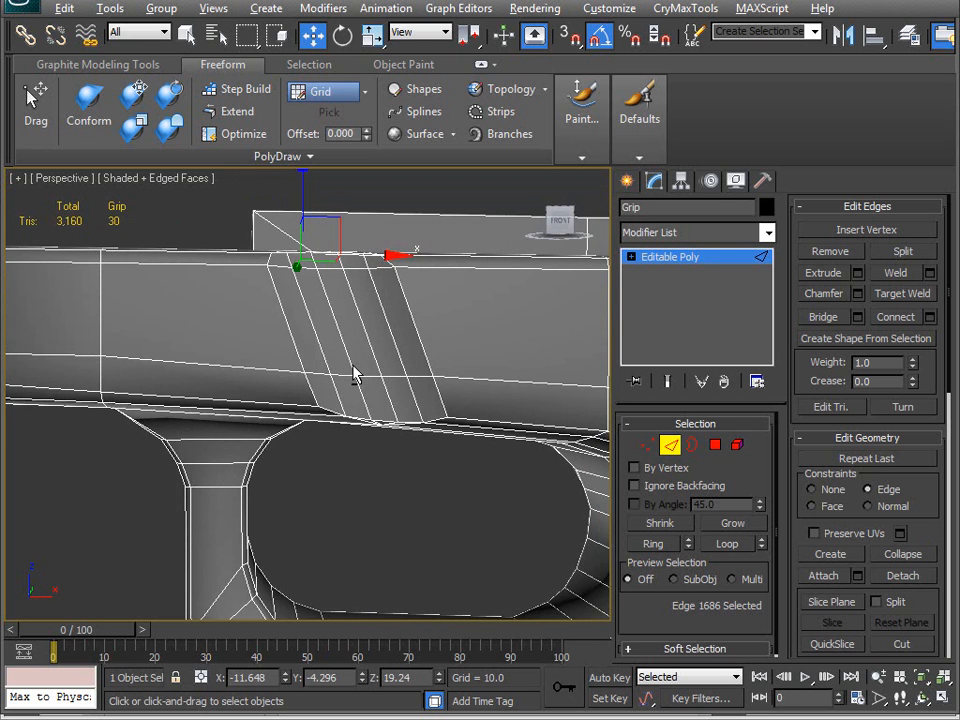
- Make the Grip see-through and unhide the reference image plane by name
right_click(385, 337)
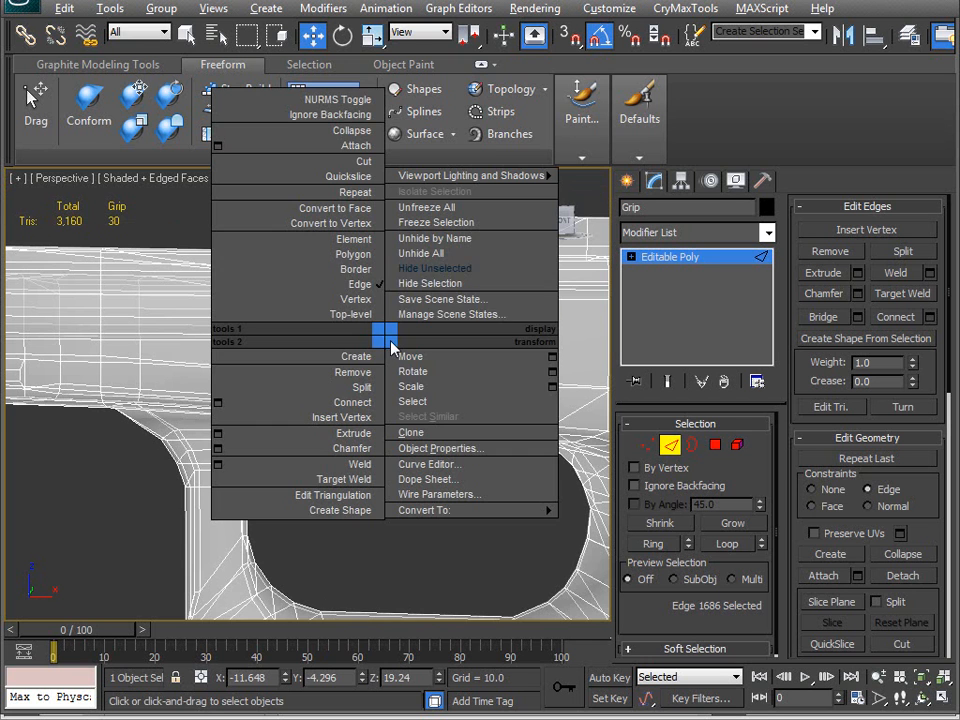
left_click(467, 246)
double_click(232, 222)
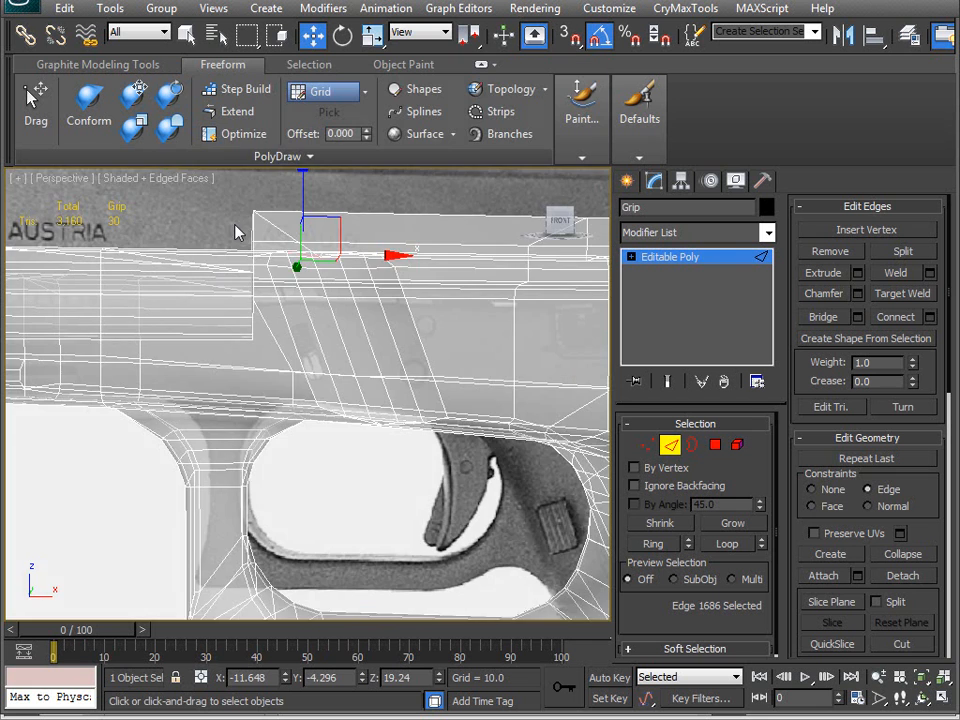
- Compare the recess from its upper rim to its lower end with the reference photo in the Front view
scroll(288, 402, "up", 5)
key("v")
key("f")
key("z")
middle_click_drag(306, 408, 276, 399)
scroll(277, 400, "down", 5)
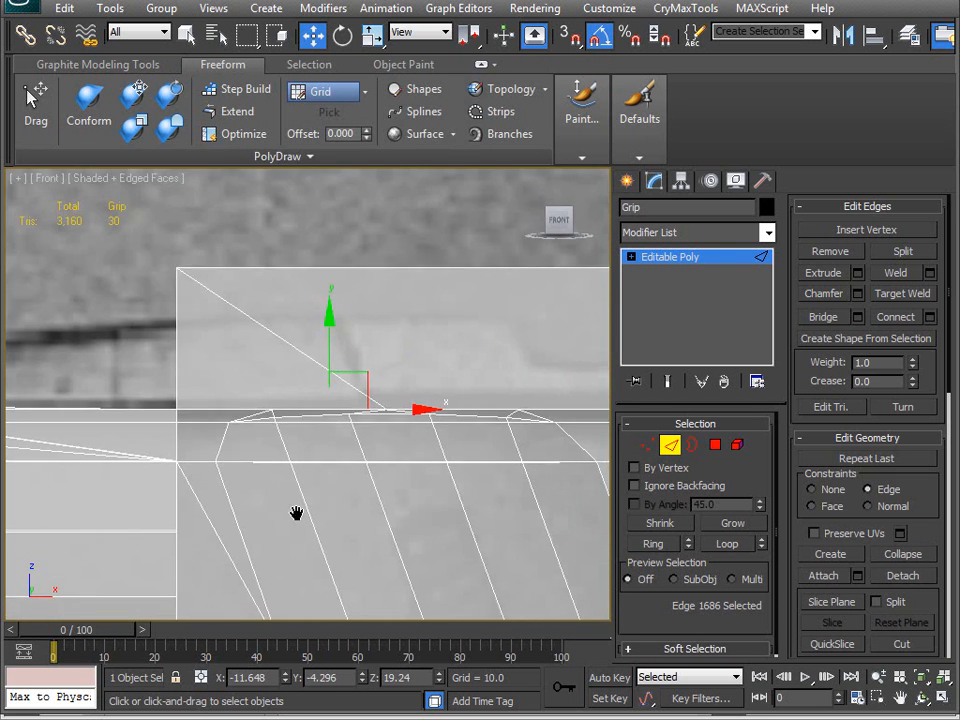
middle_click_drag(297, 514, 211, 305)
middle_click_drag(381, 418, 328, 315)
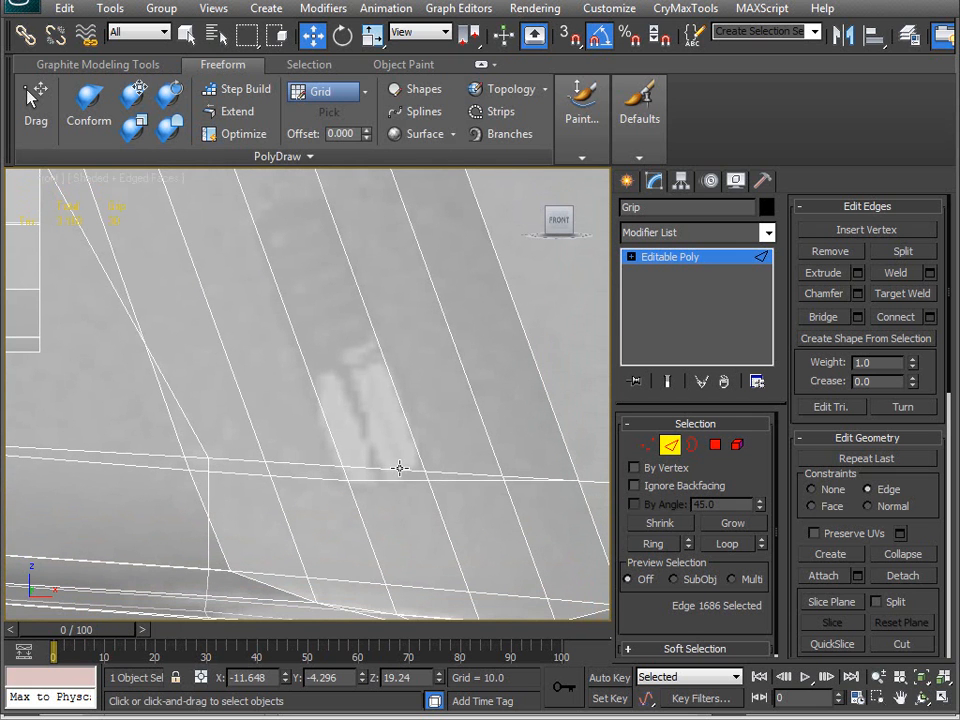
- Select the centre strip's lower horizontal edge and slide it down to about Z 13.59, matching the recess's lower end in the Front view photo
middle_click_drag(391, 466, 409, 482, "alt")
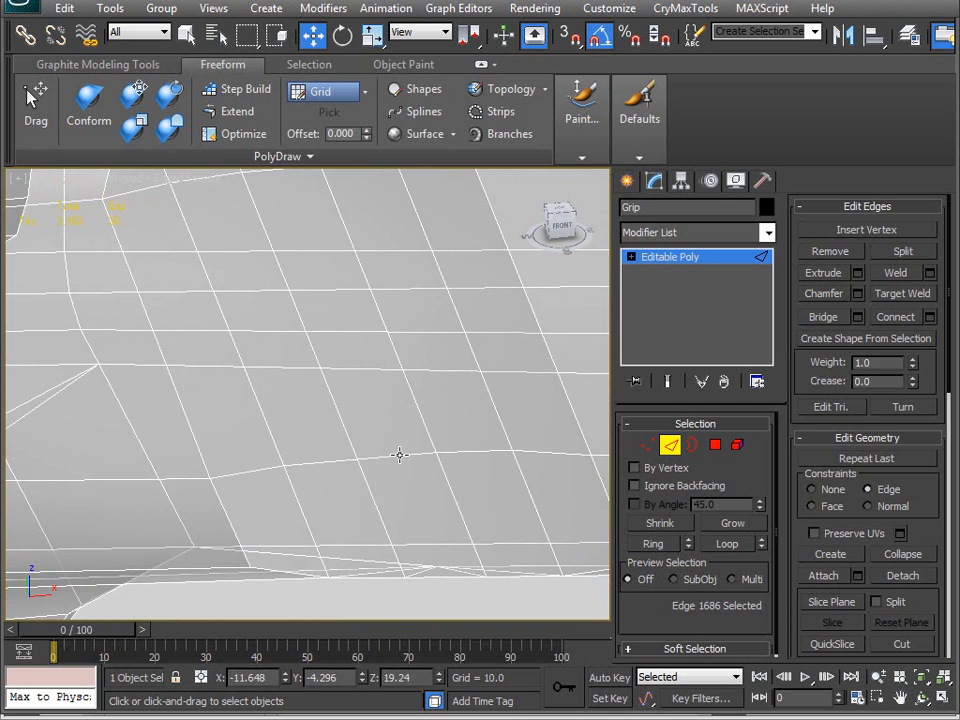
left_click(399, 455)
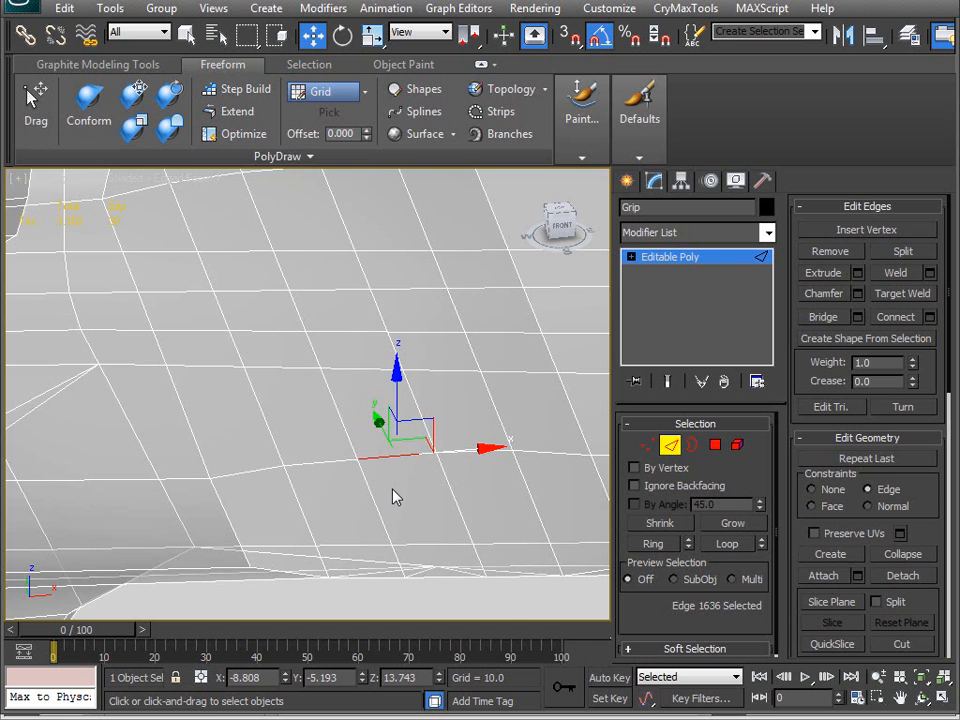
key("v")
key("f")
scroll(371, 506, "up", 5)
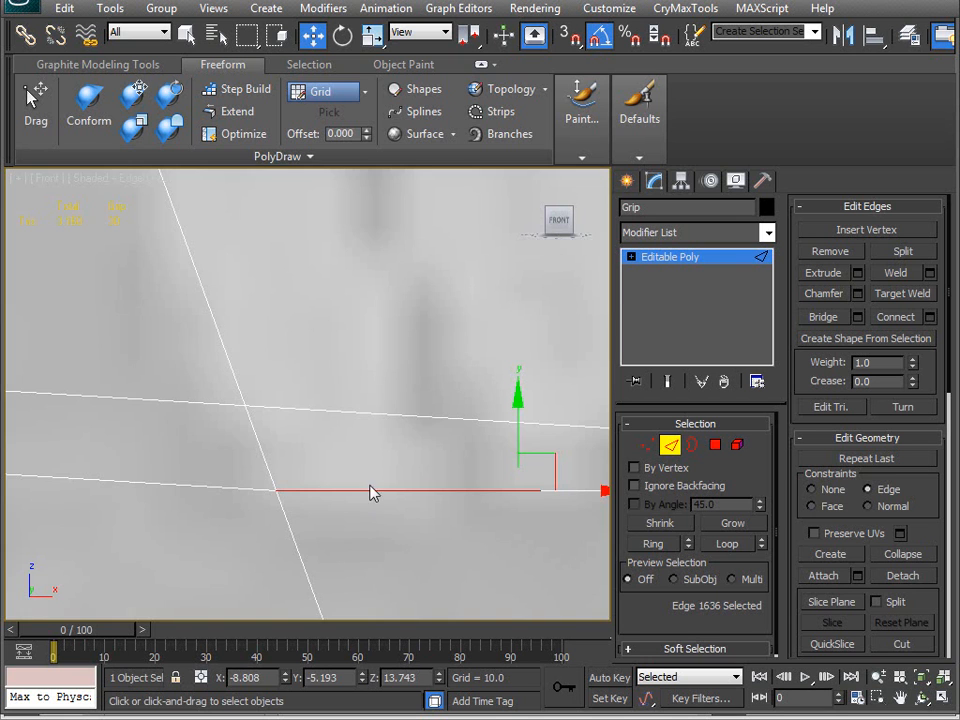
key("p")
middle_click_drag(281, 437, 358, 420)
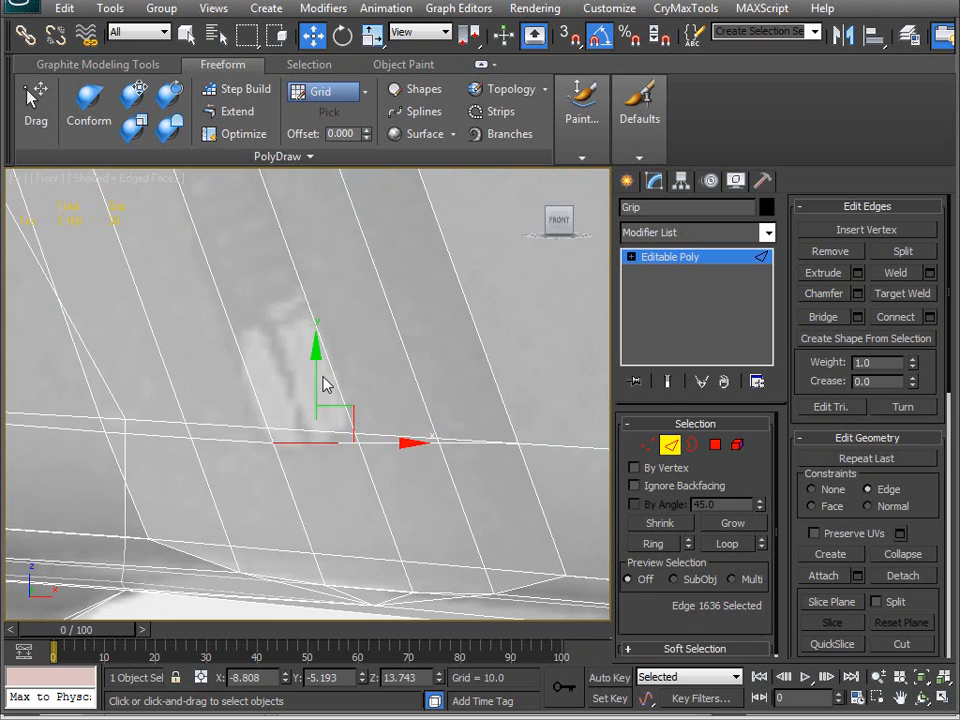
mouse_move(316, 376)
left_mouse_down()
mouse_move(317, 384)
mouse_move(309, 378)
left_mouse_up()
middle_click_drag(311, 381, 296, 504)
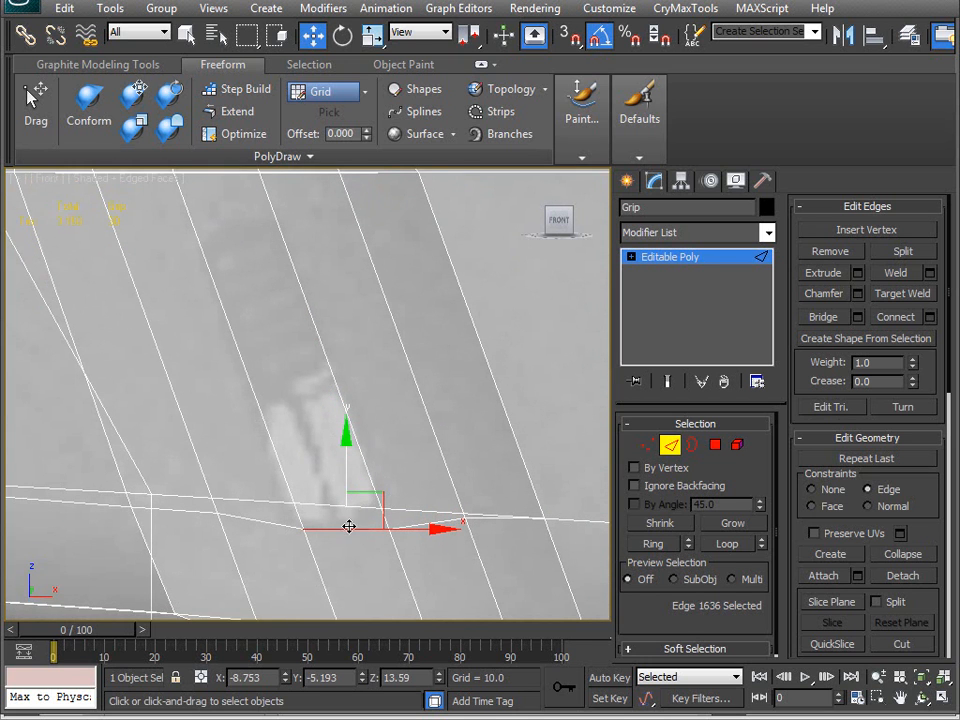
middle_click_drag(349, 531, 349, 454)
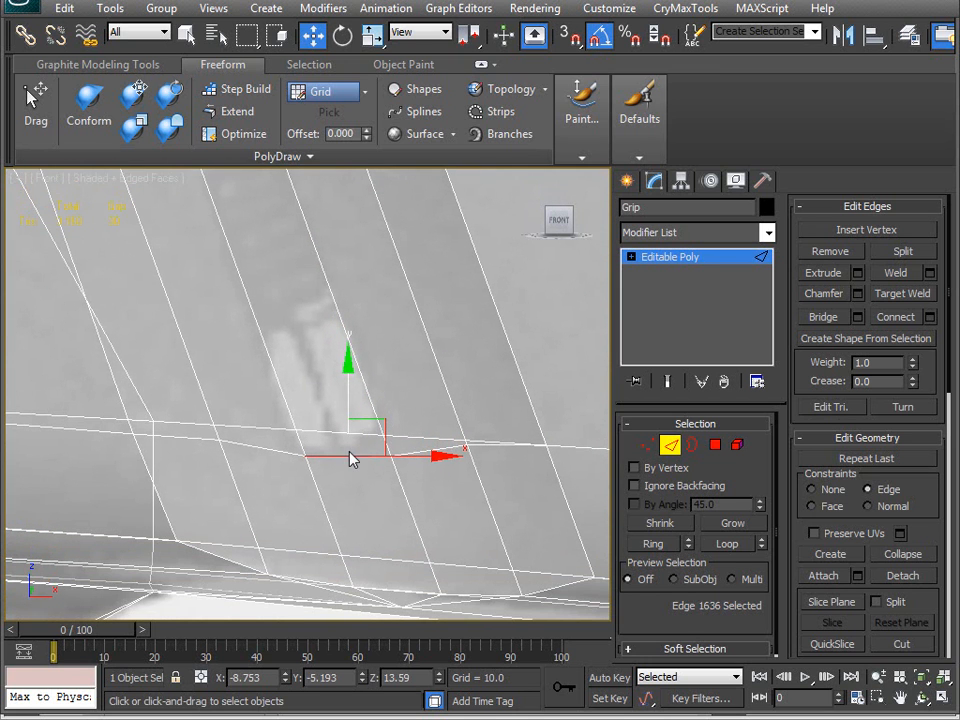
middle_click_drag(345, 498, 370, 482)
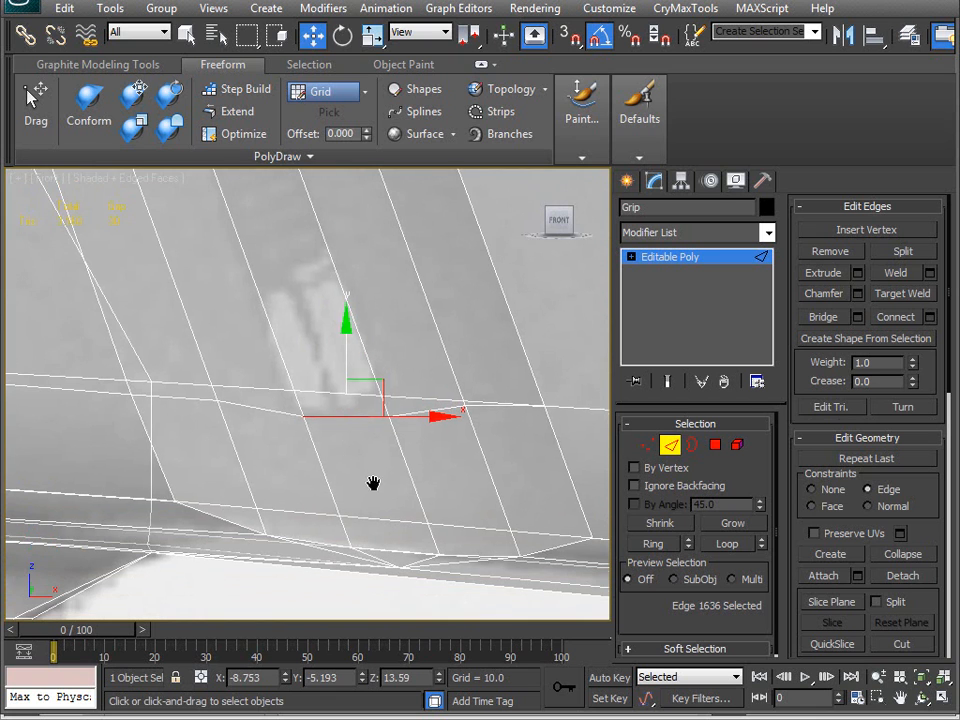
- Rotate the strip's lower edge 20 degrees to follow the slanted lower end of the recess in the photo
key("e")
left_click_drag(414, 374, 410, 357)
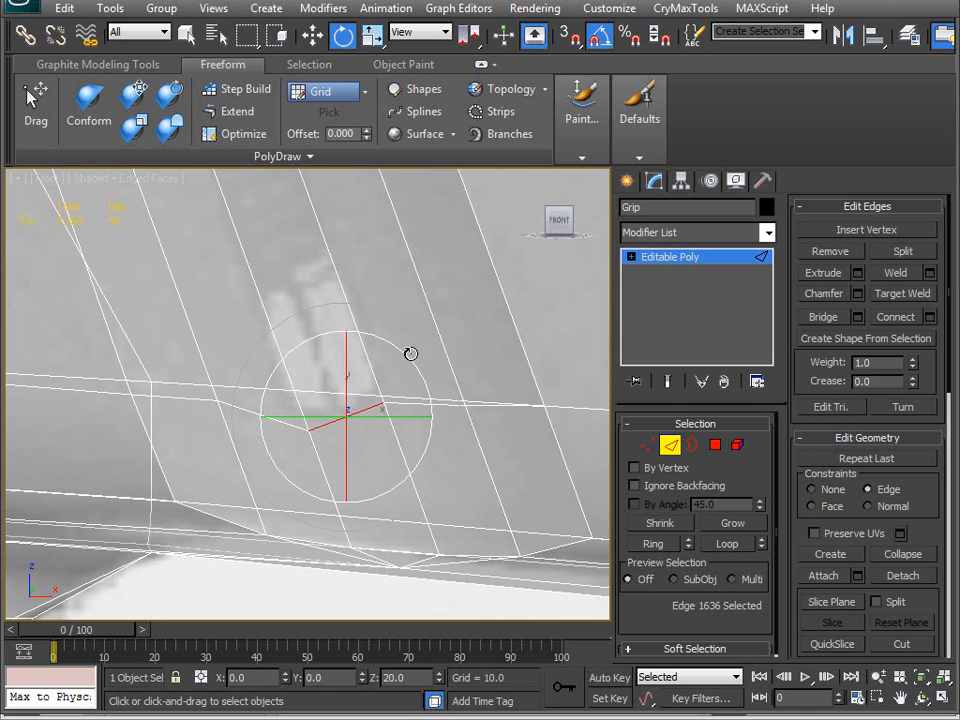
- Select the centre strip's upper horizontal edge and slide it down to about Z 17.745, at the photo recess's upper end
middle_click_drag(414, 357, 322, 570)
left_click(287, 293)
key("w")
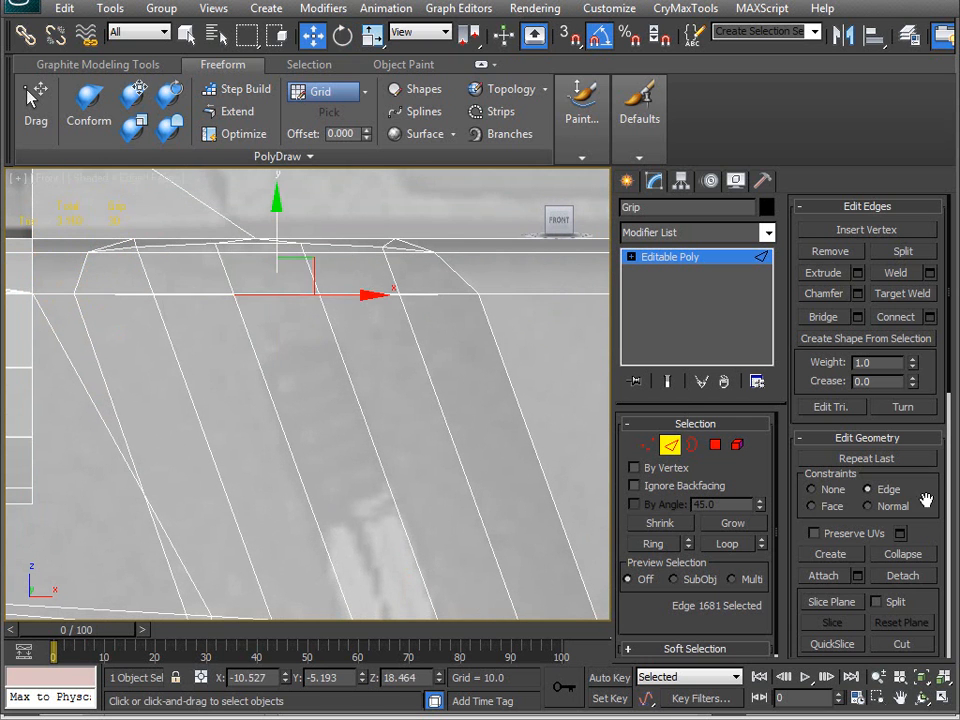
middle_click_drag(488, 538, 446, 311)
middle_click_drag(315, 283, 351, 497)
left_click_drag(302, 245, 334, 298)
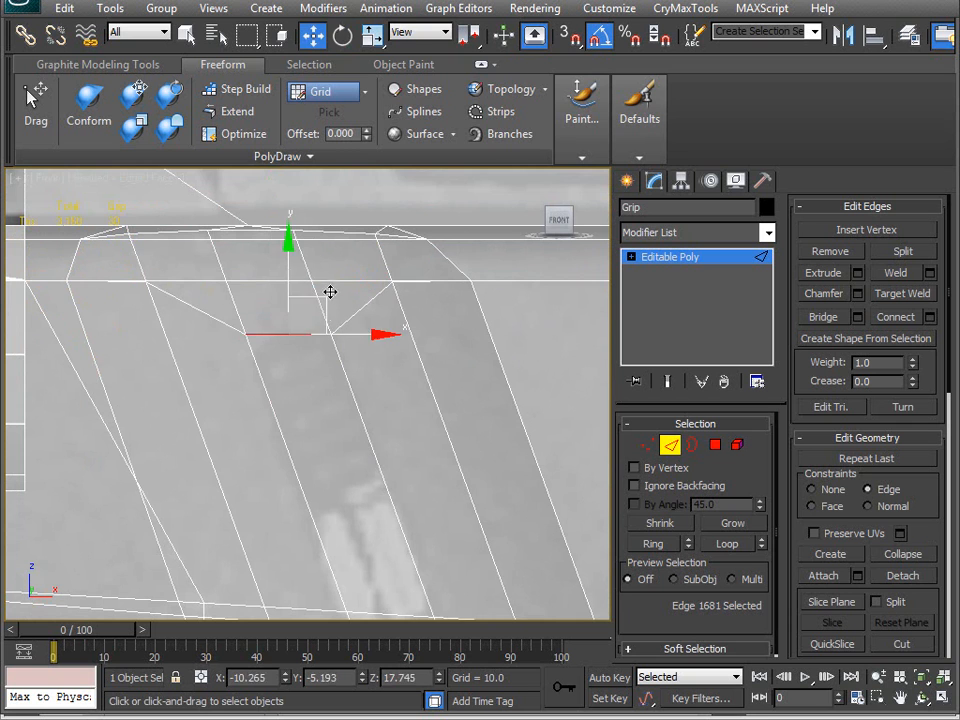
- Rotate the strip's upper edge to the slant of the photo's recess, turning angle snap off to fine-tune the angle
key("e")
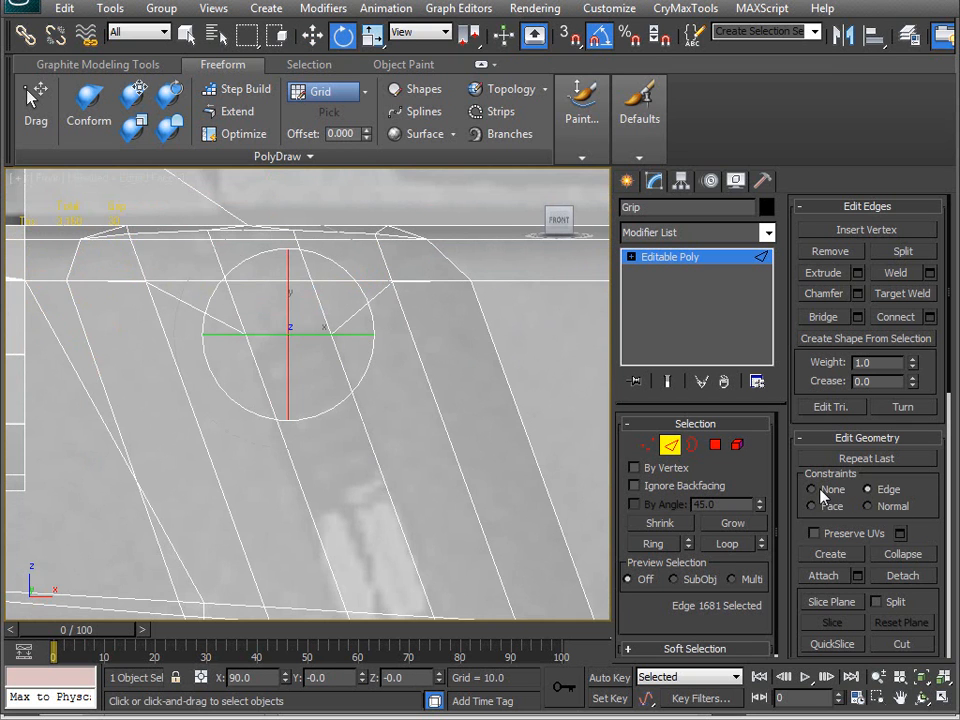
left_click_drag(358, 382, 288, 256)
left_click_drag(225, 220, 210, 376)
key("ctrl+z")
left_click_drag(361, 378, 433, 402)
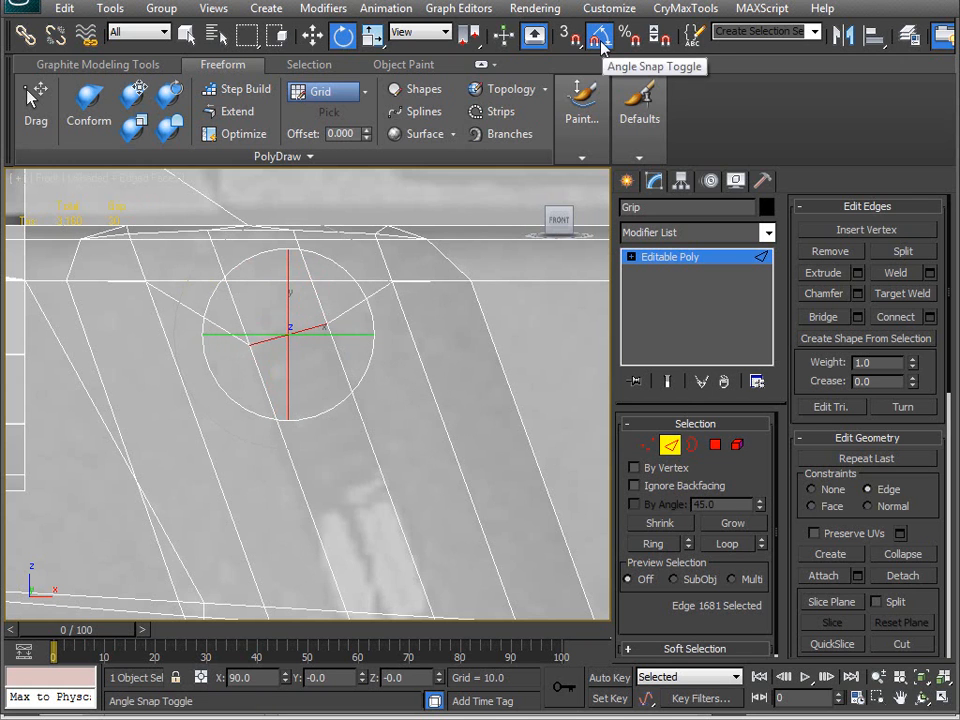
left_click_drag(328, 411, 337, 407)
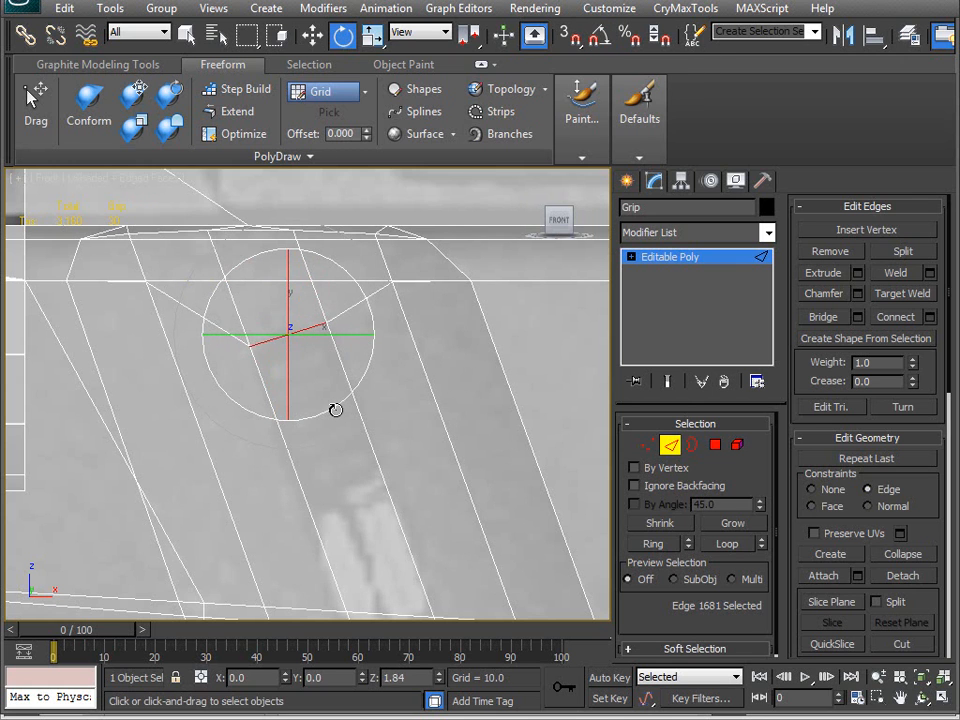
middle_click_drag(340, 426, 273, 376, "alt")
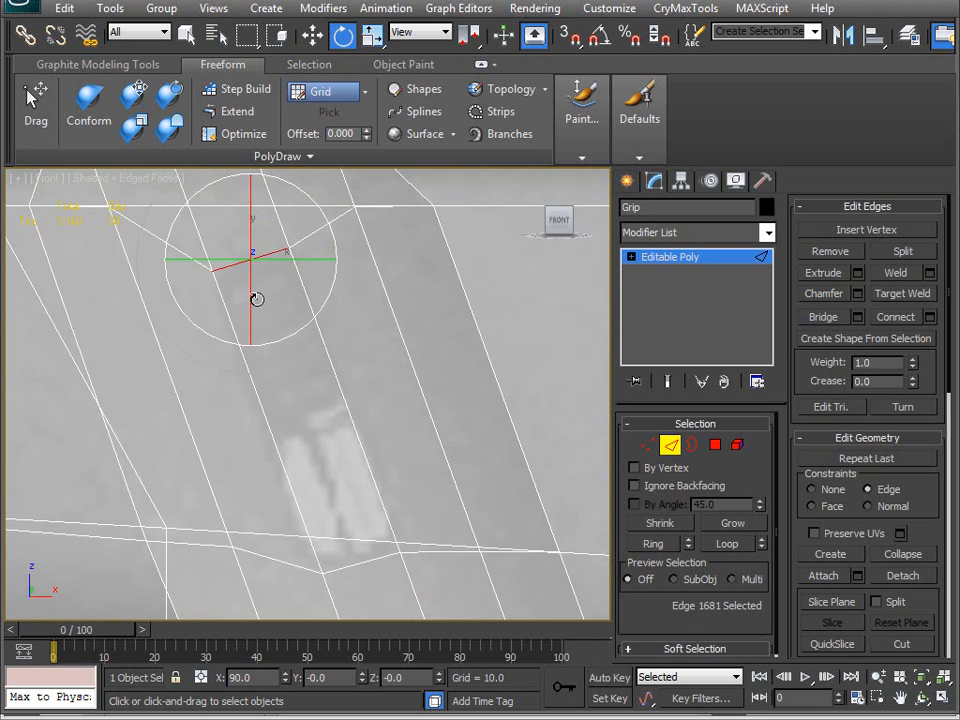
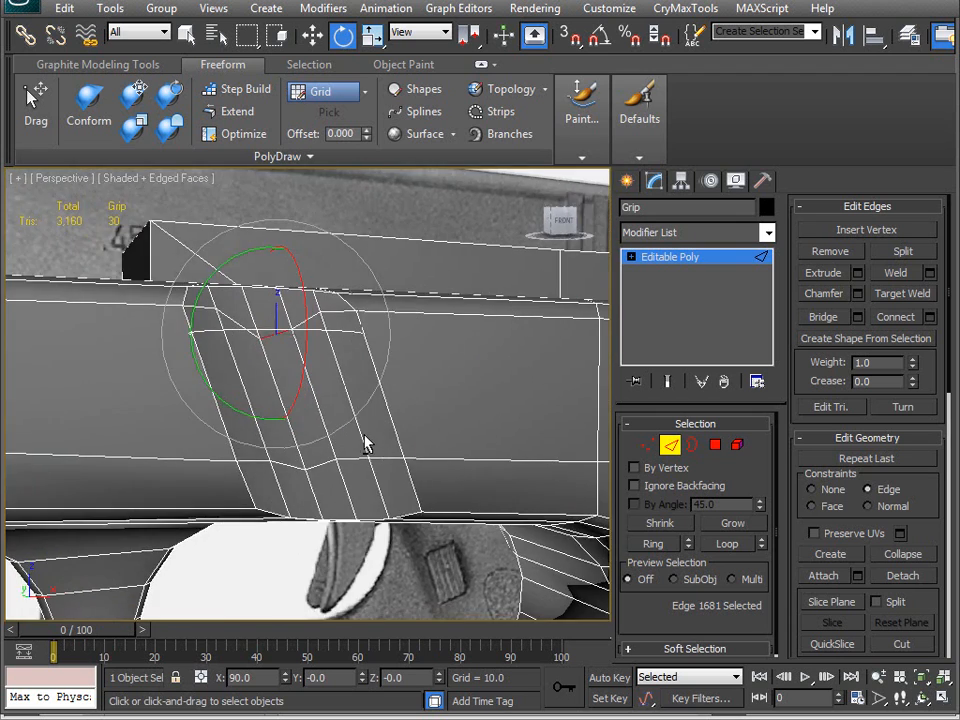
- Select the slanted polygon between the two rotated edges and extrude it inward by -0.5
left_click(715, 445)
left_click(290, 392)
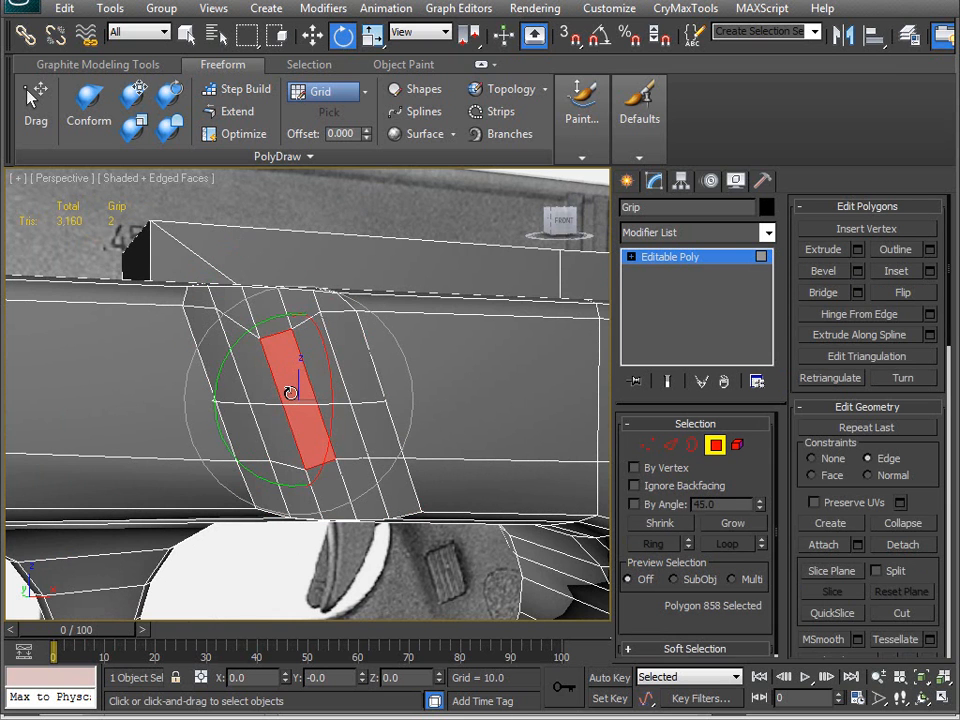
left_click(857, 249)
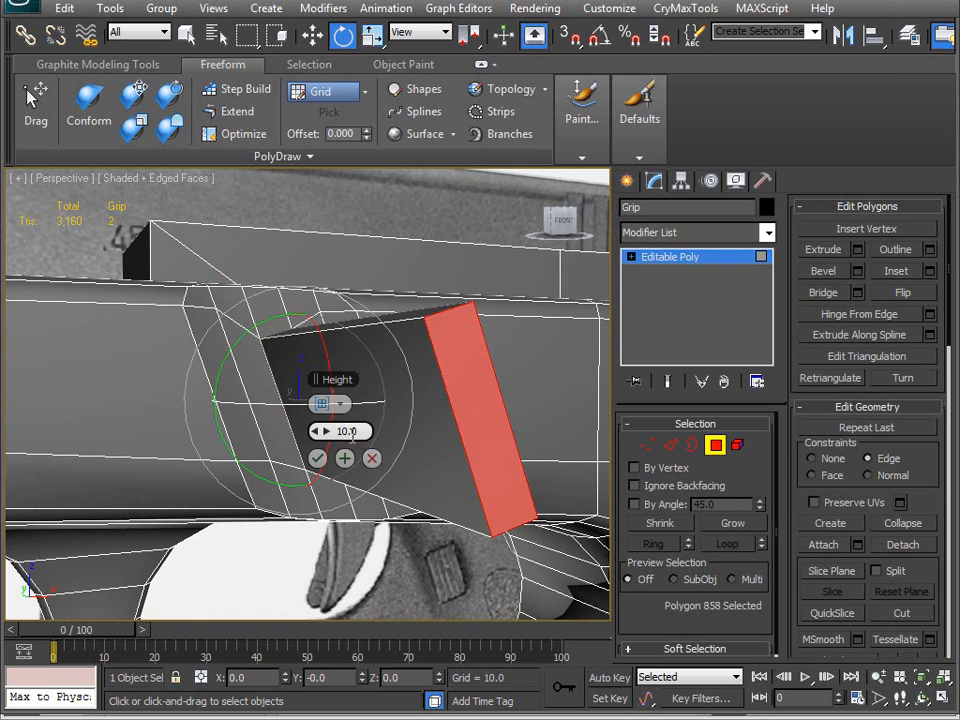
left_click_drag(329, 431, 288, 438)
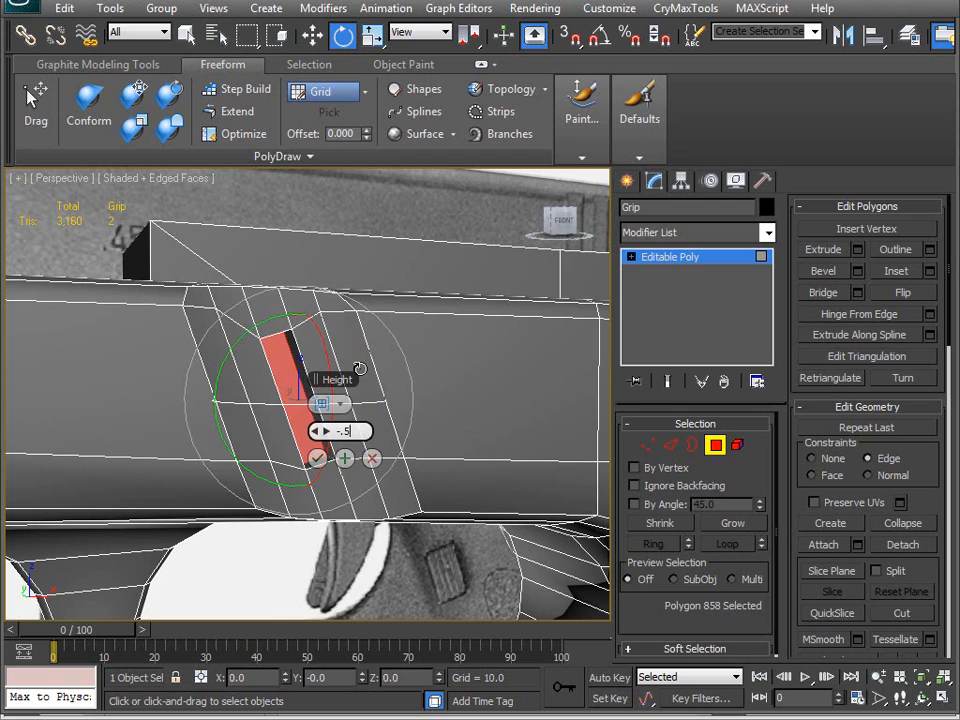
key("Return")
left_click(317, 458)
- Try to clone the recess's floor polygon outward along Y as an element with the edge constraint on
middle_click_drag(317, 458, 387, 444, "alt")
scroll(316, 378, "up", 3)
scroll(344, 427, "down", 1)
middle_click_drag(260, 277, 271, 370)
scroll(272, 375, "down", 5)
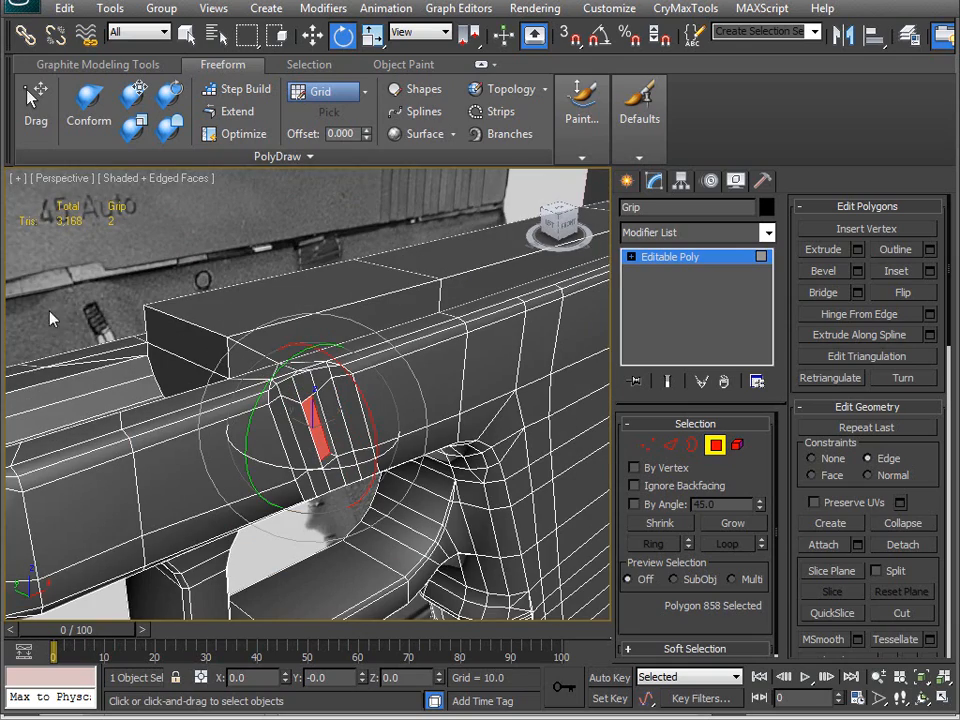
middle_click_drag(174, 371, 315, 430, "alt")
scroll(222, 369, "up", 3)
key("w")
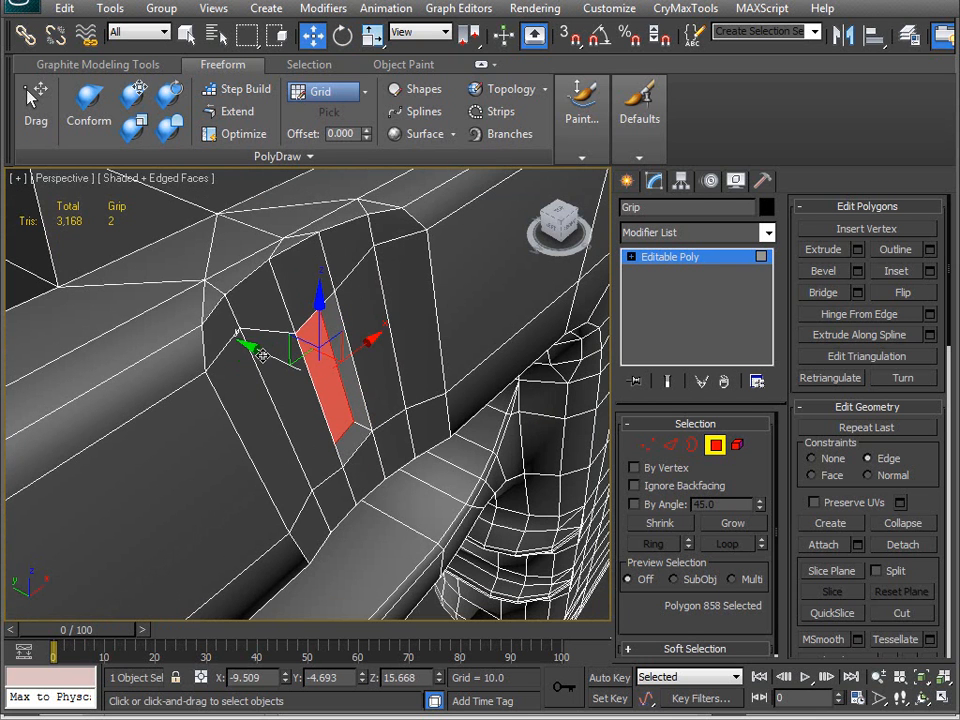
left_click_drag(262, 360, 288, 362, "shift")
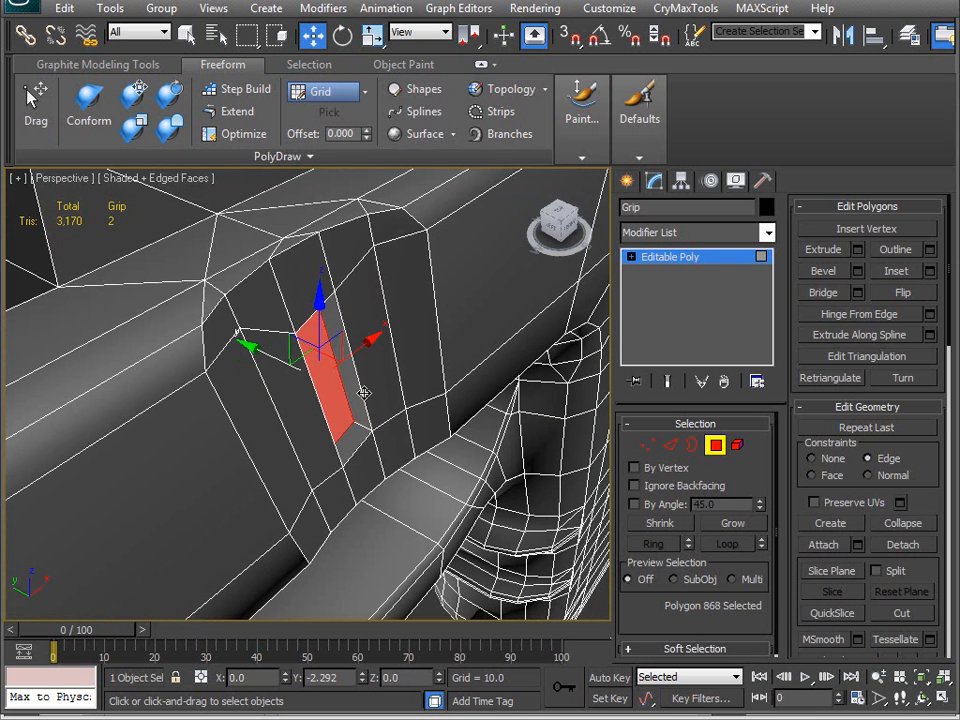
left_click_drag(364, 393, 366, 395, "shift")
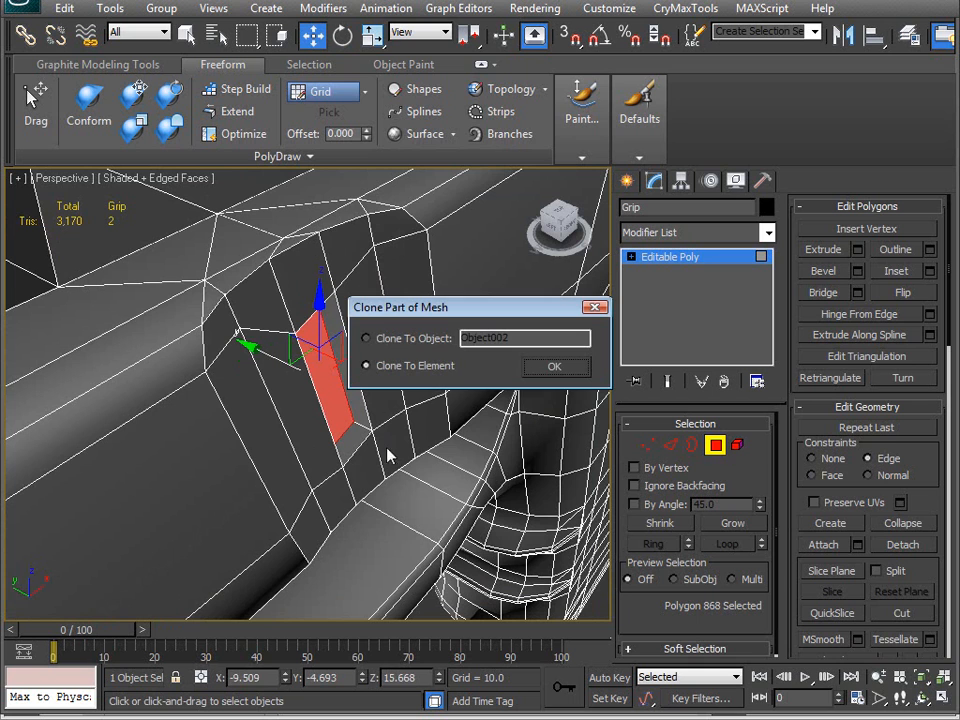
left_click(554, 367)
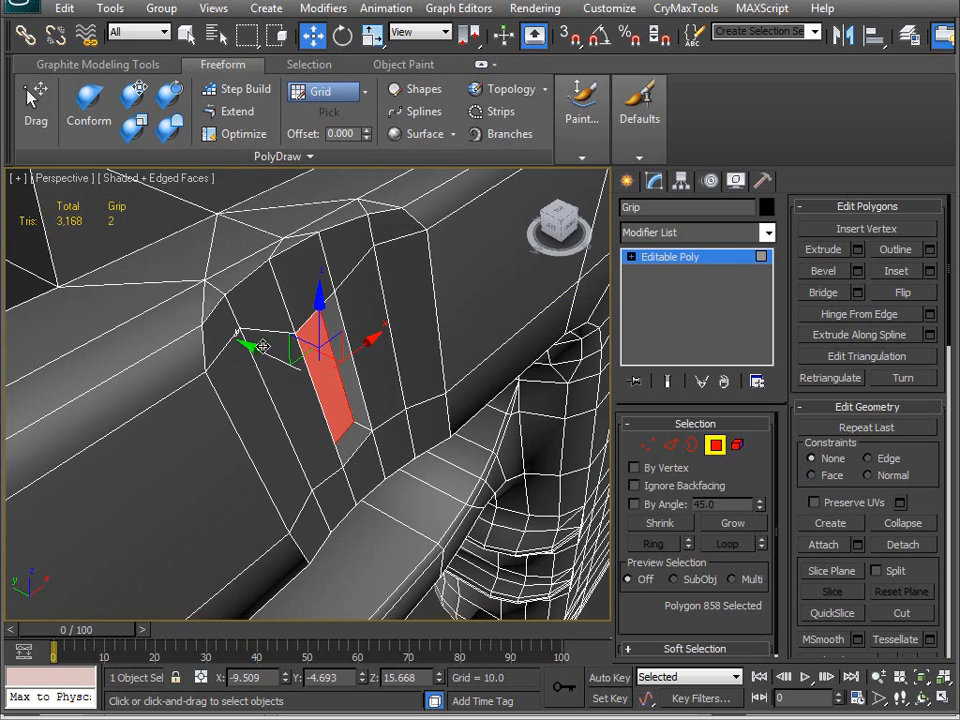
key("alt+l")
left_click_drag(246, 347, 253, 360, "shift")
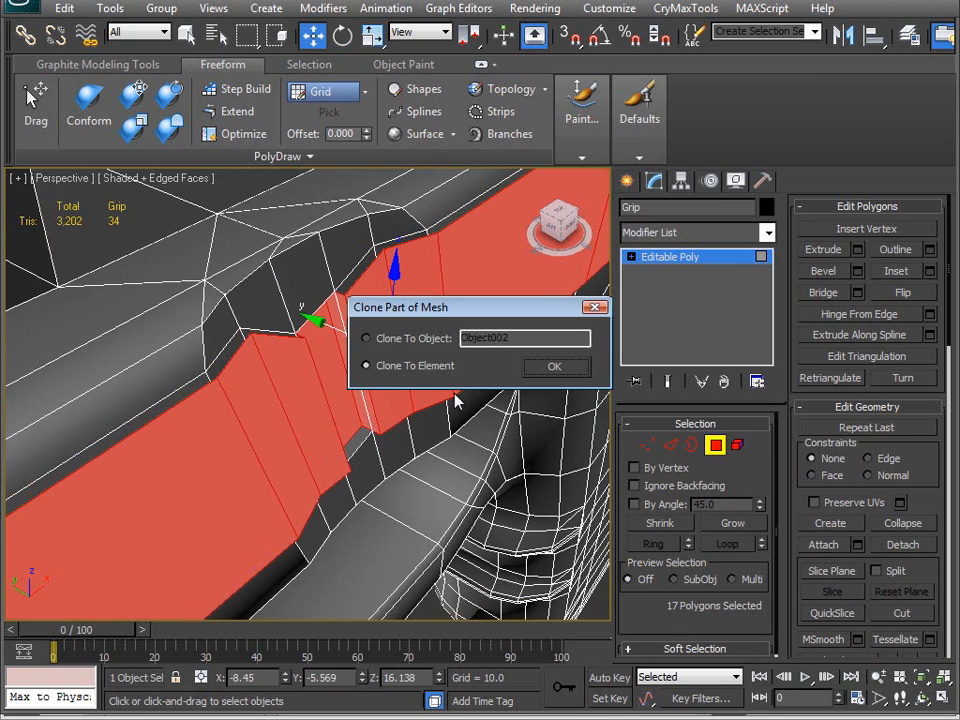
left_click(550, 367)
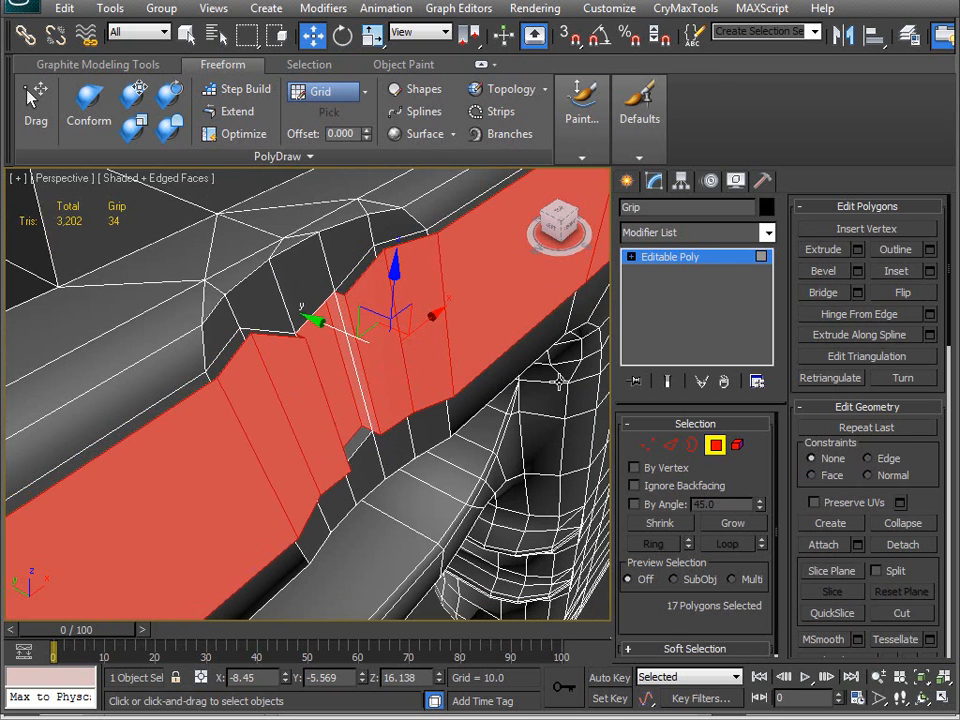
left_click(351, 382)
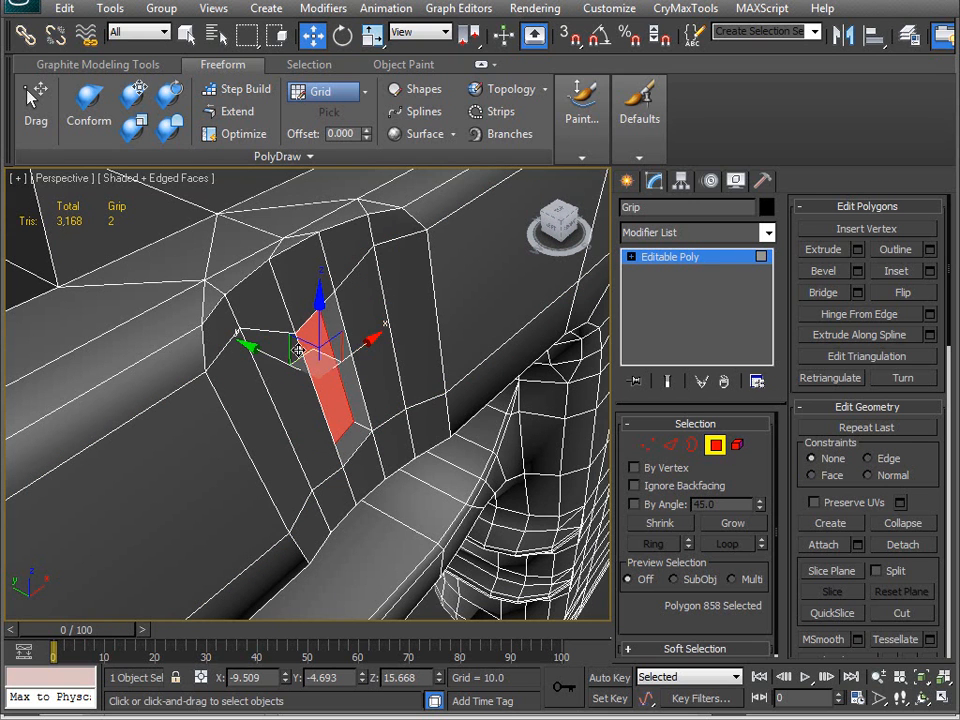
- Clone the recess's floor polygon about 1.2 units outward along Y as an element
left_click_drag(256, 348, 307, 388, "shift")
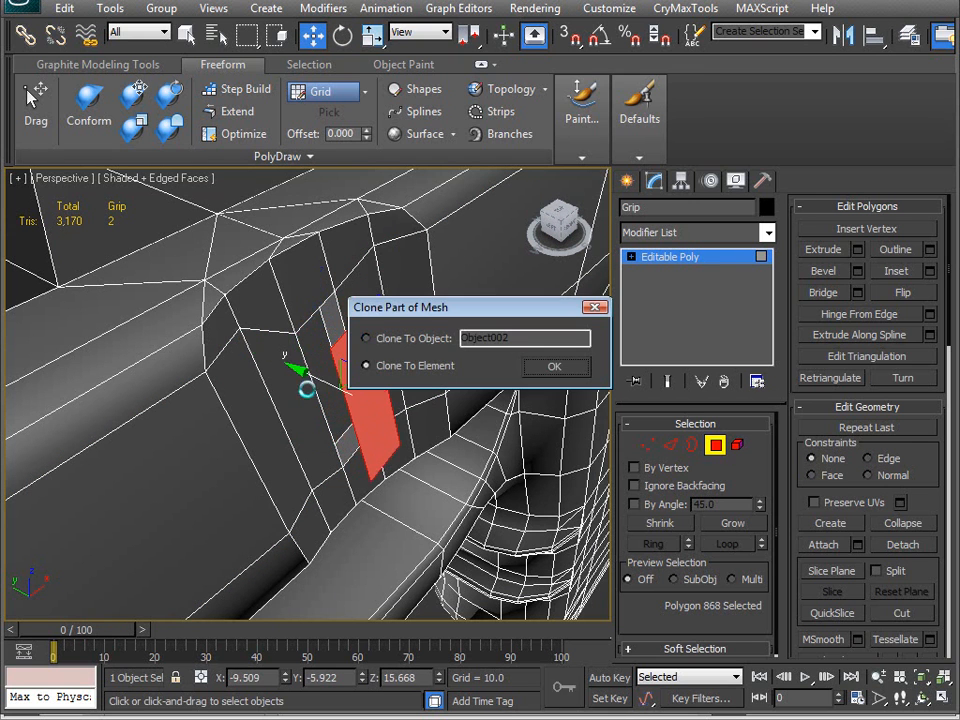
left_click(550, 366)
mouse_move(360, 365)
middle_mouse_down("alt")
mouse_move(384, 439)
mouse_move(227, 439)
mouse_move(474, 444)
middle_mouse_up("alt")
middle_click_drag(420, 426, 427, 427)
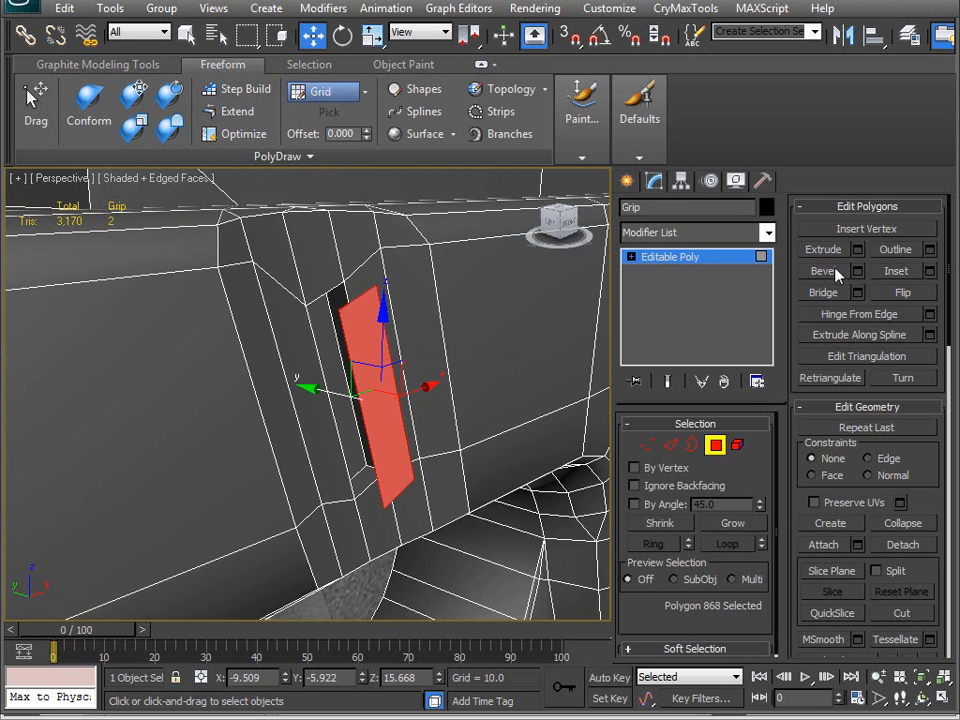
- Extrude the cloned polygon outward into a slanted block in front of the recess
left_click(823, 249)
left_click_drag(379, 399, 386, 401)
middle_click_drag(377, 425, 321, 420, "alt")
key("1")
left_click(712, 447)
middle_click_drag(560, 445, 485, 450, "alt")
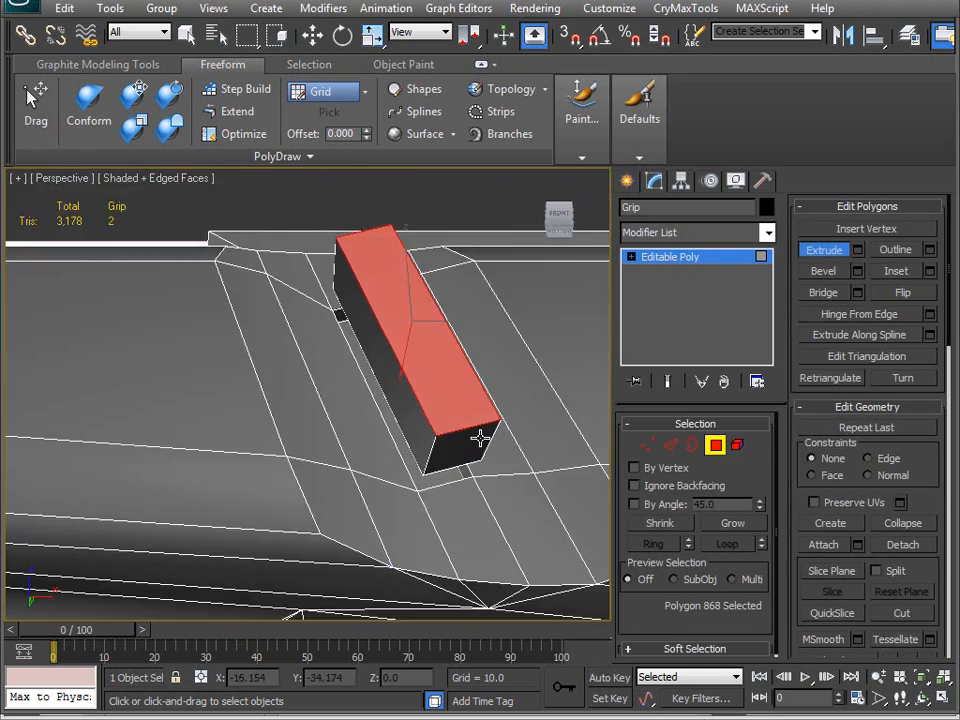
- Shorten the block by sliding its lower end face upward with the edge constraint, leaving the recess's lower part uncovered
left_click(468, 445)
middle_click_drag(347, 416, 386, 429, "alt")
key("w")
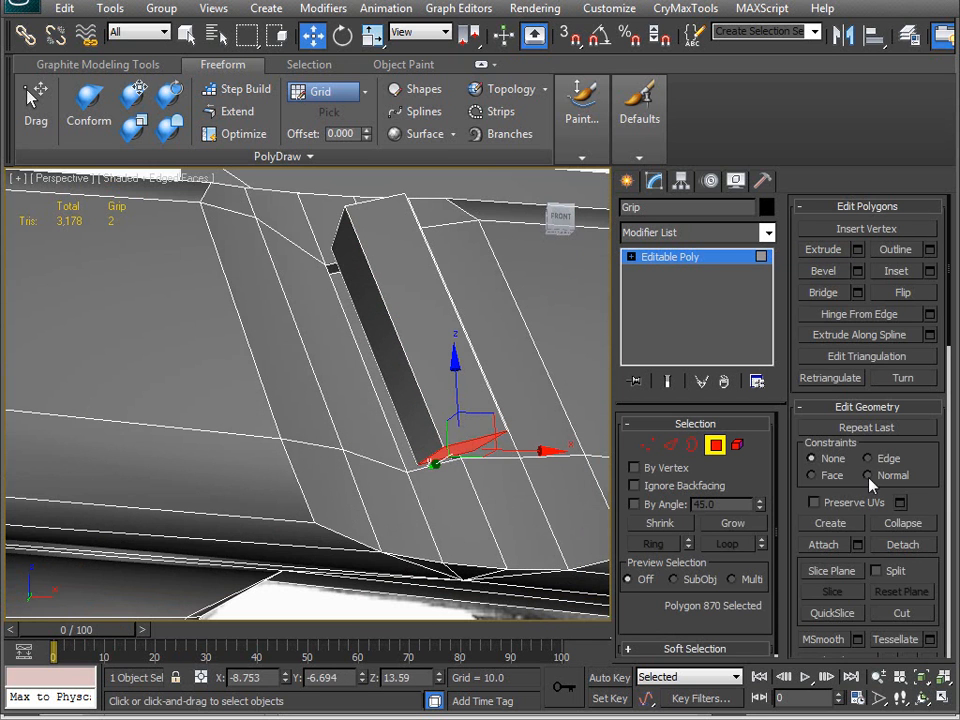
left_click(868, 458)
left_click_drag(454, 362, 499, 277)
left_click(715, 448)
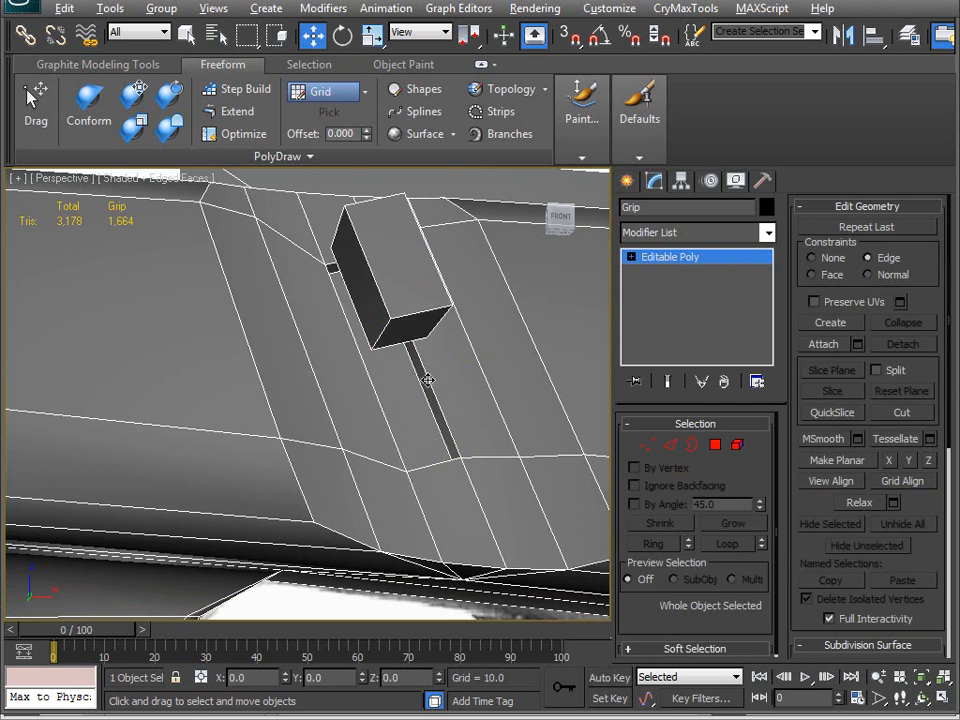
- Select the whole block as an element and move it back along Y toward the recess
scroll(460, 410, "up", 6)
scroll(422, 441, "down", 6)
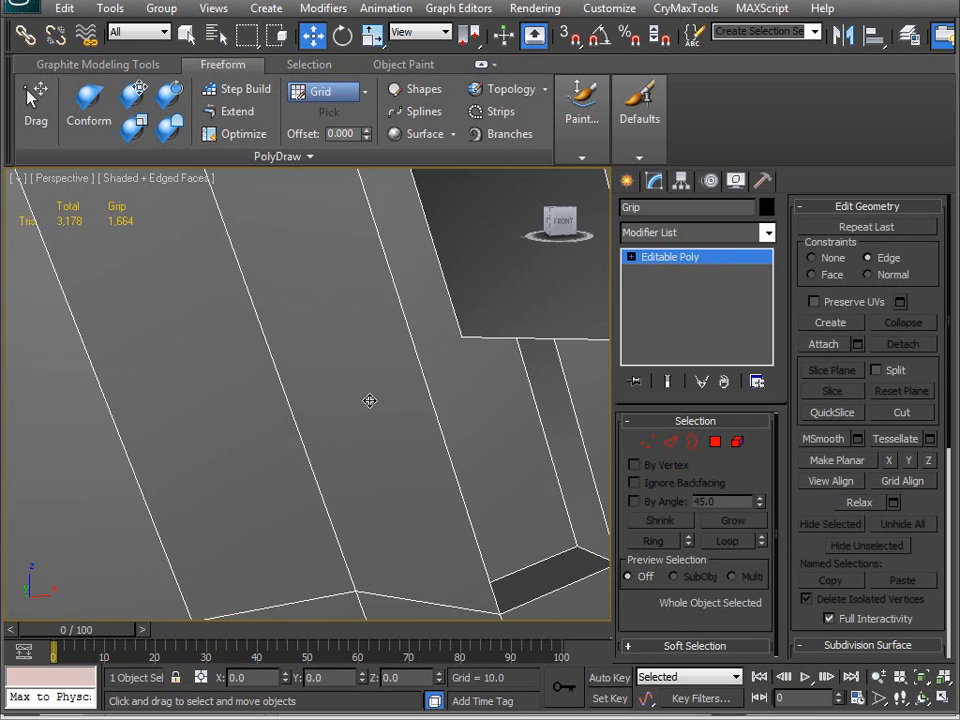
left_click(738, 443)
left_click(335, 350)
key("z")
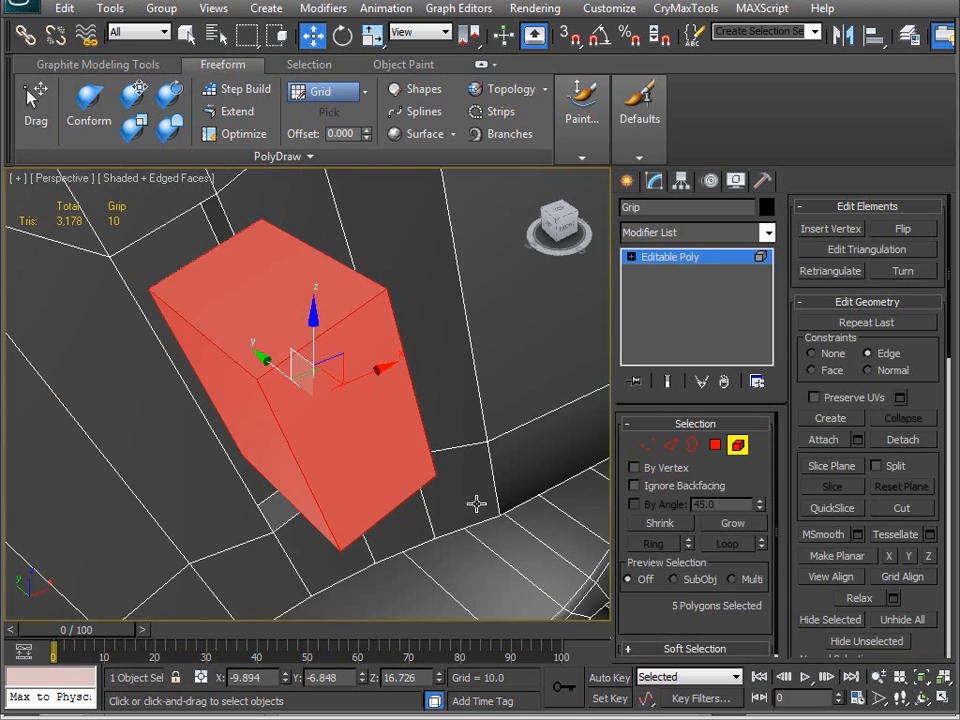
scroll(467, 503, "down", 2)
middle_click_drag(459, 427, 326, 418, "alt")
left_click_drag(326, 418, 255, 409)
mouse_move(255, 409)
middle_mouse_down("alt")
mouse_move(266, 431)
mouse_move(246, 408)
middle_mouse_up("alt")
- Scale the block down slightly and sink it into the recess, to about Y -4.85
key("r")
left_click_drag(290, 372, 294, 393)
key("w")
middle_click_drag(294, 393, 330, 493, "alt")
left_click_drag(230, 385, 182, 375)
middle_click_drag(182, 375, 340, 438, "alt")
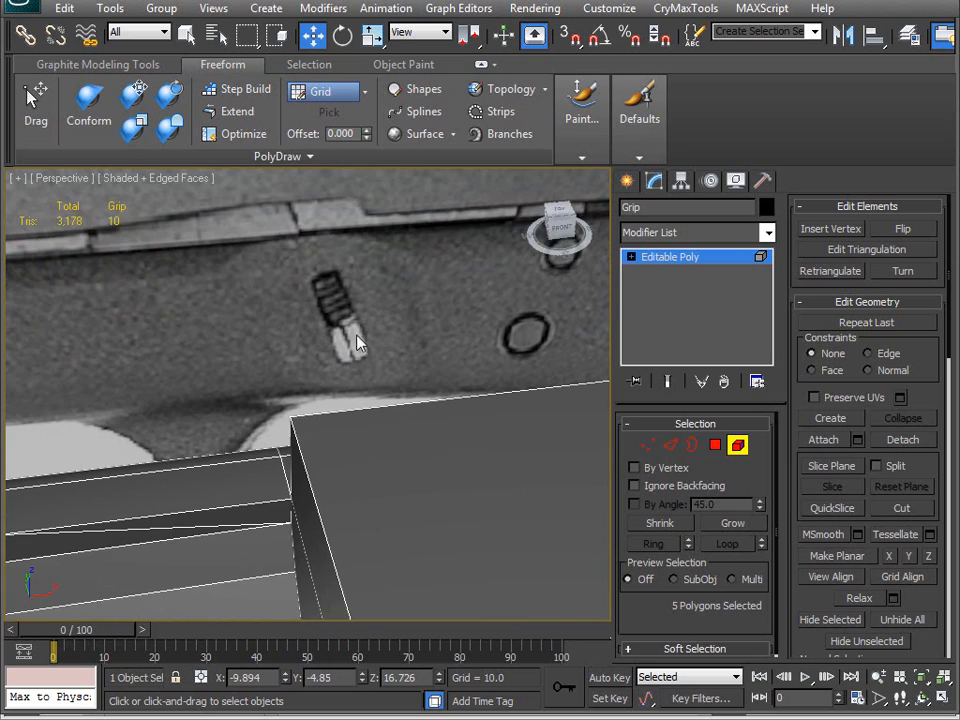
- Switch to edge selection and try picking the edges around the recess's lower corners
middle_click_drag(396, 522, 333, 435, "alt")
scroll(332, 421, "up", 3)
scroll(332, 453, "up", 2)
key("2")
left_click(322, 446)
middle_click_drag(309, 499, 432, 470, "alt")
left_click(386, 400, "ctrl")
middle_click_drag(386, 400, 273, 517, "alt")
left_click_drag(285, 540, 330, 490)
left_click(310, 487)
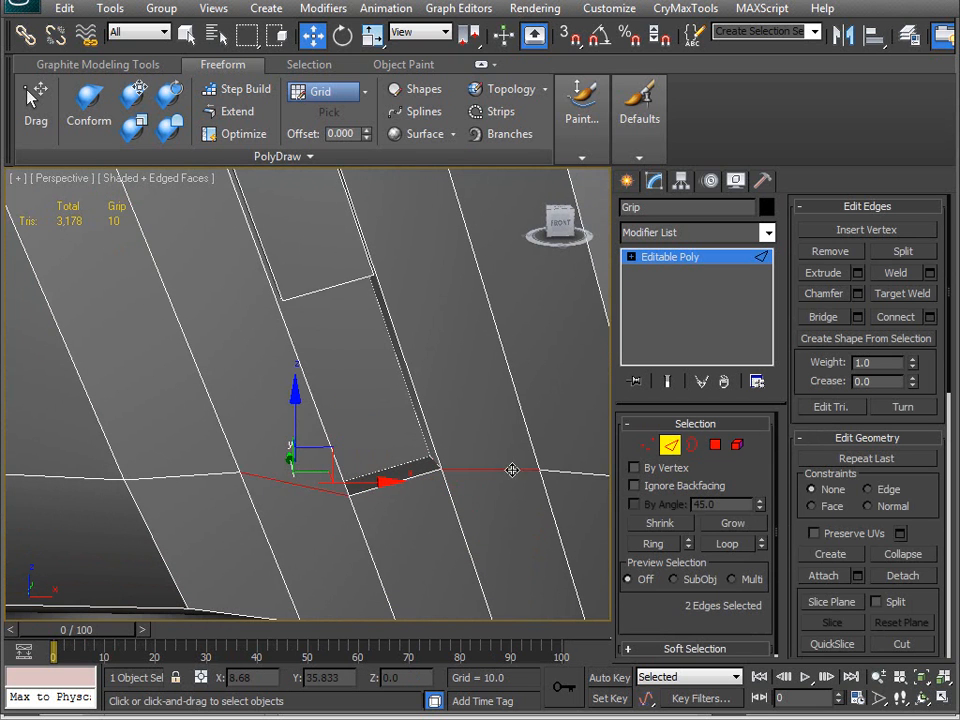
left_click(511, 469)
middle_click_drag(500, 487, 545, 167, "alt")
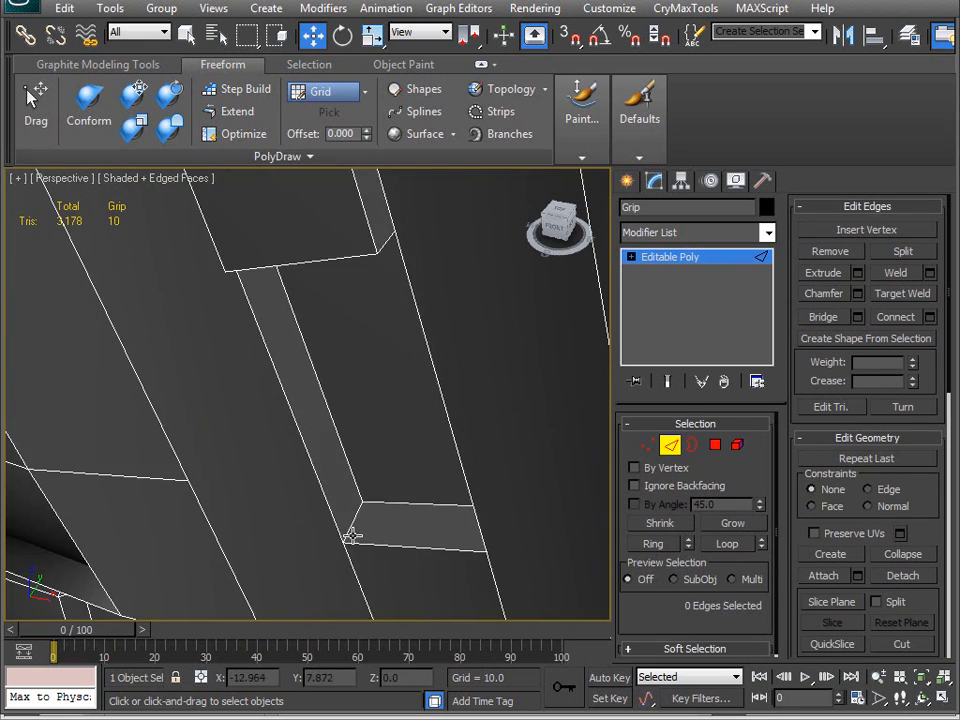
- Select the two short corner edges at the recess's lower end and open the chamfer settings for them
left_click(352, 518)
middle_click_drag(352, 518, 493, 495, "alt")
left_click(433, 452, "ctrl")
middle_click_drag(433, 452, 333, 481, "alt")
left_click(857, 294)
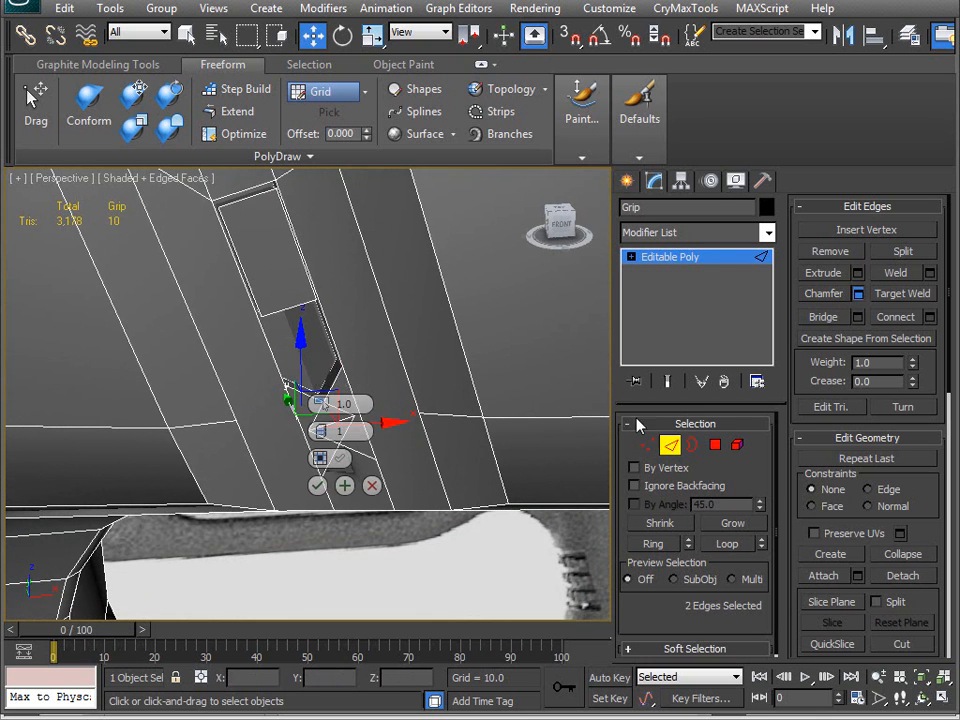
- Chamfer the two selected edges at the slot's lower end by 0.21 and collapse a surplus edge there with Optimize
left_click_drag(356, 380, 475, 376)
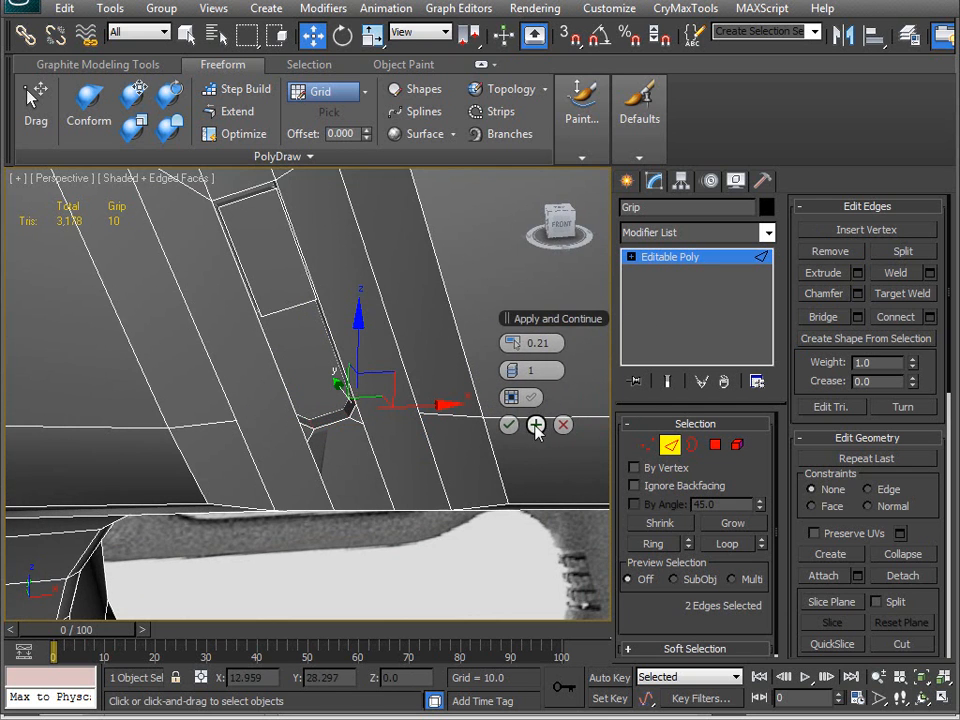
left_click(508, 425)
middle_click_drag(375, 476, 349, 446, "alt")
left_click(244, 134)
left_click_drag(304, 452, 290, 424)
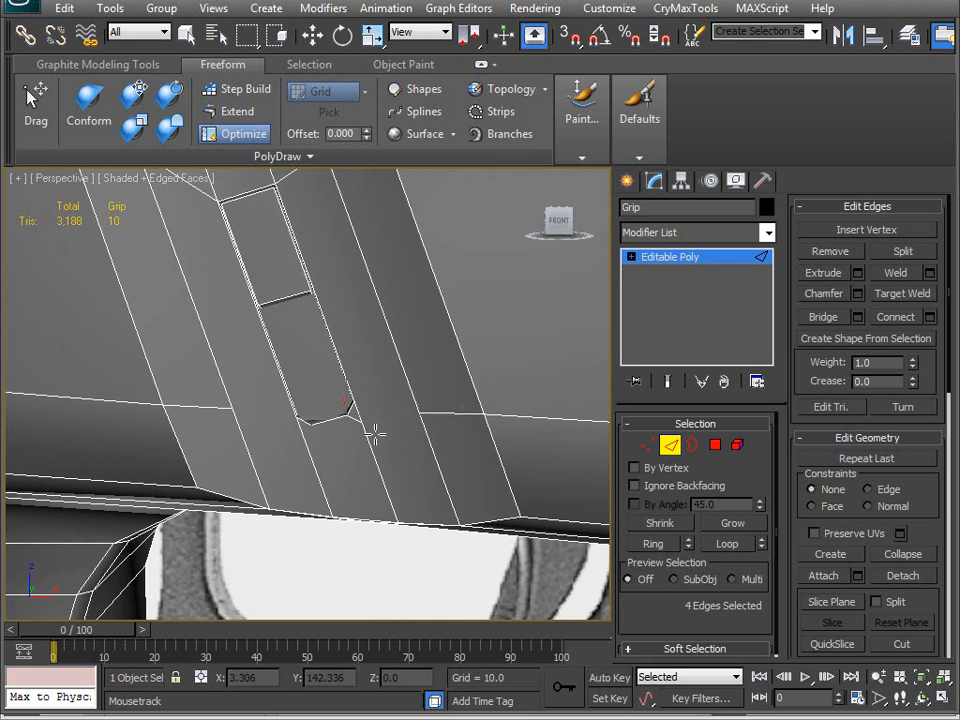
- Connect the loose vertices around the chamfered lower end of the slot to the surrounding mesh with Optimize
middle_click_drag(396, 413, 458, 495, "alt")
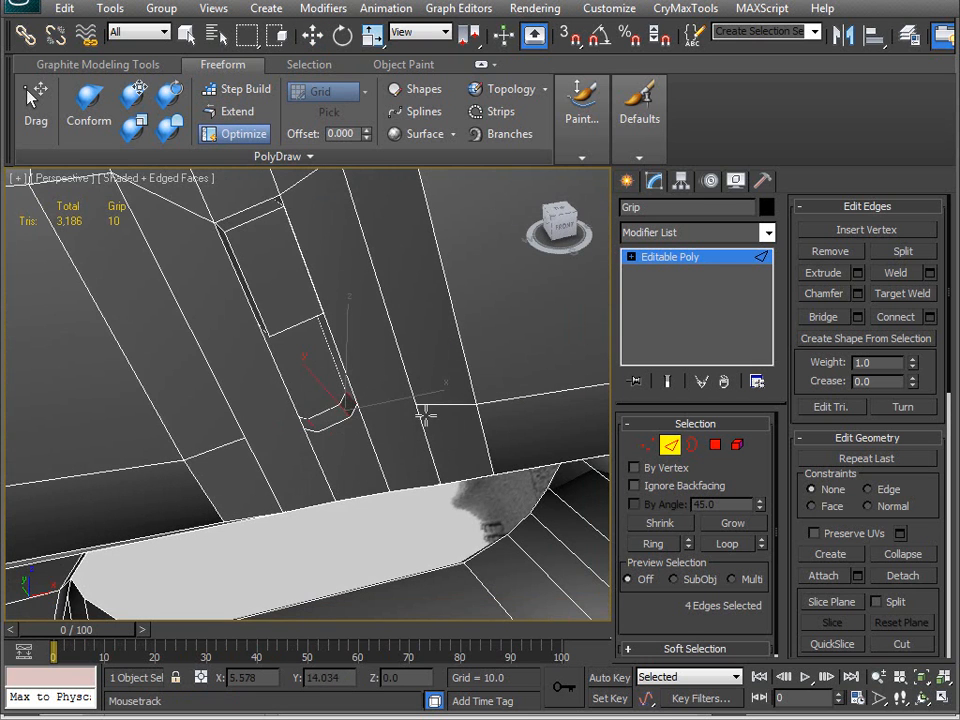
left_click(380, 402, "ctrl")
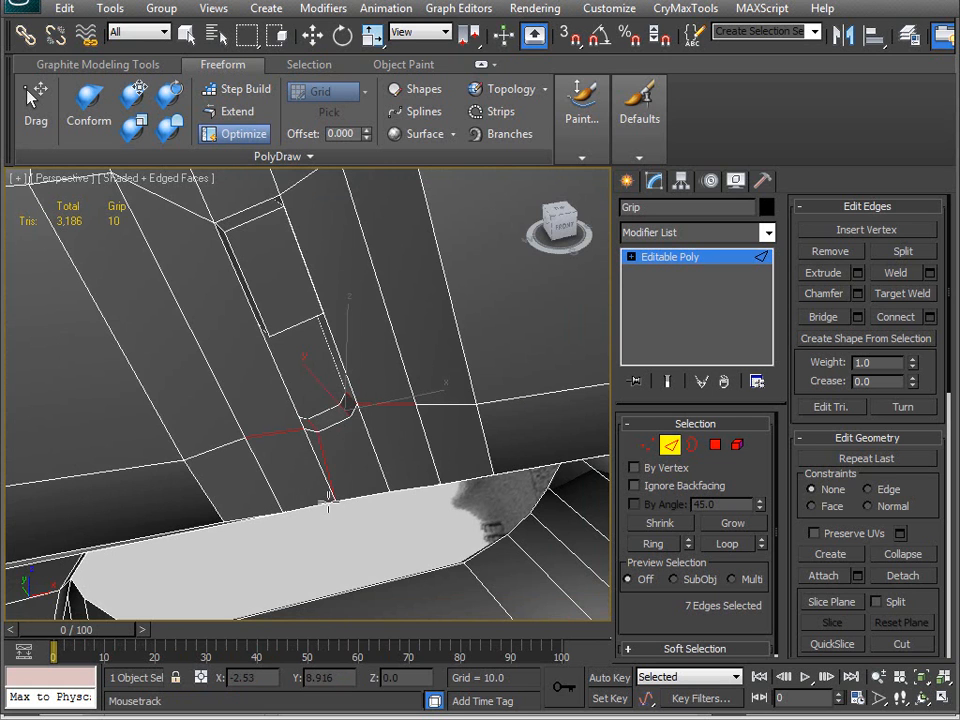
left_click(276, 282, "ctrl")
mouse_move(392, 495)
middle_mouse_down("alt")
mouse_move(347, 433)
mouse_move(221, 455)
mouse_move(356, 388)
mouse_move(366, 315)
mouse_move(364, 454)
mouse_move(388, 446)
middle_mouse_up("alt")
key("w")
- Hide the edged faces, leave edge editing and examine the shading around the slot's chamfered lower end
key("F4")
scroll(388, 449, "down", 3)
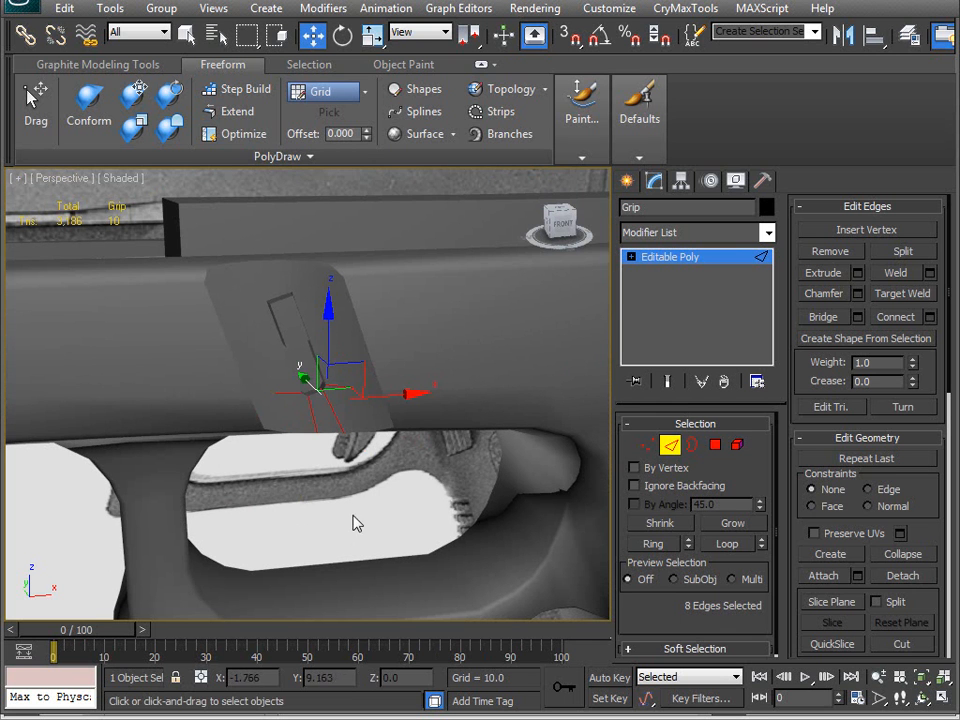
left_click(670, 447)
middle_click_drag(440, 480, 292, 356, "alt")
key("z")
scroll(277, 410, "up", 10)
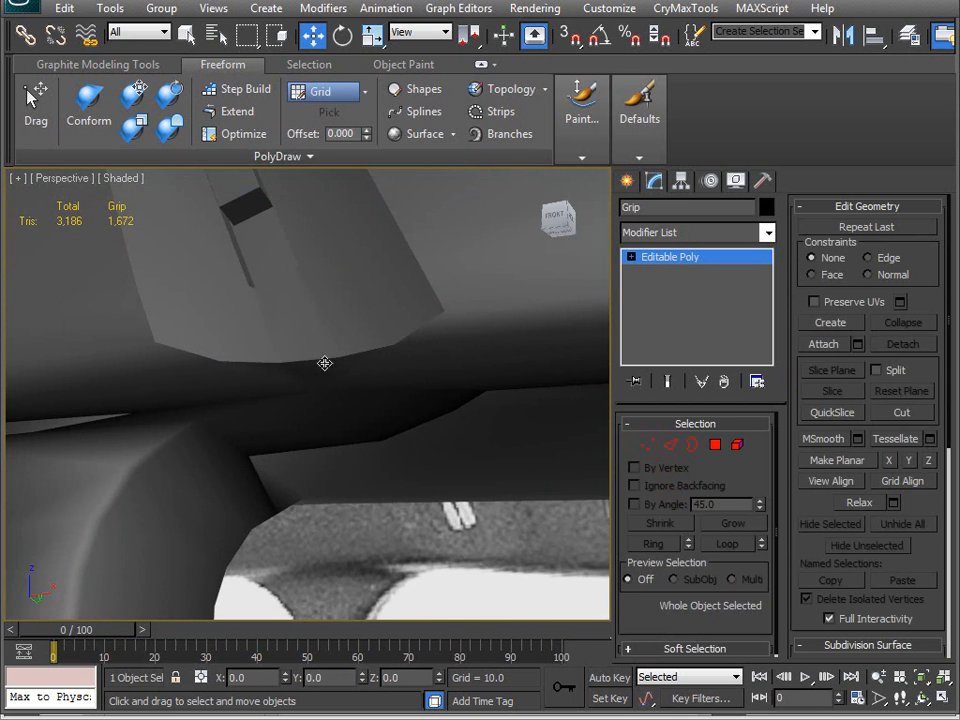
middle_click_drag(309, 309, 296, 474, "alt")
scroll(298, 465, "up", 3)
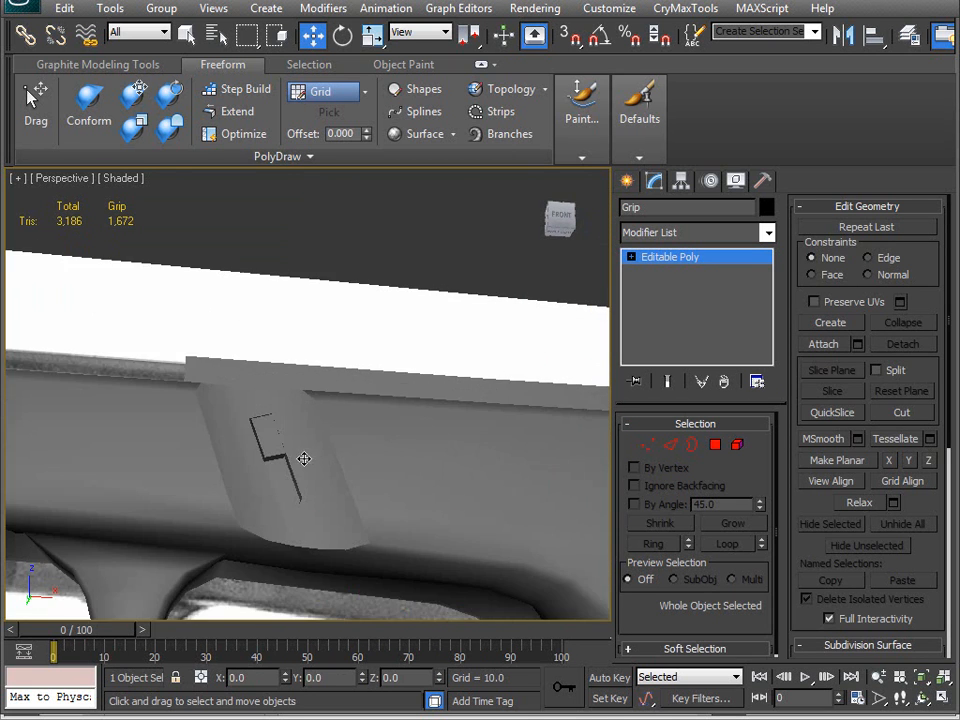
scroll(318, 470, "up", 4)
middle_click_drag(371, 466, 409, 438, "alt")
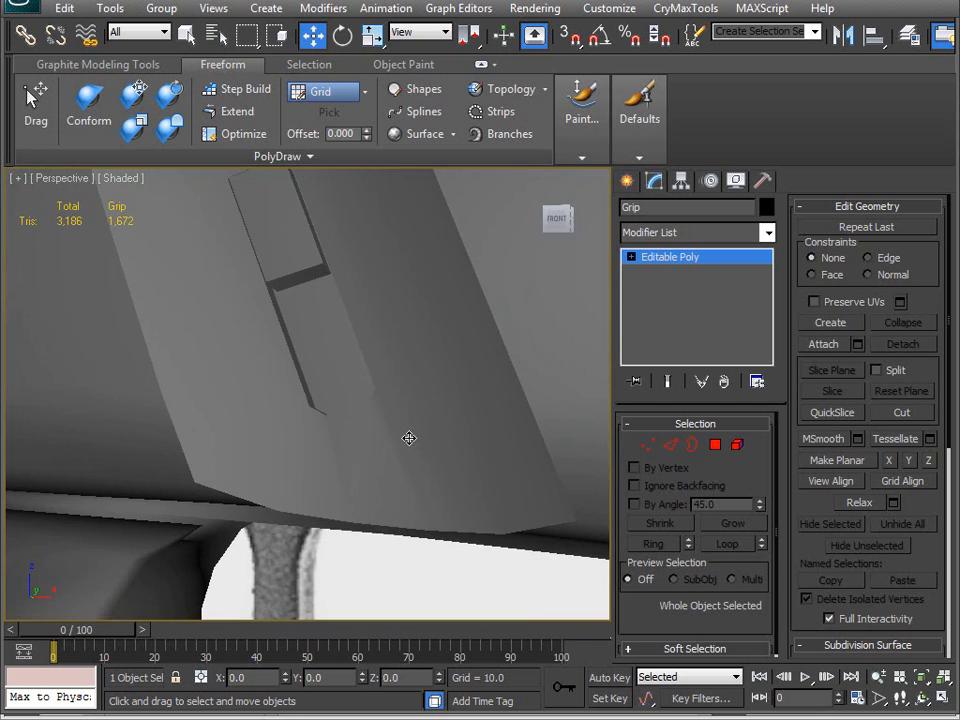
- Undo the chamfer and edge clean-up at the slot's lower end and display edged faces again
key("ctrl+z")
key("F4")
middle_click_drag(379, 453, 346, 434)
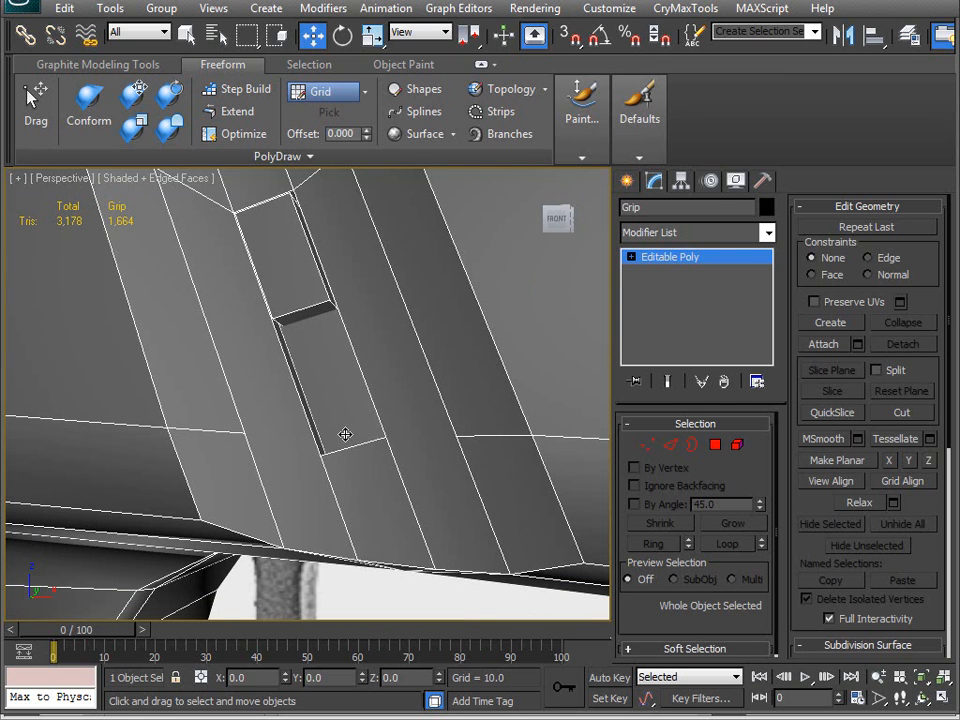
scroll(317, 448, "down", 4)
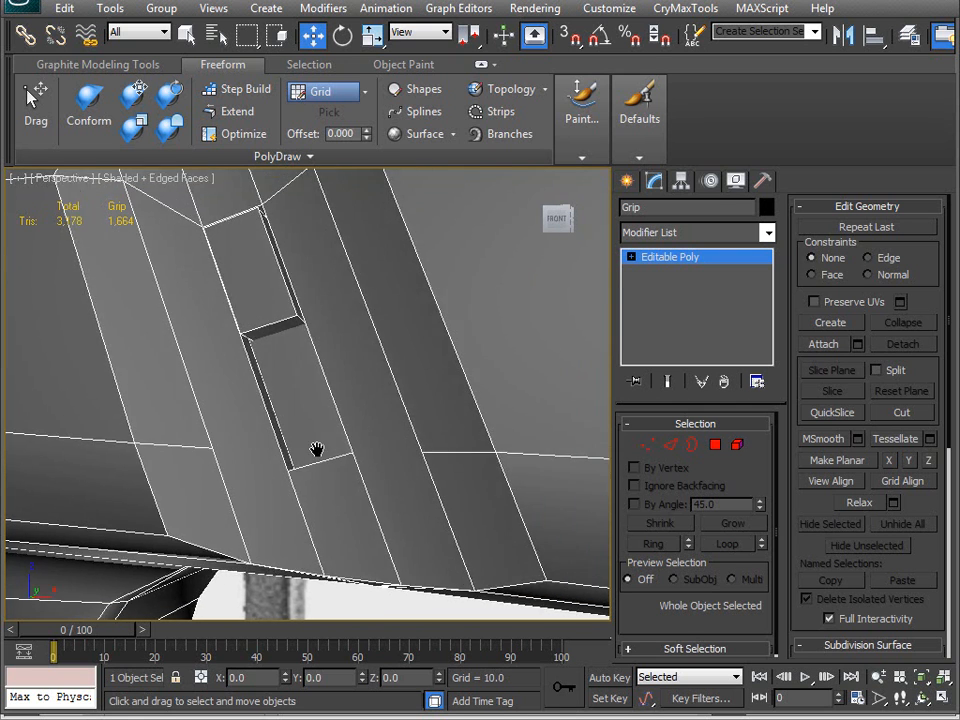
scroll(317, 449, "up", 5)
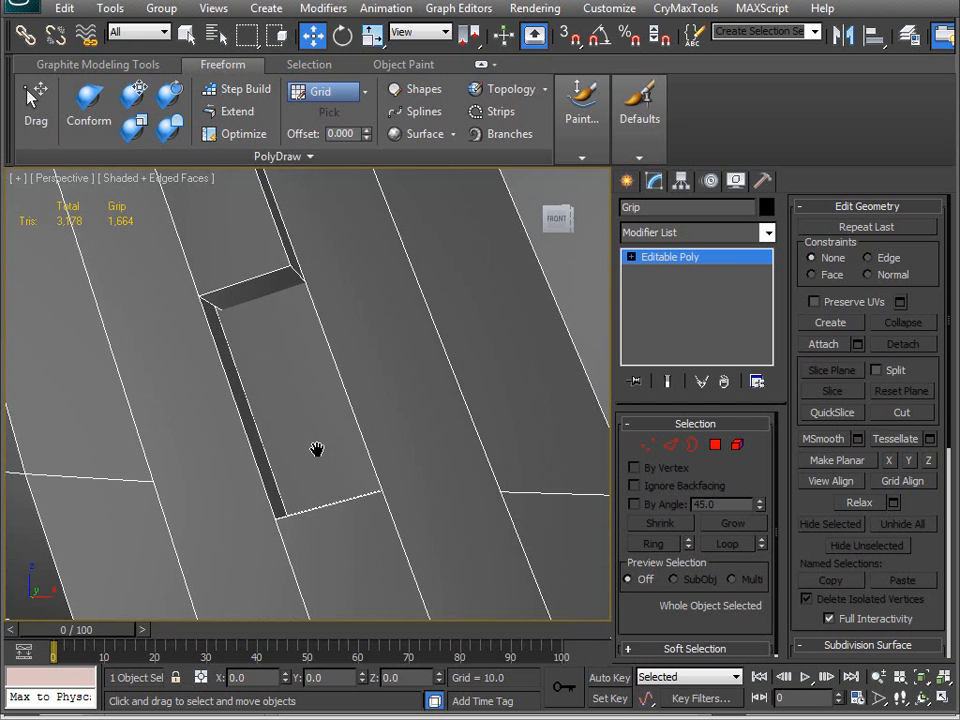
left_click(73, 12)
left_click(112, 33)
- Examine the Grip mesh around the slot, the trigger guard and the upper frame from several angles
scroll(306, 482, "down", 5)
middle_click_drag(306, 482, 276, 468, "alt")
middle_click_drag(213, 350, 322, 445, "alt")
scroll(400, 482, "down", 6)
scroll(340, 482, "up", 6)
middle_click_drag(340, 482, 334, 368, "alt")
scroll(317, 403, "up", 5)
middle_click_drag(360, 484, 303, 492, "alt")
middle_click_drag(392, 466, 352, 455, "alt")
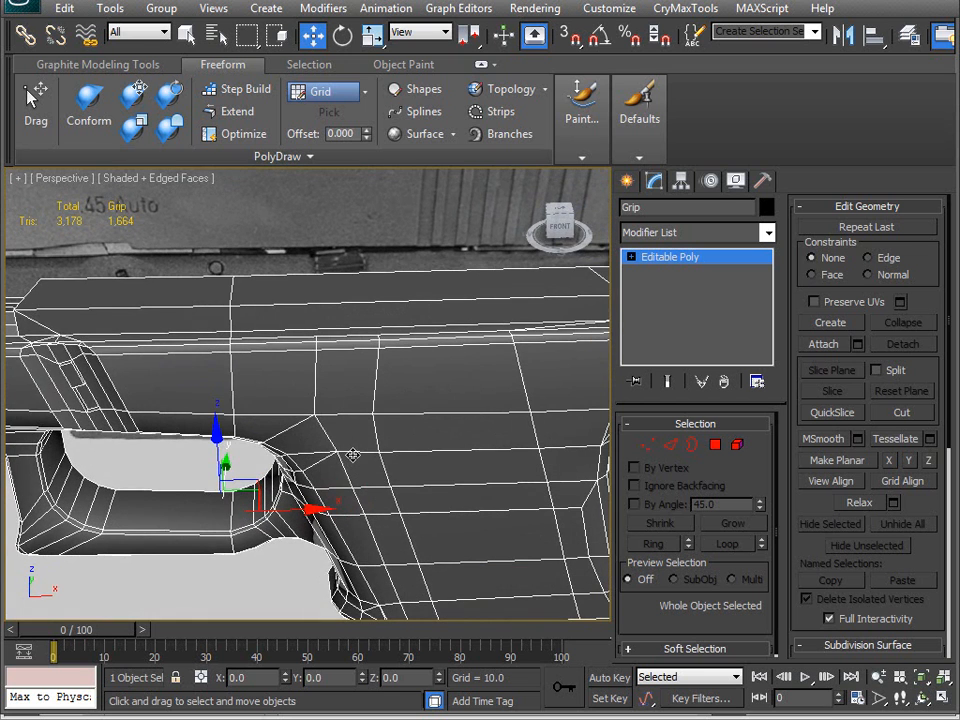
- Make the Grip see-through and examine the small ribbed lever in the reference image in Front and Perspective views
key("alt+x")
key("v")
left_click(450, 424)
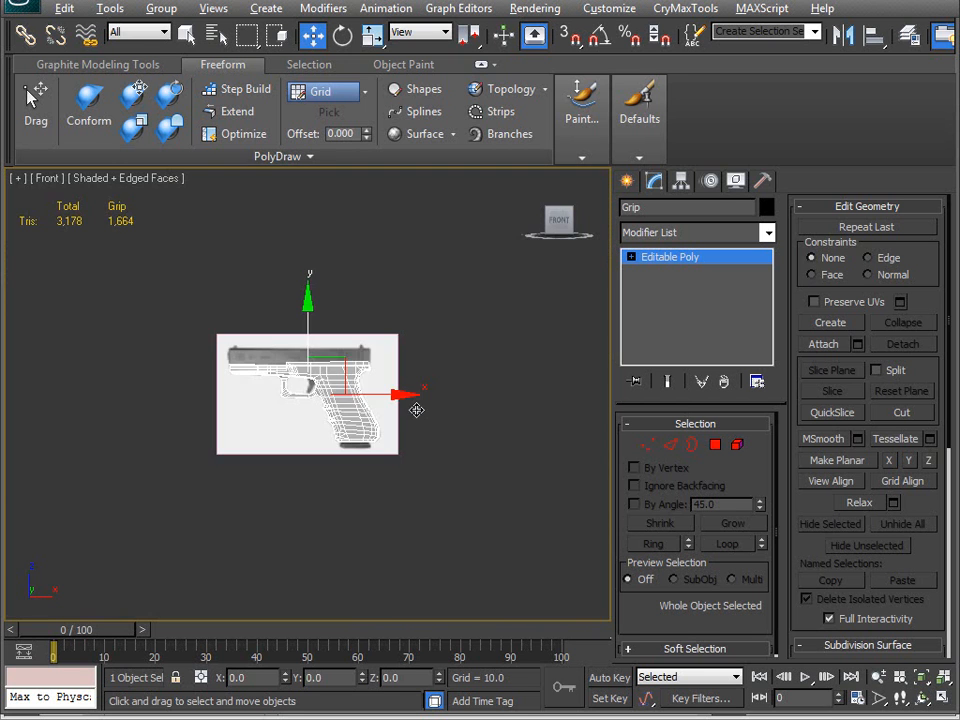
scroll(268, 435, "up", 5)
scroll(397, 345, "up", 3)
scroll(296, 482, "up", 3)
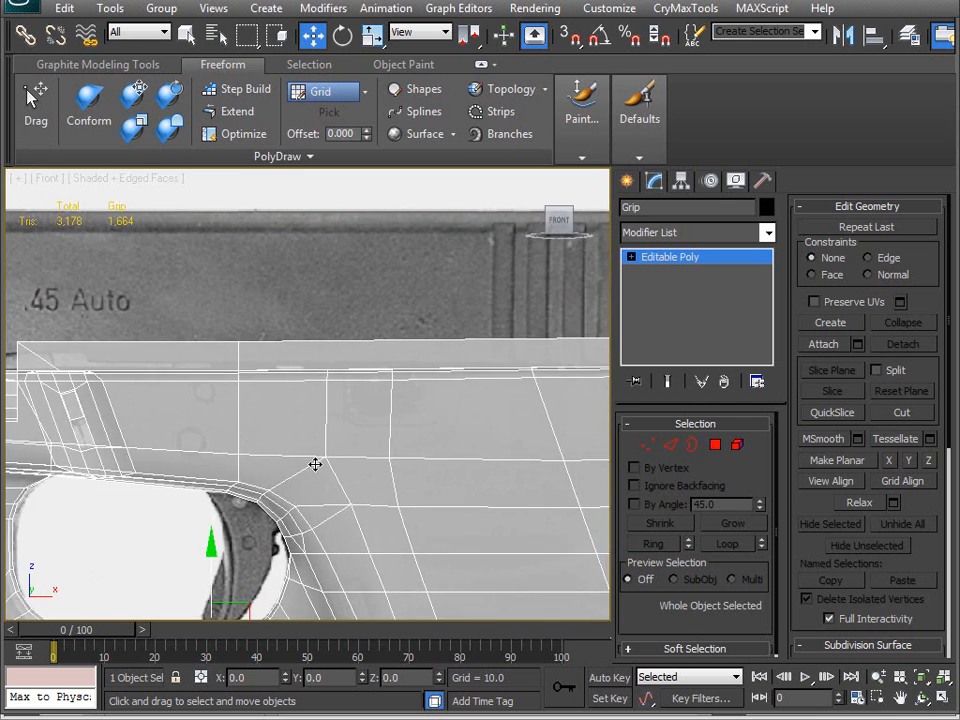
scroll(409, 446, "up", 3)
middle_click_drag(409, 446, 189, 482)
scroll(189, 482, "up", 2)
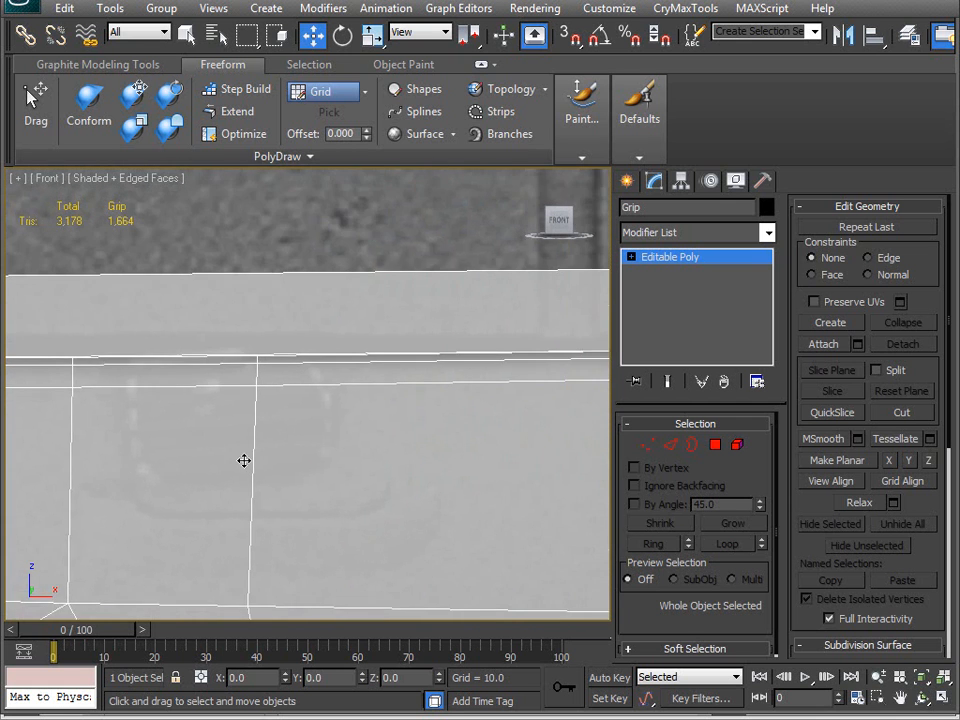
scroll(234, 404, "down", 2)
middle_click_drag(168, 468, 265, 347)
key("v")
key("p")
key("z")
scroll(332, 396, "up", 10)
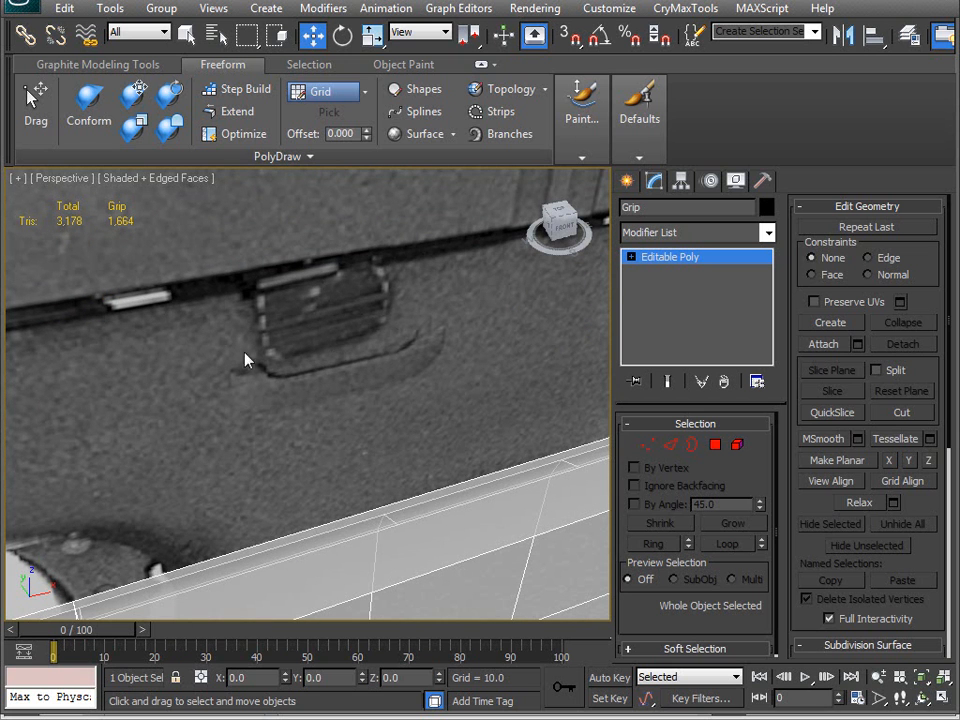
scroll(304, 424, "down", 10)
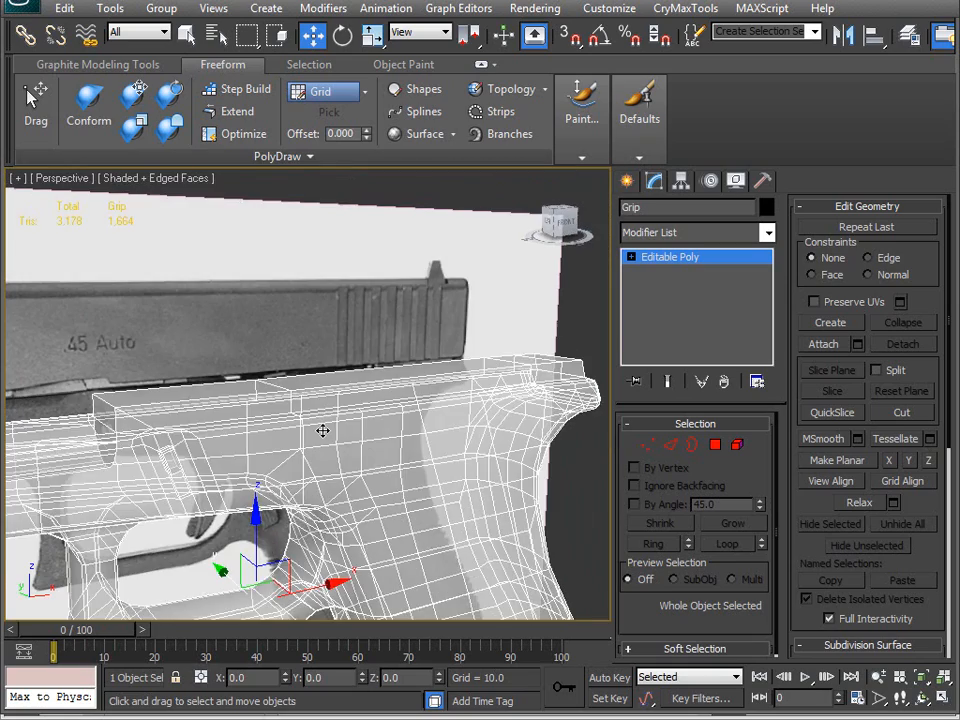
scroll(321, 431, "up", 5)
middle_click_drag(321, 431, 325, 401, "alt")
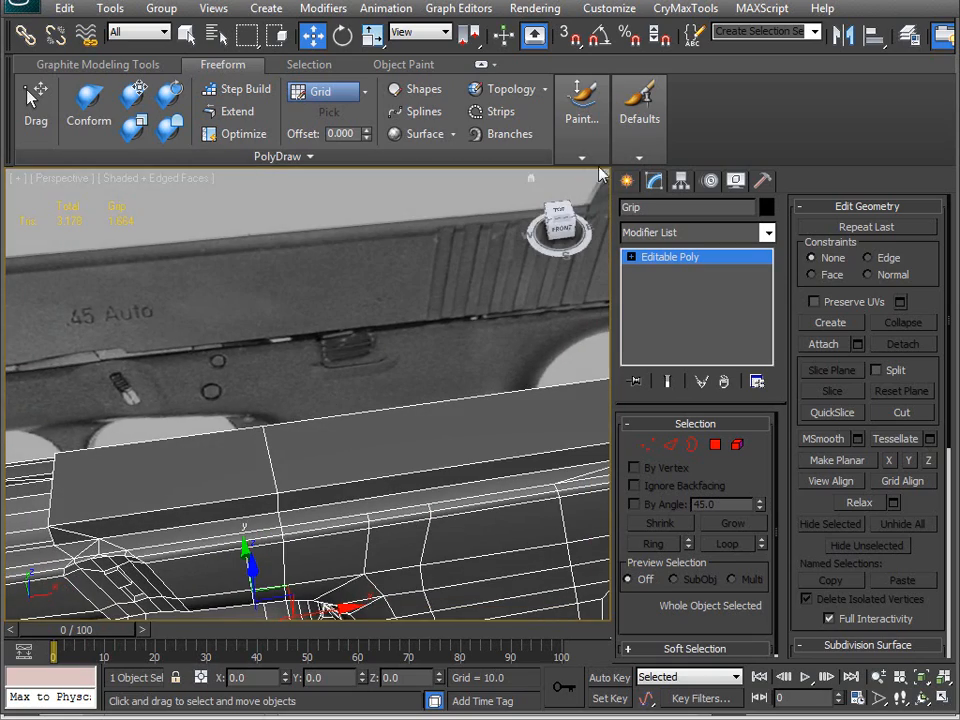
- Draw a box about 2.39 long, 3.92 wide and 0.79 high with AutoGrid on the Grip's side, just below its upper edge
left_click(639, 157)
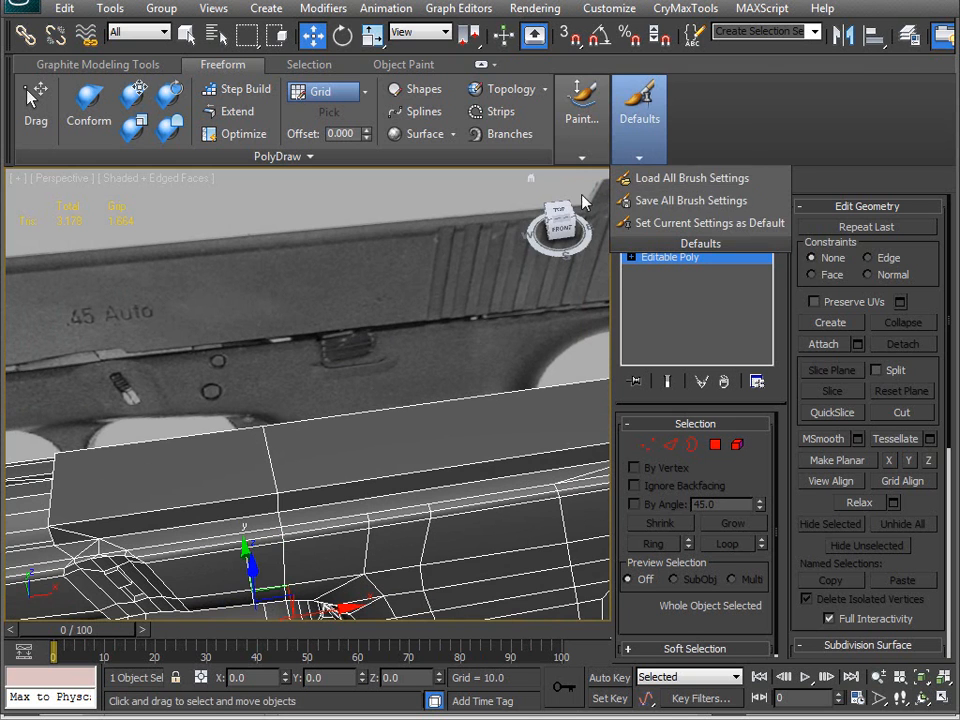
left_click(626, 181)
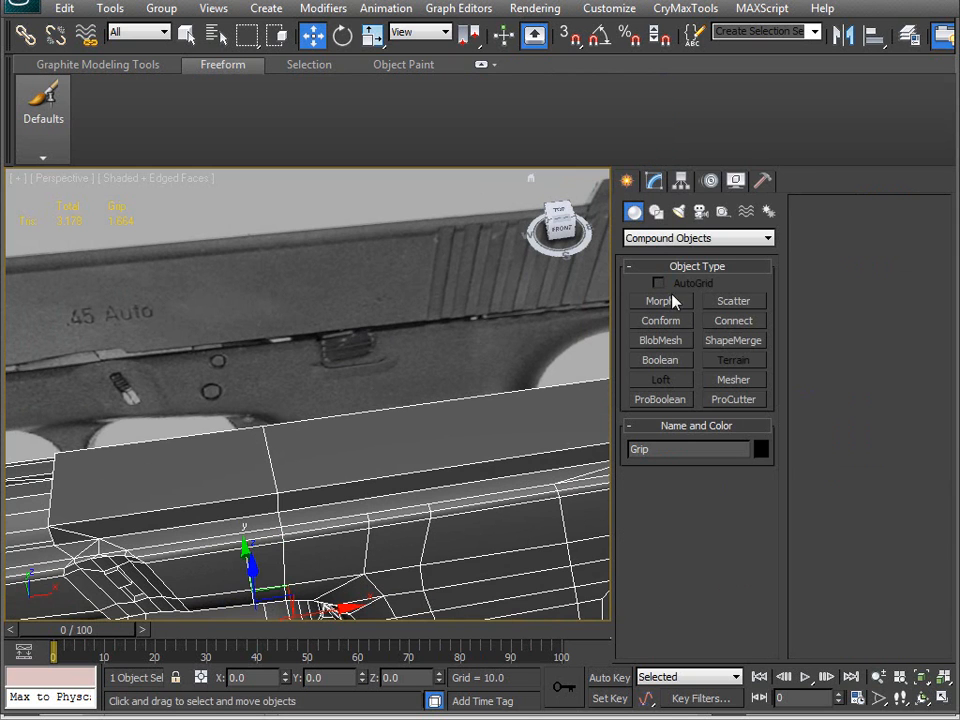
left_click(641, 237)
left_click(666, 253)
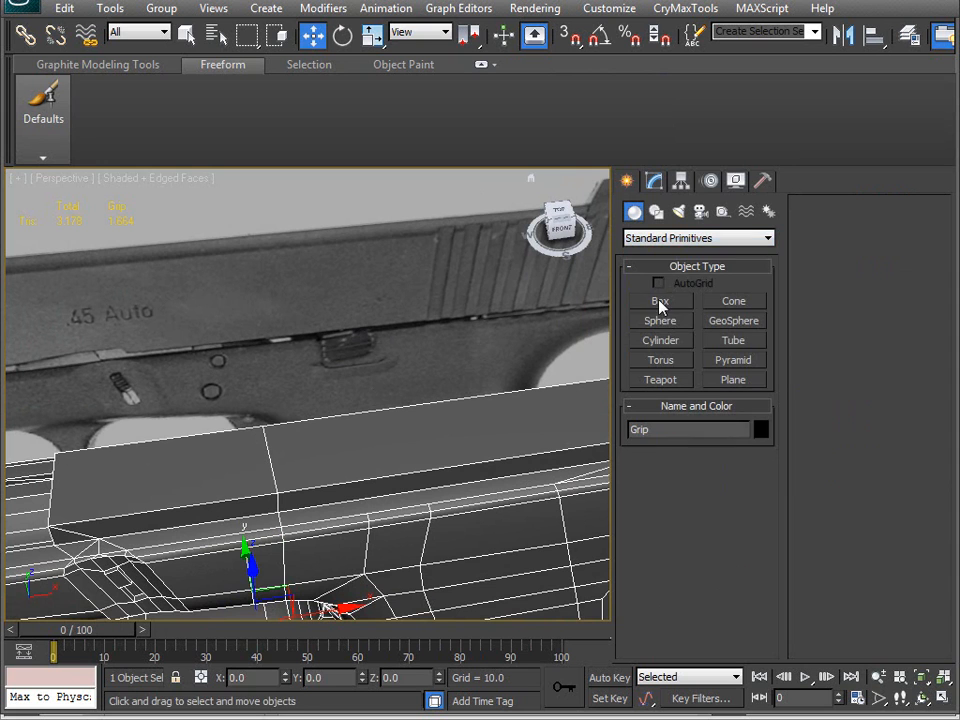
left_click(660, 301)
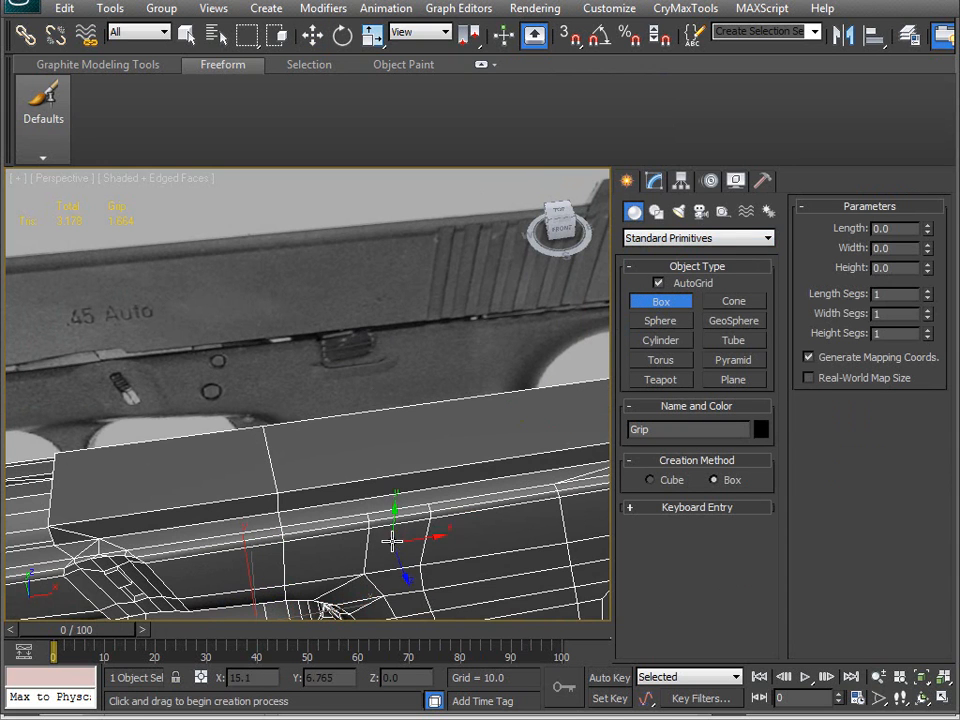
left_click_drag(371, 541, 423, 554)
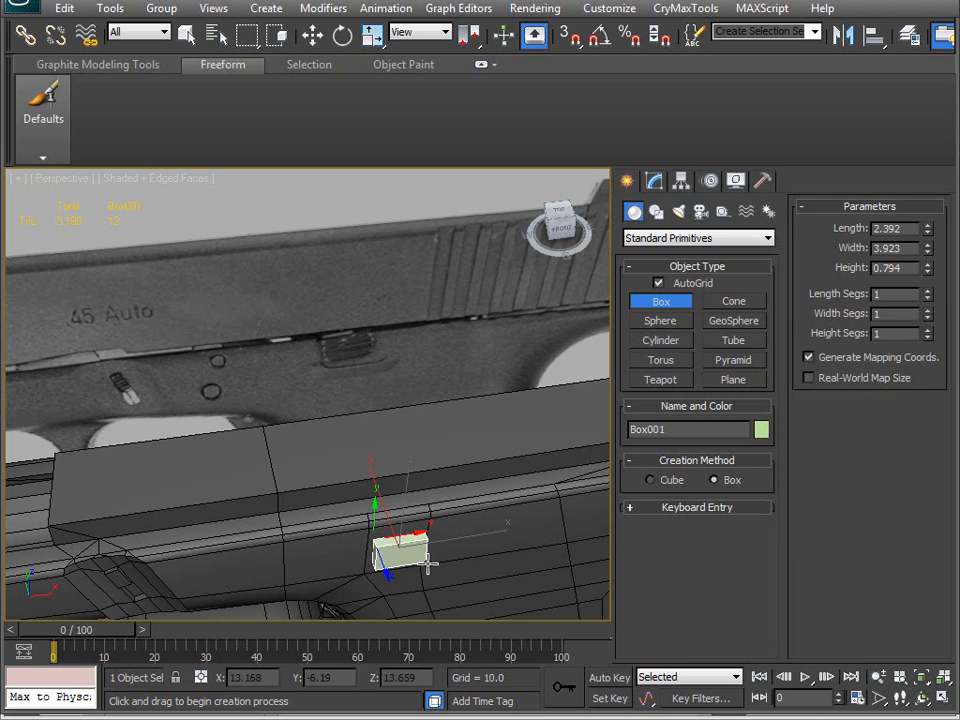
left_click(425, 565)
- Reposition the new box on the Grip's side and set its rotation to X 90, Y 0 and Z 0
middle_click_drag(364, 568, 400, 522, "alt")
key("w")
left_click_drag(403, 514, 405, 468)
key("e")
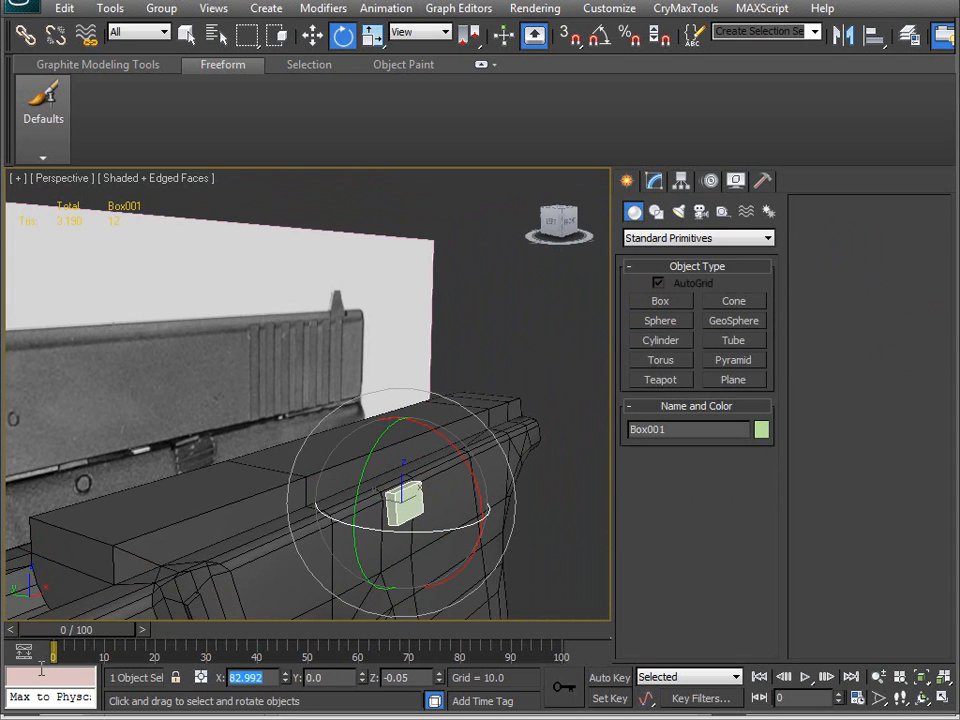
key("Tab")
type("0")
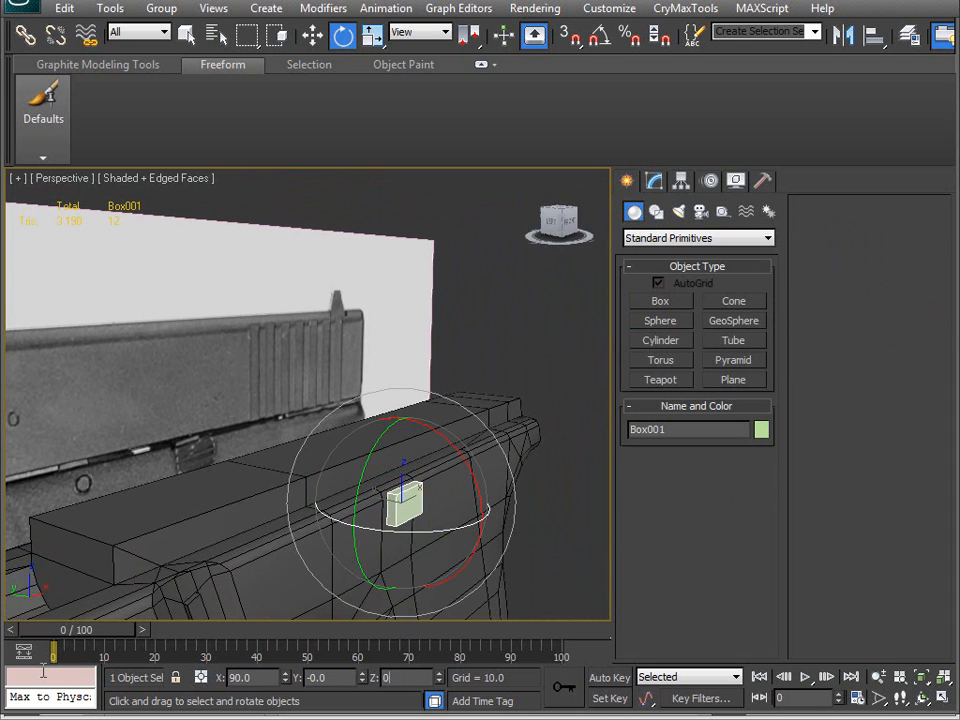
- Convert the box to an Editable Poly
middle_click_drag(342, 427, 251, 435, "alt")
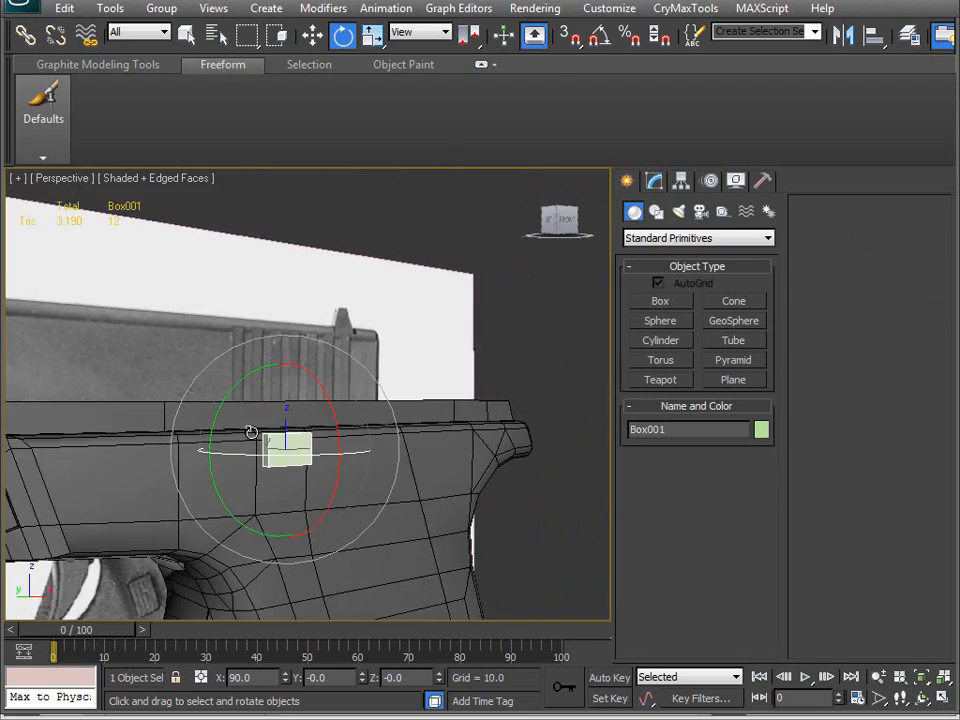
scroll(255, 460, "up", 5)
middle_click_drag(259, 486, 144, 447, "alt")
middle_click_drag(208, 347, 309, 406, "alt")
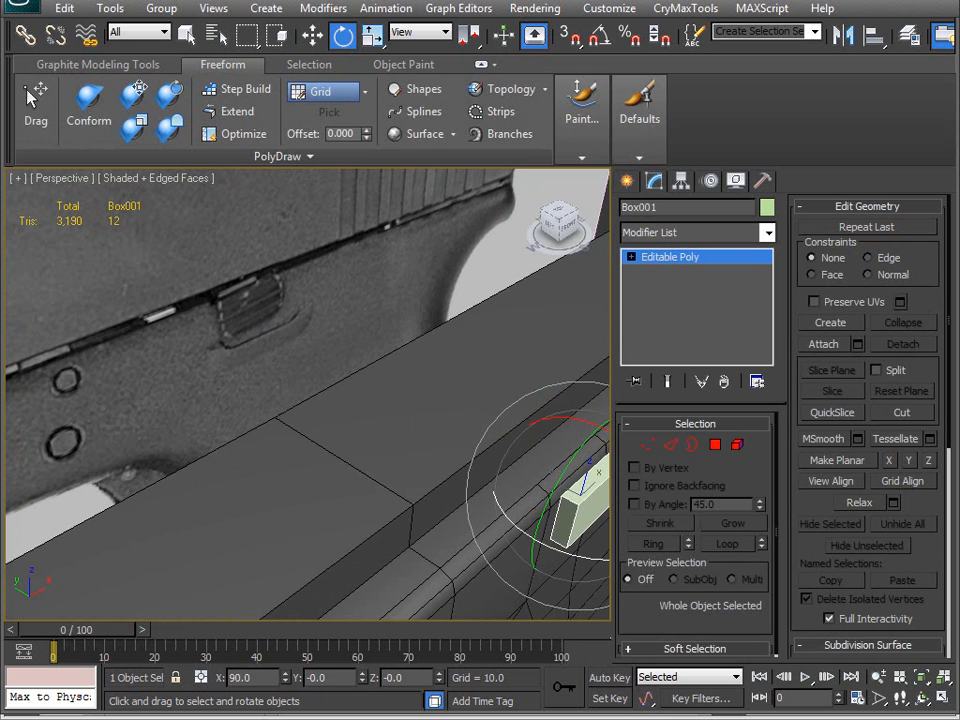
- Switch to Photoshop and examine the small lever above the grip in GLOCK-22RTF2-2lg.jpg
key("alt+Tab")
left_click_drag(512, 371, 297, 403)
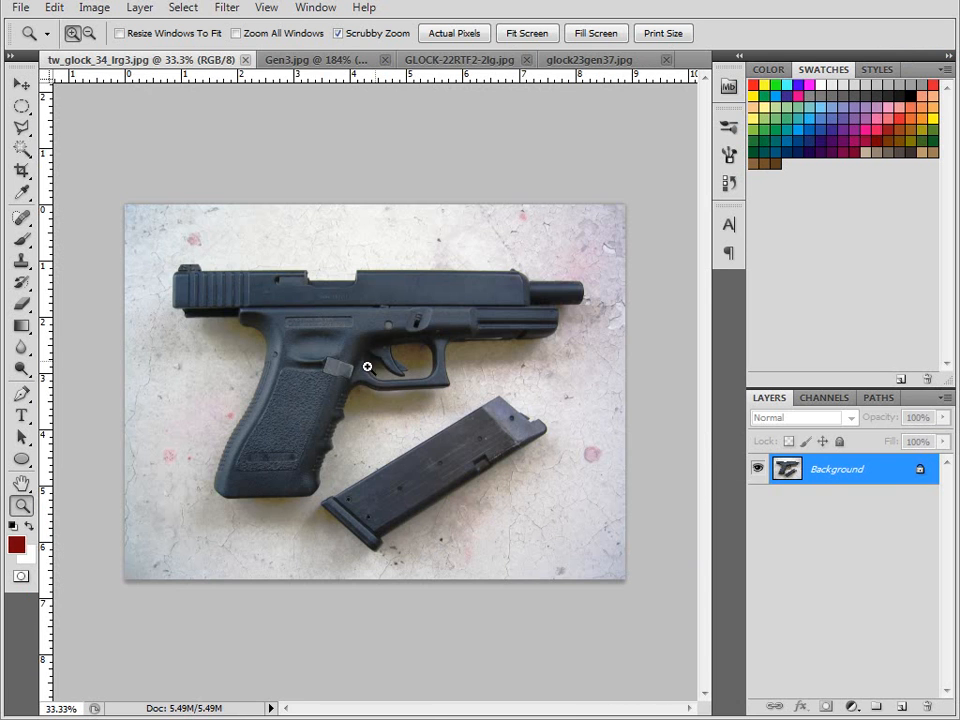
left_click(487, 60)
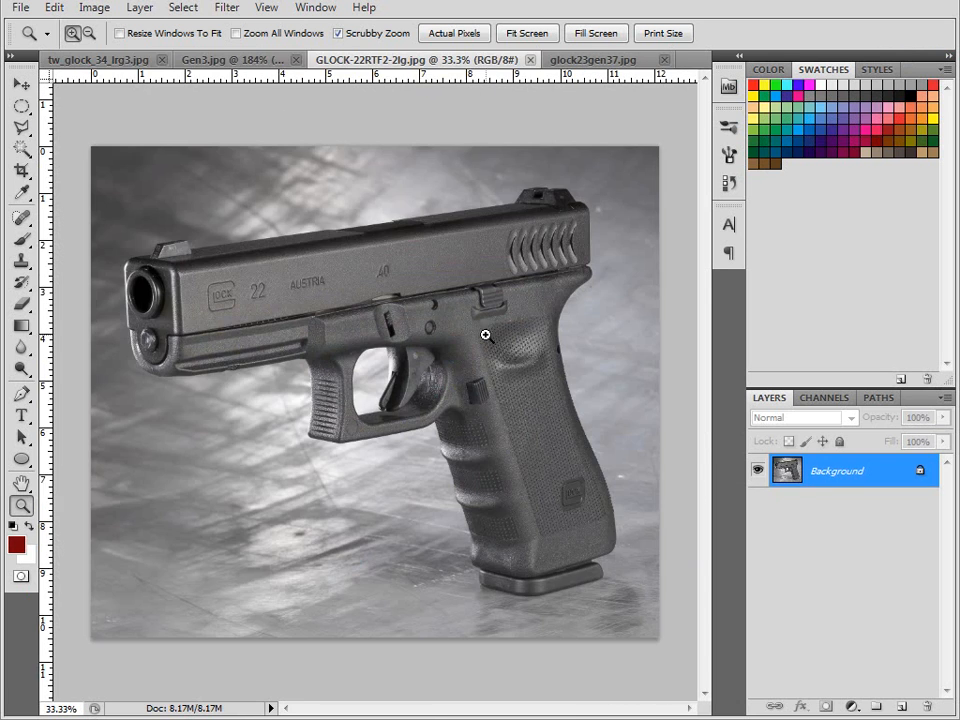
left_click_drag(497, 298, 630, 105)
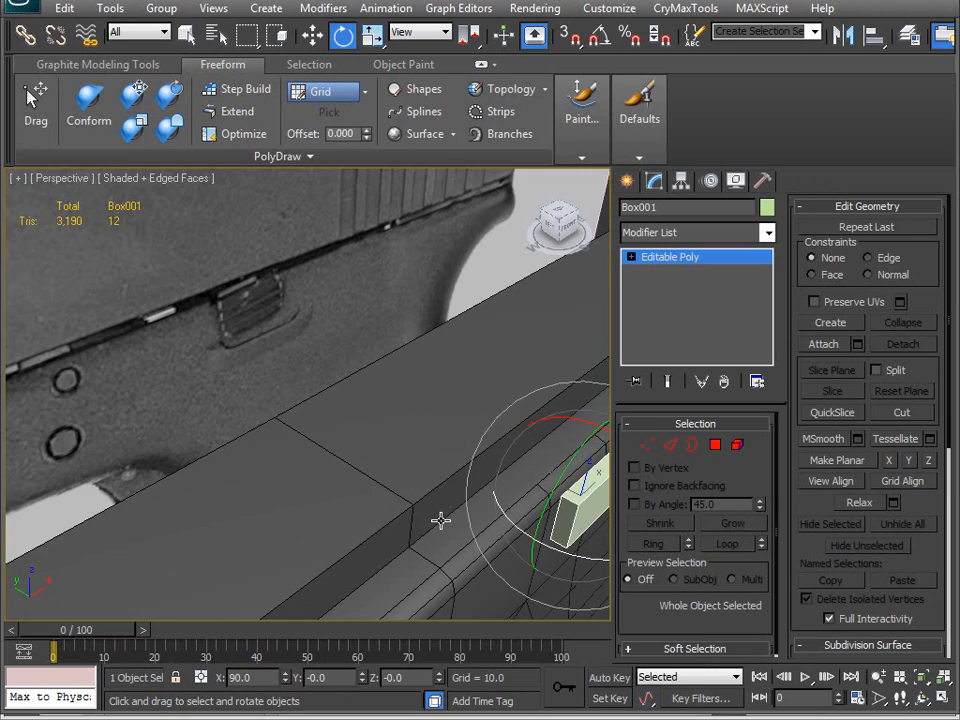
- Chamfer the small box's two lower corner edges by about 1.04 with multiple segments to round its bottom
middle_click_drag(440, 520, 368, 461, "alt")
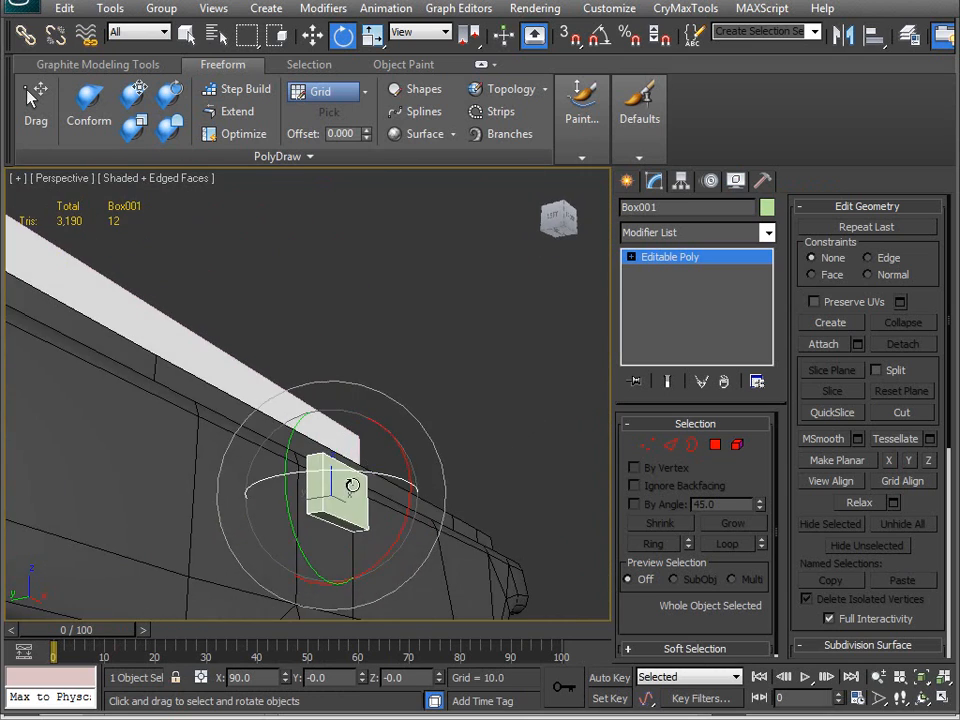
key("2")
left_click(315, 511)
middle_click_drag(315, 511, 328, 561, "alt")
left_click(376, 491, "ctrl")
middle_click_drag(203, 200, 209, 291, "alt")
middle_click_drag(415, 313, 446, 446, "alt")
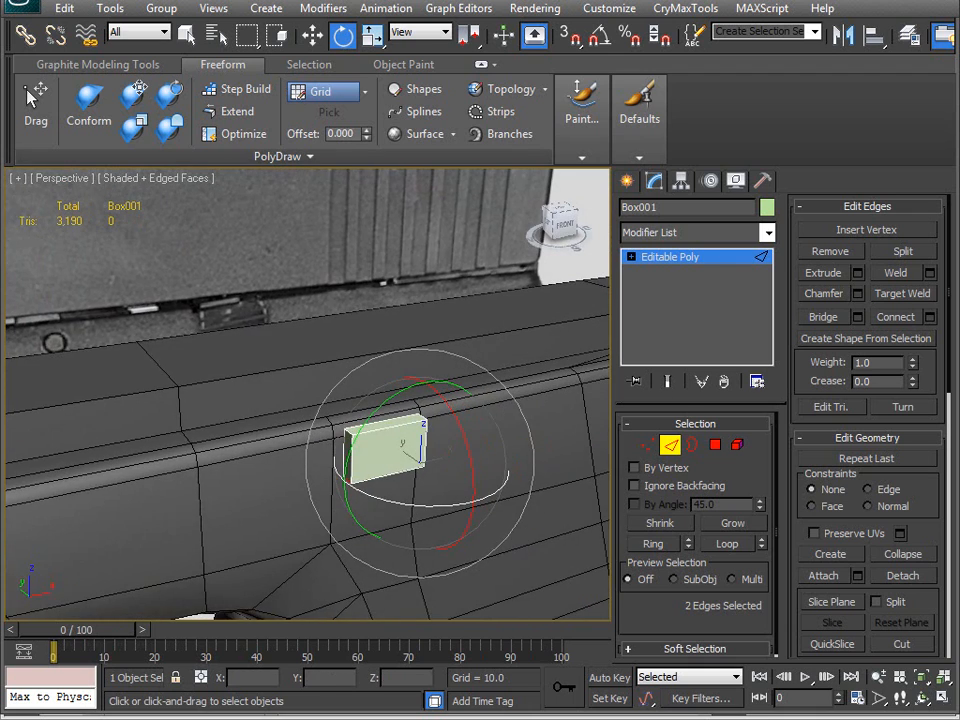
left_click(857, 295)
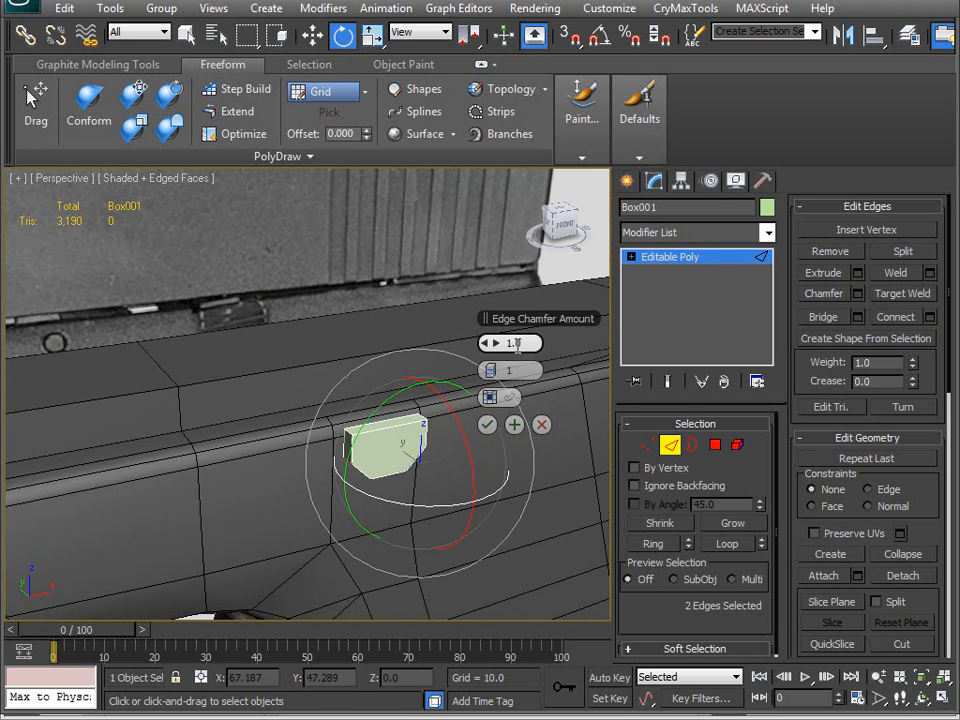
left_click_drag(500, 343, 440, 352)
middle_click_drag(438, 352, 390, 420, "alt")
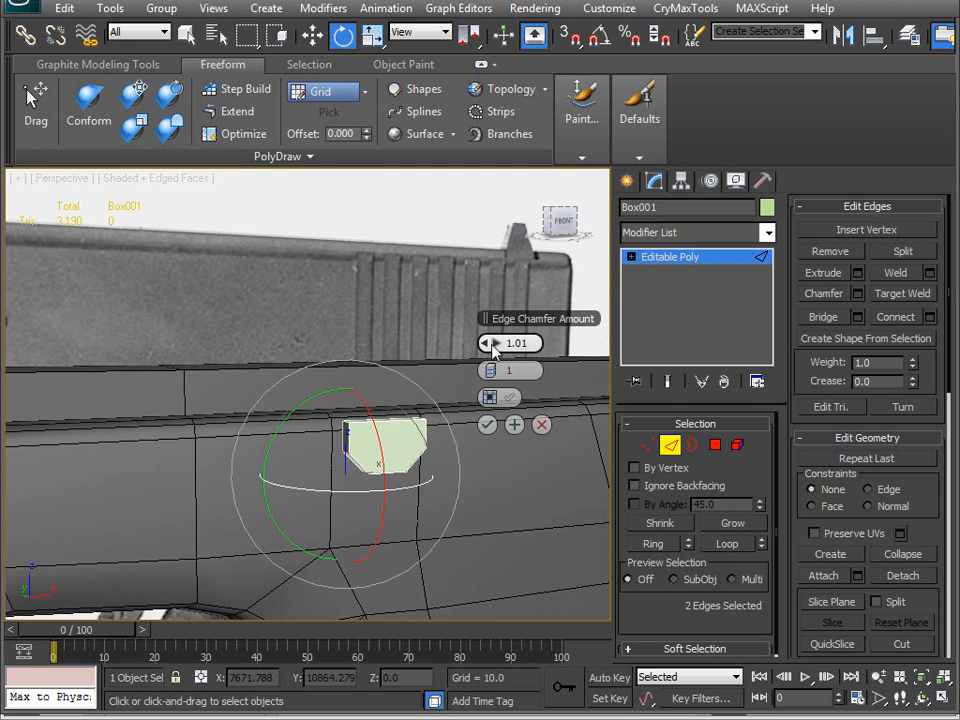
left_click_drag(491, 343, 503, 339)
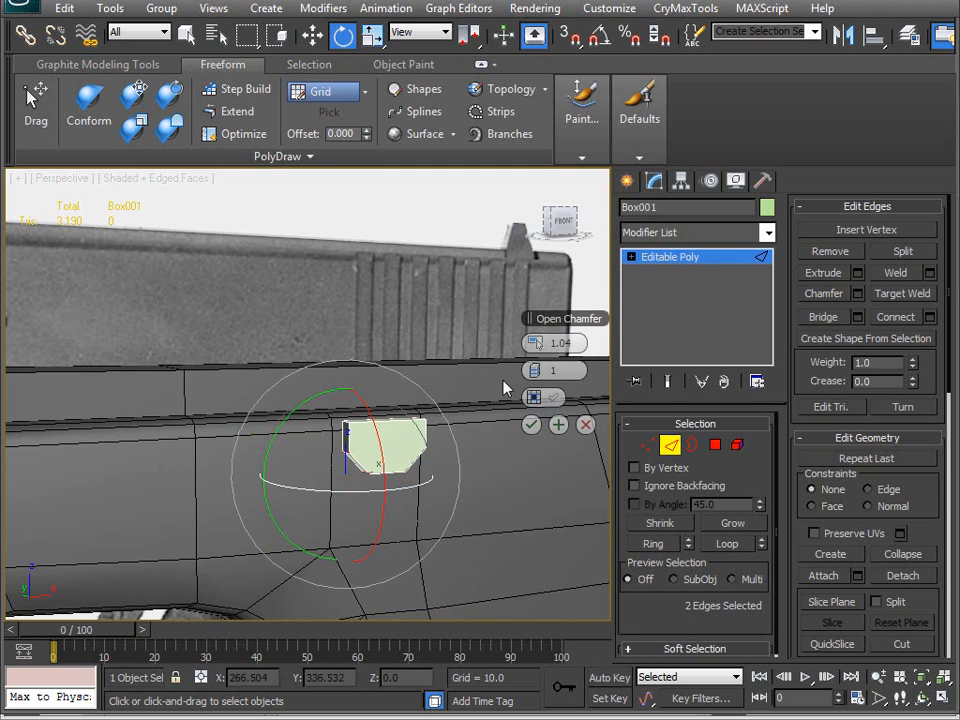
left_click_drag(541, 373, 559, 373)
middle_click_drag(364, 497, 385, 540, "alt")
left_click(544, 427)
- Move the box's outer face about 0.35 along Y toward the Grip to make the box thinner
middle_click_drag(538, 435, 583, 459, "alt")
left_click(713, 447)
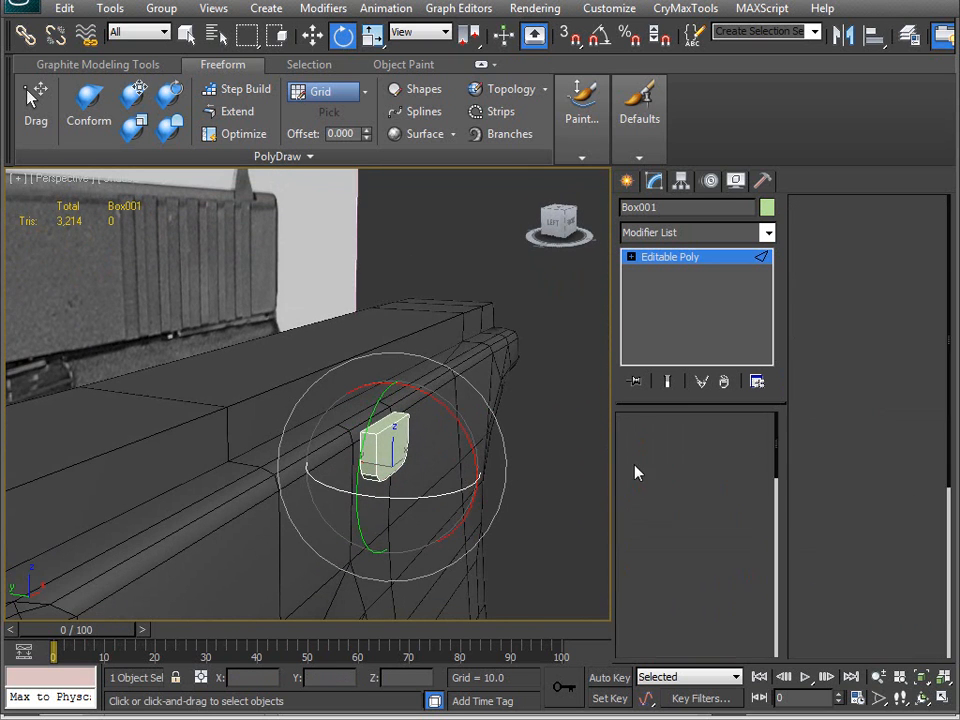
left_click(380, 428)
middle_click_drag(380, 428, 422, 490, "alt")
left_click(379, 474)
key("w")
left_click_drag(344, 450, 334, 451)
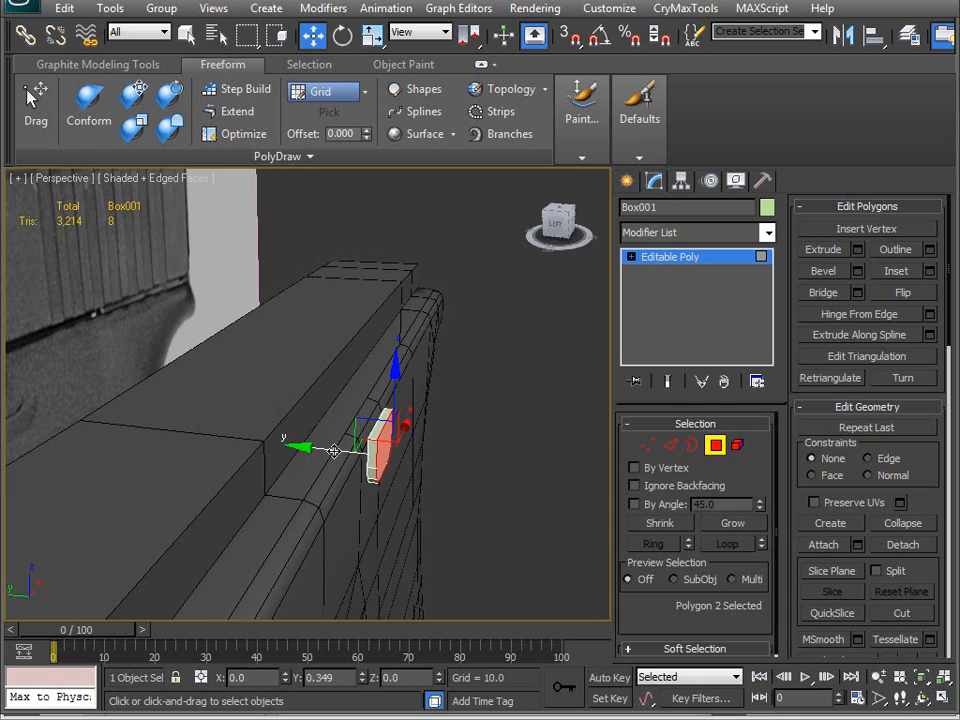
- Extrude the box's top face with height 0 and raise the new face about 0.23 along Z
middle_click_drag(426, 497, 461, 491, "alt")
left_click(475, 462)
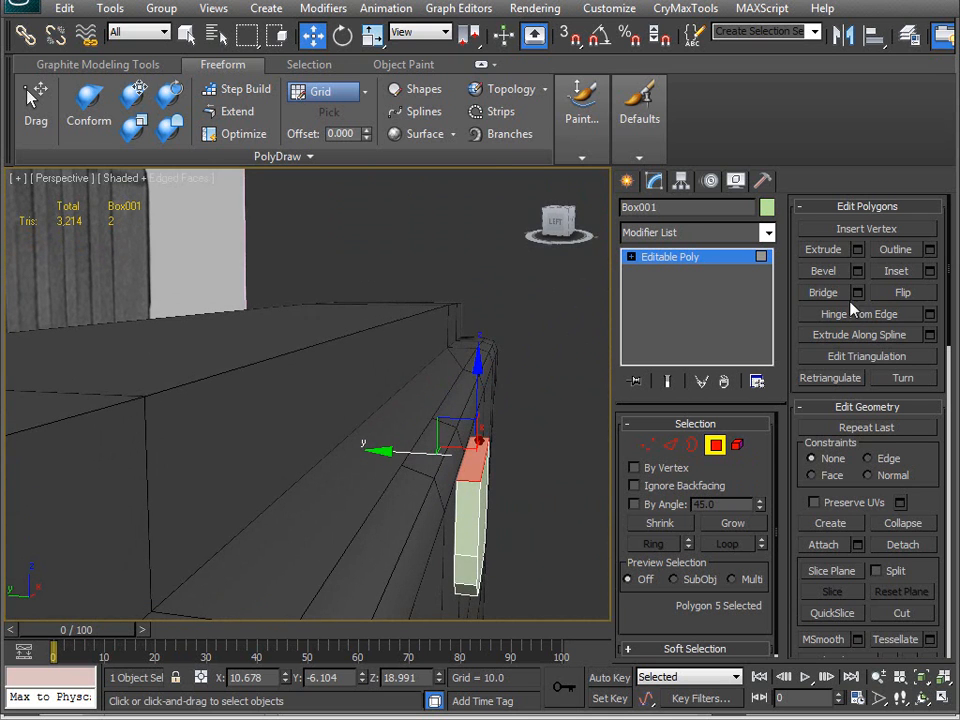
left_click(857, 250)
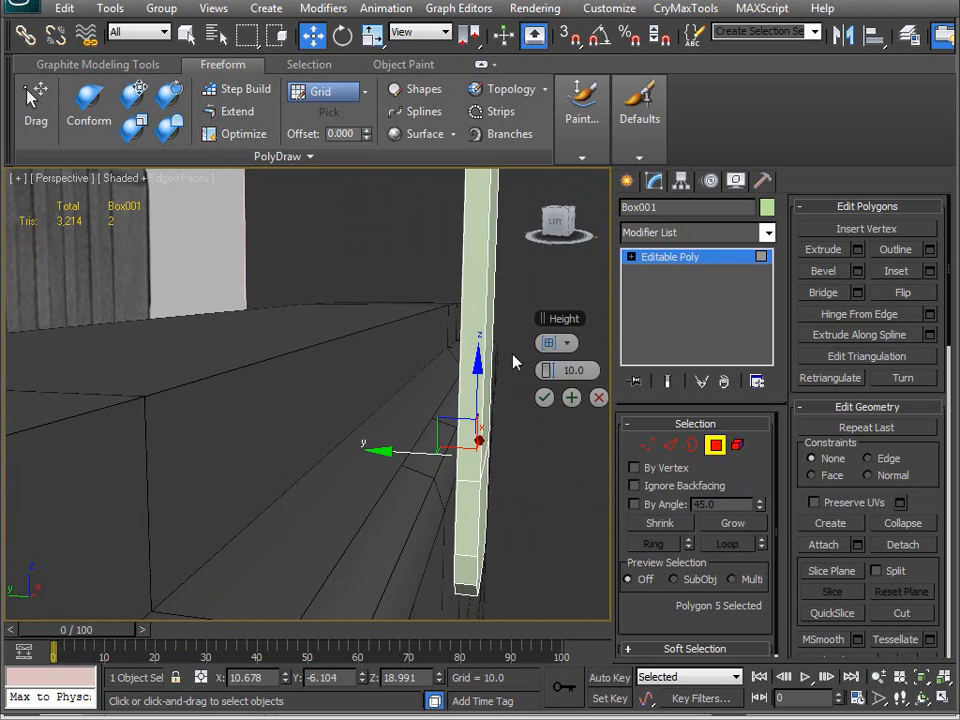
left_click_drag(587, 370, 495, 375)
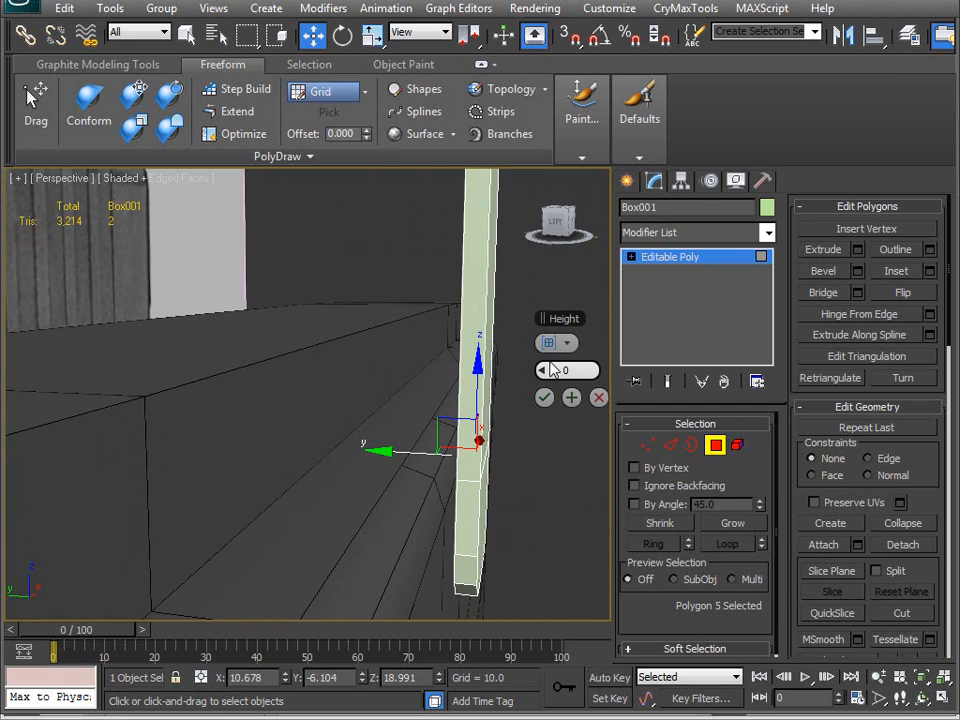
key("Return")
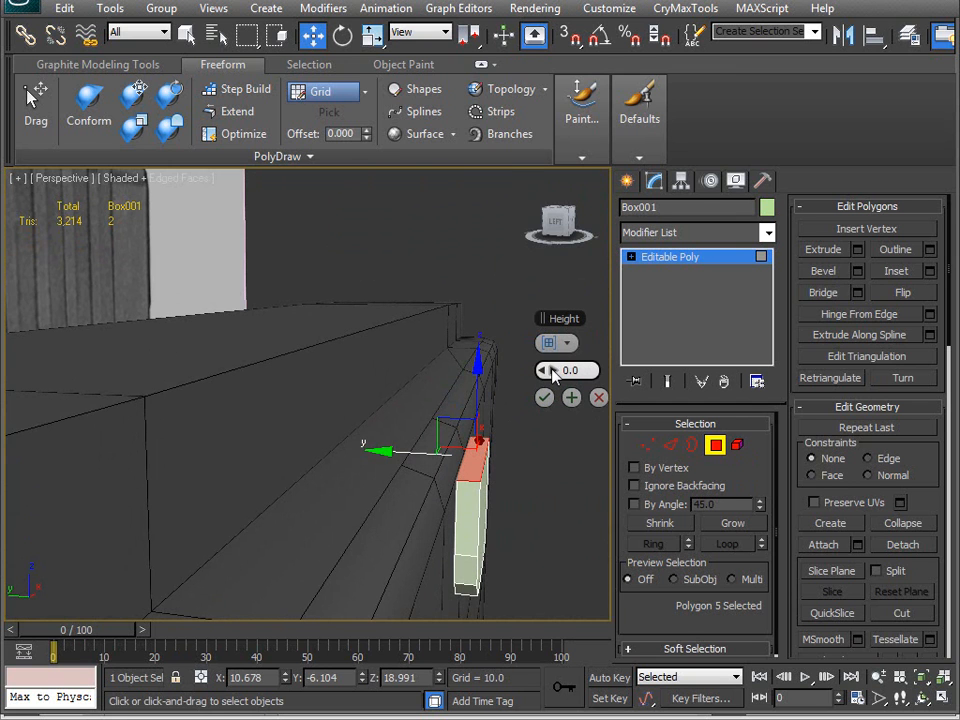
left_click(544, 397)
middle_click_drag(444, 514, 408, 415, "alt")
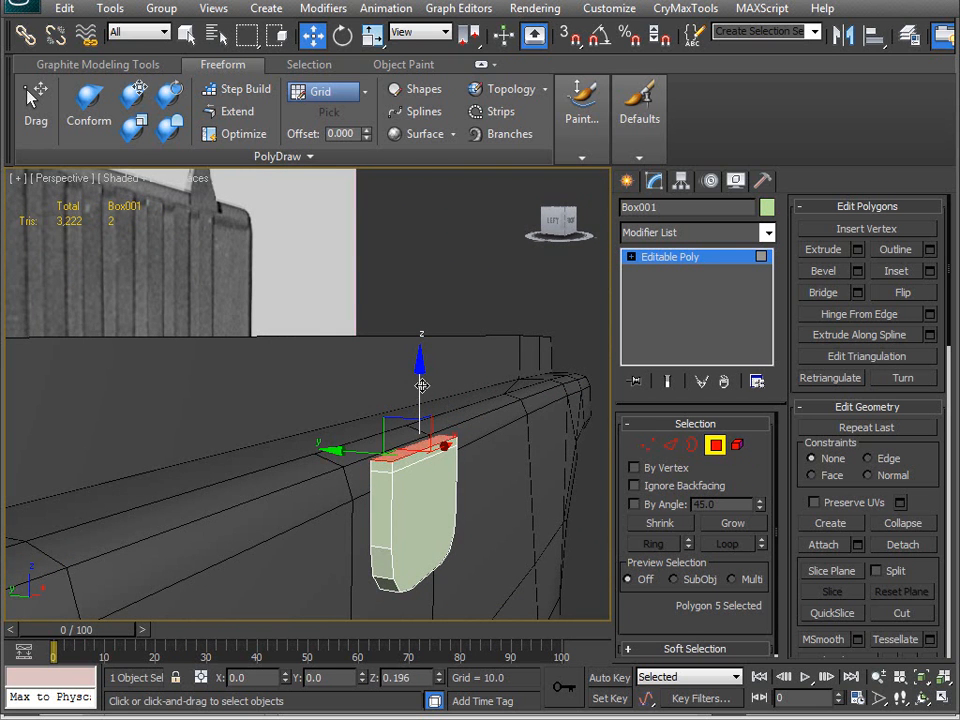
left_click_drag(418, 395, 418, 391)
- Change the box's object color to dark blue
middle_click_drag(418, 391, 188, 433, "alt")
scroll(285, 480, "up", 4)
middle_click_drag(300, 505, 377, 492, "alt")
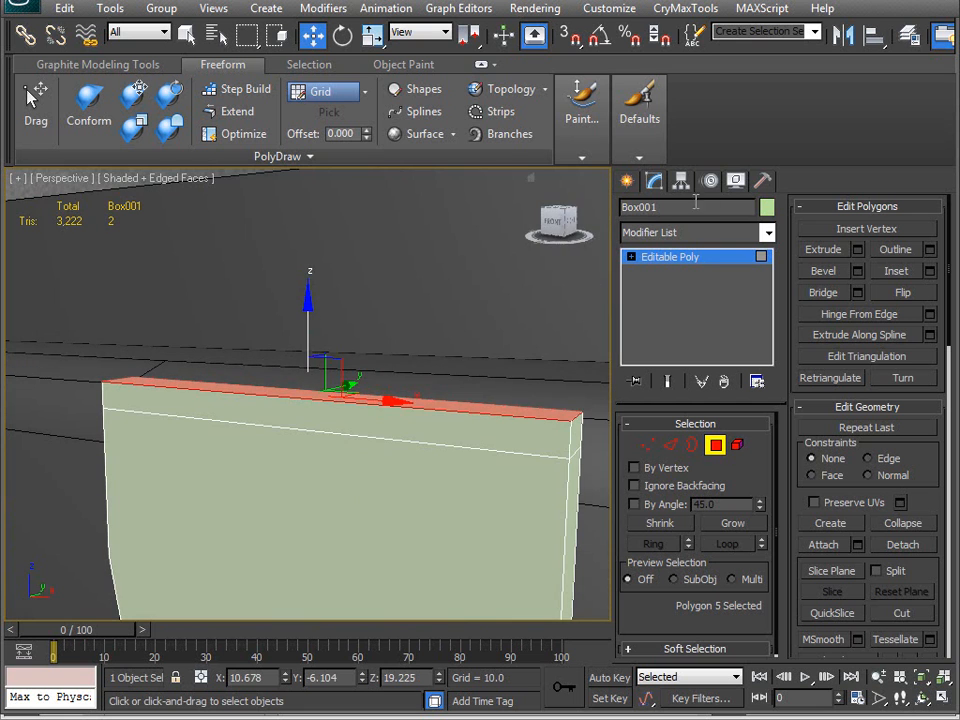
left_click(767, 210)
left_click(550, 341)
left_click(570, 452)
- Extrude the upper strip facing the Grip with height 0, pull it inward to Y -4.34 and raise it to Z 19.374
middle_click_drag(521, 469, 343, 300, "alt")
mouse_move(360, 245)
left_mouse_down()
mouse_move(369, 220)
mouse_move(368, 255)
mouse_move(368, 237)
left_mouse_up()
middle_click_drag(368, 237, 340, 450, "alt")
left_click(350, 330)
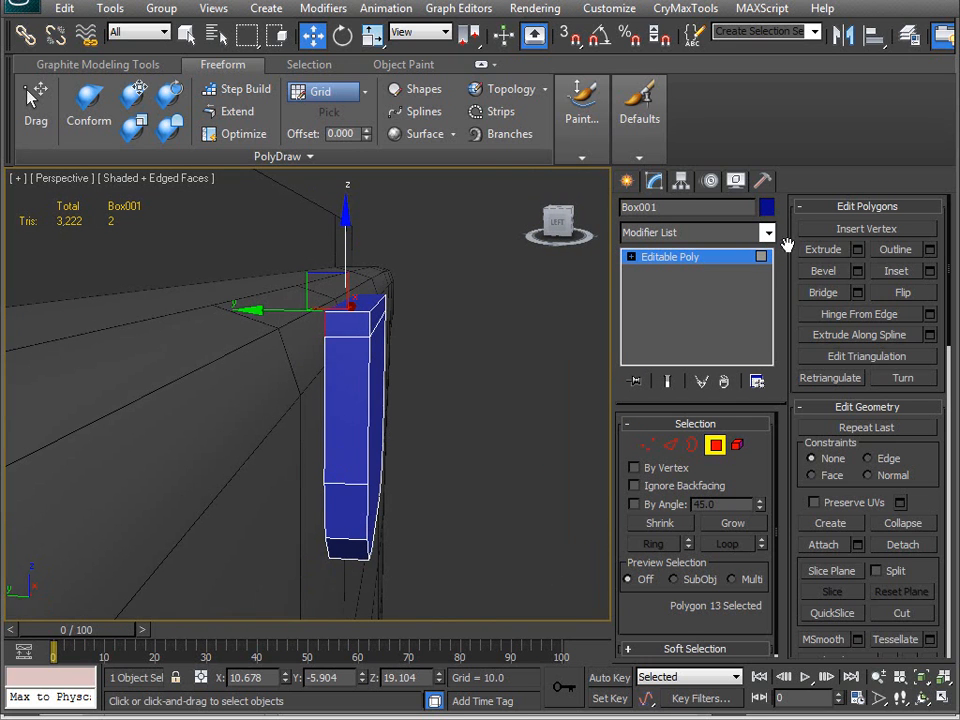
left_click(857, 250)
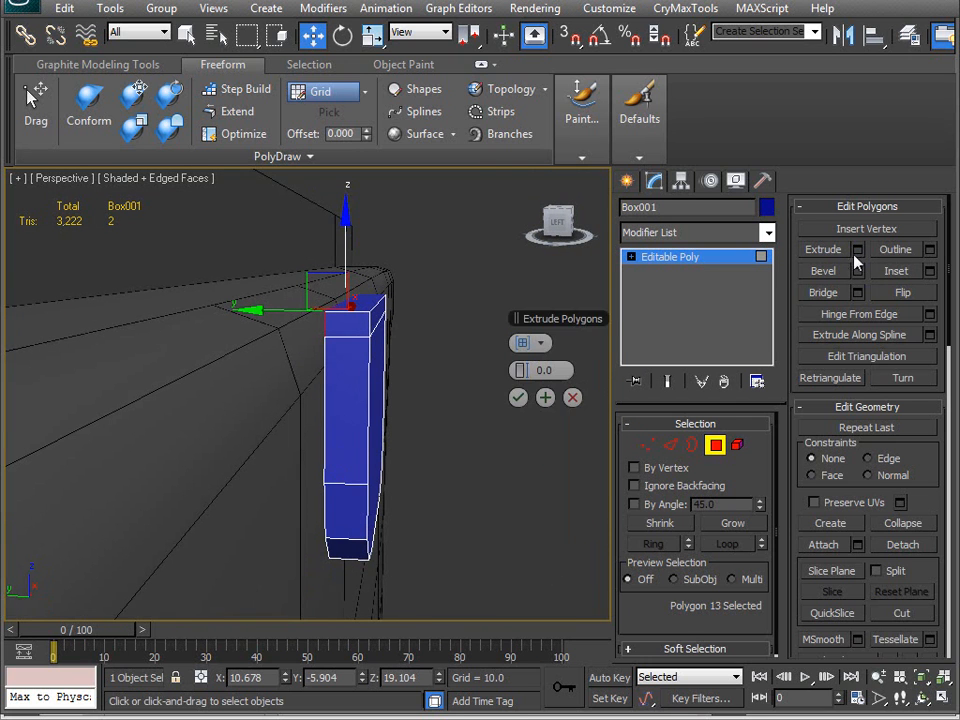
left_click(544, 398)
middle_click_drag(544, 400, 236, 366, "alt")
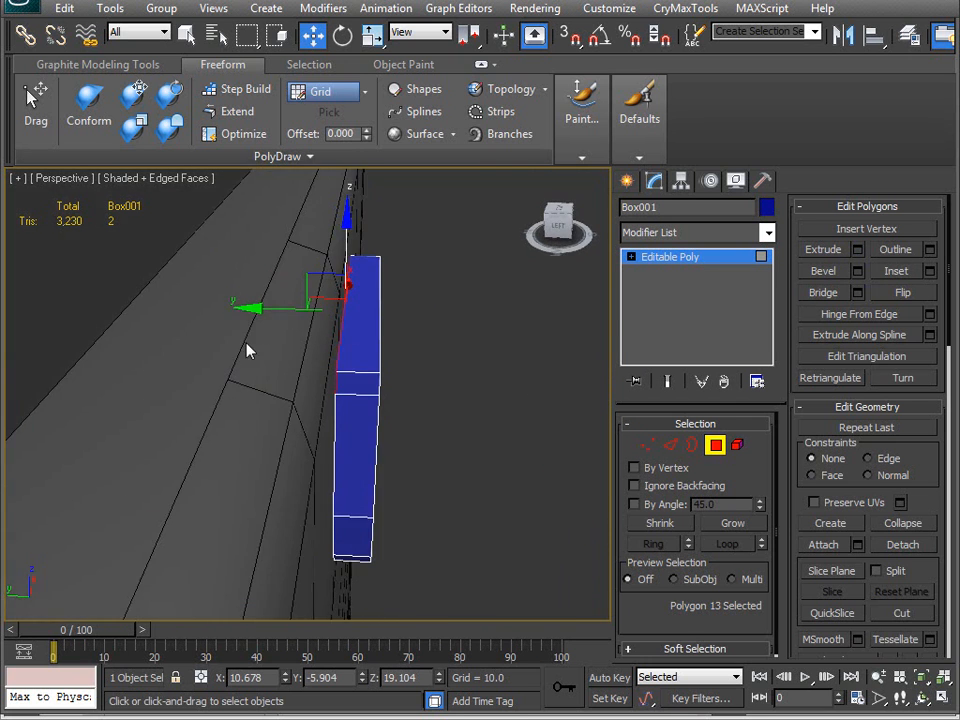
left_click_drag(266, 309, 120, 312)
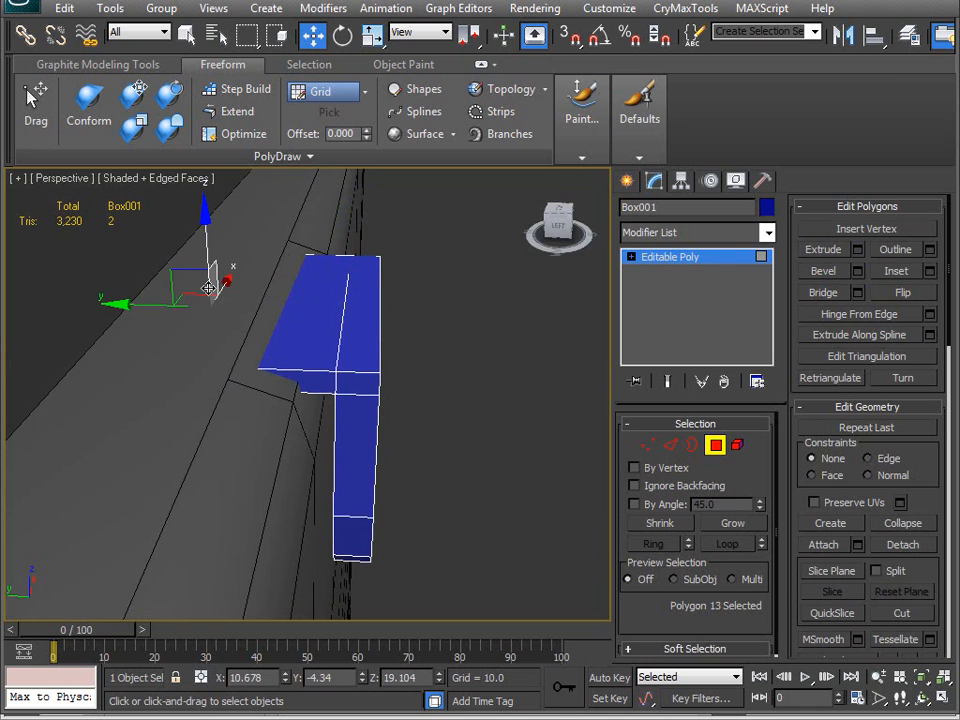
left_click_drag(213, 240, 204, 192)
- Raise the four vertices at the lever's inner bend to Z 19.378 to level the horizontal arm
middle_click_drag(204, 192, 298, 392, "alt")
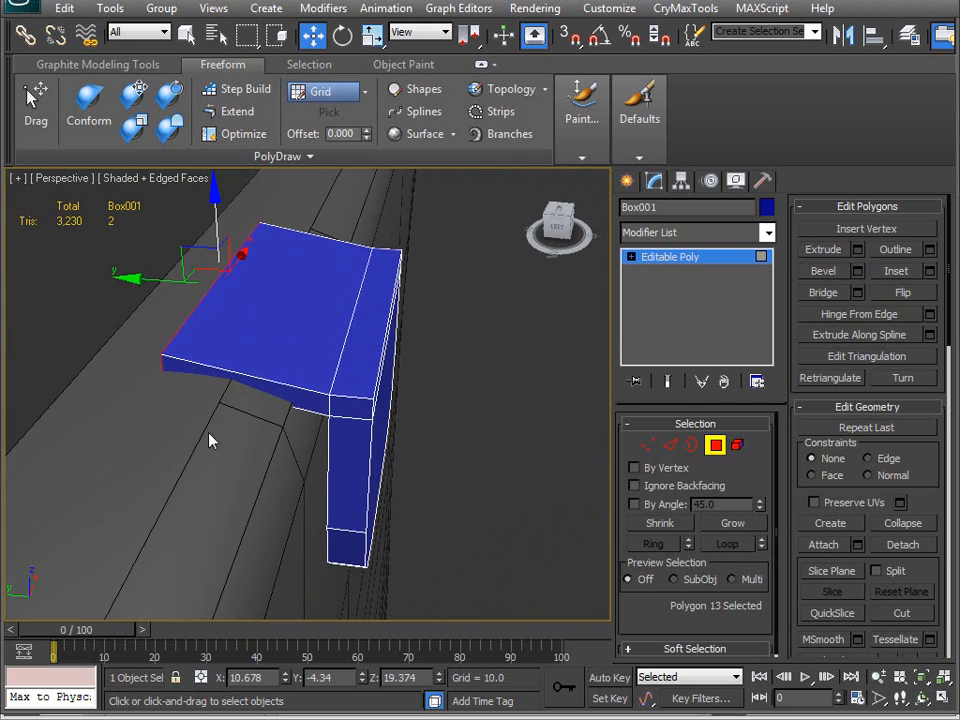
middle_click_drag(365, 330, 233, 420, "alt")
middle_click_drag(305, 430, 349, 274, "alt")
key("1")
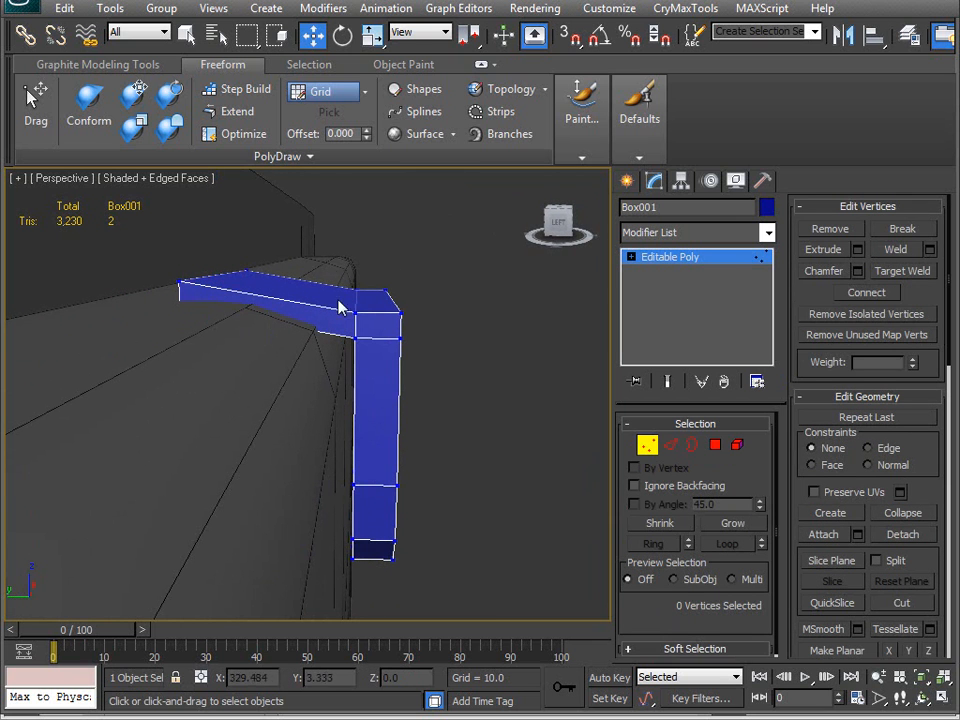
left_click_drag(354, 285, 373, 369)
left_click_drag(356, 237, 352, 220)
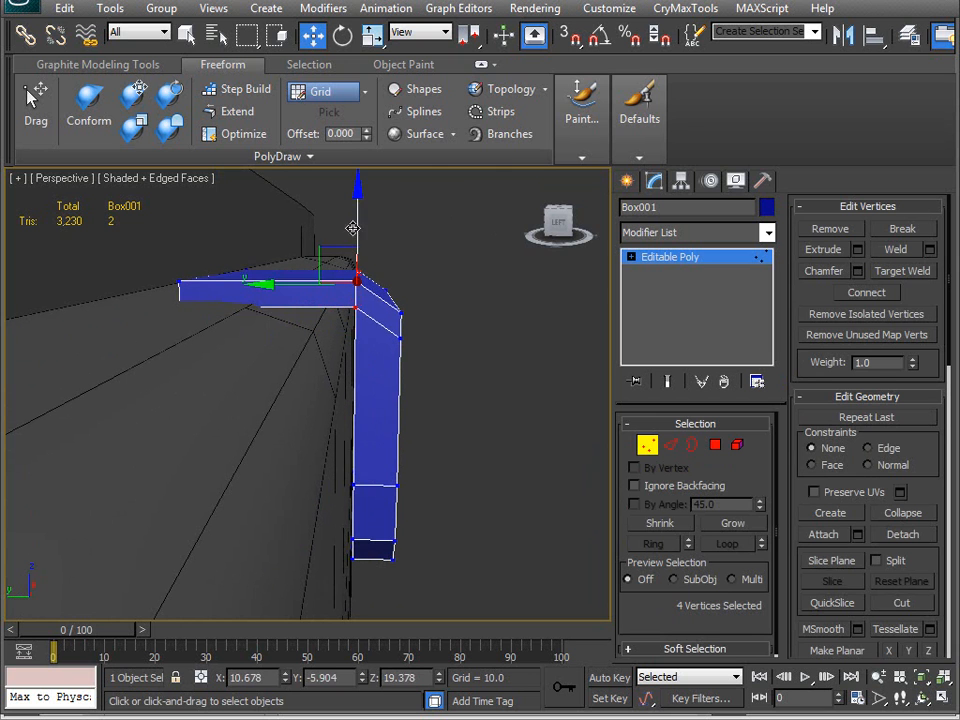
key("z")
middle_click_drag(171, 402, 347, 394, "alt")
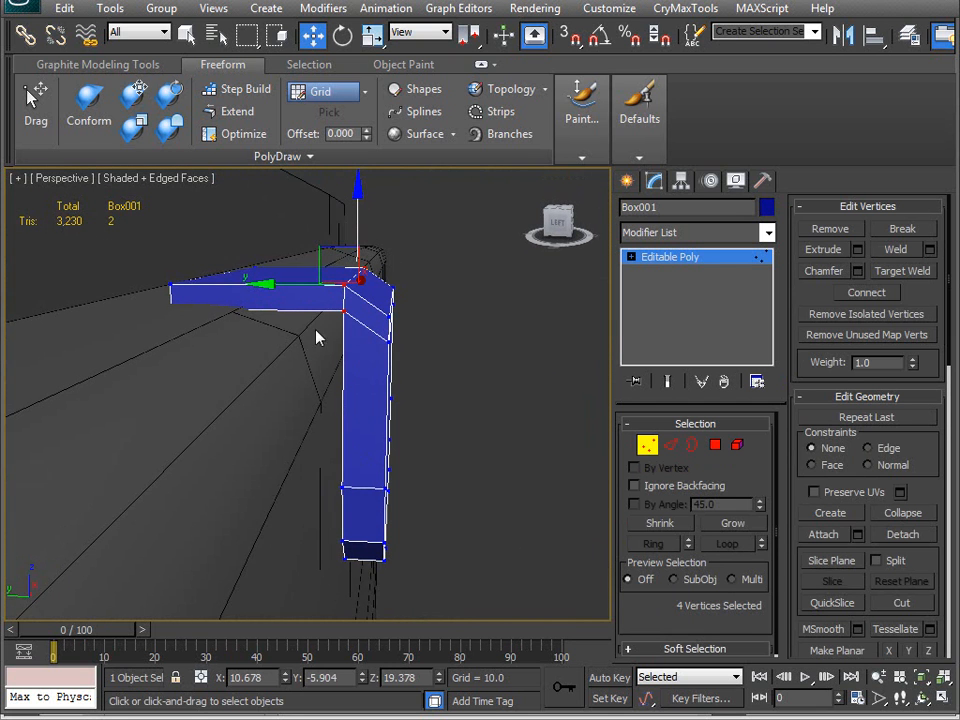
- Raise the arm's top polygon and the adjoining sloped polygon slightly along Z to thicken the lever's upper part
middle_click_drag(343, 333, 378, 370, "alt")
left_click(715, 448)
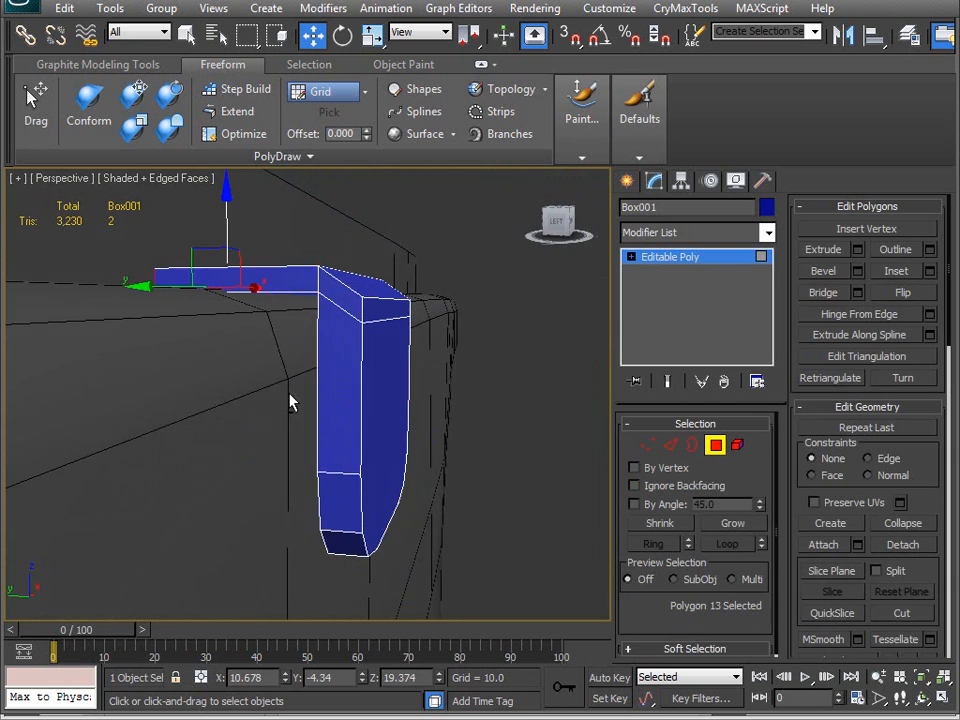
middle_click_drag(285, 403, 300, 388, "alt")
left_click(316, 300)
middle_click_drag(316, 300, 300, 315, "alt")
left_click(319, 276)
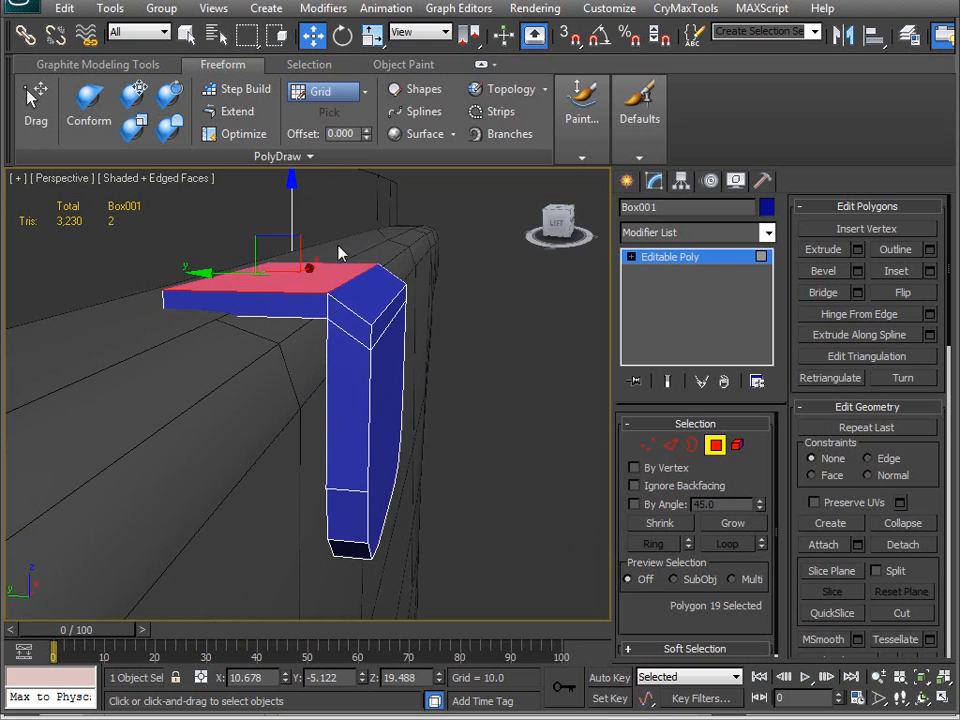
left_click(364, 289, "ctrl")
left_click_drag(333, 202, 333, 195)
- Raise all 12 vertices of the lever's upper arm slightly along Z, clear of the Grip surface
middle_click_drag(297, 375, 311, 364, "alt")
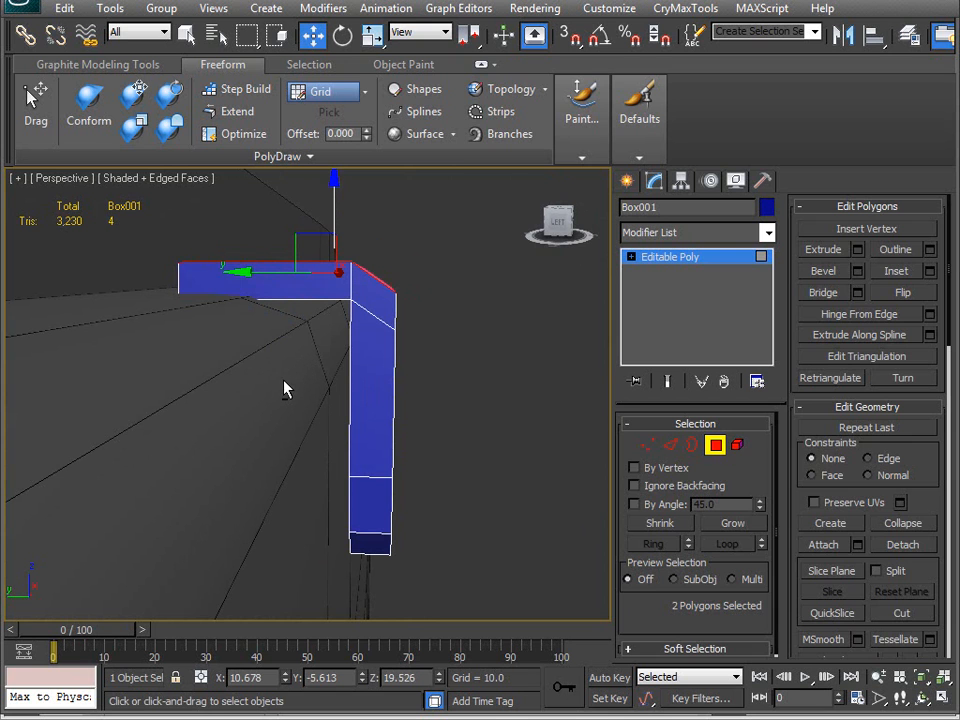
key("1")
left_click_drag(156, 246, 475, 381)
left_click_drag(325, 228, 323, 214)
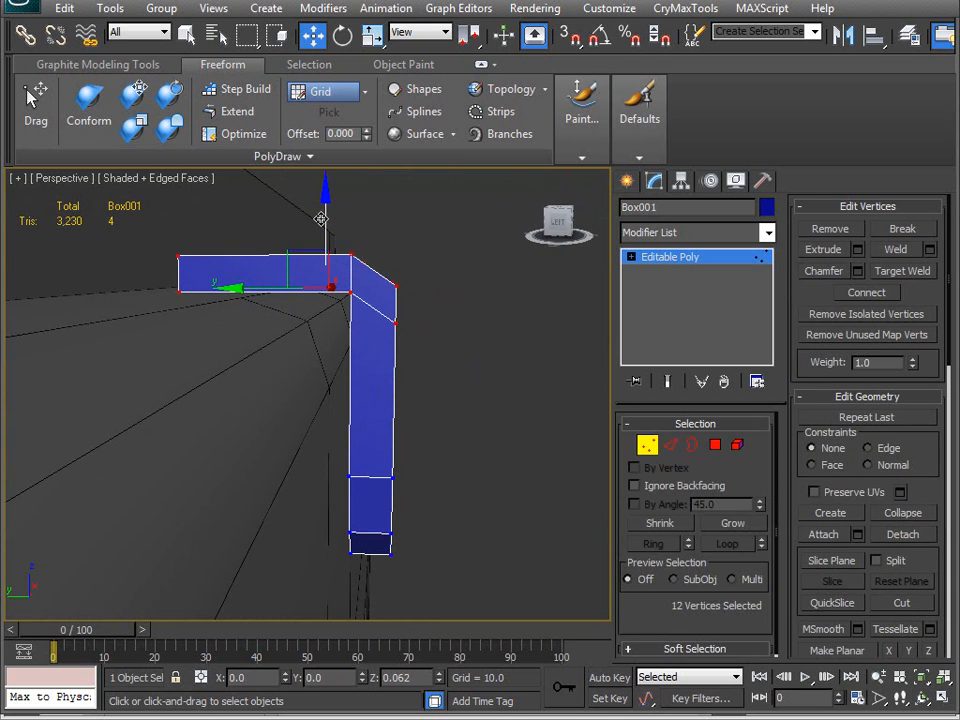
middle_click_drag(330, 262, 328, 306, "alt")
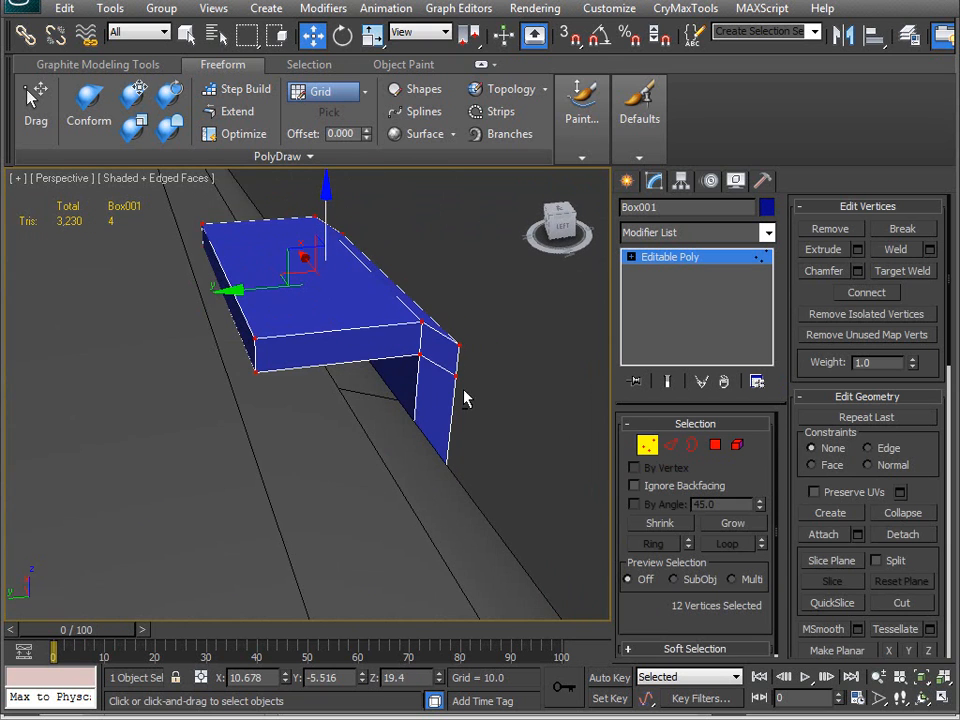
- Move the 24 vertices of the lever's vertical part and bend about 0.16 along Y toward the Grip
left_click(715, 445)
middle_click_drag(290, 405, 405, 355, "alt")
key("1")
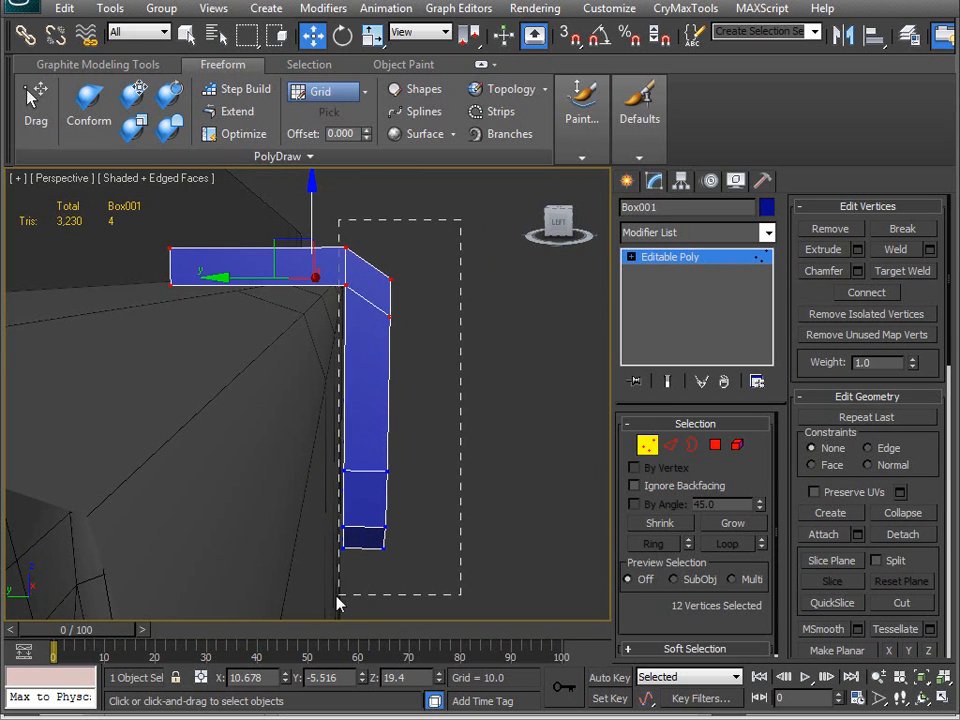
left_click_drag(354, 603, 357, 596)
left_click_drag(302, 417, 285, 411)
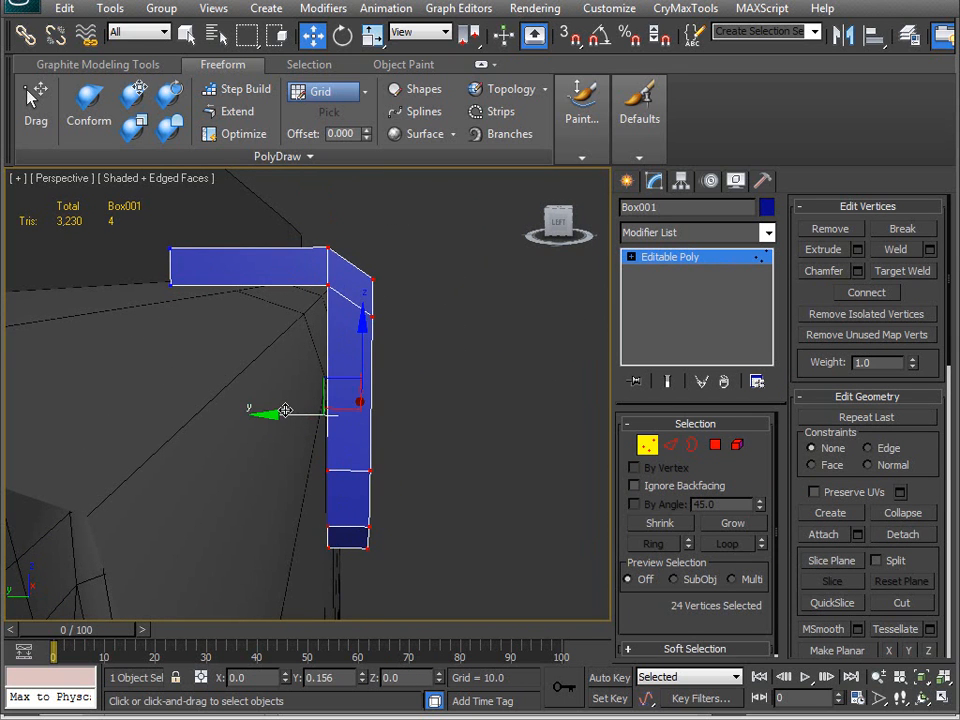
middle_click_drag(285, 411, 282, 345, "alt")
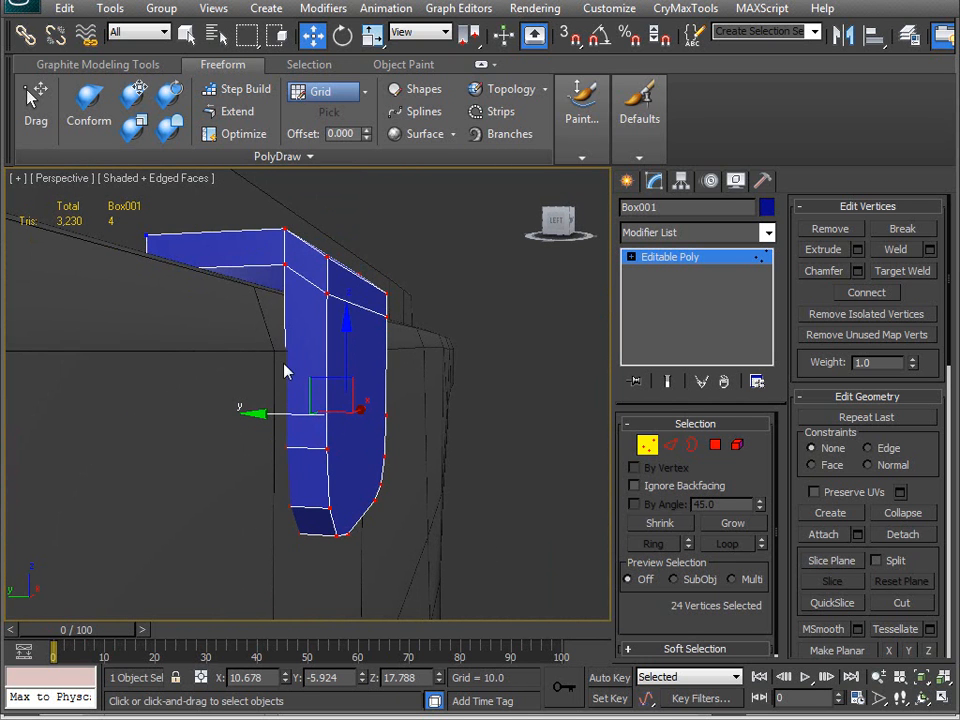
scroll(283, 363, "up", 3)
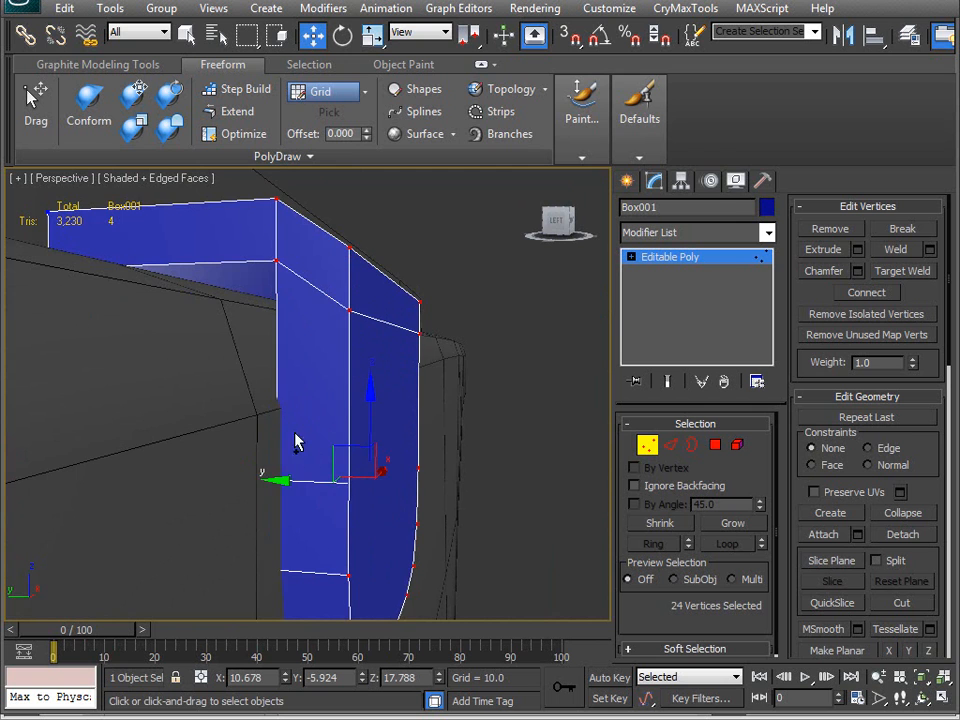
- Move the upper edge at the arm's inner end outward to about Y -4.77 to bevel the end
scroll(330, 470, "down", 6)
middle_click_drag(340, 465, 453, 482, "alt")
left_click(715, 446)
middle_click_drag(234, 465, 215, 432, "alt")
key("1")
key("2")
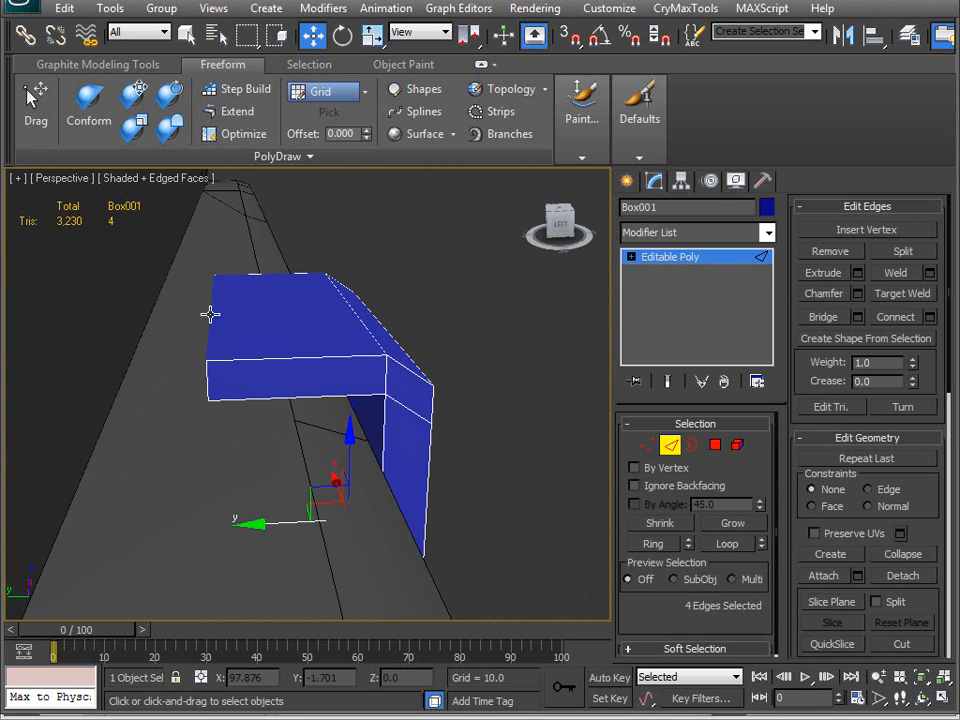
left_click(212, 342)
left_click_drag(165, 308, 189, 311)
mouse_move(189, 311)
middle_mouse_down("alt")
mouse_move(219, 371)
mouse_move(182, 356)
mouse_move(144, 366)
mouse_move(124, 392)
mouse_move(199, 323)
middle_mouse_up("alt")
middle_click_drag(116, 551, 173, 487, "alt")
middle_click_drag(198, 326, 161, 508, "alt")
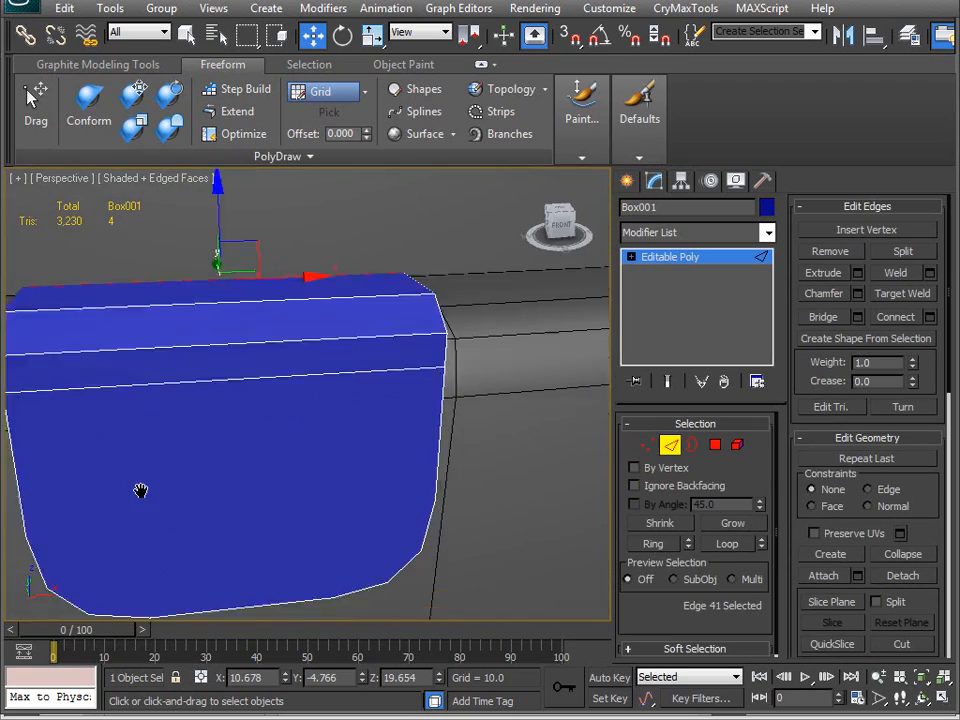
- Hide the Grip object and switch to the Front view to expose the reference photo behind the lever
scroll(115, 465, "down", 5)
middle_click_drag(115, 465, 162, 497, "alt")
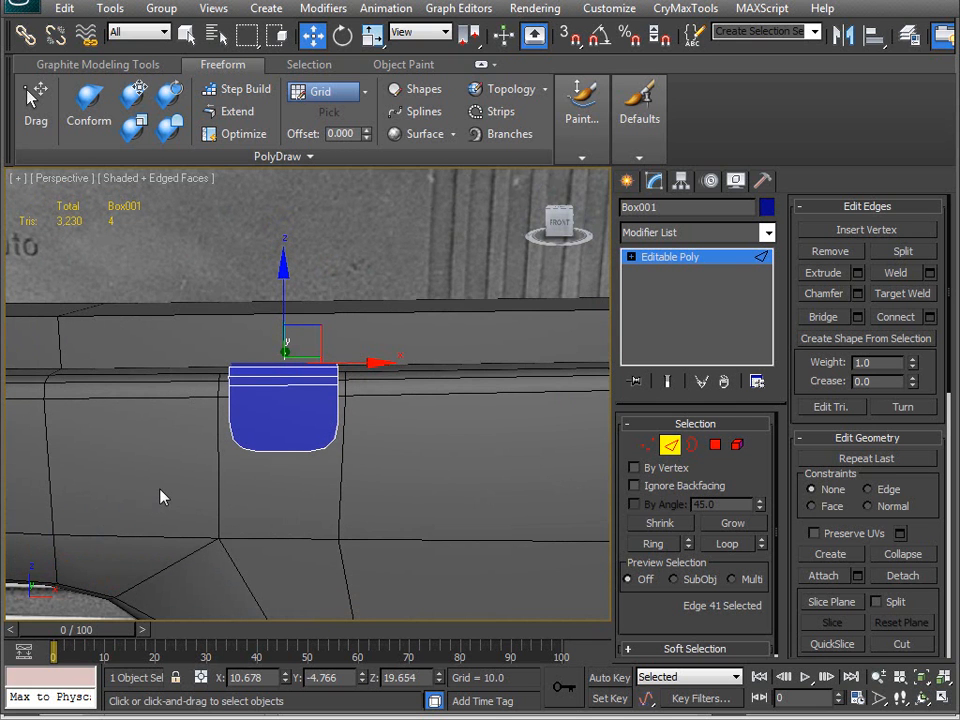
key("2")
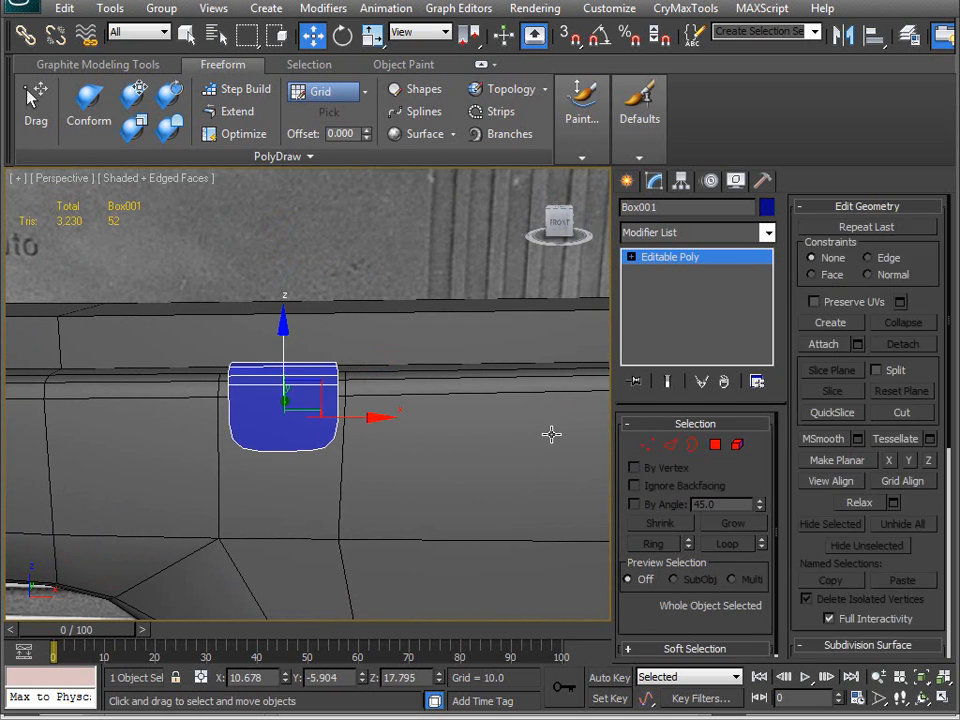
left_click(440, 410)
right_click(422, 403)
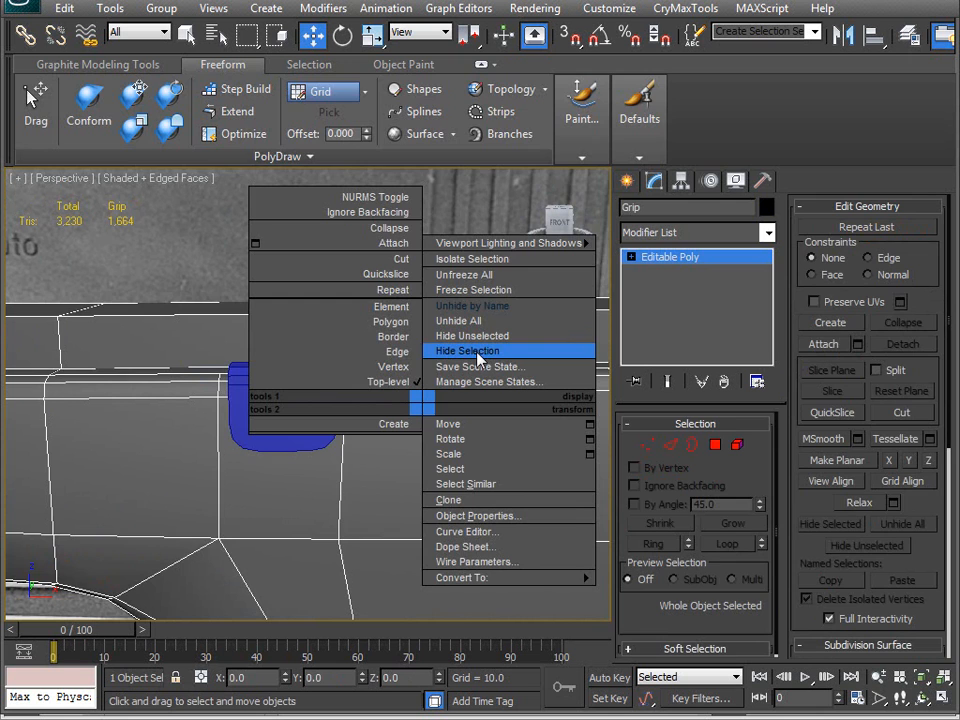
left_click(470, 351)
key("f")
scroll(289, 386, "up", 10)
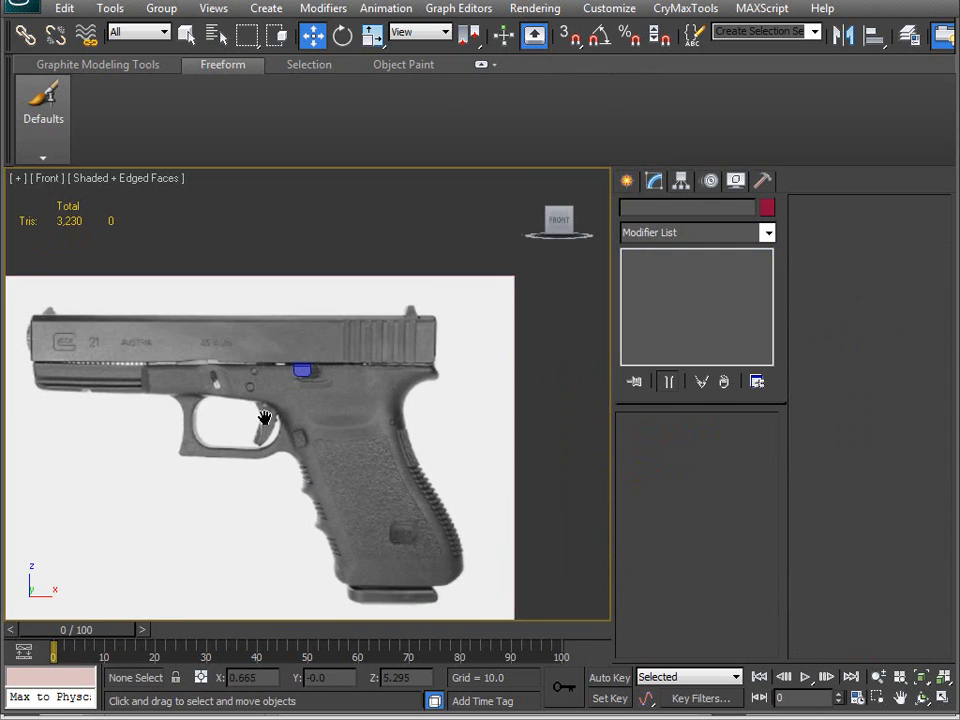
middle_click_drag(294, 396, 290, 451)
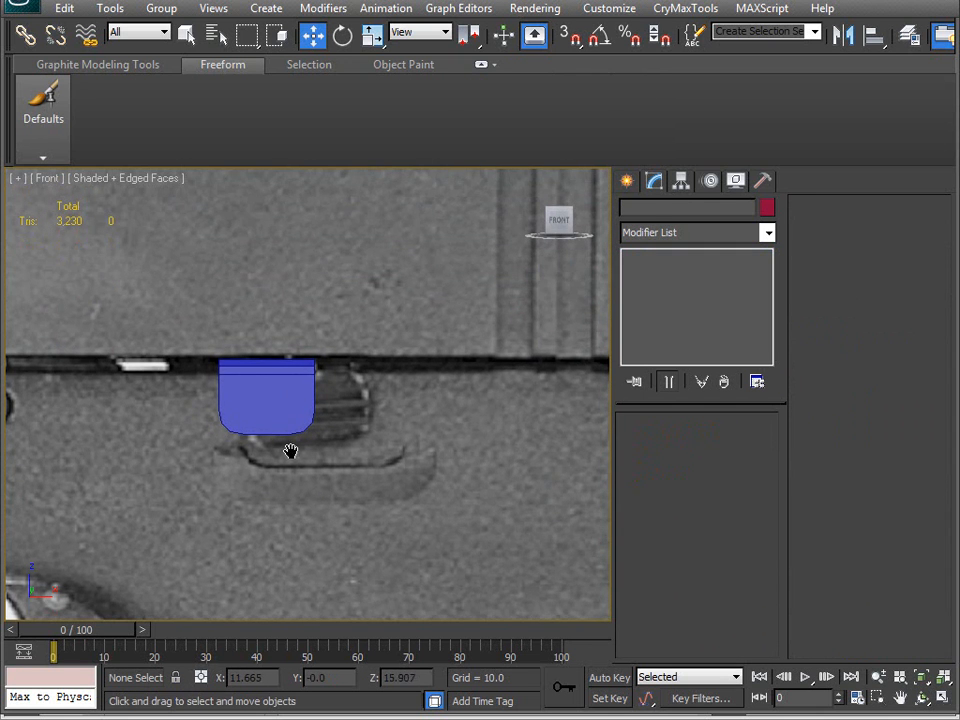
- Move the lever to about X 12.21 and widen it to match the lever in the front reference photo
left_click(283, 387)
left_click_drag(330, 410, 236, 442)
key("r")
- Lower the 16 vertices at the lever's rounded bottom to match the lever's lower outline in the photo
key("1")
key("w")
left_click_drag(296, 447, 296, 457)
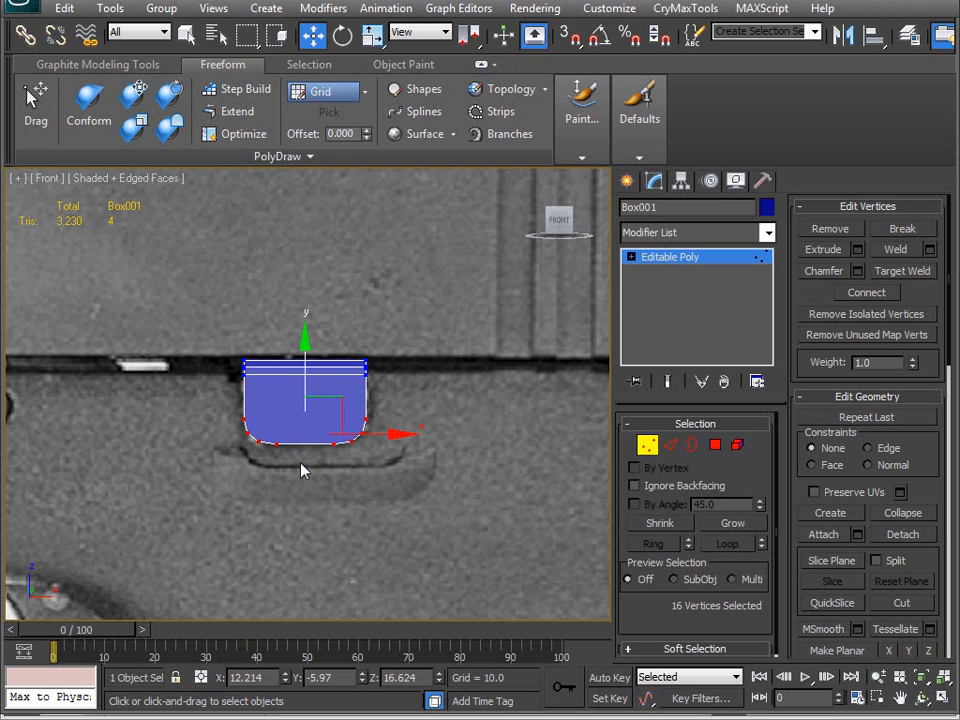
left_click_drag(305, 344, 307, 346)
middle_click_drag(307, 452, 320, 372)
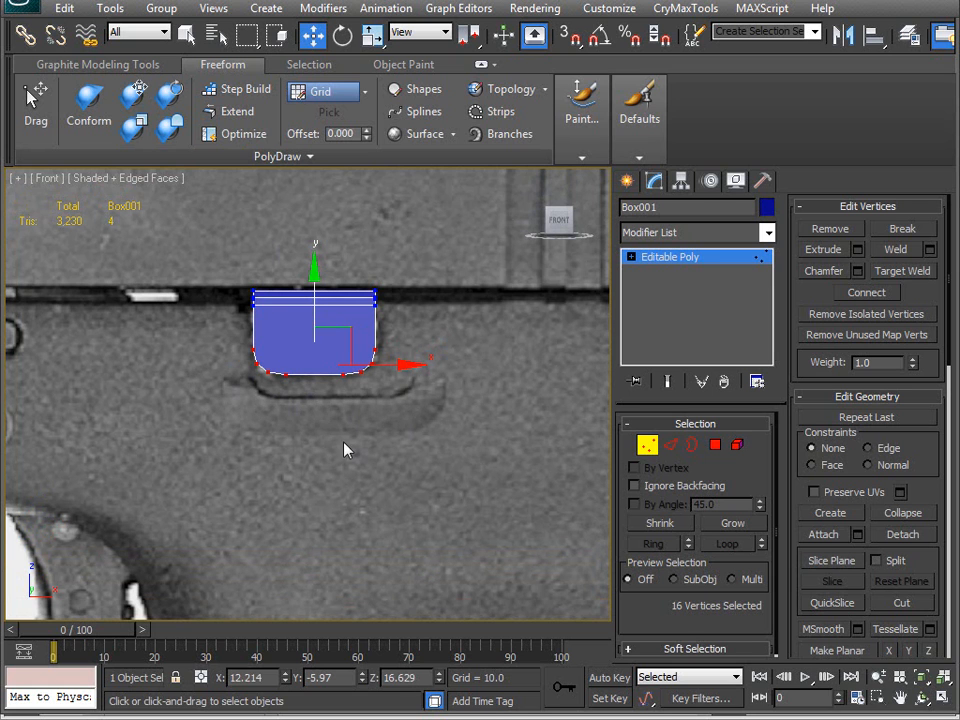
left_click(646, 446)
middle_click_drag(354, 431, 343, 433)
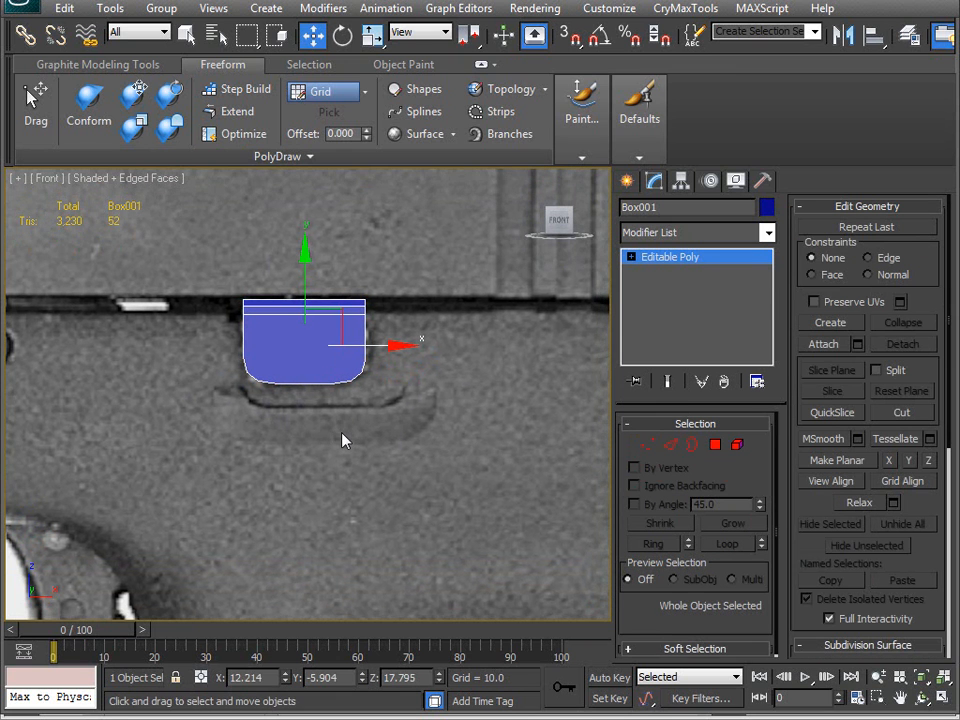
- Return to the Perspective view and unhide the Grip object
key("p")
right_click(340, 438)
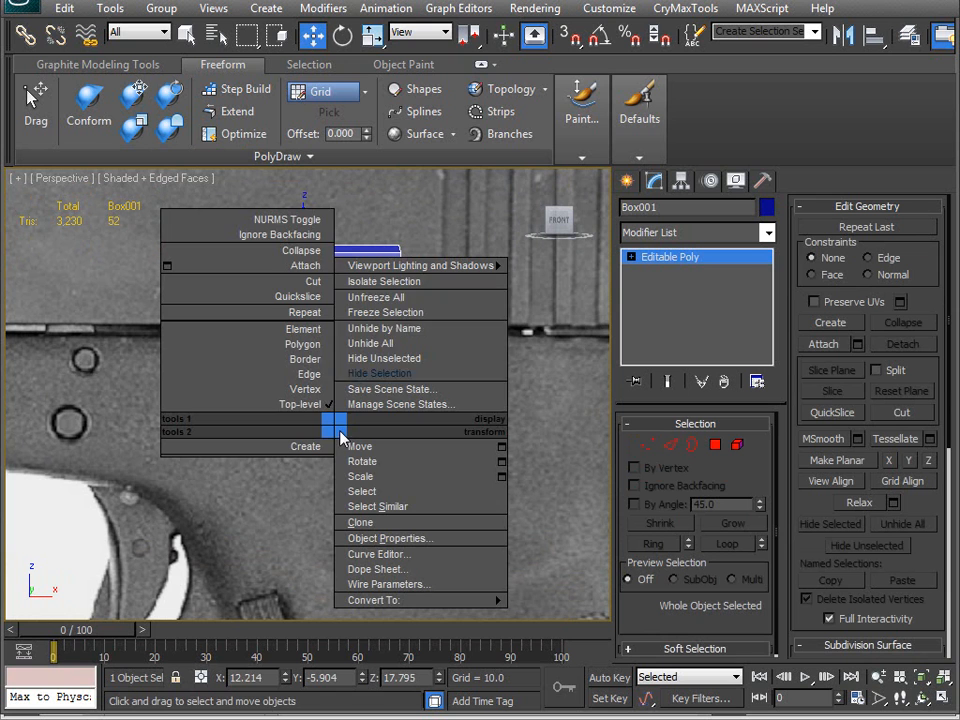
left_click(390, 328)
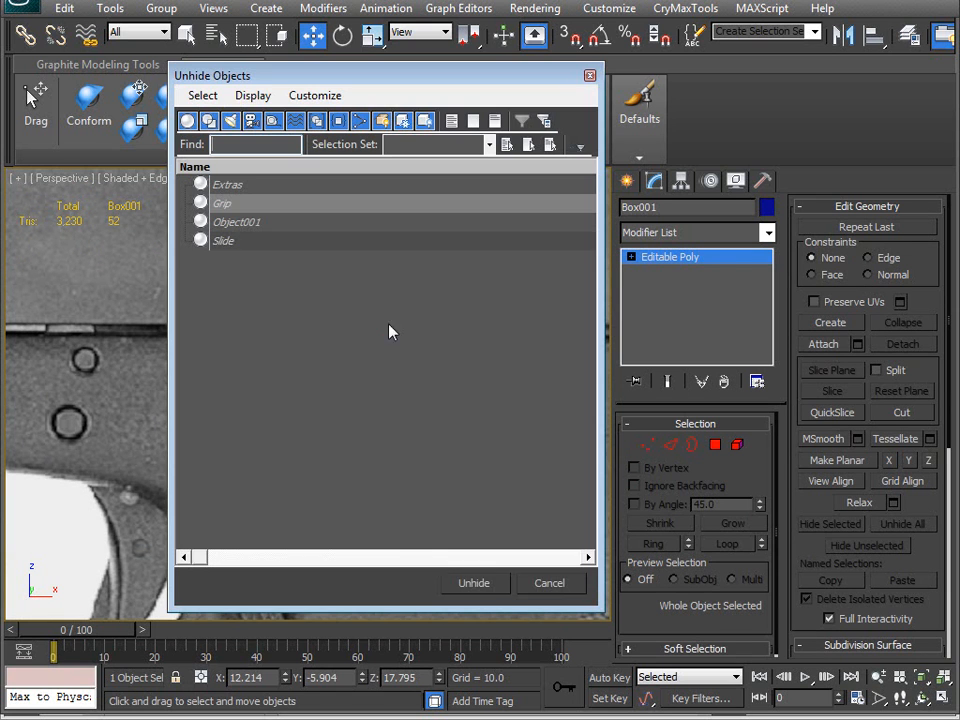
double_click(222, 203)
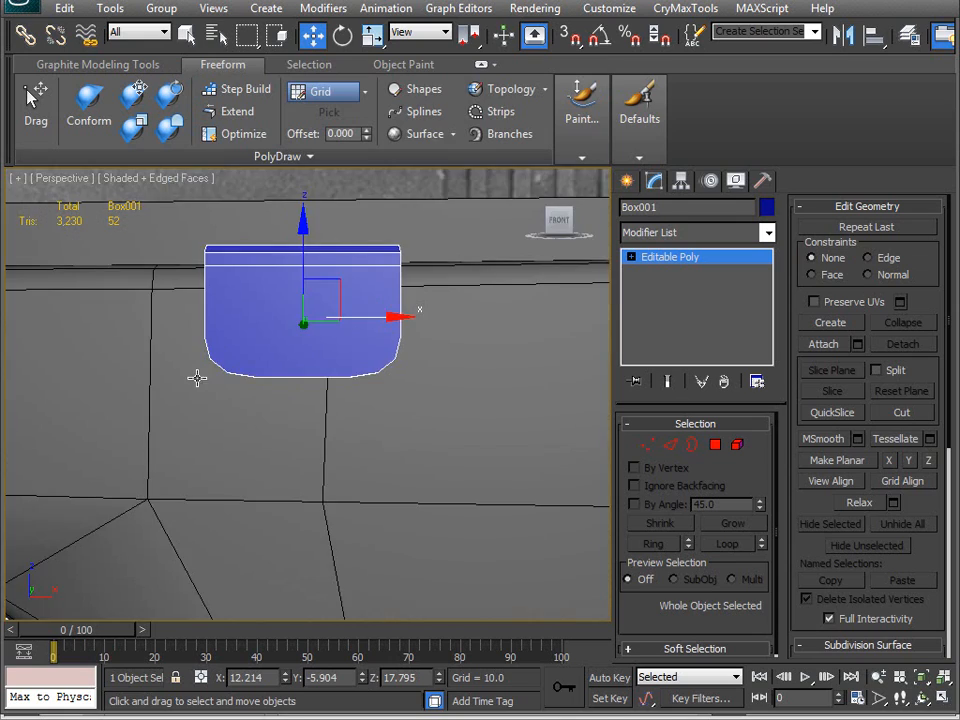
- Examine the lever and the curved ledge beneath it in the reference photo and compare them with the model
scroll(242, 393, "down", 5)
middle_click_drag(242, 394, 290, 430, "alt")
scroll(300, 403, "up", 5)
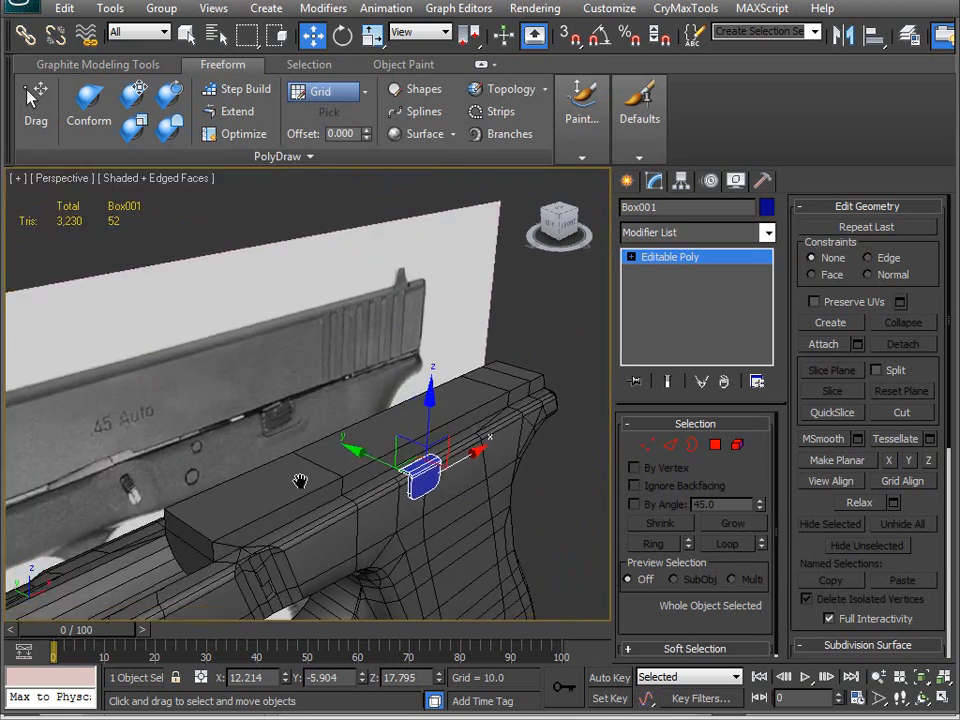
scroll(300, 404, "up", 5)
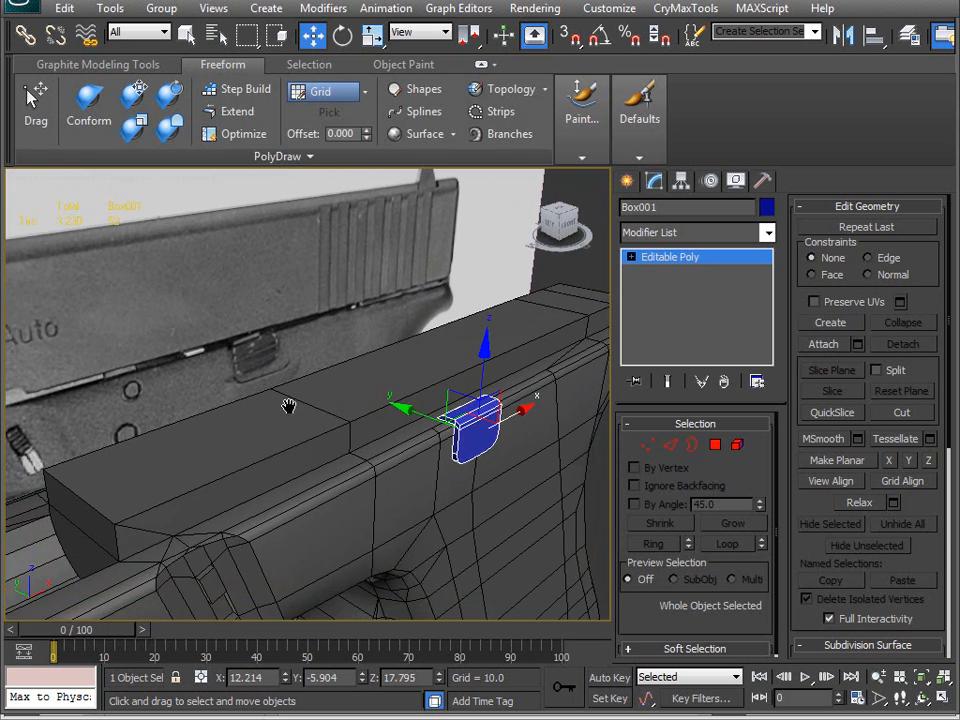
middle_click_drag(258, 347, 290, 442)
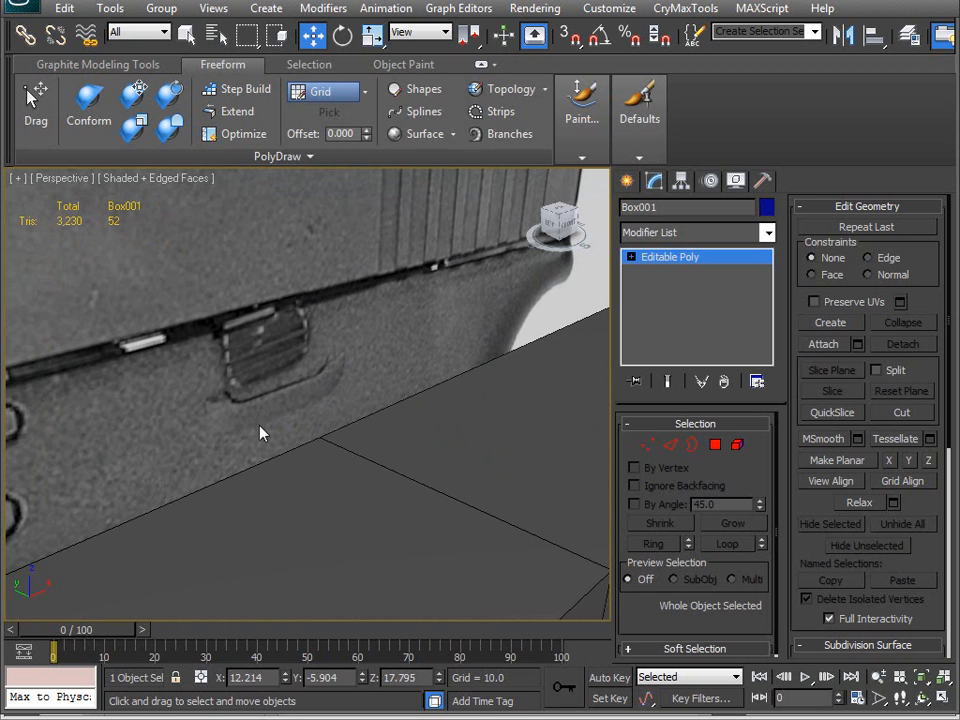
middle_click_drag(267, 430, 432, 378)
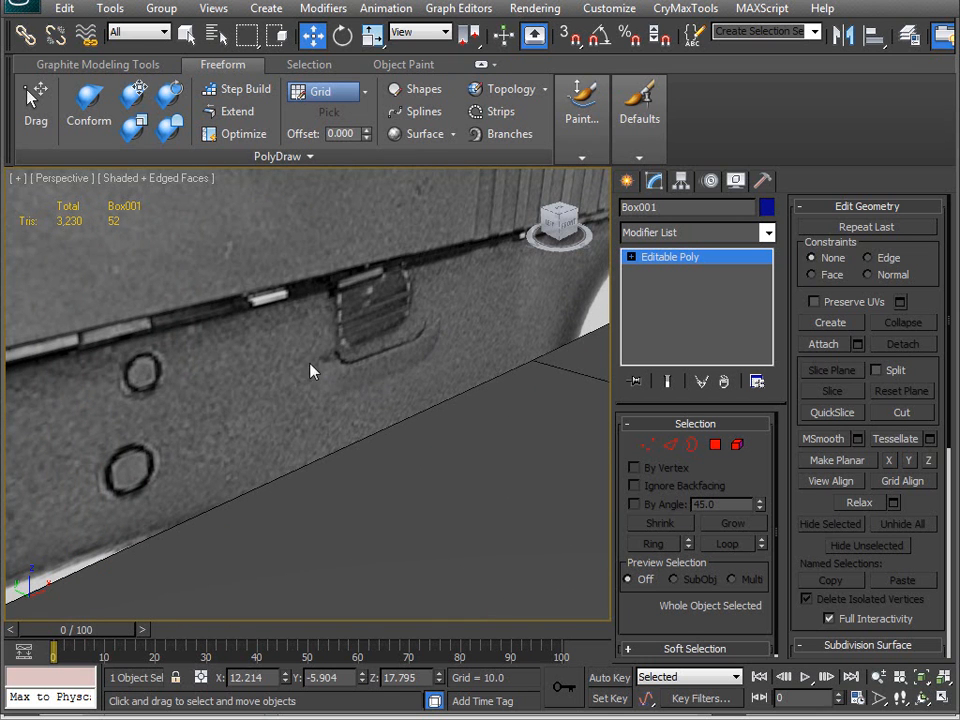
middle_click_drag(330, 385, 428, 405)
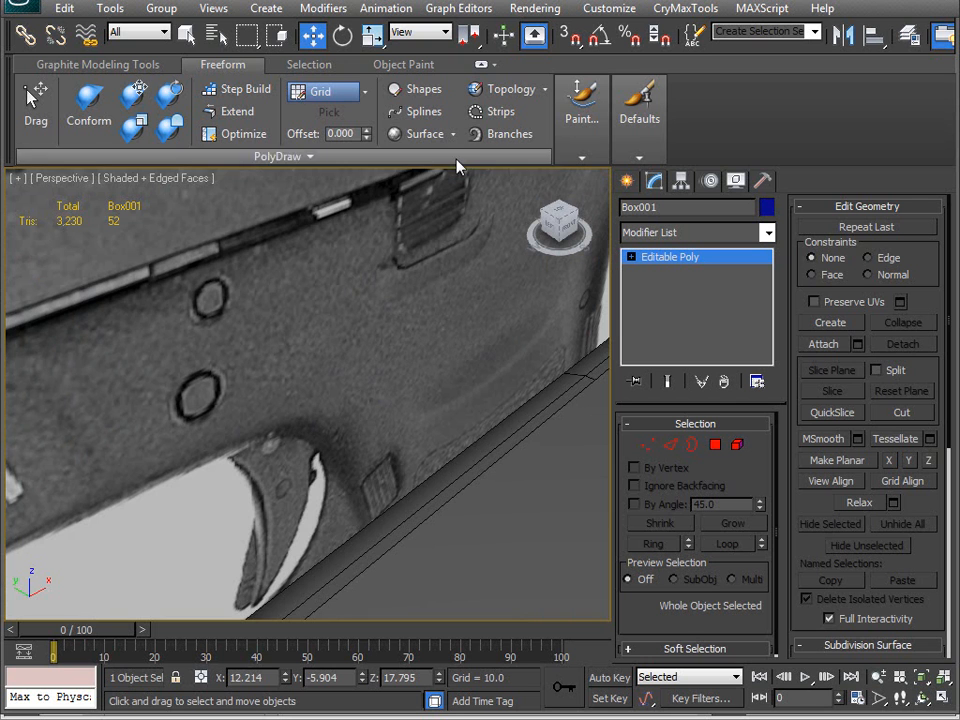
middle_click_drag(521, 272, 333, 270)
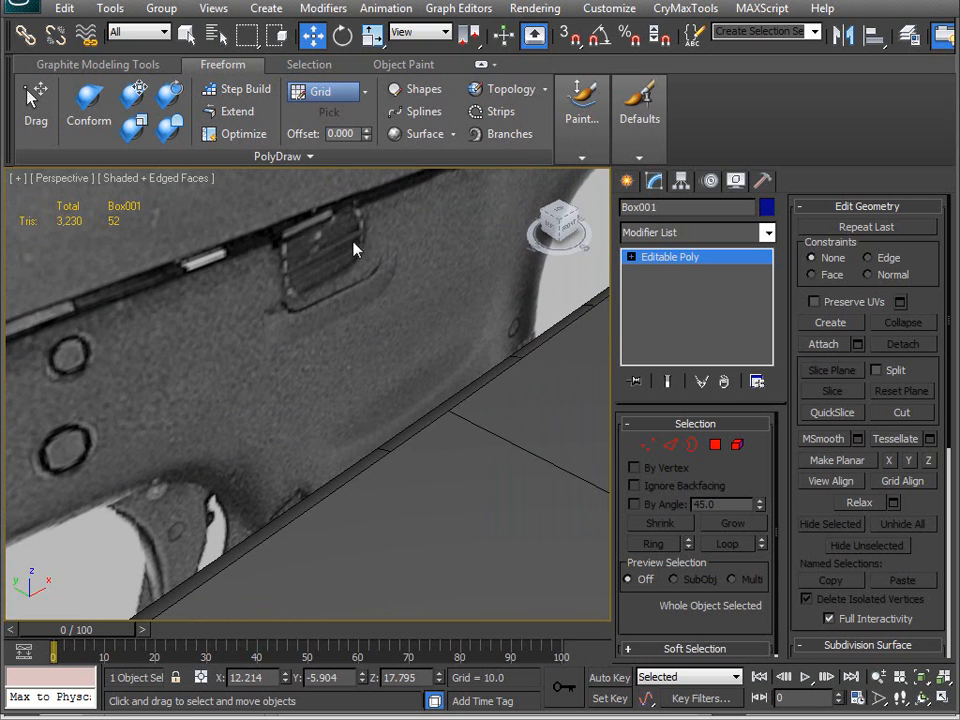
scroll(343, 381, "up", 5)
middle_click_drag(238, 393, 190, 240, "alt")
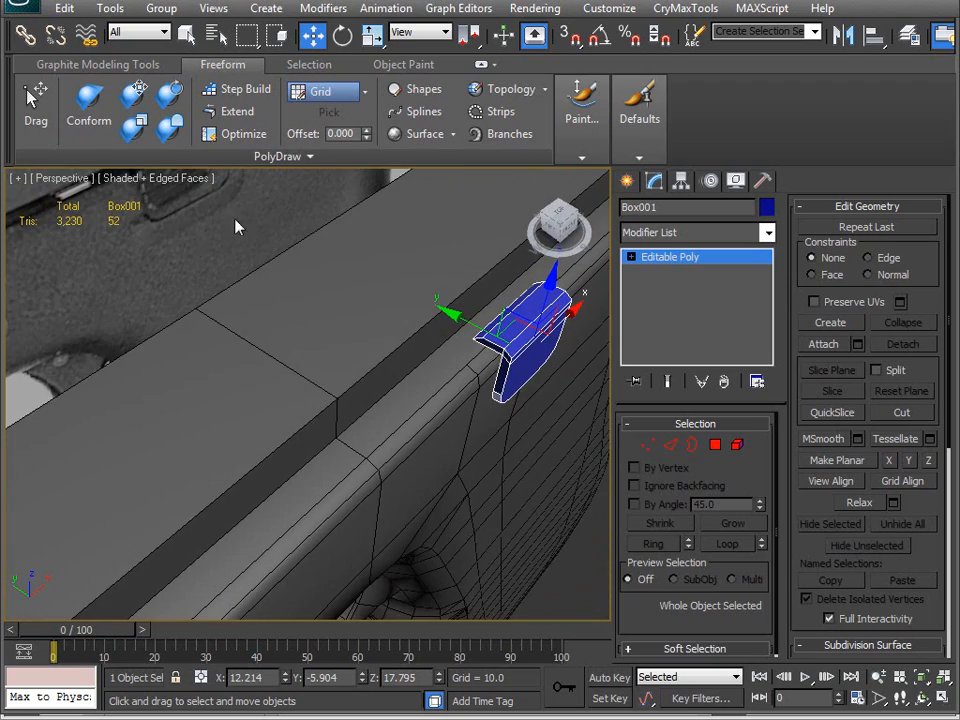
middle_click_drag(482, 445, 256, 368, "alt")
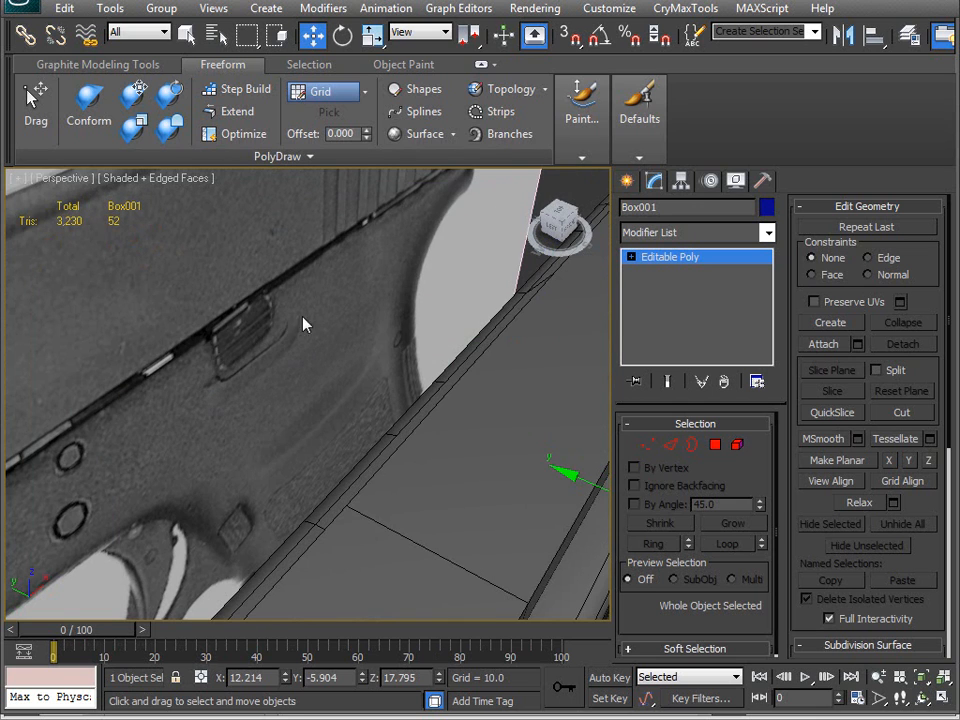
middle_click_drag(335, 457, 348, 482, "alt")
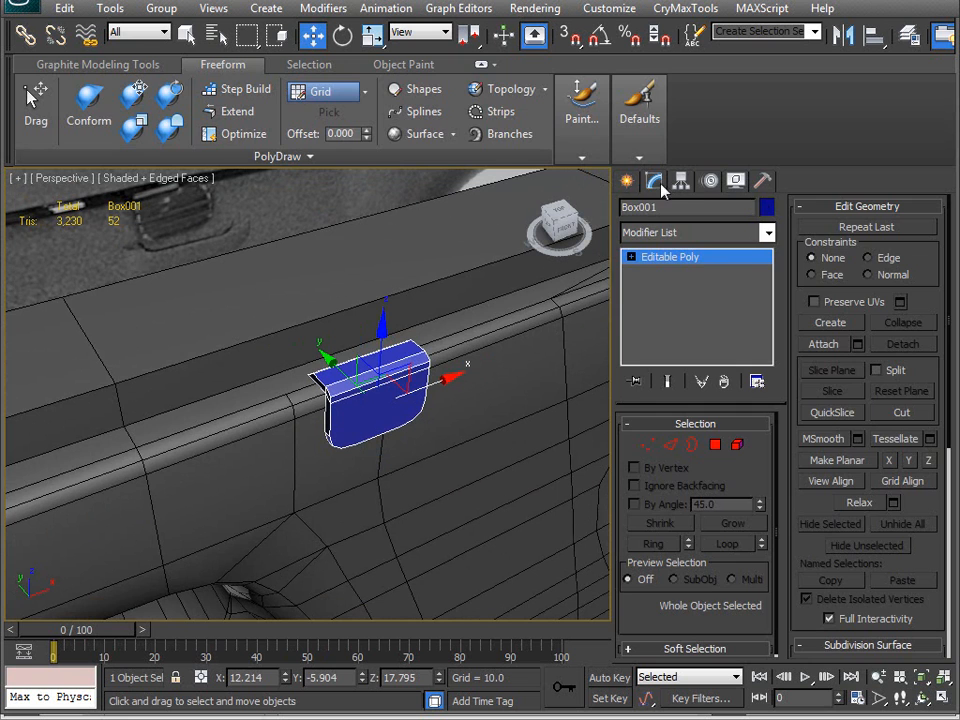
- Create a box about 6.48 wide, 0.88 long and 1.36 high on the Grip's side, just below the lever
left_click(627, 181)
left_click(662, 301)
middle_click_drag(490, 500, 405, 393, "alt")
left_click_drag(293, 382, 440, 403)
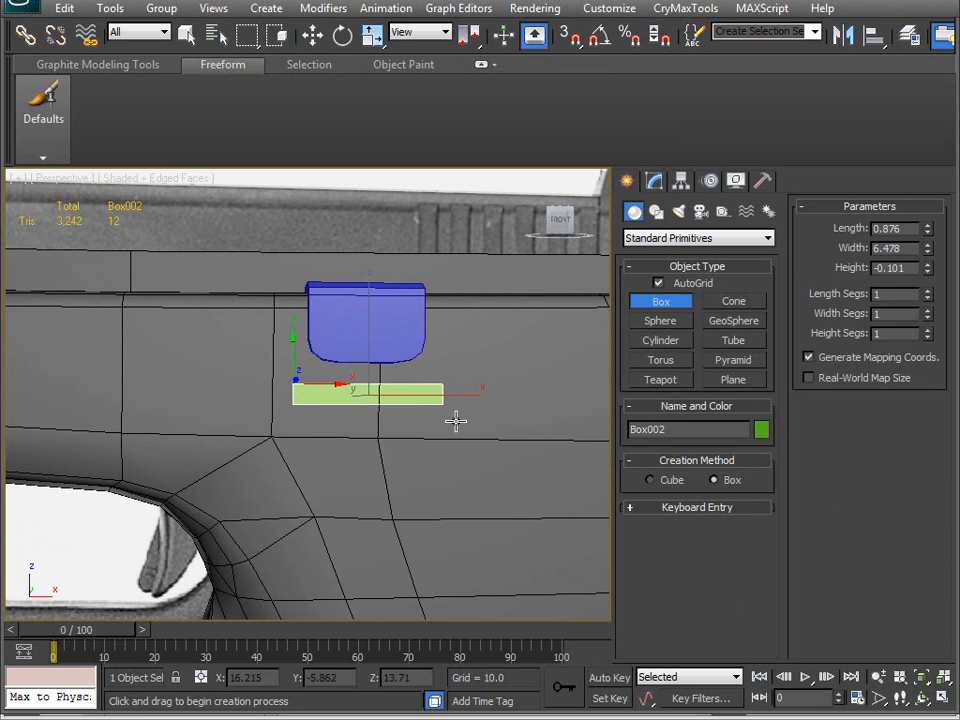
left_click(482, 398)
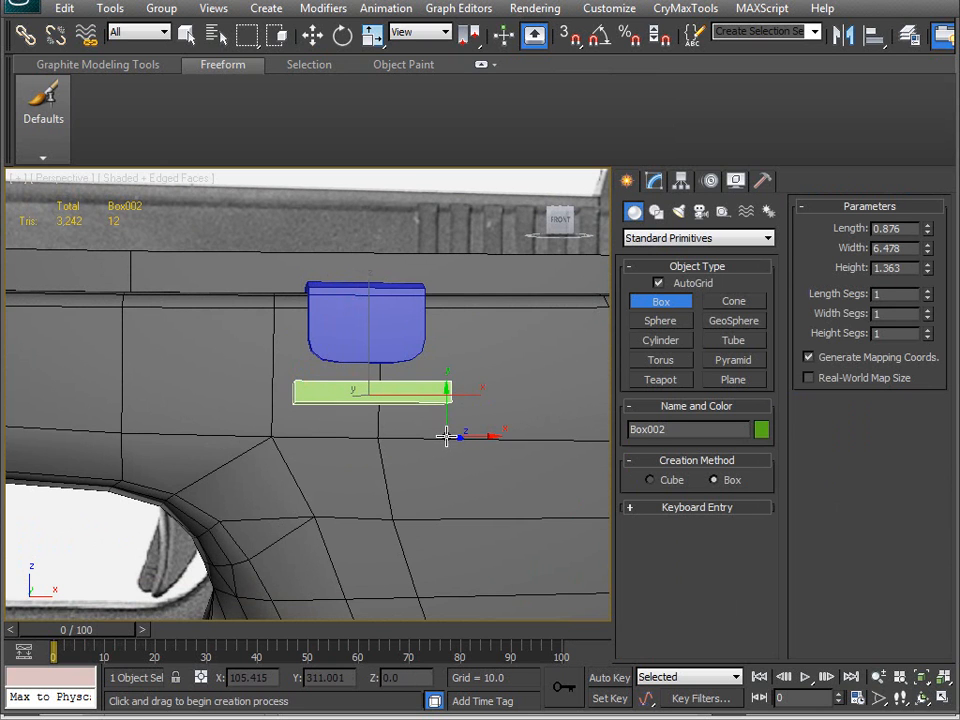
middle_click_drag(446, 435, 414, 448, "alt")
- Set the new box's rotation to X 90, Y 0 and Z 0 to straighten it
key("e")
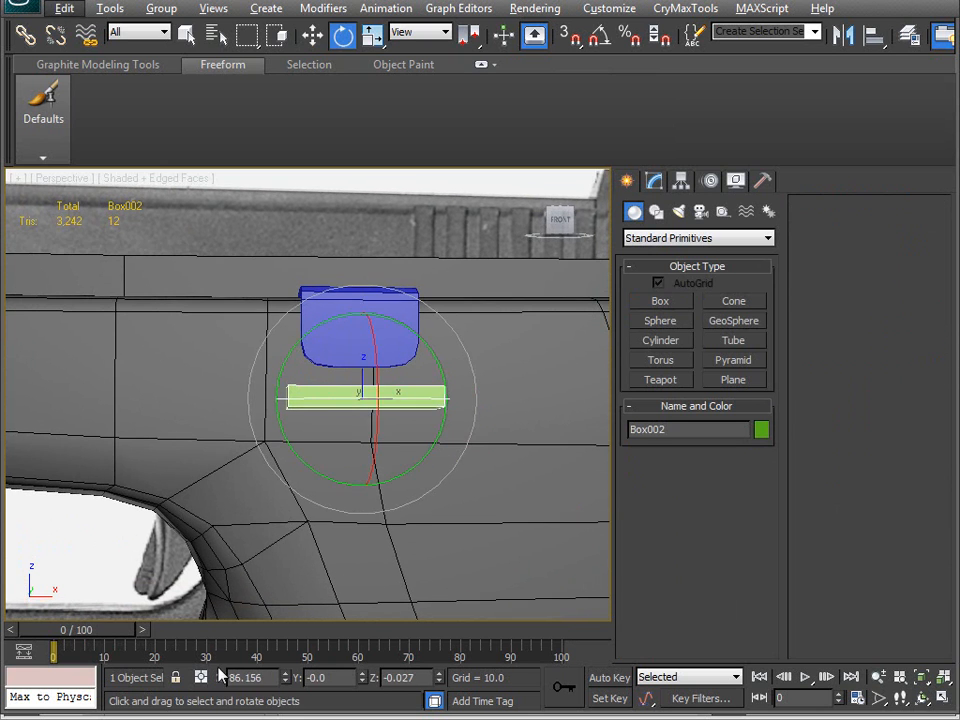
left_click_drag(262, 677, 140, 678)
type("90")
key("Tab")
type("0.0")
key("Return")
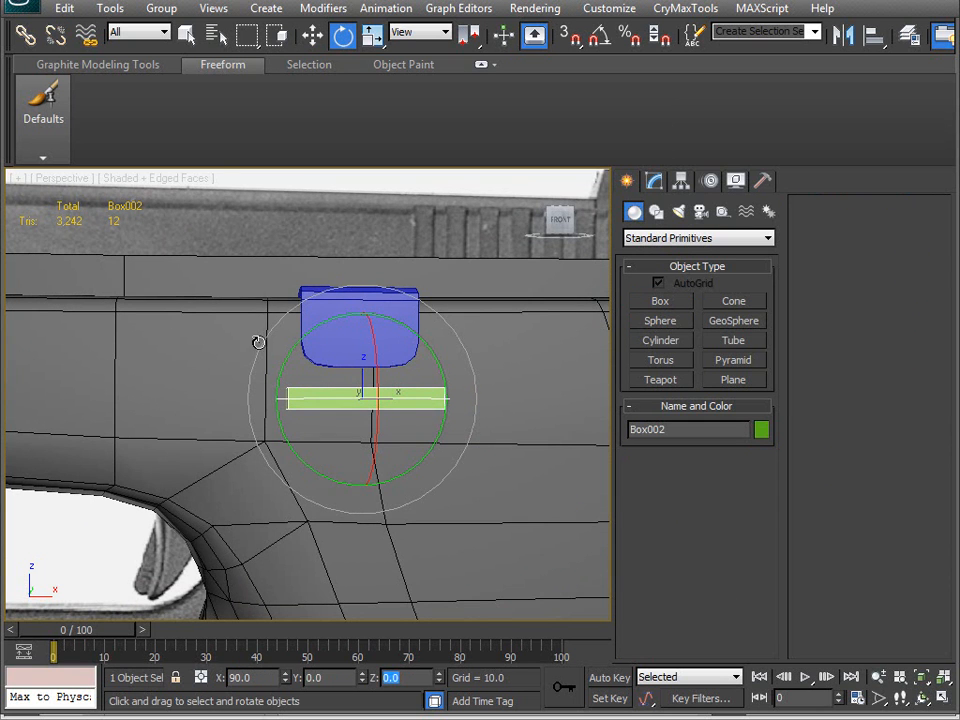
- Reduce the height of the box below the lever to 0.763
middle_click_drag(237, 387, 338, 472, "alt")
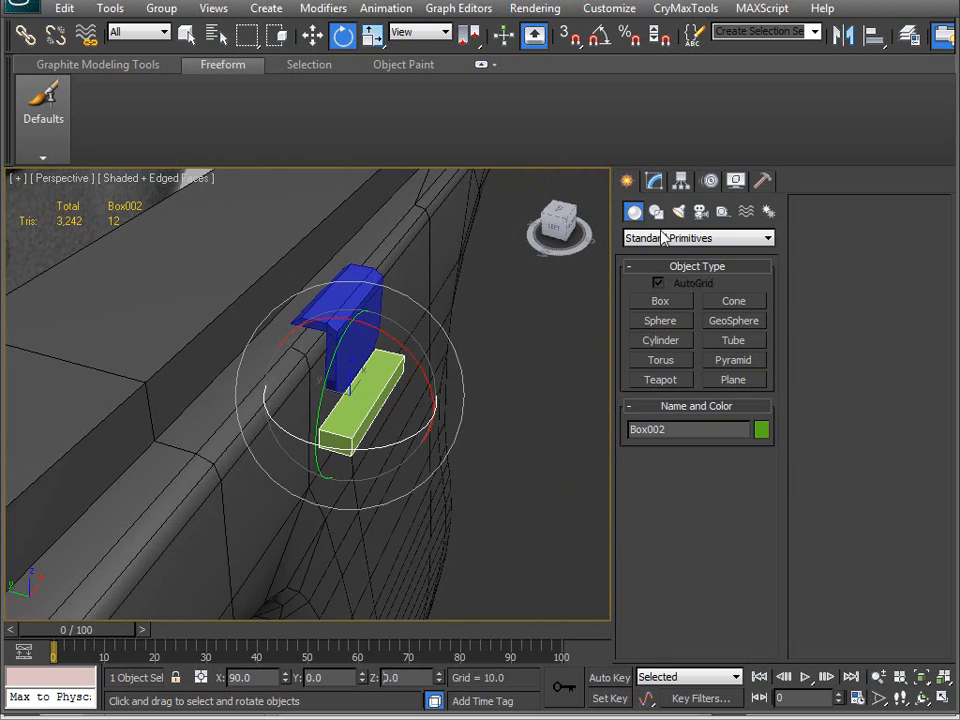
left_click(654, 181)
left_click_drag(755, 490, 751, 450)
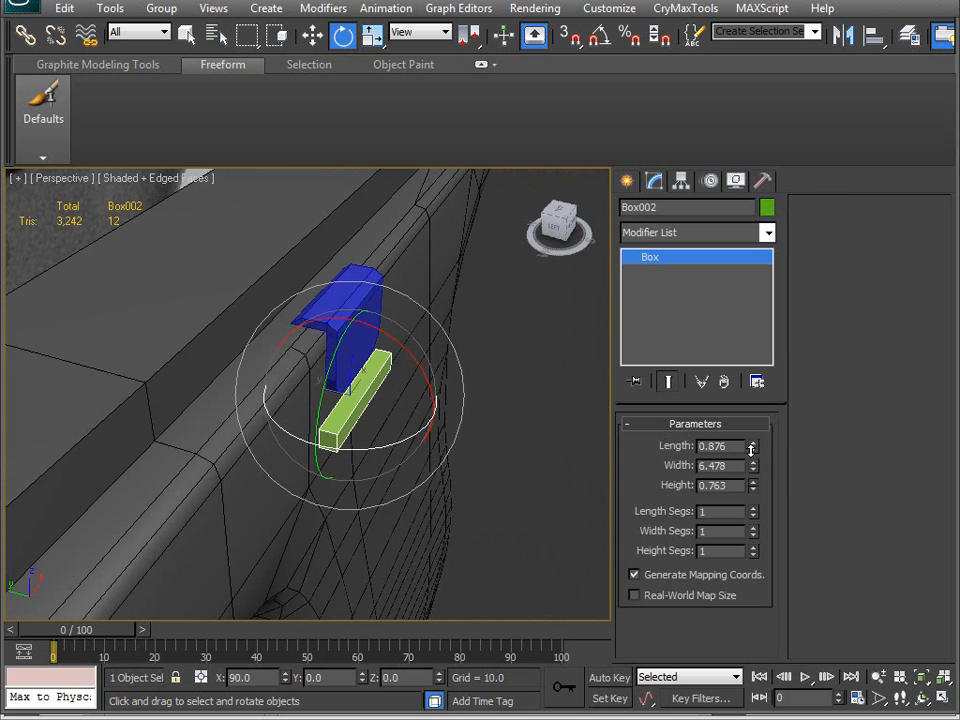
- Shift the box slightly along Y to about -6.18 to adjust its depth against the Grip's side
middle_click_drag(300, 410, 180, 389, "alt")
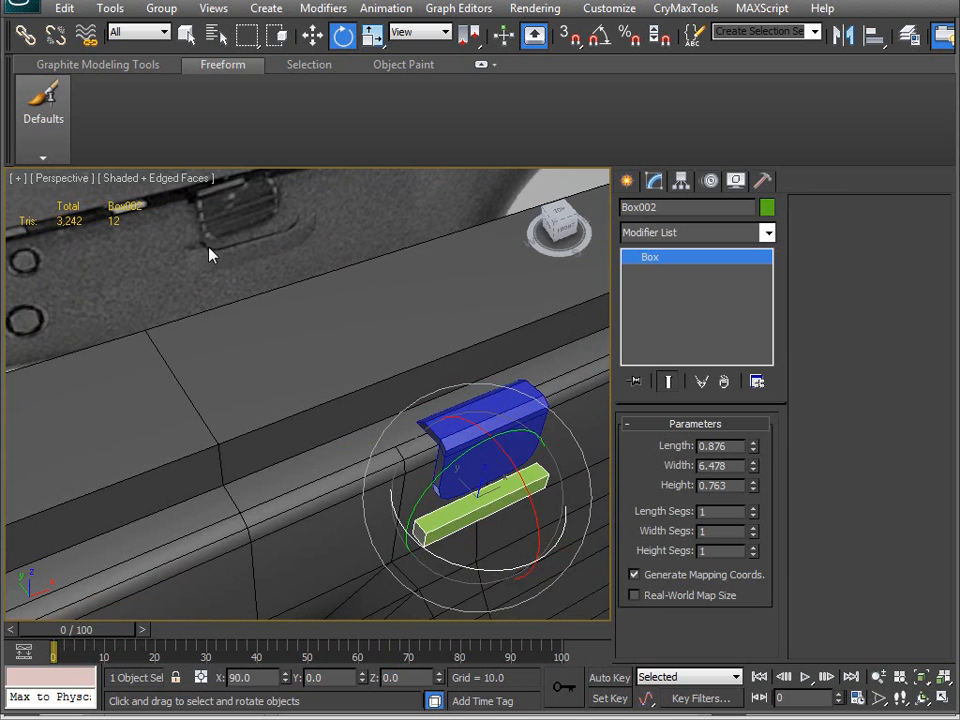
middle_click_drag(465, 443, 493, 456, "alt")
middle_click_drag(192, 359, 495, 476, "alt")
key("w")
mouse_move(415, 457)
left_mouse_down()
mouse_move(405, 455)
mouse_move(422, 452)
left_mouse_up()
middle_click_drag(422, 452, 253, 486, "alt")
scroll(300, 490, "up", 3)
middle_click_drag(369, 491, 345, 476, "alt")
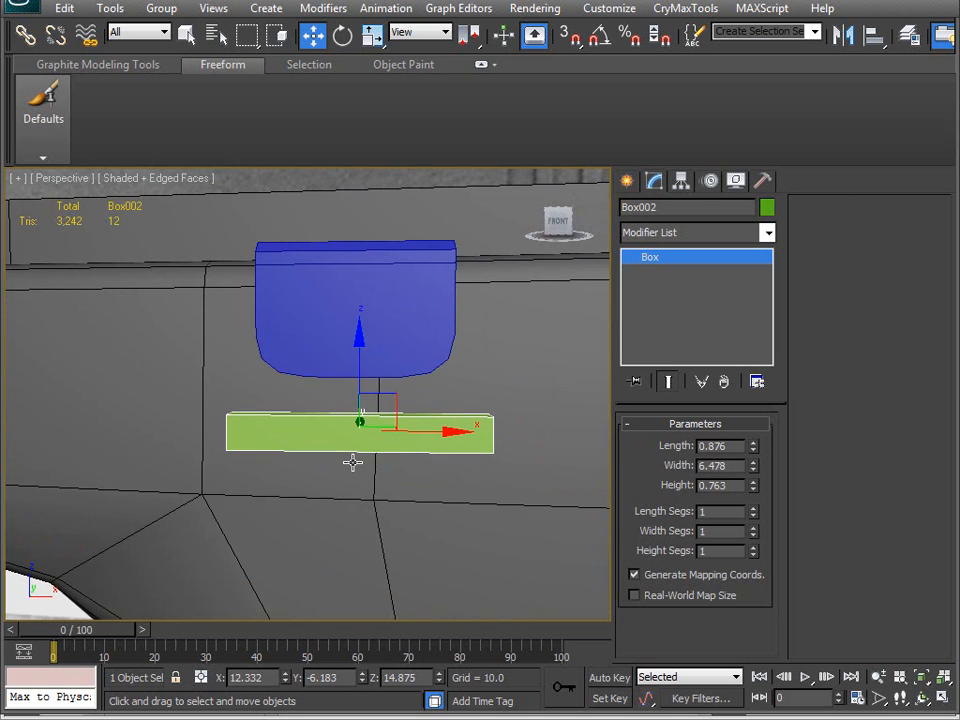
- Convert the box to an editable poly and connect its four lengthwise edges with two segments pinched out toward the ends
key("alt+e")
key("2")
left_click_drag(326, 516, 440, 326)
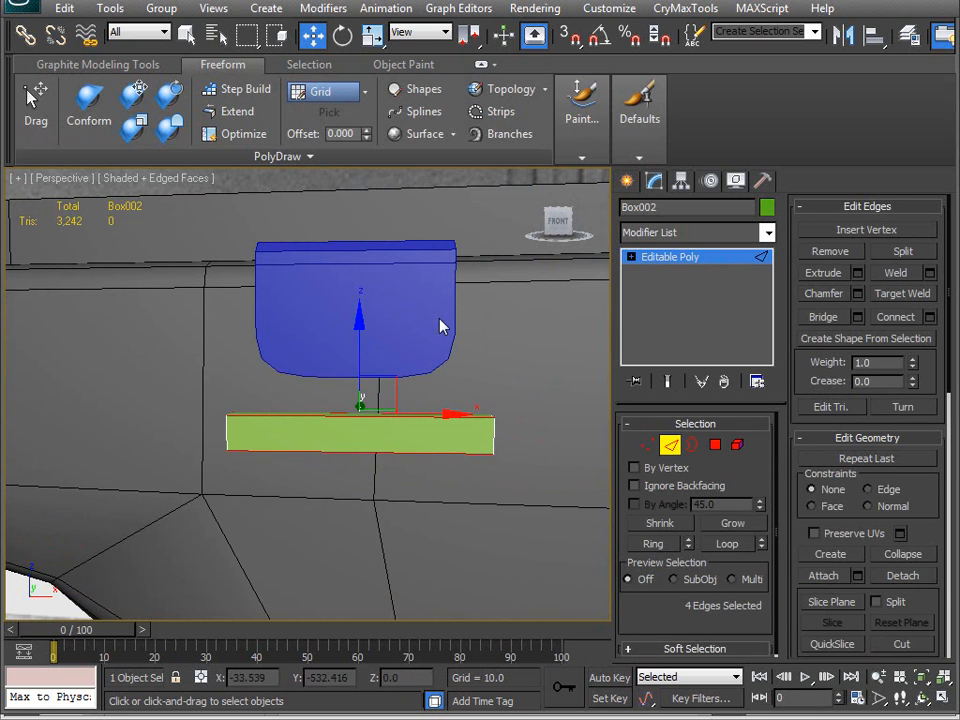
left_click(929, 317)
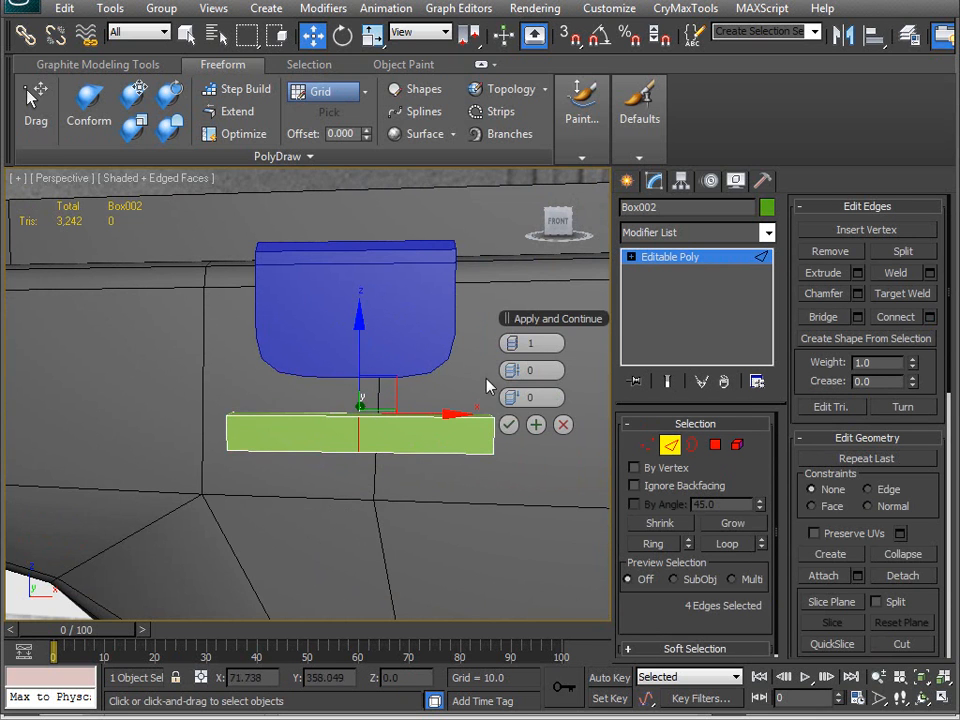
left_click_drag(535, 342, 580, 370)
left_click(509, 425)
- Extrude the top polygons at both ends of the box upward by 1.0 to form a U-shaped frame below the lever
middle_click_drag(509, 425, 660, 445, "alt")
left_click(716, 446)
left_click(479, 428)
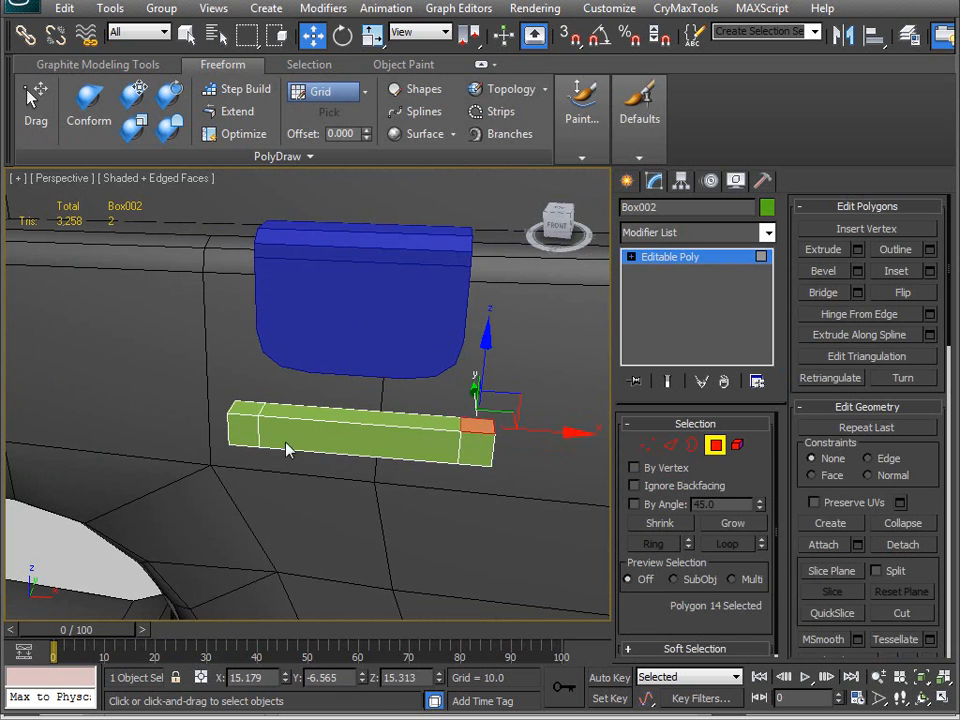
left_click(233, 413, "ctrl")
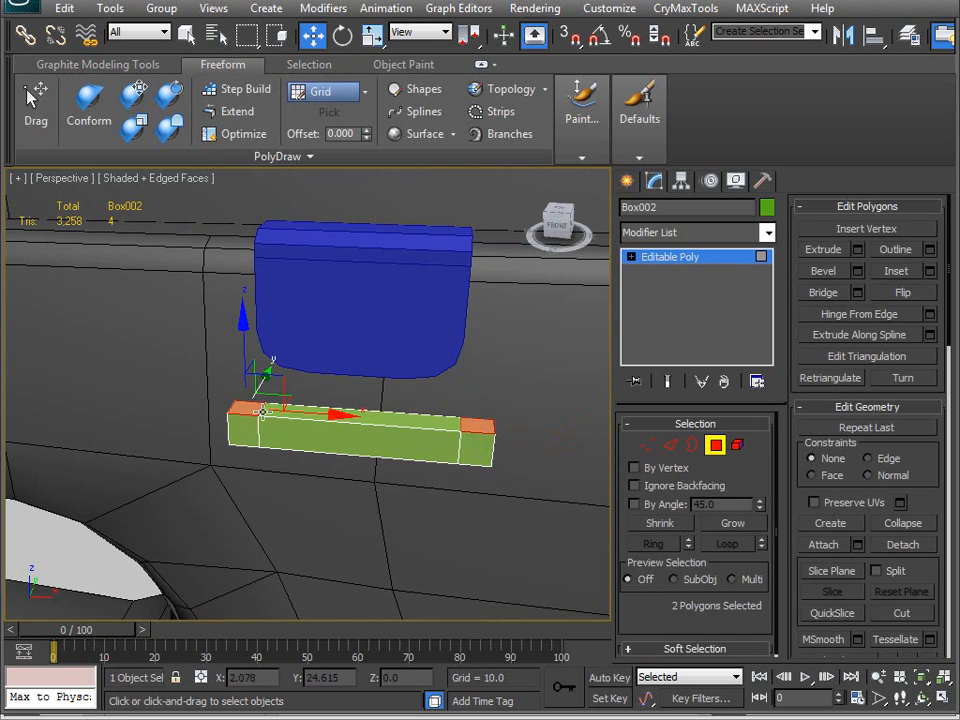
left_click(857, 249)
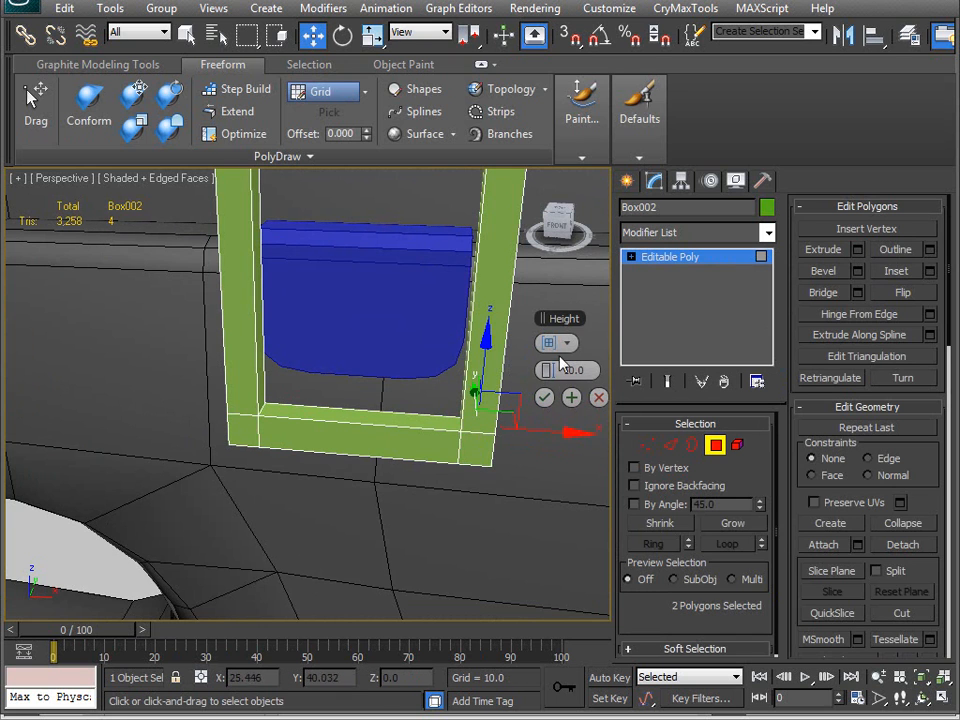
scroll(470, 388, "down", 3)
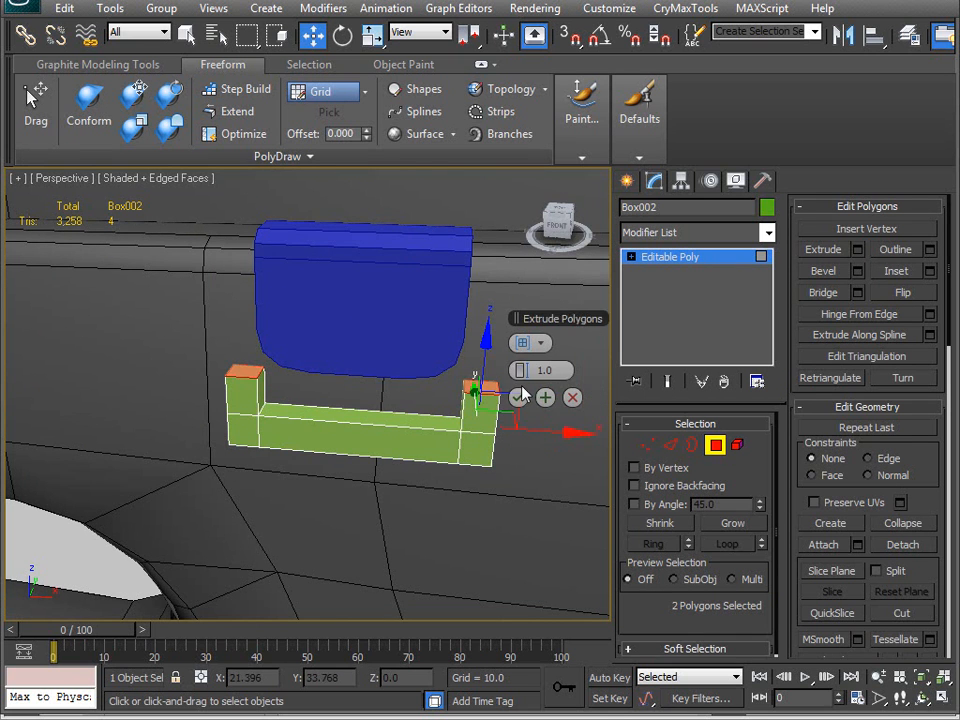
left_click(544, 397)
middle_click_drag(513, 415, 411, 354, "alt")
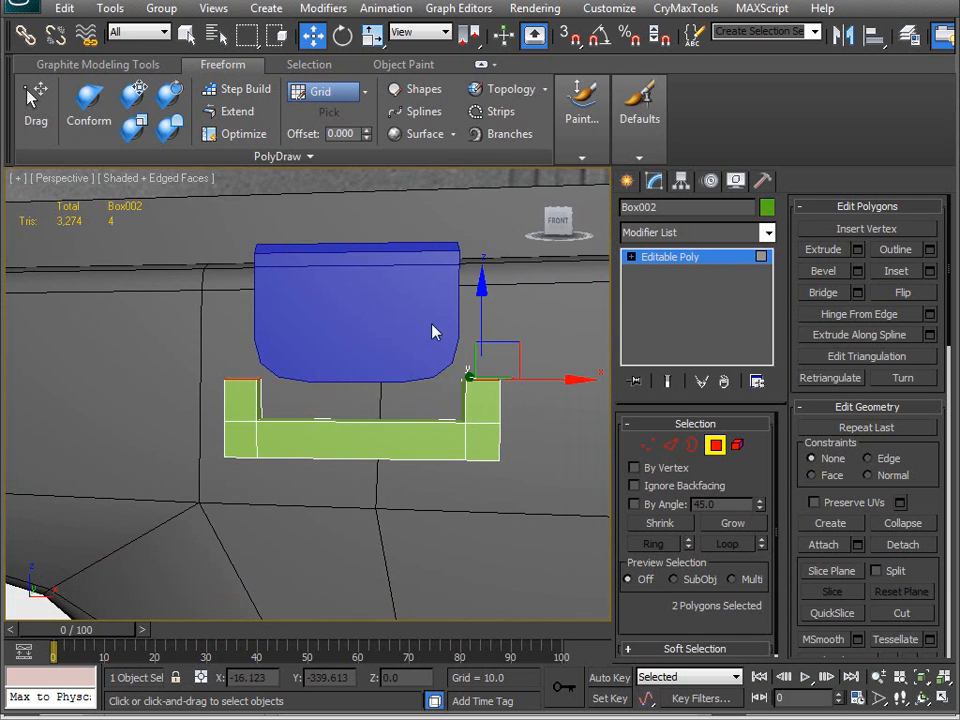
- Lower the top polygons at both ends of the U-shaped frame by about 0.23 along Z
left_click_drag(480, 321, 479, 305)
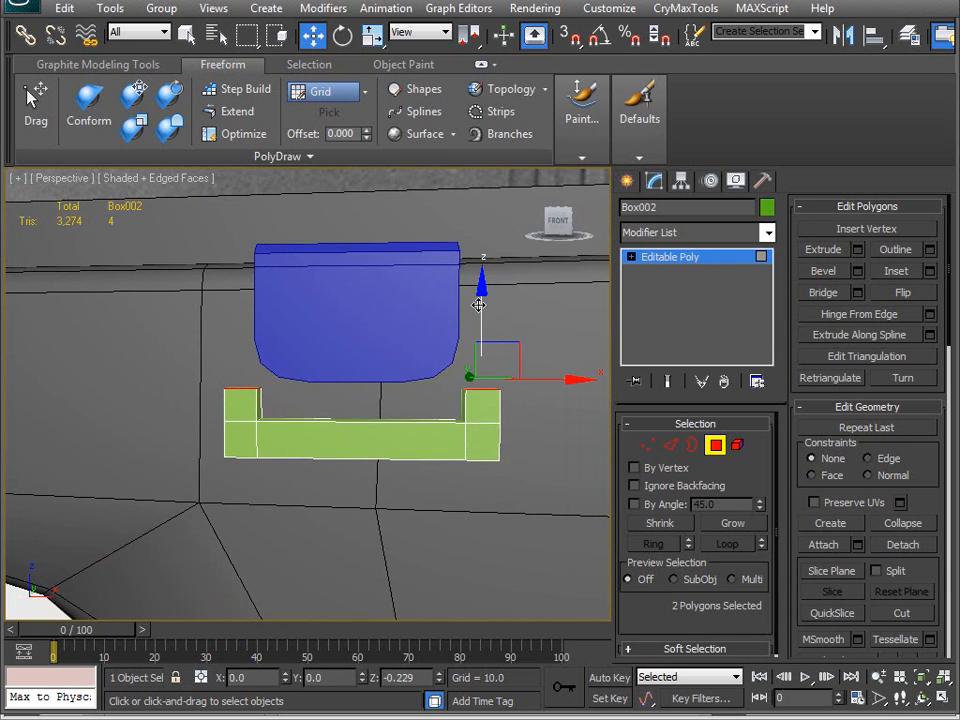
middle_click_drag(414, 364, 342, 402, "alt")
scroll(342, 402, "up", 6)
middle_click_drag(484, 493, 310, 372)
middle_click_drag(427, 454, 302, 404, "alt")
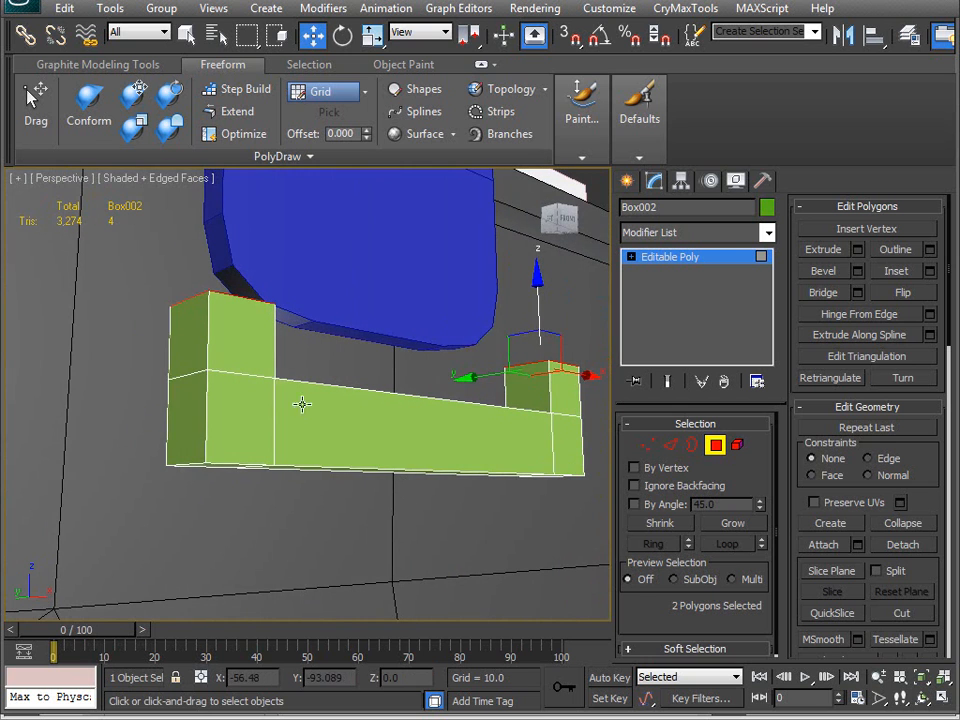
- Collapse the extra mid-height edges at one end of the U-frame with Optimize and change the object colour to dark blue
left_click(214, 133)
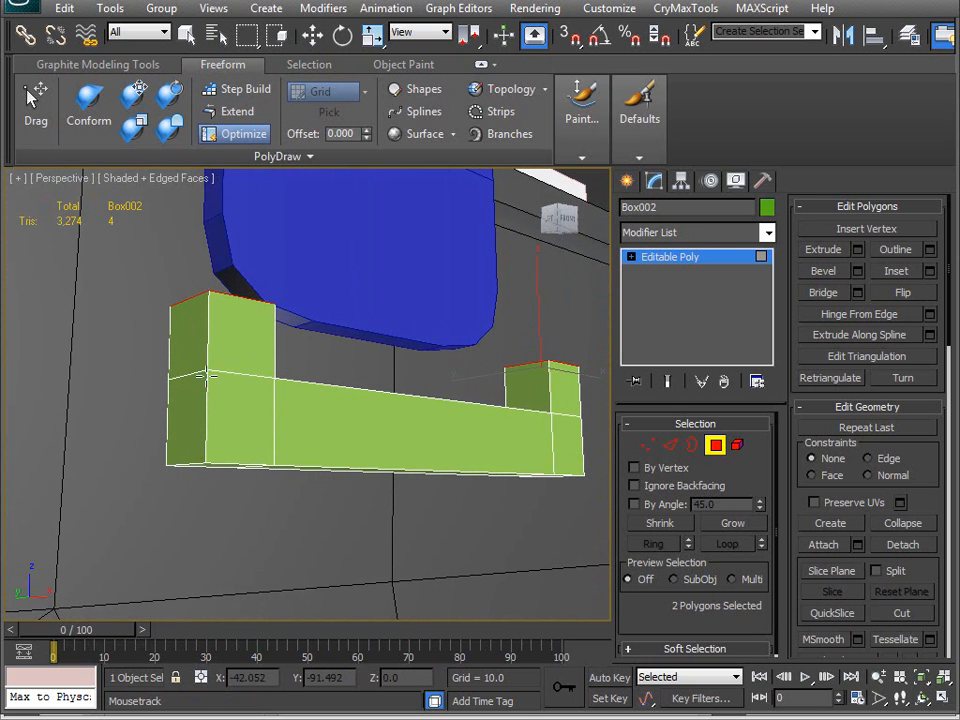
left_click(184, 373)
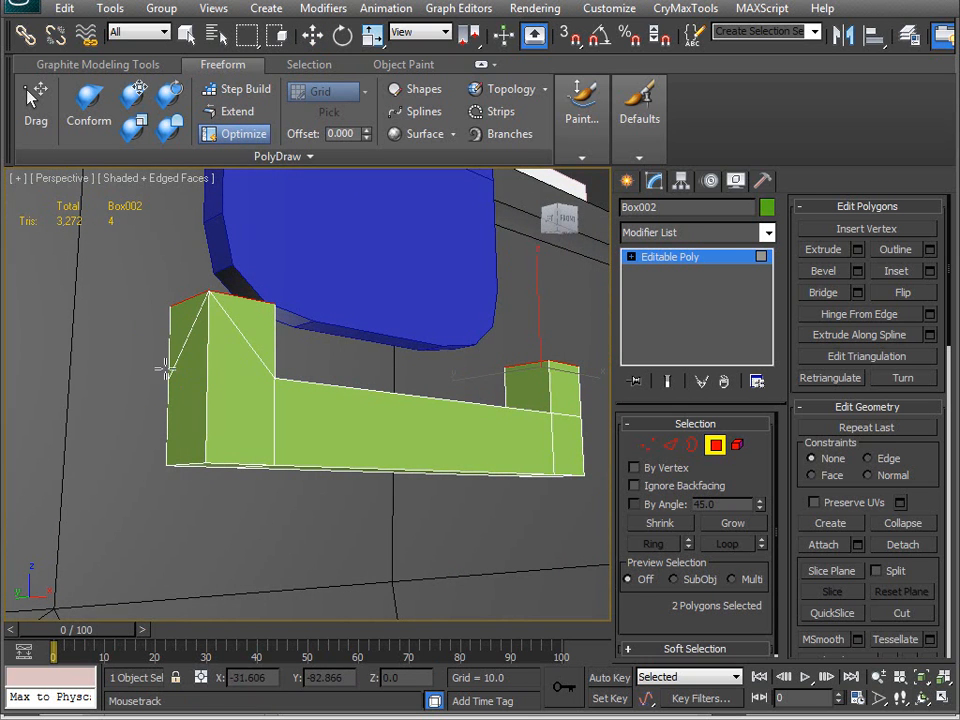
left_click(767, 208)
left_click(554, 342)
left_click(574, 453)
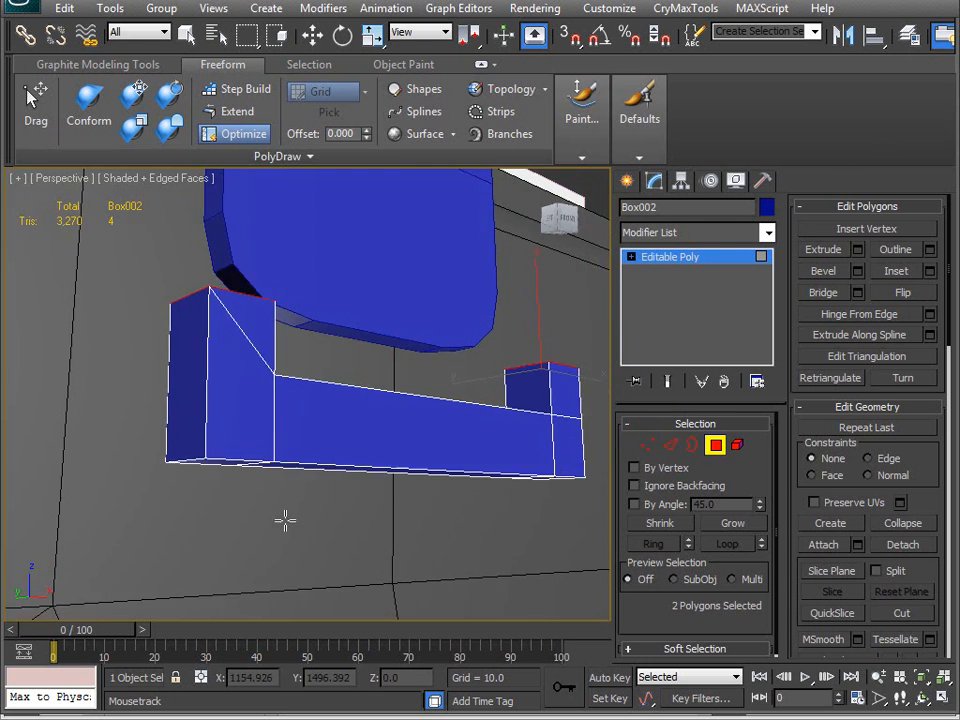
- Collapse the remaining redundant edges along the underside and at the other end of the U-frame with Optimize
middle_click_drag(293, 538, 257, 440, "alt")
left_click(234, 329)
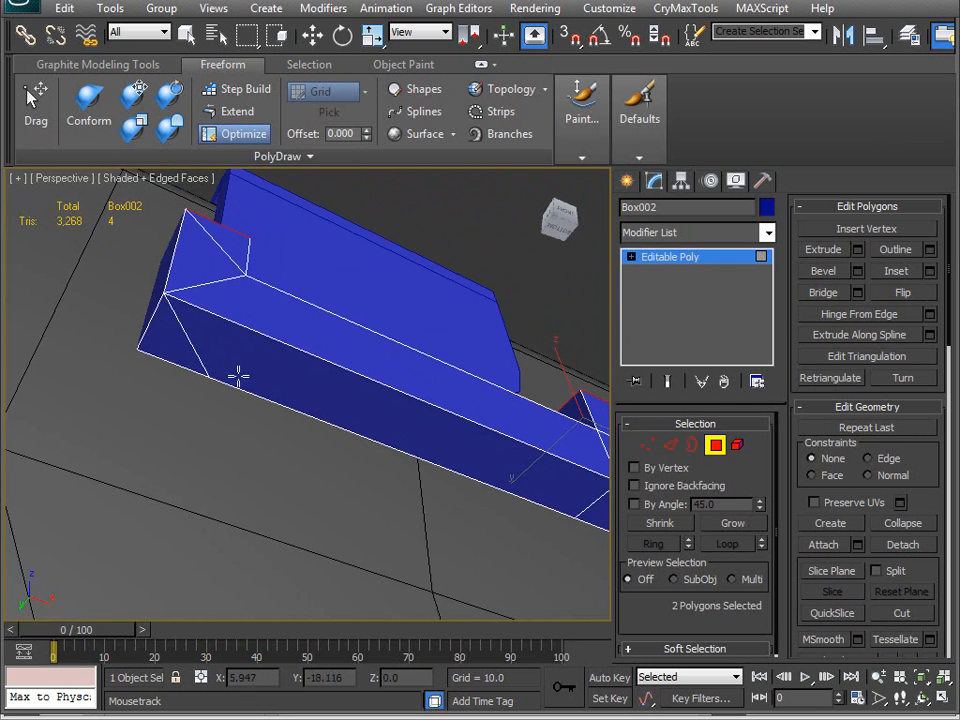
middle_click_drag(388, 441, 197, 411, "alt")
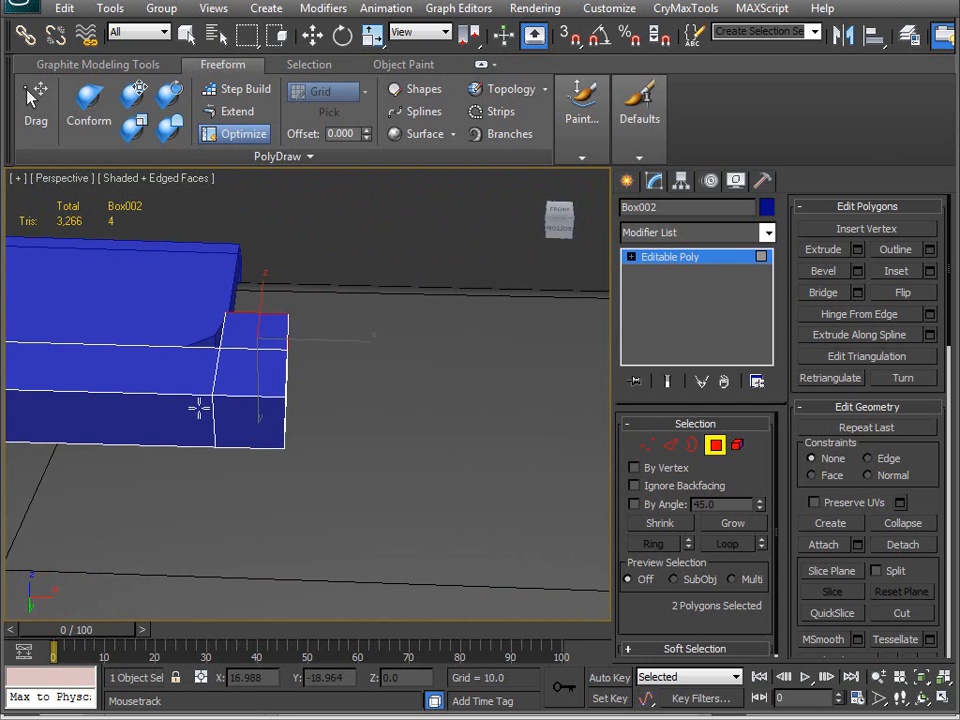
left_click(176, 393)
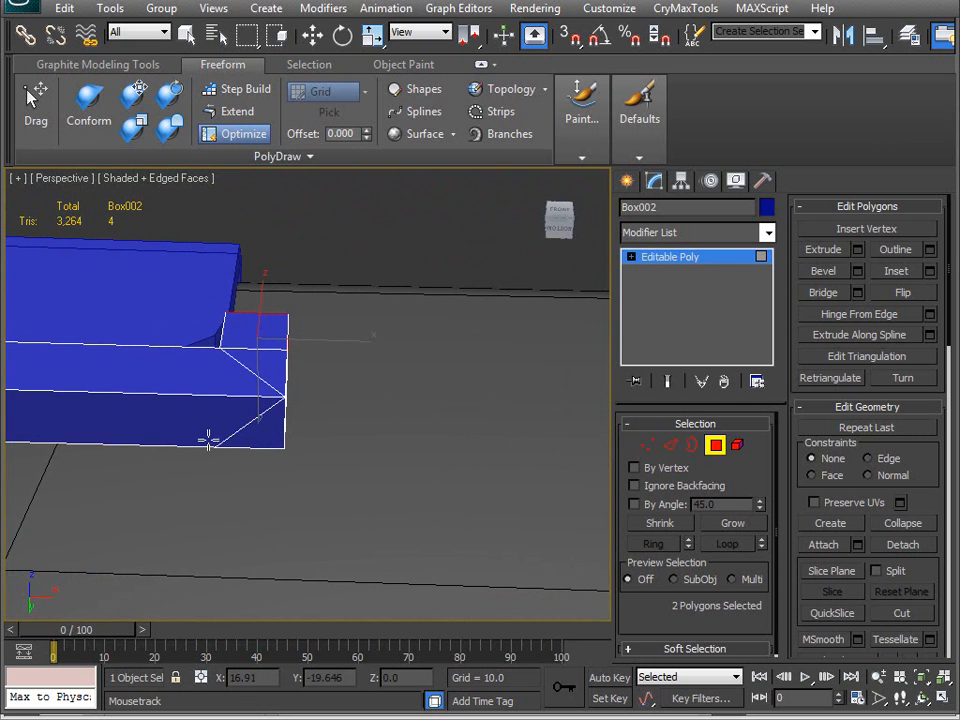
middle_click_drag(318, 444, 144, 288, "alt")
left_click(140, 300)
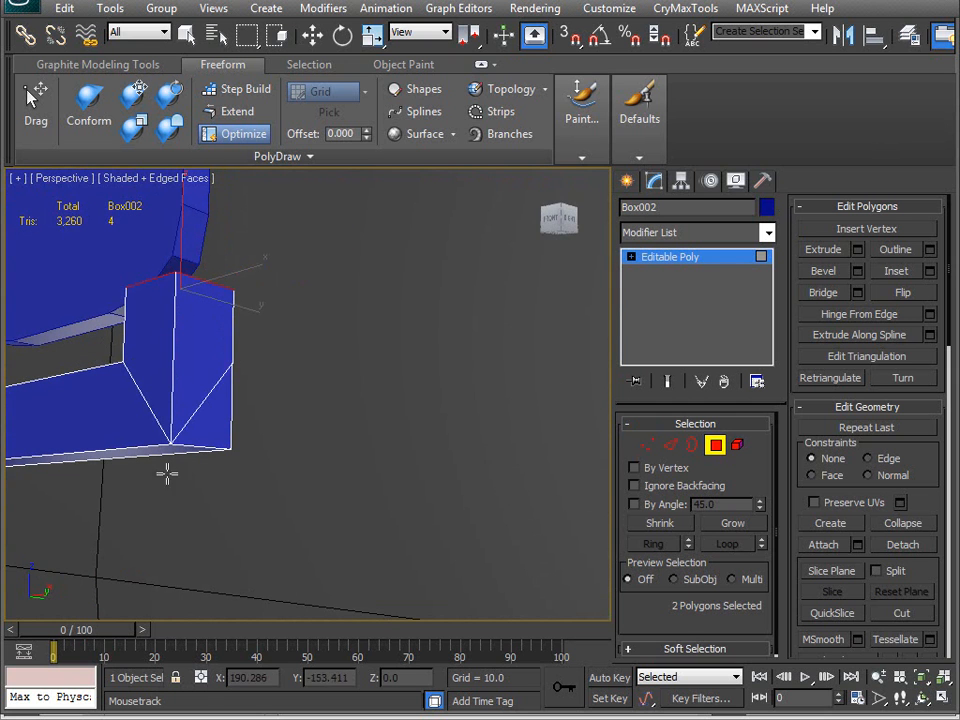
middle_click_drag(163, 511, 298, 521, "alt")
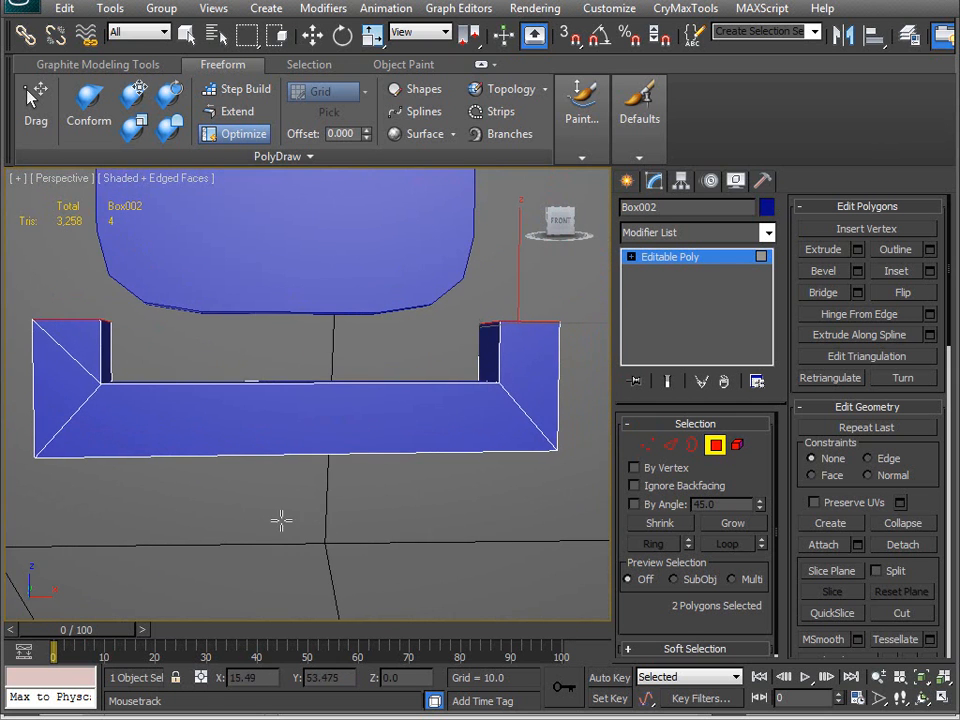
- Select the diagonal edges on the front face of the U-frame and remove them
key("w")
key("2")
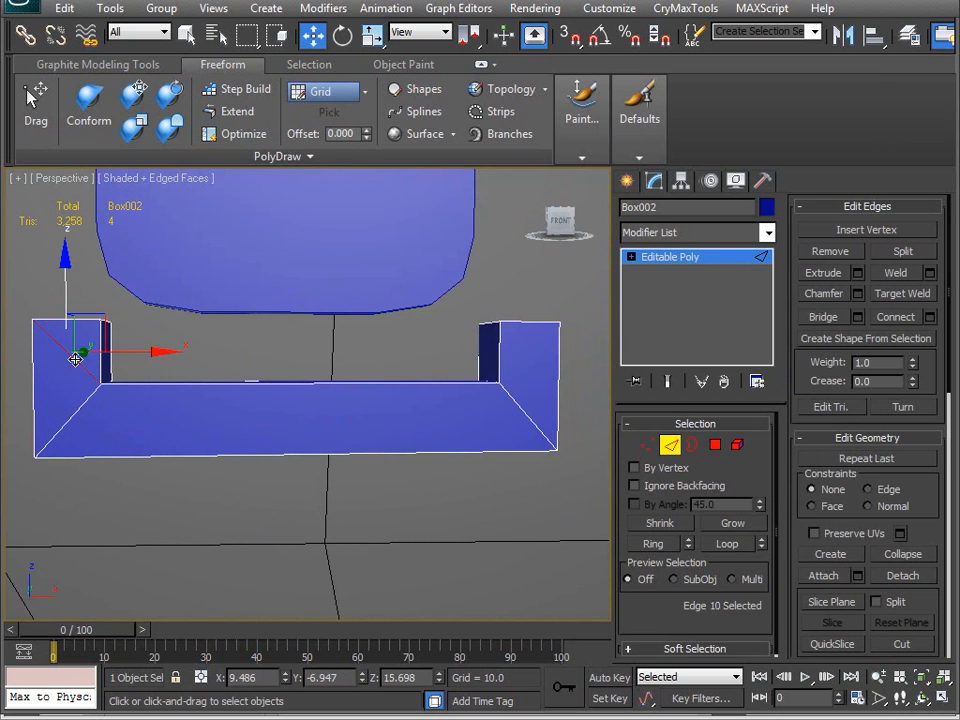
left_click(79, 413, "ctrl")
left_click(525, 417, "ctrl")
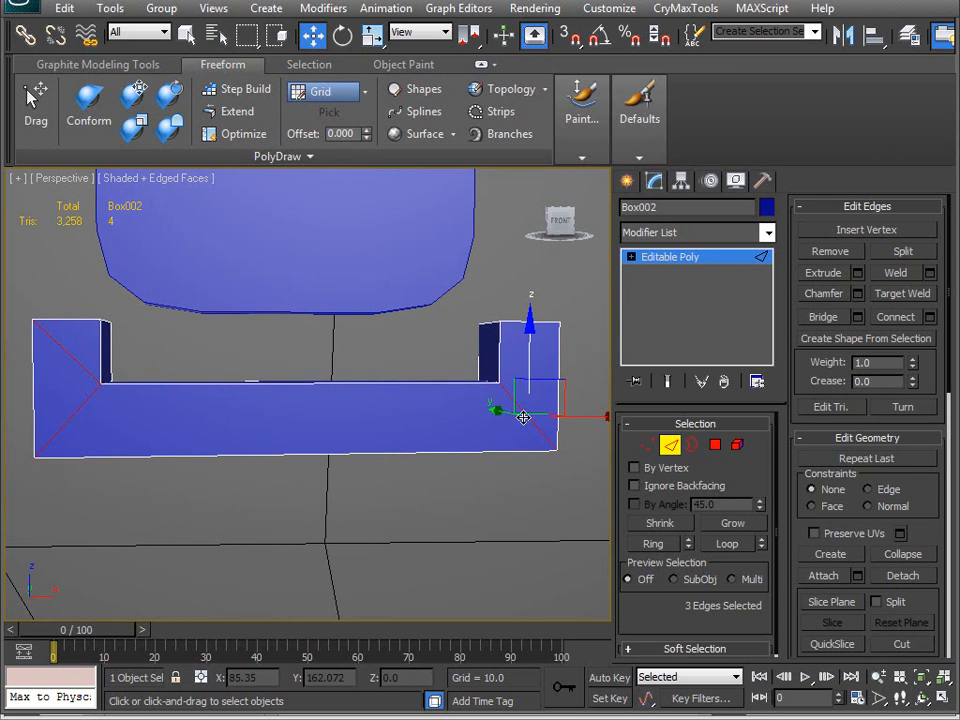
left_click(523, 417)
middle_click_drag(521, 418, 503, 456, "alt")
left_click(670, 444)
middle_click_drag(422, 471, 90, 403, "alt")
- Remove the diagonal edges from the back face of the U-frame
left_click_drag(90, 403, 459, 413)
middle_click_drag(459, 413, 299, 458, "alt")
key("2")
left_click(316, 372)
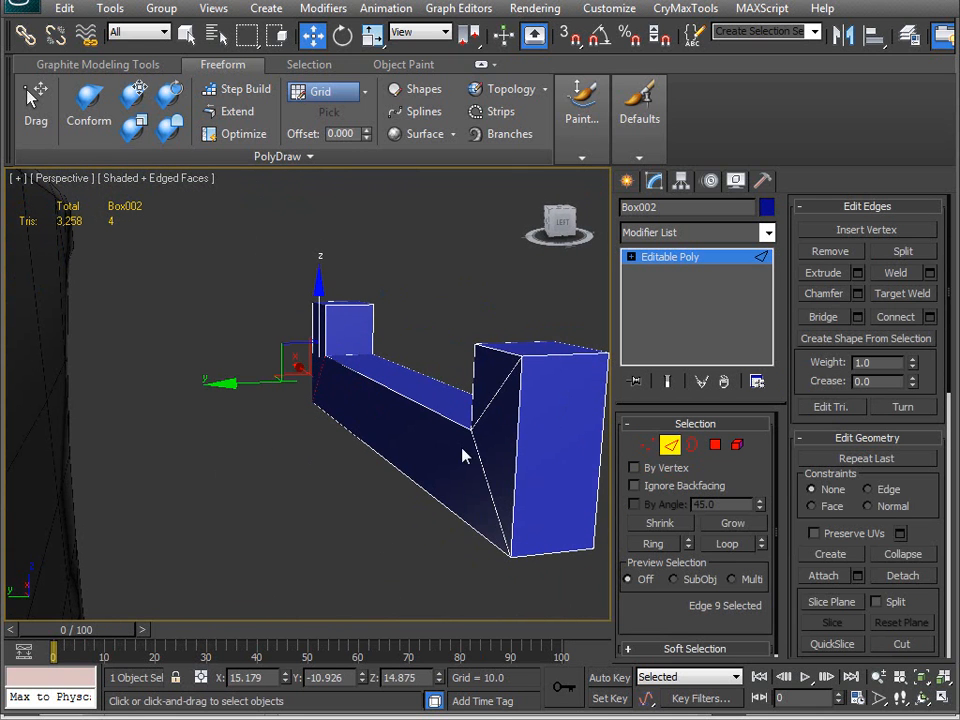
left_click(490, 474, "ctrl")
left_click(504, 378)
middle_click_drag(344, 390, 241, 436, "alt")
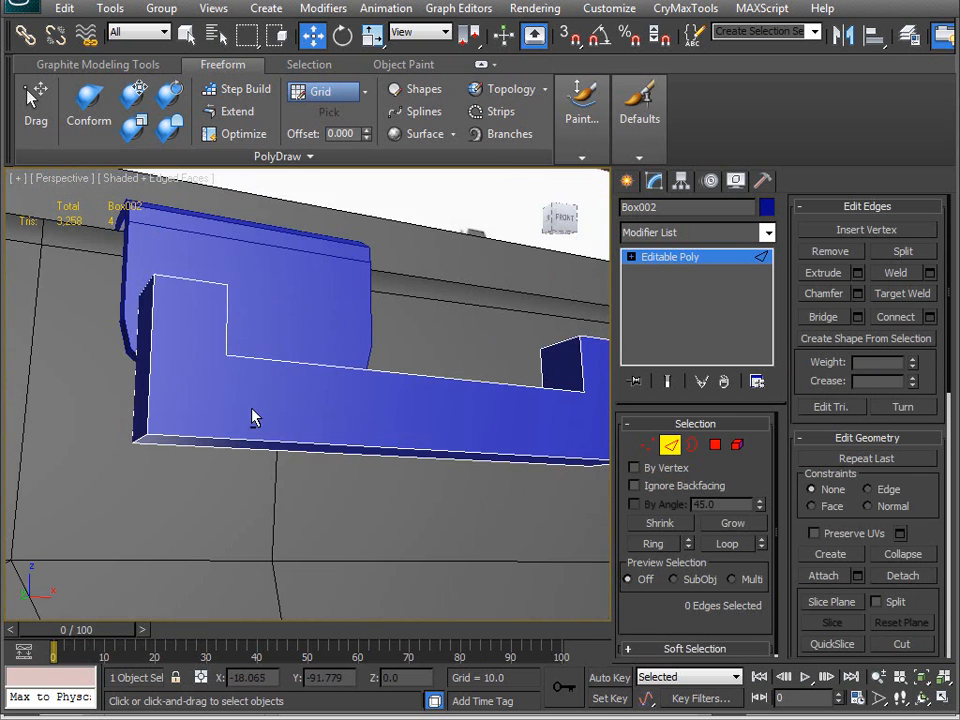
- Select the two lower outer corner edges of the U-frame and open the Chamfer settings for them
middle_click_drag(165, 457, 188, 416, "alt")
left_click(153, 376)
middle_click_drag(366, 446, 323, 483, "alt")
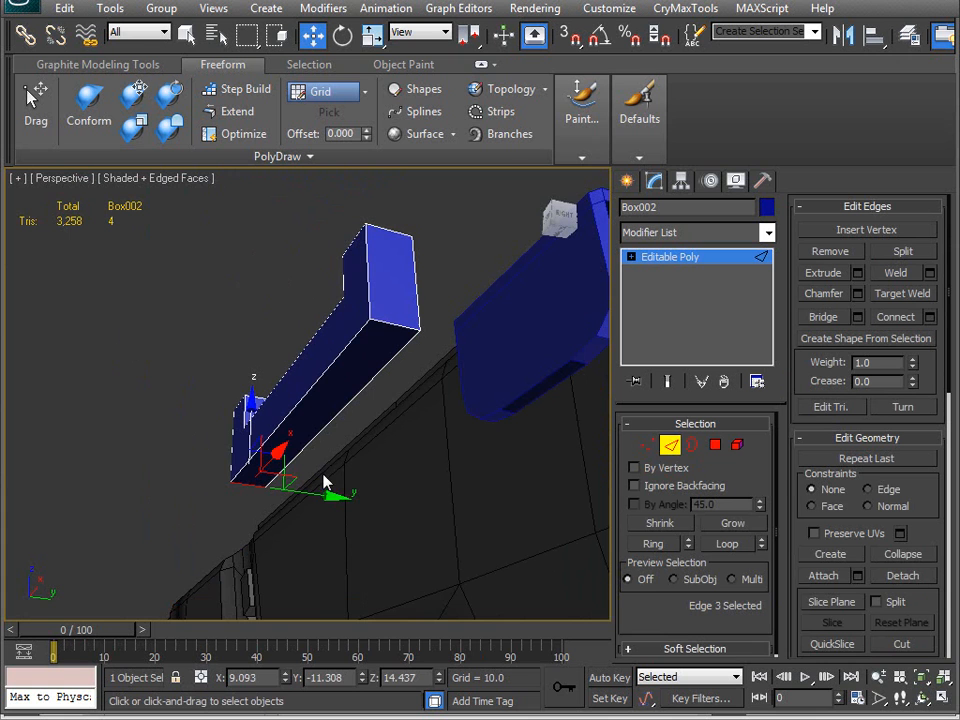
left_click(390, 325, "ctrl")
middle_click_drag(253, 386, 157, 344, "alt")
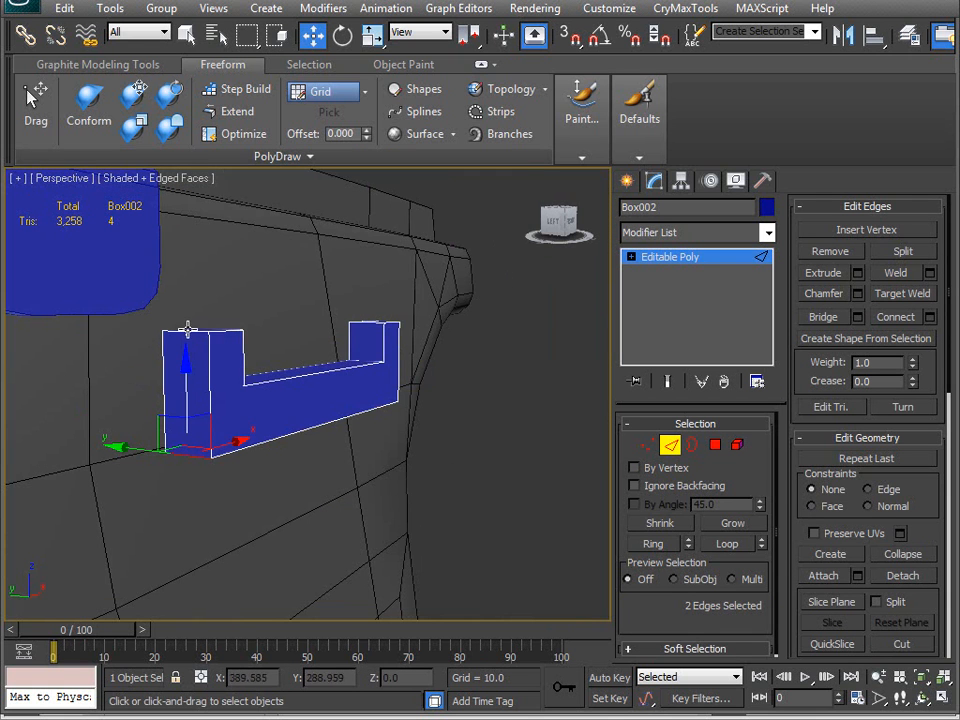
middle_click_drag(323, 344, 323, 344, "alt")
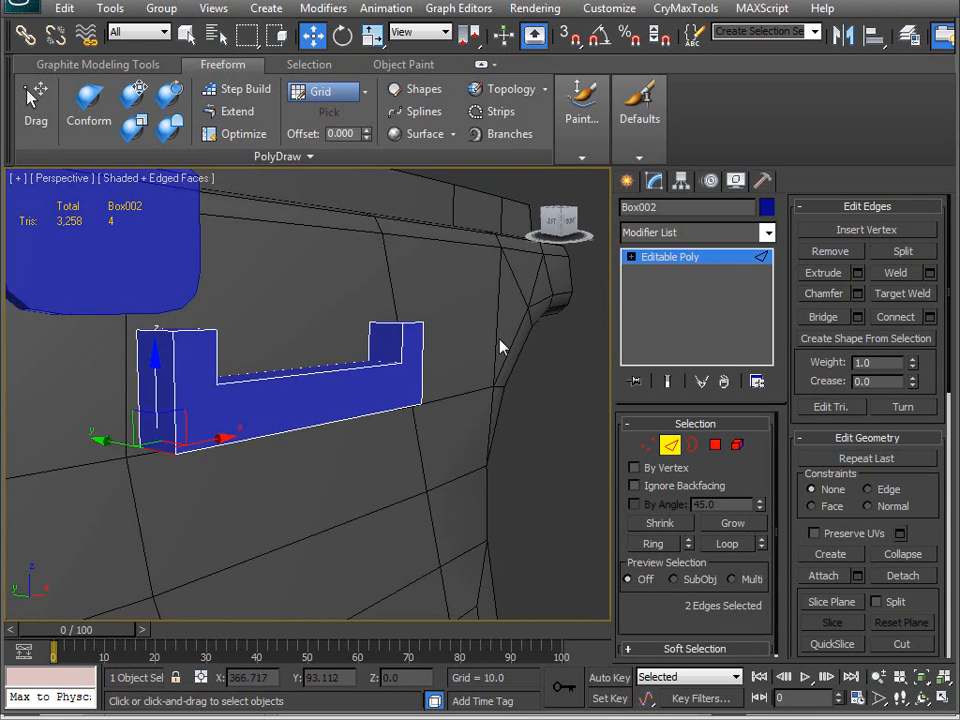
left_click(856, 294)
- Compare the U-frame's chamfered corners with the raised ledge below the lever in the reference photo
middle_click_drag(130, 290, 266, 443)
scroll(209, 463, "down", 5)
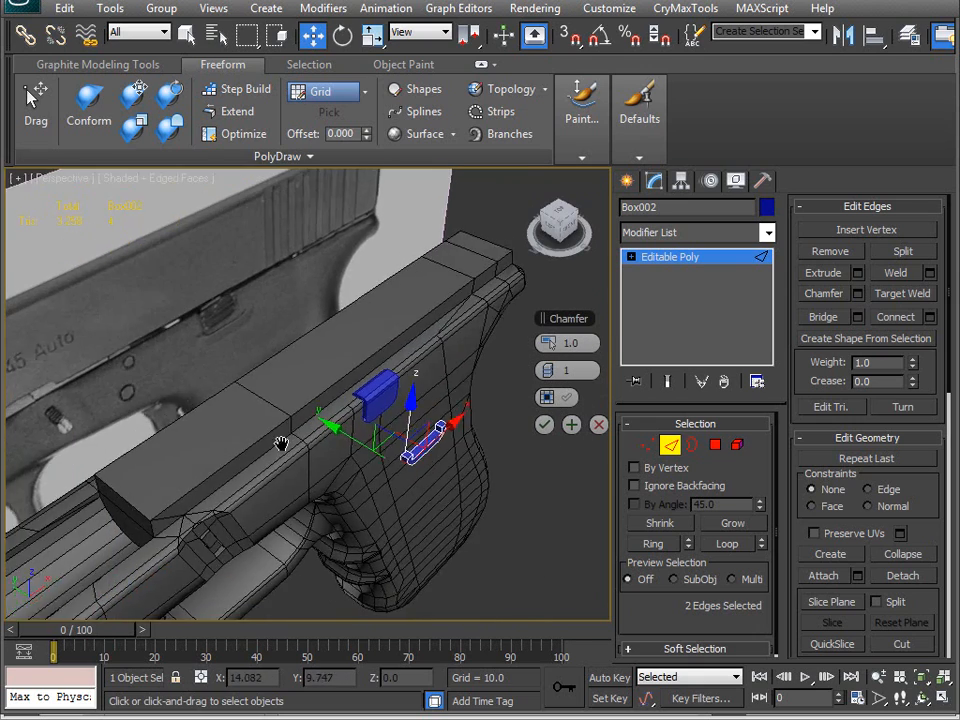
scroll(270, 425, "up", 10)
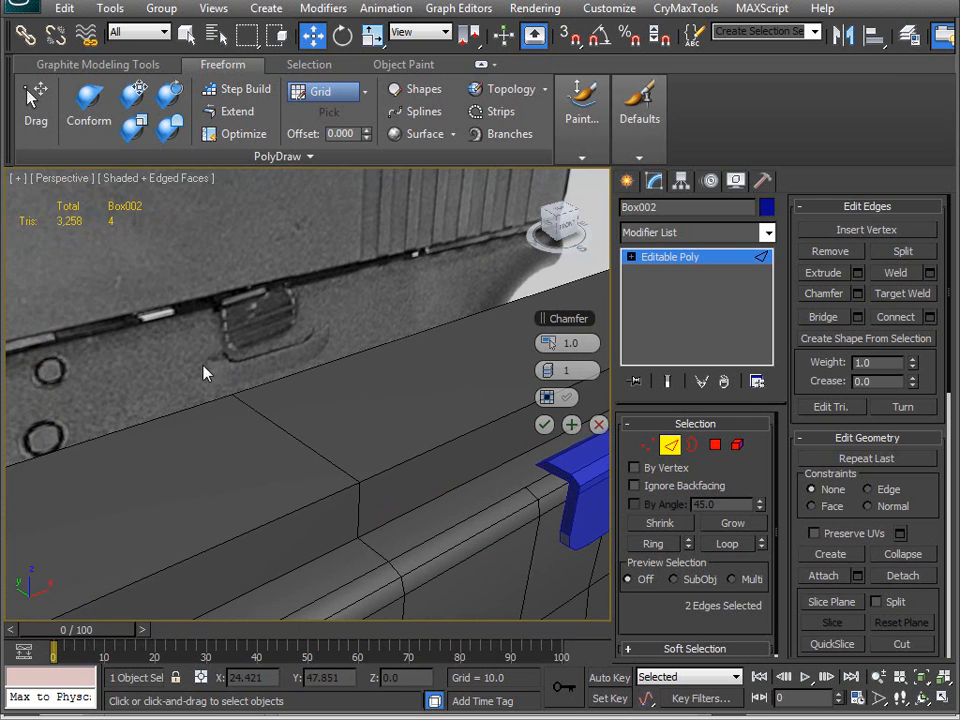
scroll(242, 506, "down", 5)
middle_click_drag(242, 506, 302, 480, "alt")
scroll(285, 450, "up", 8)
middle_click_drag(285, 557, 232, 580, "alt")
middle_click_drag(328, 315, 325, 438, "alt")
middle_click_drag(422, 470, 305, 420, "alt")
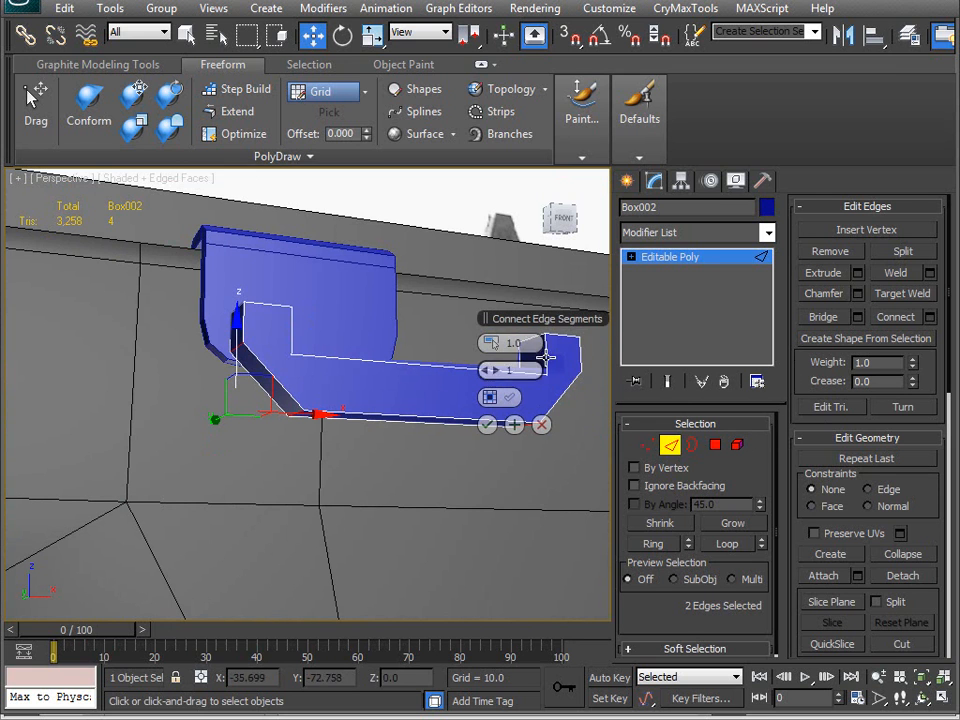
- Set the chamfer amount to 1.53 and raise the chamfer segments to 4
left_click_drag(494, 345, 490, 343)
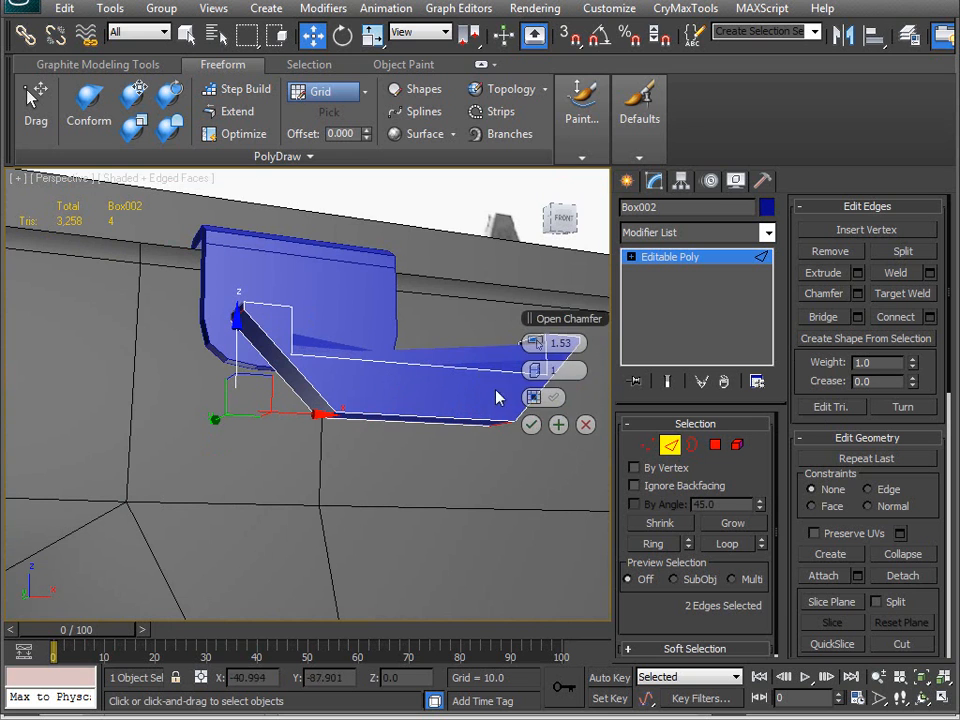
left_click(553, 371)
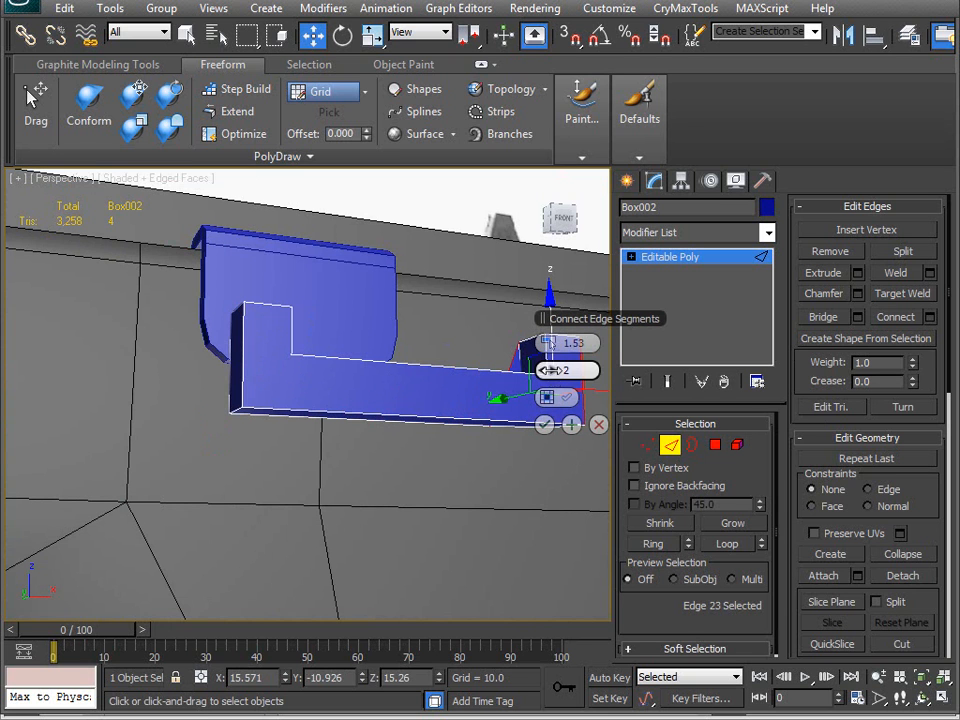
left_click(553, 371)
left_click_drag(490, 370, 468, 347)
middle_click_drag(426, 364, 428, 466, "alt")
left_click(409, 317)
middle_click_drag(409, 317, 369, 341, "alt")
middle_click_drag(371, 433, 350, 430, "alt")
left_click(552, 343)
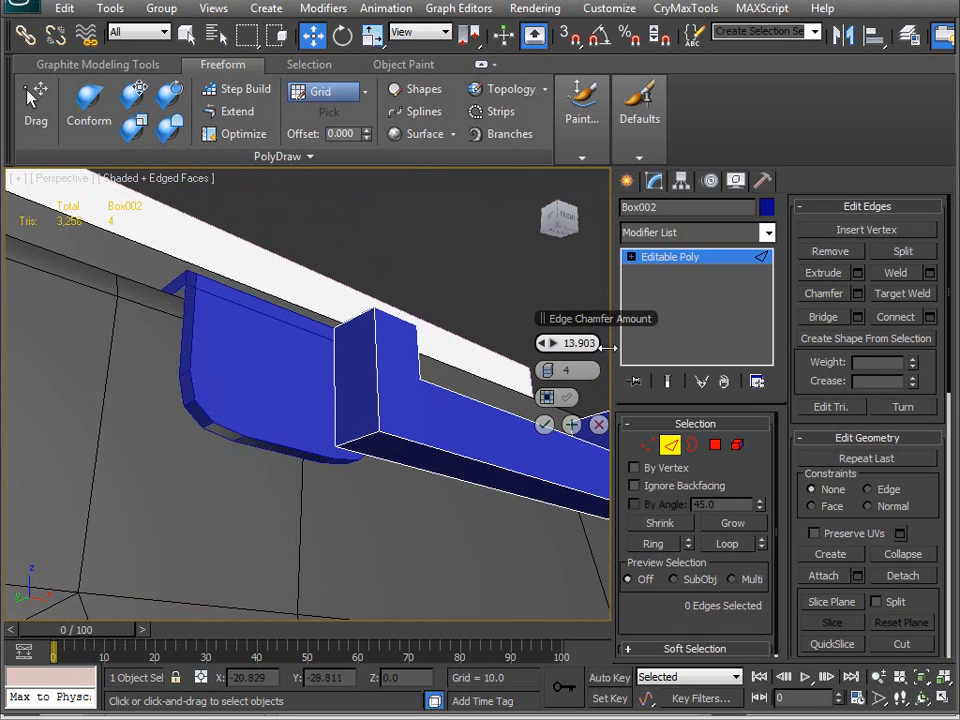
left_click_drag(726, 349, 760, 349)
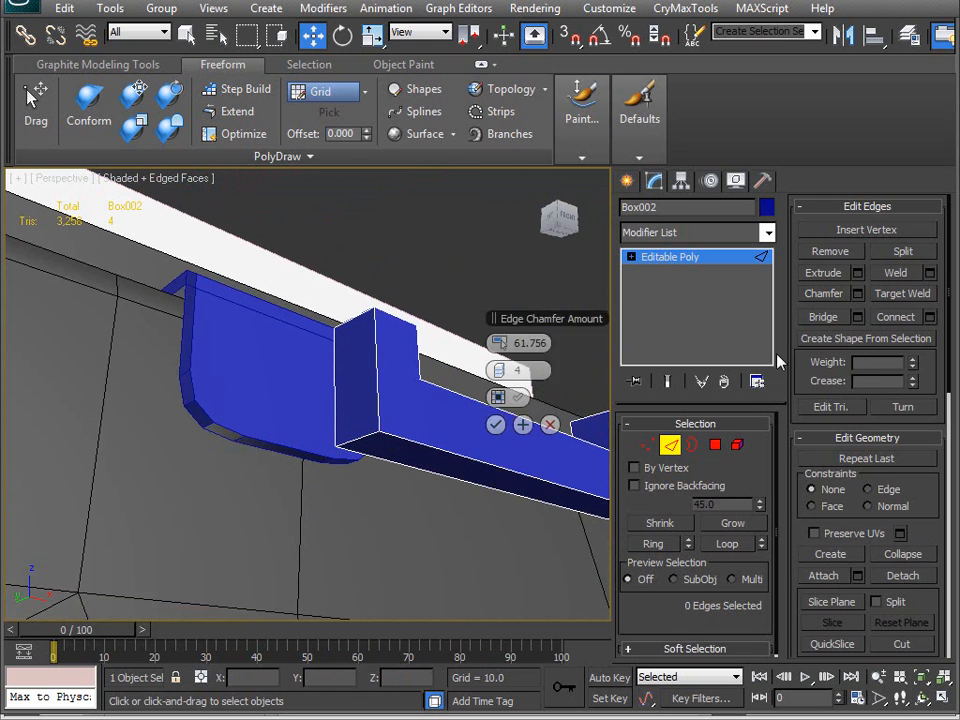
- Select the lower outer corner edges at both ends of the U-frame again for the chamfer
left_click(367, 433)
middle_click_drag(366, 435, 113, 515, "alt")
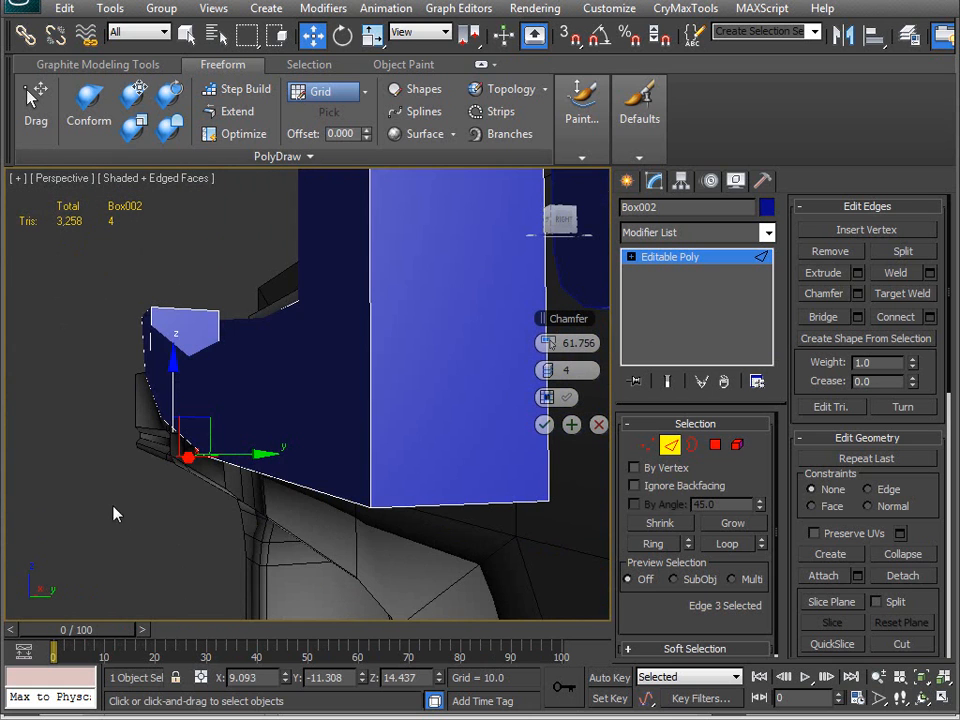
left_click(440, 506, "ctrl")
middle_click_drag(440, 506, 452, 536, "alt")
scroll(403, 510, "down", 5)
scroll(330, 483, "up", 3)
middle_click_drag(330, 483, 386, 484, "alt")
scroll(340, 450, "up", 5)
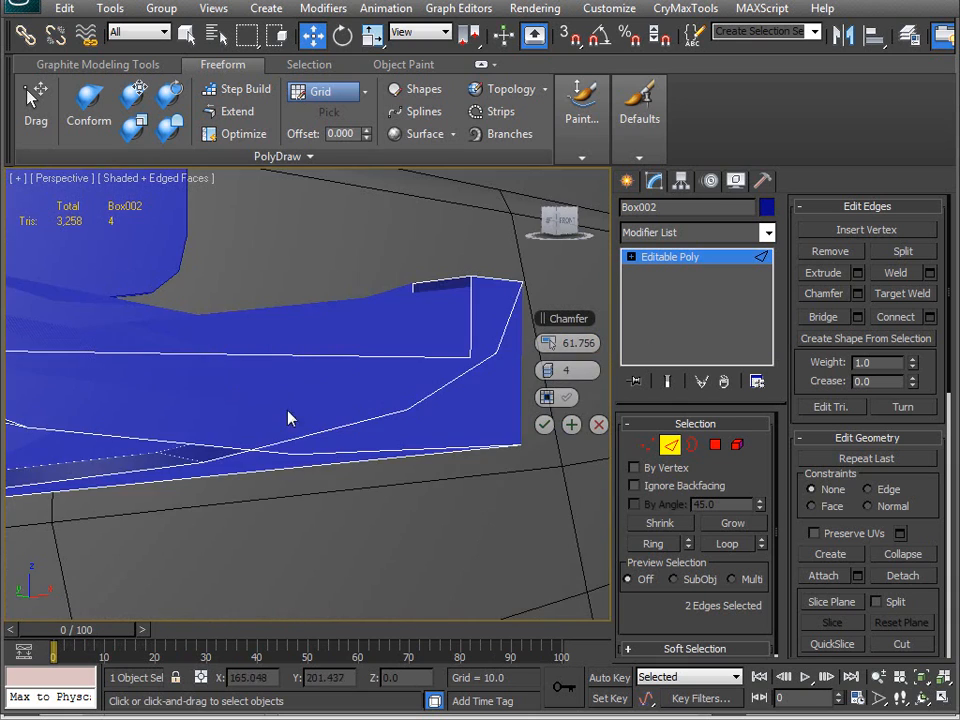
scroll(253, 432, "down", 5)
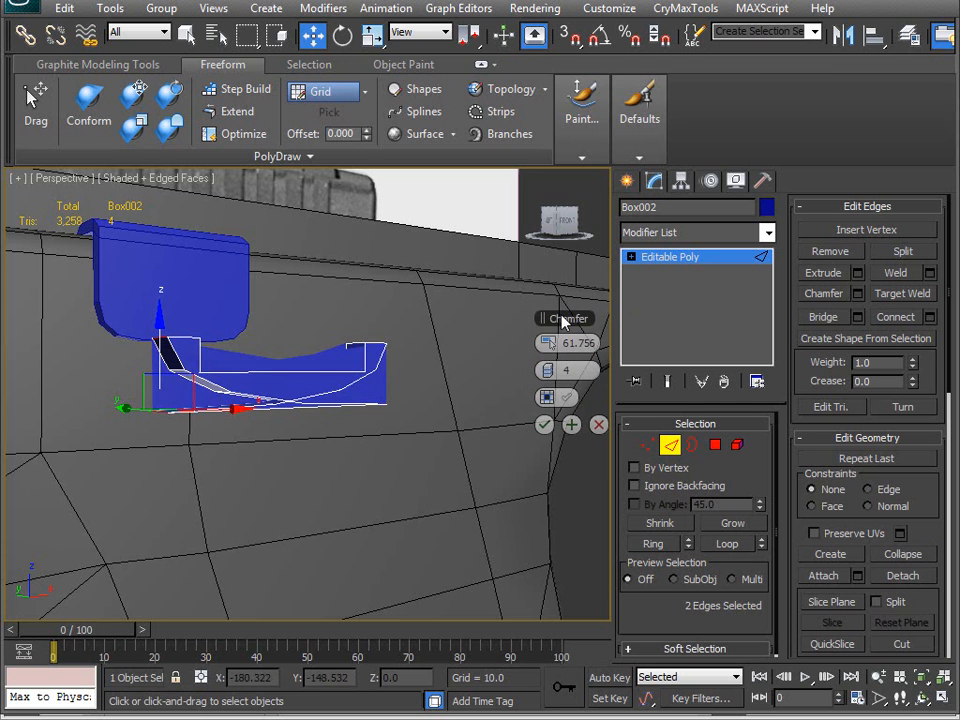
- Set the chamfer amount to 1.324 with four segments and apply it to round the U-frame's lower outer corners
left_click_drag(563, 320, 431, 440)
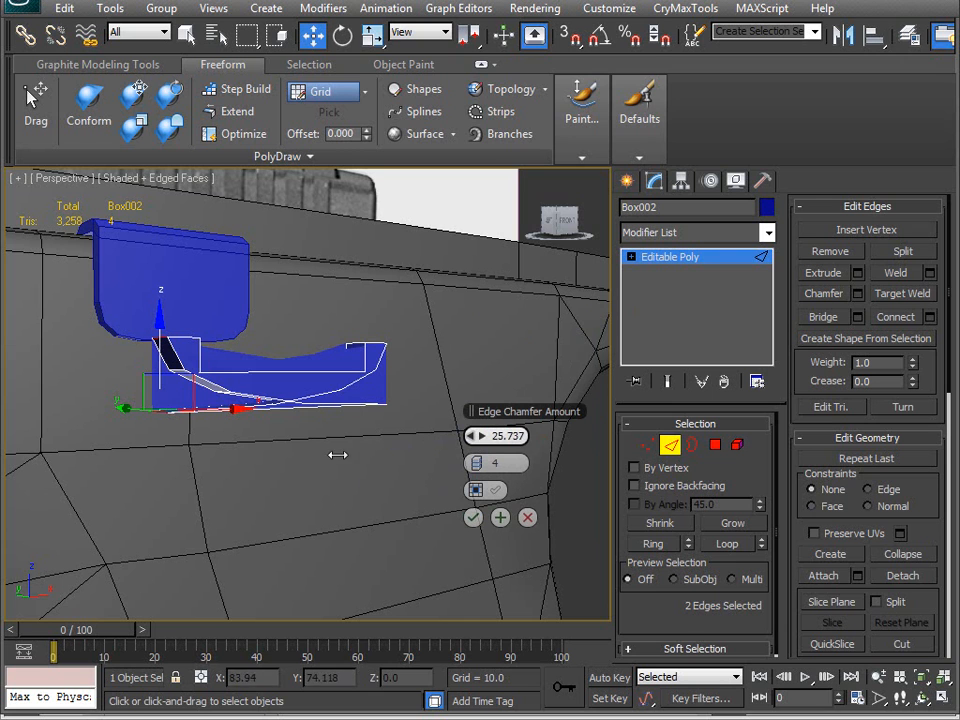
left_click_drag(287, 456, 262, 458)
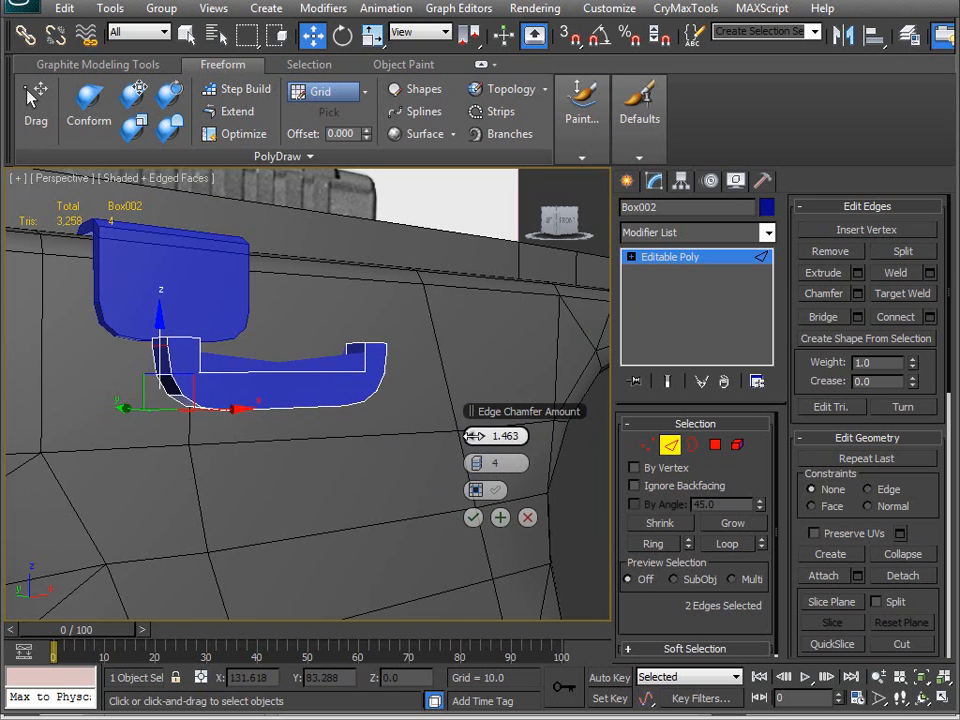
left_click_drag(476, 436, 470, 437)
middle_click_drag(470, 437, 311, 452, "alt")
scroll(399, 437, "down", 5)
scroll(284, 432, "up", 5)
scroll(304, 364, "up", 6)
scroll(320, 360, "down", 4)
scroll(351, 444, "up", 3)
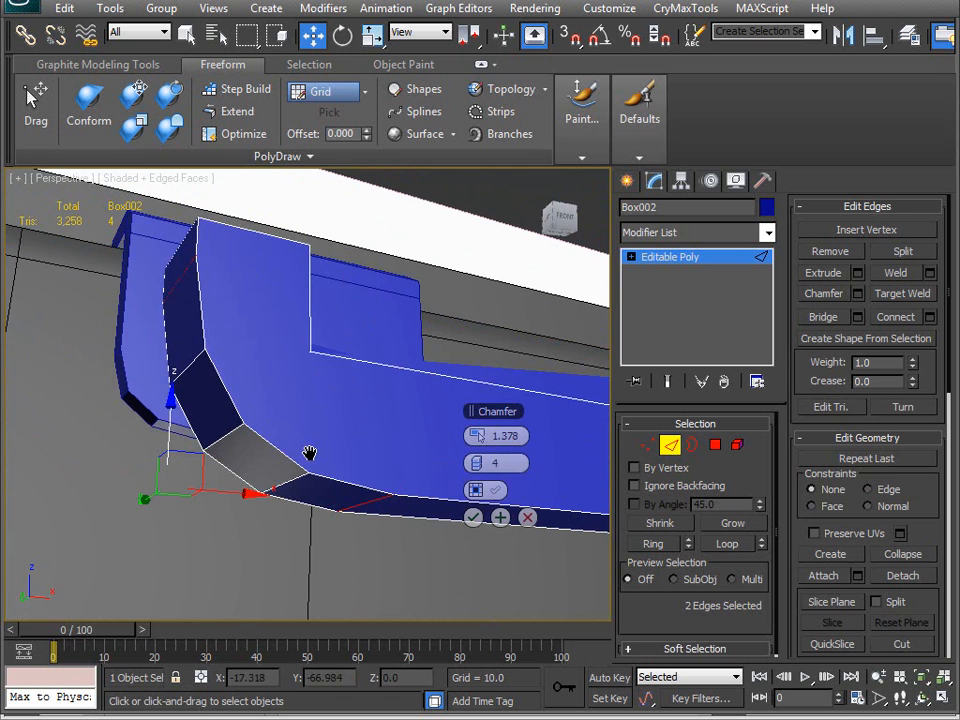
left_click_drag(472, 440, 261, 450)
left_click(473, 518)
- Check the ledge in the reference photo and select the two inner corner edges of the U-frame
middle_click_drag(407, 392, 215, 368, "alt")
scroll(354, 456, "down", 5)
scroll(390, 468, "up", 8)
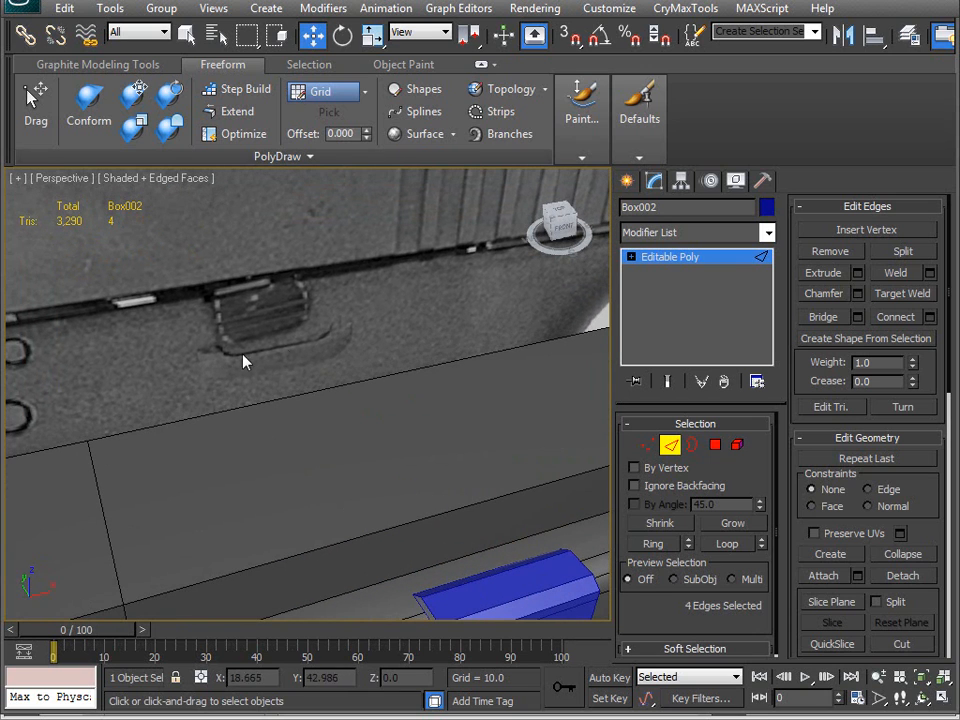
scroll(320, 425, "down", 5)
middle_click_drag(320, 425, 317, 448, "alt")
scroll(313, 428, "up", 4)
scroll(313, 428, "up", 3)
middle_click_drag(414, 471, 450, 412, "alt")
left_click(400, 390)
middle_click_drag(422, 371, 380, 452, "alt")
scroll(420, 480, "up", 5)
scroll(410, 476, "down", 5)
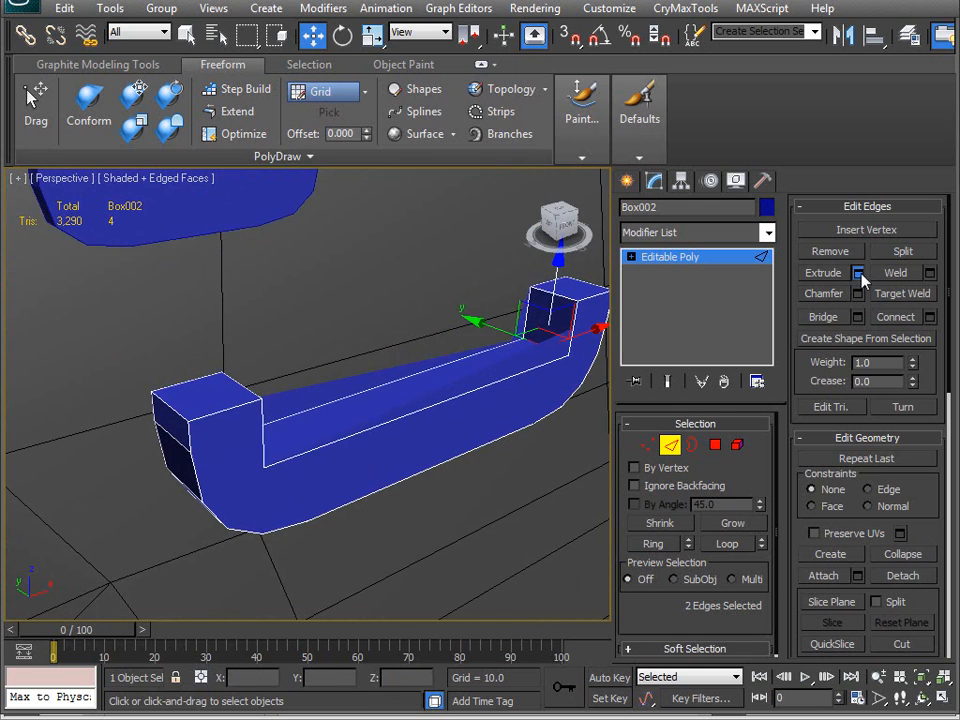
left_click(858, 273)
middle_click_drag(421, 350, 336, 484, "alt")
scroll(320, 415, "down", 6)
scroll(343, 497, "up", 4)
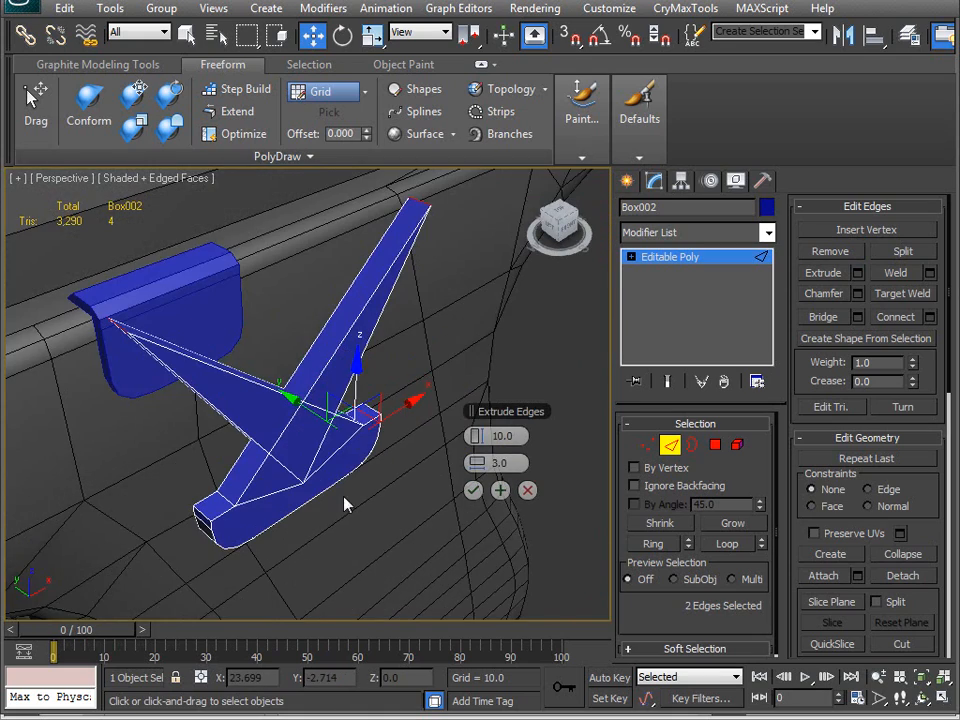
left_click(528, 490)
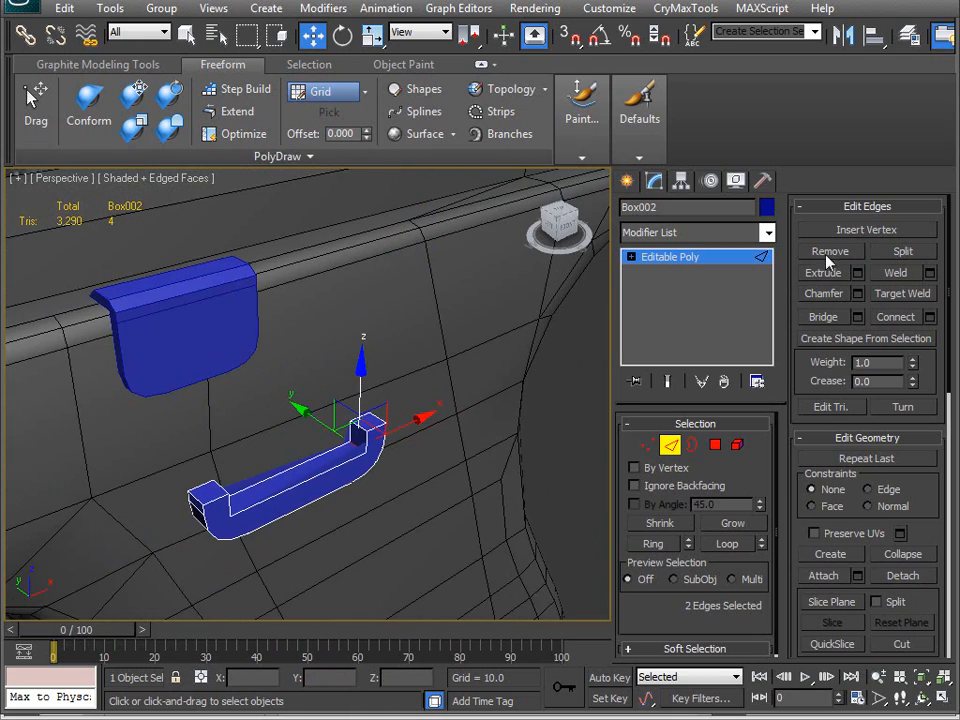
- Chamfer the U-frame's two inner corner edges by 0.5 with fewer than four segments and apply it
left_click(857, 296)
middle_click_drag(480, 380, 435, 407, "alt")
scroll(371, 437, "up", 5)
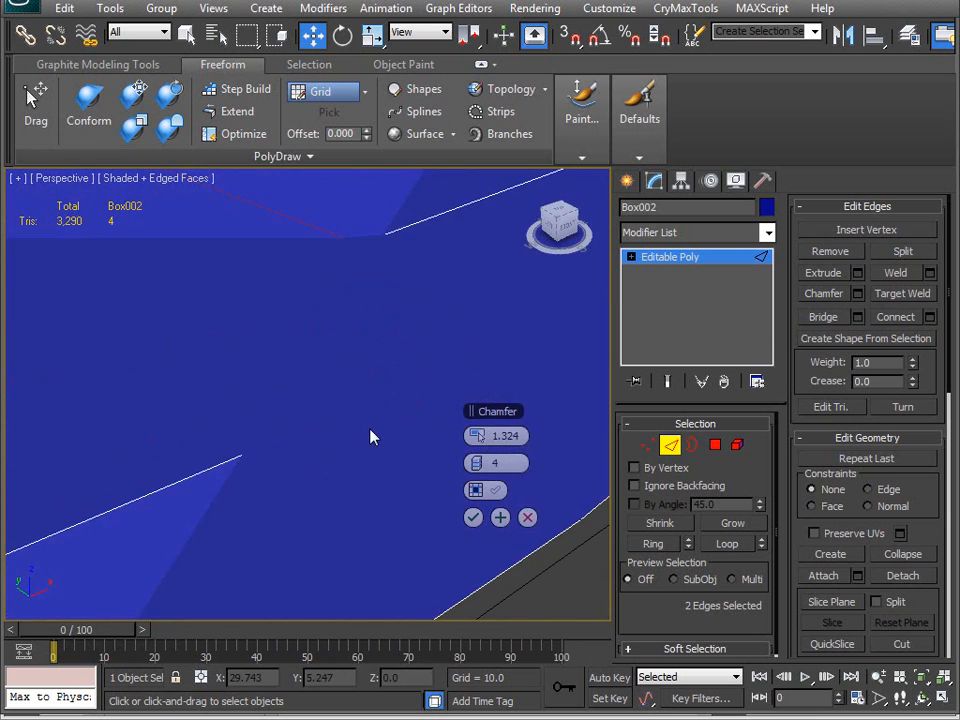
scroll(390, 437, "down", 2)
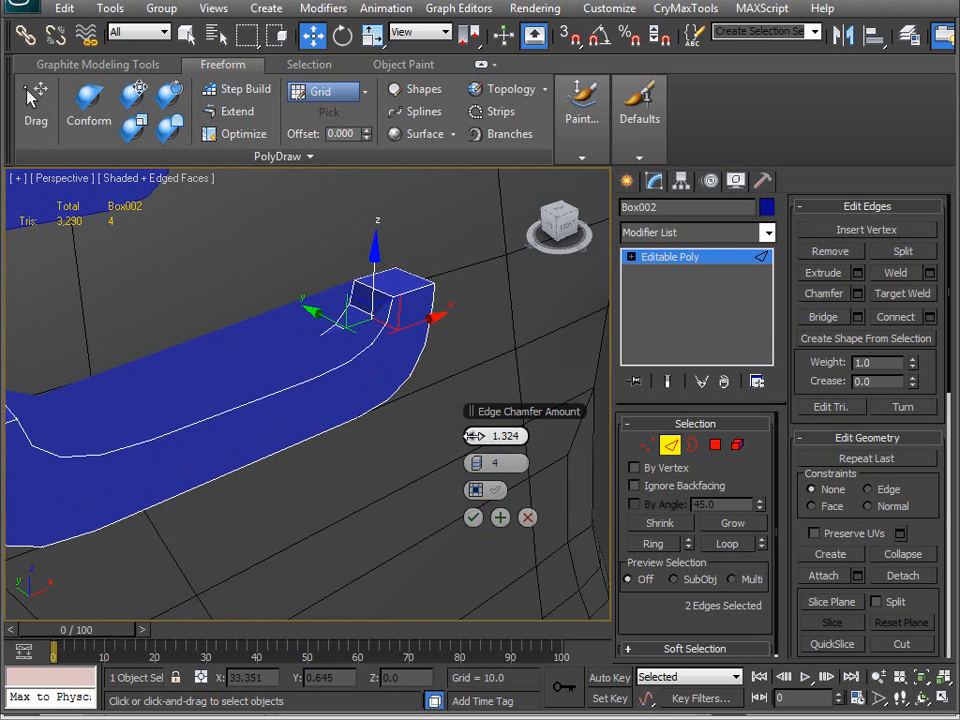
left_click_drag(474, 436, 468, 436)
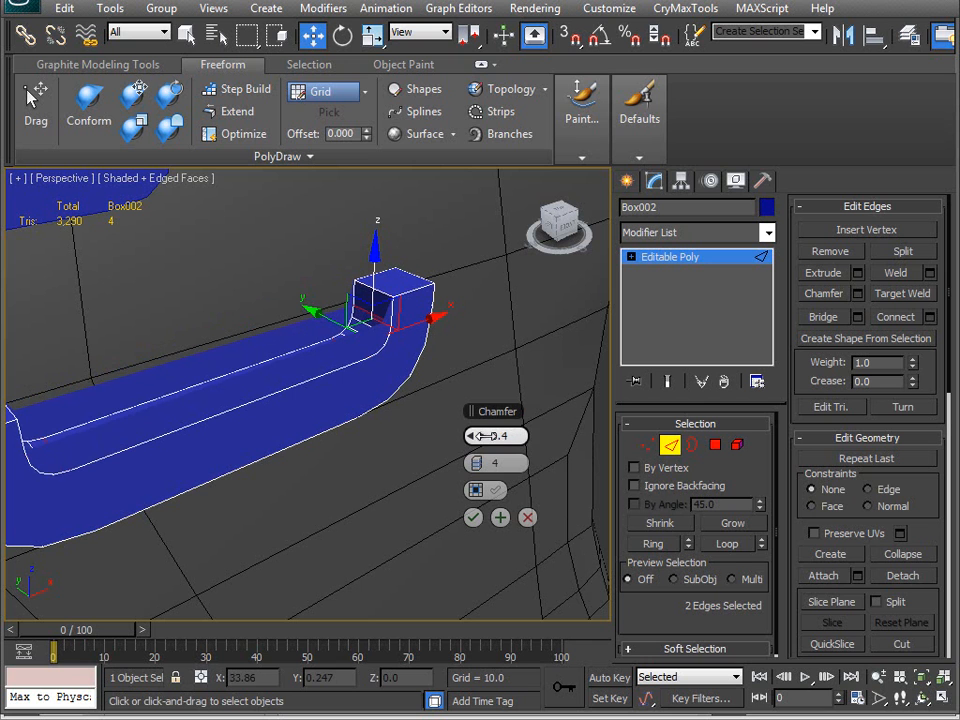
left_click_drag(480, 436, 472, 472)
middle_click_drag(356, 439, 300, 385, "alt")
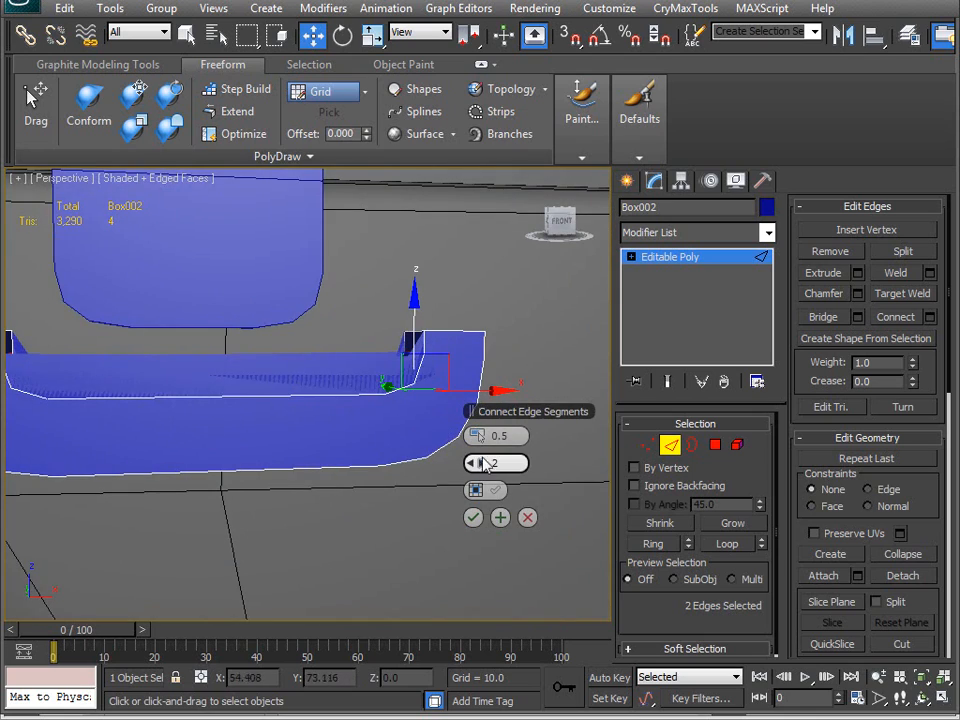
left_click(486, 466)
middle_click_drag(349, 429, 400, 488, "alt")
left_click(473, 517)
- Use Optimize to connect an edge from the inner to the outer curve at one rounded corner of the U-frame's front face
middle_click_drag(467, 516, 152, 428, "alt")
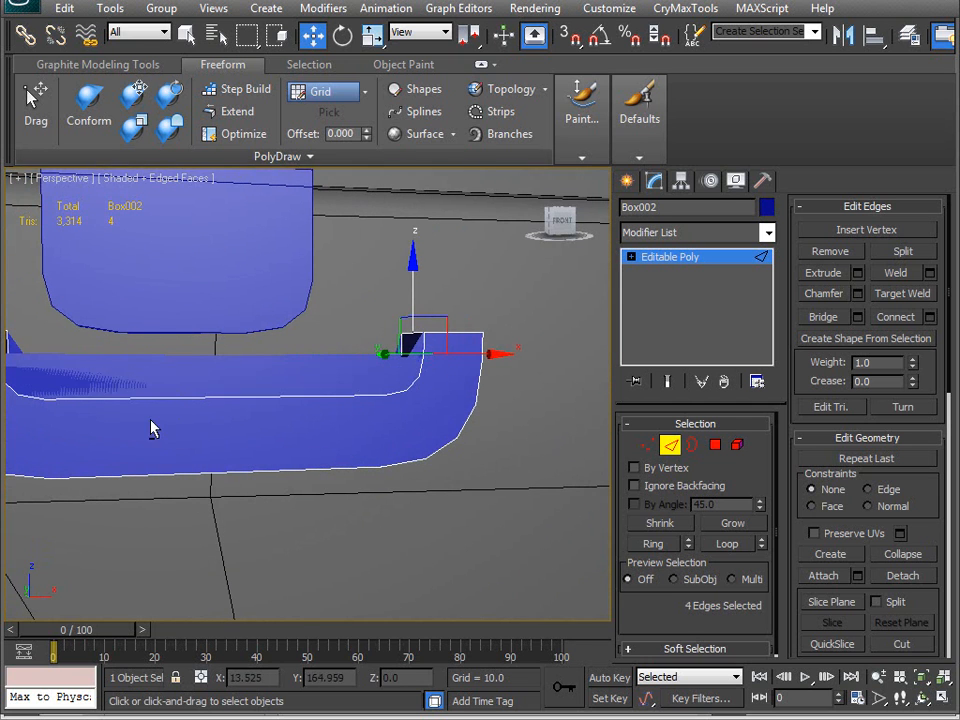
left_click(243, 133)
middle_click_drag(377, 430, 340, 413, "alt")
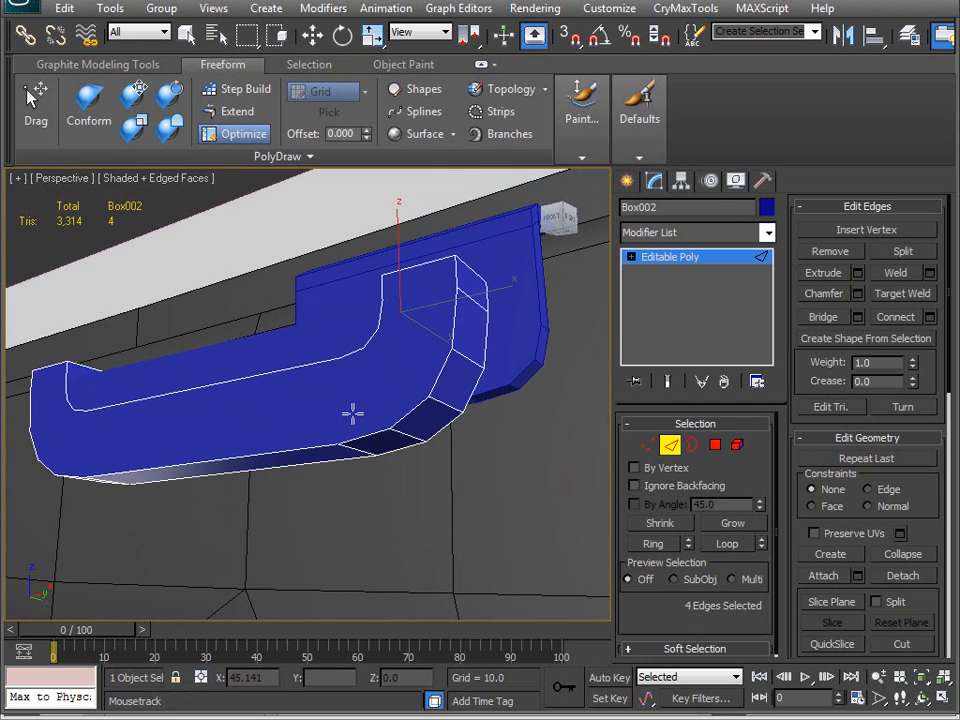
left_click(381, 418, "ctrl")
- Select the U-frame's large rear polygon facing the pistol frame and delete it
middle_click_drag(328, 461, 510, 468, "alt")
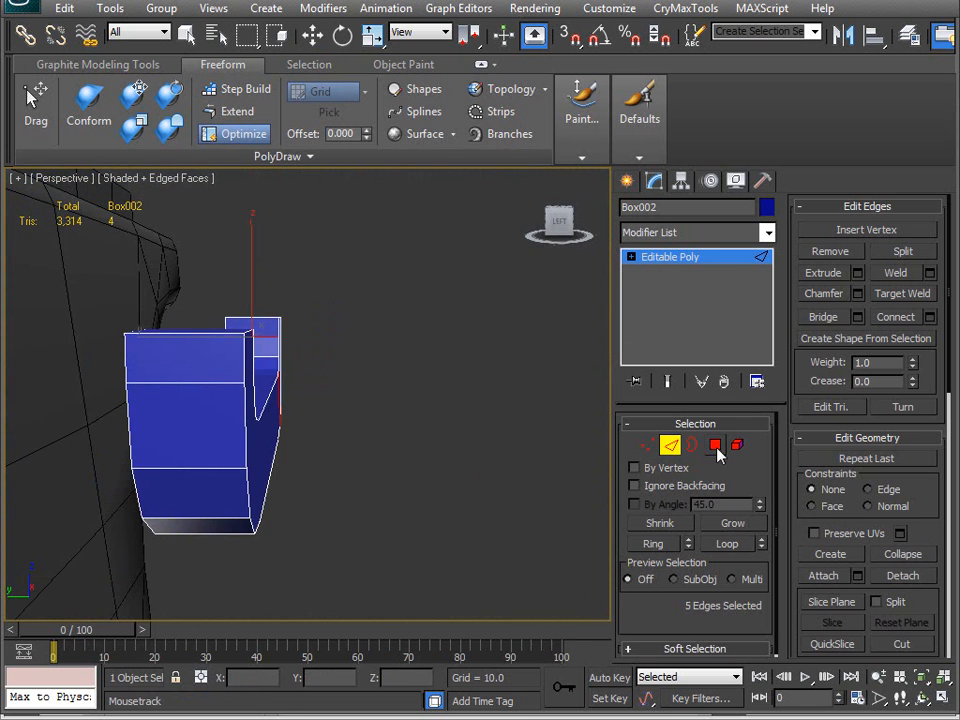
left_click(716, 446)
middle_click_drag(328, 446, 381, 454, "alt")
left_click(286, 471)
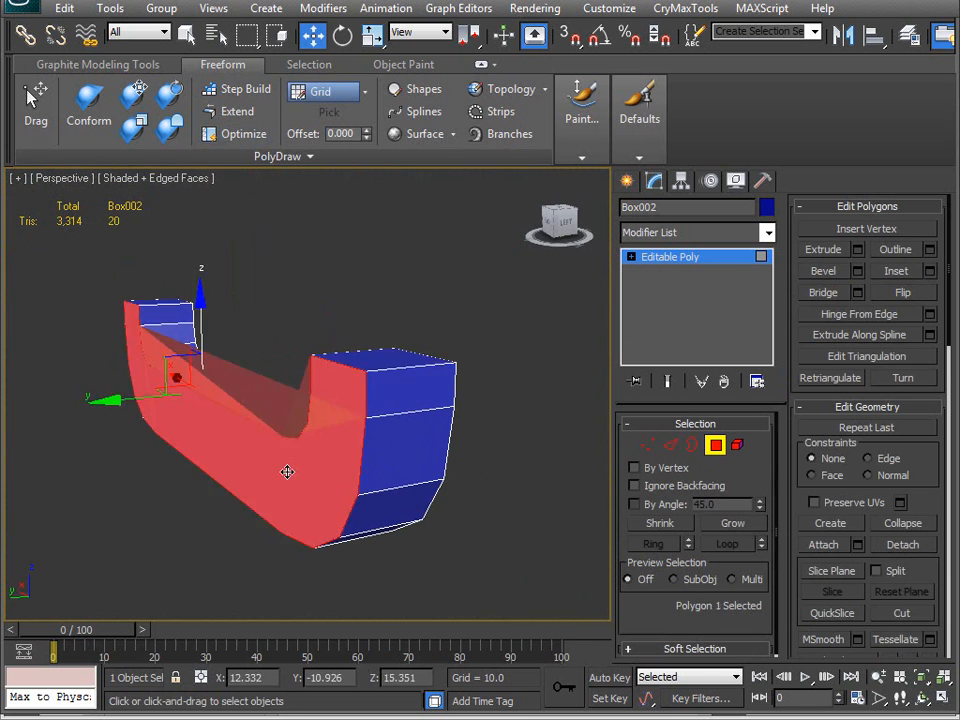
key("Delete")
- Connect the remaining inner and outer curve vertices across the U-frame's right front corner with Optimize
middle_click_drag(299, 445, 309, 482, "alt")
scroll(352, 471, "down", 2)
scroll(270, 465, "up", 6)
middle_click_drag(424, 497, 303, 453, "alt")
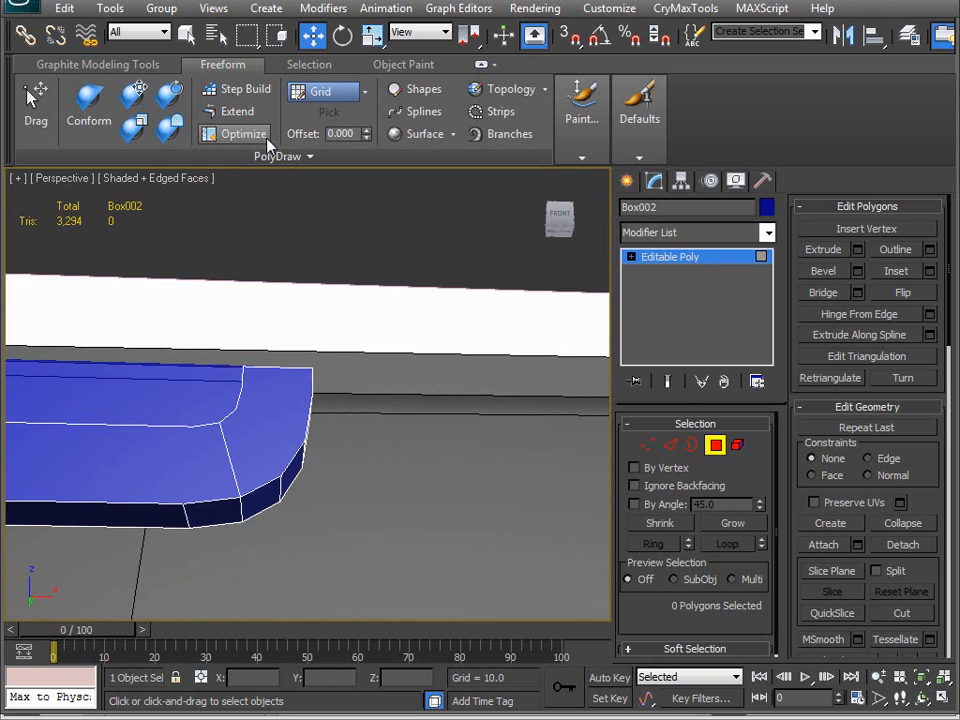
left_click(238, 133)
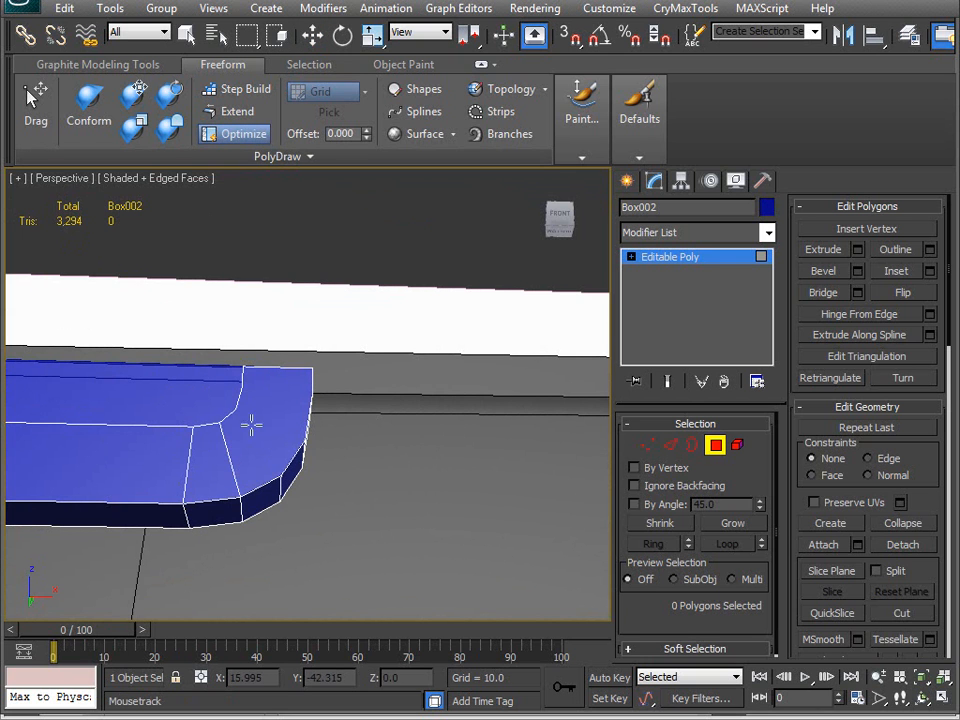
middle_click_drag(285, 483, 231, 387, "alt")
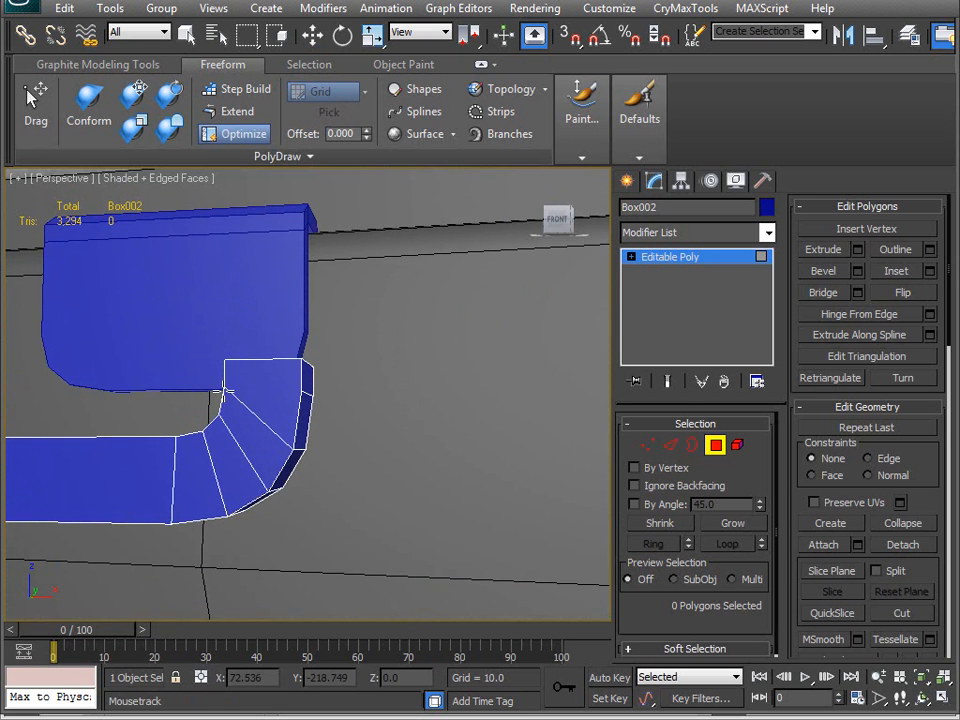
middle_click_drag(315, 390, 264, 388, "alt")
- Connect matching inner and outer curve vertices across the U-frame's left front corner to divide it into segments
left_click_drag(244, 411, 242, 517, "ctrl")
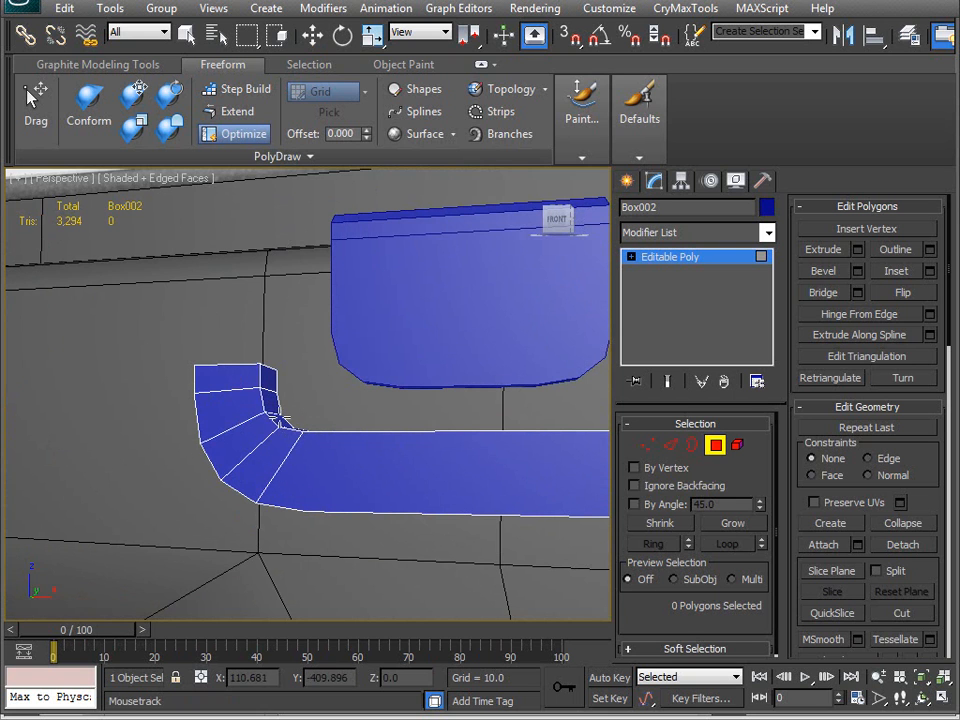
middle_click_drag(277, 428, 371, 492, "alt")
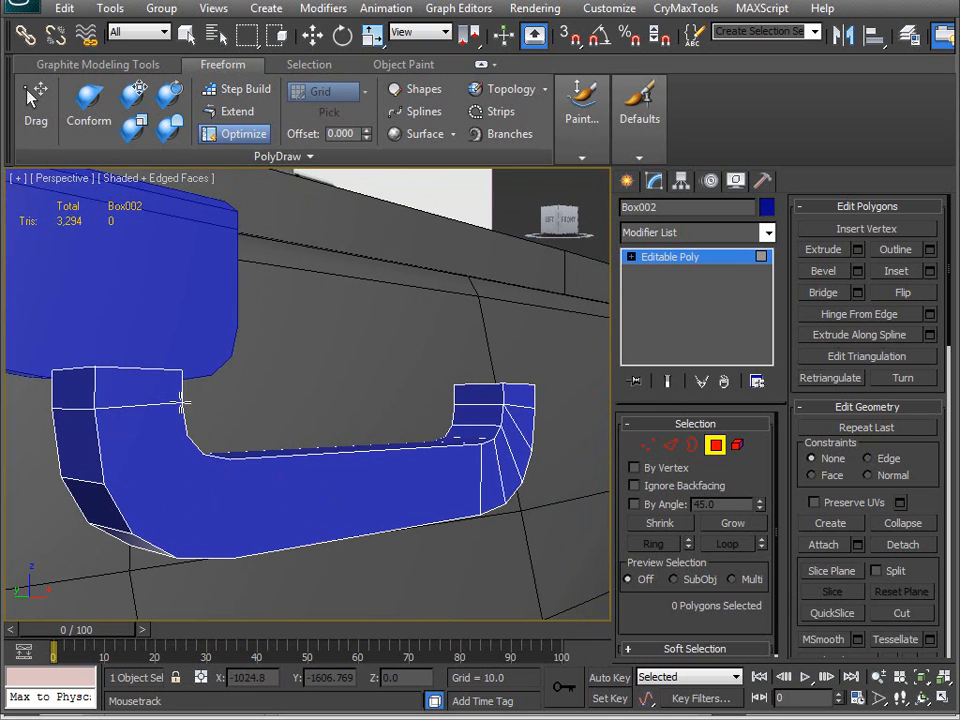
left_click_drag(182, 404, 105, 479, "ctrl")
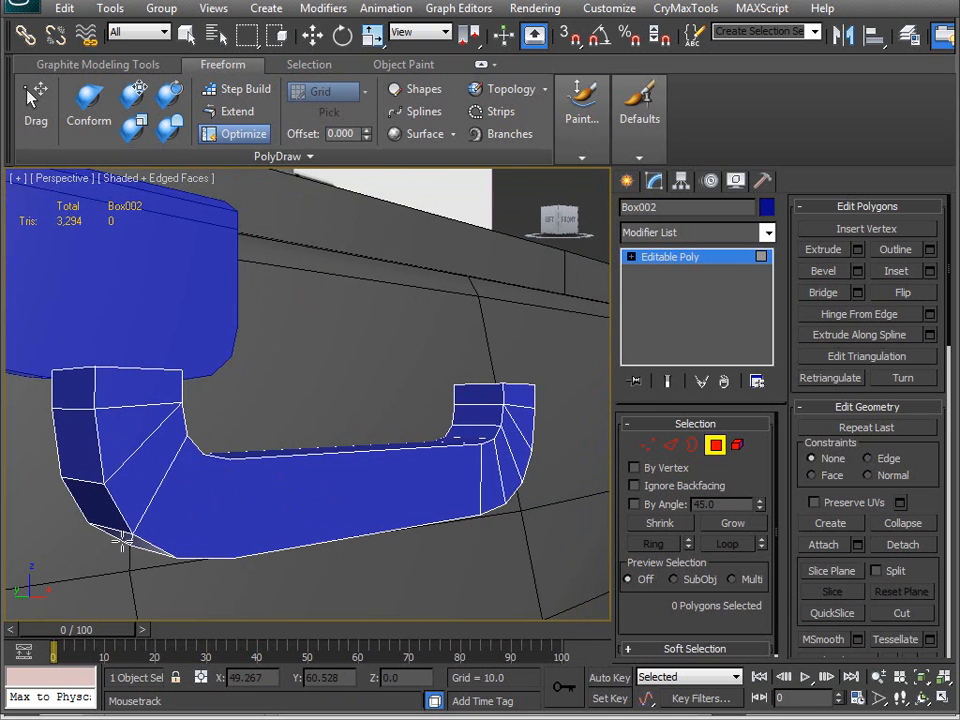
left_click_drag(212, 450, 166, 560, "ctrl")
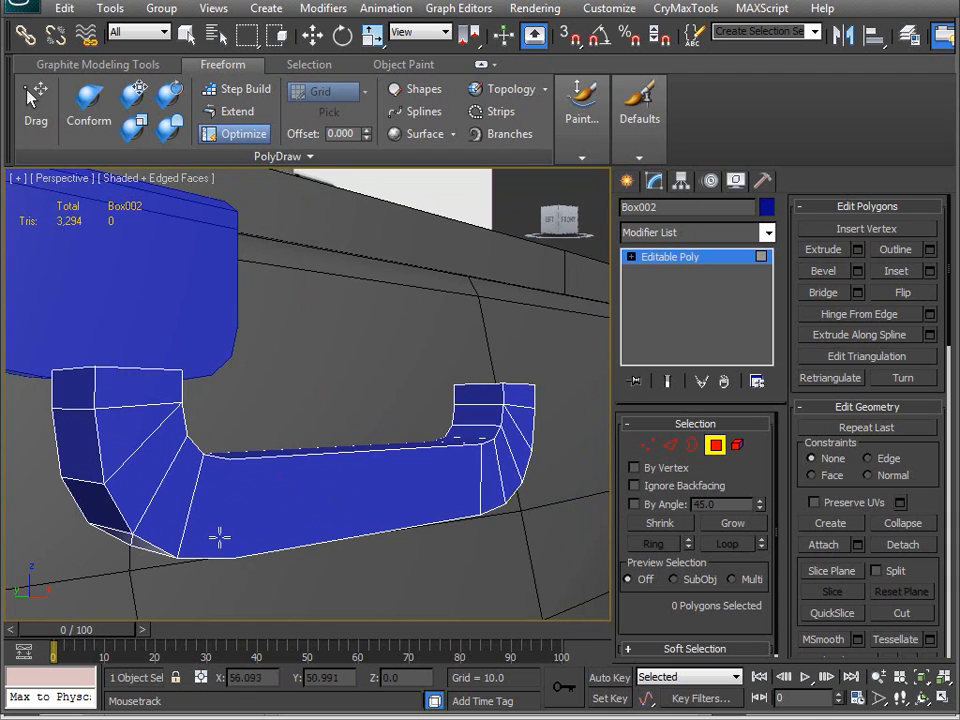
- Examine the raised ledge around the lever in the reference photo and compare it with the modelled U-frame
middle_click_drag(257, 577, 326, 483, "alt")
scroll(326, 484, "up", 10)
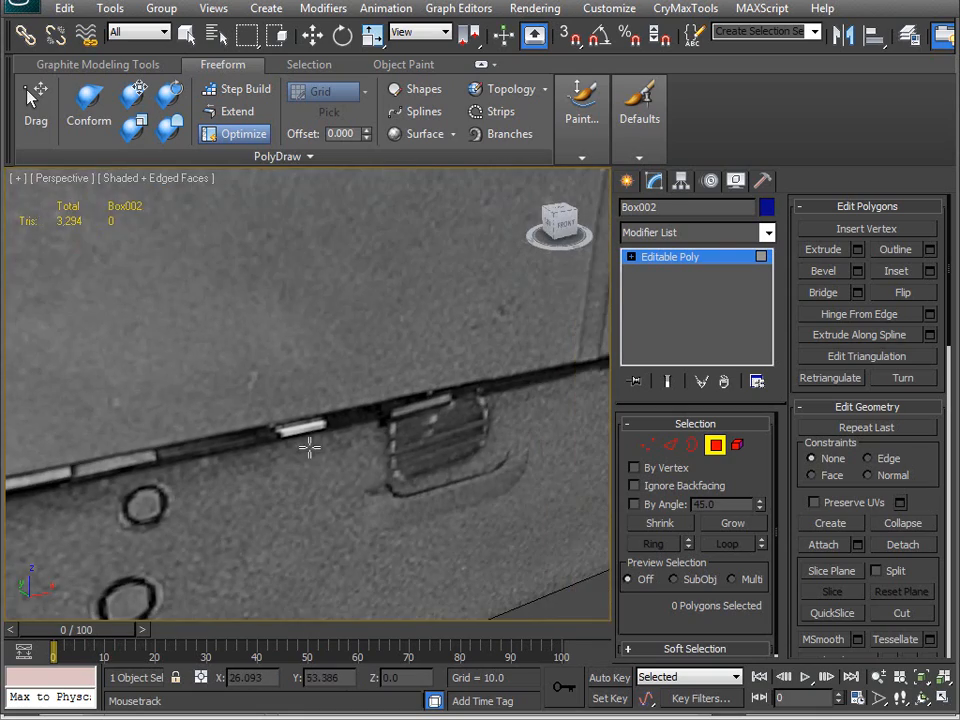
middle_click_drag(435, 562, 240, 530, "alt")
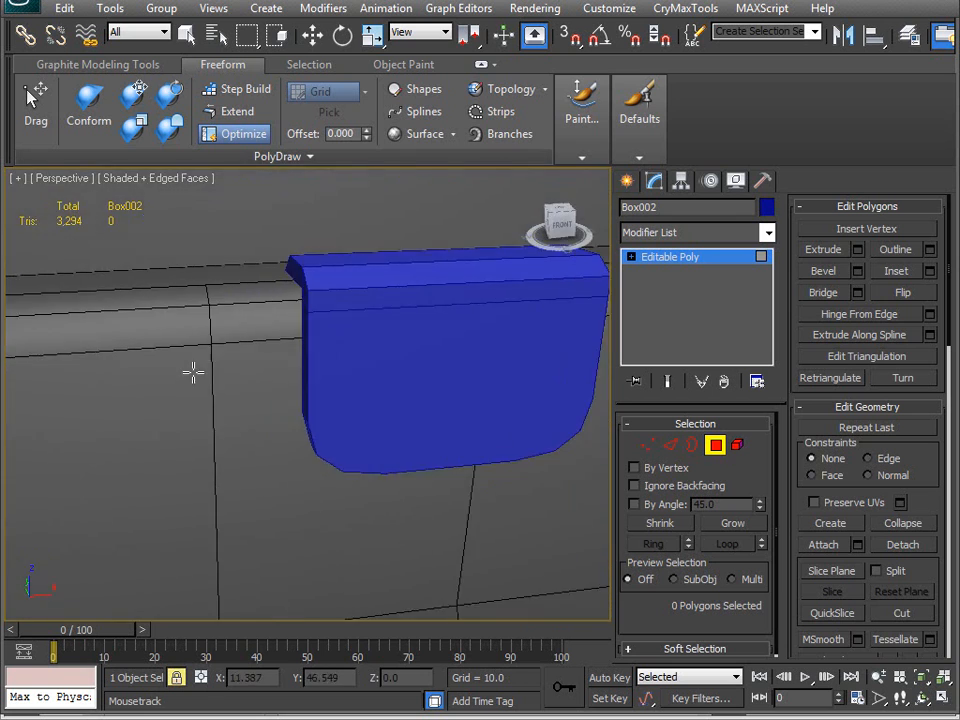
middle_click_drag(193, 372, 199, 326, "alt")
scroll(315, 398, "down", 4)
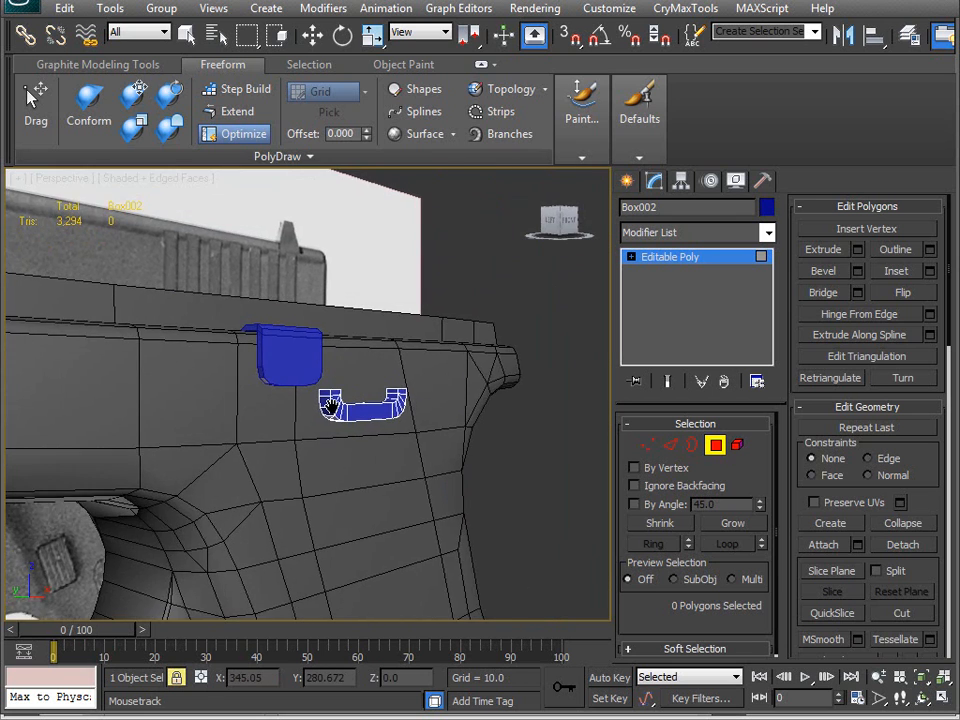
scroll(330, 405, "up", 5)
scroll(332, 405, "up", 8)
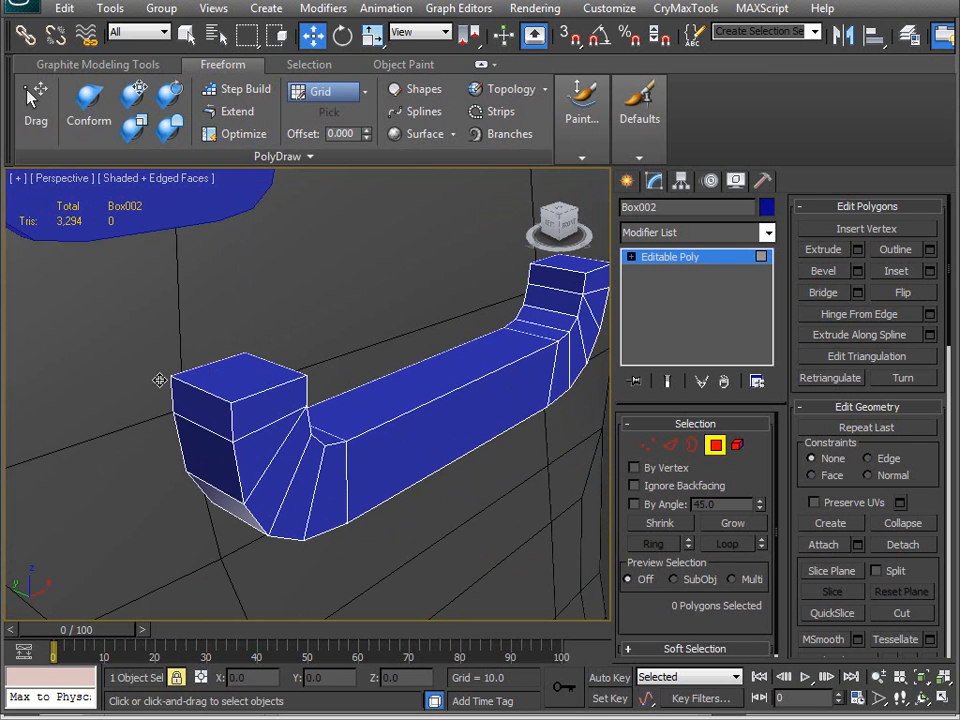
left_click_drag(226, 414, 230, 420, "shift")
left_click(554, 367)
mouse_move(536, 428)
middle_mouse_down("alt")
mouse_move(435, 426)
mouse_move(484, 399)
middle_mouse_up("alt")
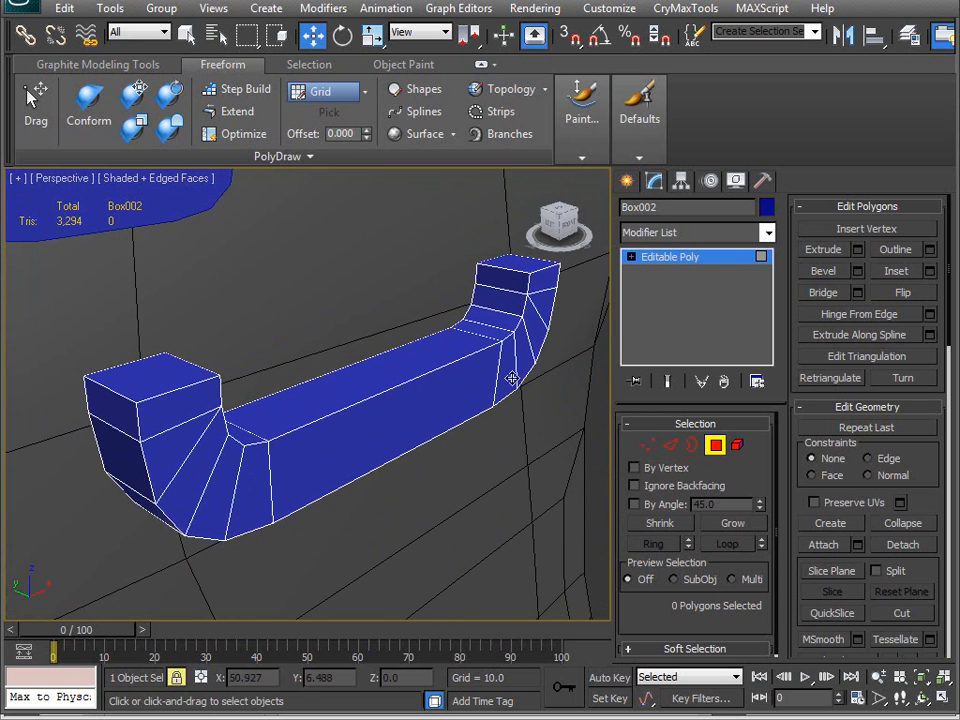
- Use Optimize to collapse the short outer side edges around the U-frame's left end, tapering the front face to the rear outline
left_click(265, 145)
scroll(174, 437, "up", 5)
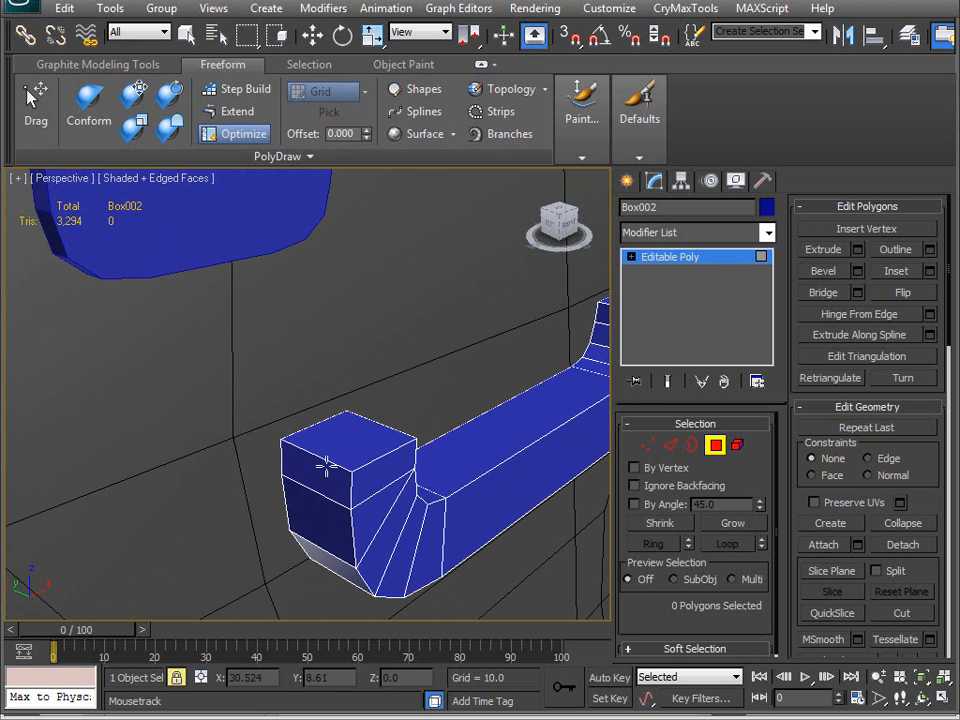
left_click(353, 476)
left_click(353, 511)
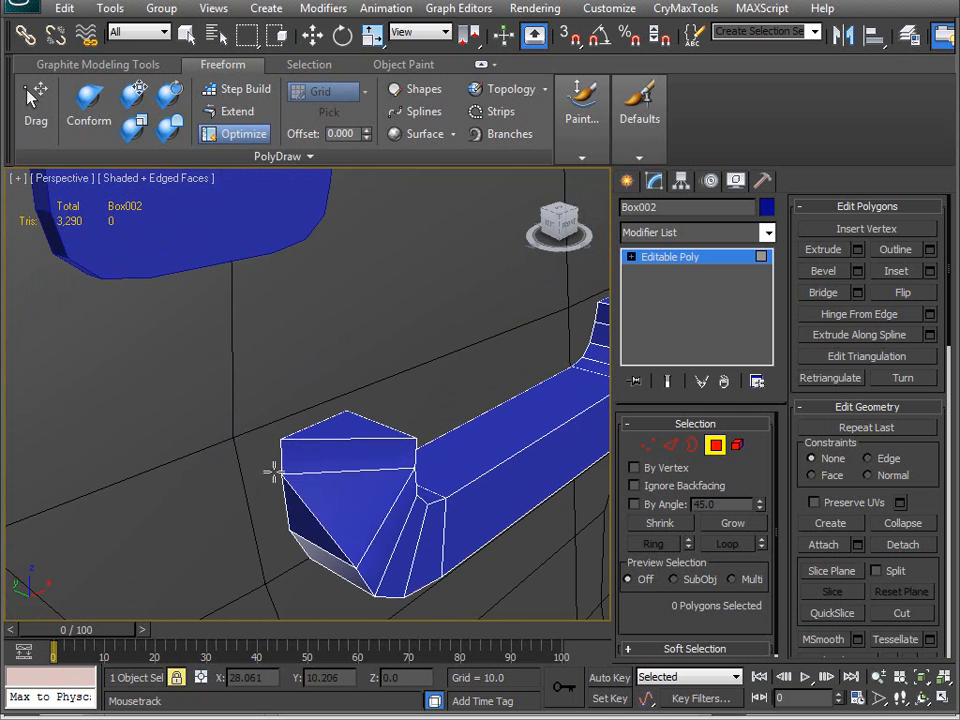
middle_click_drag(339, 549, 336, 457, "alt")
left_click(312, 440)
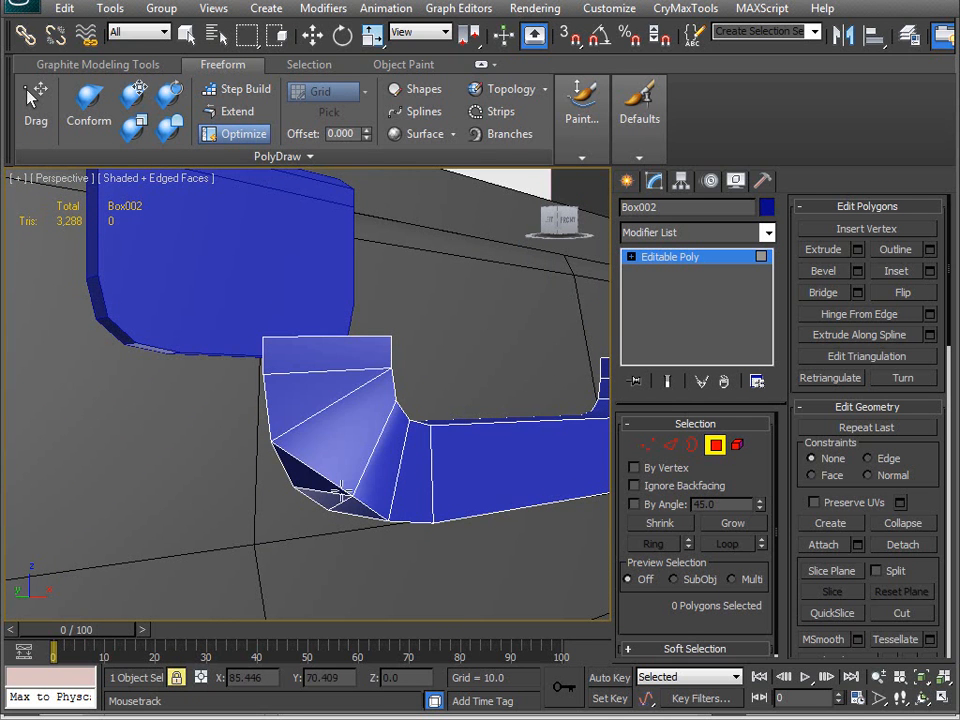
left_click(356, 492)
middle_click_drag(279, 484, 364, 392, "alt")
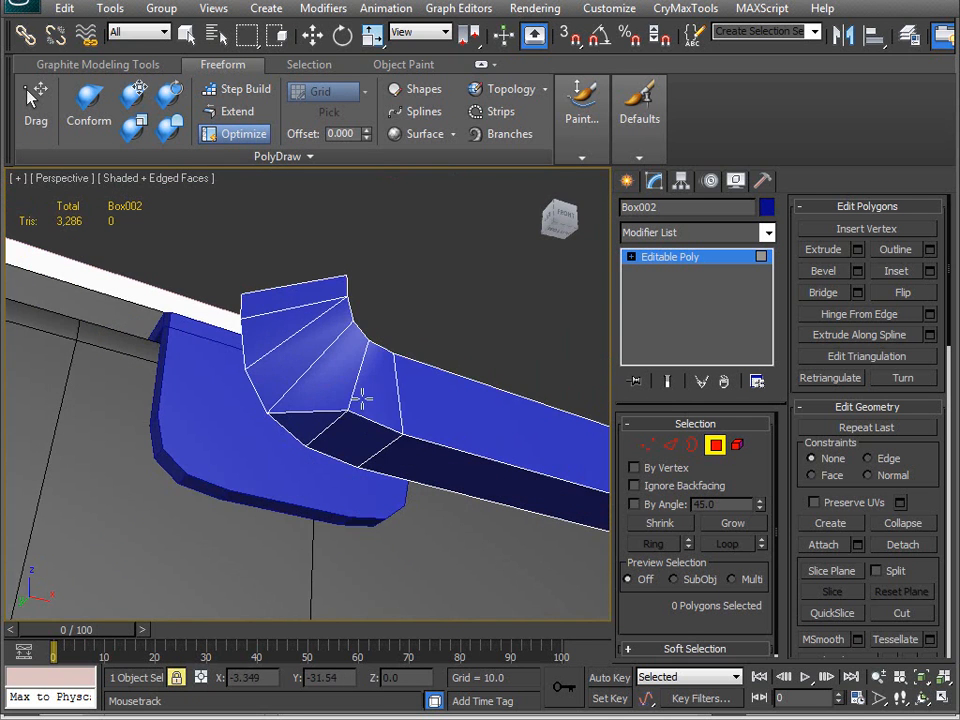
left_click(316, 440)
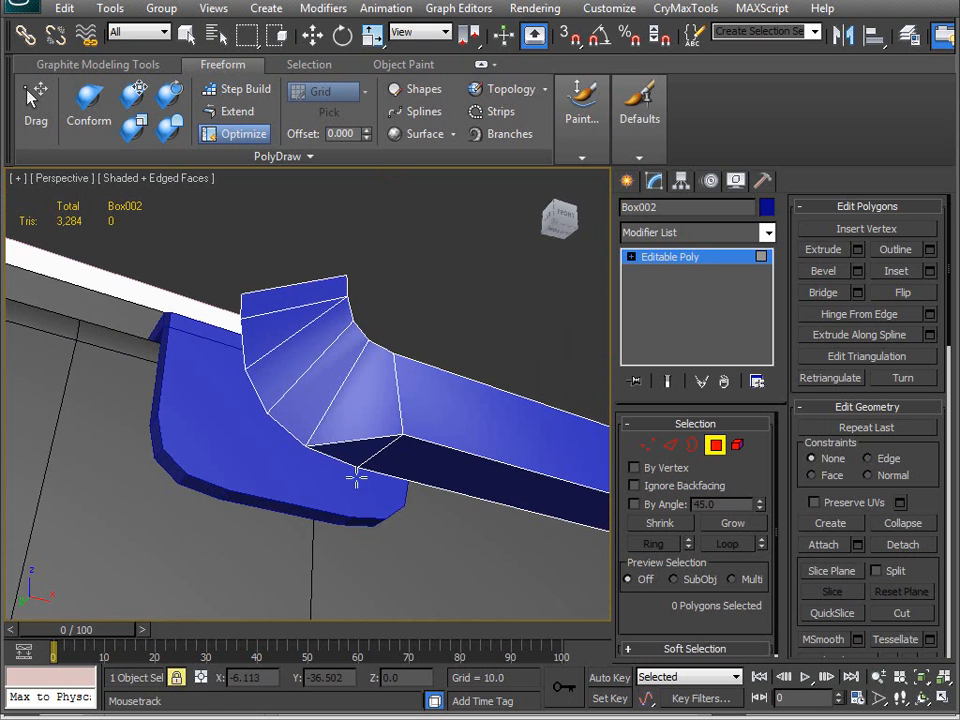
left_click(400, 430)
- Collapse the short outer side edges around the U-frame's right end with Optimize to taper it like the left end
middle_click_drag(356, 467, 200, 455, "alt")
left_click(224, 495)
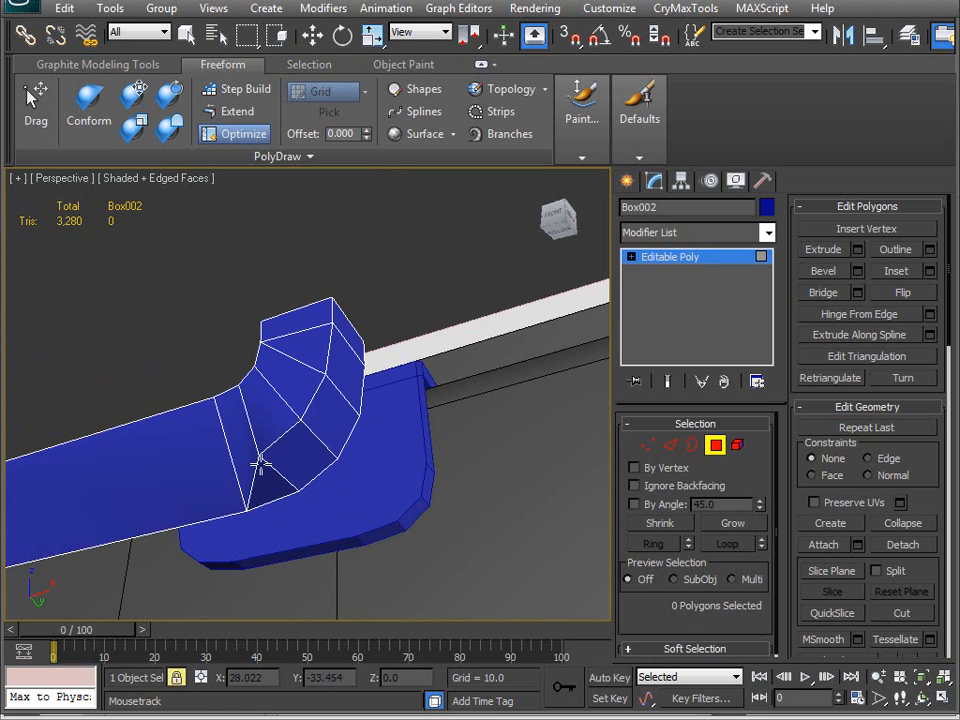
left_click(297, 487)
left_click(337, 456)
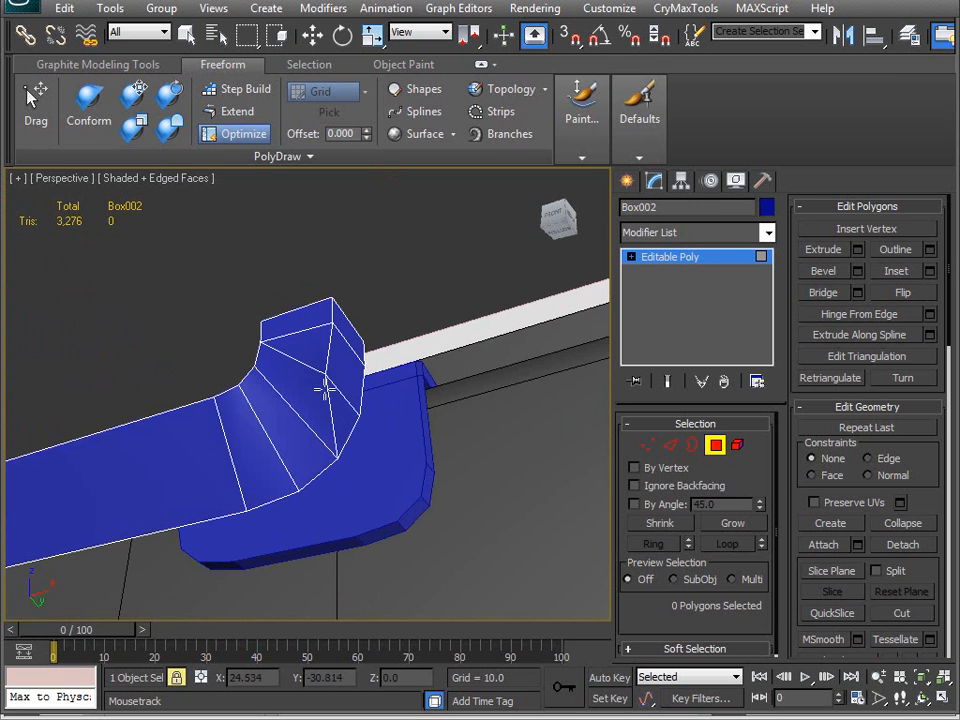
left_click(341, 358)
left_click(328, 296)
left_click(334, 304)
- Compare the tapered U-frame with the ledge's shape and shading in the reference photo
middle_click_drag(305, 430, 274, 419, "alt")
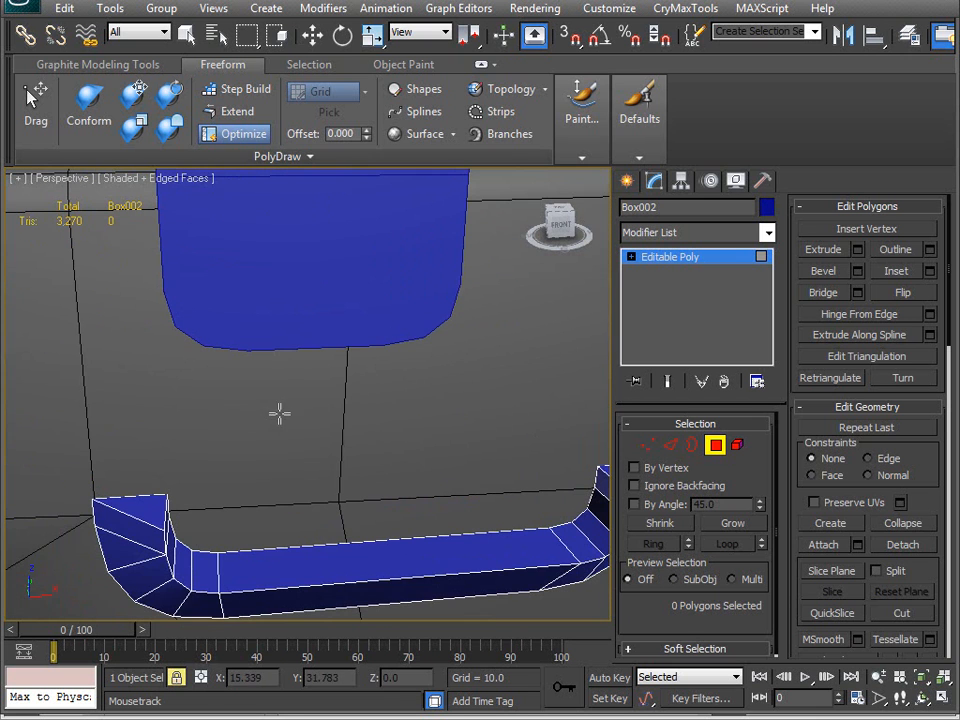
middle_click_drag(240, 376, 343, 537, "alt")
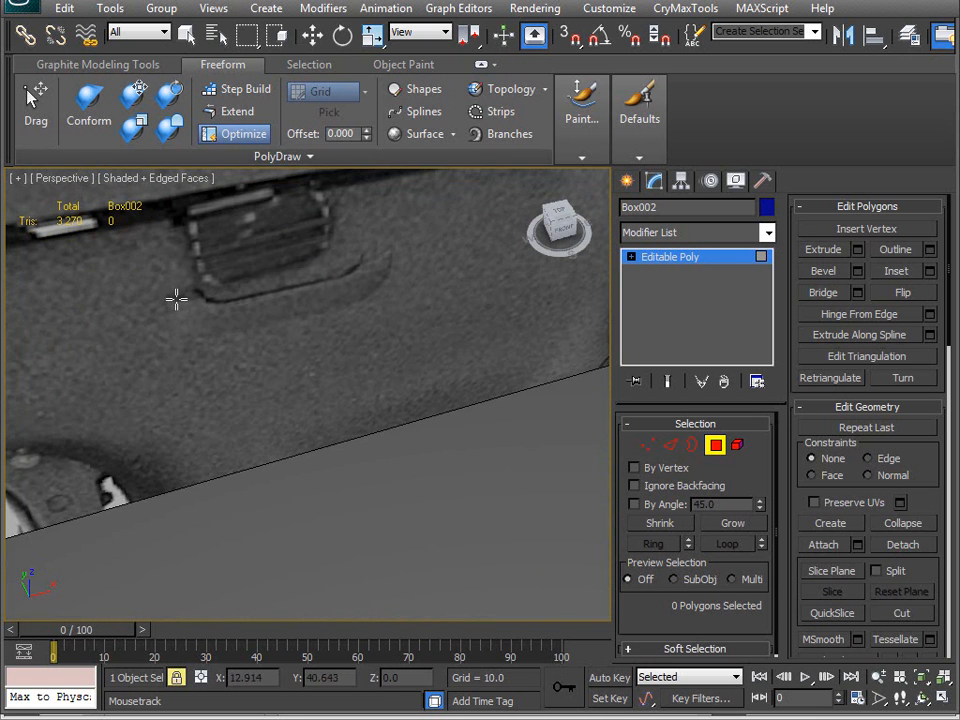
key("shift+z")
key("shift+z")
key("shift+z")
key("shift+z")
key("shift+z")
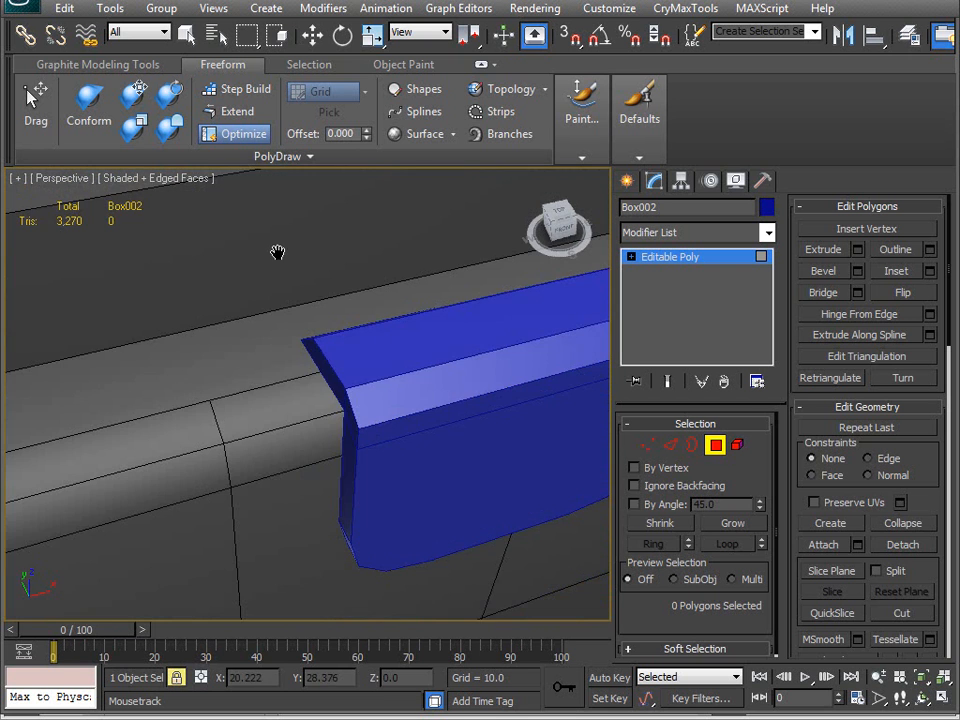
key("shift+z")
key("shift+z")
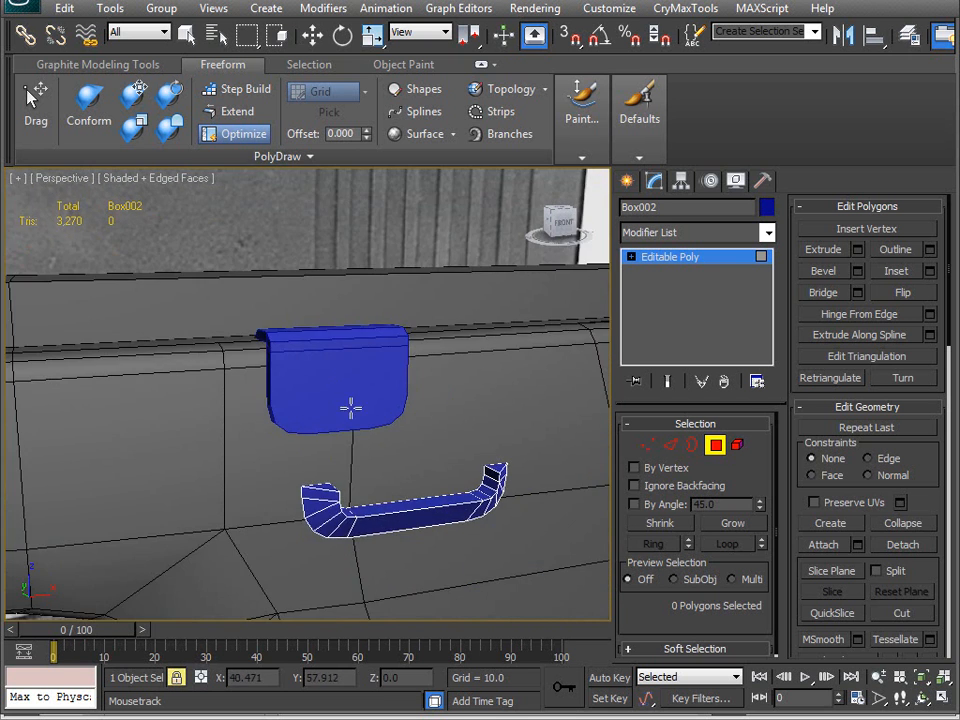
- Switch to edge editing on the U-frame, turn off Optimize and unlock the current selection
scroll(330, 442, "up", 4)
middle_click_drag(346, 458, 287, 462, "alt")
key("2")
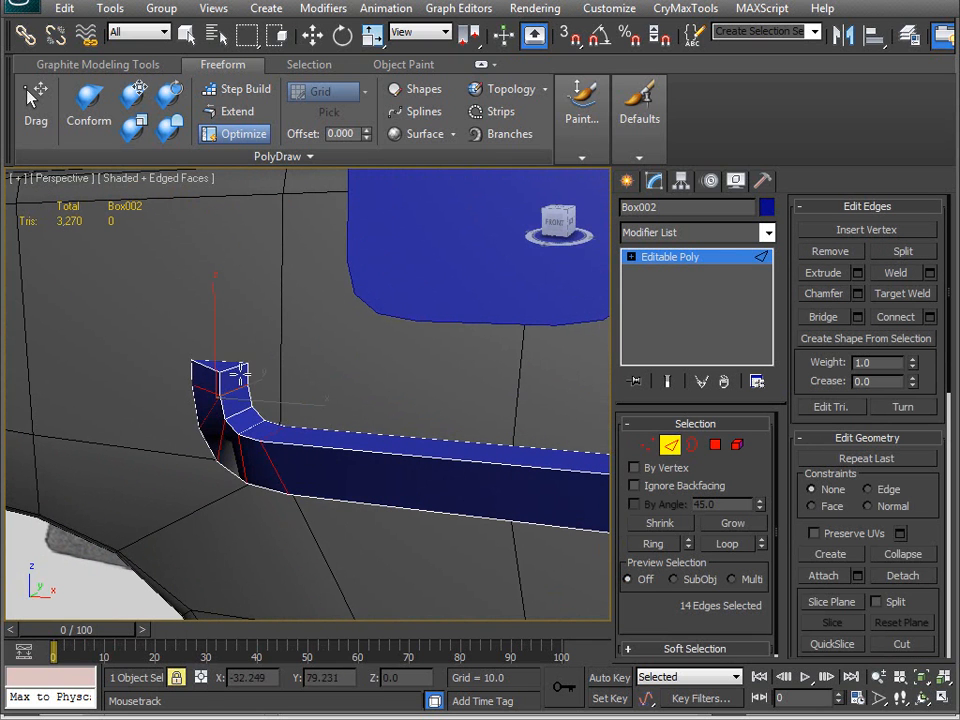
left_click(248, 133)
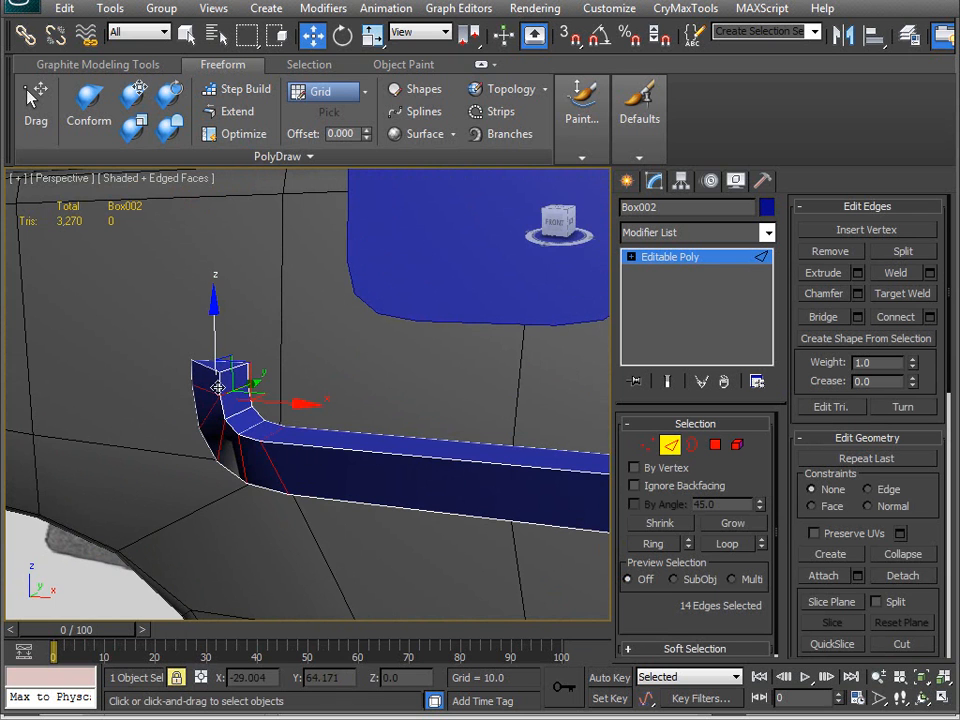
scroll(230, 428, "up", 3)
scroll(236, 416, "down", 3)
scroll(240, 420, "up", 4)
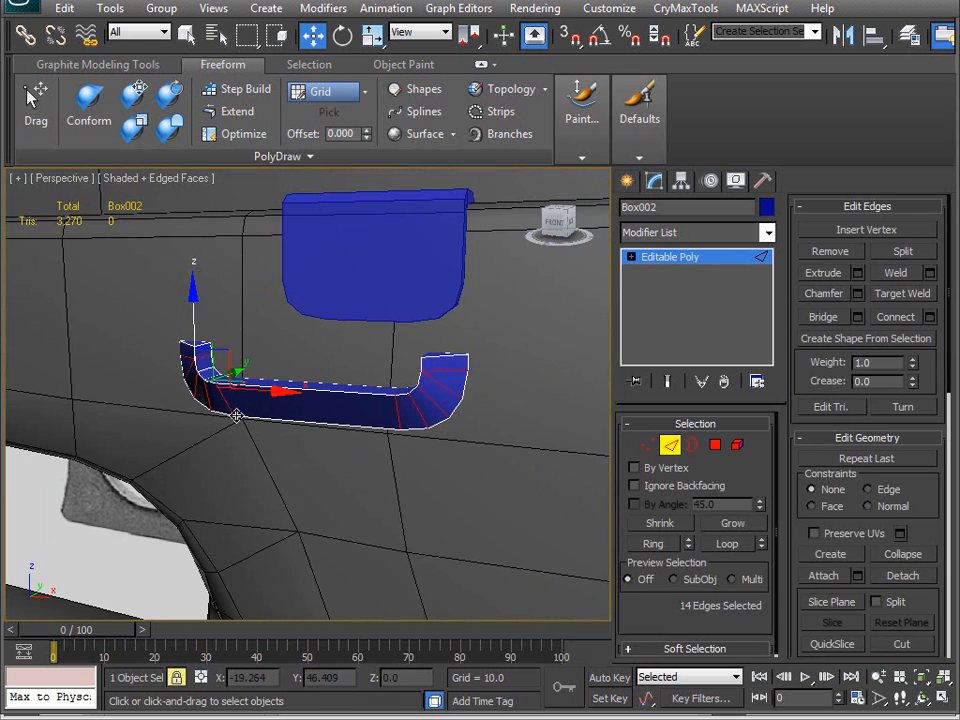
middle_click_drag(217, 411, 270, 423)
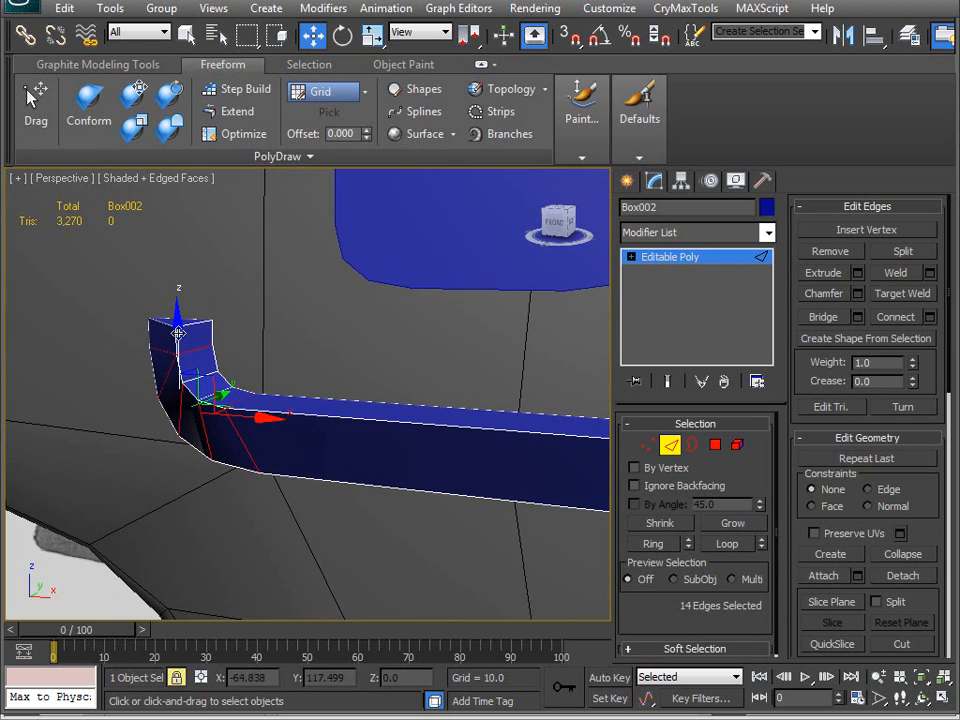
key("q")
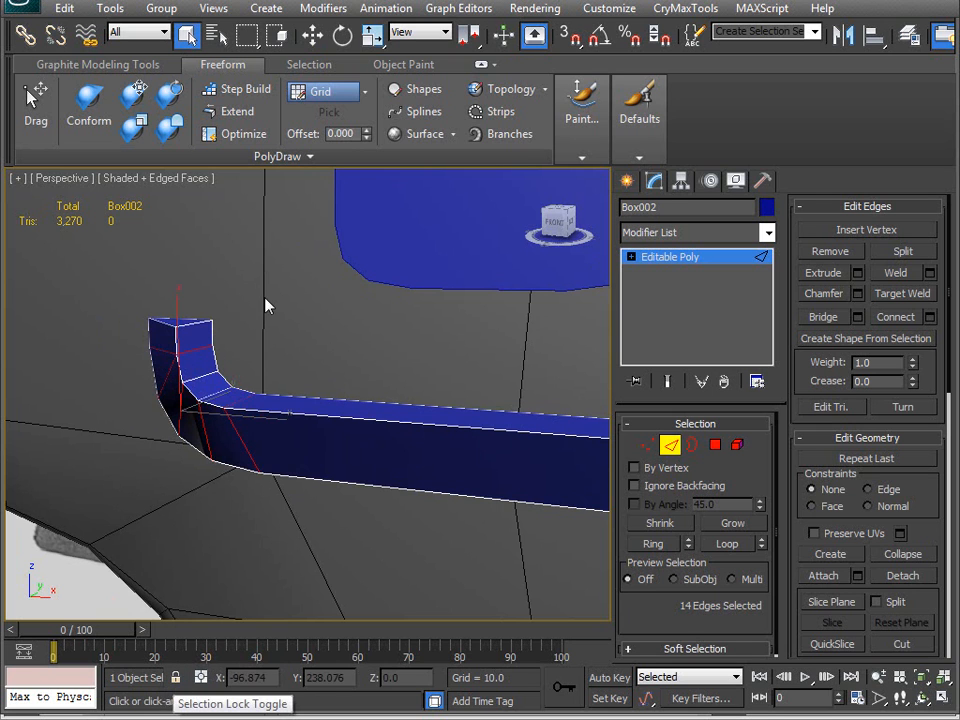
- Select the nine edges along the U-frame's inner front rim, from its left tip to its right tip
left_click(182, 345)
left_click(182, 340)
left_click(189, 390, "ctrl")
left_click(202, 400, "ctrl")
left_click(212, 402, "ctrl")
left_click(300, 407, "ctrl")
middle_click_drag(300, 407, 73, 451, "alt")
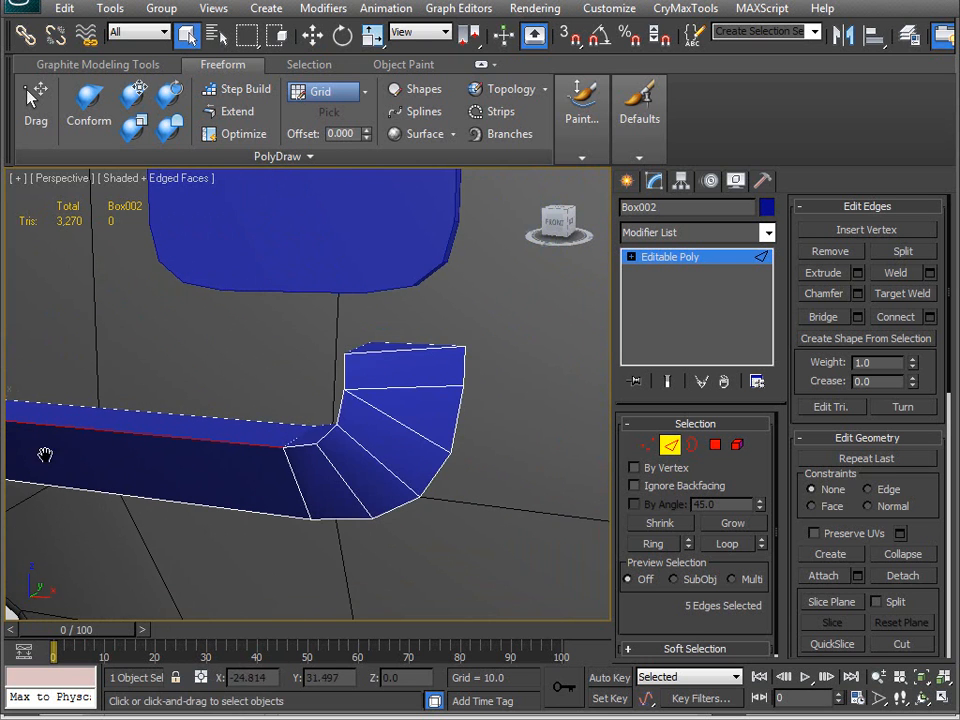
left_click(304, 446, "ctrl")
left_click(342, 420, "ctrl")
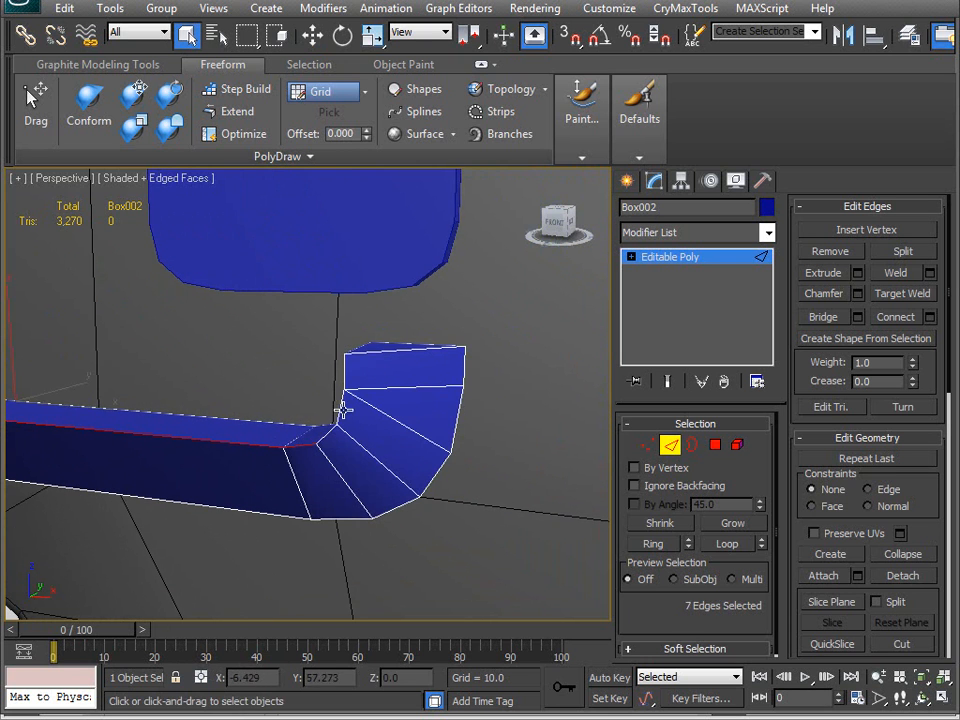
middle_click_drag(327, 479, 328, 436, "alt")
left_click(357, 418, "alt")
left_click(343, 429, "ctrl")
left_click(349, 404, "ctrl")
left_click(350, 402, "ctrl")
middle_click_drag(350, 402, 316, 497, "alt")
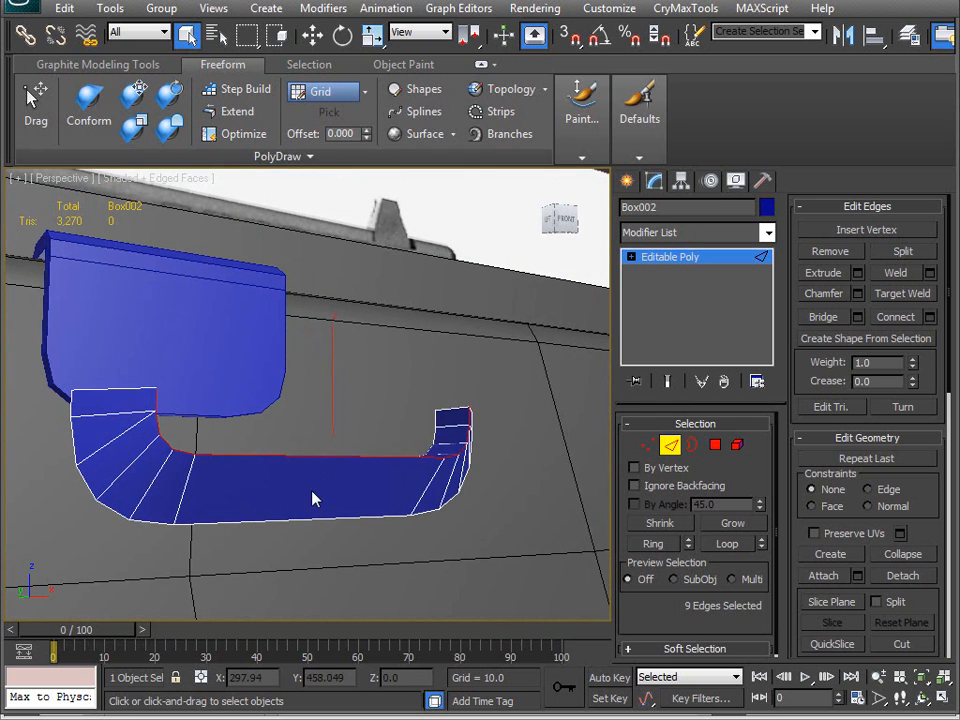
- Try a chamfer of 0.1 with one segment on the selected inner rim edges
left_click(857, 293)
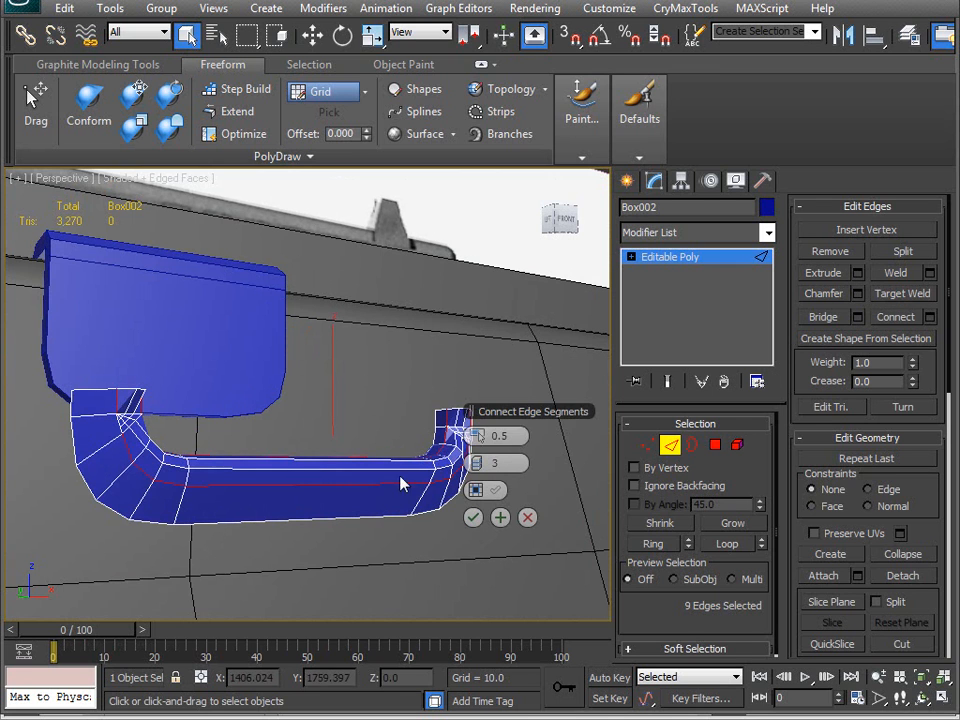
left_click_drag(516, 440, 439, 420)
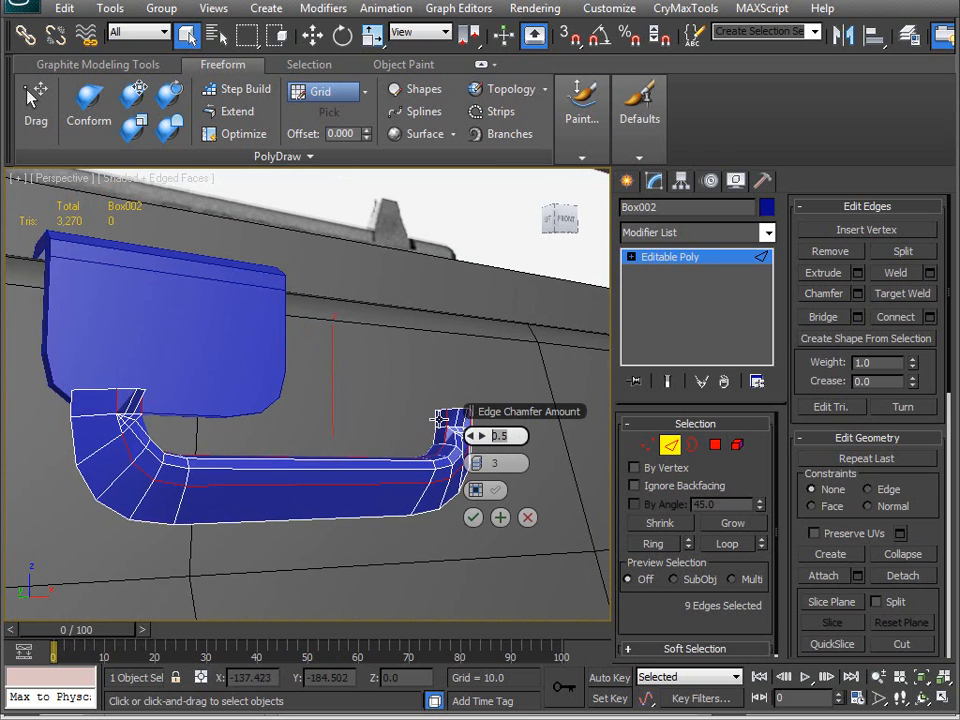
type("0")
key("Return")
left_click_drag(478, 463, 317, 527)
left_click_drag(484, 440, 484, 440)
middle_click_drag(380, 390, 268, 391, "alt")
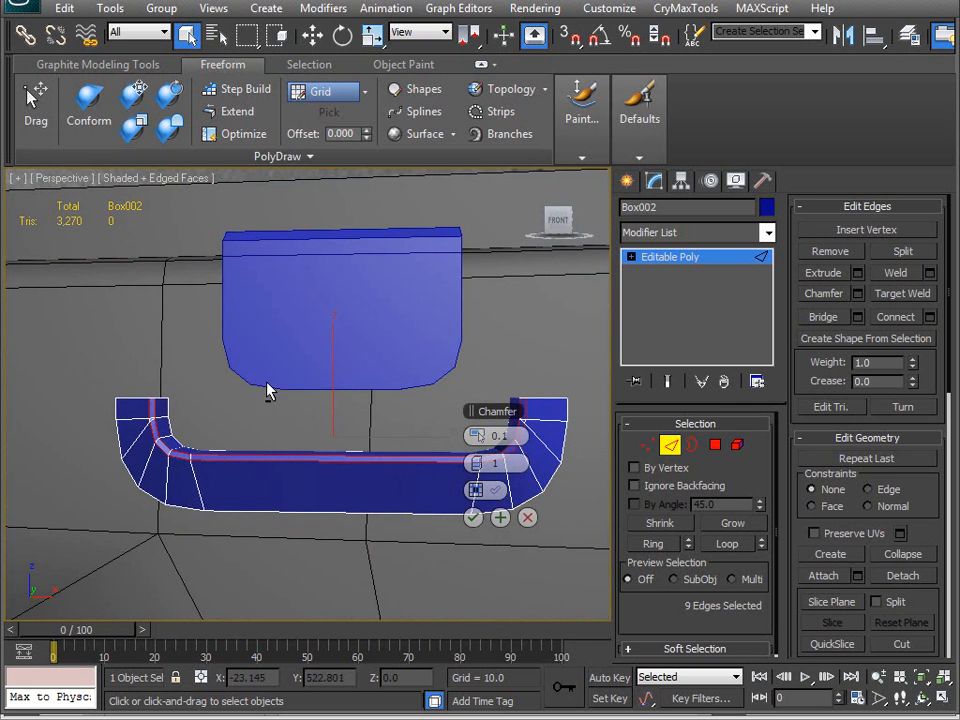
left_click(527, 517)
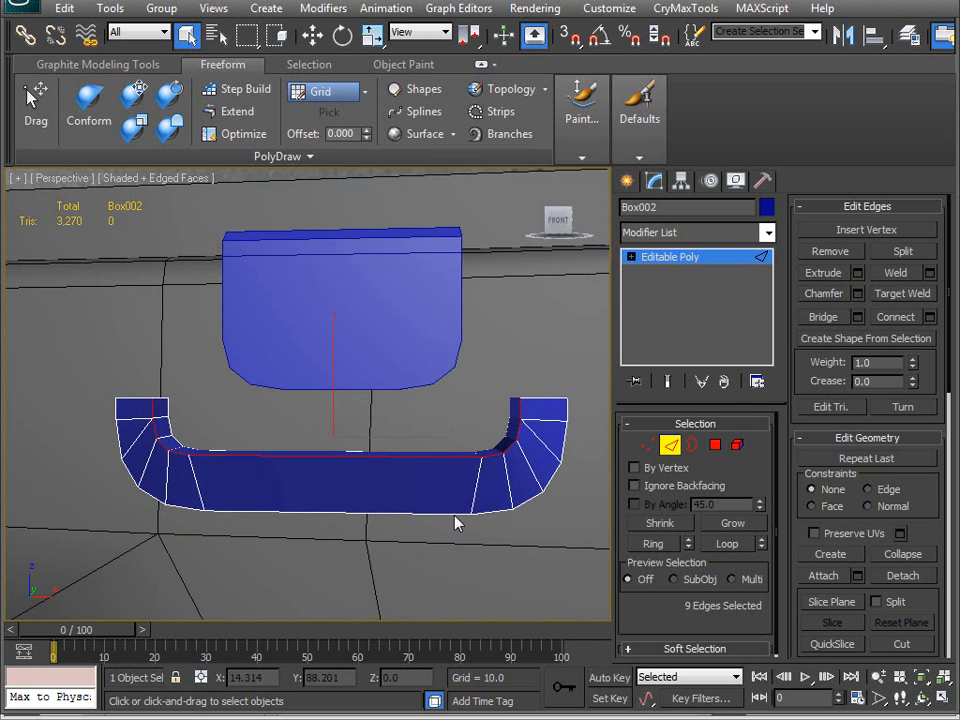
- Clear the edge selection and reselect the full run of nine edges along the U-frame's inner front rim
left_click(133, 417)
left_click(540, 418, "ctrl")
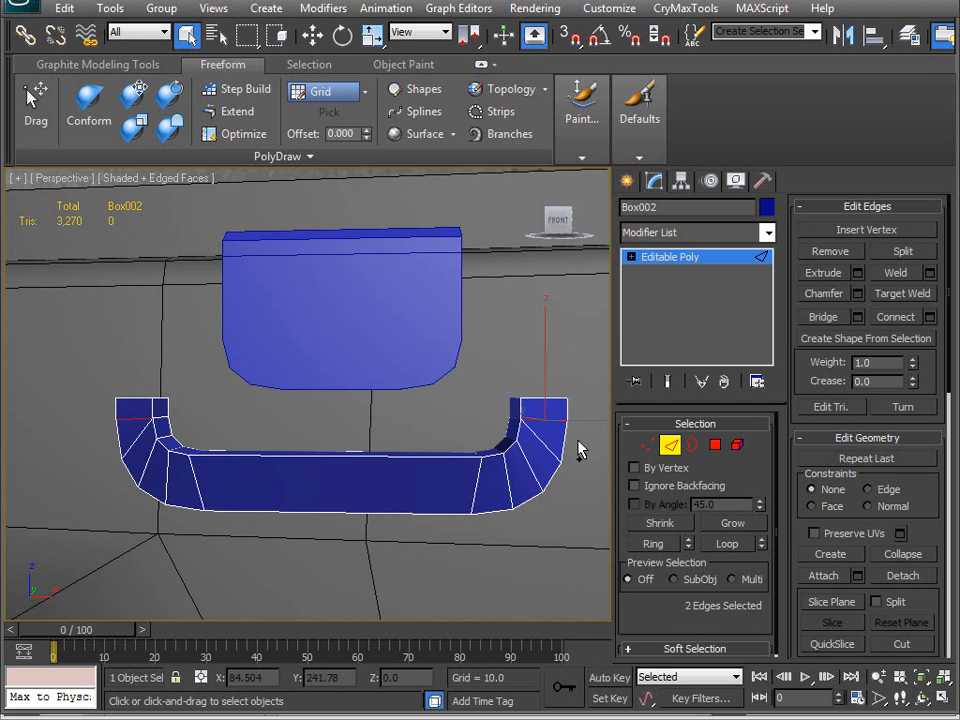
left_click(578, 441)
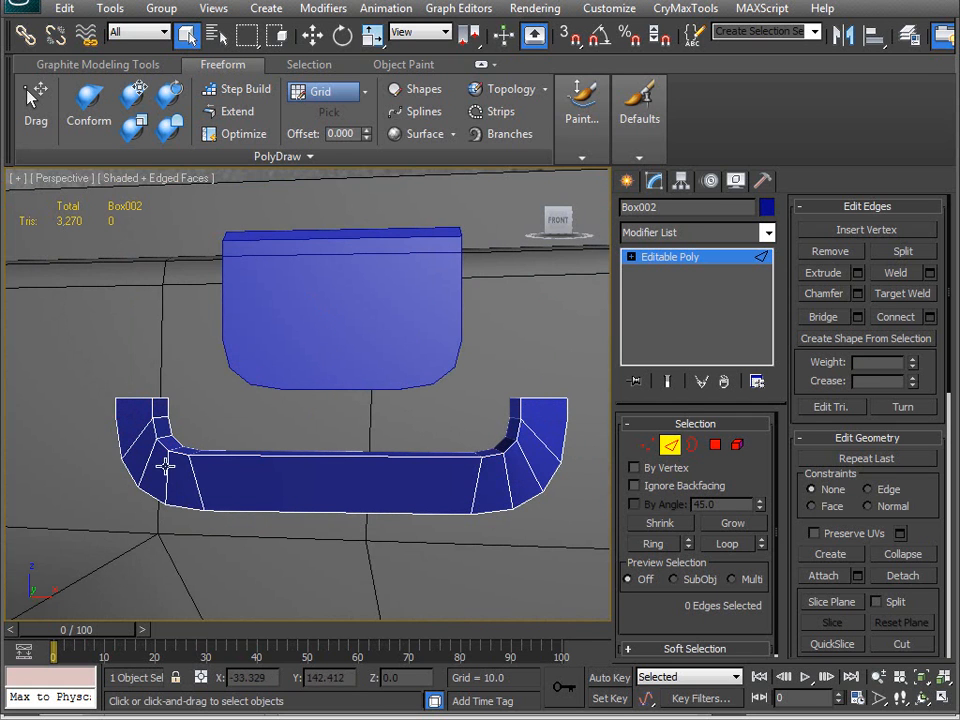
left_click(155, 420)
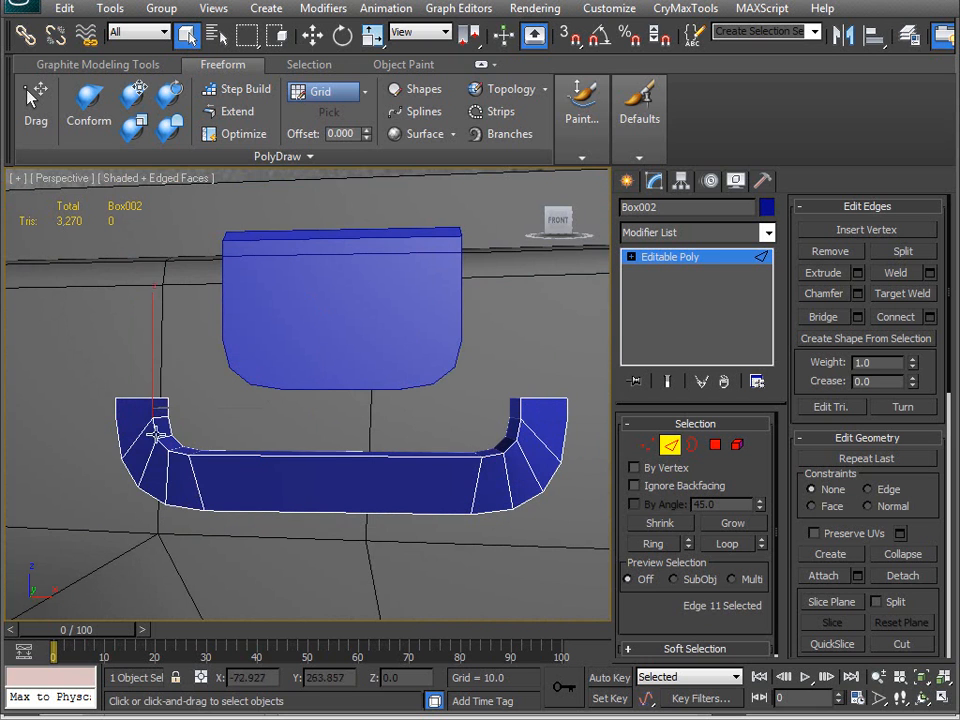
left_click(161, 437, "ctrl")
left_click(173, 458, "ctrl")
left_click(259, 456, "ctrl")
left_click(285, 460, "ctrl")
middle_click_drag(287, 476, 396, 549, "alt")
left_click(505, 481, "ctrl")
left_click(525, 467, "ctrl")
left_click(533, 458, "ctrl")
middle_click_drag(526, 444, 532, 437, "alt")
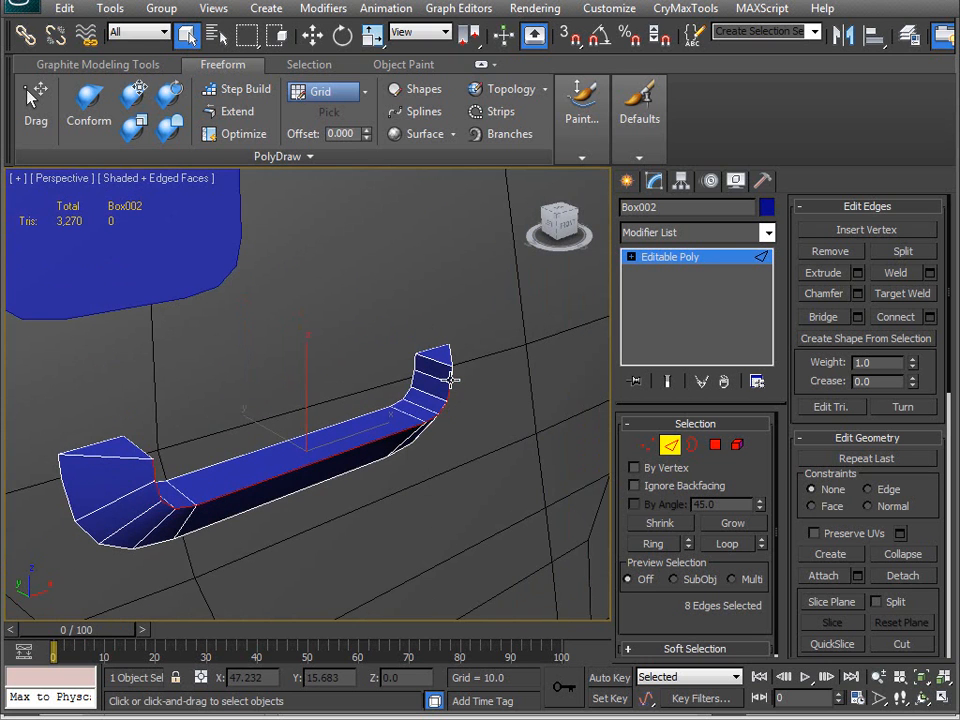
middle_click_drag(450, 375, 343, 422, "alt")
scroll(339, 420, "up", 3)
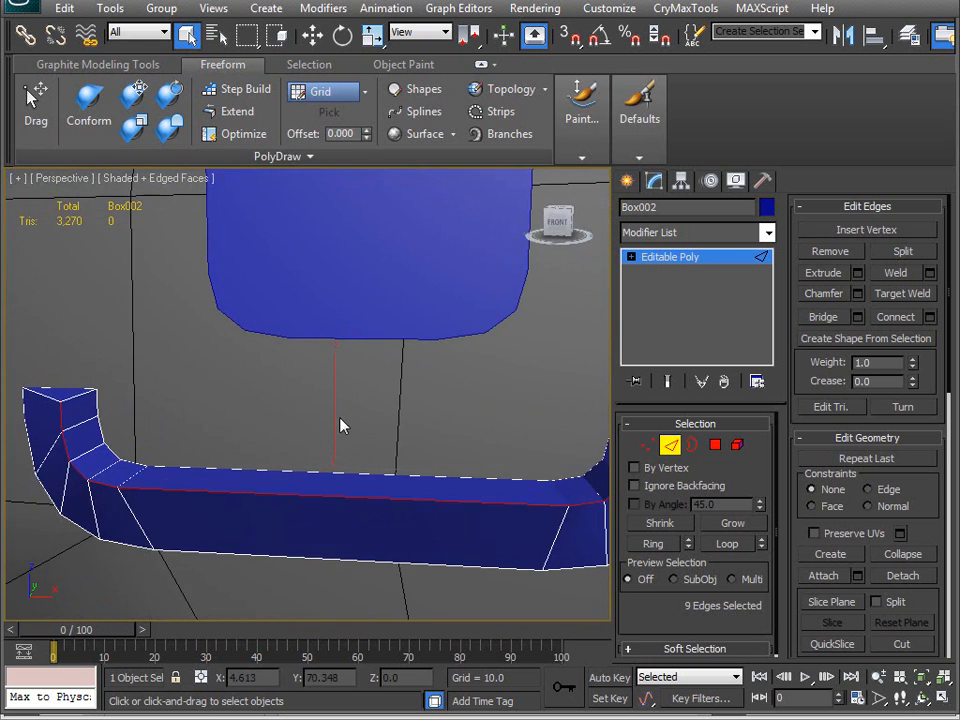
left_click(338, 473, "ctrl")
- Try chamfering the inner rim edges and moving the four chamfered tip vertices outward along Y
left_click(858, 293)
middle_click_drag(283, 453, 235, 444, "alt")
left_click(474, 518)
key("1")
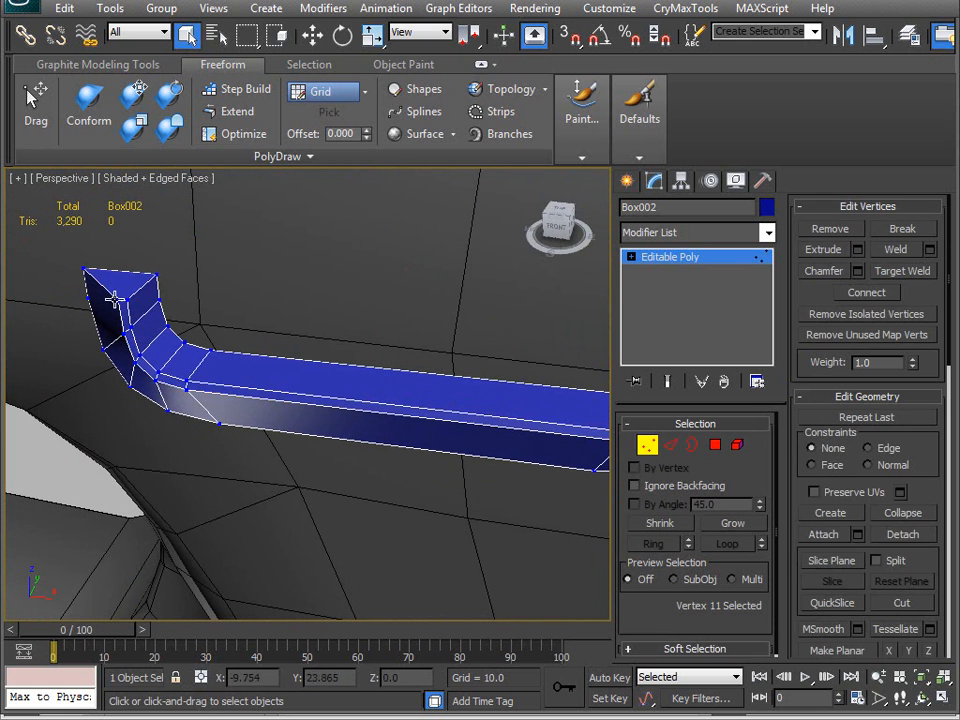
left_click(130, 304)
middle_click_drag(137, 311, 469, 392, "alt")
left_click(429, 373, "ctrl")
key("w")
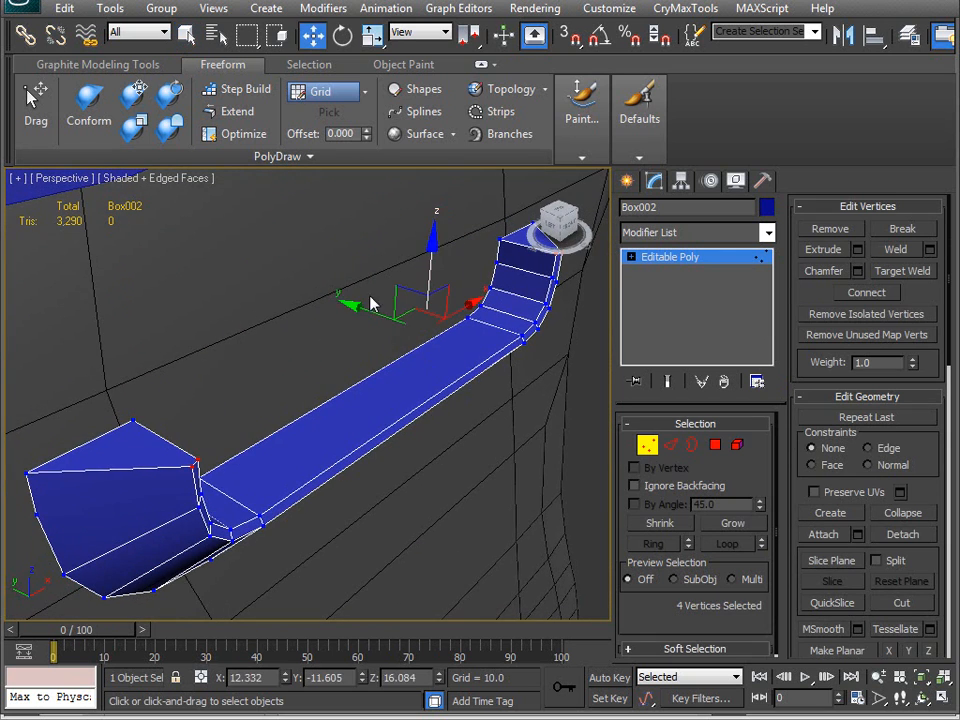
left_click_drag(368, 308, 336, 322)
middle_click_drag(354, 414, 186, 370, "alt")
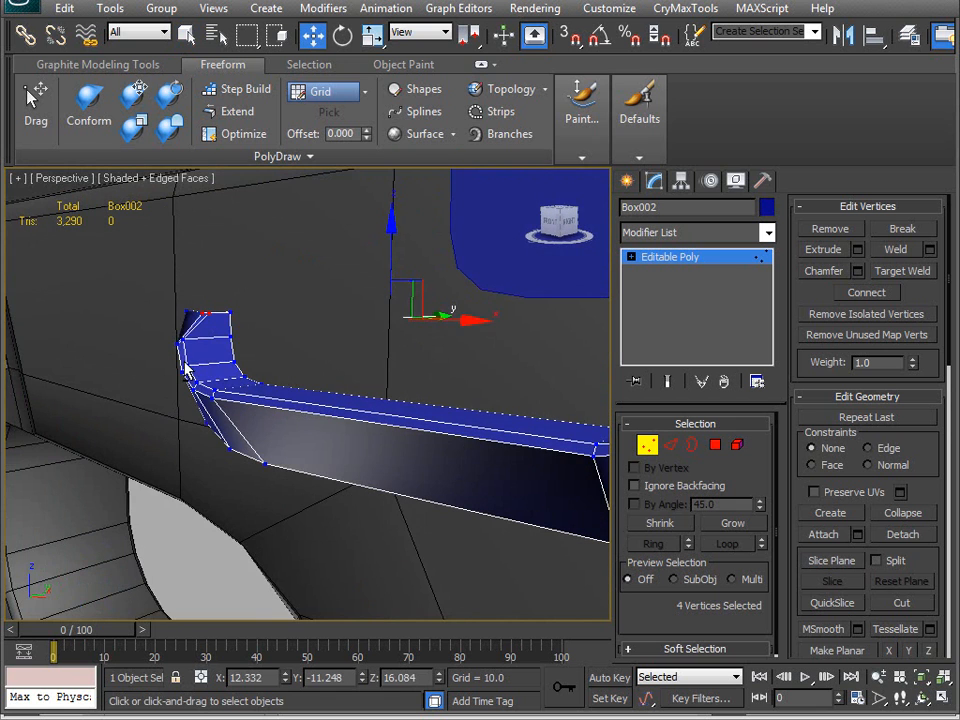
- Undo the tip vertex move and the chamfer on the U-frame's inner rim
key("ctrl+z")
key("ctrl+z")
key("ctrl+z")
key("ctrl+z")
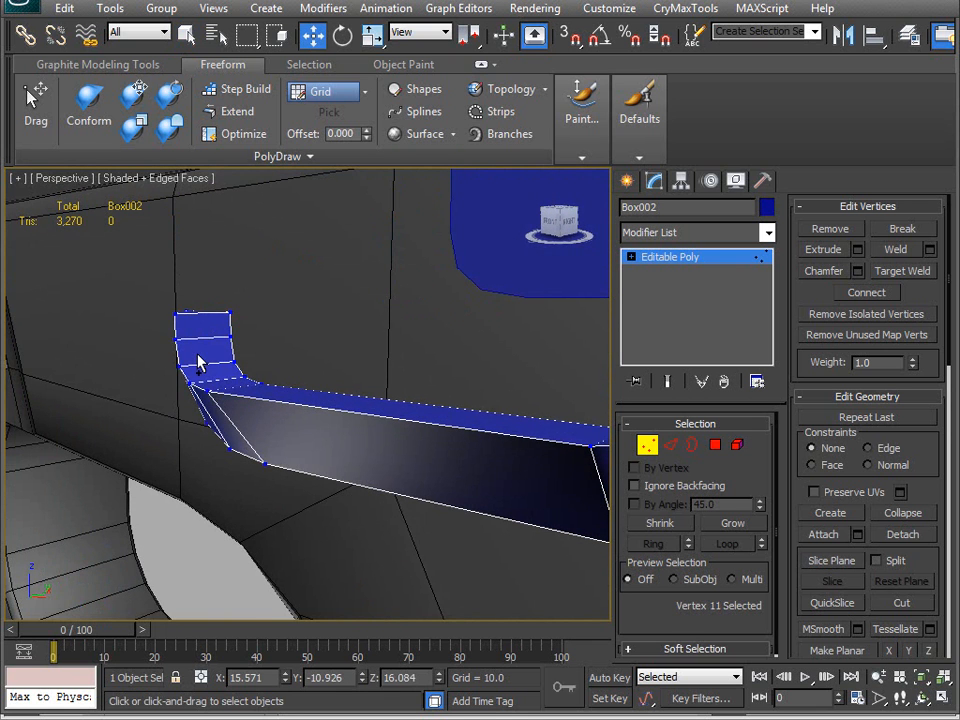
- Move the front inner corner vertices at both tips of the U-frame about 0.4 back toward the grip along Y
middle_click_drag(198, 362, 387, 367, "alt")
scroll(387, 367, "down", 5)
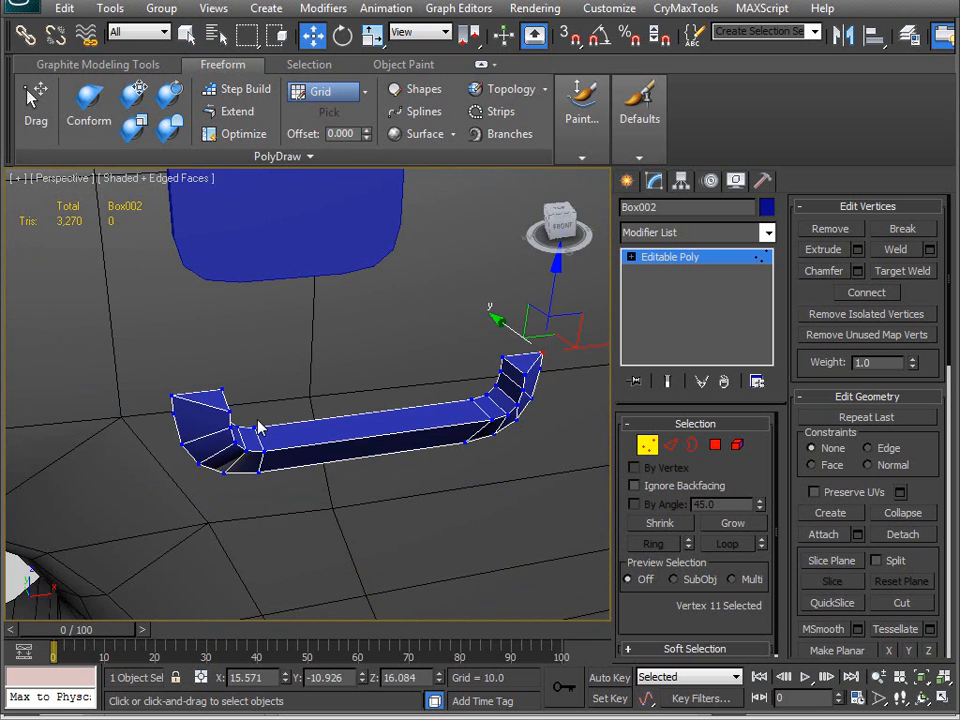
left_click(231, 405)
left_click(522, 377, "ctrl")
middle_click_drag(522, 377, 332, 388, "alt")
left_click_drag(315, 362, 291, 353)
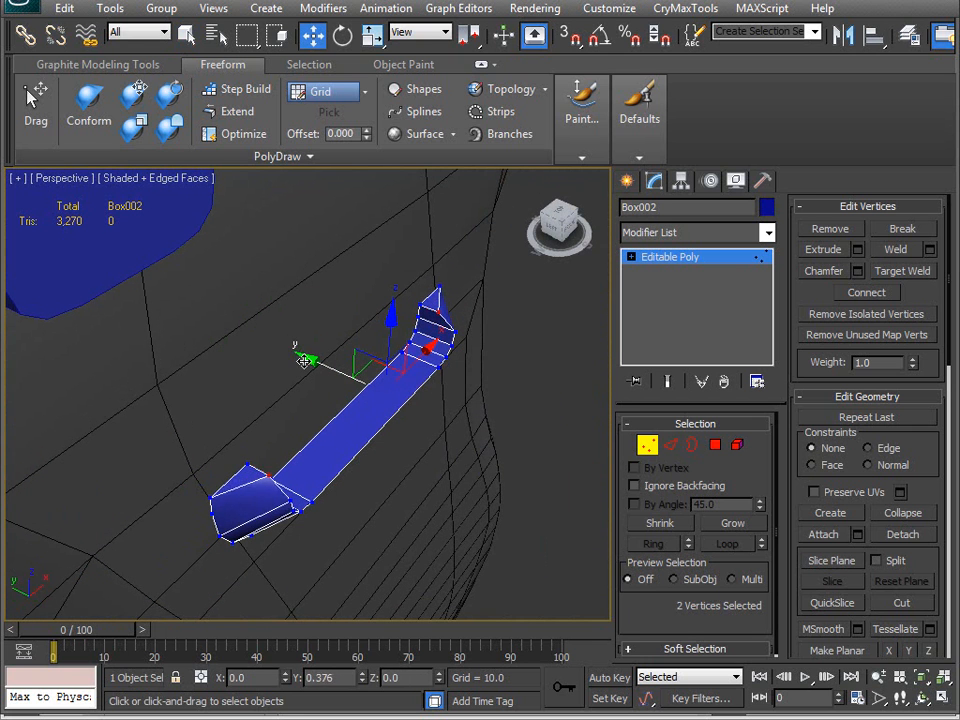
middle_click_drag(302, 361, 348, 428, "alt")
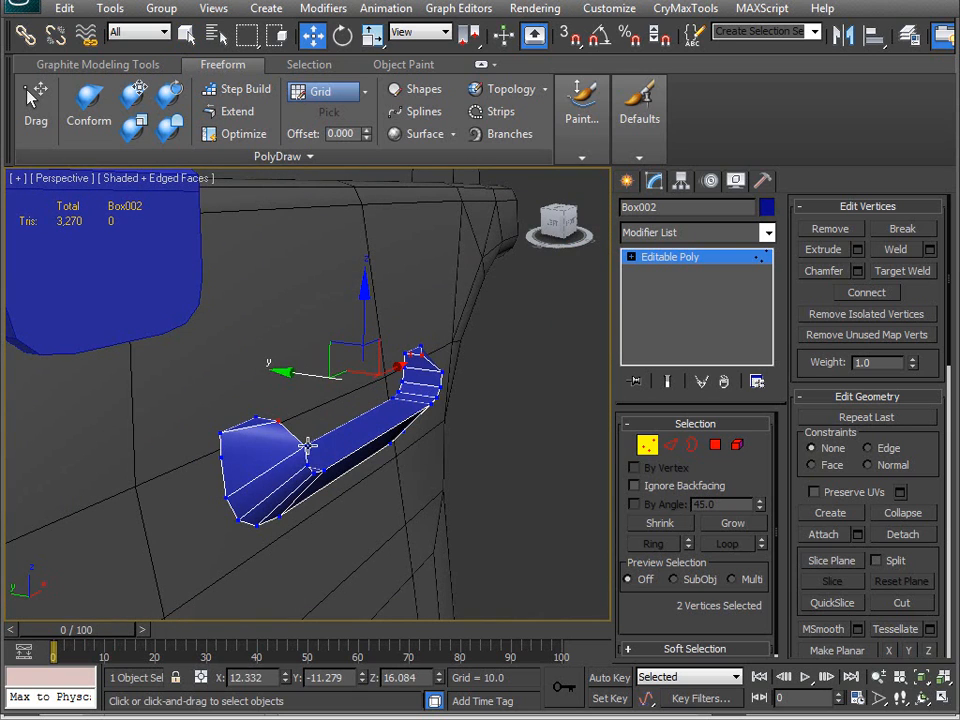
- Adjust the next pair of inner rim vertices below the U-frame's tips along Y to smooth the taper
left_click(307, 446)
left_click(440, 383, "ctrl")
scroll(410, 435, "up", 3)
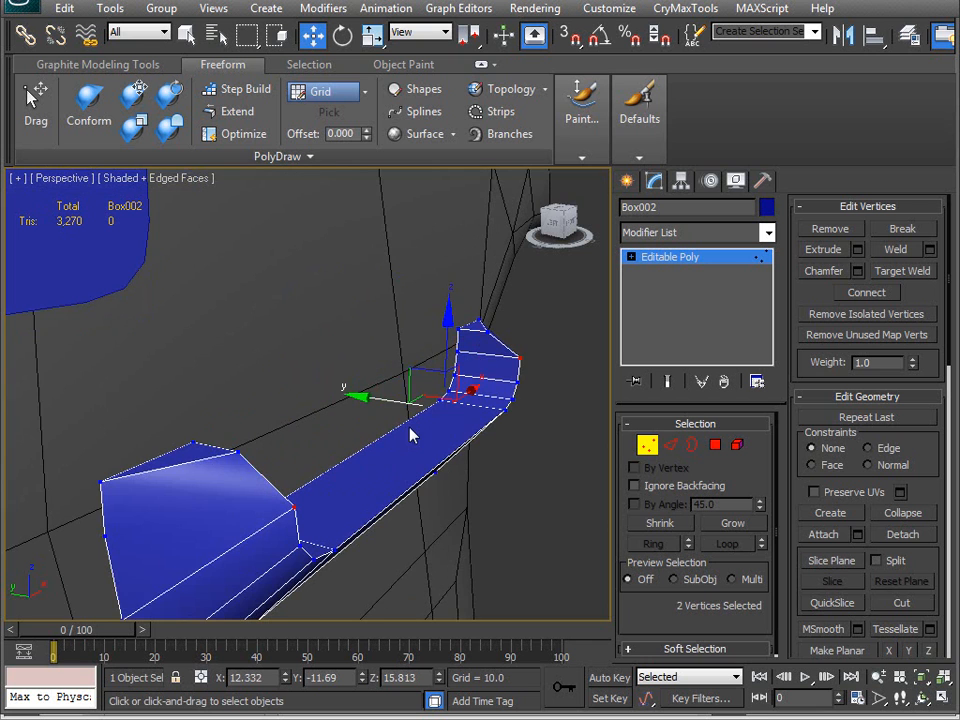
left_click_drag(386, 399, 418, 440)
middle_click_drag(418, 440, 345, 469, "alt")
- Chamfer the nine inner front rim edges of the U-frame and return to whole-object editing
key("2")
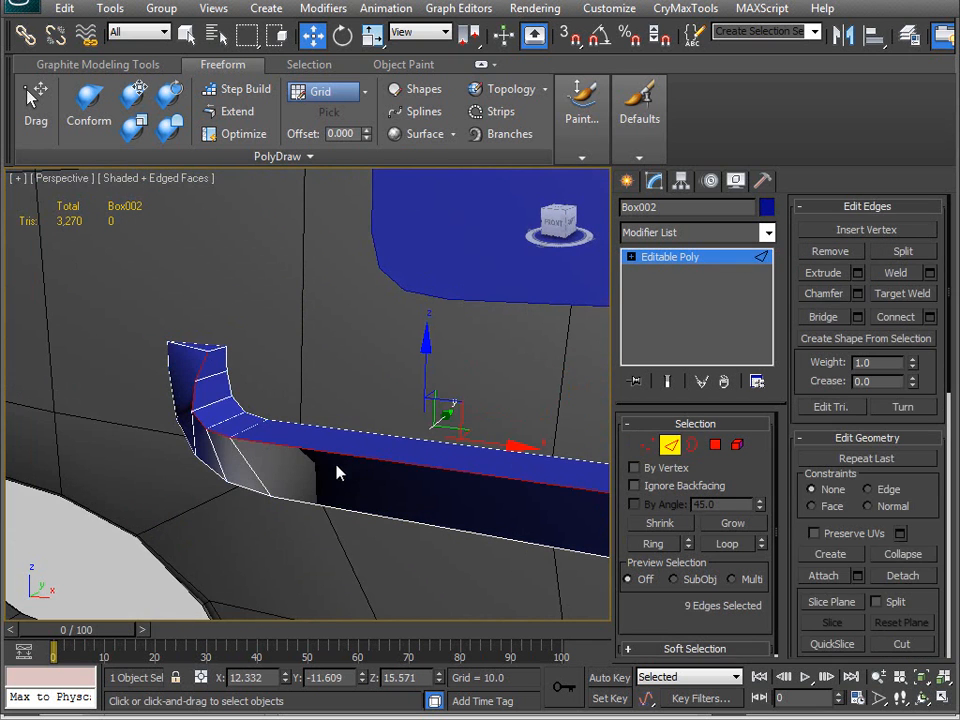
left_click(857, 294)
left_click(473, 517)
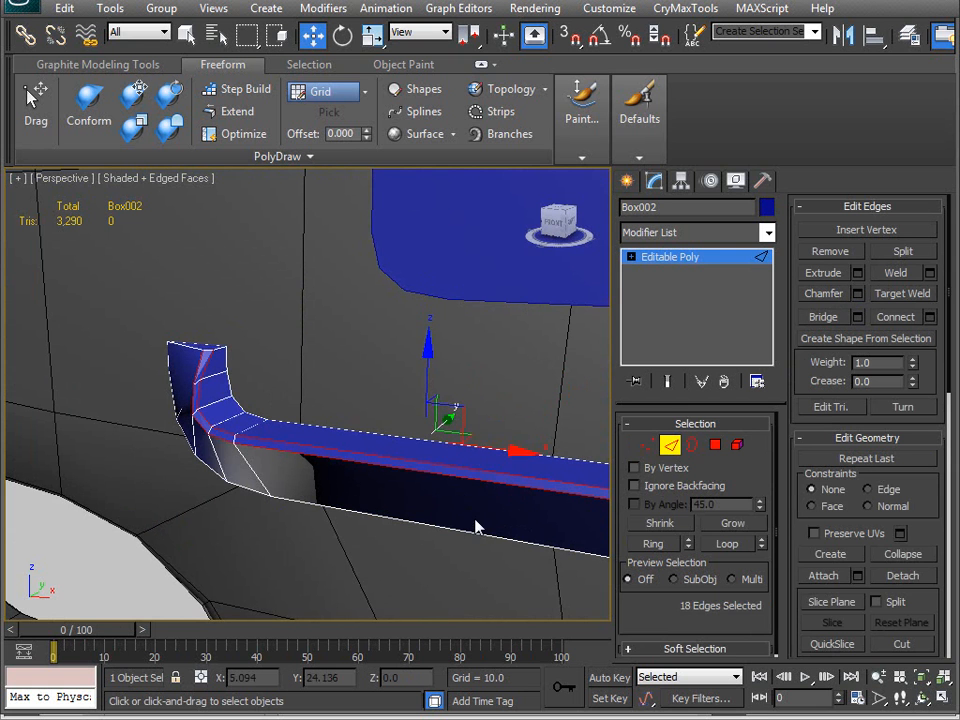
middle_click_drag(474, 525, 135, 415)
middle_click_drag(210, 462, 403, 387, "alt")
key("shift+z")
key("shift+z")
key("shift+z")
key("shift+z")
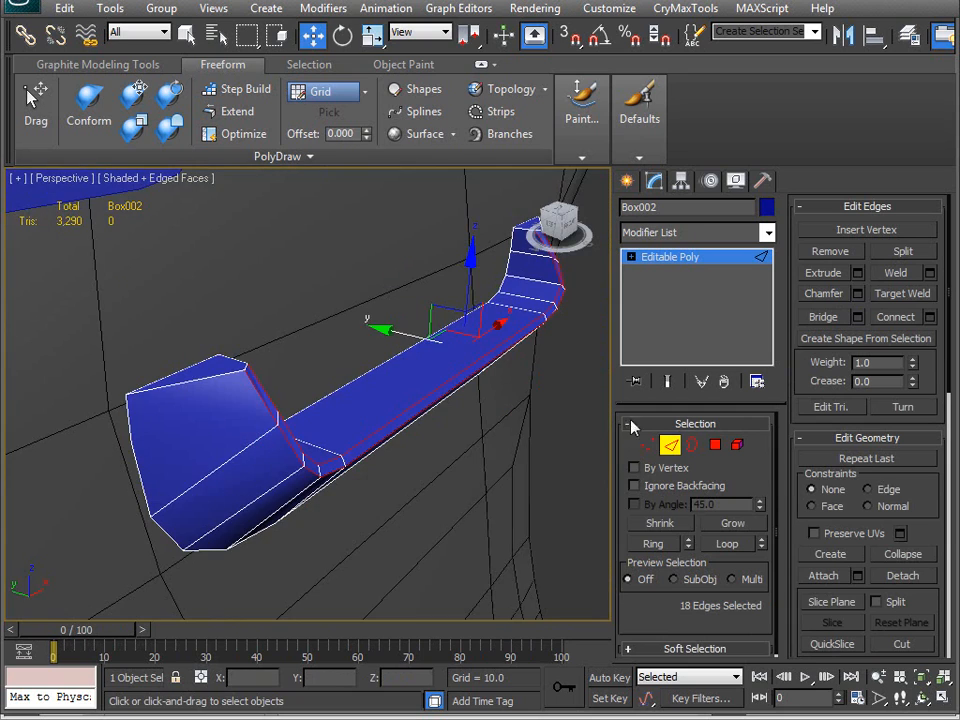
left_click(670, 445)
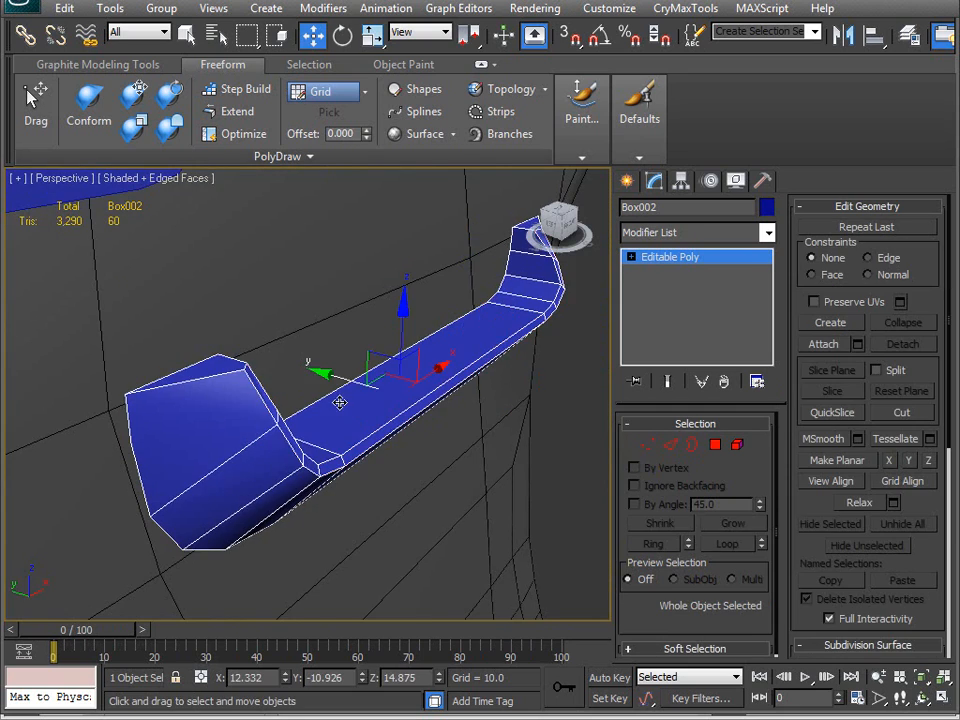
- Move the whole U-frame along Y into the grip's side, to about Y -5.72
scroll(340, 466, "down", 5)
left_click_drag(310, 425, 171, 410)
middle_click_drag(171, 410, 80, 430, "alt")
left_click_drag(414, 404, 414, 406)
middle_click_drag(414, 406, 284, 401, "alt")
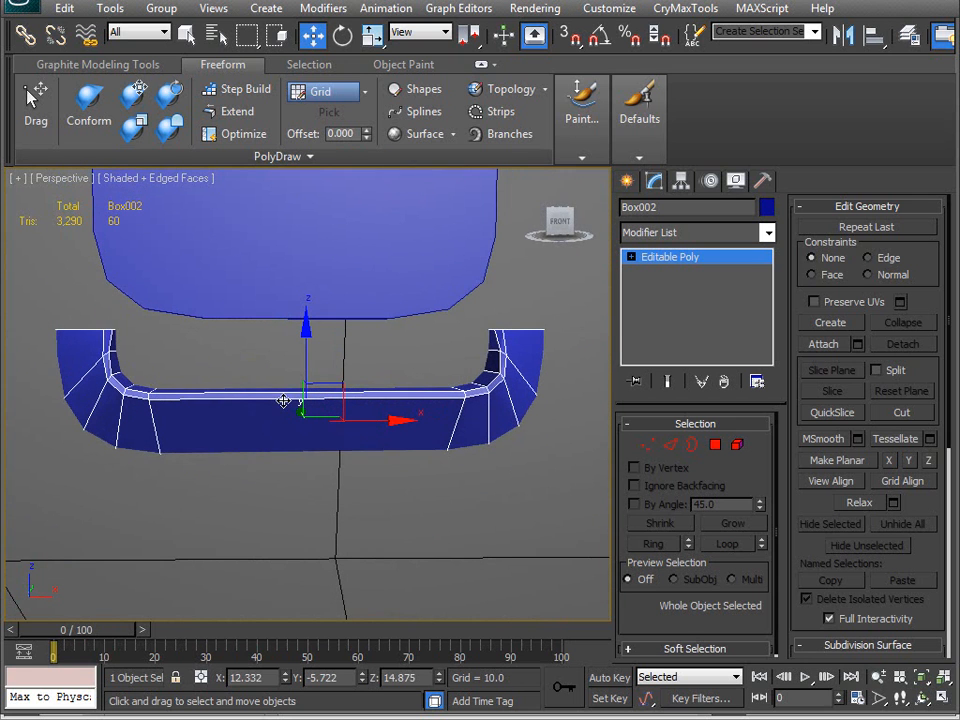
- Hide the Grip object and show the U-frame over the reference photo in the Front view
left_click(470, 388)
right_click(526, 459)
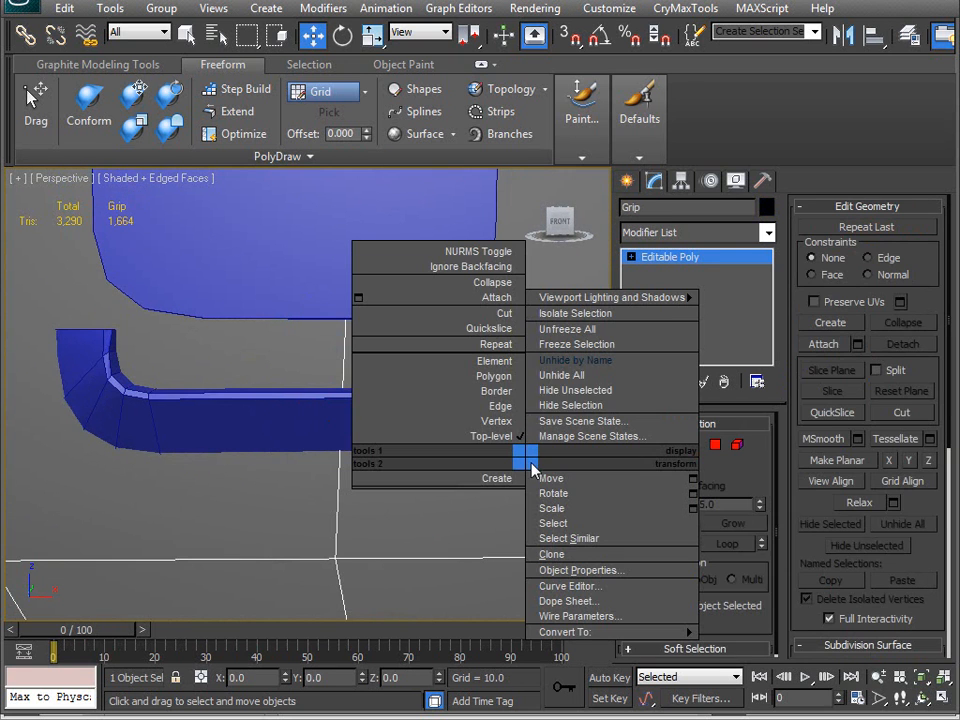
left_click(580, 405)
key("v")
key("f")
key("z")
scroll(327, 360, "up", 10)
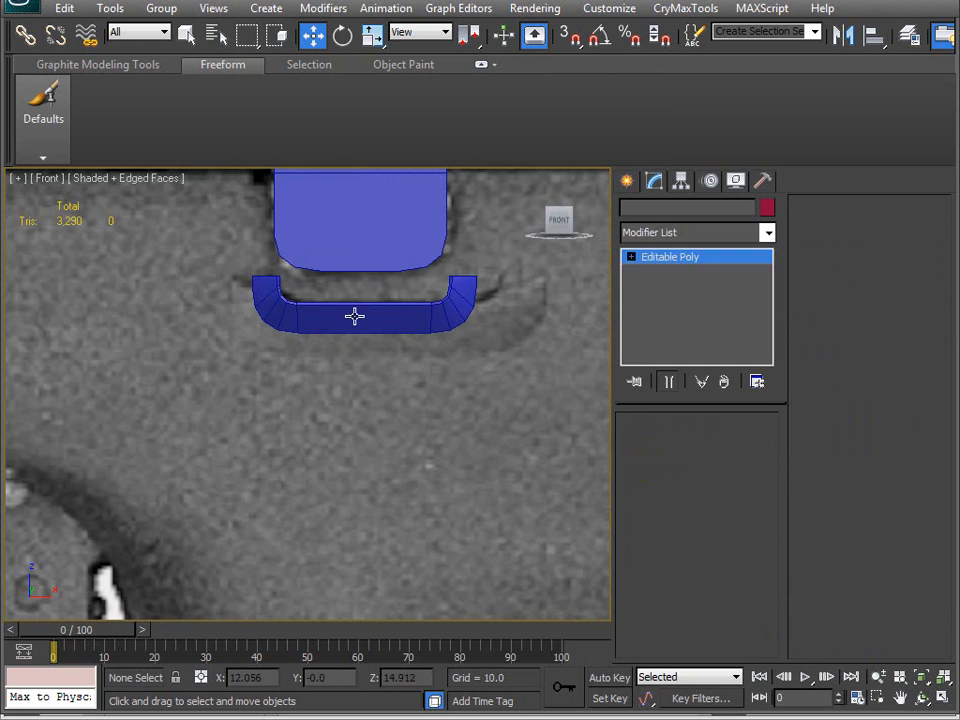
- Position the U-frame over the ledge in the reference photo and scale it up uniformly to the ledge's width
left_click(352, 317)
mouse_move(362, 262)
left_mouse_down()
mouse_move(364, 292)
mouse_move(369, 270)
left_mouse_up()
left_click_drag(418, 315, 450, 328)
key("r")
left_click_drag(424, 285, 461, 268)
middle_click_drag(439, 306, 432, 308)
- Slide the U-frame aside along X to compare it with the photographed ledge, and realign it over the ledge outline
key("w")
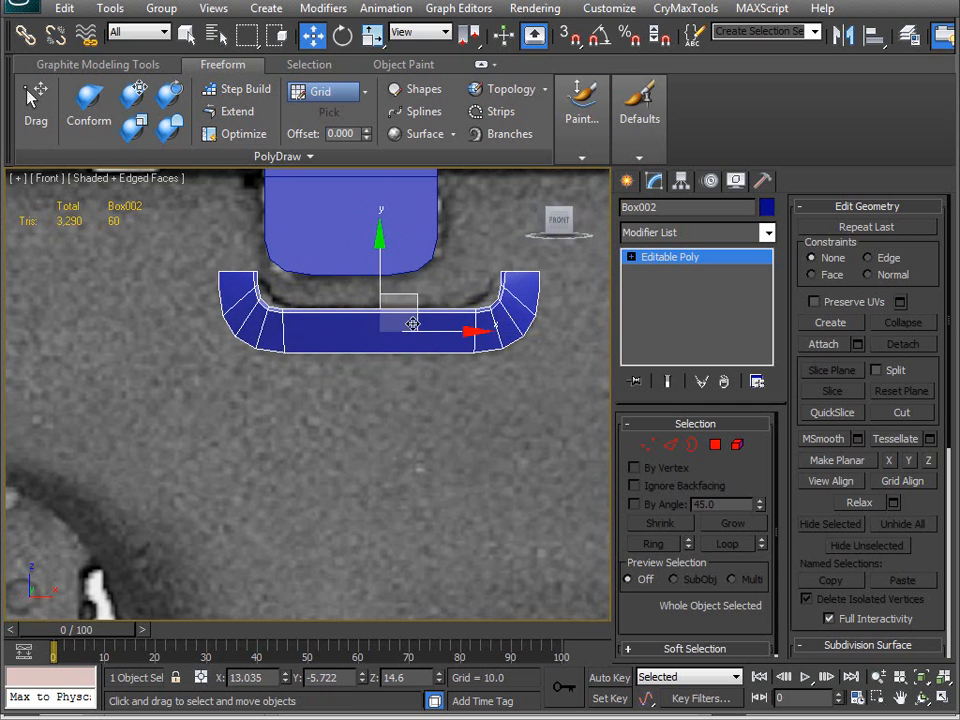
left_click_drag(442, 334, 203, 330)
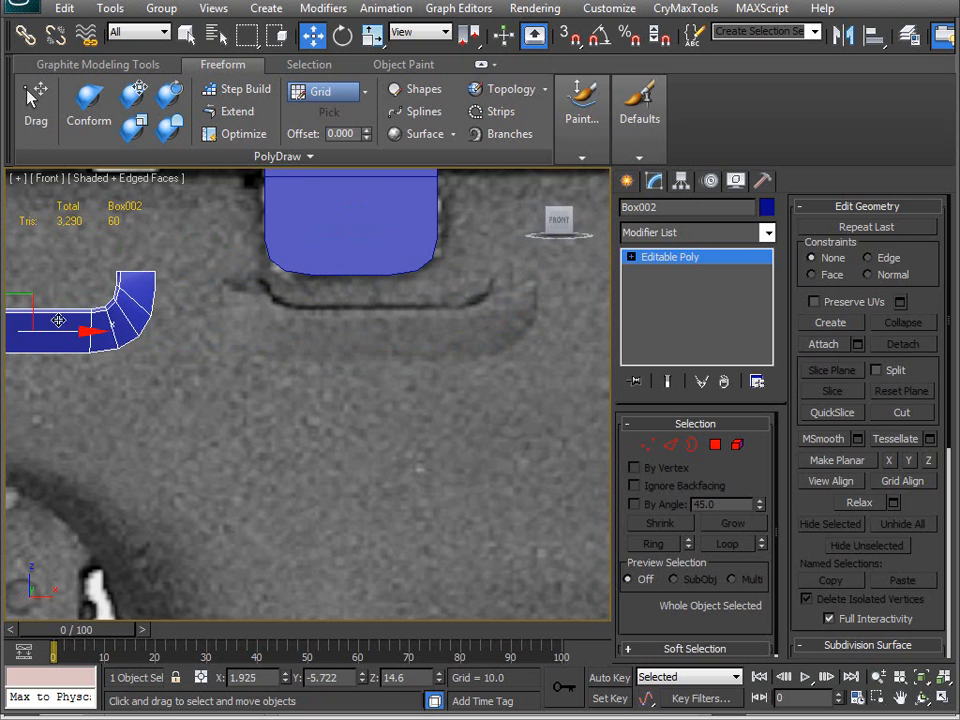
left_click_drag(58, 331, 422, 301)
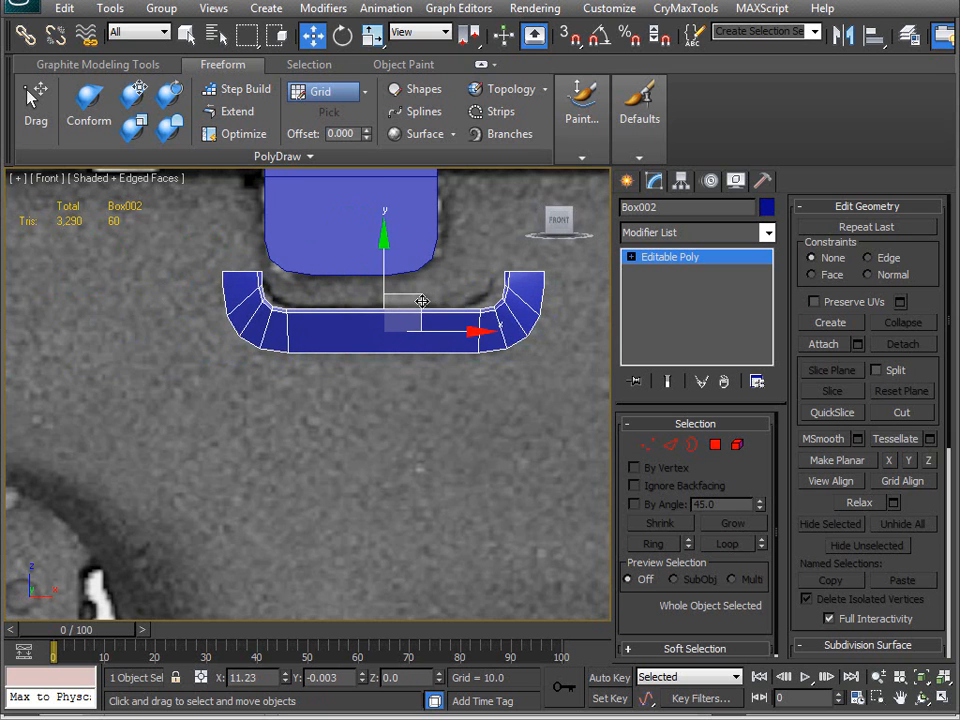
- Select the U-frame's vertices at its right end and move them inward along X to match the photographed ledge
key("1")
left_click_drag(533, 383, 533, 381)
mouse_move(565, 302)
left_mouse_down()
mouse_move(553, 302)
mouse_move(557, 317)
left_mouse_up()
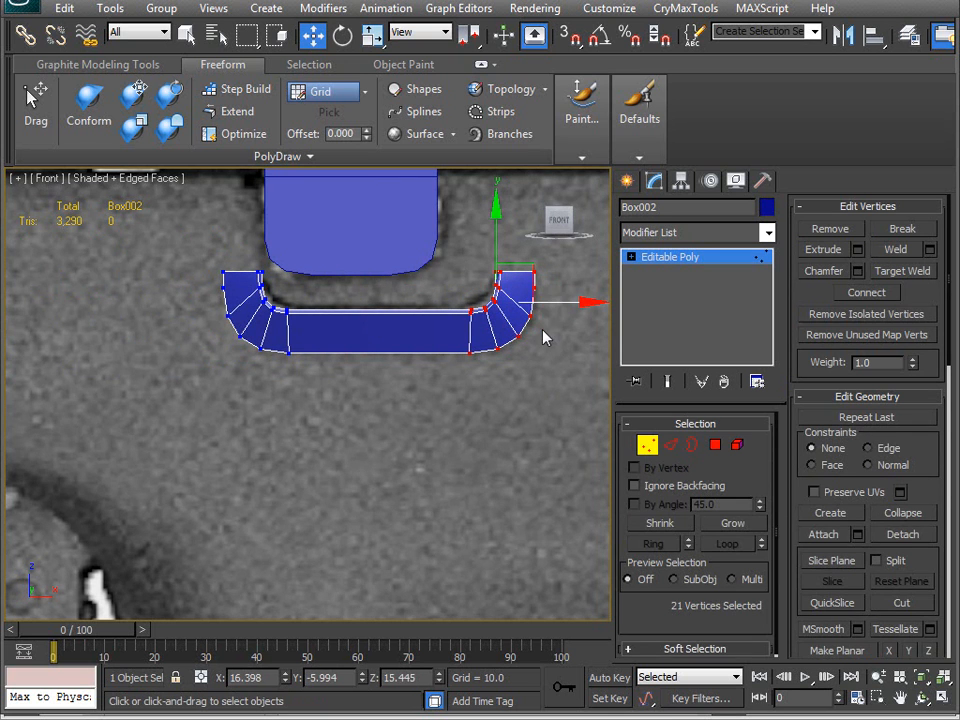
- Unhide all hidden objects in the Perspective view and leave vertex editing on the U-frame
key("p")
scroll(372, 372, "down", 5)
middle_click_drag(379, 387, 500, 423, "alt")
right_click(486, 390)
left_click(541, 306)
scroll(407, 396, "up", 3)
middle_click_drag(407, 396, 450, 438, "alt")
scroll(418, 371, "up", 4)
left_click(647, 445)
middle_click_drag(408, 400, 396, 371, "alt")
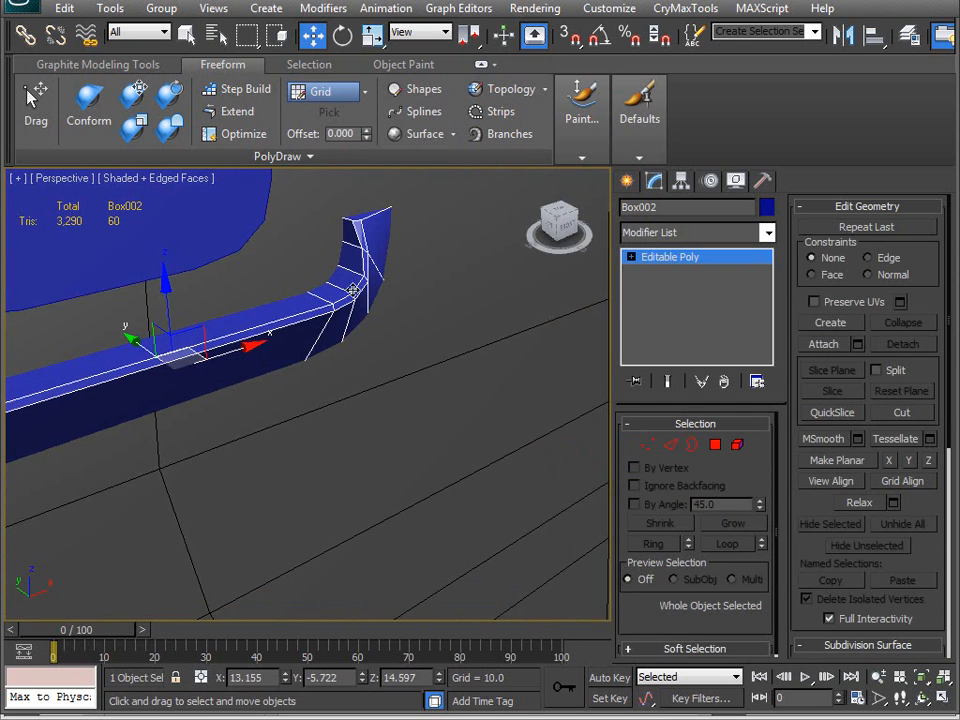
- Select the inner front vertex at each tip of the U-frame and move both along Y to about -6.03
key("1")
left_click(352, 222)
middle_click_drag(354, 214, 253, 393, "alt")
left_click(205, 367, "ctrl")
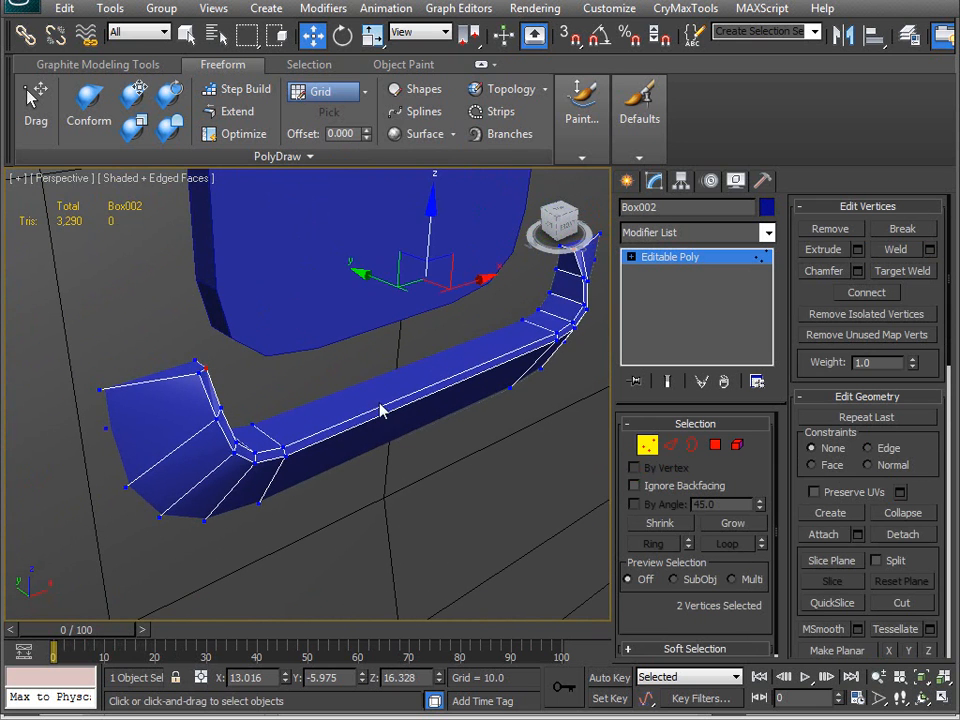
middle_click_drag(375, 407, 414, 371, "alt")
scroll(414, 371, "up", 6)
middle_click_drag(446, 434, 157, 422, "alt")
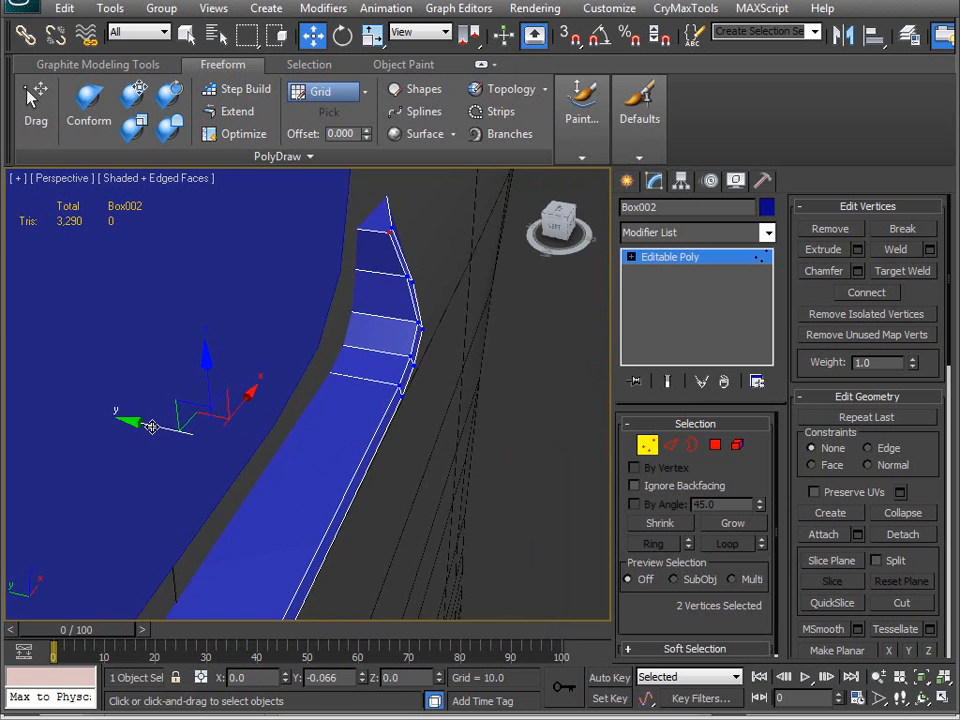
- Set the constraint to Edge and slide the U-frame's right inner tip vertex along its edge to about X 16.49
middle_click_drag(377, 343, 326, 465, "alt")
scroll(295, 487, "up", 3)
left_click(240, 461)
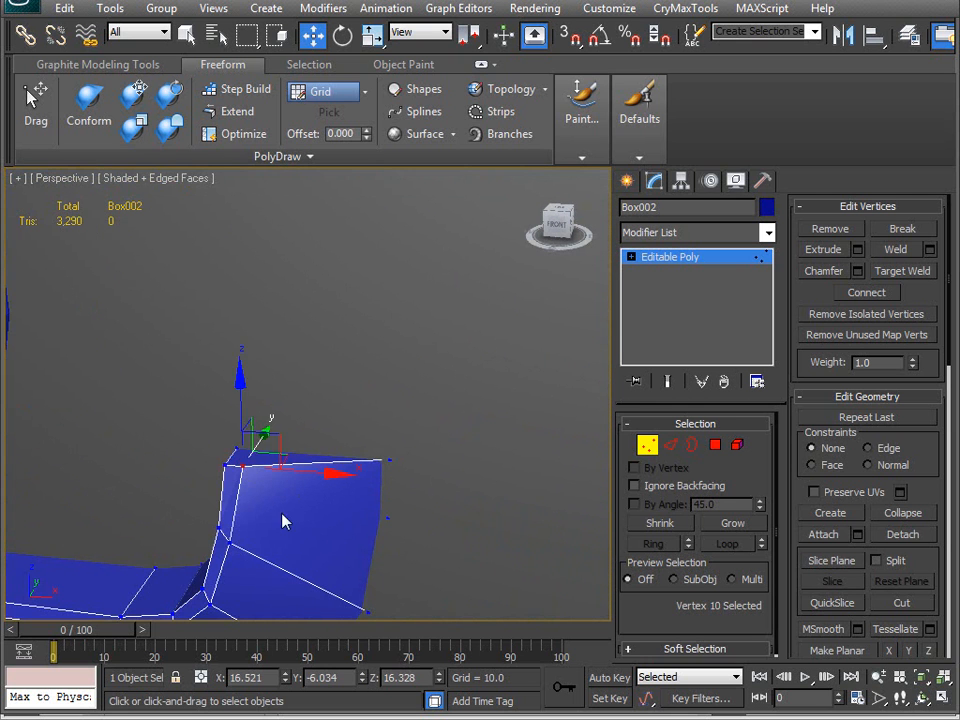
middle_click_drag(249, 476, 537, 508)
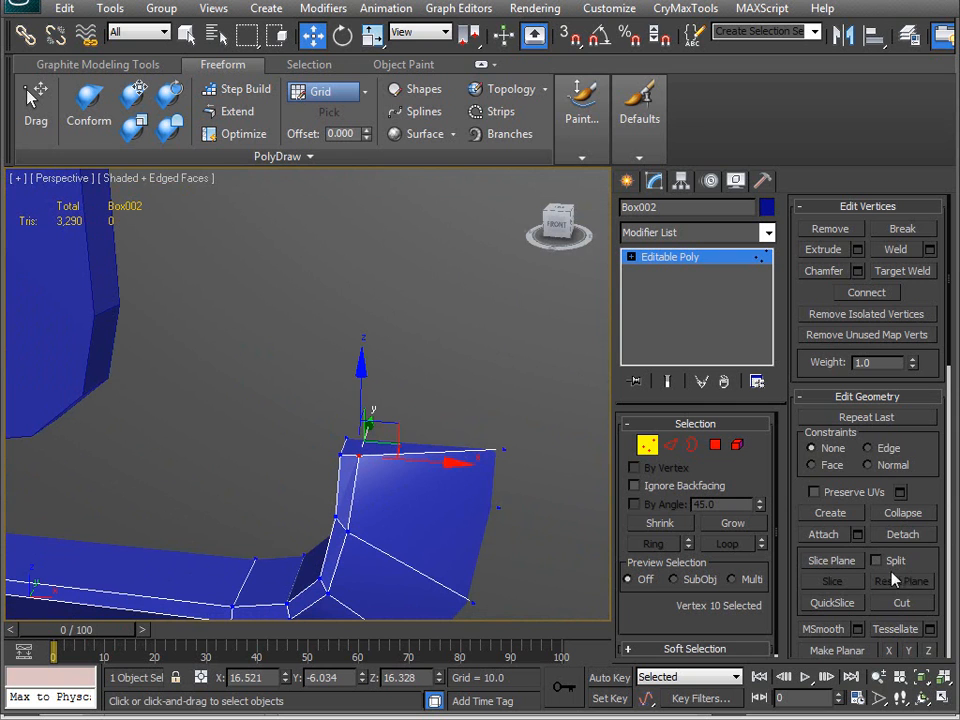
left_click(887, 450)
left_click_drag(443, 465, 440, 462)
middle_click_drag(29, 441, 367, 430)
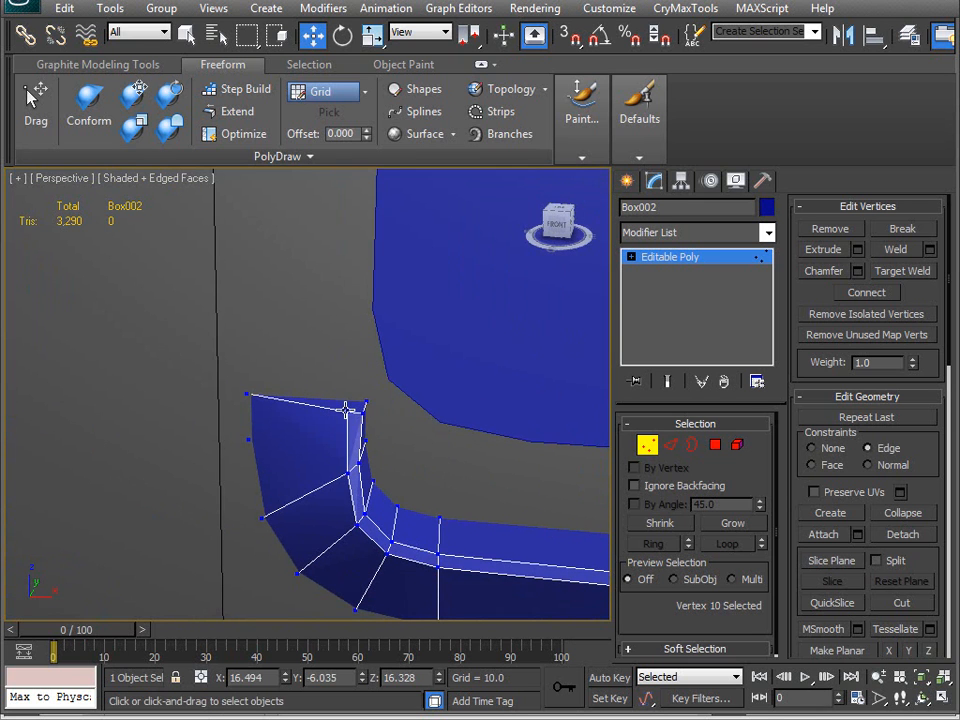
- Slide the left inner tip vertex along its edge to about X 9.54, reset the constraint to None and leave vertex editing
left_click(348, 409)
left_click_drag(405, 415, 407, 415)
mouse_move(407, 415)
middle_mouse_down("alt")
mouse_move(364, 429)
mouse_move(377, 443)
mouse_move(337, 487)
mouse_move(326, 476)
mouse_move(360, 426)
mouse_move(347, 431)
mouse_move(332, 474)
mouse_move(450, 466)
middle_mouse_up("alt")
left_click(811, 448)
middle_click_drag(381, 430, 593, 474, "alt")
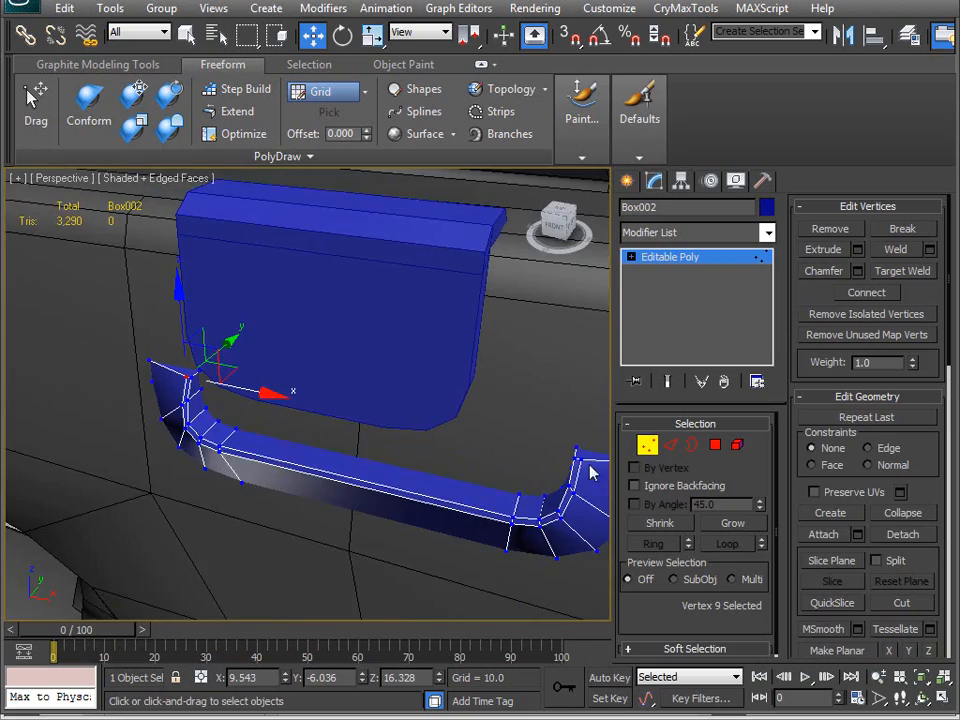
left_click(656, 452)
- Create a box with AutoGrid on the side of the grip, about 5.04 long, 3.25 wide and 3.67 high
middle_click_drag(400, 430, 363, 355, "alt")
scroll(317, 413, "down", 3)
middle_click_drag(328, 414, 365, 353, "alt")
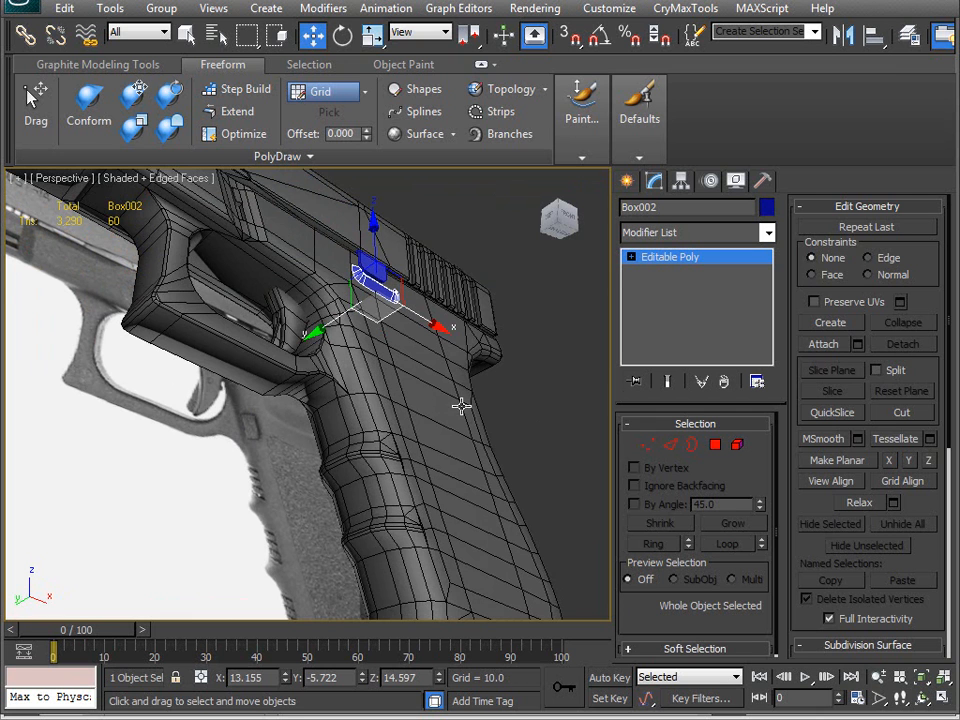
middle_click_drag(513, 281, 443, 338, "alt")
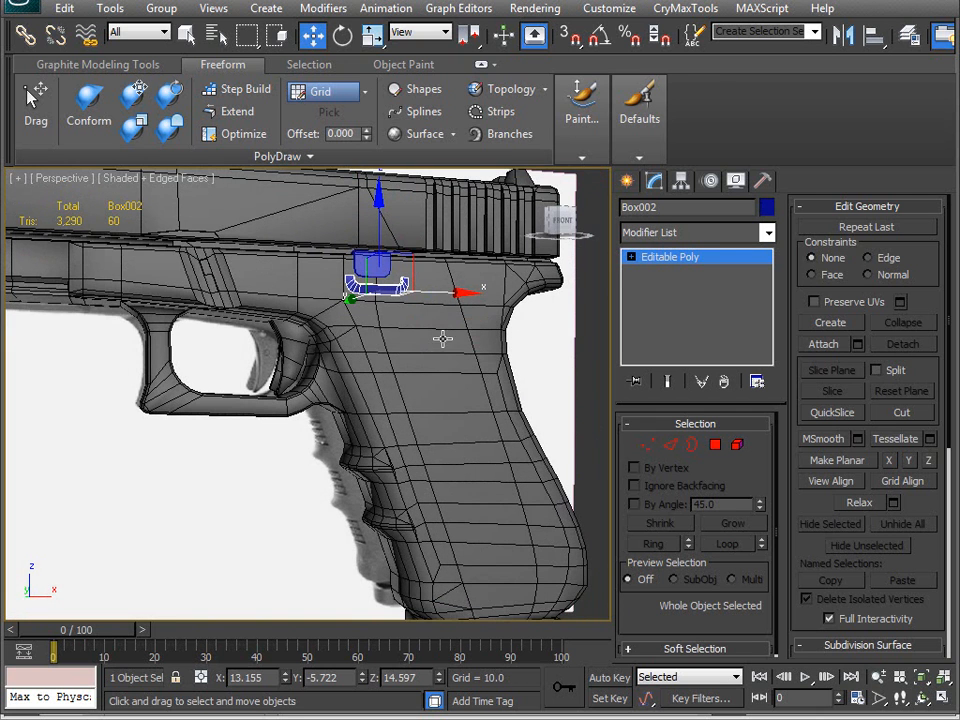
left_click(626, 183)
left_click(660, 301)
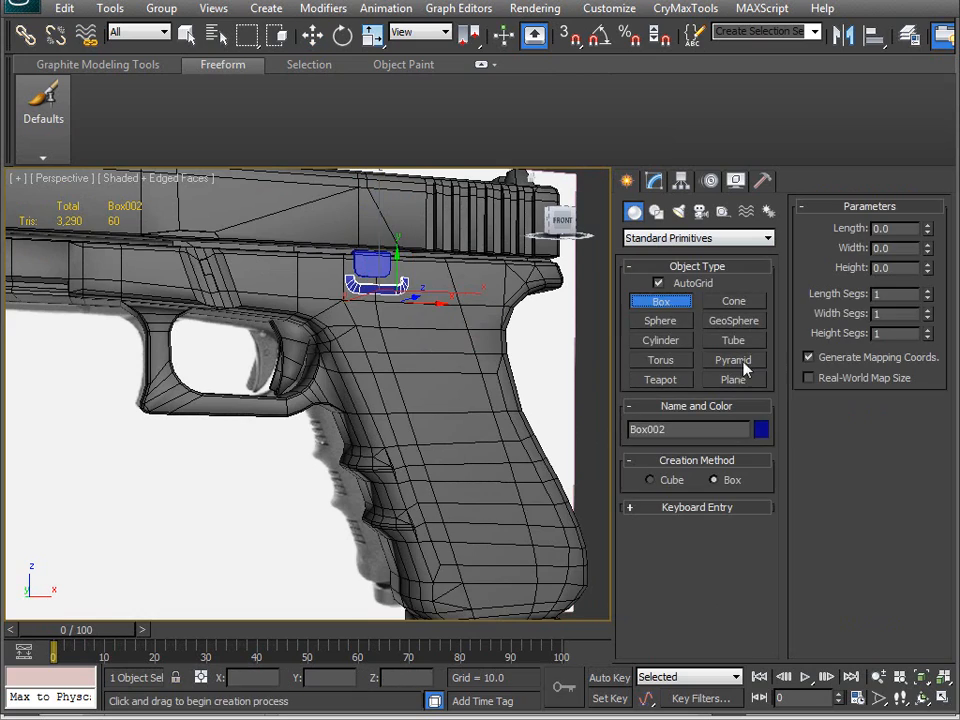
middle_click_drag(328, 395, 285, 366, "alt")
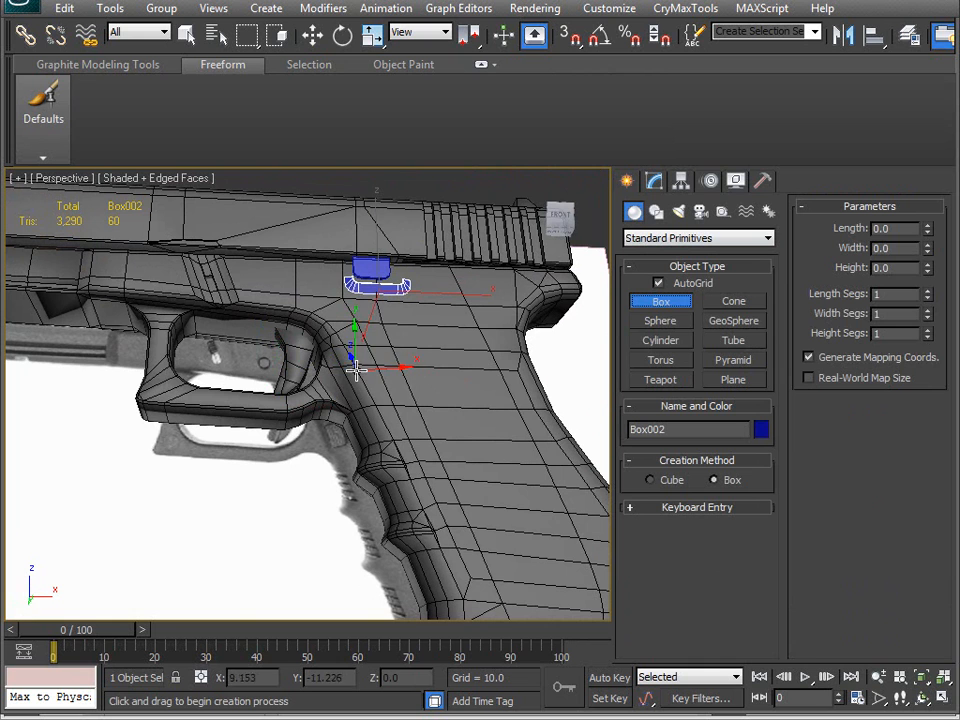
left_click_drag(435, 377, 462, 405)
left_click(452, 362)
right_click(472, 453)
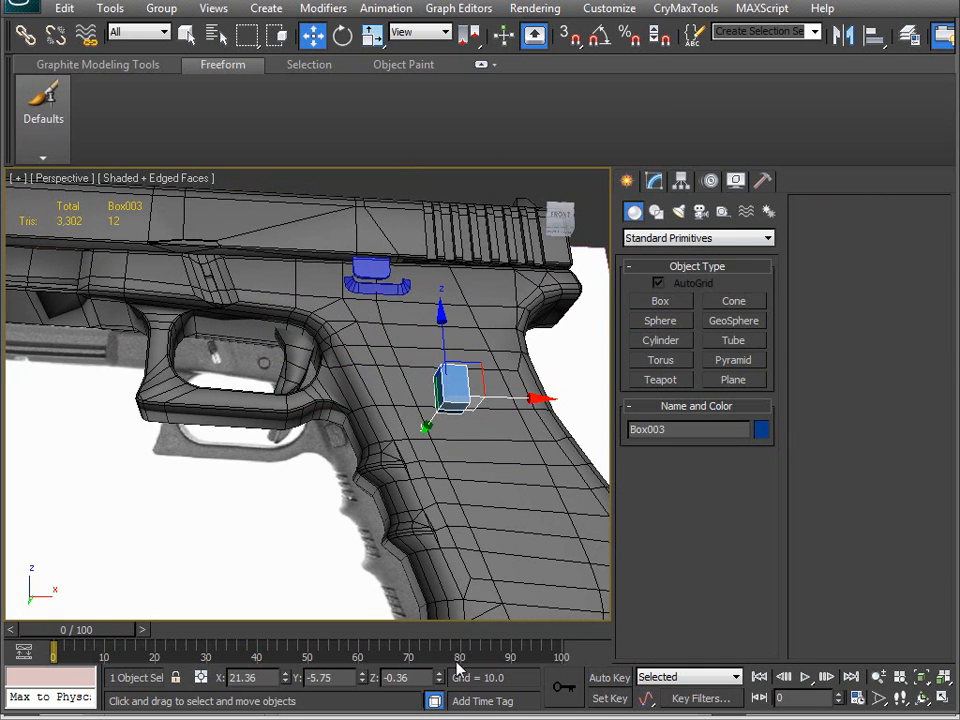
- Rotate the new box to -20 degrees about Y with angle snap on, and move it behind the trigger guard
key("e")
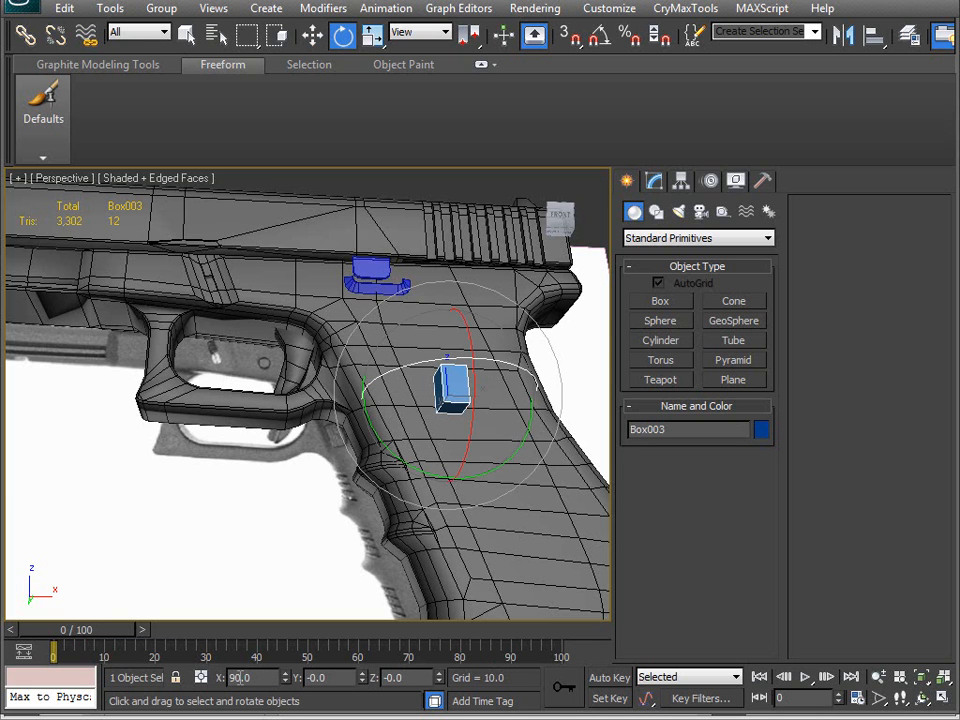
middle_click_drag(485, 471, 399, 506, "alt")
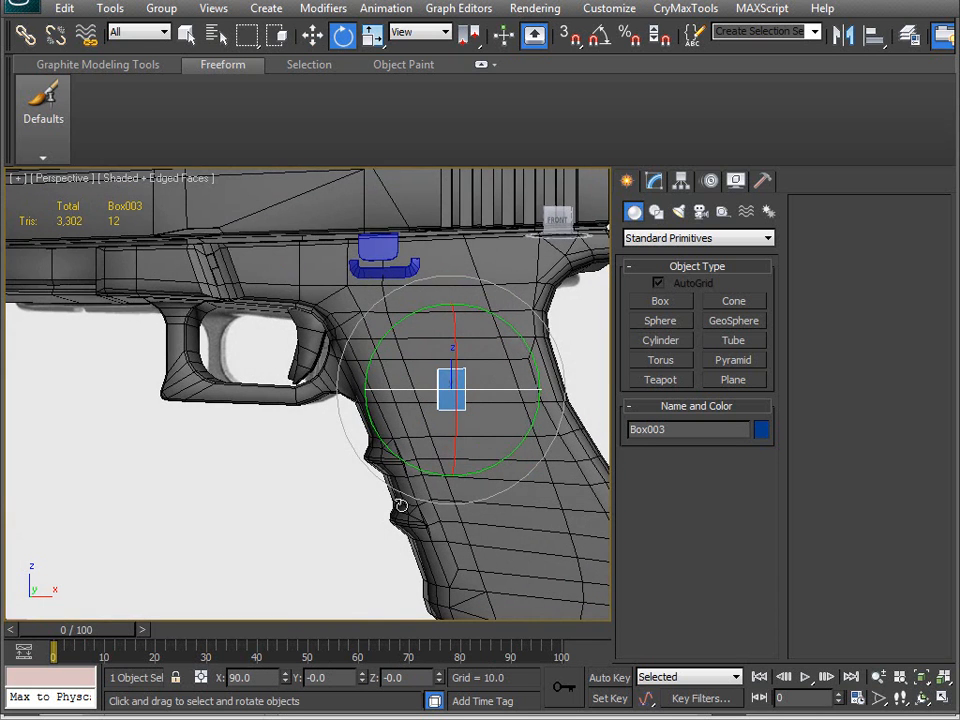
left_click(599, 36)
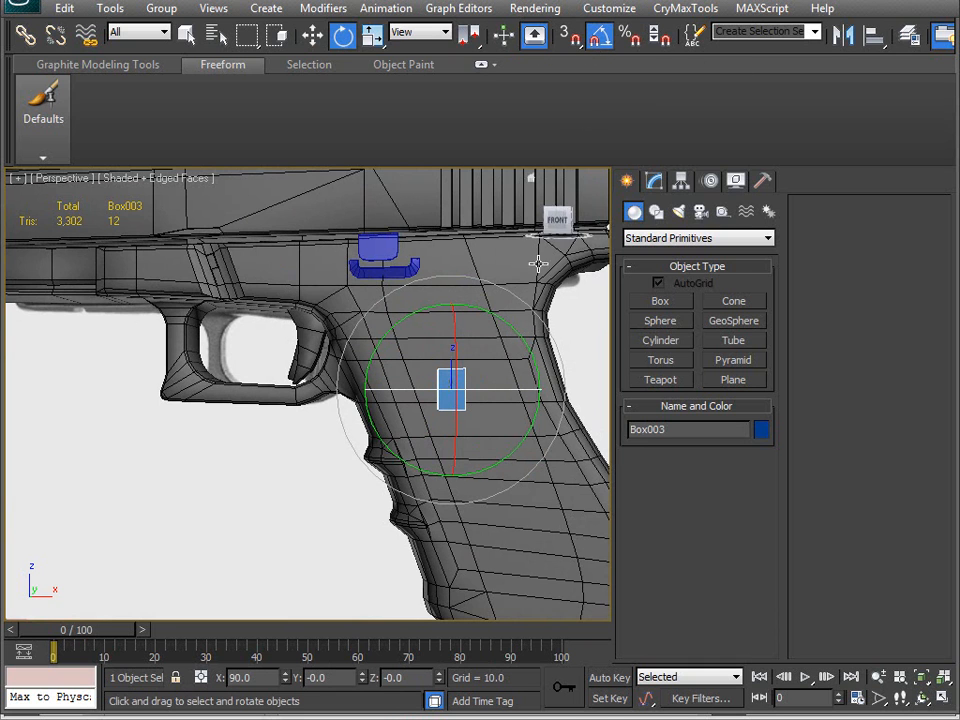
left_click_drag(539, 289, 399, 337)
key("w")
middle_click_drag(399, 337, 437, 459, "alt")
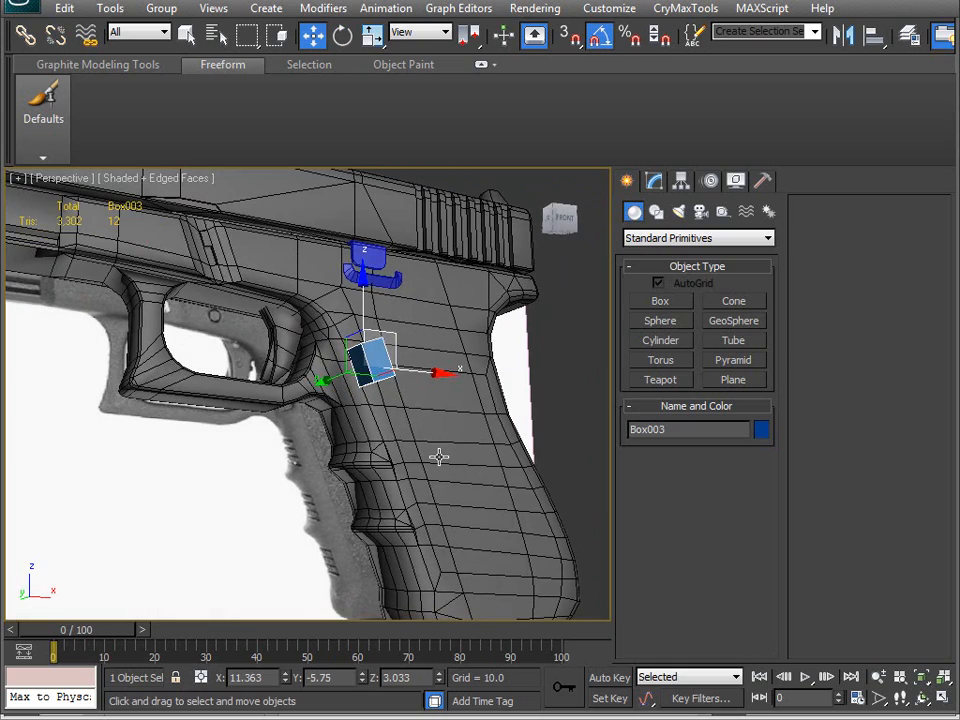
- Make the Grip see-through and, in the Front view, move the box aside to about X 15.68, Z 3.28
left_click(439, 457)
key("alt+x")
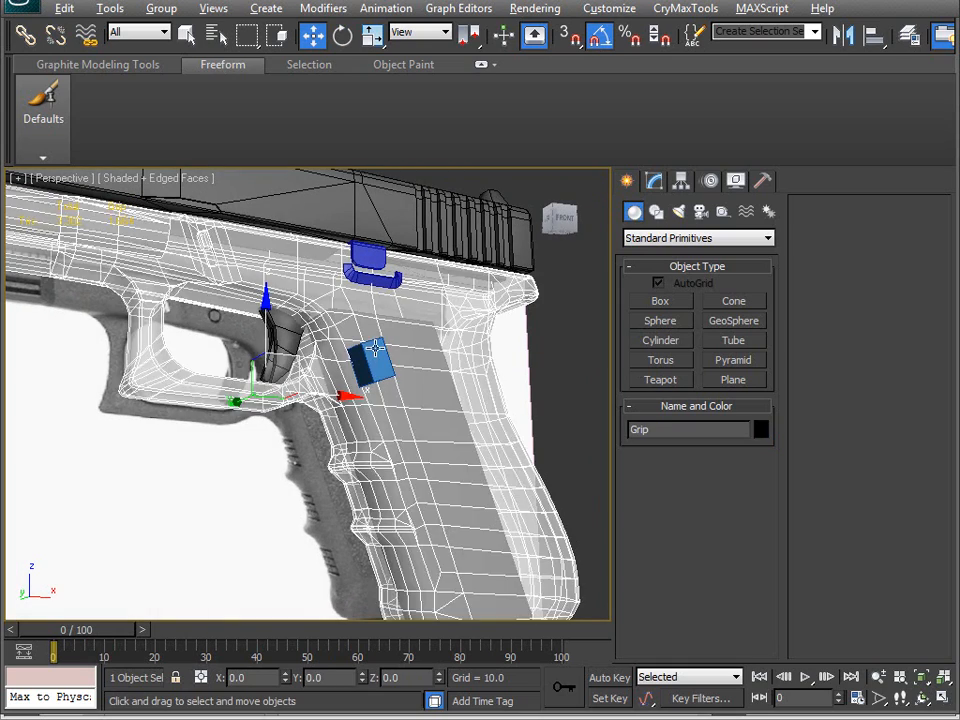
left_click(372, 362)
key("v")
key("f")
key("z")
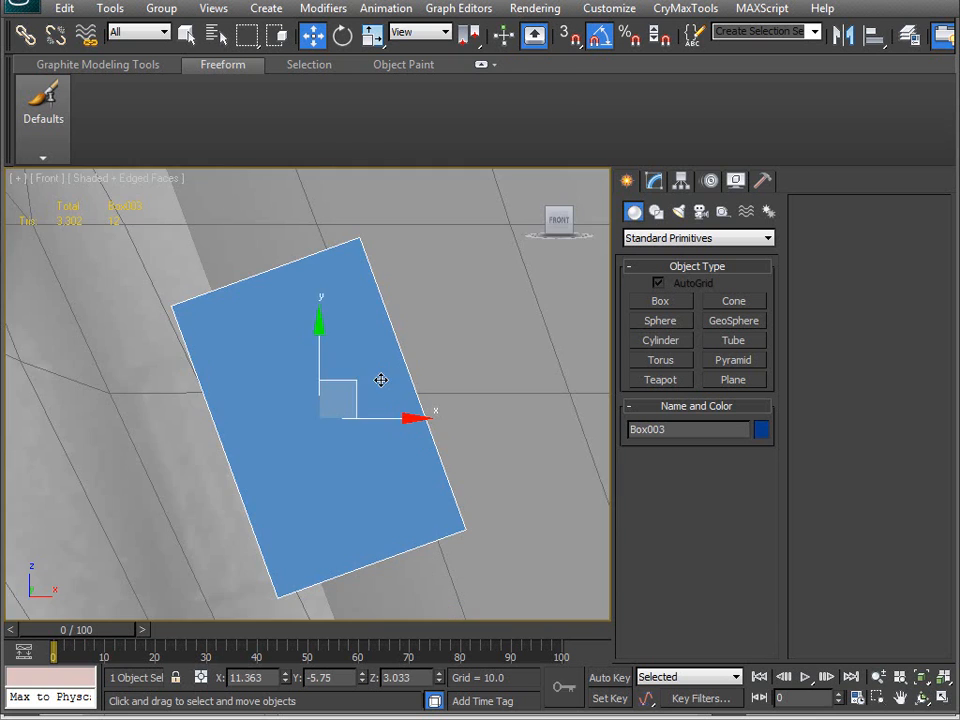
scroll(326, 429, "down", 8)
scroll(326, 429, "up", 6)
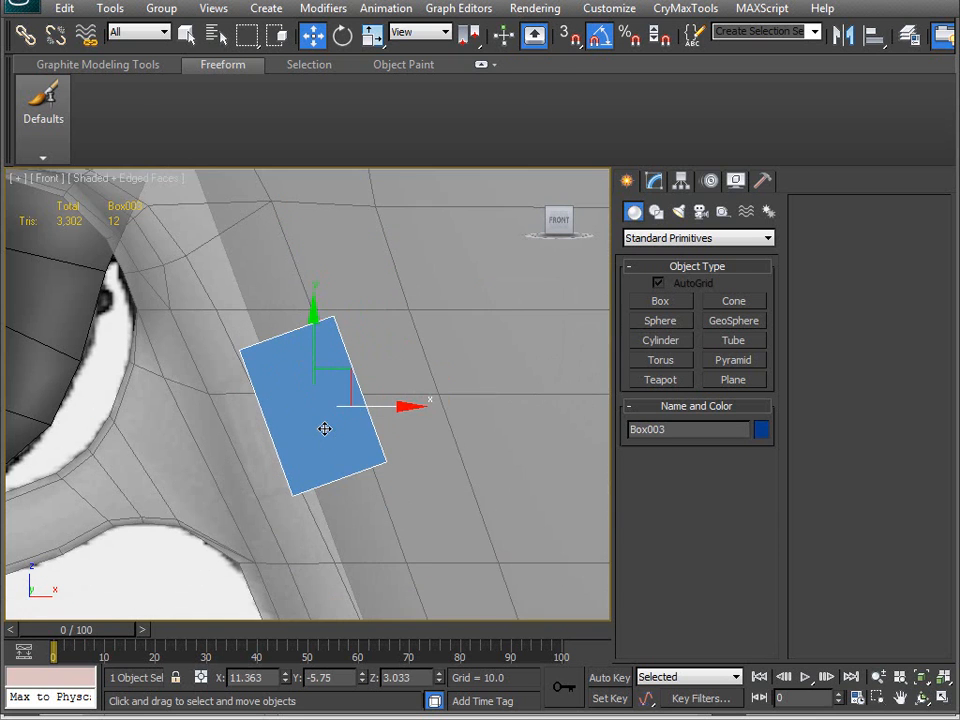
middle_click_drag(326, 429, 341, 412)
left_click_drag(371, 331, 518, 341)
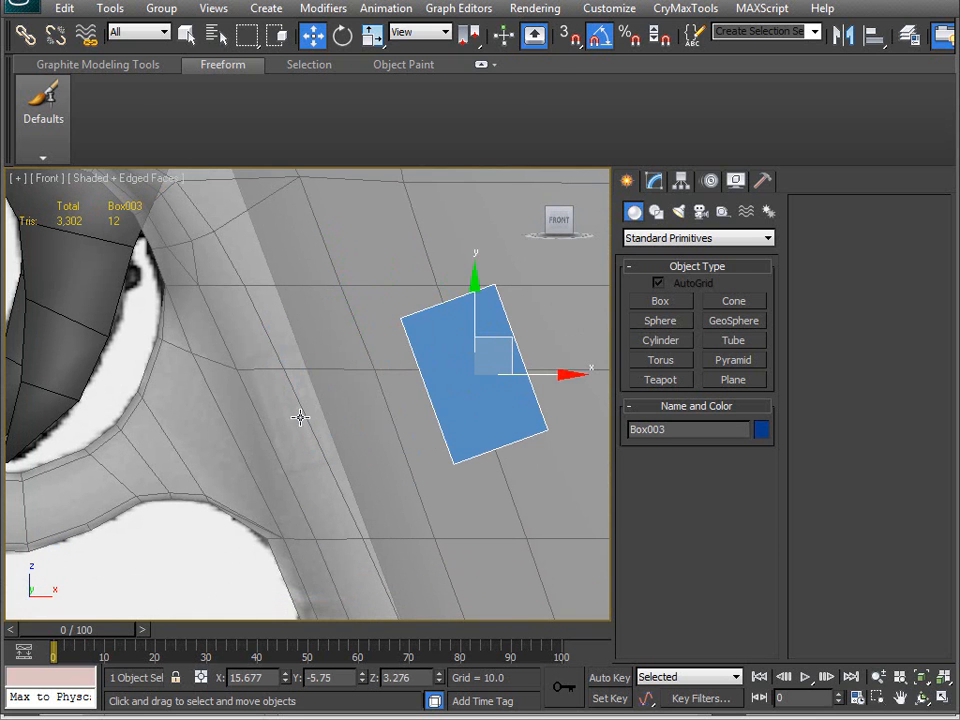
- Hide the Grip and Extras objects to expose the reference photo behind the box
left_click(336, 448)
right_click(335, 446)
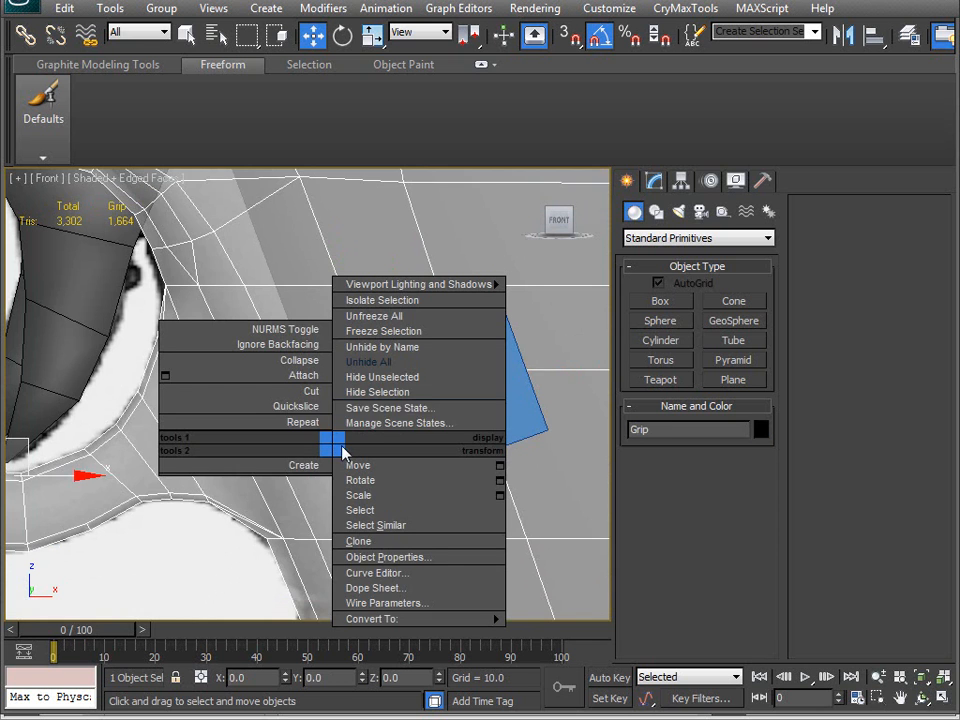
left_click(396, 394)
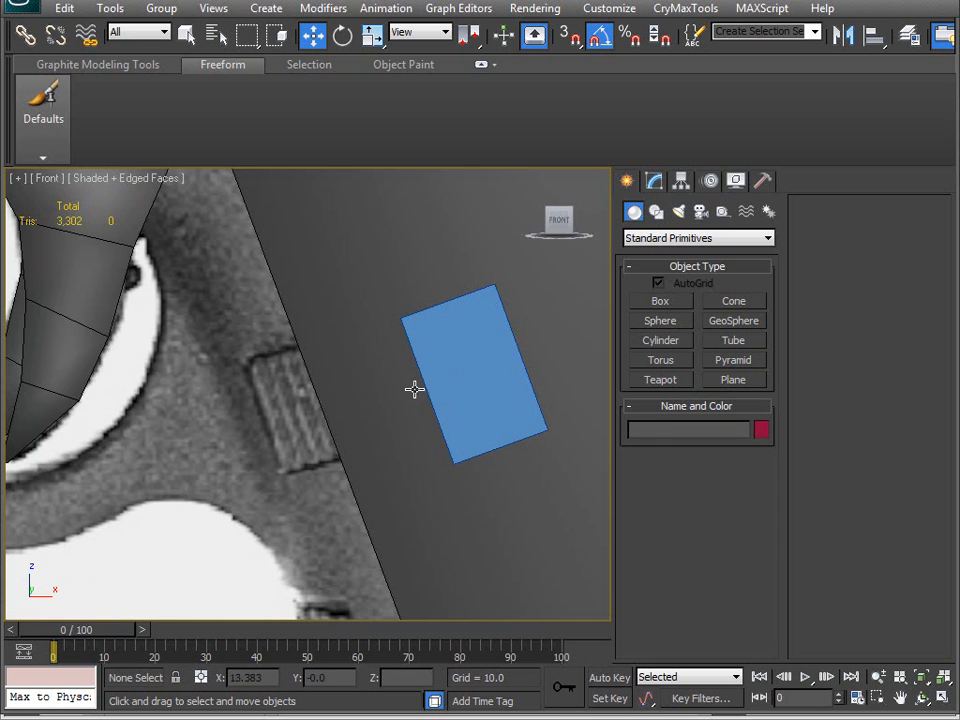
left_click(344, 389)
right_click(340, 386)
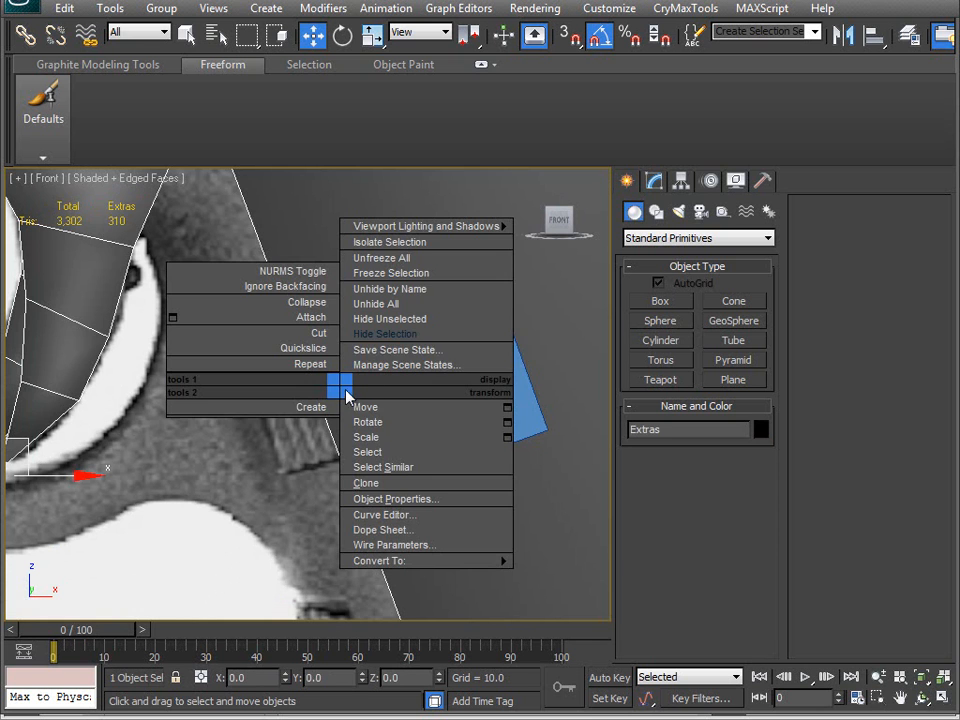
left_click(401, 336)
- Move the box beside the photographed ribbed button and rotate it freely to match the button's slant, about -16.4 degrees
left_click(471, 380)
left_click_drag(511, 341, 424, 348)
key("e")
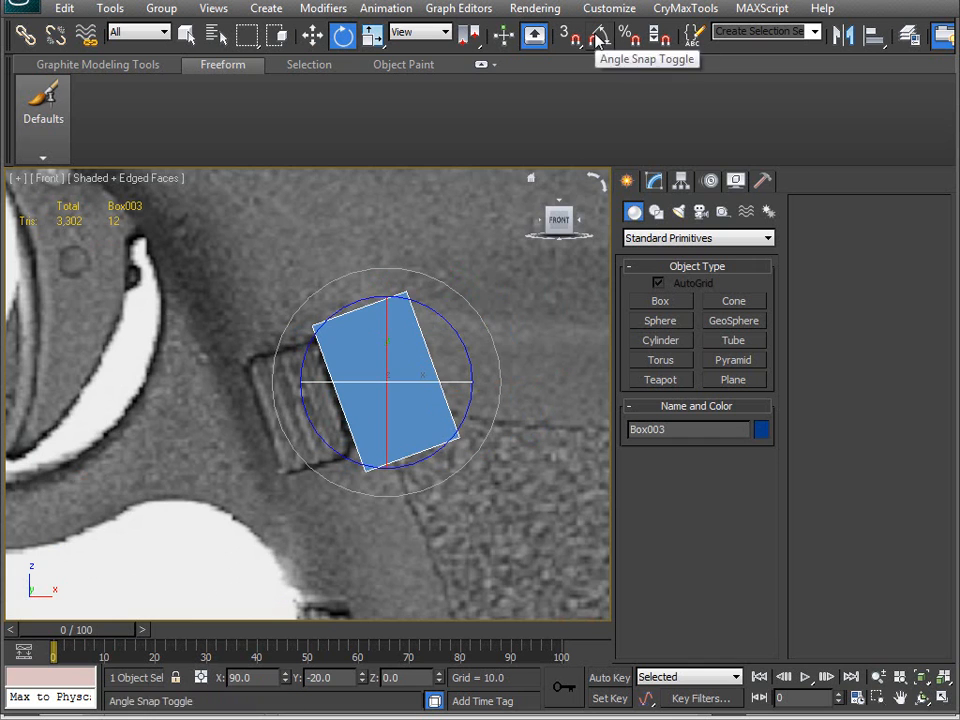
left_click_drag(442, 312, 450, 318)
- Resize the box to length 3.96 and width 2.534, and move it over the photographed button, to about X 10.01, Z 2.19
left_click(654, 180)
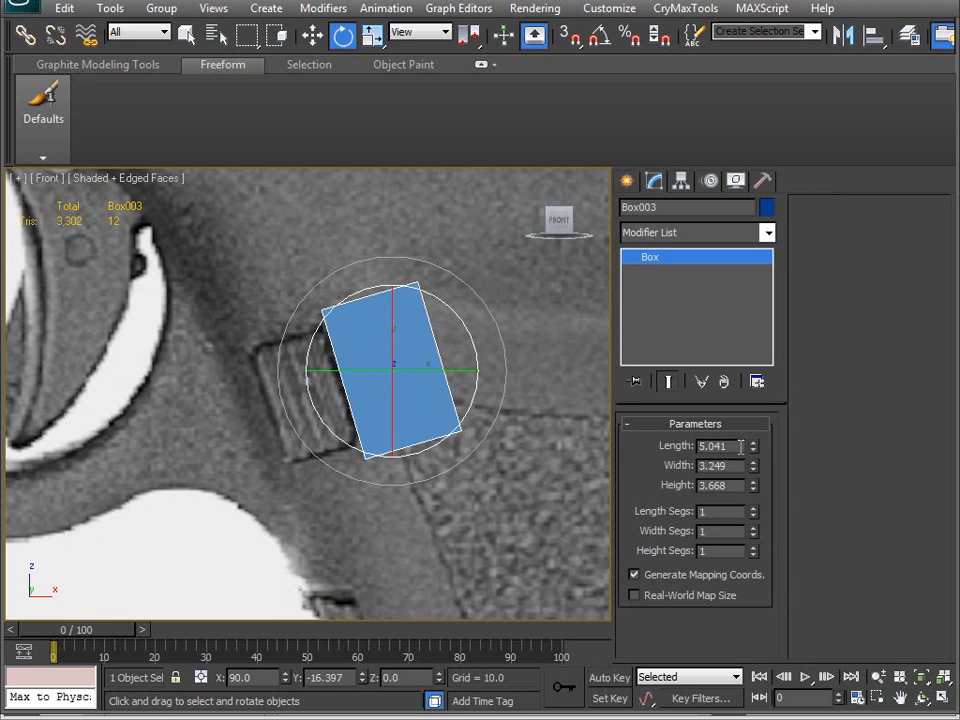
left_click_drag(754, 449, 754, 468)
key("w")
left_click_drag(429, 335, 360, 434)
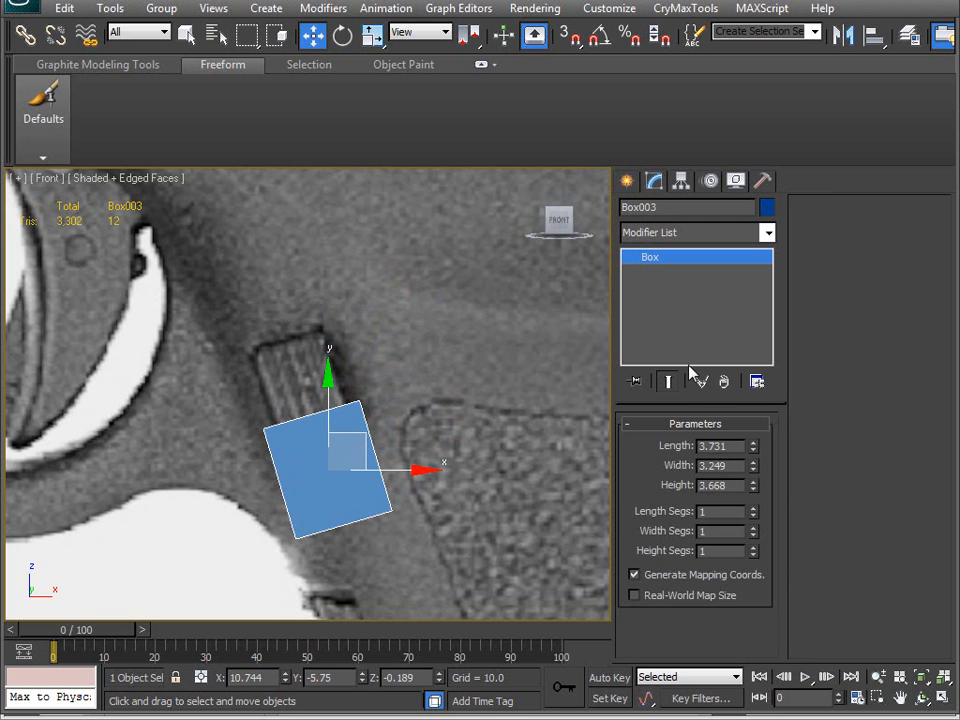
left_click_drag(755, 449, 751, 474)
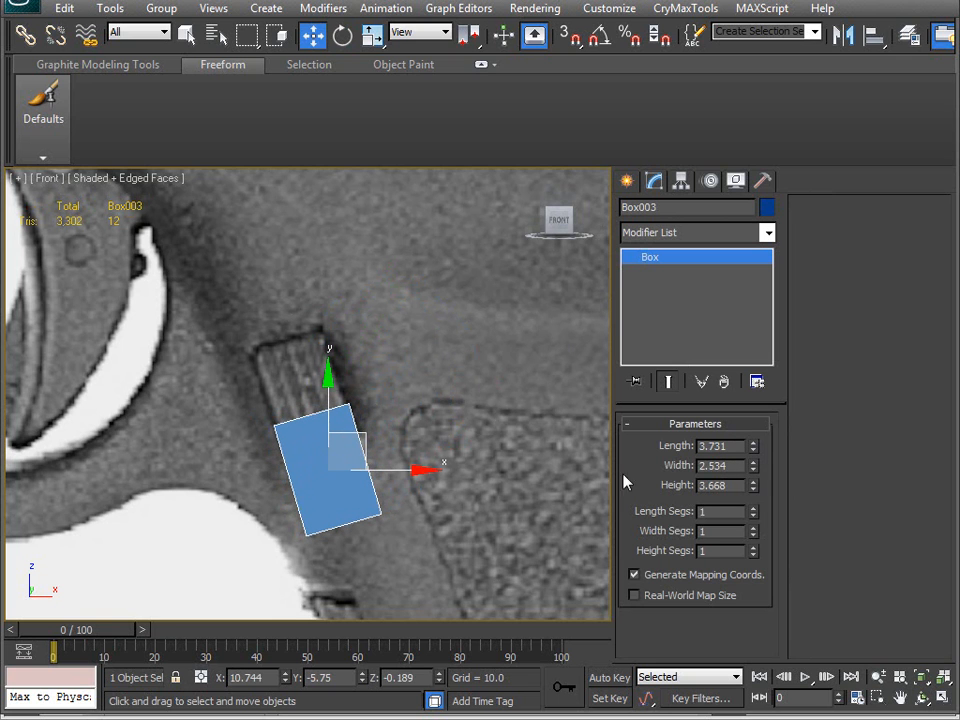
middle_click_drag(339, 418, 345, 416)
left_click_drag(368, 432, 343, 358)
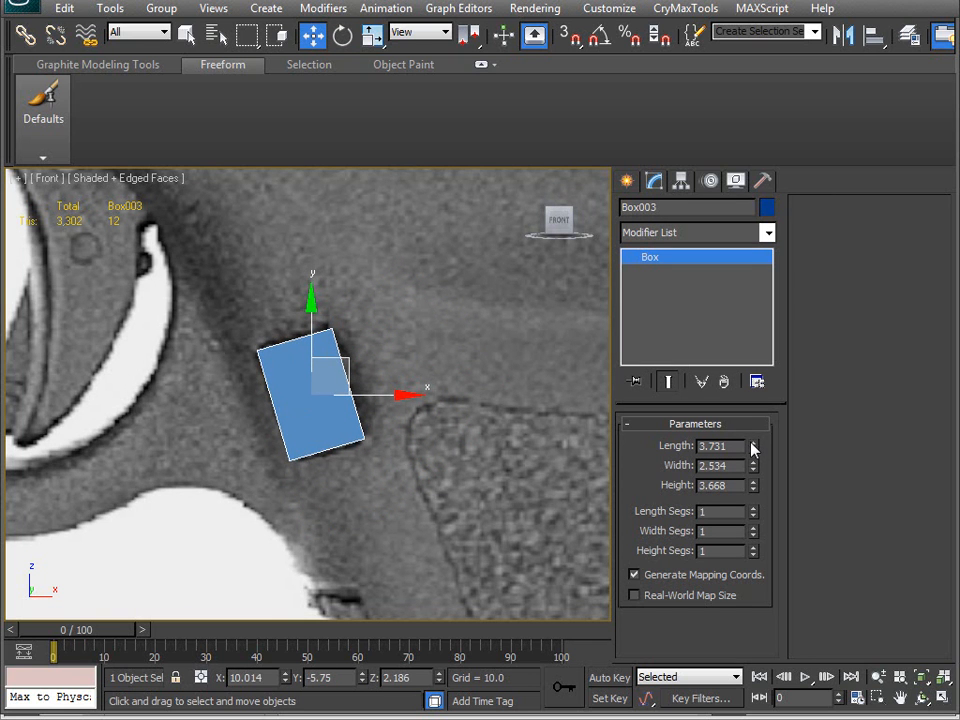
scroll(339, 381, "down", 5)
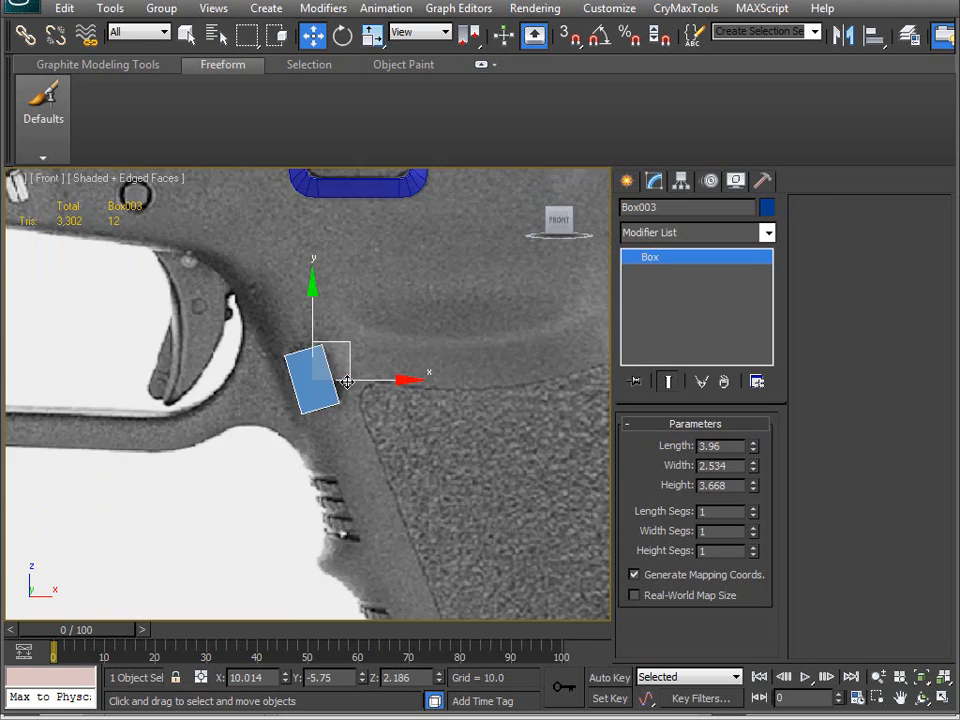
- Unhide only the Grip object by name and select it in the Perspective view
right_click(449, 344)
left_click(492, 251)
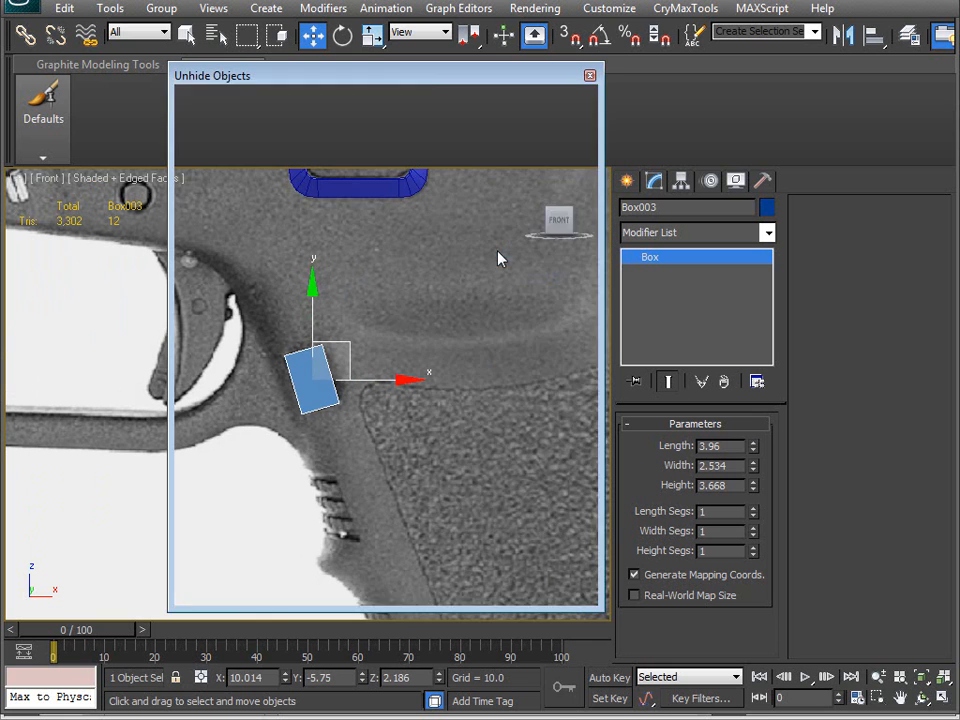
left_click(233, 204)
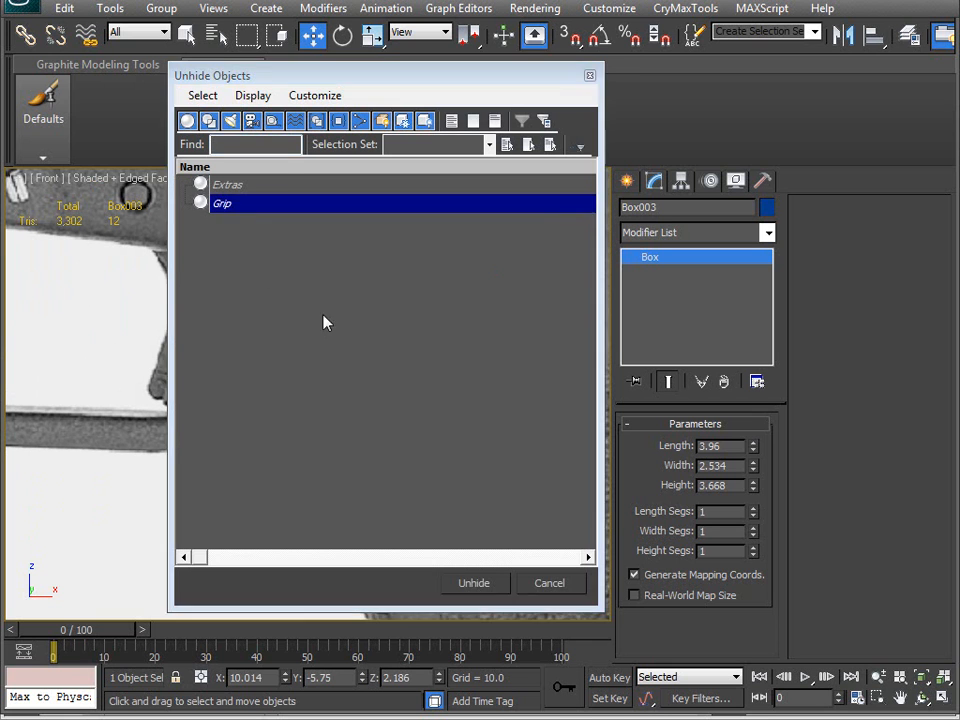
left_click(476, 583)
middle_click_drag(297, 460, 414, 428, "alt")
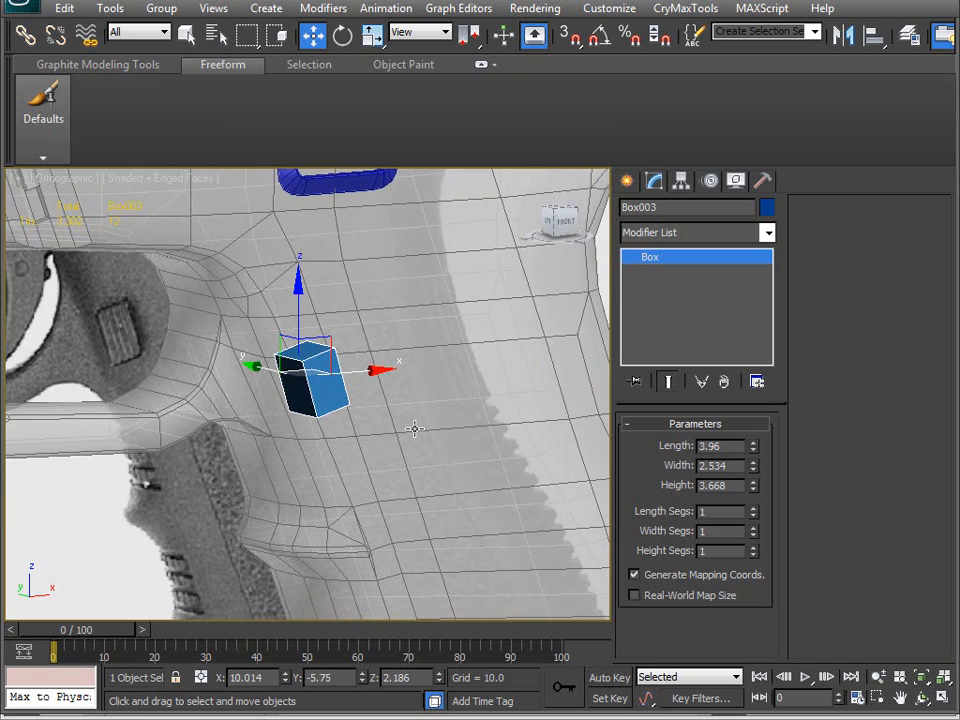
key("p")
key("z")
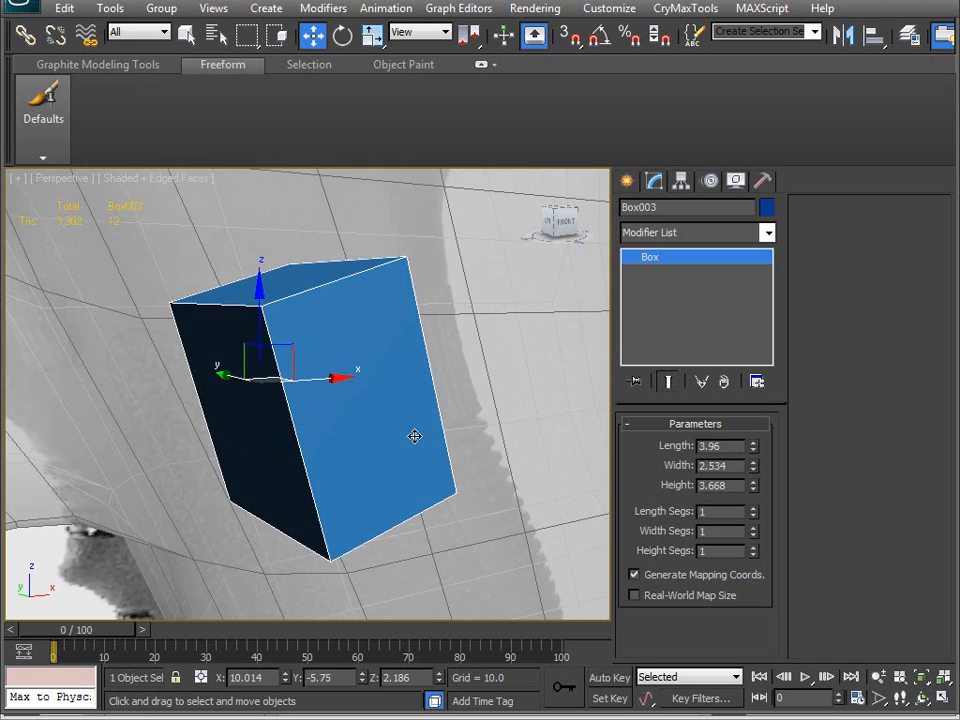
scroll(414, 428, "down", 5)
left_click(429, 419)
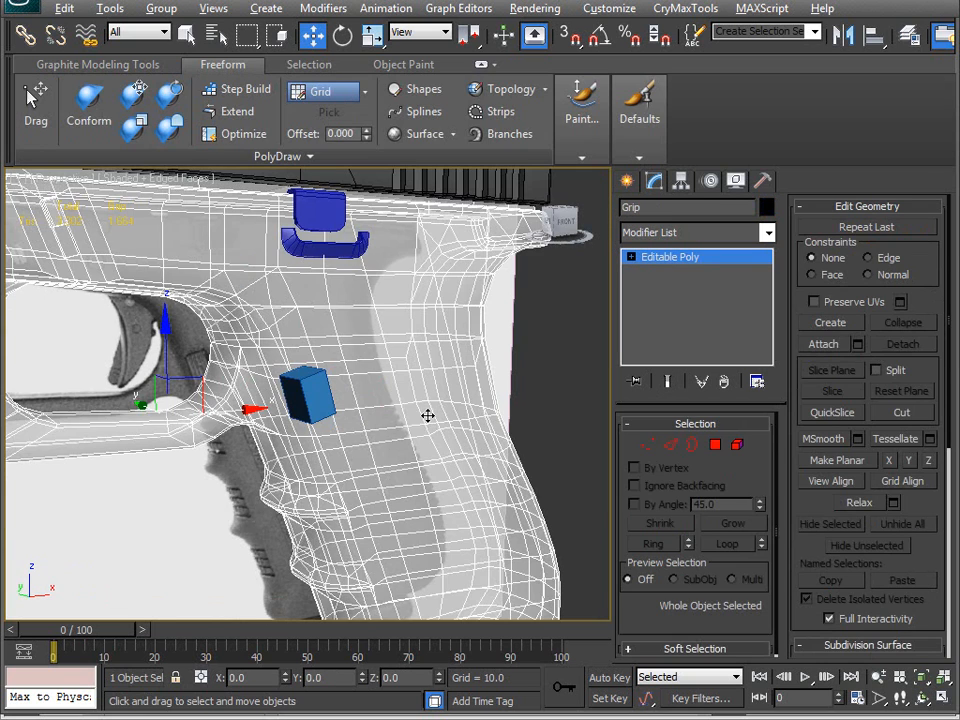
- Move the box along Y into the grip, to about Y -4.26, and convert it to an editable poly
middle_click_drag(427, 415, 364, 499, "alt")
left_click(290, 369)
scroll(257, 397, "up", 3)
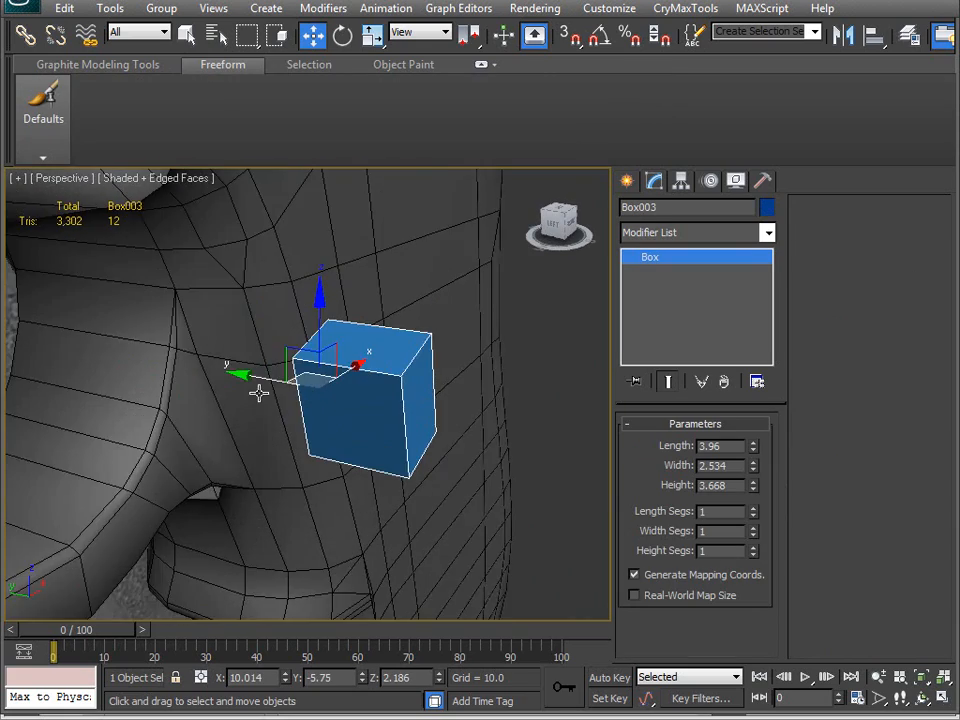
left_click_drag(270, 382, 231, 378)
middle_click_drag(262, 400, 281, 396, "alt")
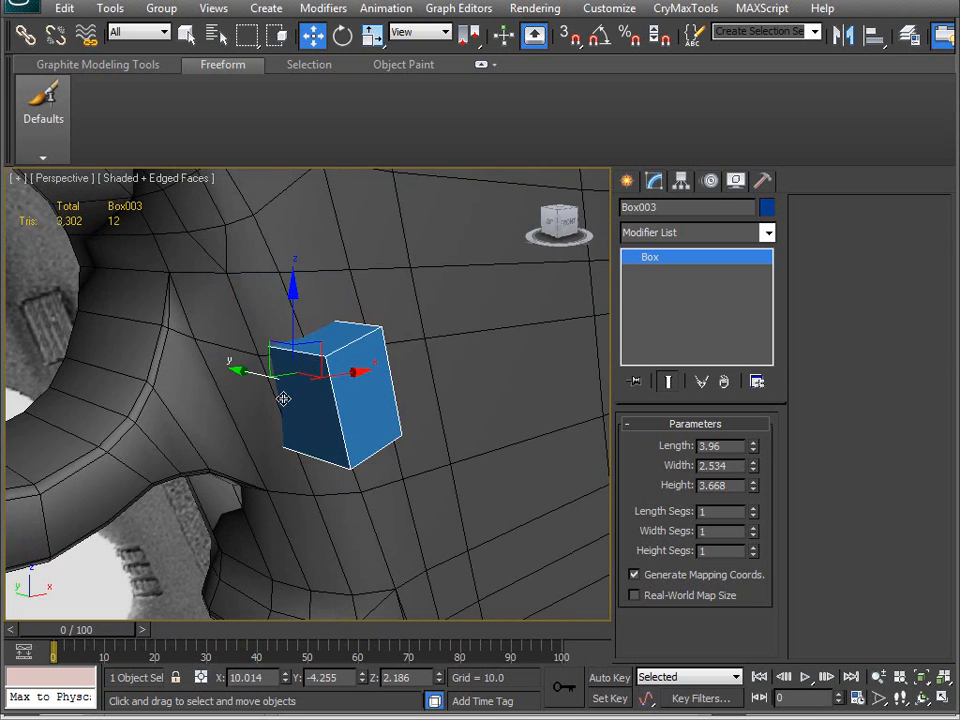
key("alt+c")
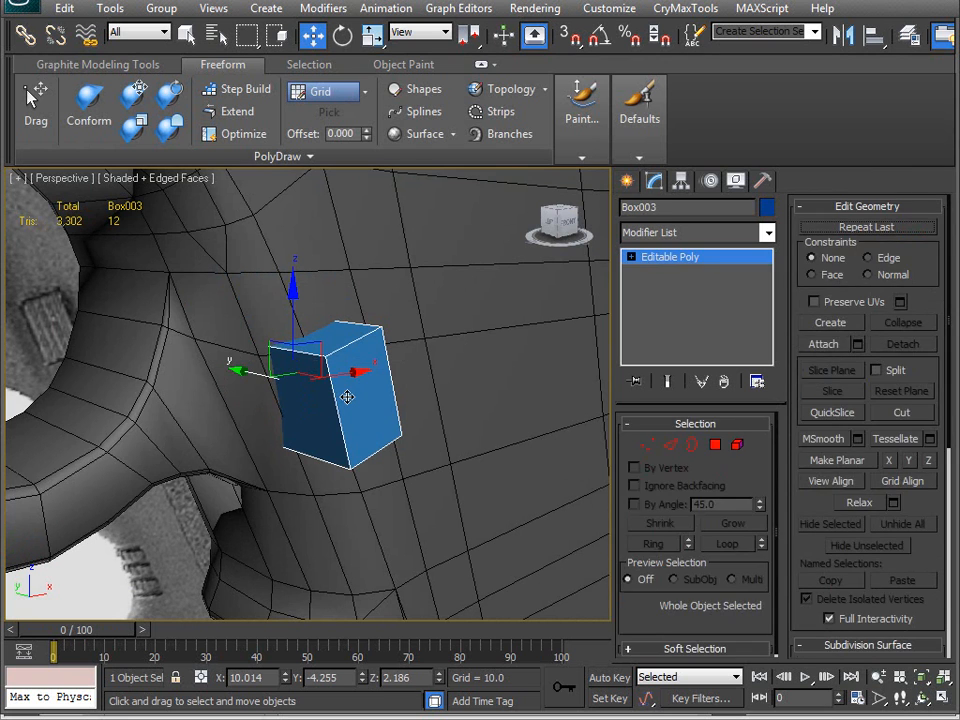
- Move the box's outer side polygon along Y to about -6.12, checking the button's depth against the reference photo in Photoshop
left_click(715, 444)
left_click(377, 401)
middle_click_drag(377, 401, 305, 395, "alt")
left_click_drag(315, 384, 274, 375)
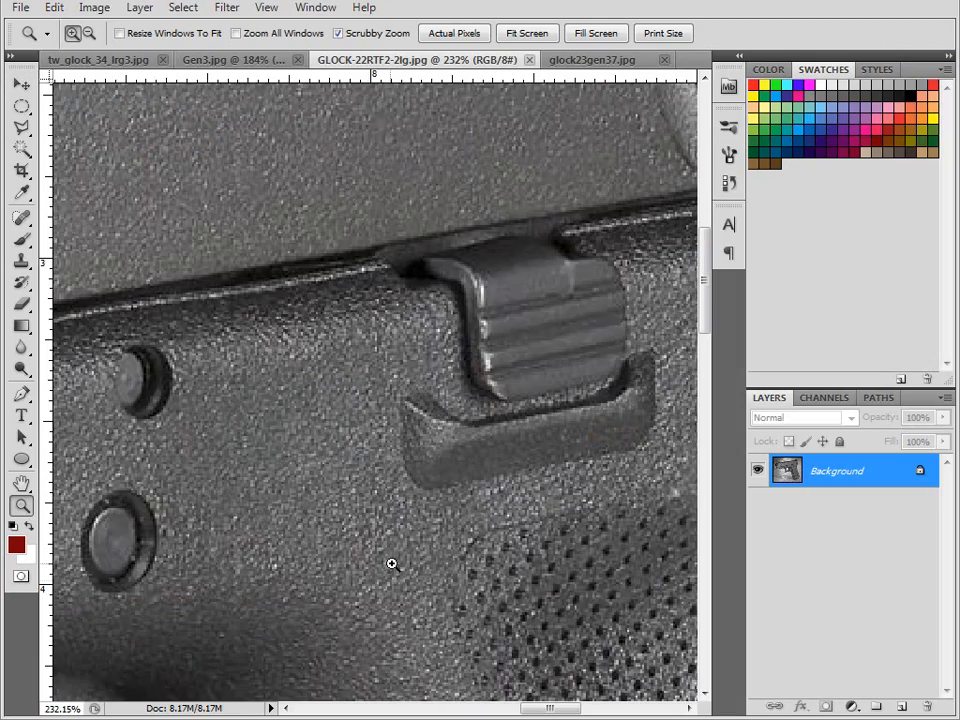
left_click_drag(391, 564, 362, 463)
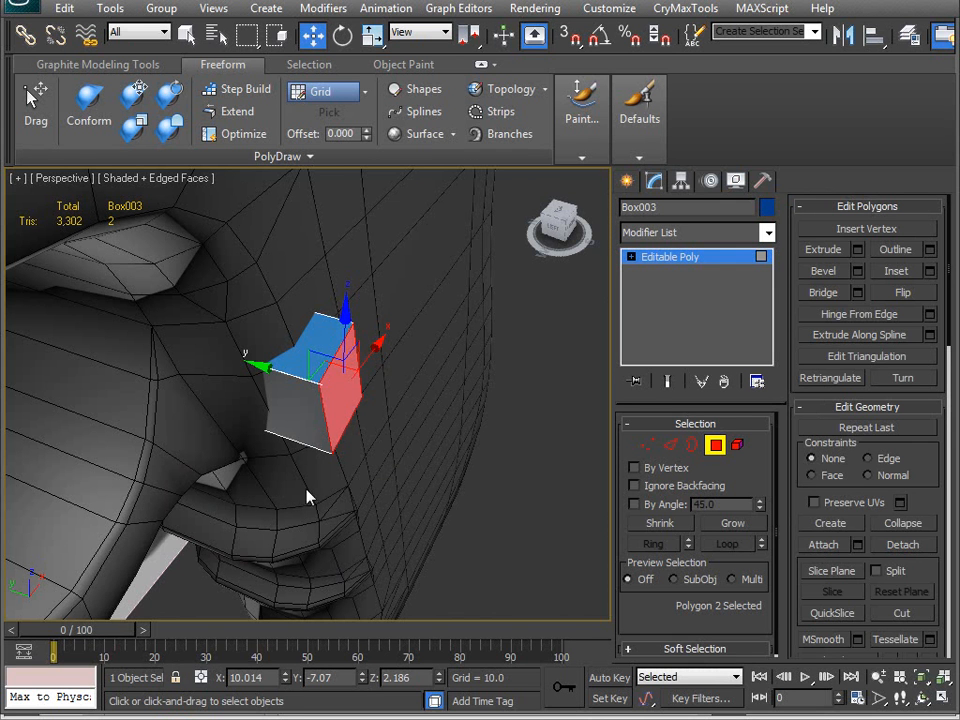
left_click_drag(255, 367, 255, 381)
middle_click_drag(255, 381, 400, 485, "alt")
key("alt+Tab")
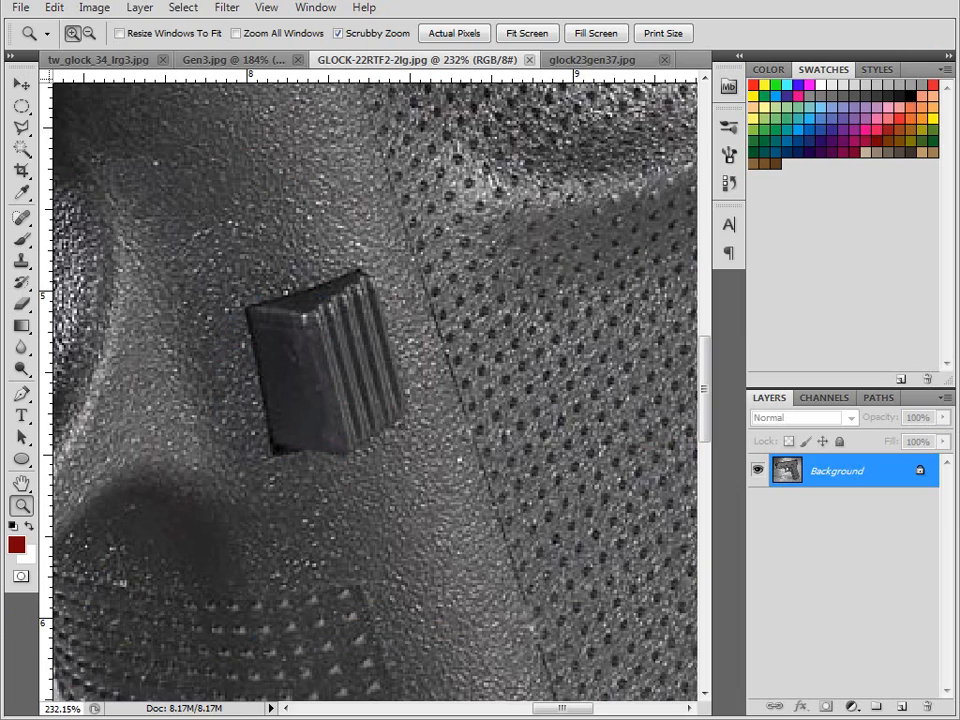
key("alt+Tab")
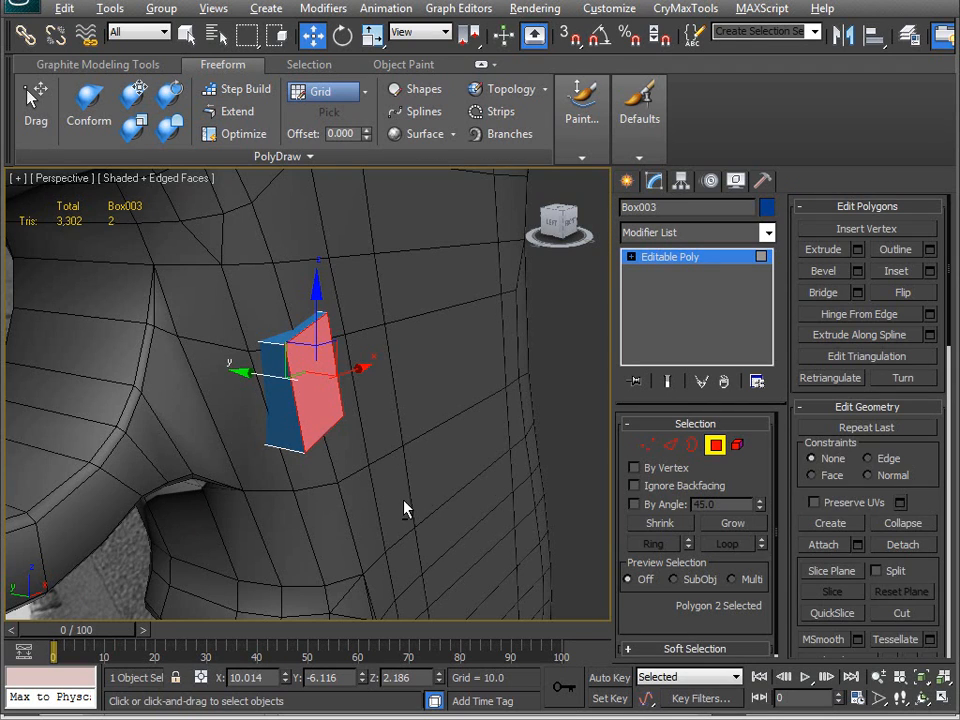
left_click(716, 446)
- Delete the box's back polygon, hidden inside the grip
left_click(343, 437)
middle_click_drag(343, 437, 484, 407, "alt")
scroll(339, 388, "up", 4)
middle_click_drag(339, 388, 373, 386, "alt")
scroll(261, 476, "down", 4)
middle_click_drag(261, 476, 346, 372, "alt")
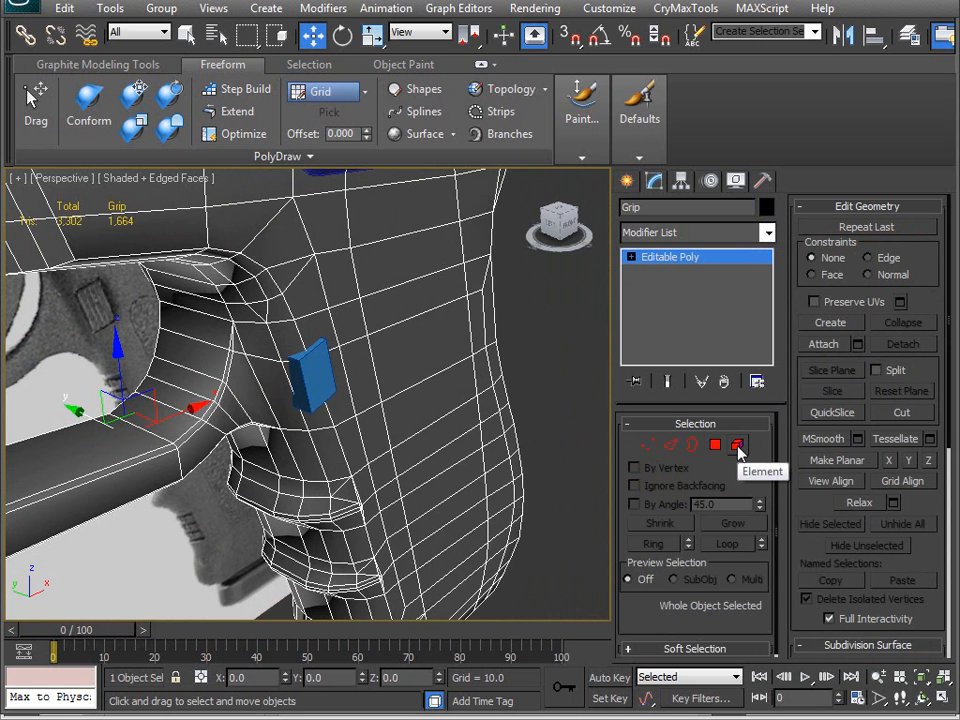
left_click(313, 378)
key("z")
middle_click_drag(310, 440, 559, 396, "alt")
scroll(522, 432, "up", 3)
left_click(715, 444)
left_click(297, 455)
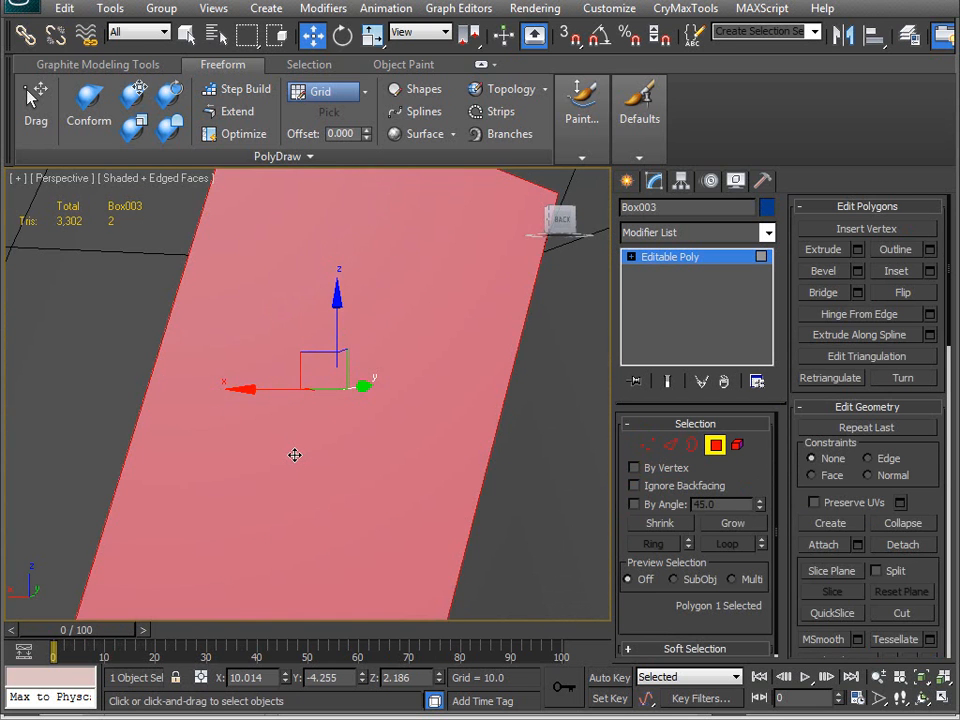
key("Delete")
middle_click_drag(296, 461, 410, 446, "alt")
scroll(397, 527, "down", 3)
left_click(718, 446)
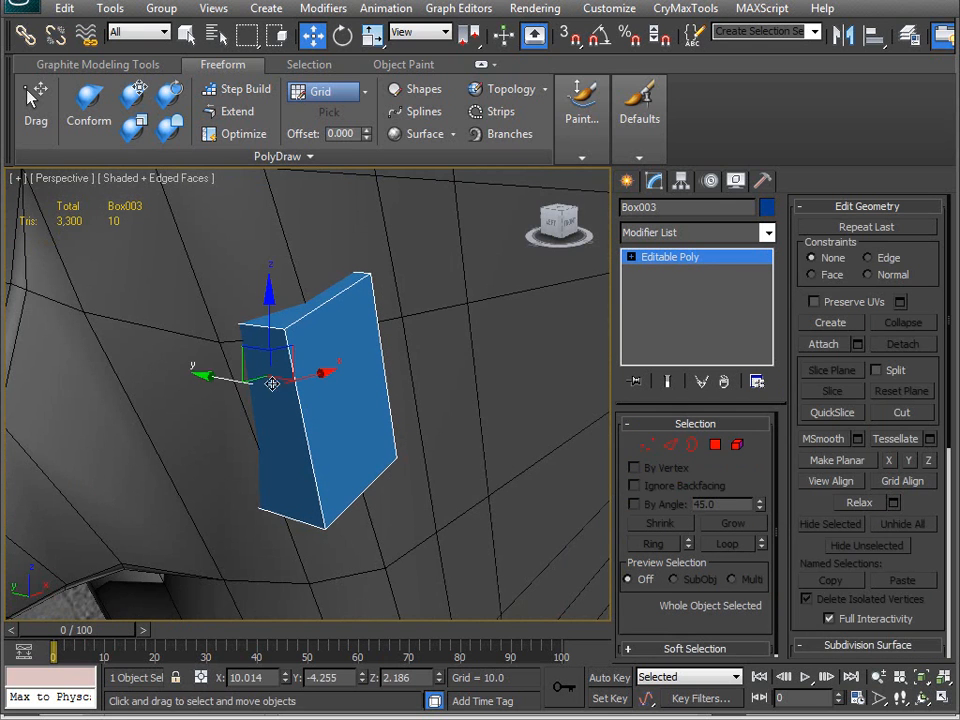
- Try moving the lever upward above its ledge, and undo the move
left_click_drag(206, 378, 375, 476)
scroll(371, 480, "down", 4)
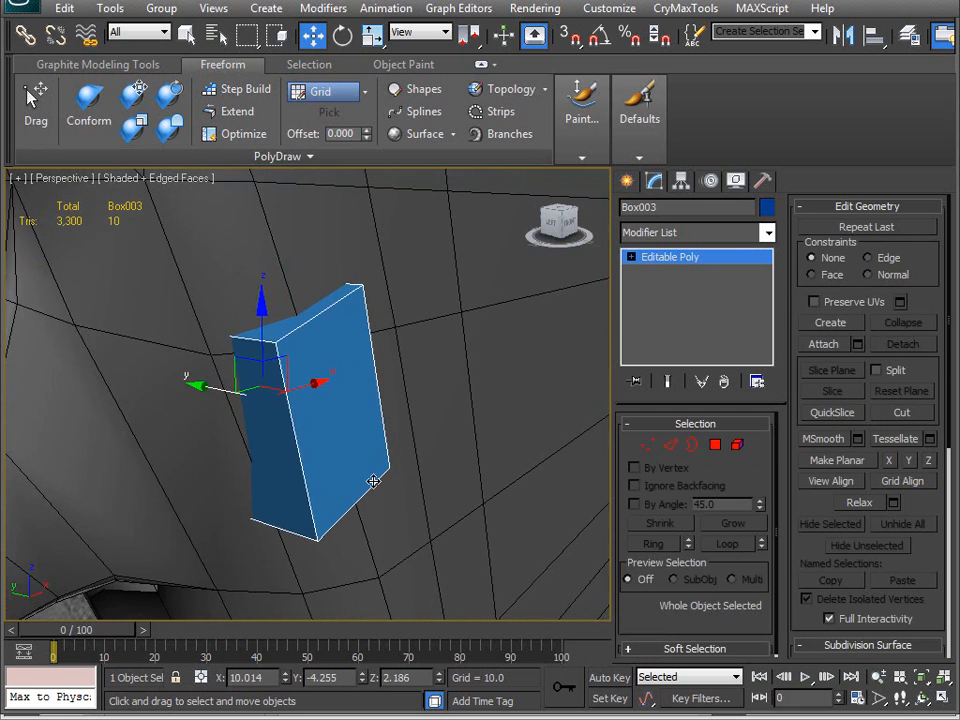
middle_click_drag(362, 447, 386, 334, "alt")
left_click(373, 321)
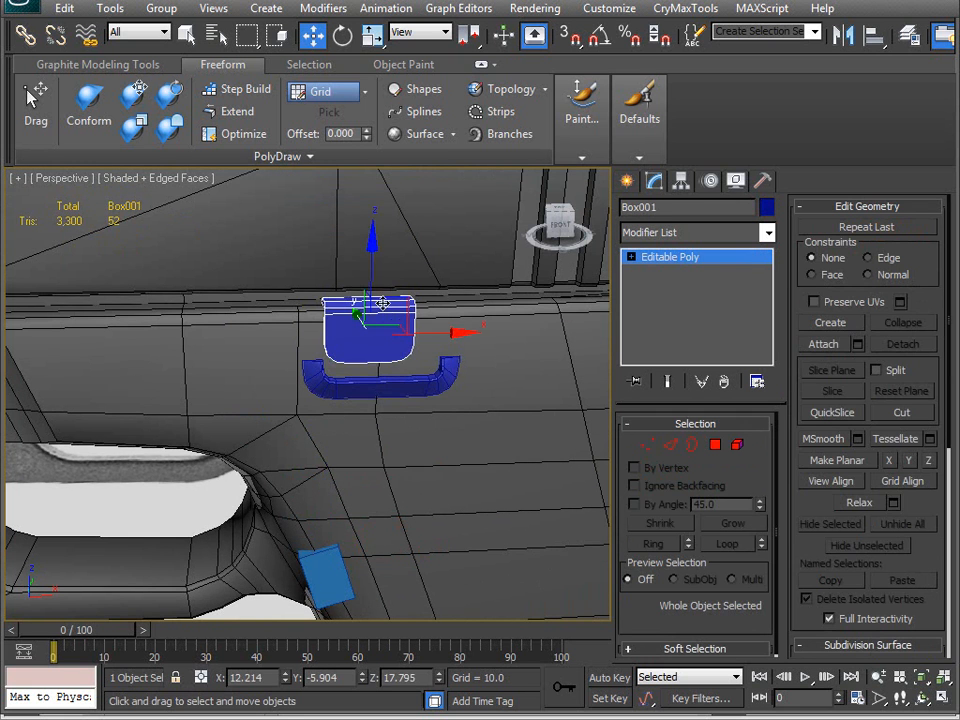
left_click_drag(375, 277, 373, 258)
middle_click_drag(386, 413, 214, 424, "alt")
key("ctrl+z")
- Examine the frame around the trigger guard, grip and finger grooves from several angles
scroll(346, 409, "up", 4)
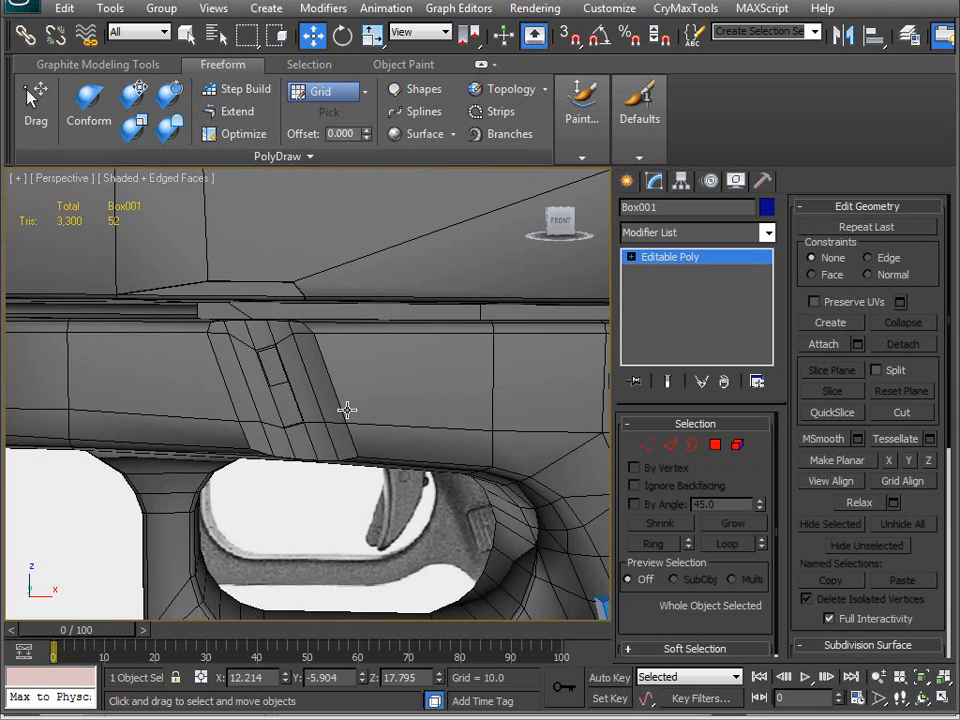
left_click(273, 370)
middle_click_drag(300, 444, 289, 369)
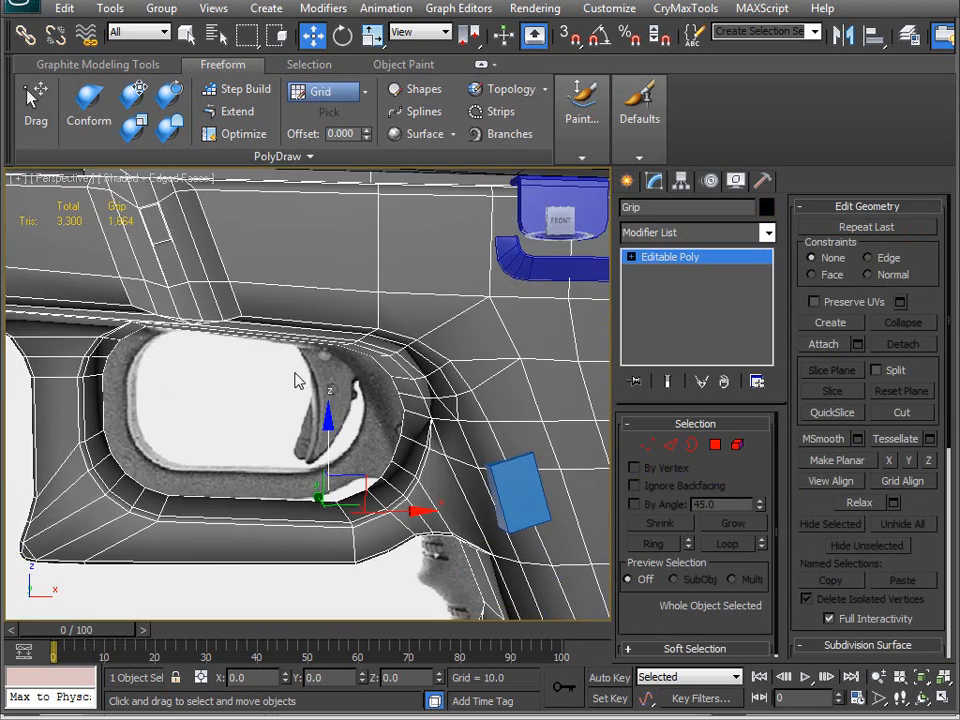
scroll(290, 378, "down", 4)
middle_click_drag(418, 342, 380, 400)
middle_click_drag(286, 352, 578, 327)
middle_click_drag(378, 382, 150, 398, "alt")
middle_click_drag(425, 400, 372, 266, "alt")
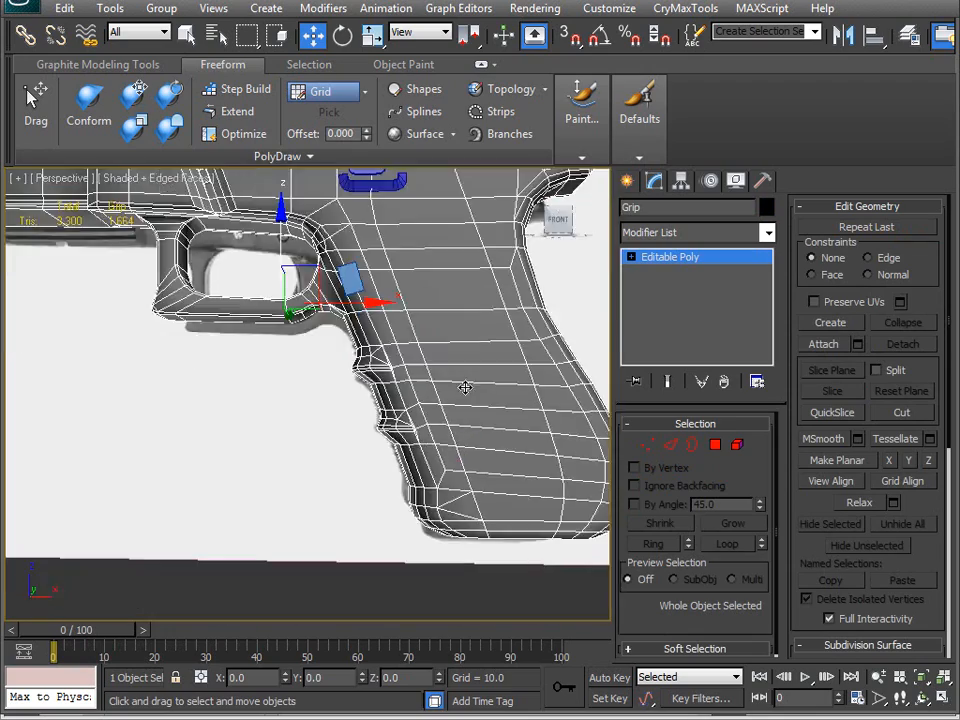
middle_click_drag(265, 430, 330, 366, "alt")
middle_click_drag(185, 284, 414, 451, "alt")
- Chamfer the four side corner edges of the button box by 0.17
left_click(470, 263)
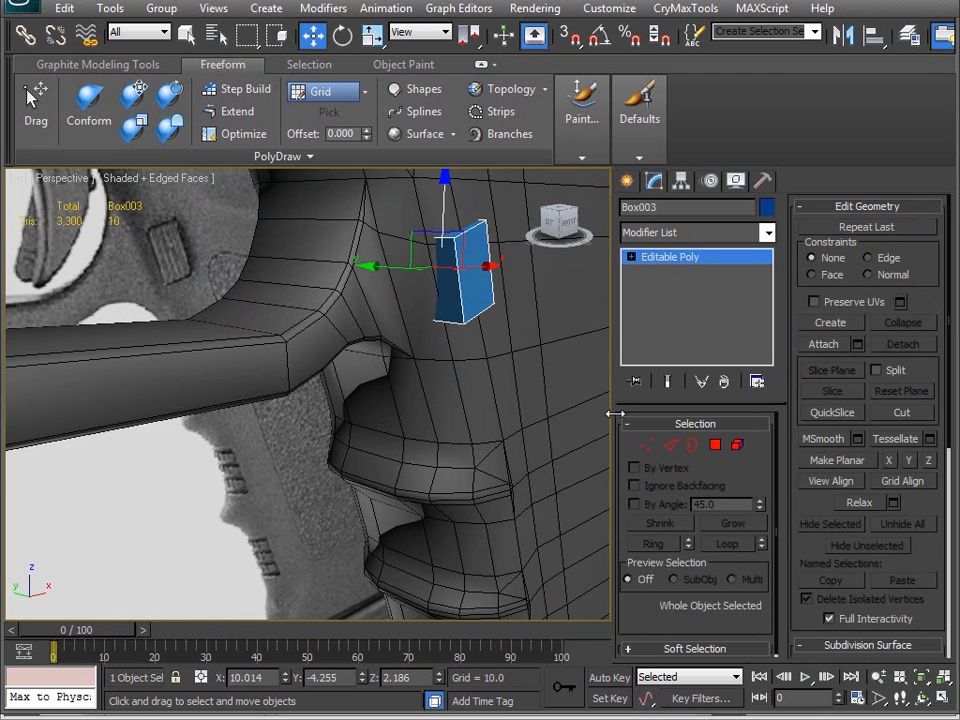
key("2")
middle_click_drag(499, 336, 474, 378, "alt")
left_click_drag(443, 347, 463, 198)
key("z")
middle_click_drag(517, 387, 394, 379, "alt")
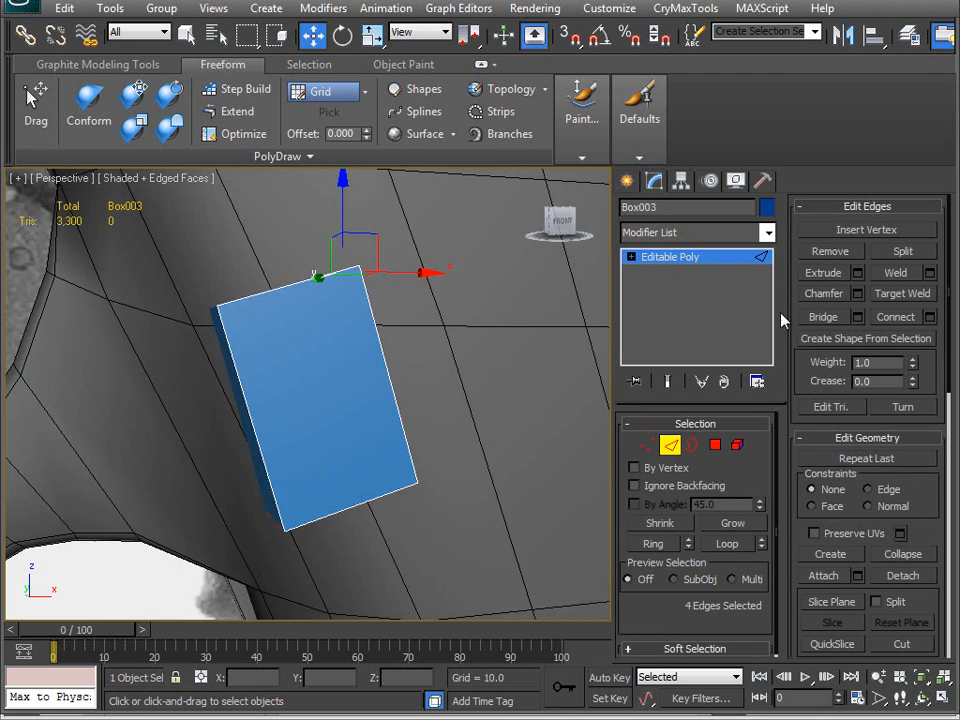
left_click(858, 294)
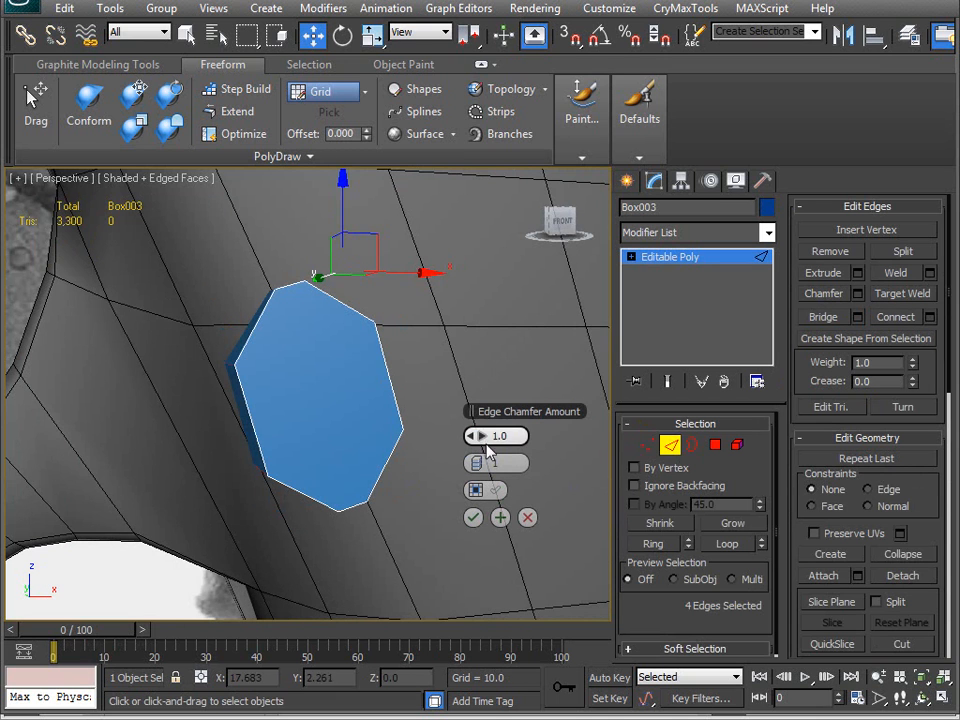
type("0")
key("Return")
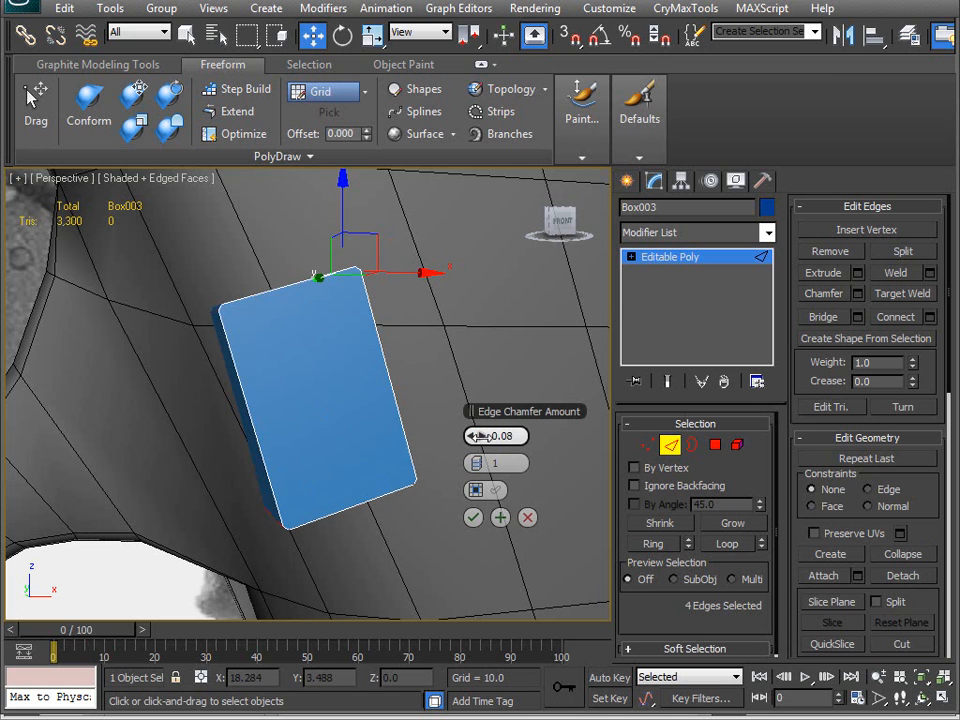
mouse_move(481, 436)
left_mouse_down()
mouse_move(490, 435)
mouse_move(478, 436)
left_mouse_up()
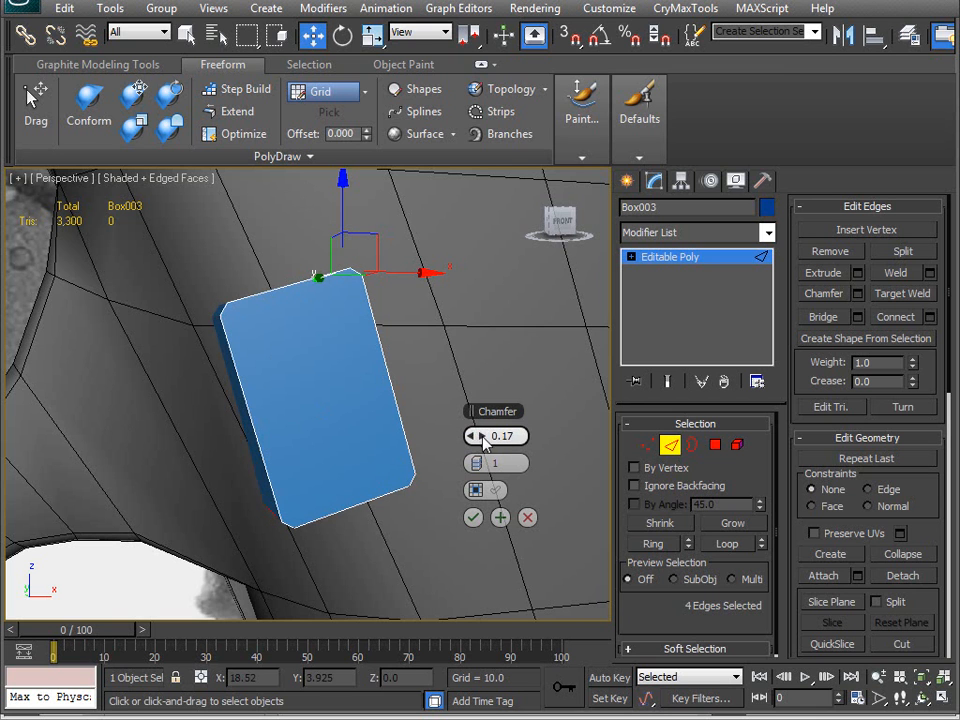
left_click(473, 517)
middle_click_drag(328, 506, 140, 315, "alt")
scroll(140, 315, "down", 3)
middle_click_drag(97, 256, 220, 230, "alt")
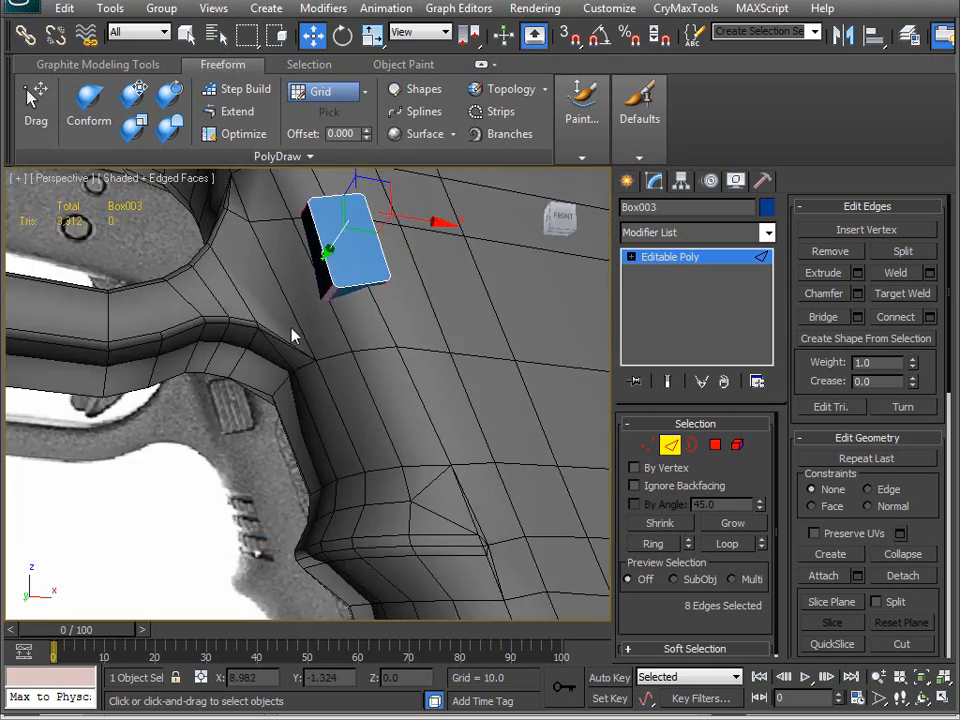
scroll(220, 230, "down", 3)
middle_click_drag(260, 356, 340, 413)
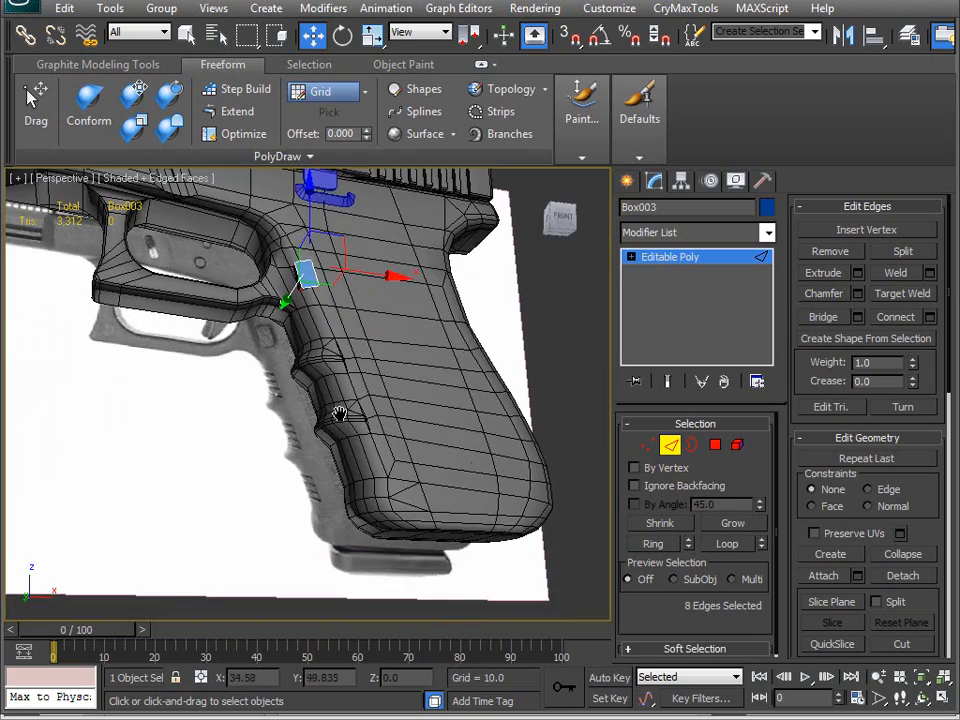
left_click(671, 445)
- Select all the gun's objects and set their object color to black
middle_click_drag(332, 338, 324, 441)
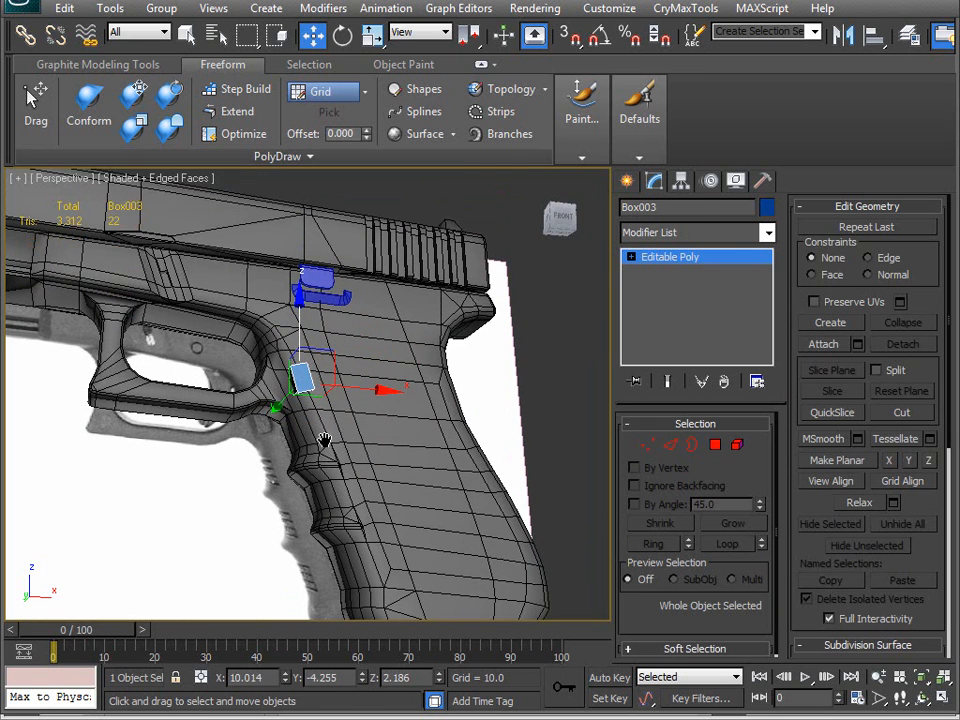
key("ctrl+a")
key("m")
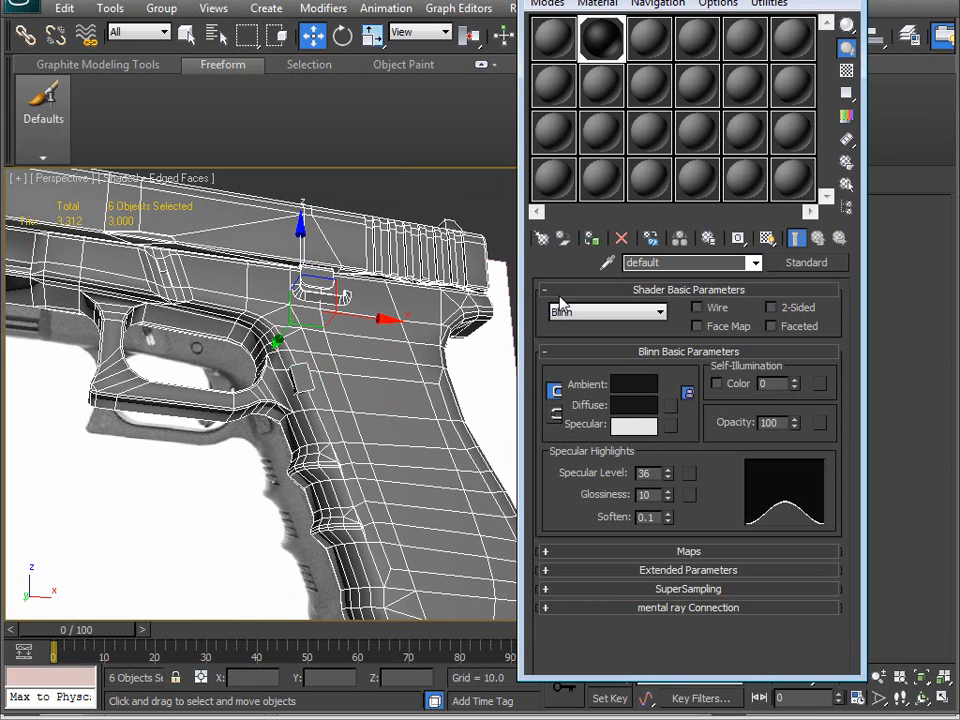
middle_click_drag(393, 378, 318, 373)
left_click(495, 372)
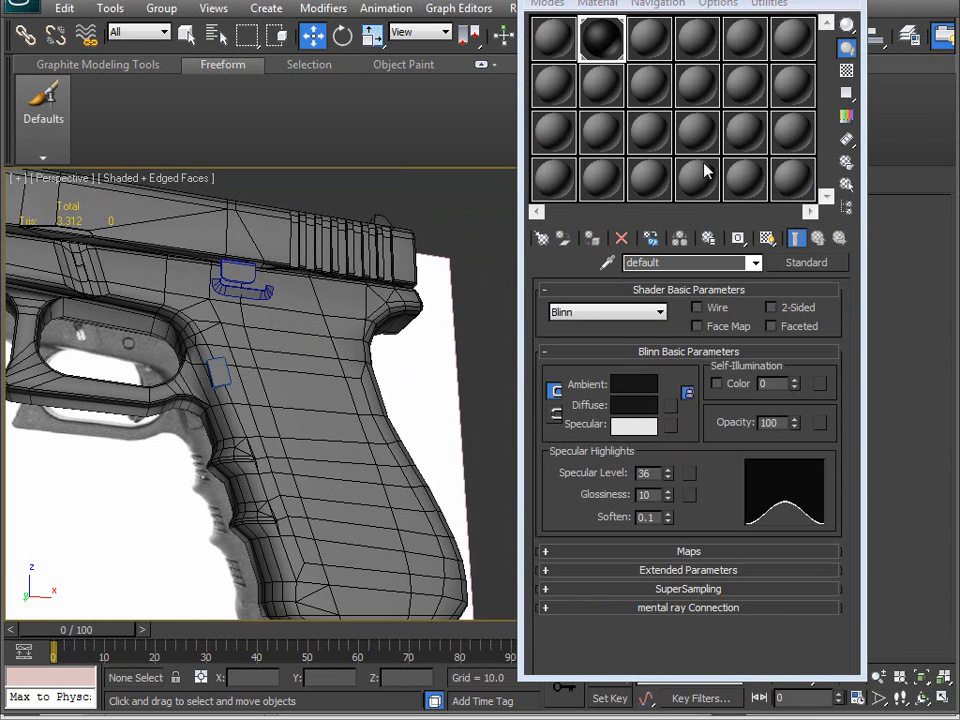
key("ctrl+z")
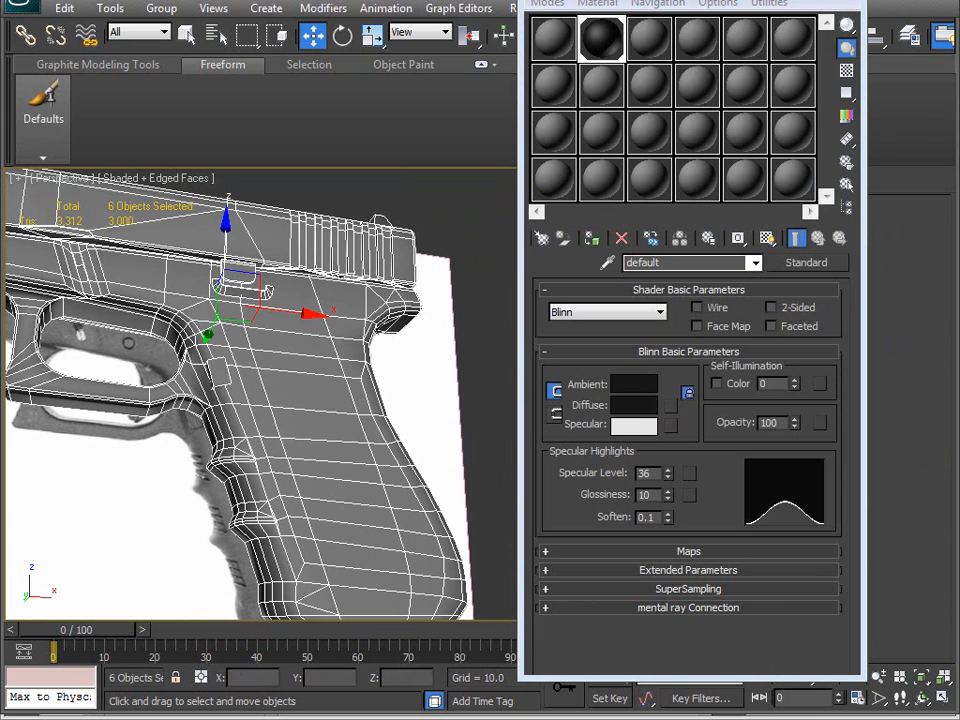
key("m")
left_click(766, 207)
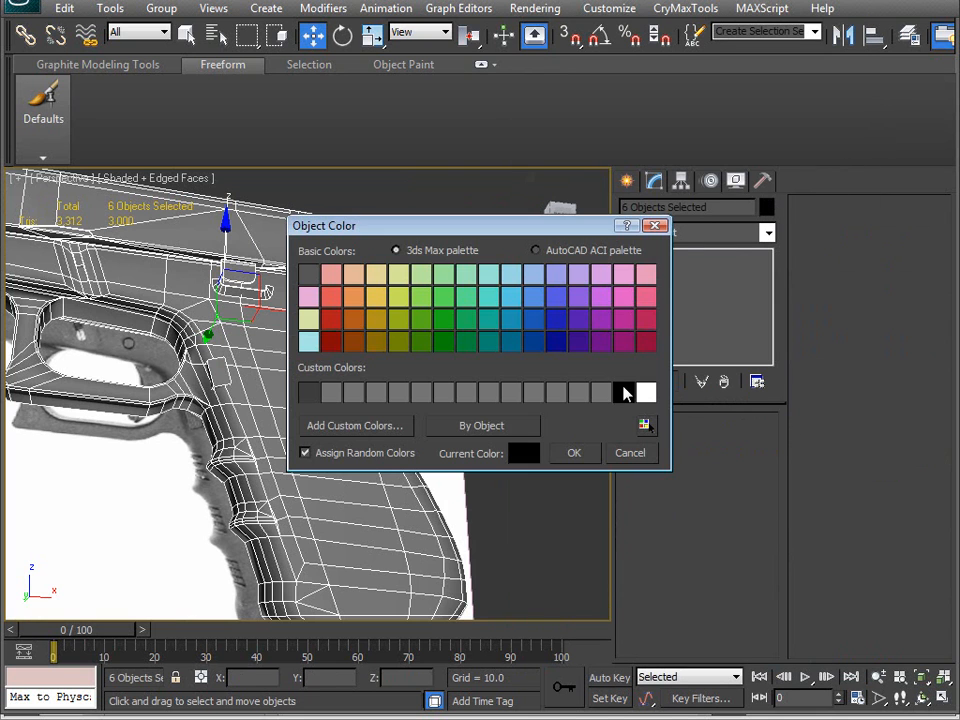
left_click(583, 456)
left_click(487, 364)
- Examine the gun model from several angles with the edged-faces display toggled
middle_click_drag(424, 418, 116, 472, "alt")
scroll(258, 412, "up", 5)
mouse_move(242, 397)
middle_mouse_down("alt")
mouse_move(251, 390)
mouse_move(253, 411)
middle_mouse_up("alt")
scroll(242, 386, "up", 6)
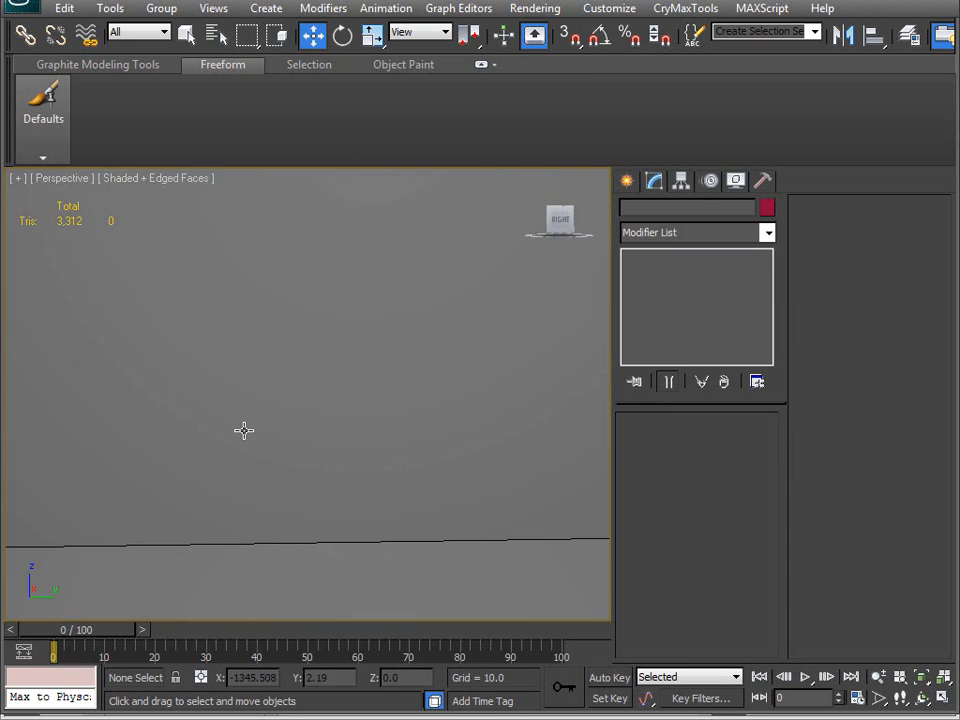
mouse_move(163, 425)
middle_mouse_down("alt")
mouse_move(124, 474)
mouse_move(386, 480)
mouse_move(210, 439)
mouse_move(384, 384)
mouse_move(386, 407)
mouse_move(336, 378)
mouse_move(364, 450)
mouse_move(291, 477)
mouse_move(328, 439)
mouse_move(416, 441)
mouse_move(441, 452)
mouse_move(368, 460)
mouse_move(283, 450)
mouse_move(139, 521)
mouse_move(188, 547)
mouse_move(268, 566)
mouse_move(356, 506)
mouse_move(399, 448)
mouse_move(418, 365)
mouse_move(349, 392)
mouse_move(249, 476)
mouse_move(208, 369)
mouse_move(307, 321)
mouse_move(439, 401)
mouse_move(360, 463)
mouse_move(378, 487)
middle_mouse_up("alt")
scroll(210, 437, "down", 2)
key("F4")
middle_click_drag(171, 342, 138, 436, "alt")
middle_click_drag(251, 429, 272, 438, "alt")
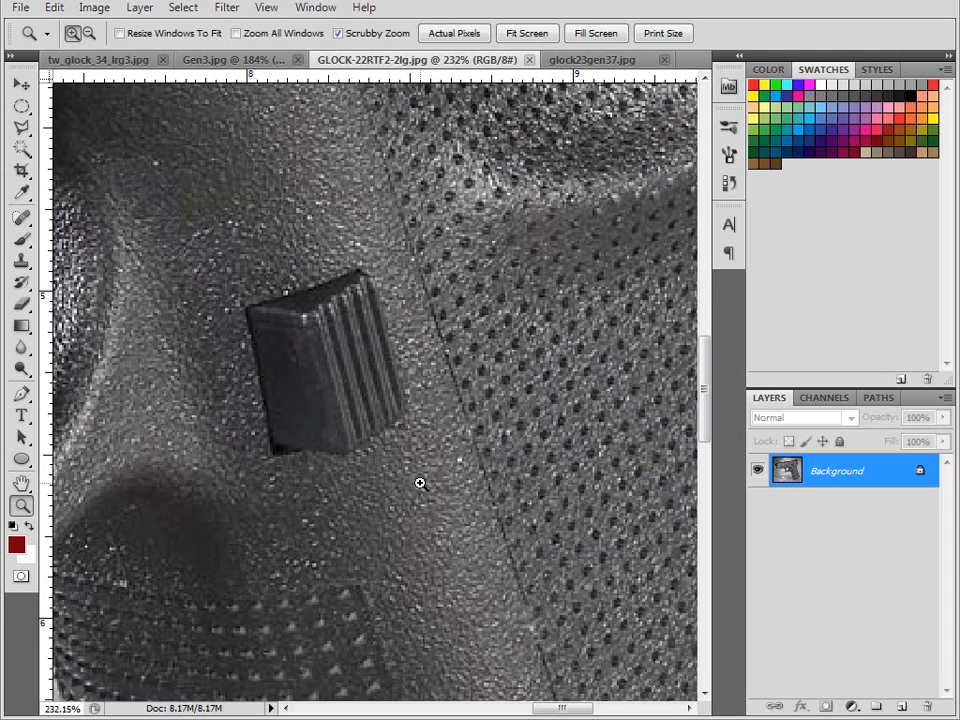
- In Photoshop, open the glock23gen37.jpg reference photo and examine the magazine from its cartridge end to its base
left_click_drag(420, 483, 279, 516)
left_click(608, 60)
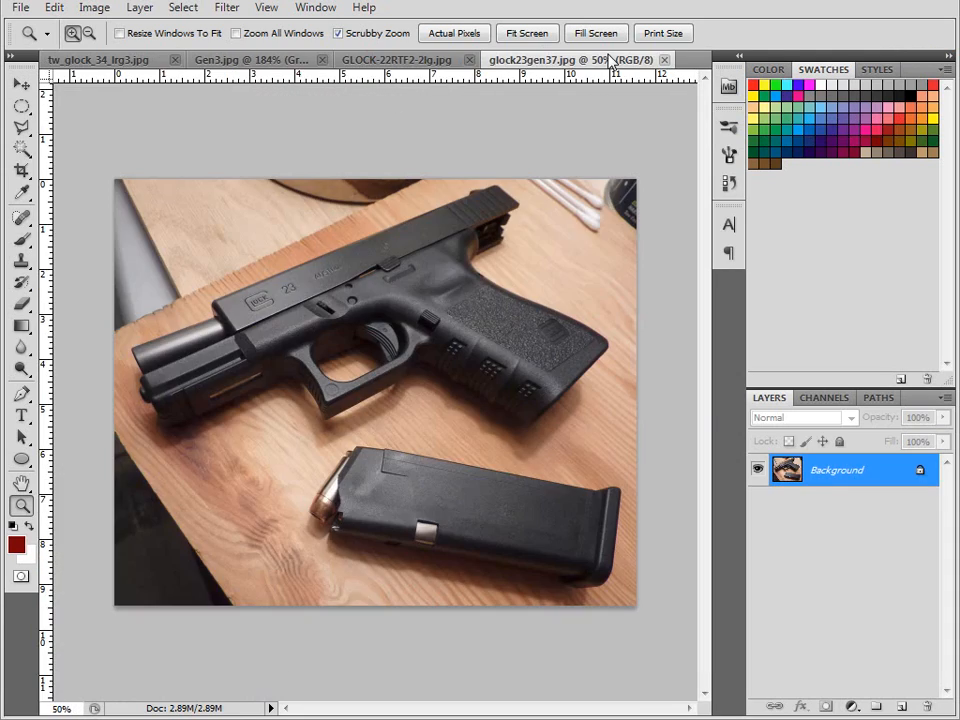
left_click_drag(341, 492, 417, 399)
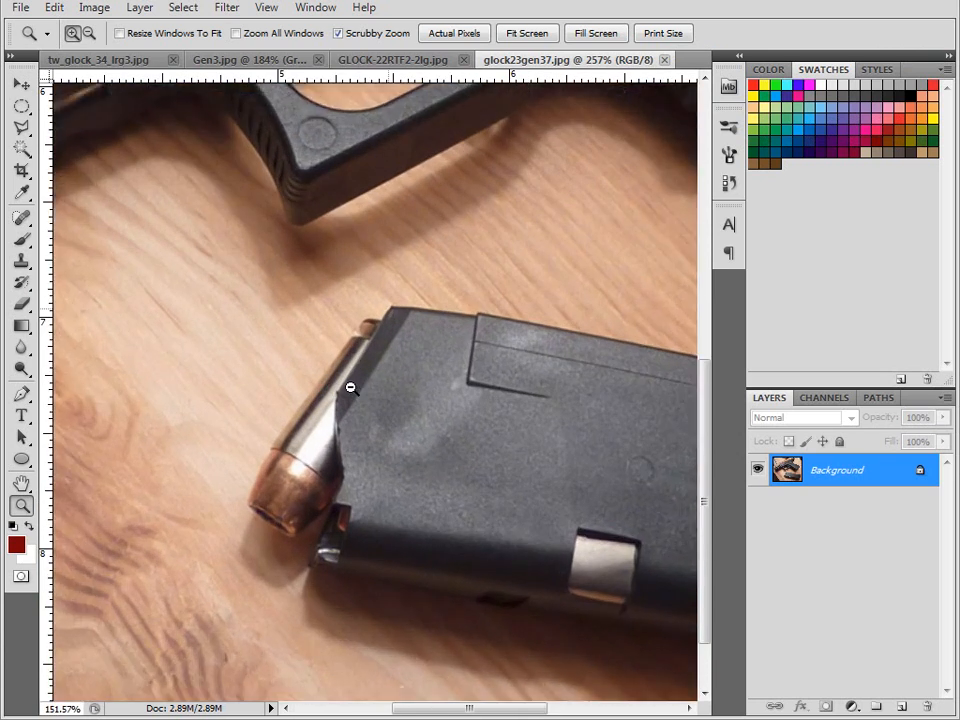
left_click(351, 388, "alt")
left_click_drag(490, 495, 501, 373)
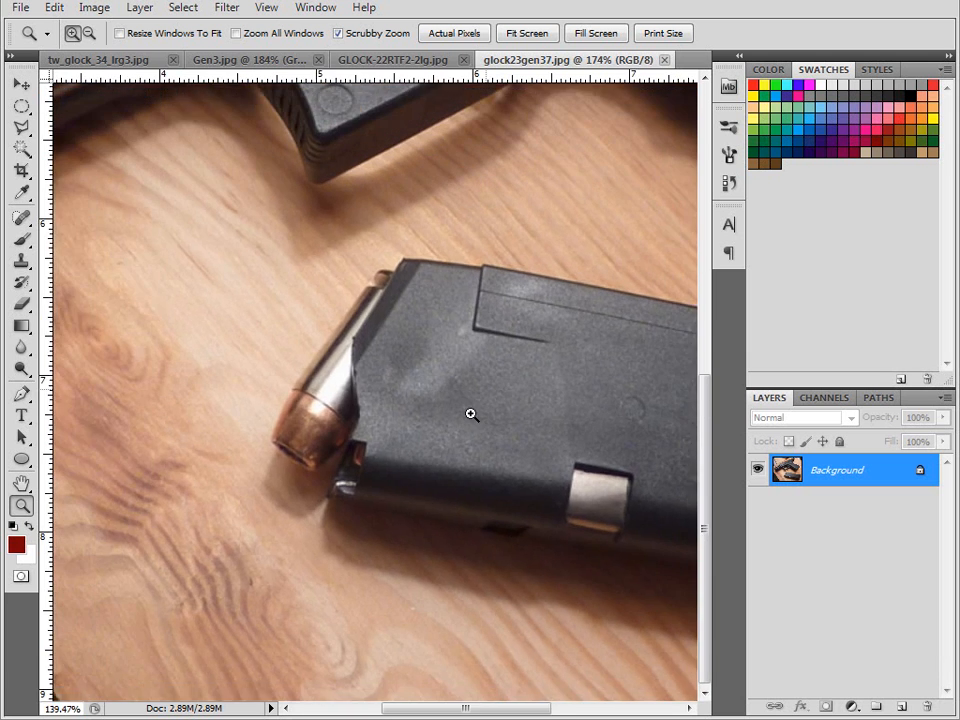
left_click(469, 414, "alt")
left_click_drag(536, 596, 257, 461)
left_click_drag(381, 383, 493, 377)
mouse_move(235, 351)
left_mouse_down()
mouse_move(462, 357)
mouse_move(422, 343)
mouse_move(190, 326)
left_mouse_up()
left_click_drag(209, 431, 600, 409)
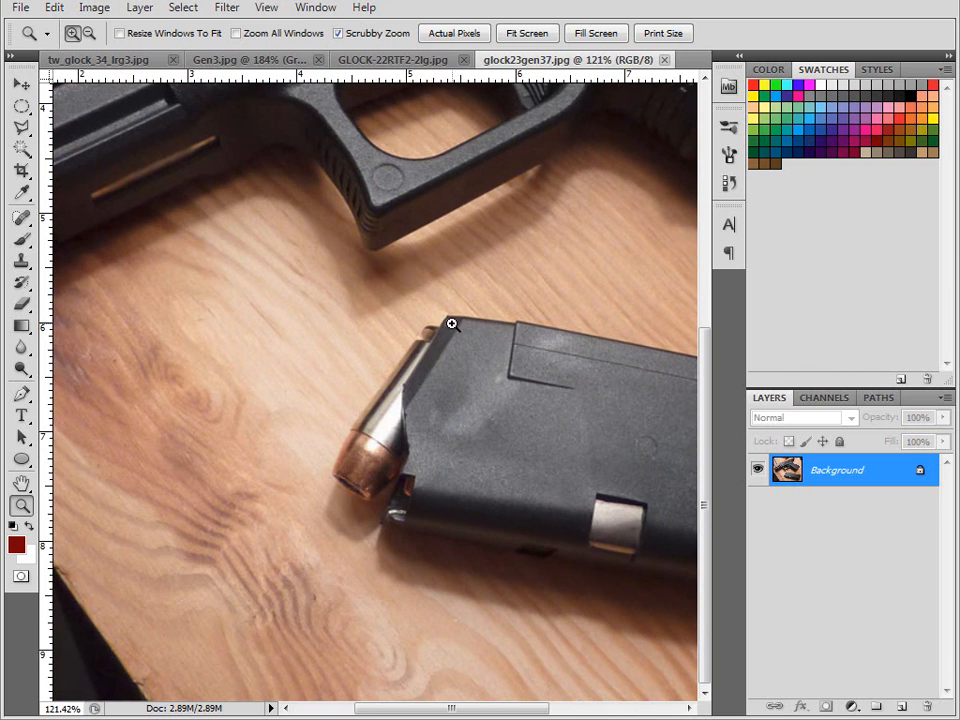
left_click_drag(600, 524, 469, 448)
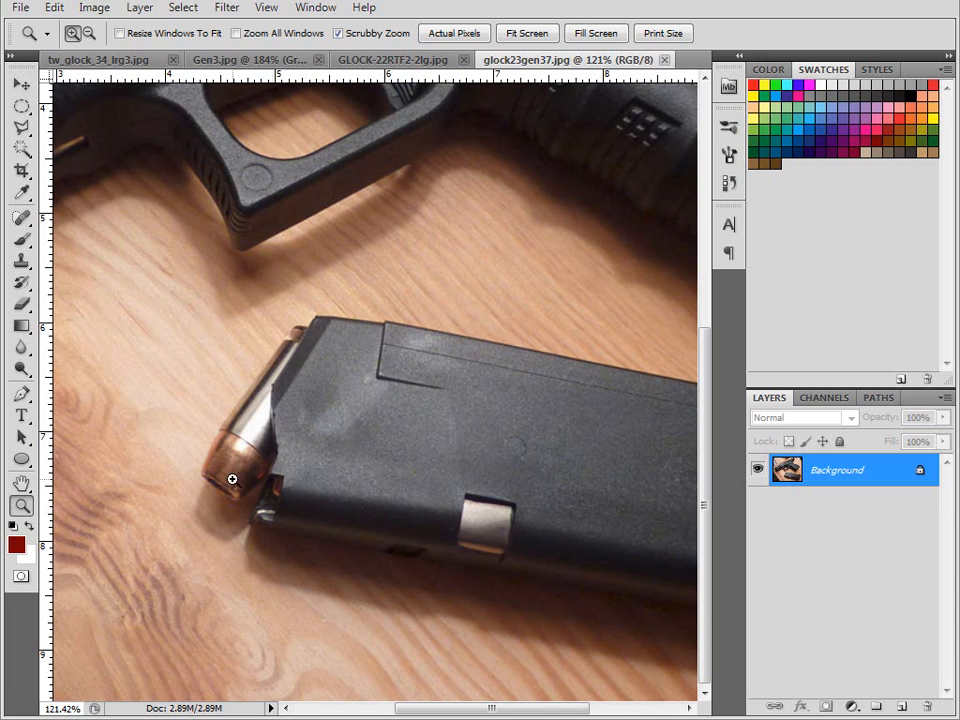
left_click_drag(460, 546, 155, 429)
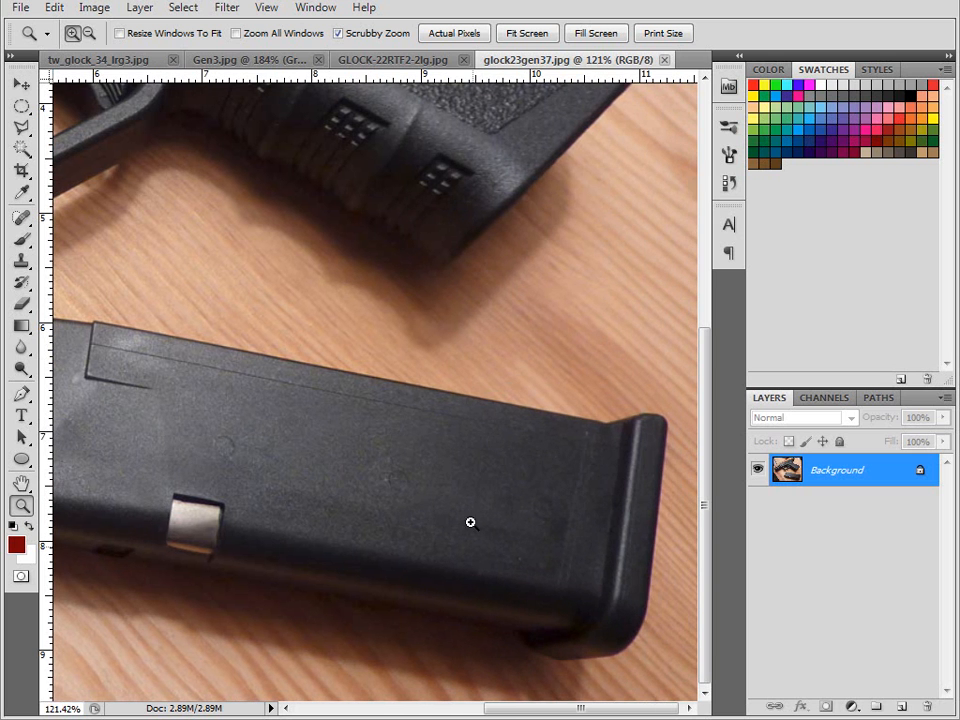
- Examine the magazine in the reference photo up close and alongside the whole pistol, focusing on its cartridge end and metal catch
left_click_drag(277, 527, 540, 405)
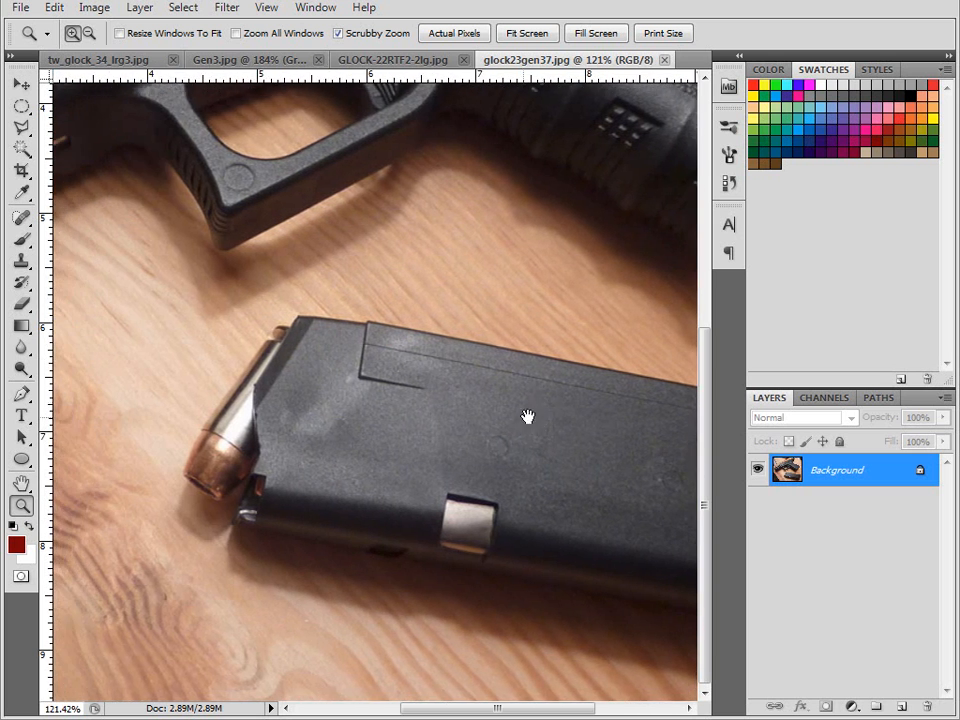
left_click_drag(358, 516, 420, 534)
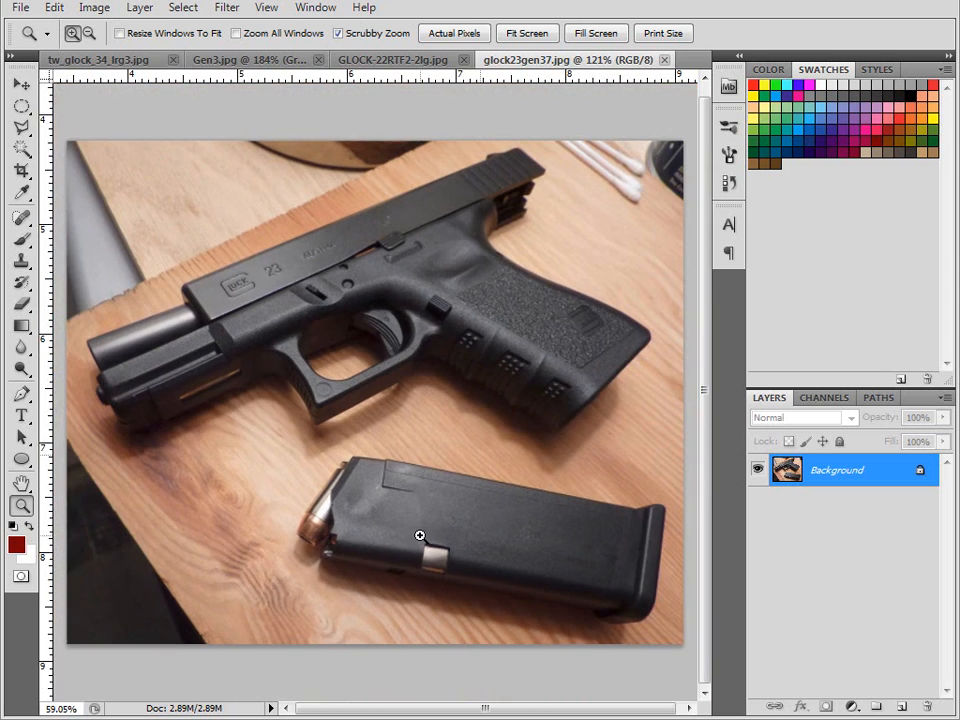
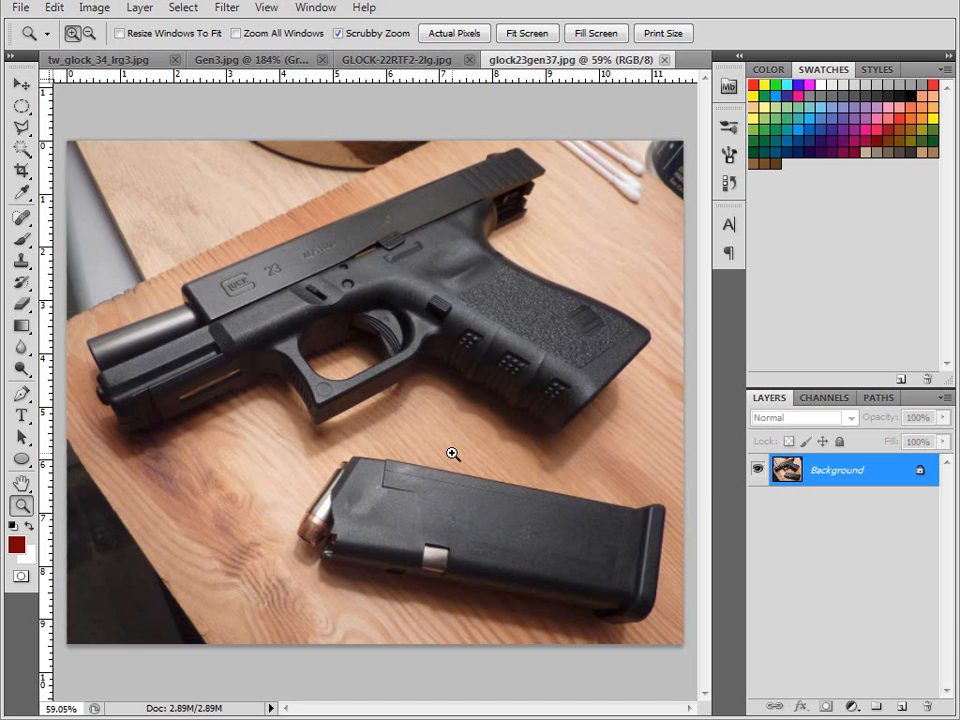
left_click_drag(398, 513, 480, 454)
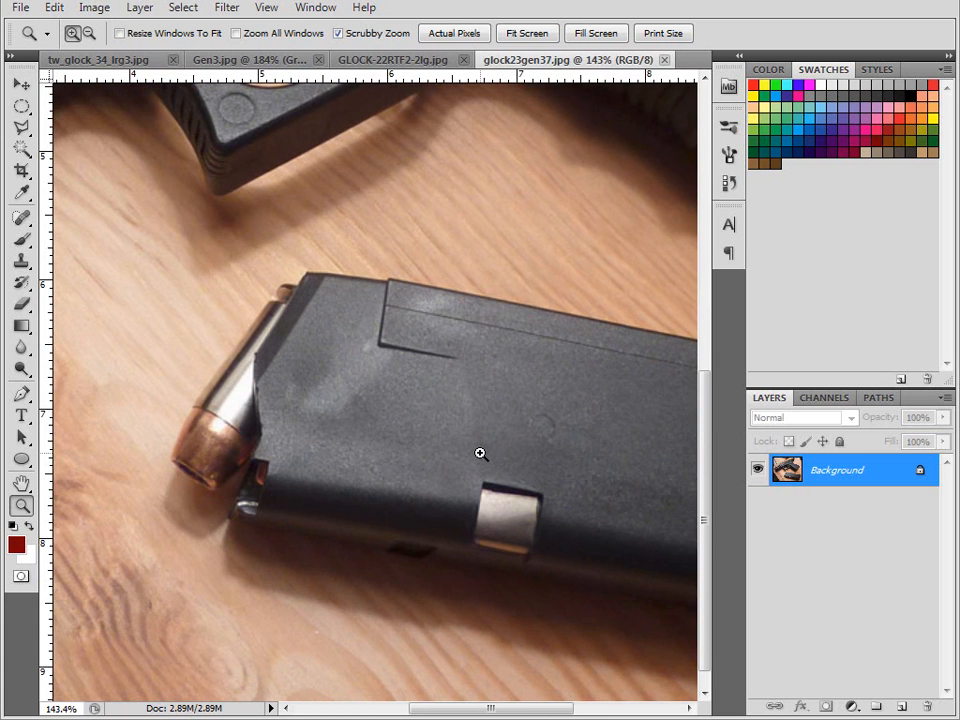
left_click_drag(496, 500, 415, 500)
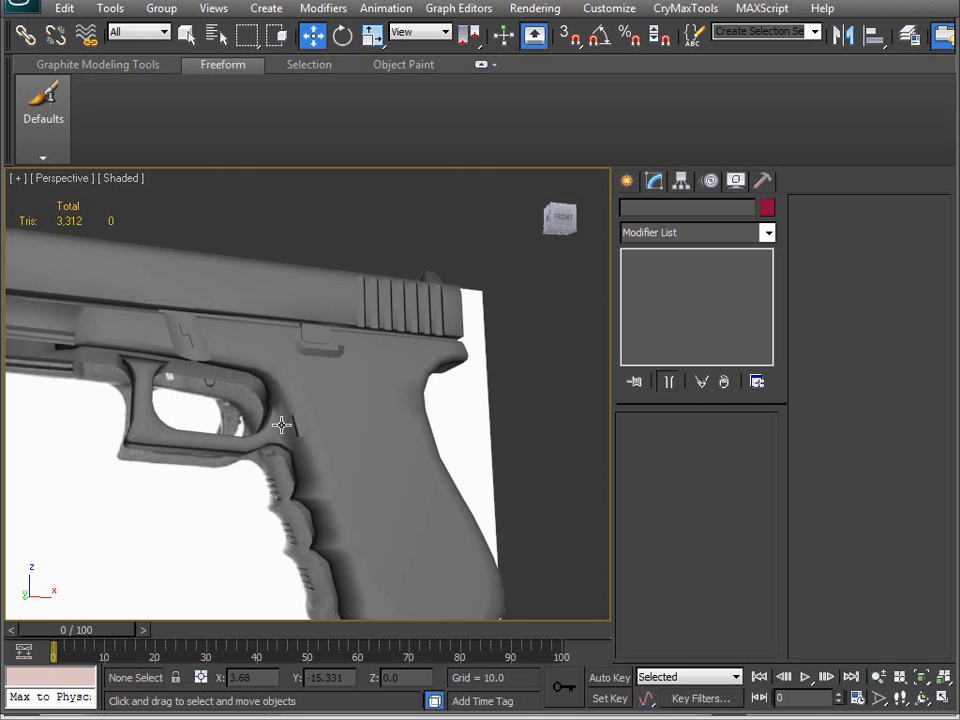
- Switch to 3ds Max, unhide all the hidden gun parts and examine the underside of the grip around the magazine base
middle_click_drag(281, 425, 559, 390, "alt")
right_click(556, 372)
left_click(611, 308)
middle_click_drag(611, 308, 371, 463, "alt")
scroll(390, 437, "up", 5)
scroll(377, 485, "up", 4)
mouse_move(377, 513)
middle_mouse_down("alt")
mouse_move(360, 505)
mouse_move(311, 514)
mouse_move(210, 559)
mouse_move(399, 483)
mouse_move(456, 416)
mouse_move(358, 452)
mouse_move(324, 527)
mouse_move(444, 469)
mouse_move(452, 476)
mouse_move(448, 457)
mouse_move(390, 481)
mouse_move(397, 487)
mouse_move(444, 454)
mouse_move(300, 464)
mouse_move(294, 429)
mouse_move(289, 444)
mouse_move(343, 397)
middle_mouse_up("alt")
key("F4")
key("F4")
middle_click_drag(356, 447, 349, 364, "alt")
- Move the Extras object out below the frame to about X 18.07, Z -50.13, examine its magazine and trigger, and undo the move
left_click(450, 396)
middle_click_drag(360, 448, 360, 304)
left_click_drag(324, 291, 377, 442)
mouse_move(363, 460)
middle_mouse_down("alt")
mouse_move(390, 461)
mouse_move(197, 497)
mouse_move(345, 446)
mouse_move(334, 499)
mouse_move(358, 508)
mouse_move(366, 480)
middle_mouse_up("alt")
scroll(391, 462, "up", 6)
key("F4")
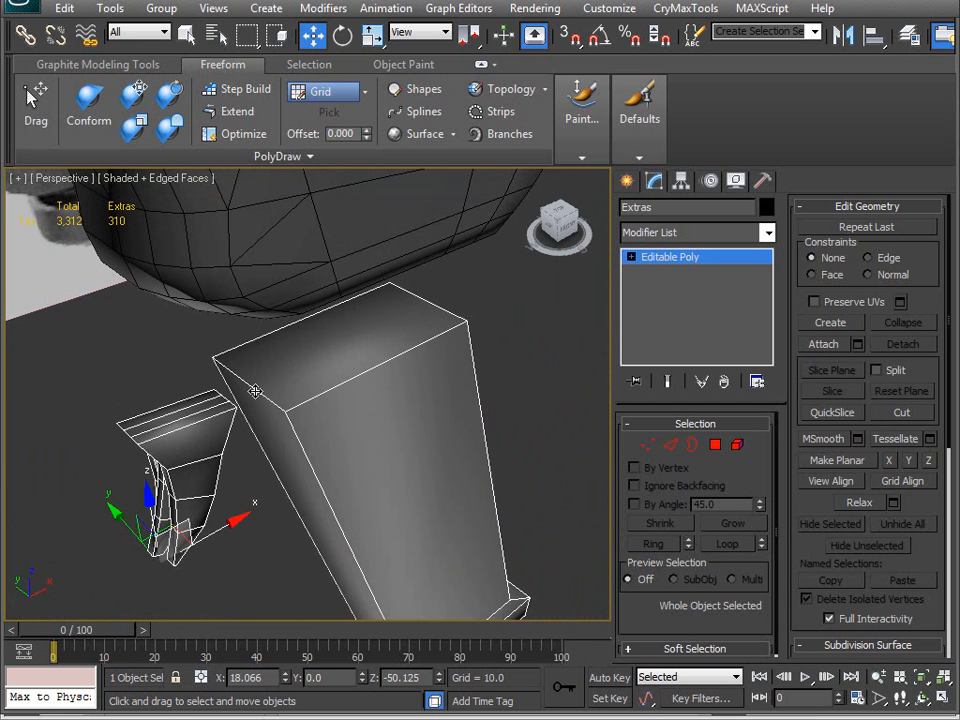
key("ctrl+z")
- Examine the gun model with edged faces from several angles, including the trigger area, grip, magazine base and full side
middle_click_drag(293, 404, 259, 408, "alt")
scroll(337, 470, "down", 5)
middle_click_drag(208, 351, 316, 515)
scroll(276, 450, "down", 5)
scroll(316, 515, "up", 5)
middle_click_drag(390, 504, 330, 527, "alt")
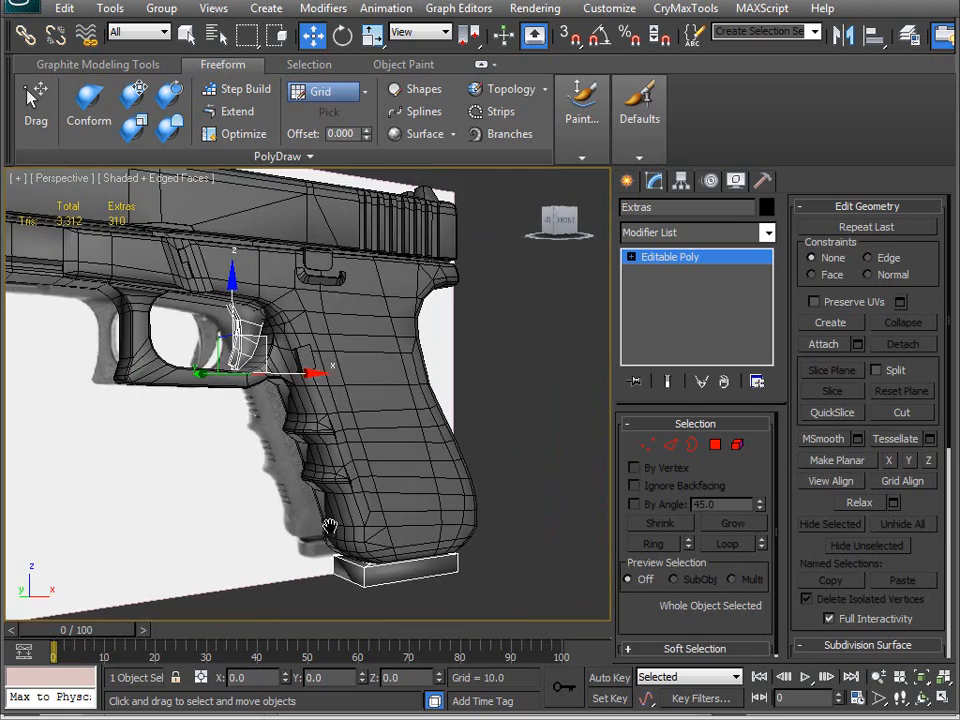
scroll(272, 551, "up", 4)
middle_click_drag(405, 575, 356, 519, "alt")
scroll(332, 540, "up", 3)
scroll(367, 512, "down", 5)
scroll(356, 530, "up", 3)
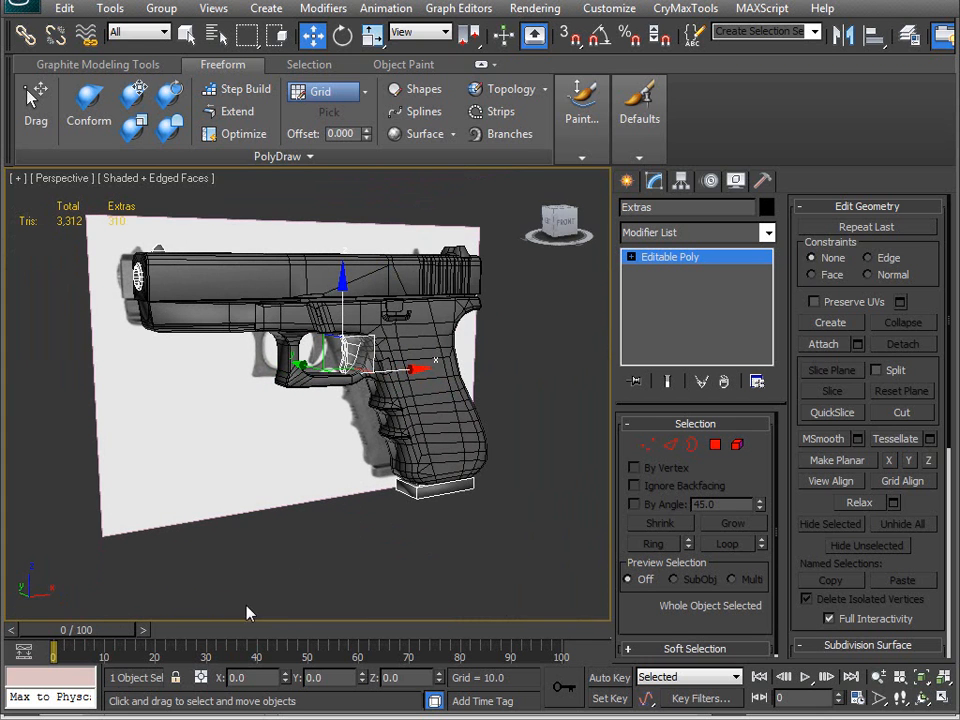
middle_click_drag(220, 615, 285, 490, "alt")
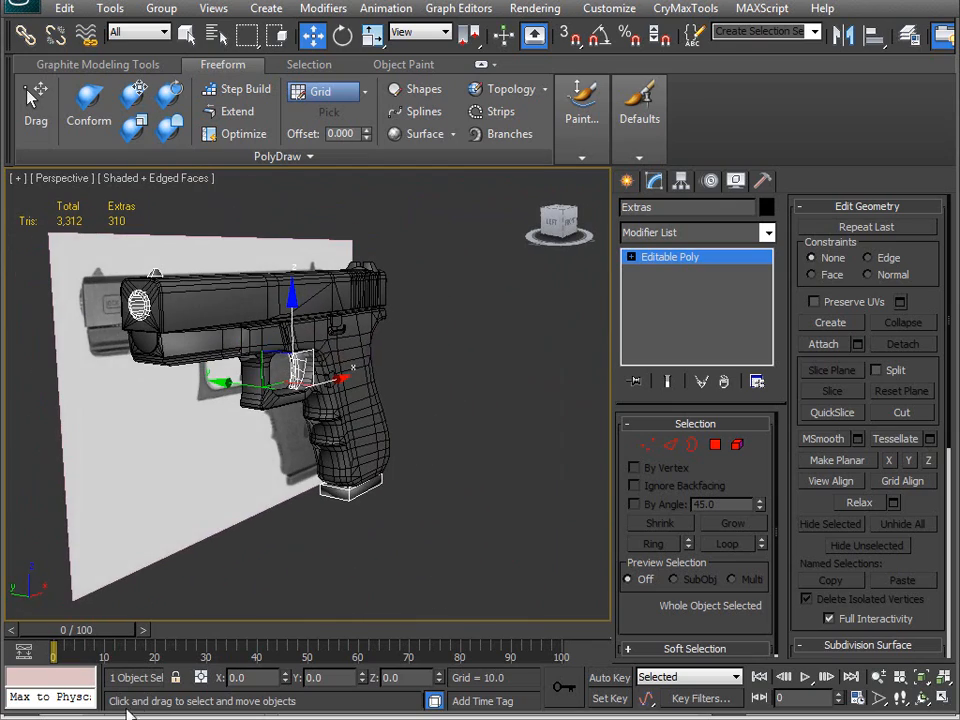